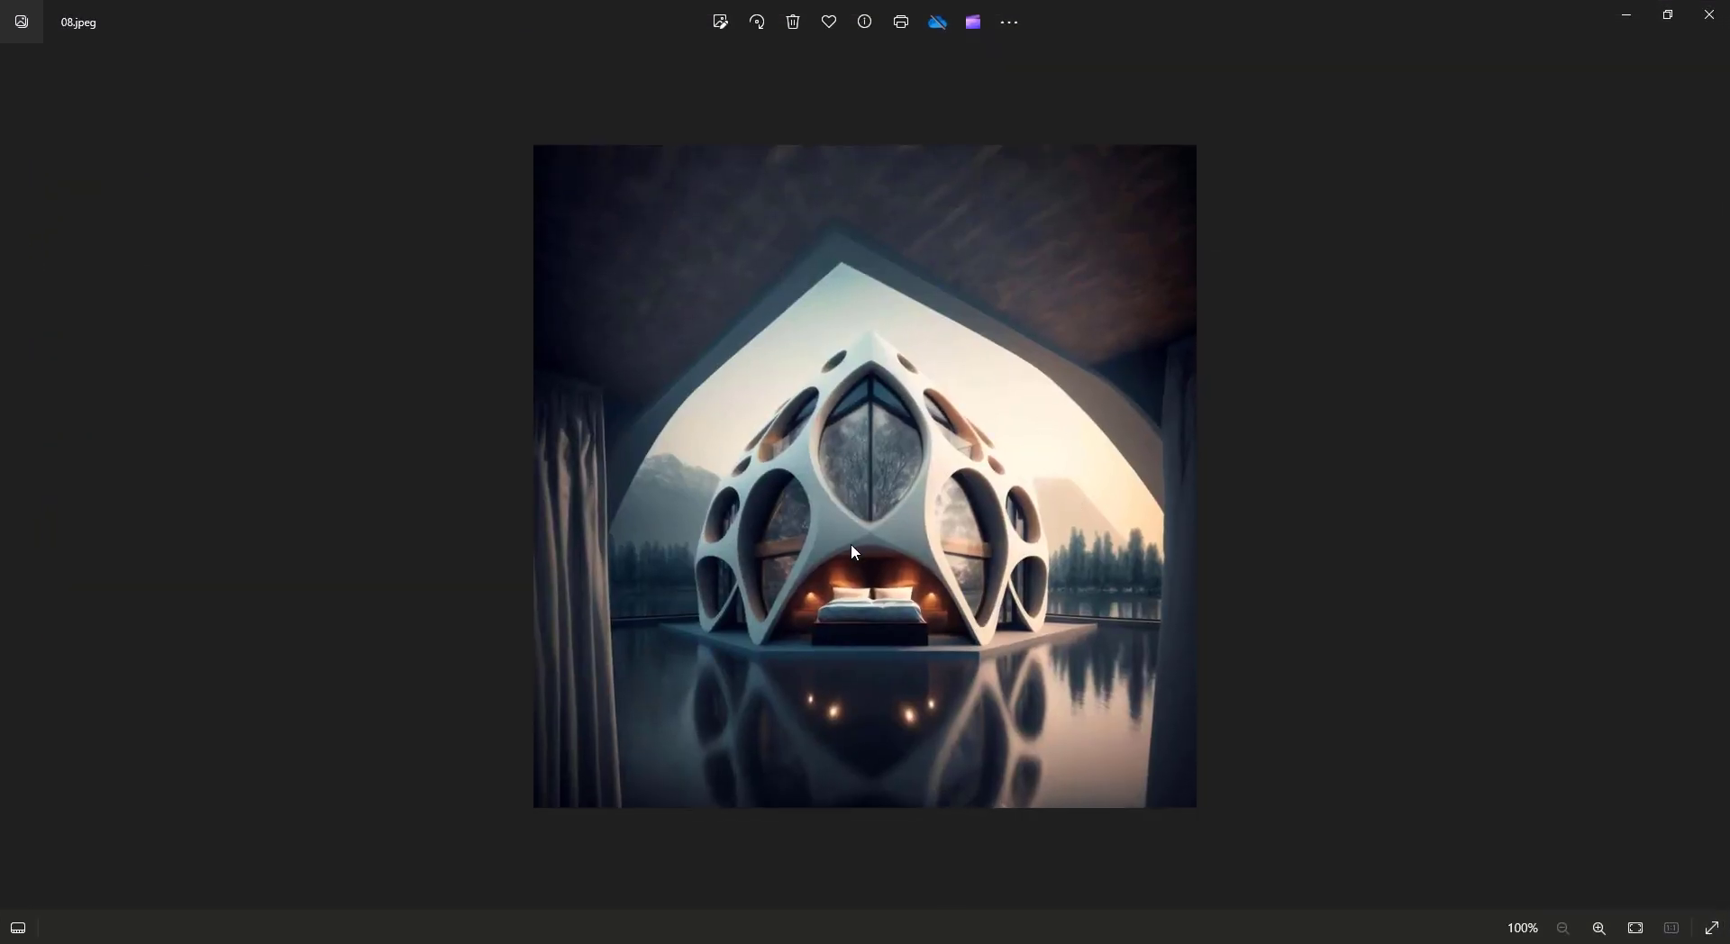
# Step: Place 08.jpeg as a picture in the maximized Front viewport and move it so its left edge meets the vertical world axis
pyautogui.moveTo(1180, 9); pyautogui.dragTo(0, 175)
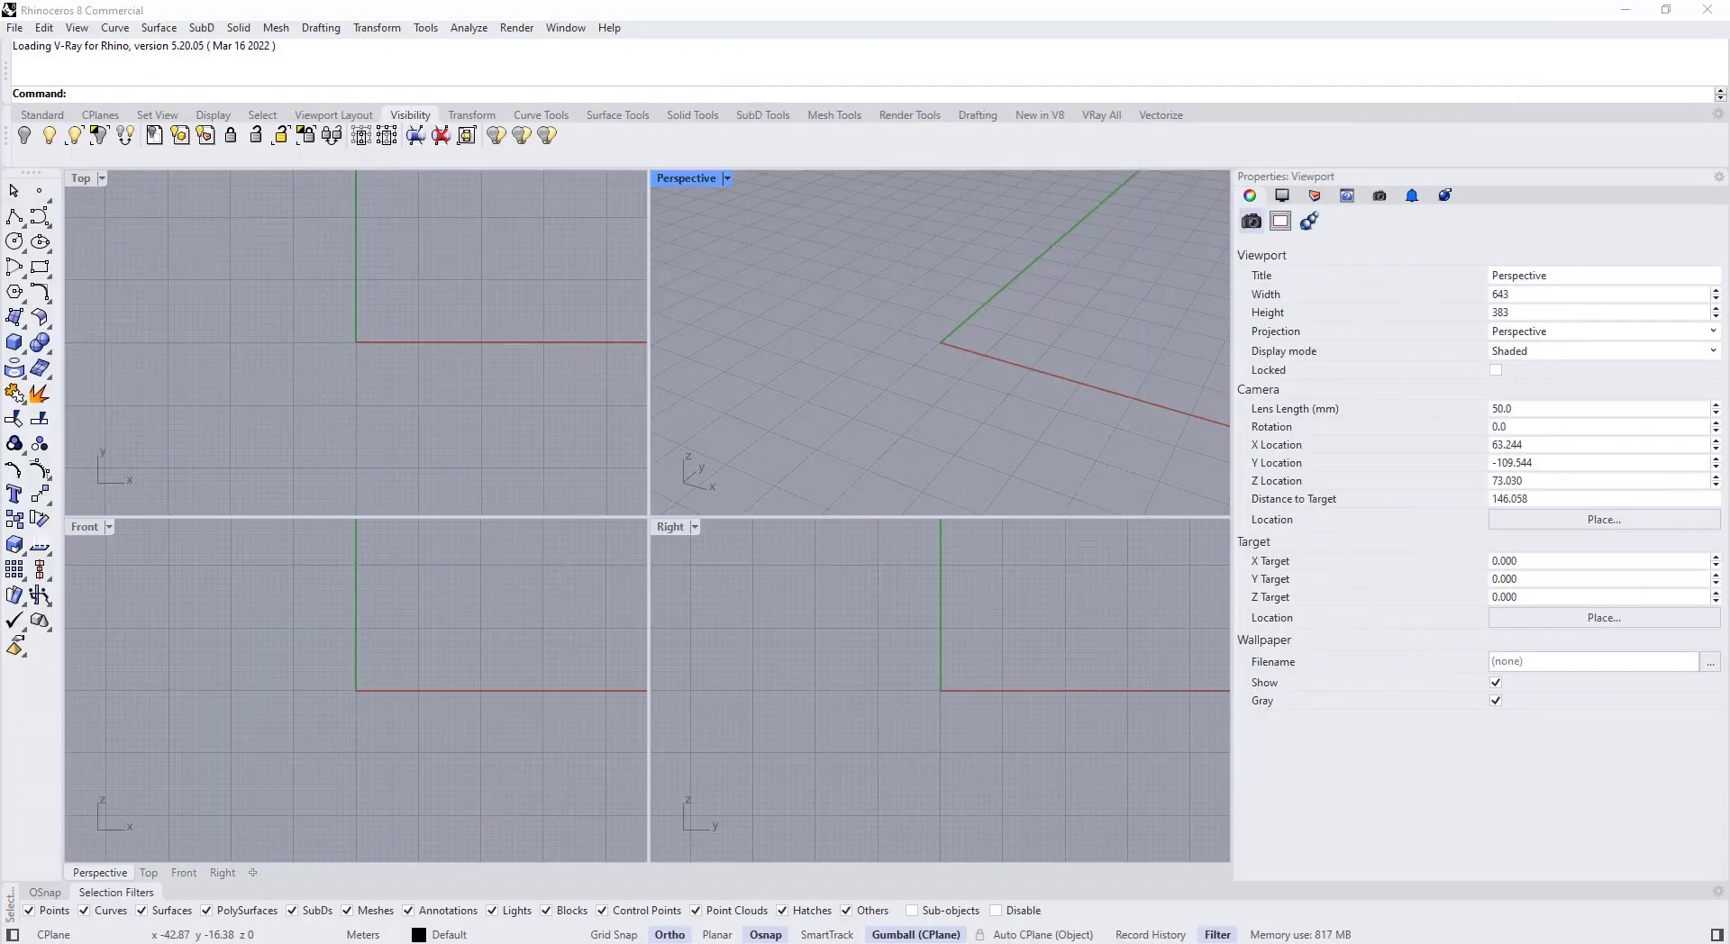
pyautogui.doubleClick(89, 532)
pyautogui.scroll(3, 775, 446)
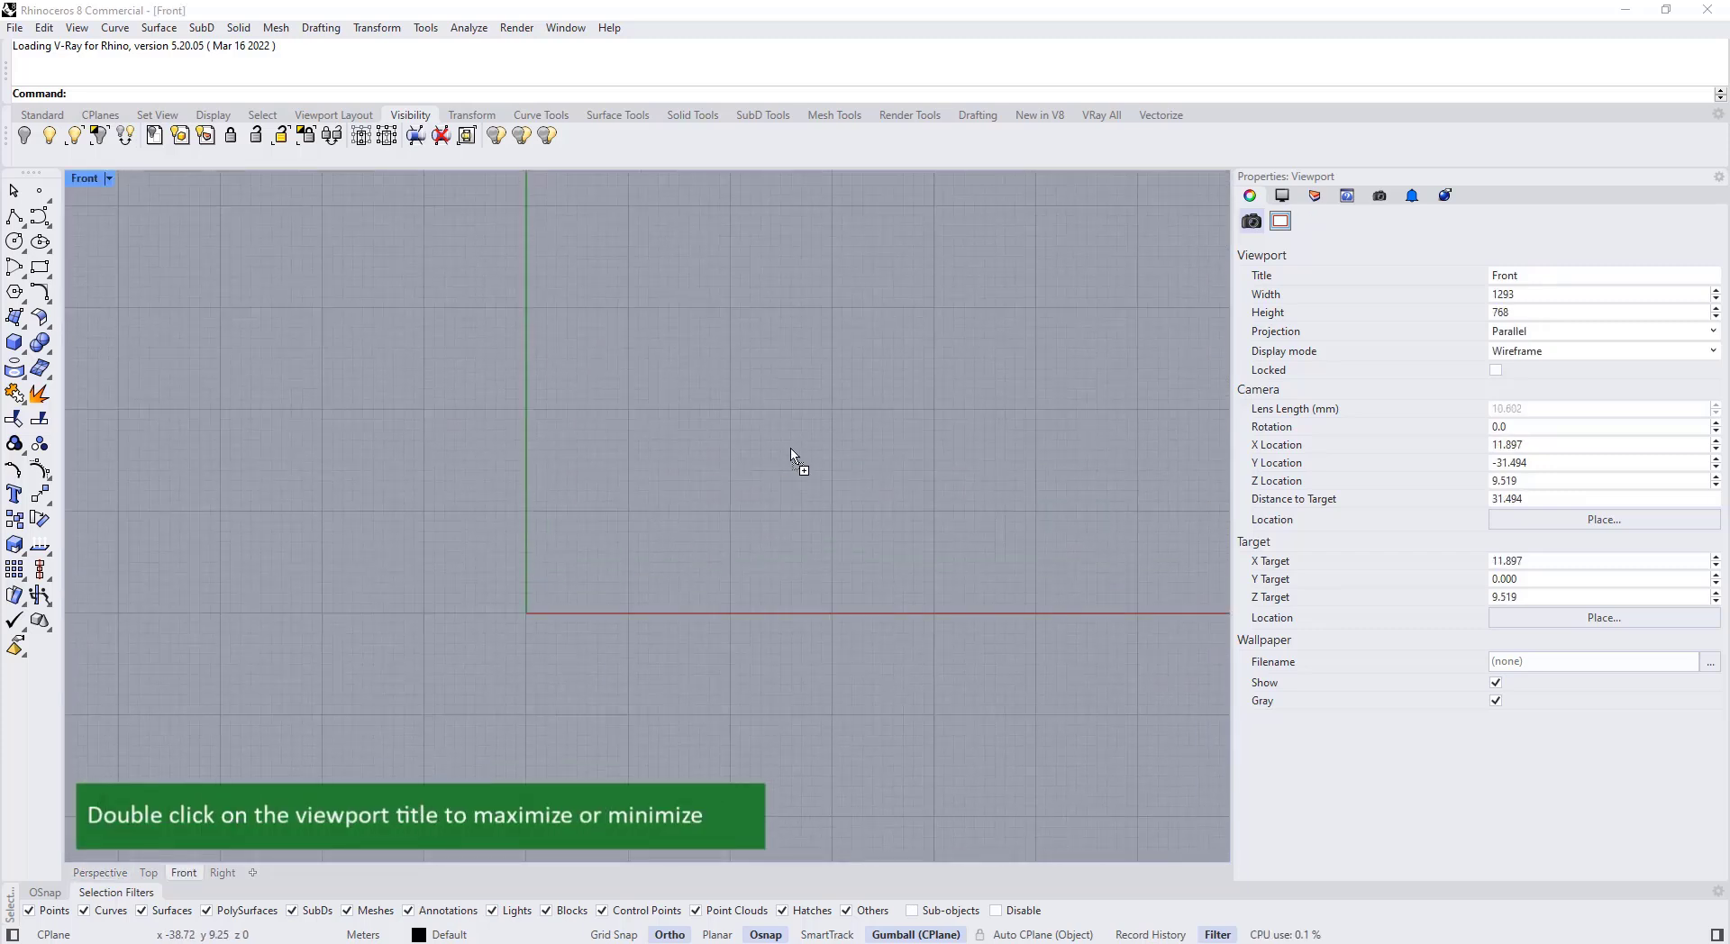
pyautogui.moveTo(793, 455); pyautogui.dragTo(795, 457)
pyautogui.click(373, 544)
pyautogui.click(577, 547)
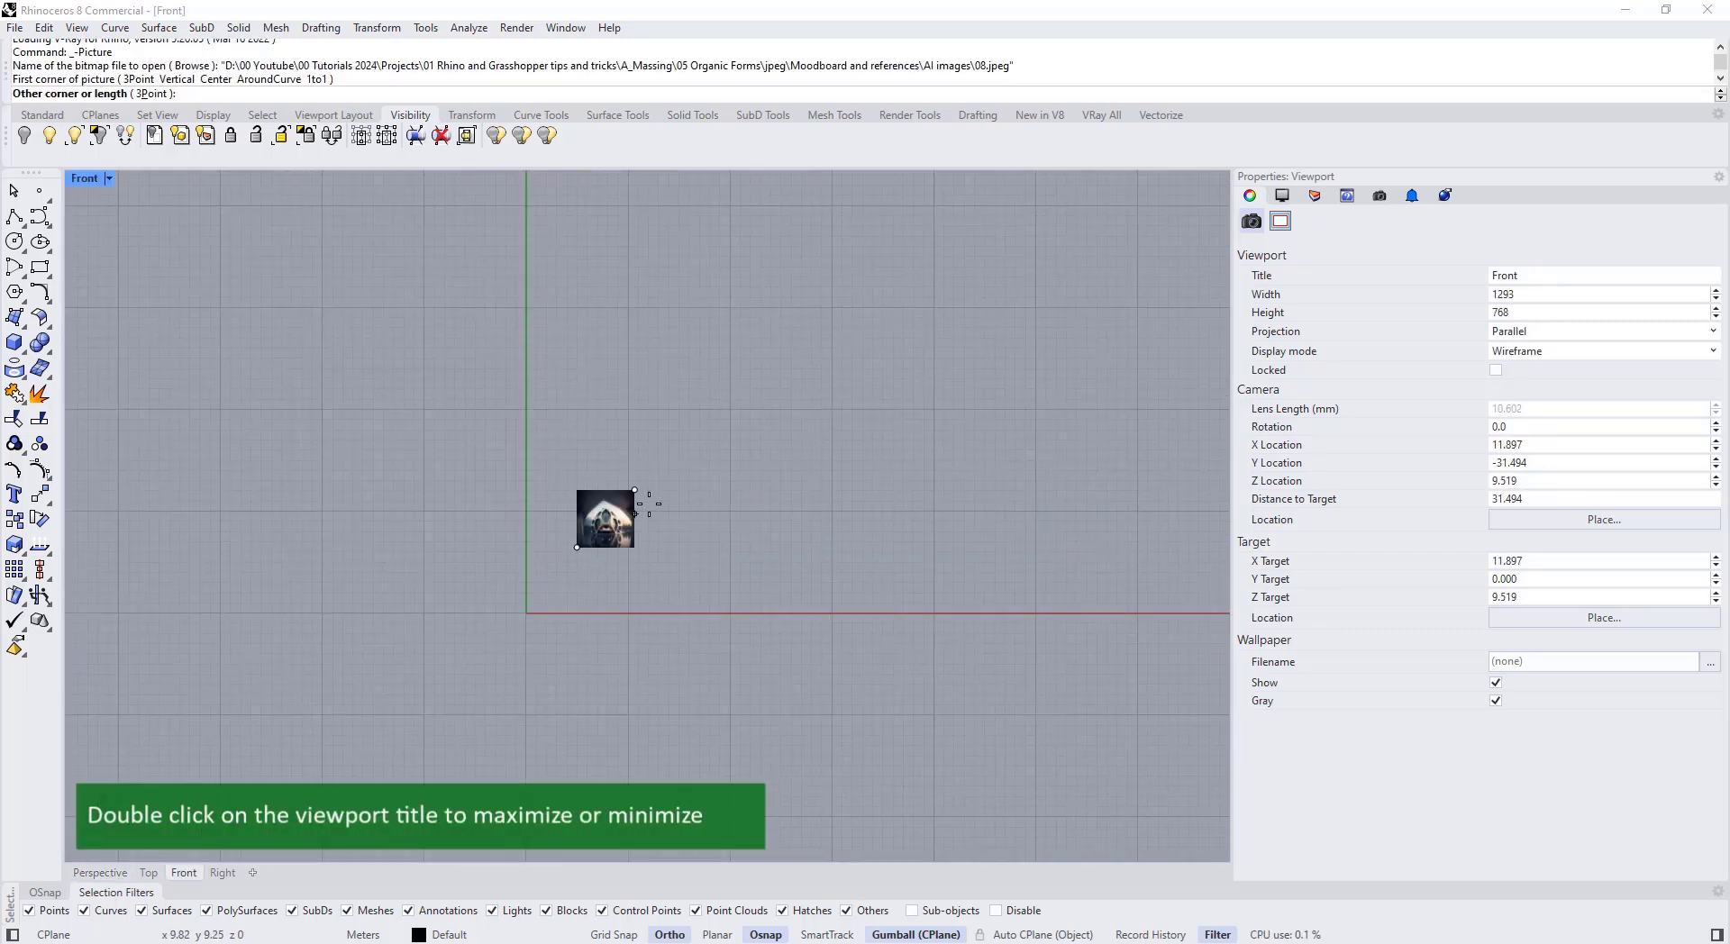
pyautogui.click(838, 341)
pyautogui.scroll(2, 755, 369)
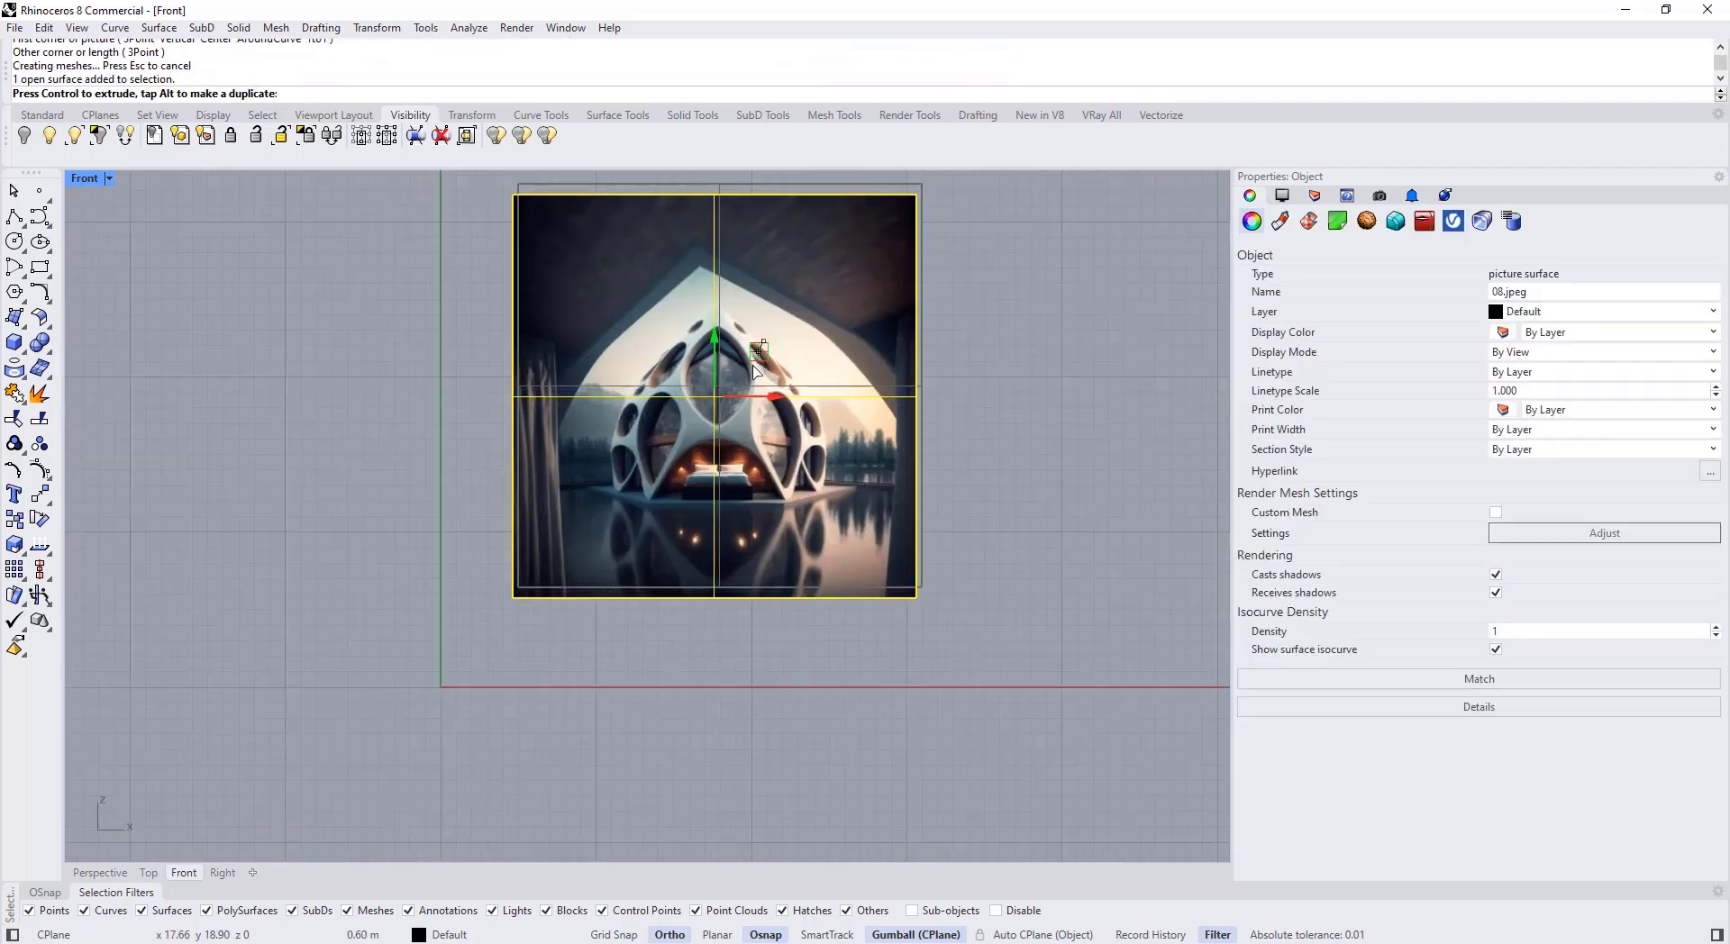
pyautogui.moveTo(755, 369); pyautogui.dragTo(641, 484)
pyautogui.click(112, 221)
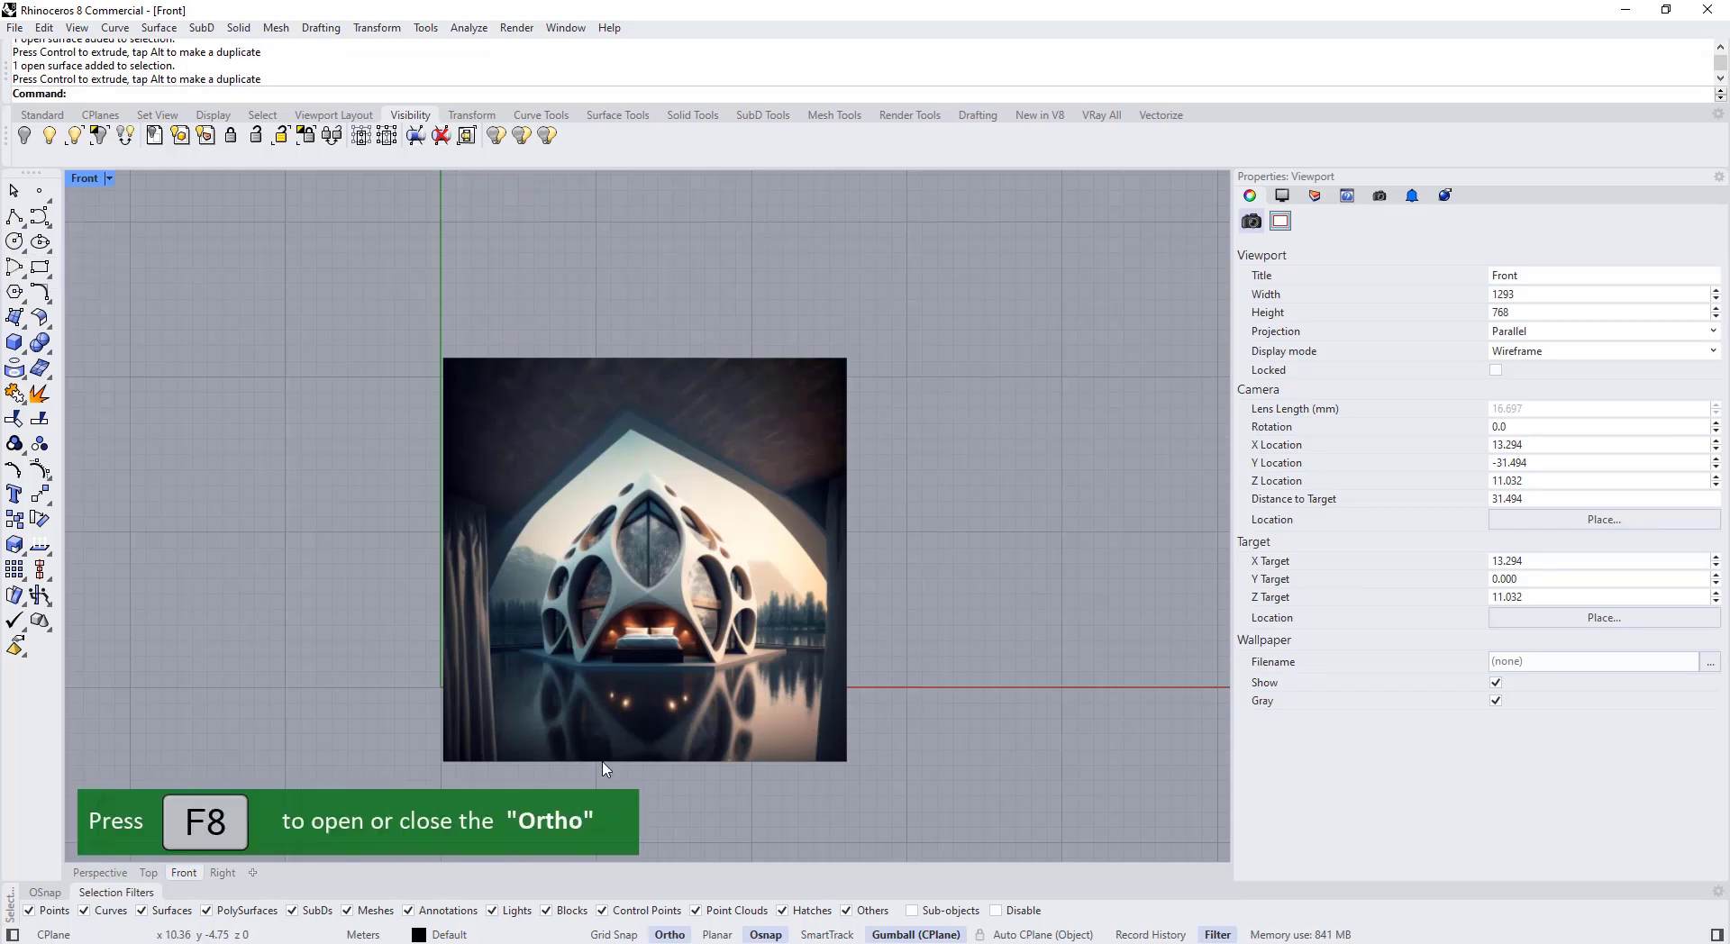
# Step: Draw a horizontal polyline about 37 m long across the picture at the building's base and nudge it to match the ground
pyautogui.click(15, 217)
pyautogui.click(403, 658)
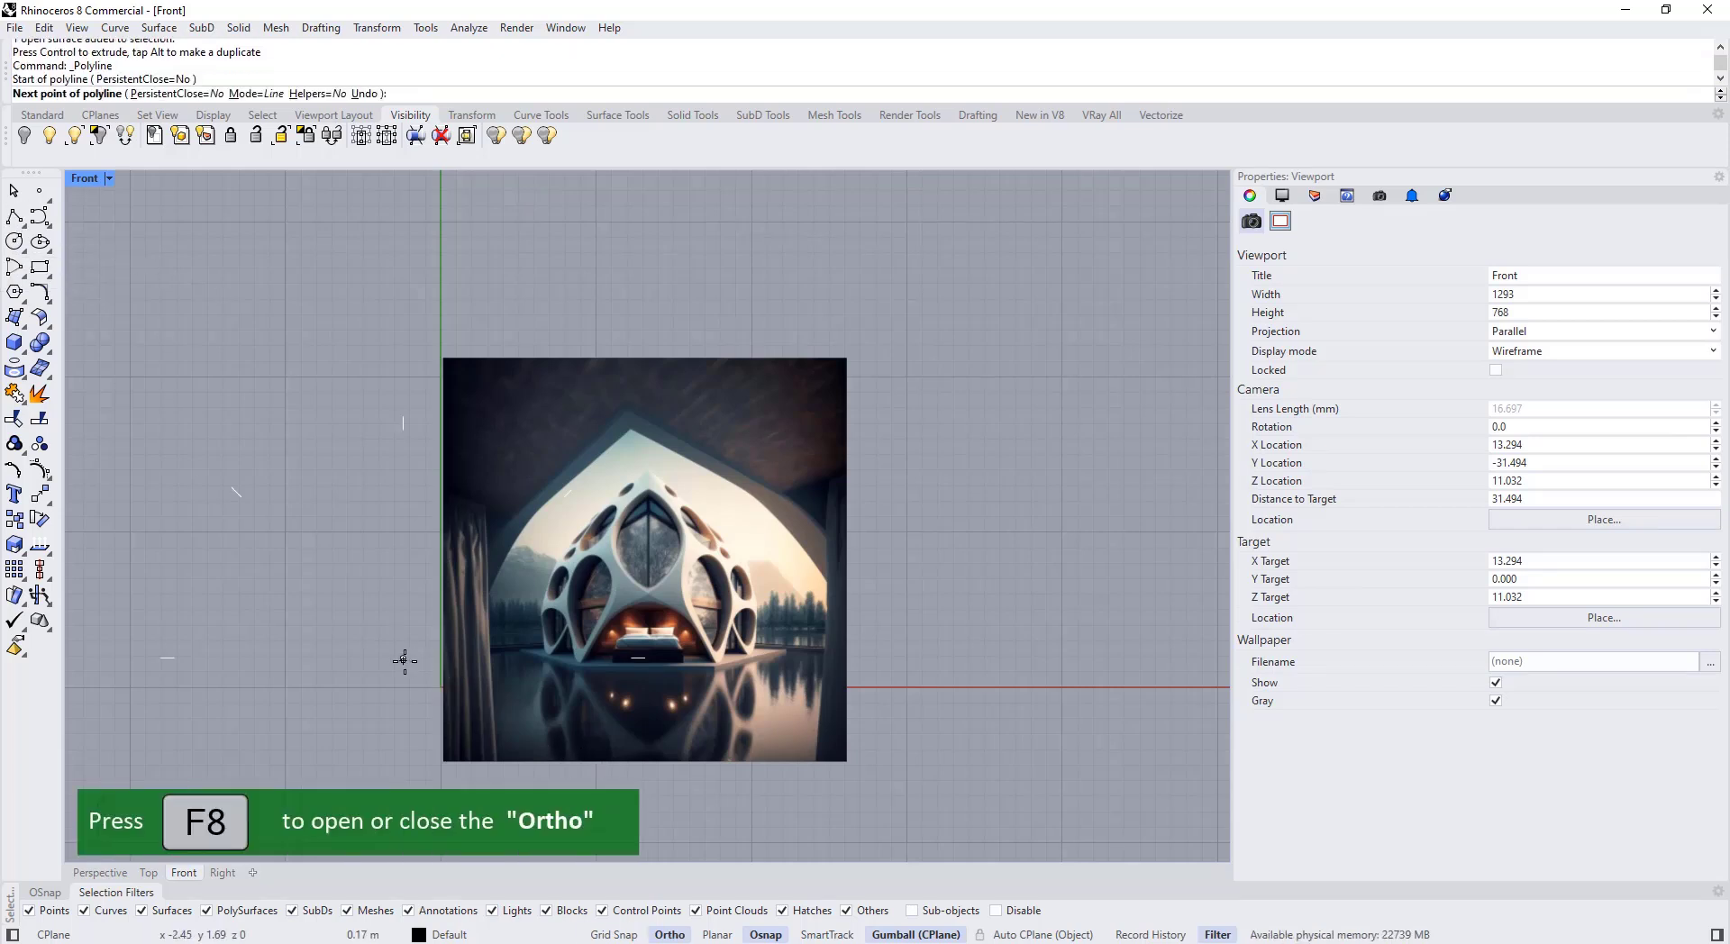
pyautogui.click(981, 661)
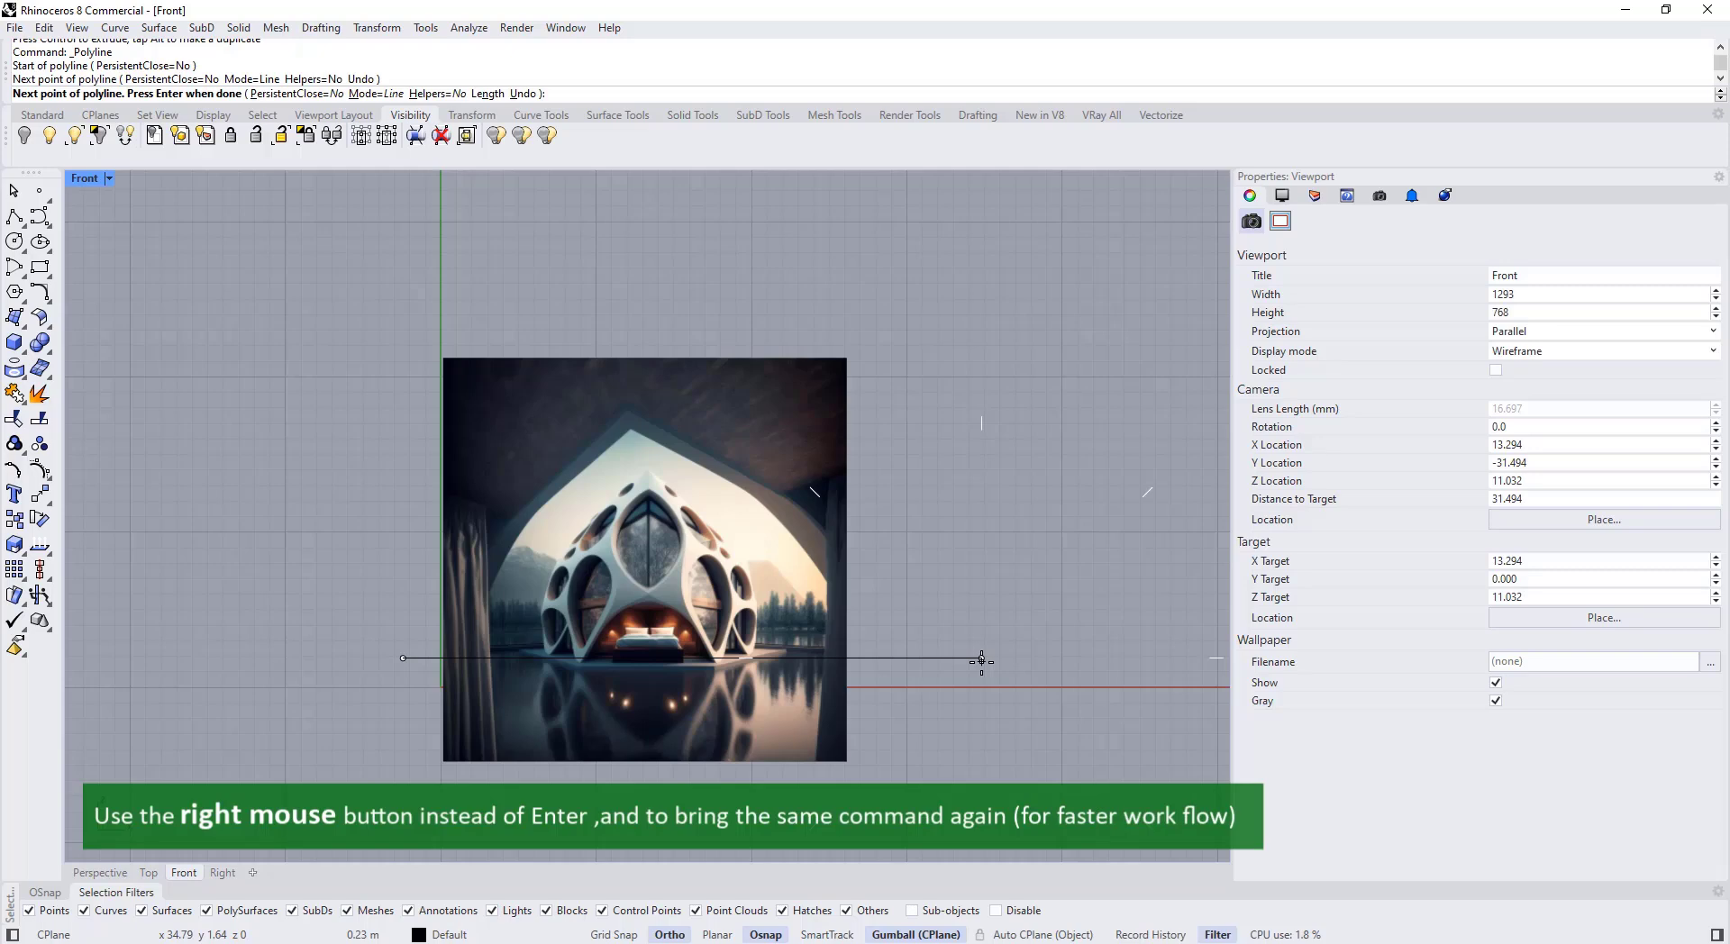
pyautogui.rightClick(981, 661)
pyautogui.scroll(5, 680, 659)
pyautogui.moveTo(710, 601); pyautogui.dragTo(712, 599)
pyautogui.scroll(-6, 721, 609)
pyautogui.click(945, 567)
pyautogui.scroll(4, 656, 605)
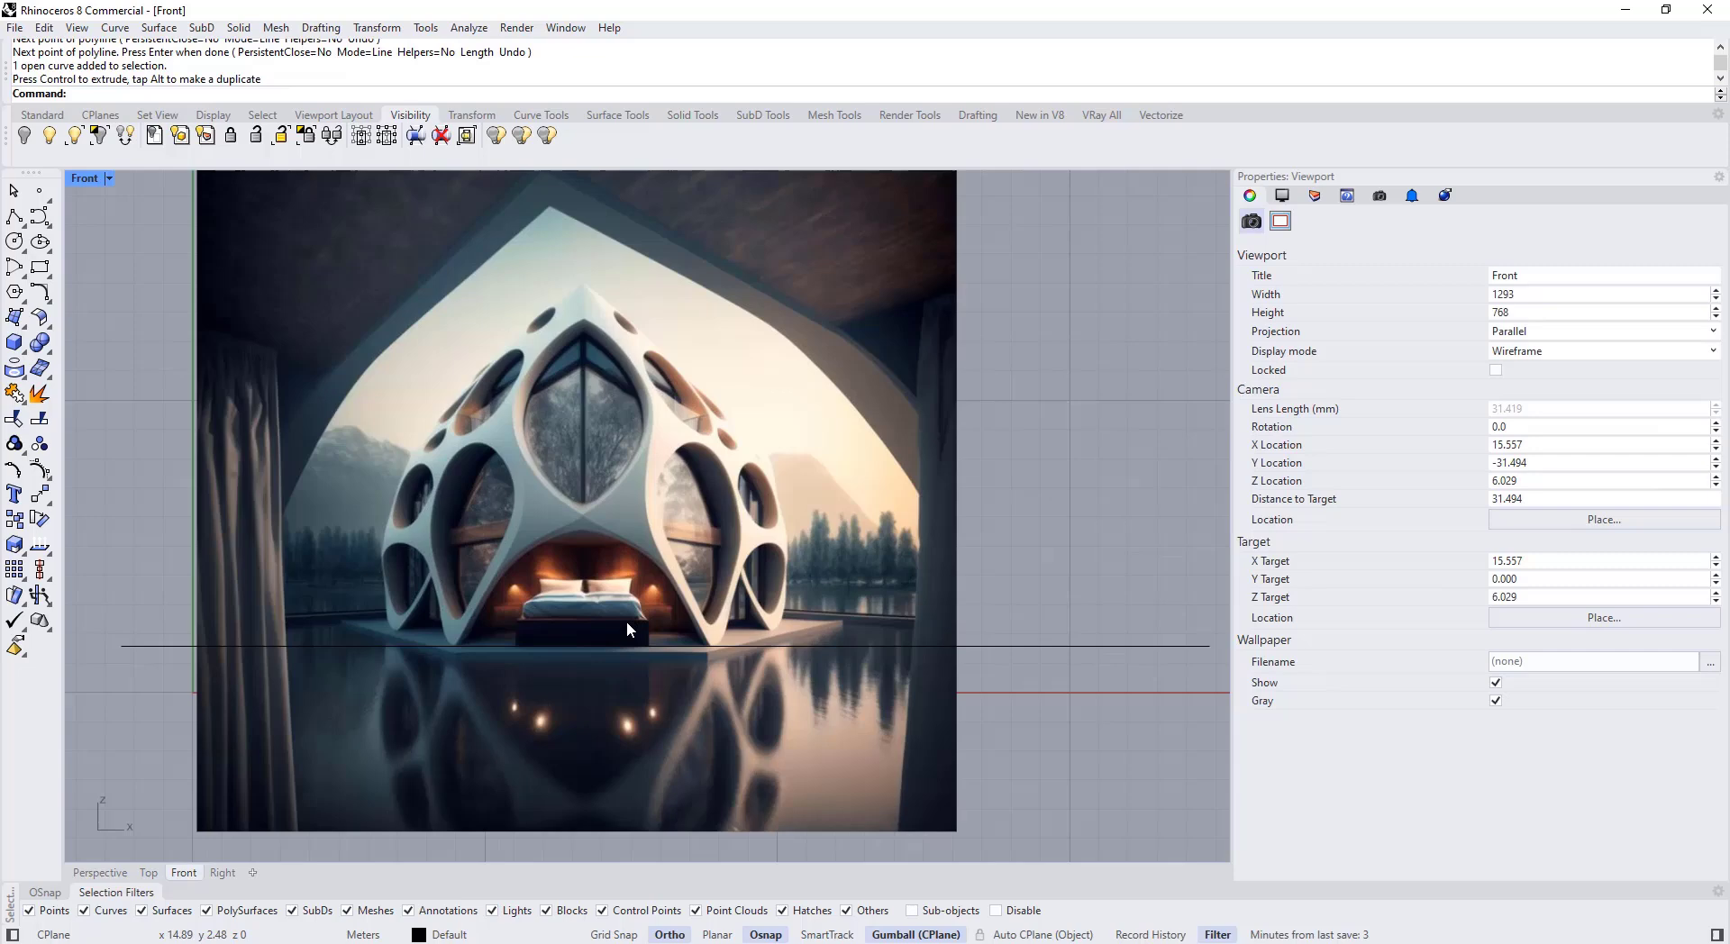
# Step: Draw a vertical polyline about 12.5 m long from the building's peak down to the ground line as the centre axis
pyautogui.click(39, 217)
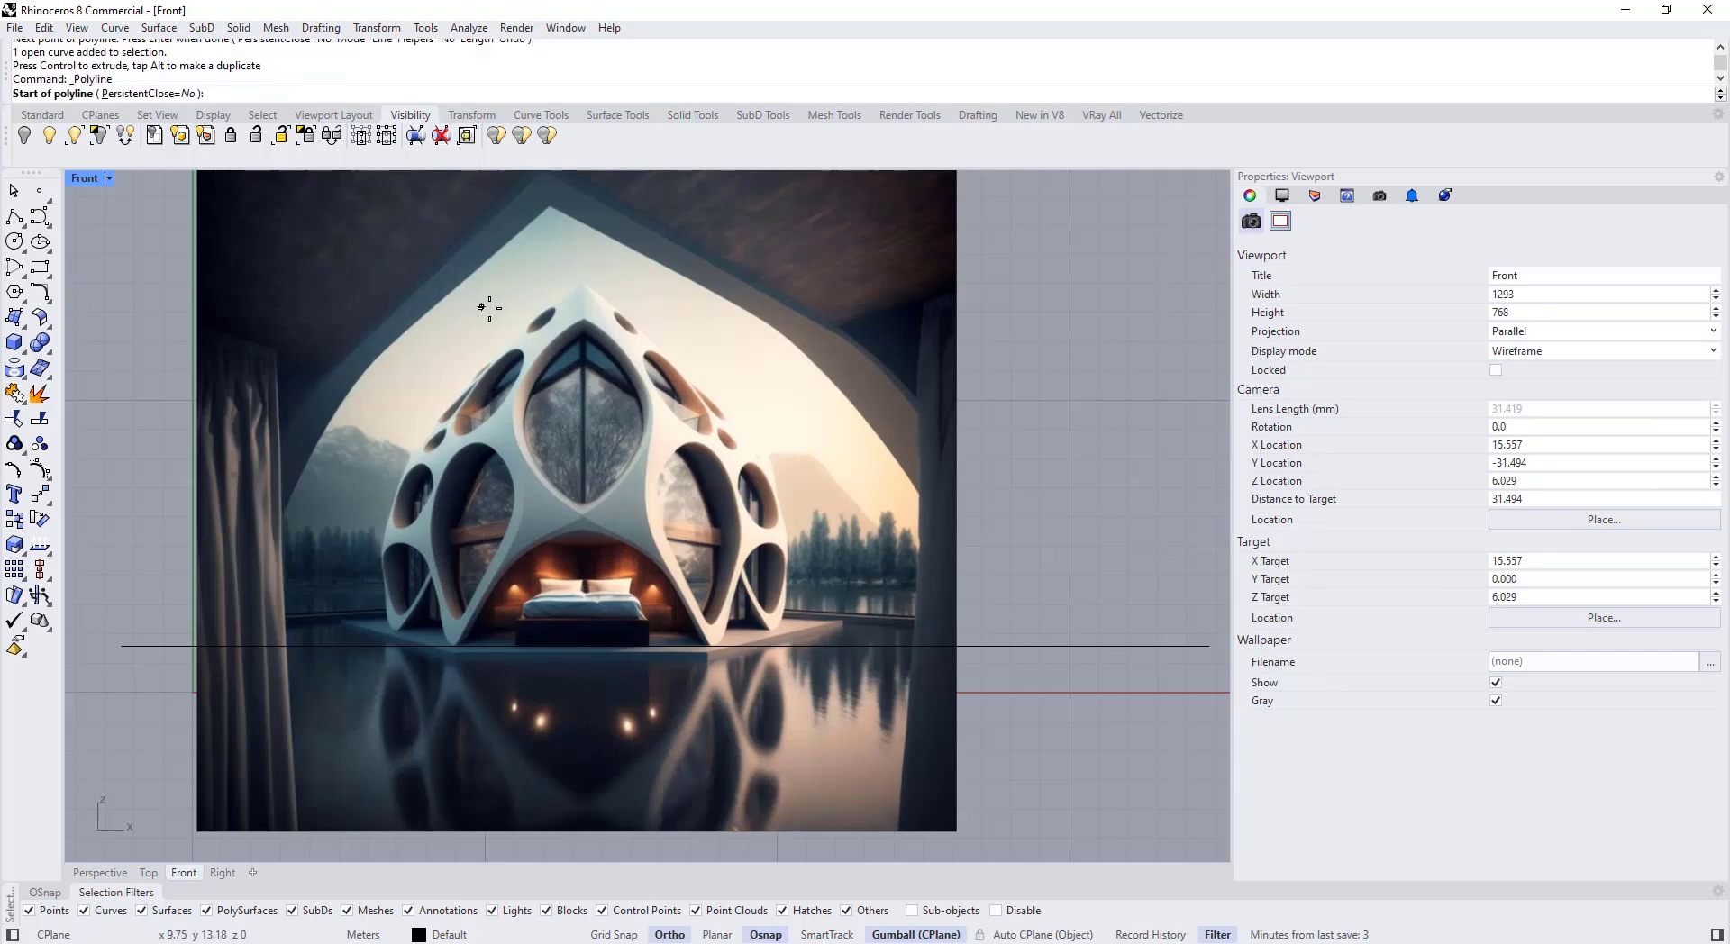
pyautogui.click(582, 283)
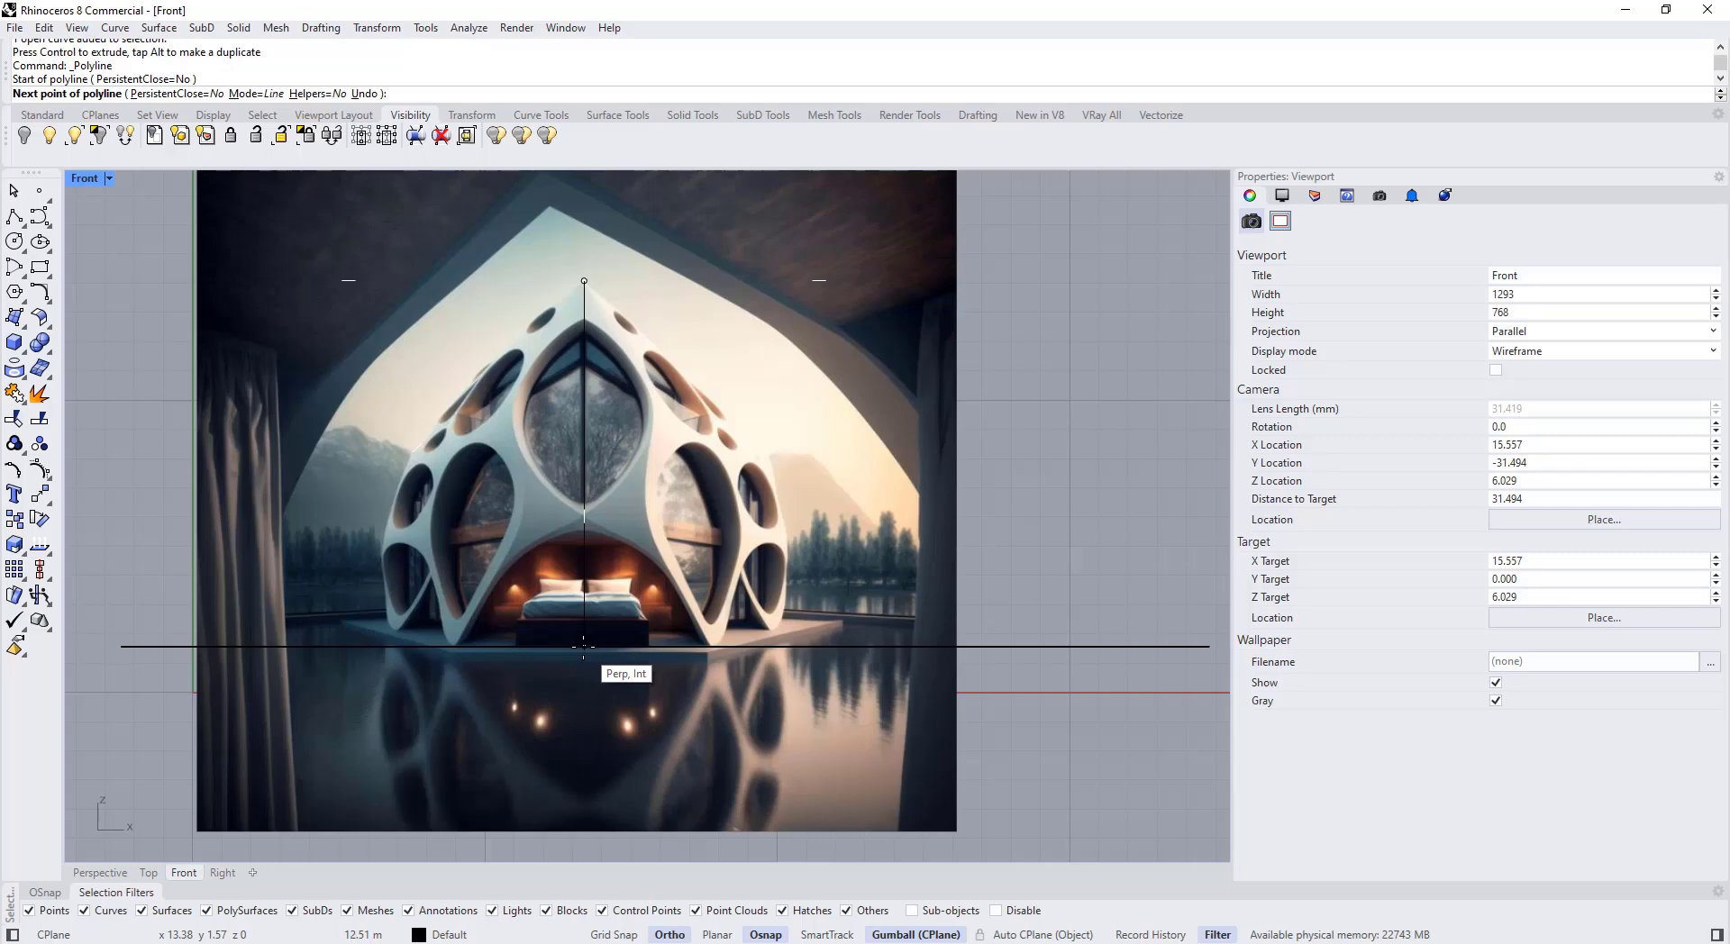
pyautogui.click(584, 646)
pyautogui.press('Return')
# Step: Select the picture and both lines, and move them together slightly left and down
pyautogui.scroll(-3, 469, 484)
pyautogui.hotkey('ctrl', 'a')
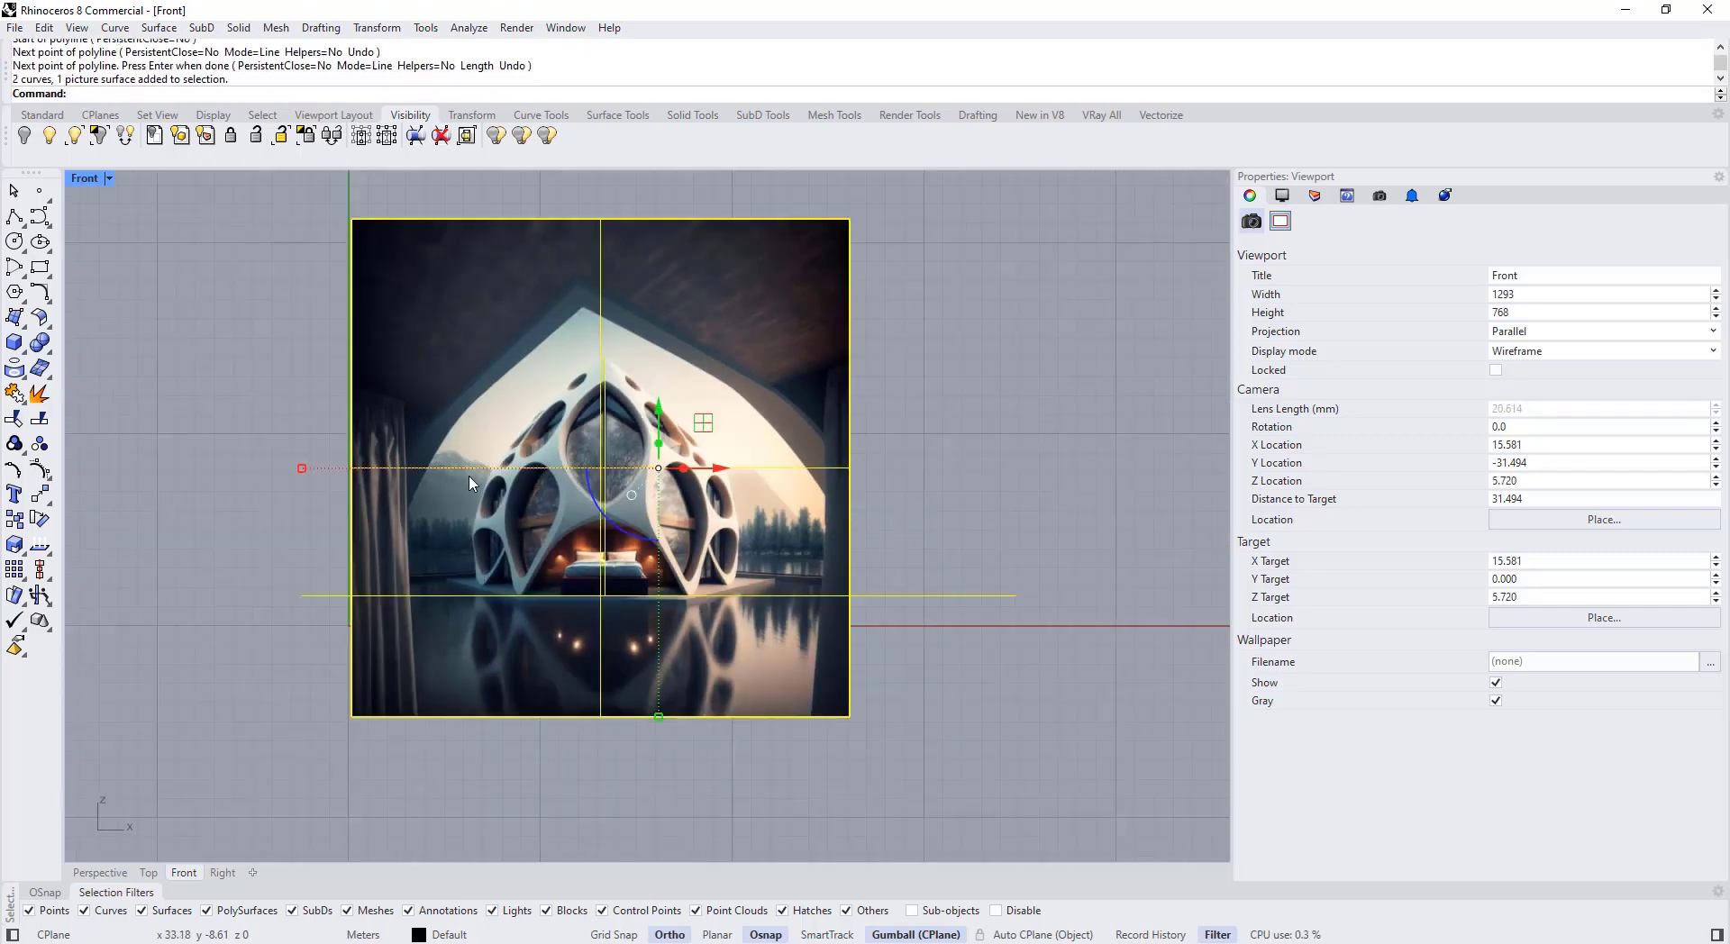
pyautogui.moveTo(712, 469)
pyautogui.mouseDown()
pyautogui.moveTo(774, 469)
pyautogui.moveTo(702, 470)
pyautogui.mouseUp()
pyautogui.moveTo(651, 419); pyautogui.dragTo(650, 437)
pyautogui.click(903, 395)
# Step: Turn off the picture surface's isocurve display and set its object transparency to 42%
pyautogui.click(840, 451)
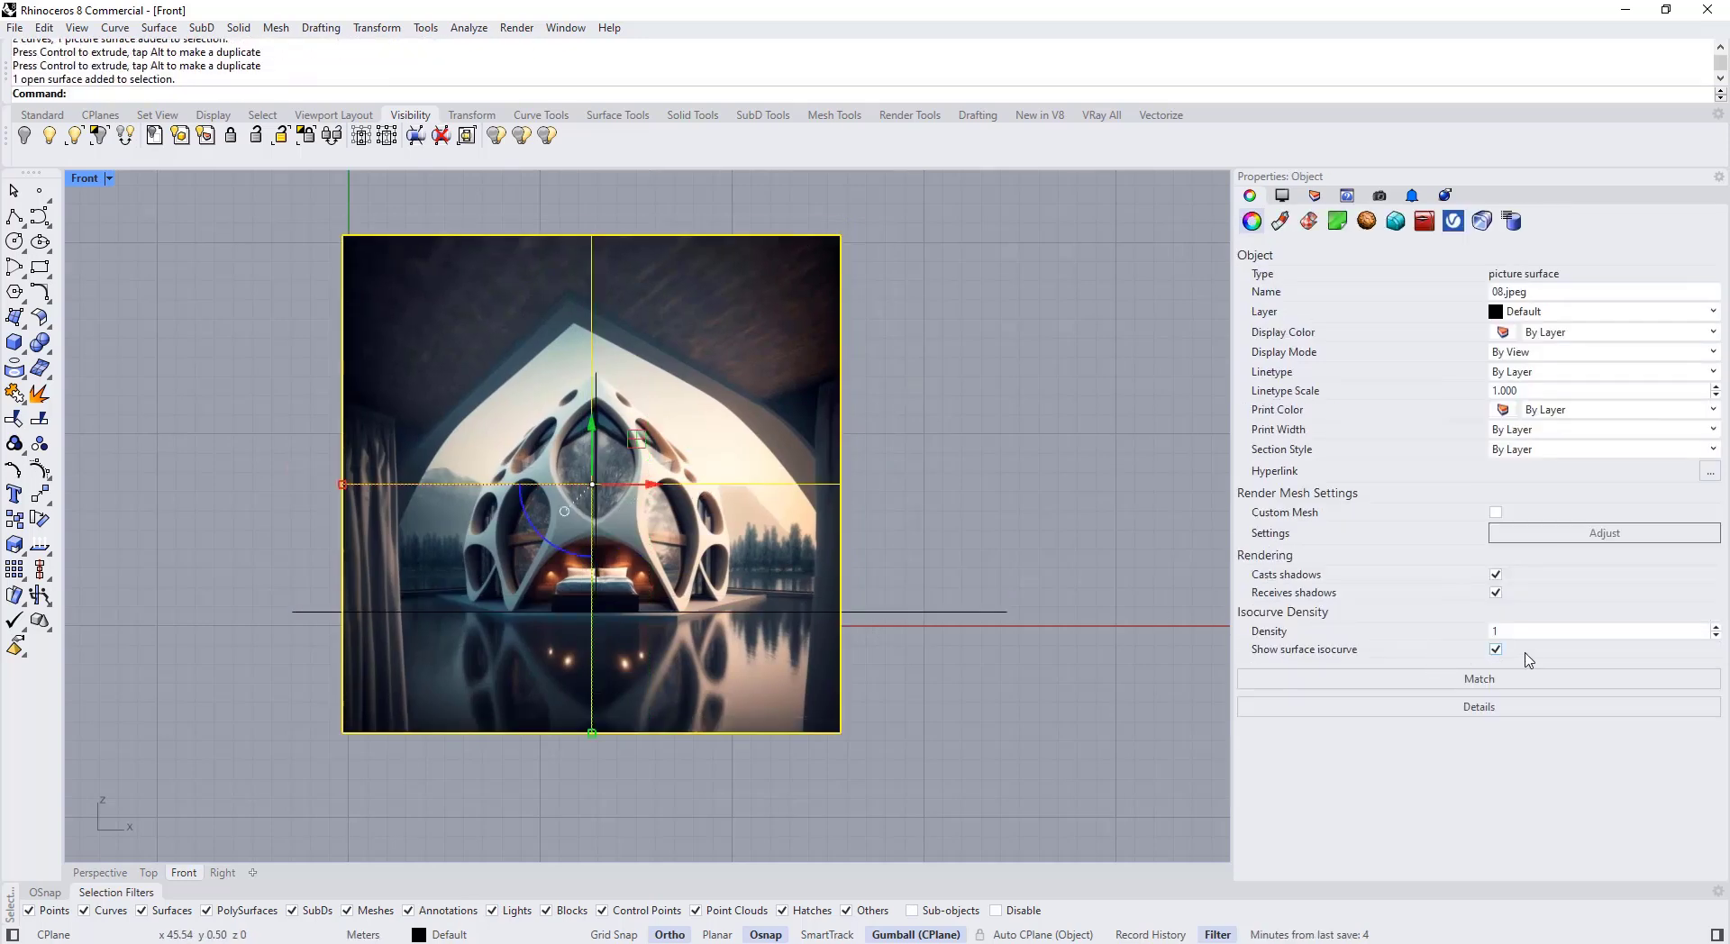
pyautogui.click(1496, 650)
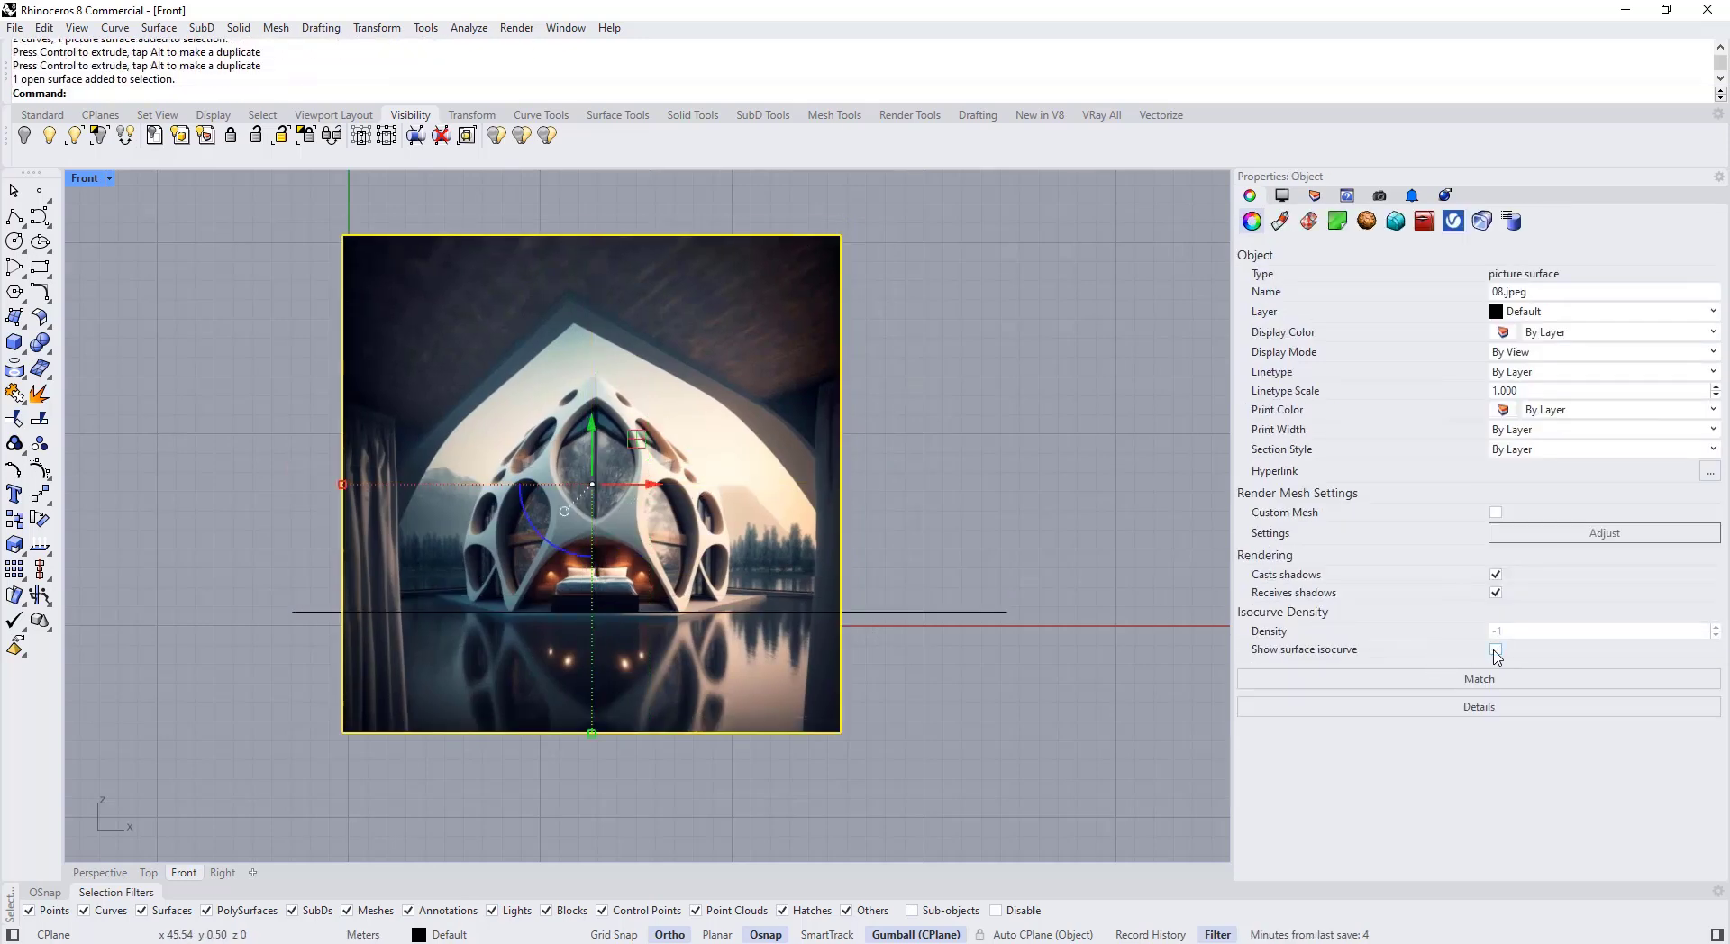
pyautogui.click(1279, 222)
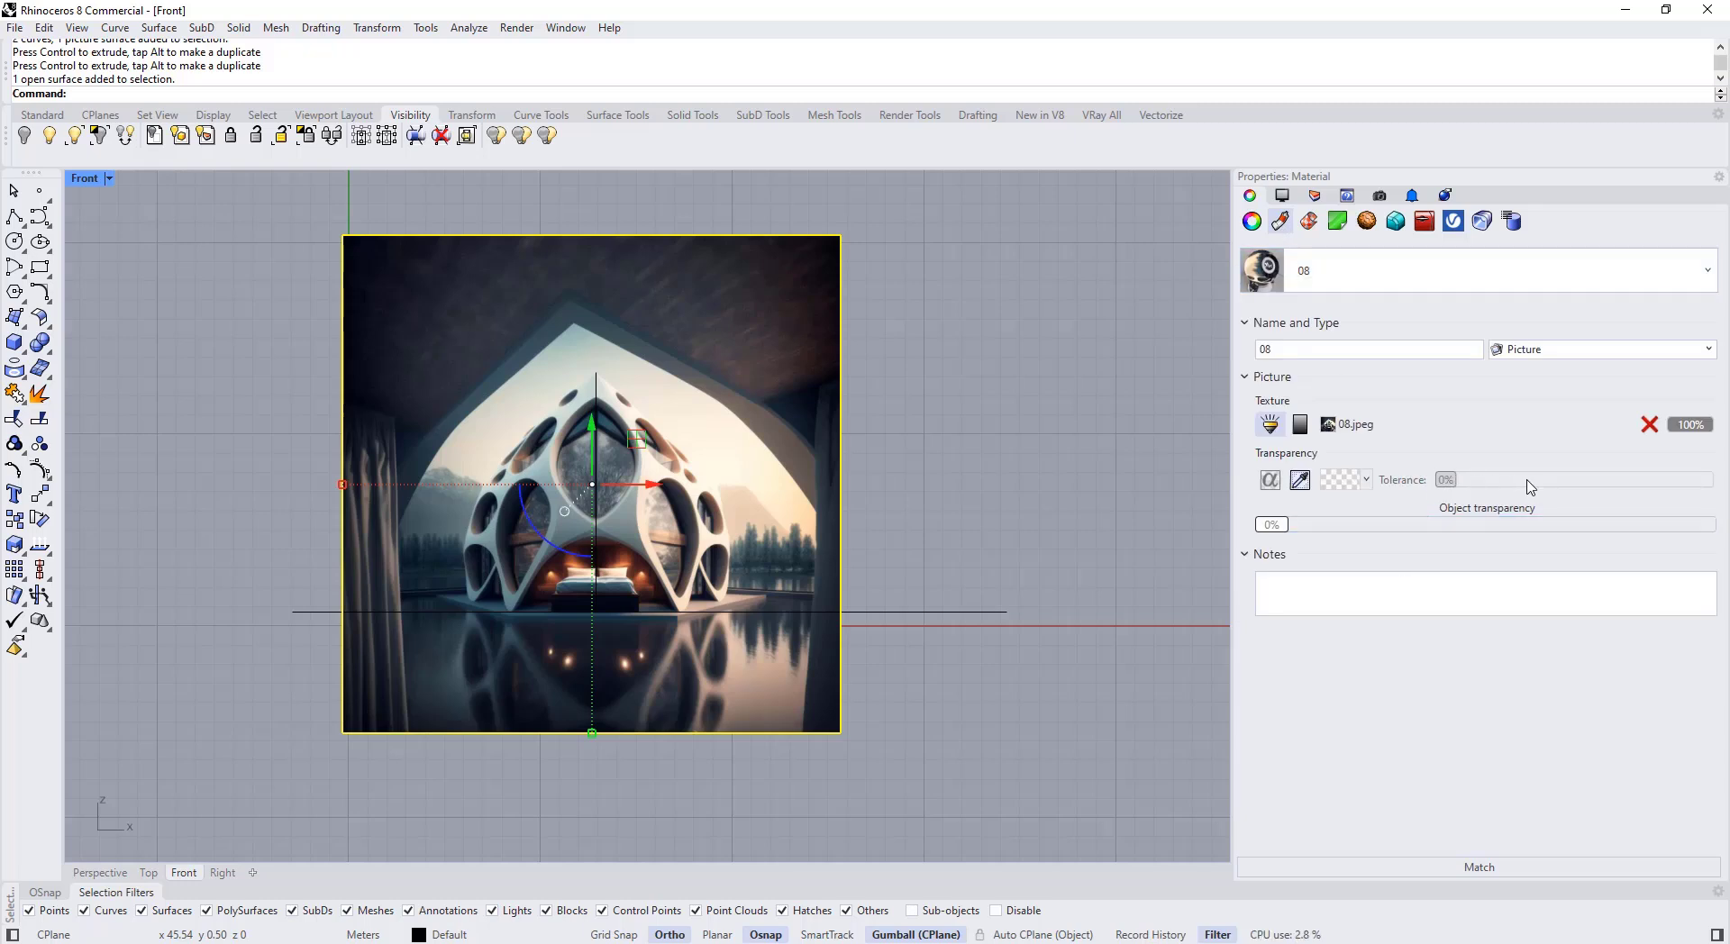
pyautogui.moveTo(1278, 530); pyautogui.dragTo(1462, 533)
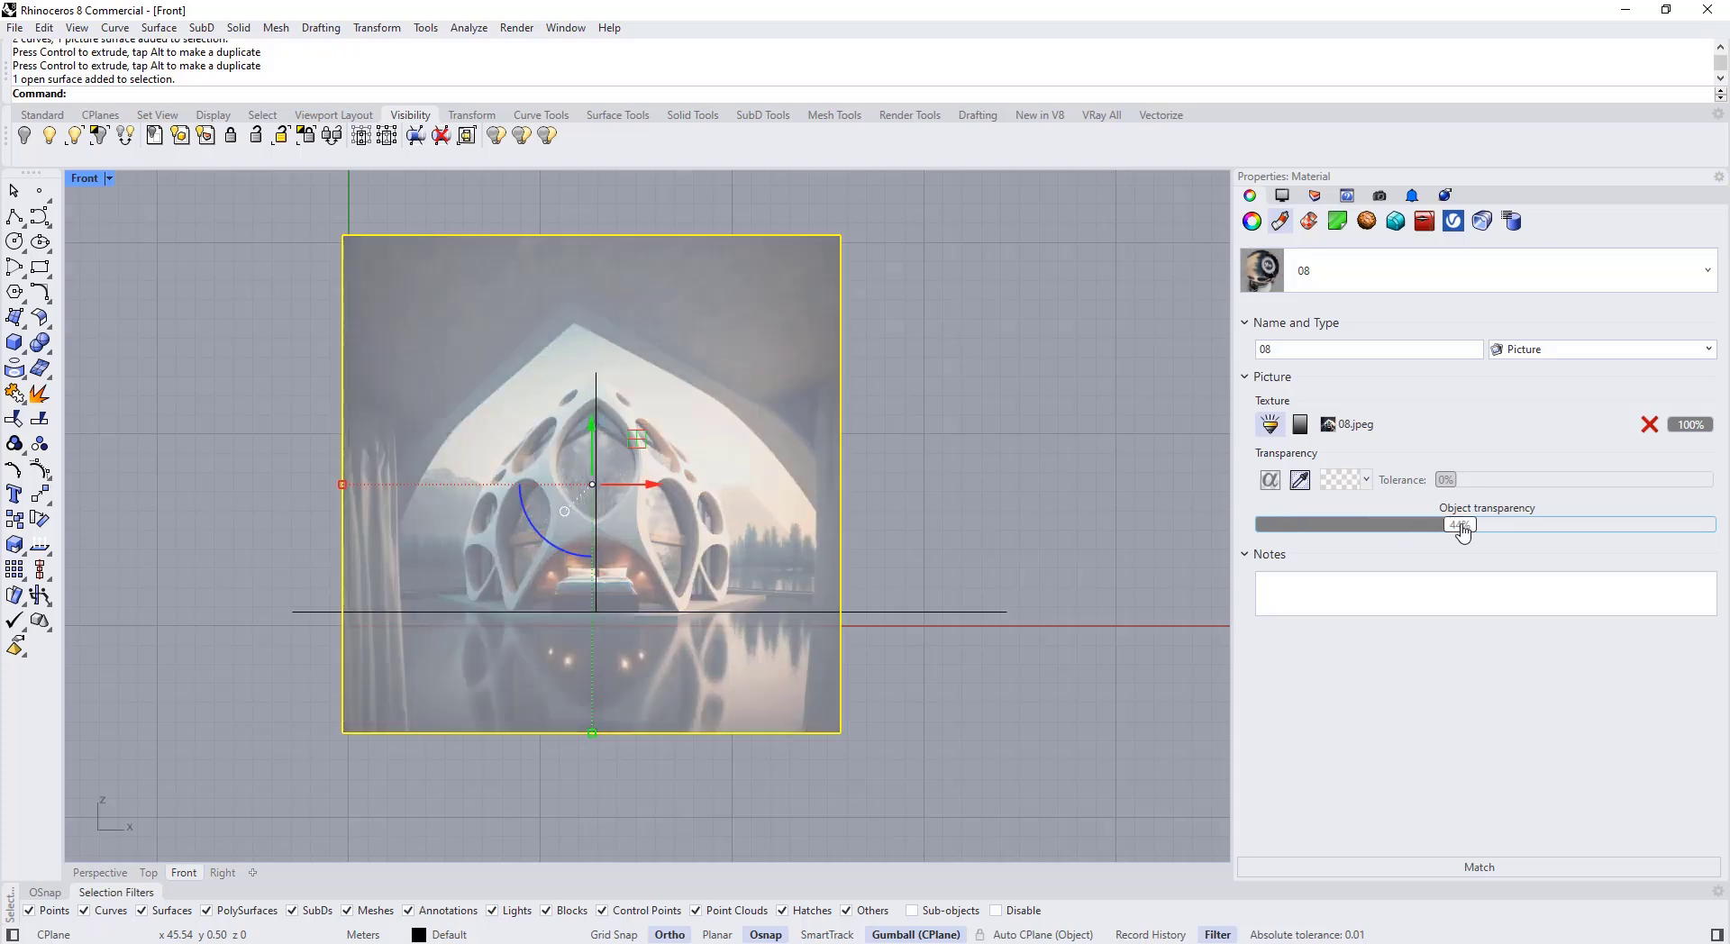
pyautogui.click(1104, 536)
pyautogui.click(709, 520)
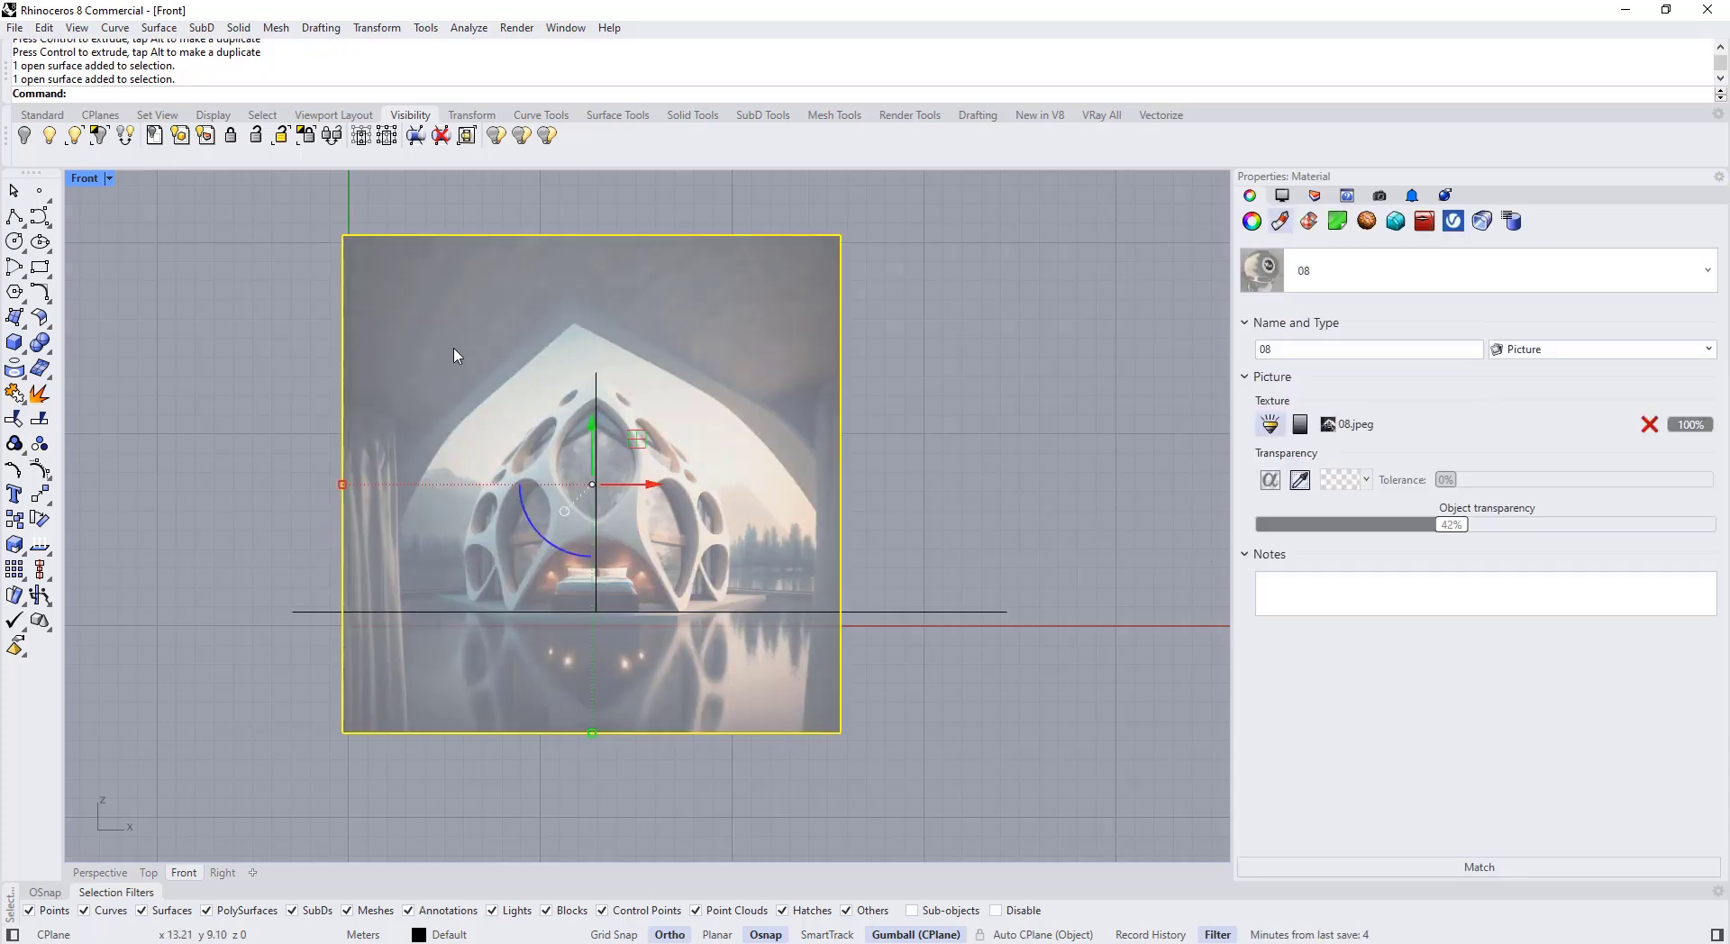
# Step: Inspect the picture and lines in the maximized Perspective viewport and lock the picture surface
pyautogui.doubleClick(85, 177)
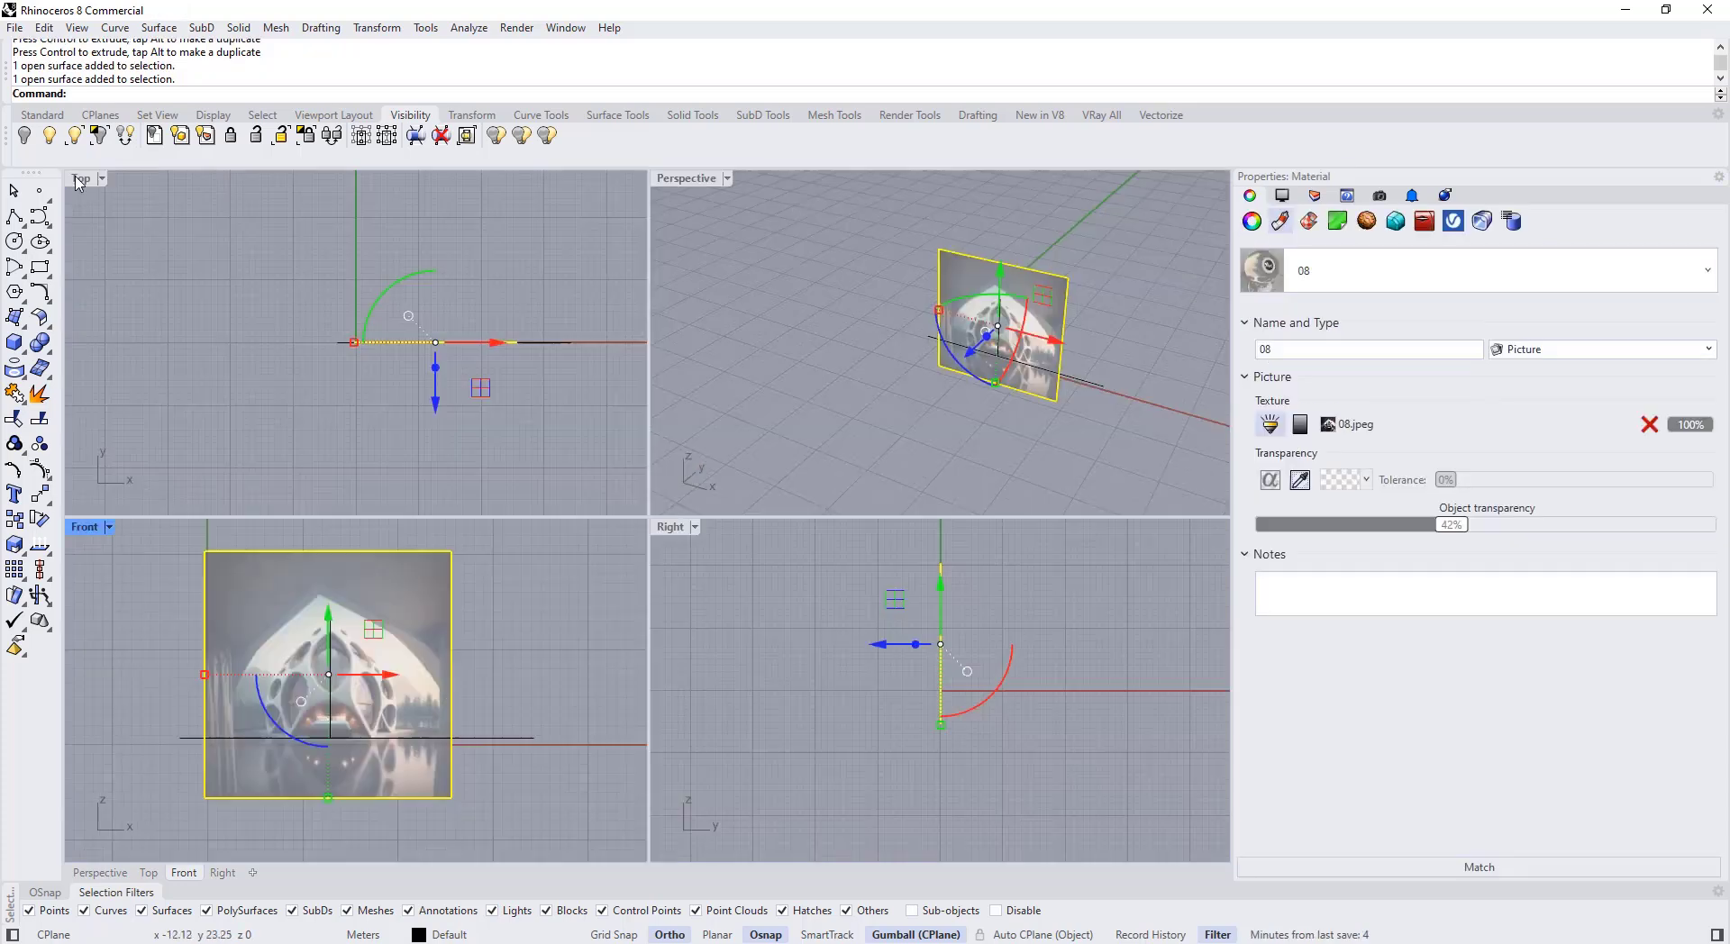
pyautogui.doubleClick(687, 178)
pyautogui.moveTo(715, 301); pyautogui.dragTo(721, 611, button='right')
pyautogui.moveTo(721, 611); pyautogui.dragTo(937, 450)
pyautogui.click(942, 563)
pyautogui.moveTo(874, 574); pyautogui.dragTo(760, 559, button='right')
pyautogui.click(760, 559)
pyautogui.press('Escape')
pyautogui.click(680, 331)
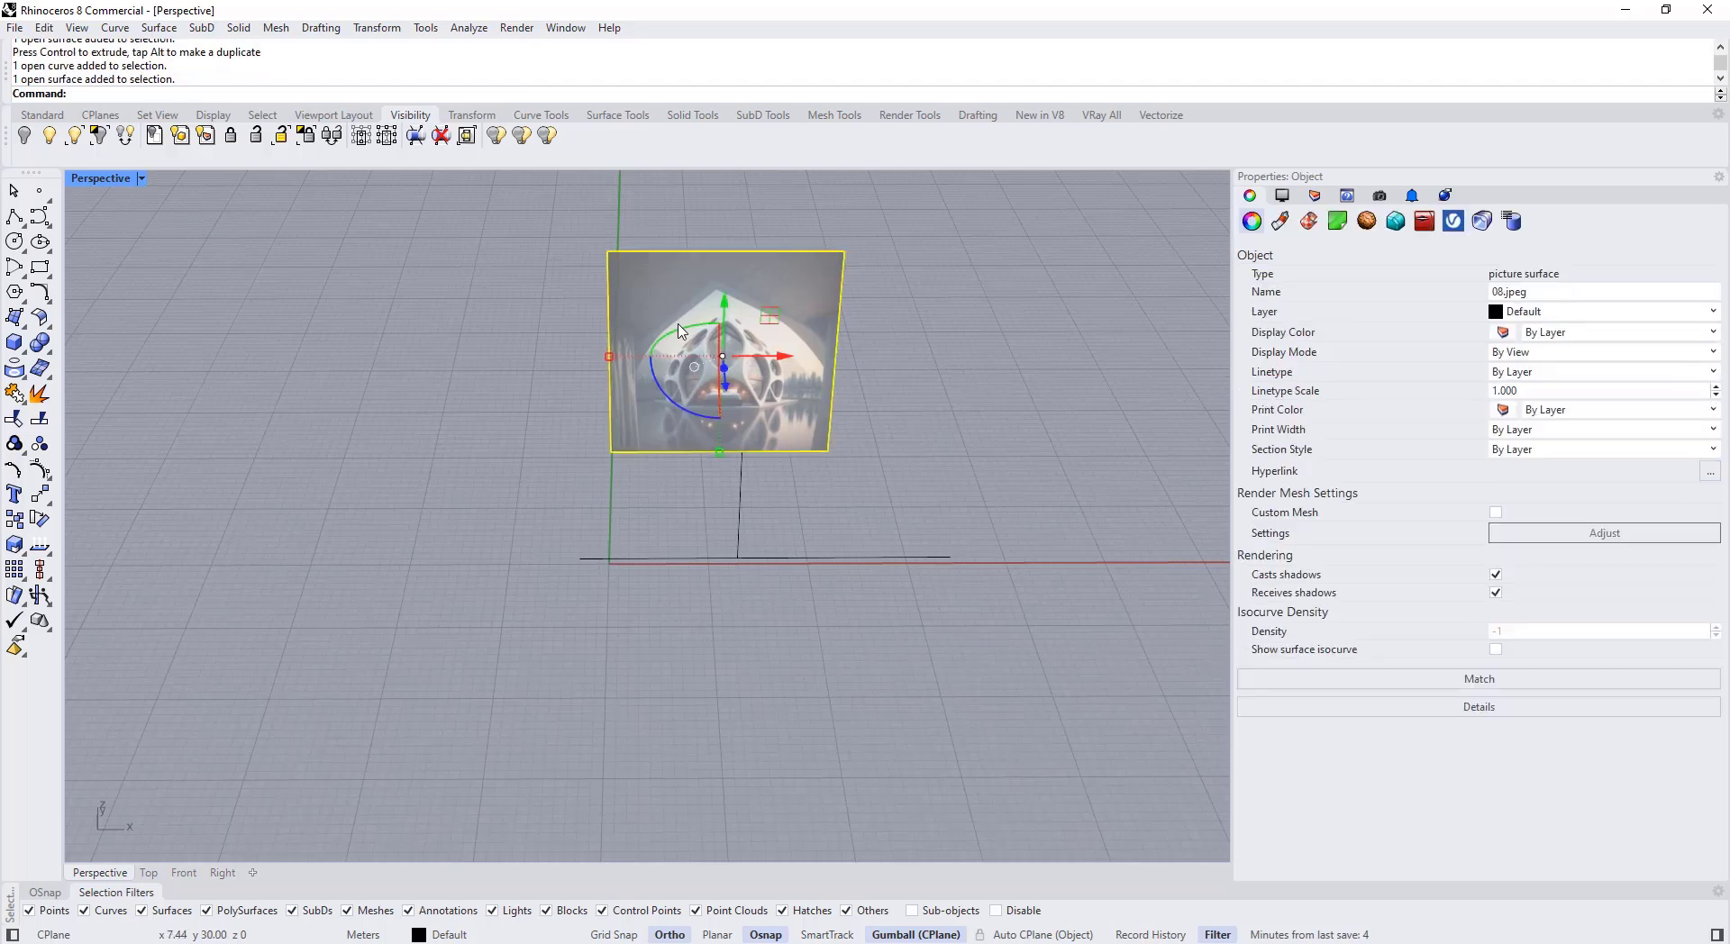
pyautogui.press('Return')
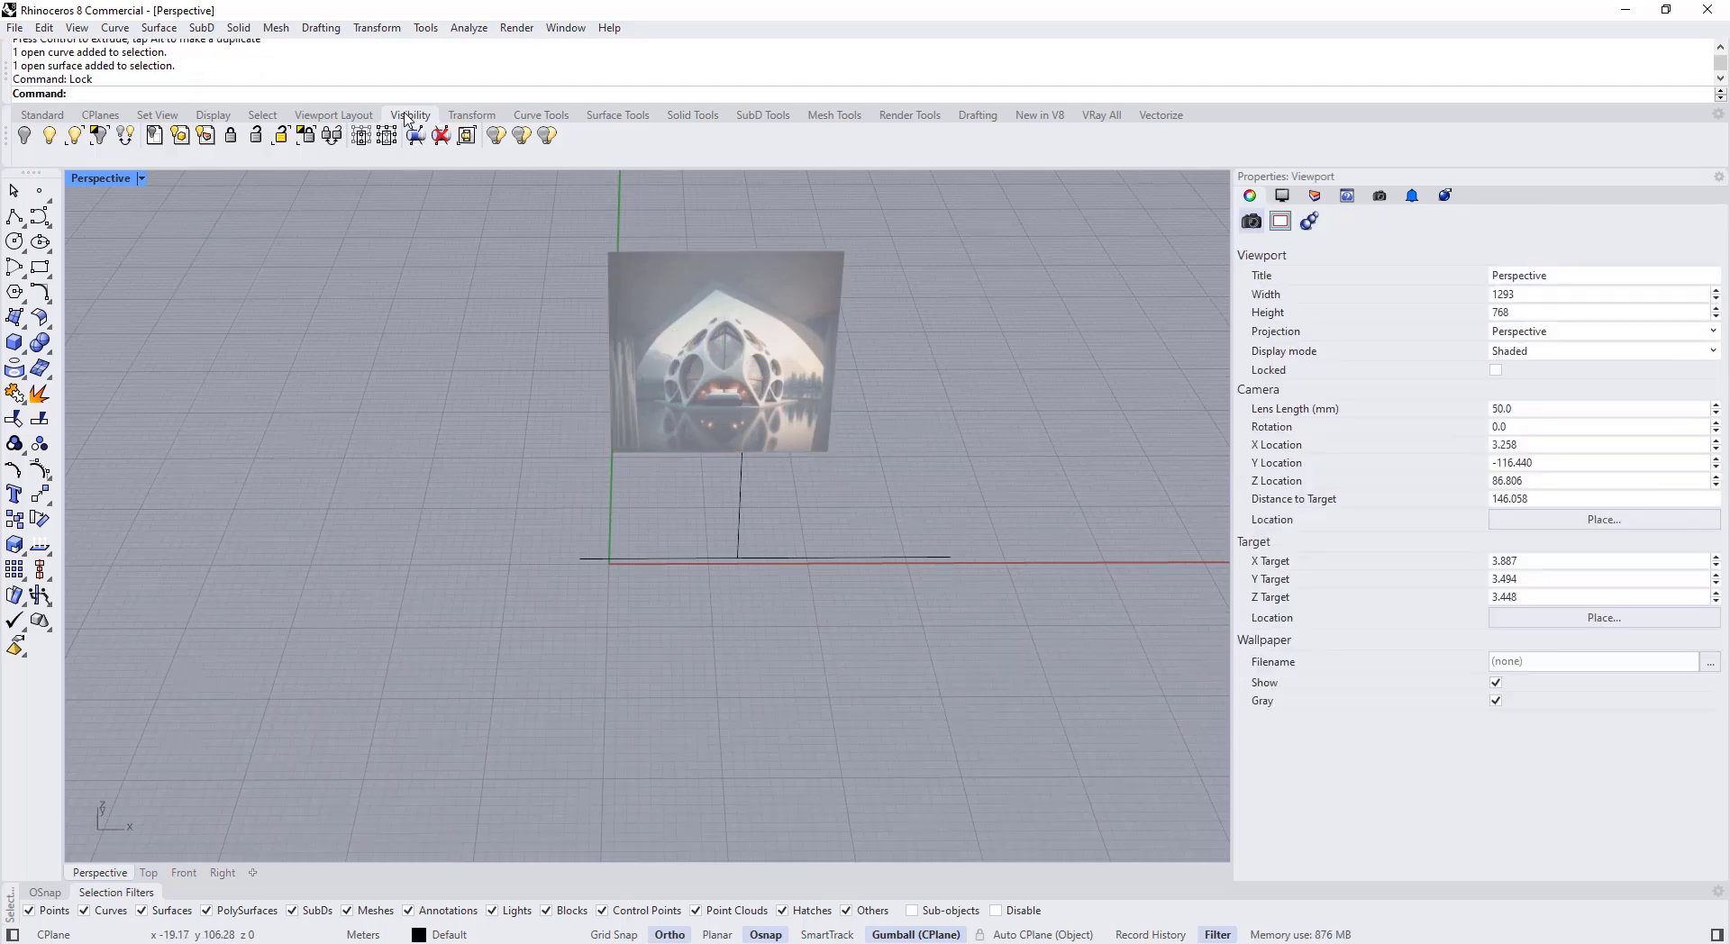
# Step: Return to the maximized Front viewport and test selecting the vertical axis line over the locked picture
pyautogui.doubleClick(100, 180)
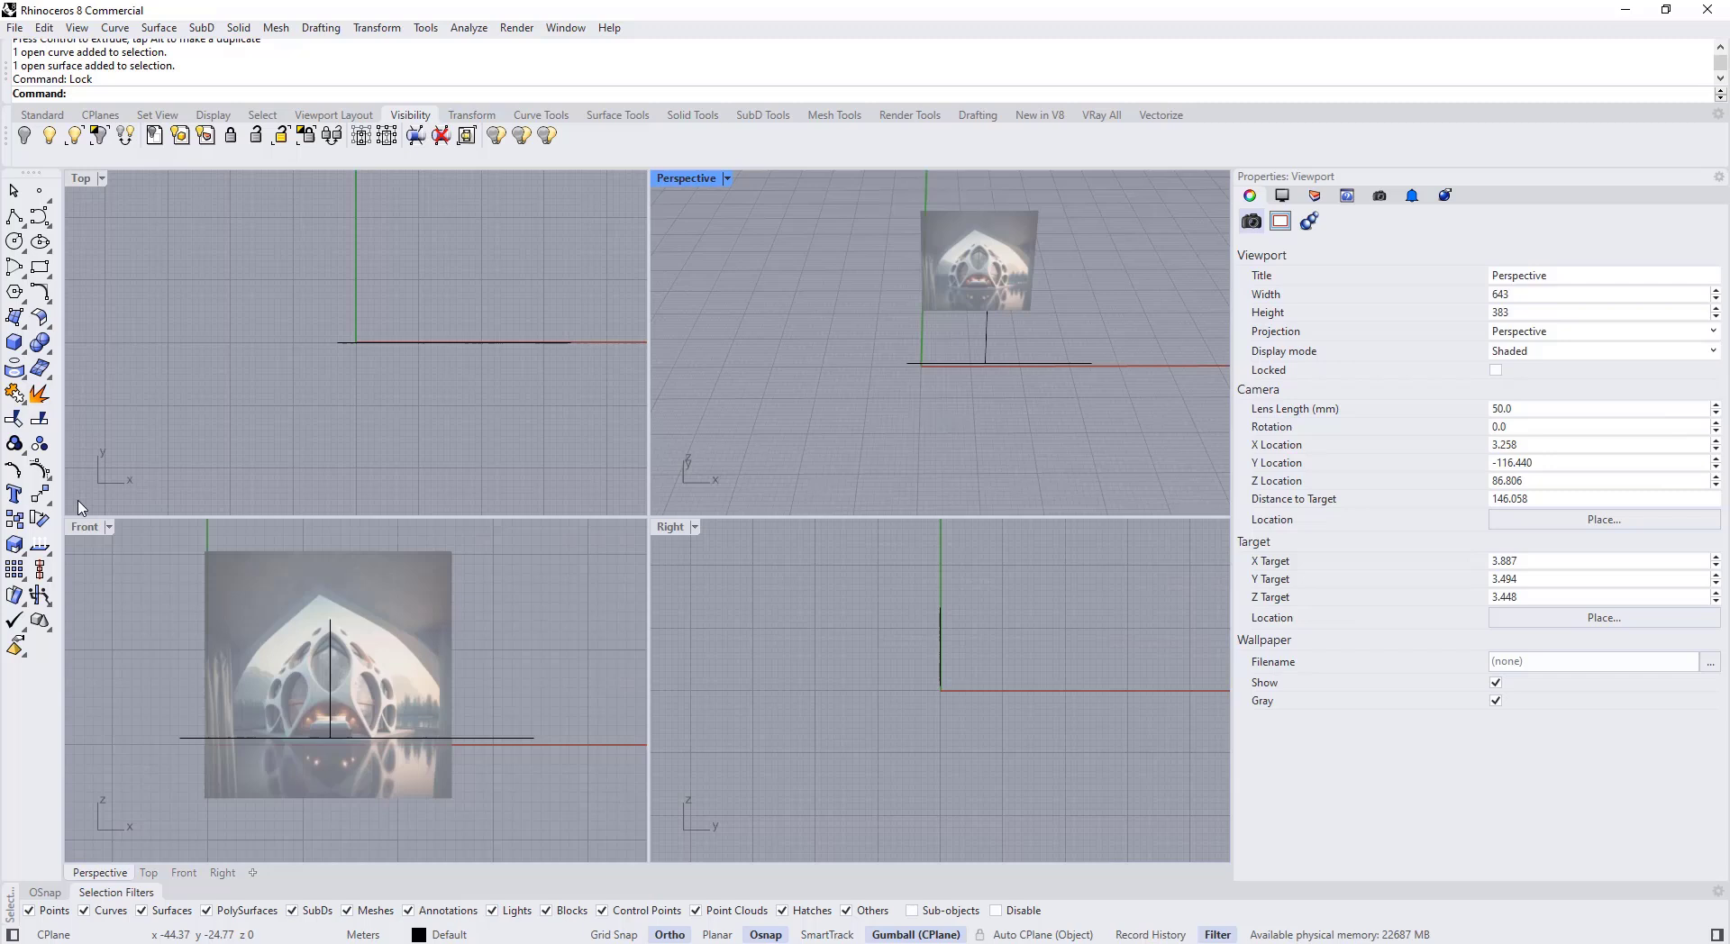
pyautogui.doubleClick(88, 533)
pyautogui.scroll(6, 571, 544)
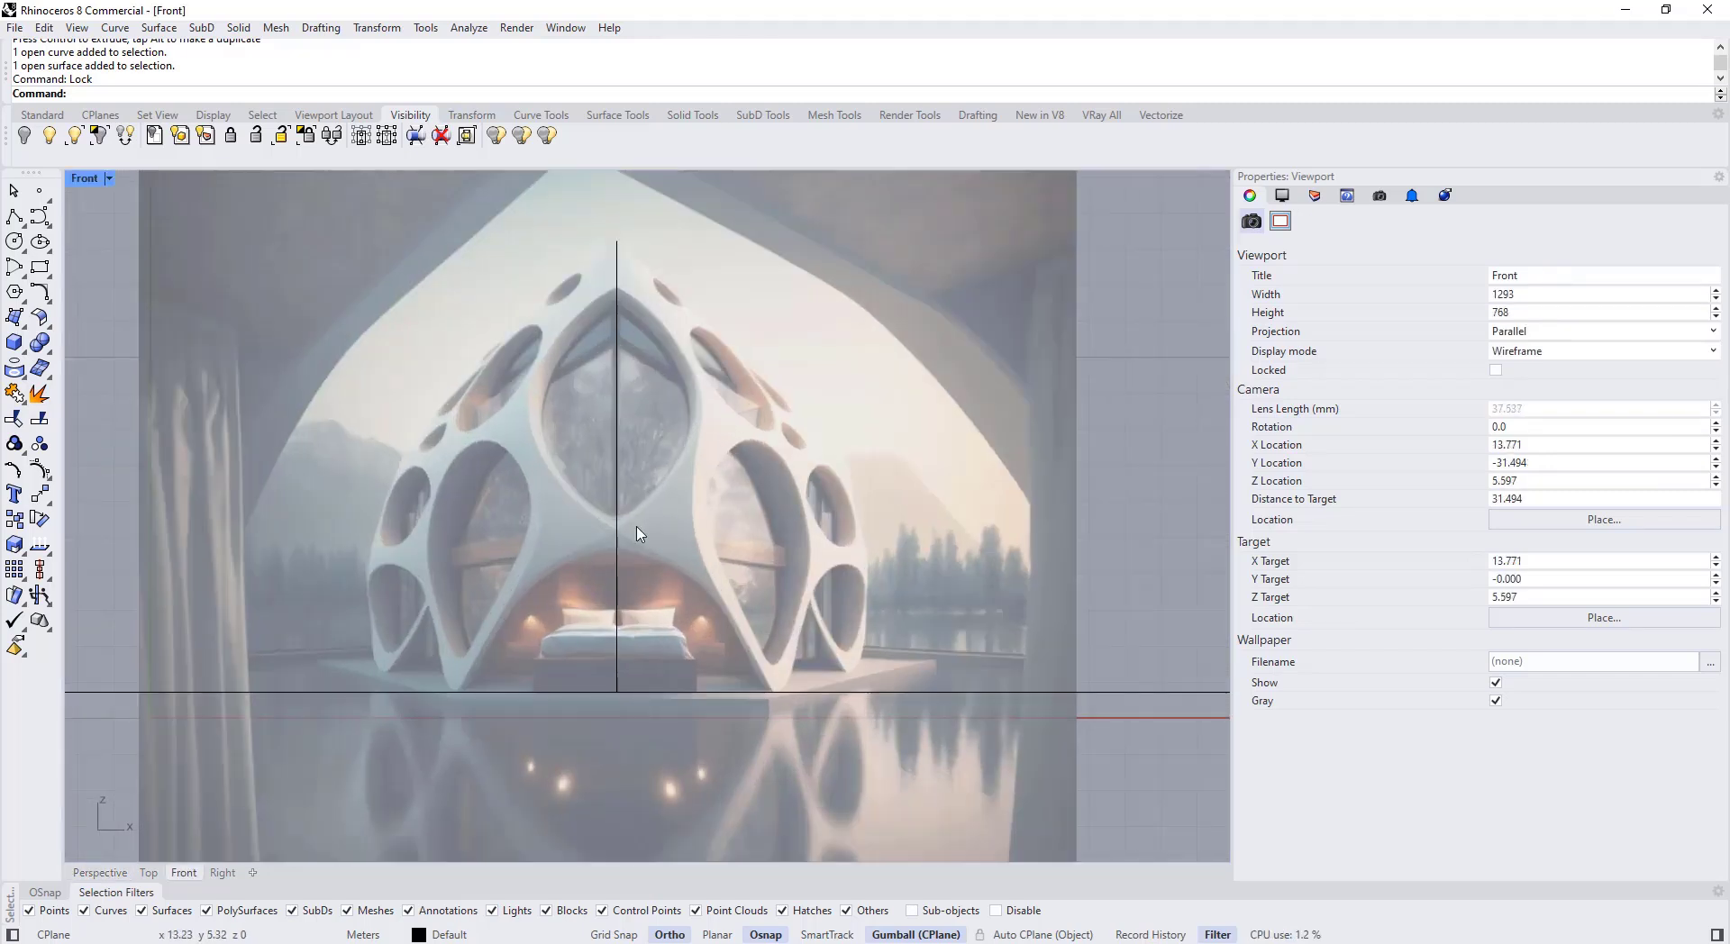
pyautogui.click(618, 494)
pyautogui.scroll(-6, 523, 546)
pyautogui.click(646, 500)
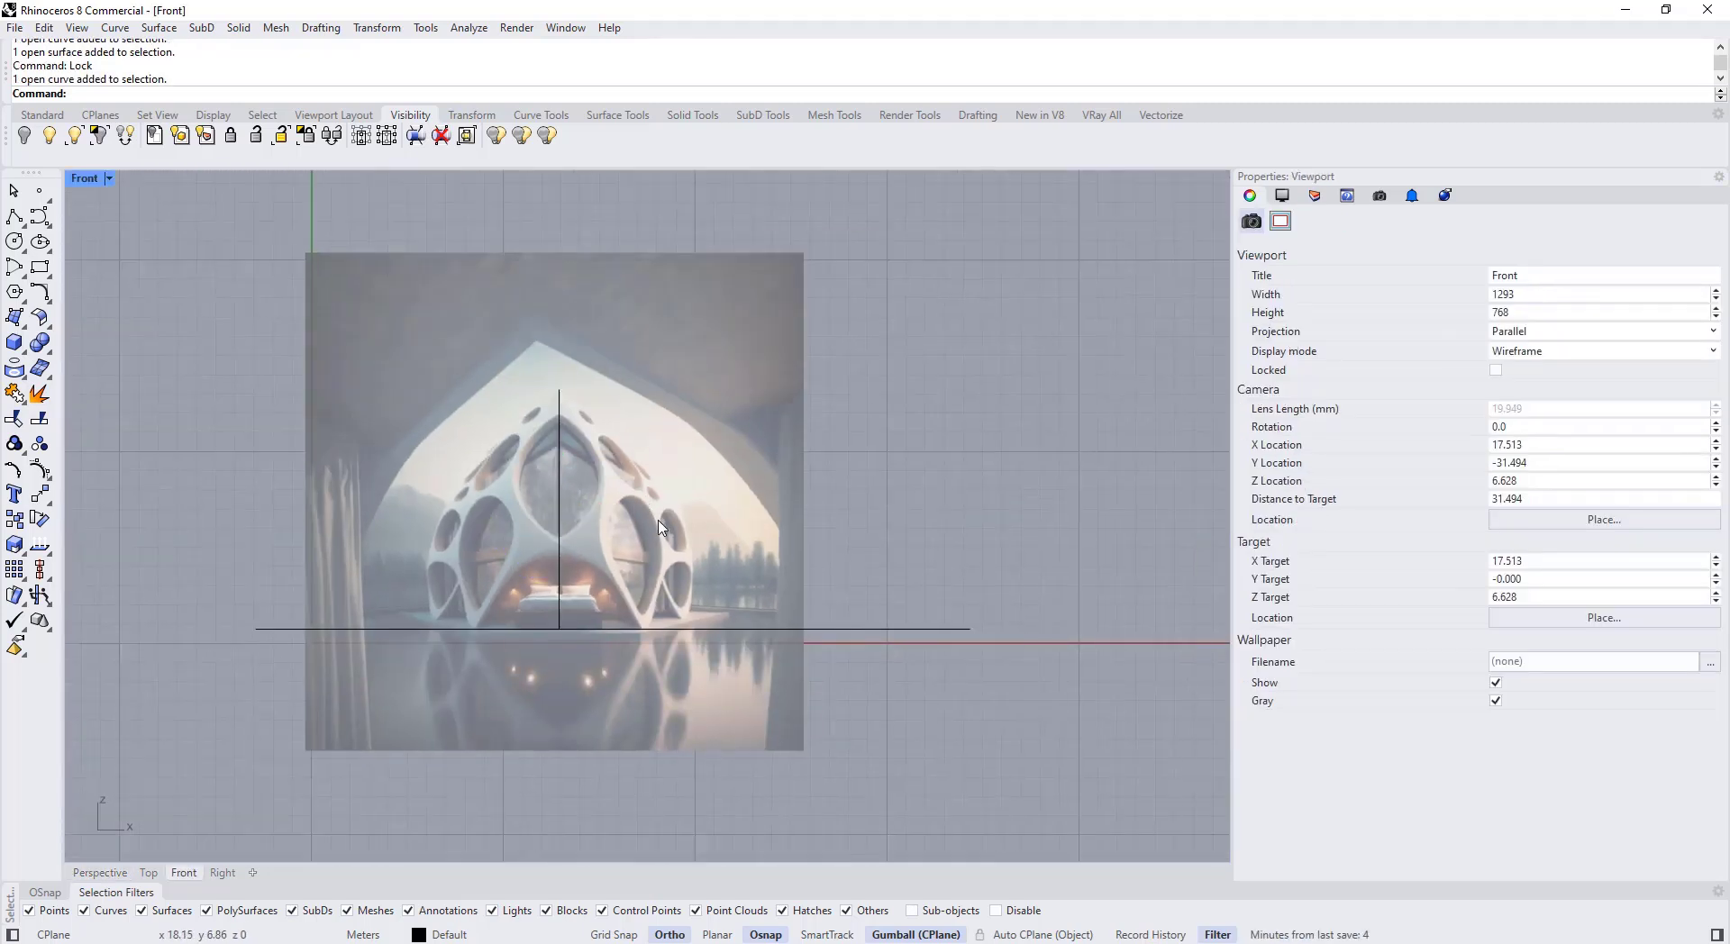
pyautogui.scroll(2, 660, 528)
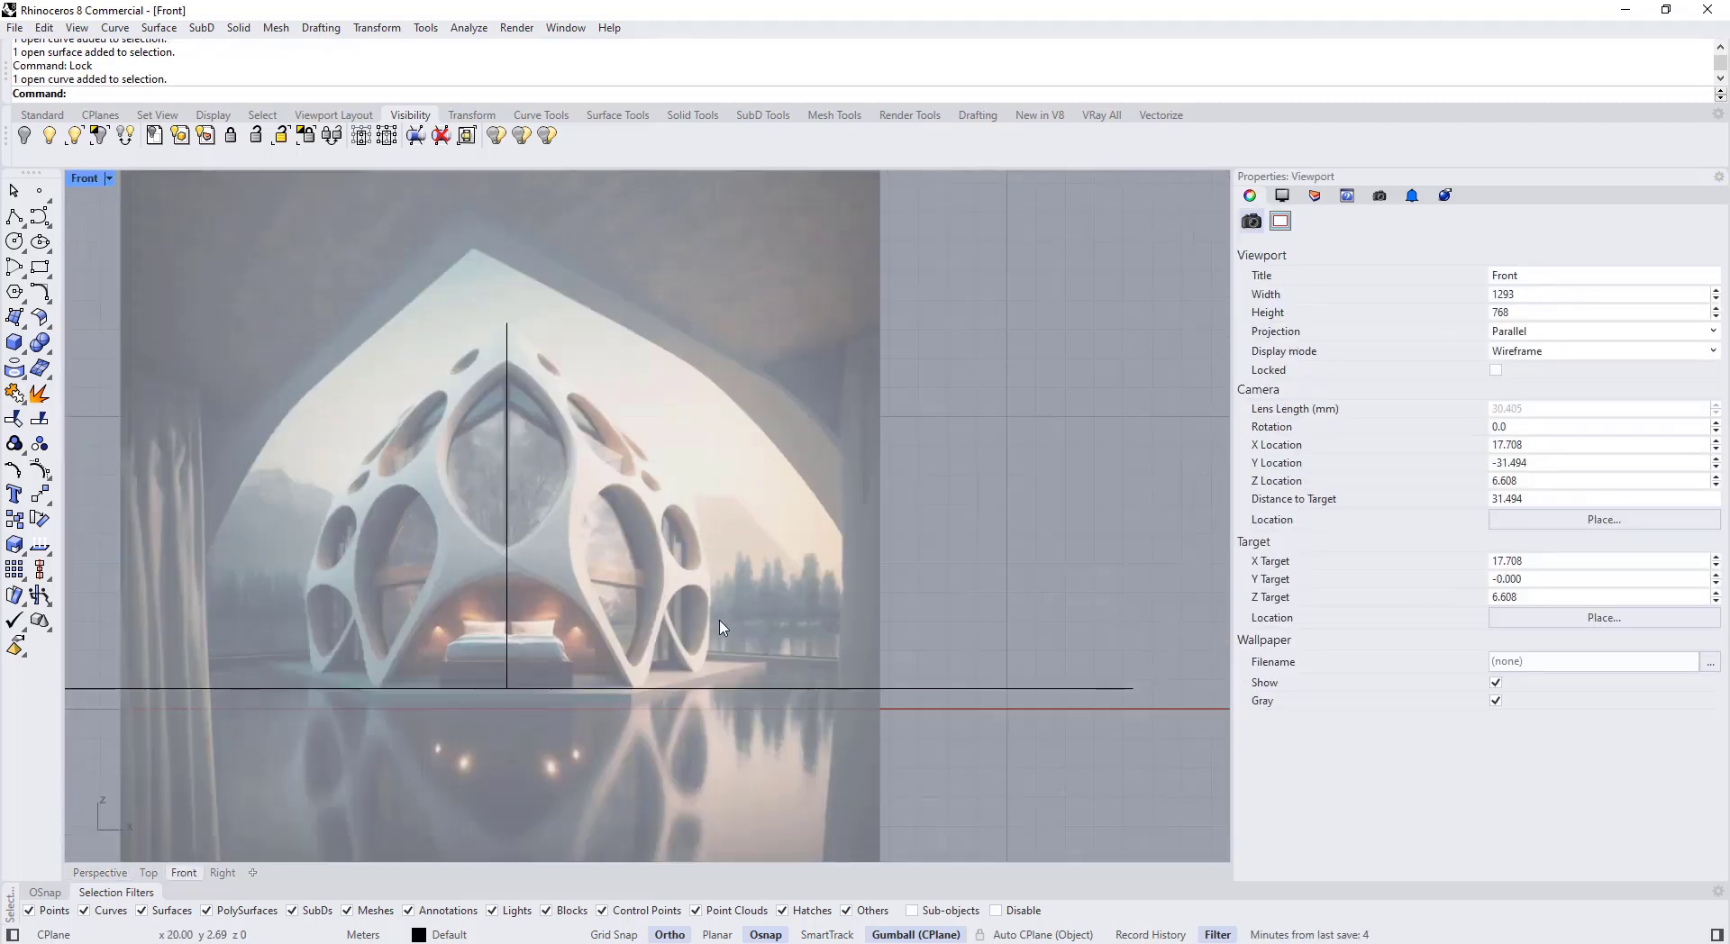
# Step: With Ortho off, draw a degree-3 control-point curve along the building's right silhouette, from the ground line to the centre axis's upper end
pyautogui.click(40, 217)
pyautogui.click(699, 694)
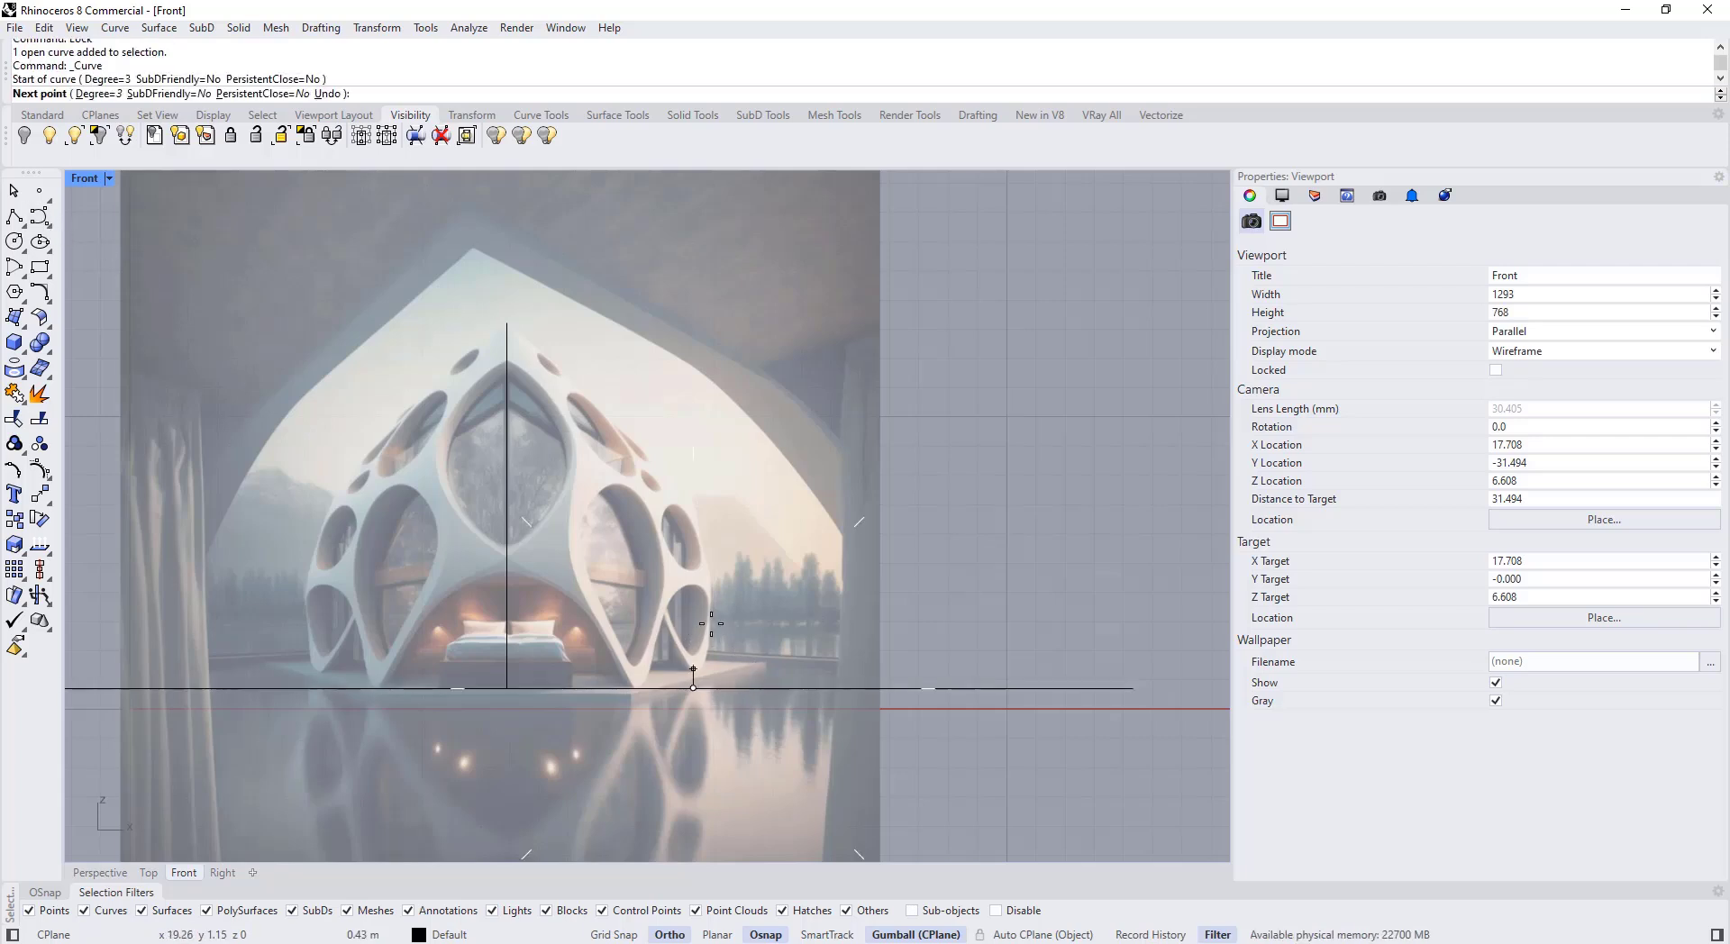
pyautogui.press('F8')
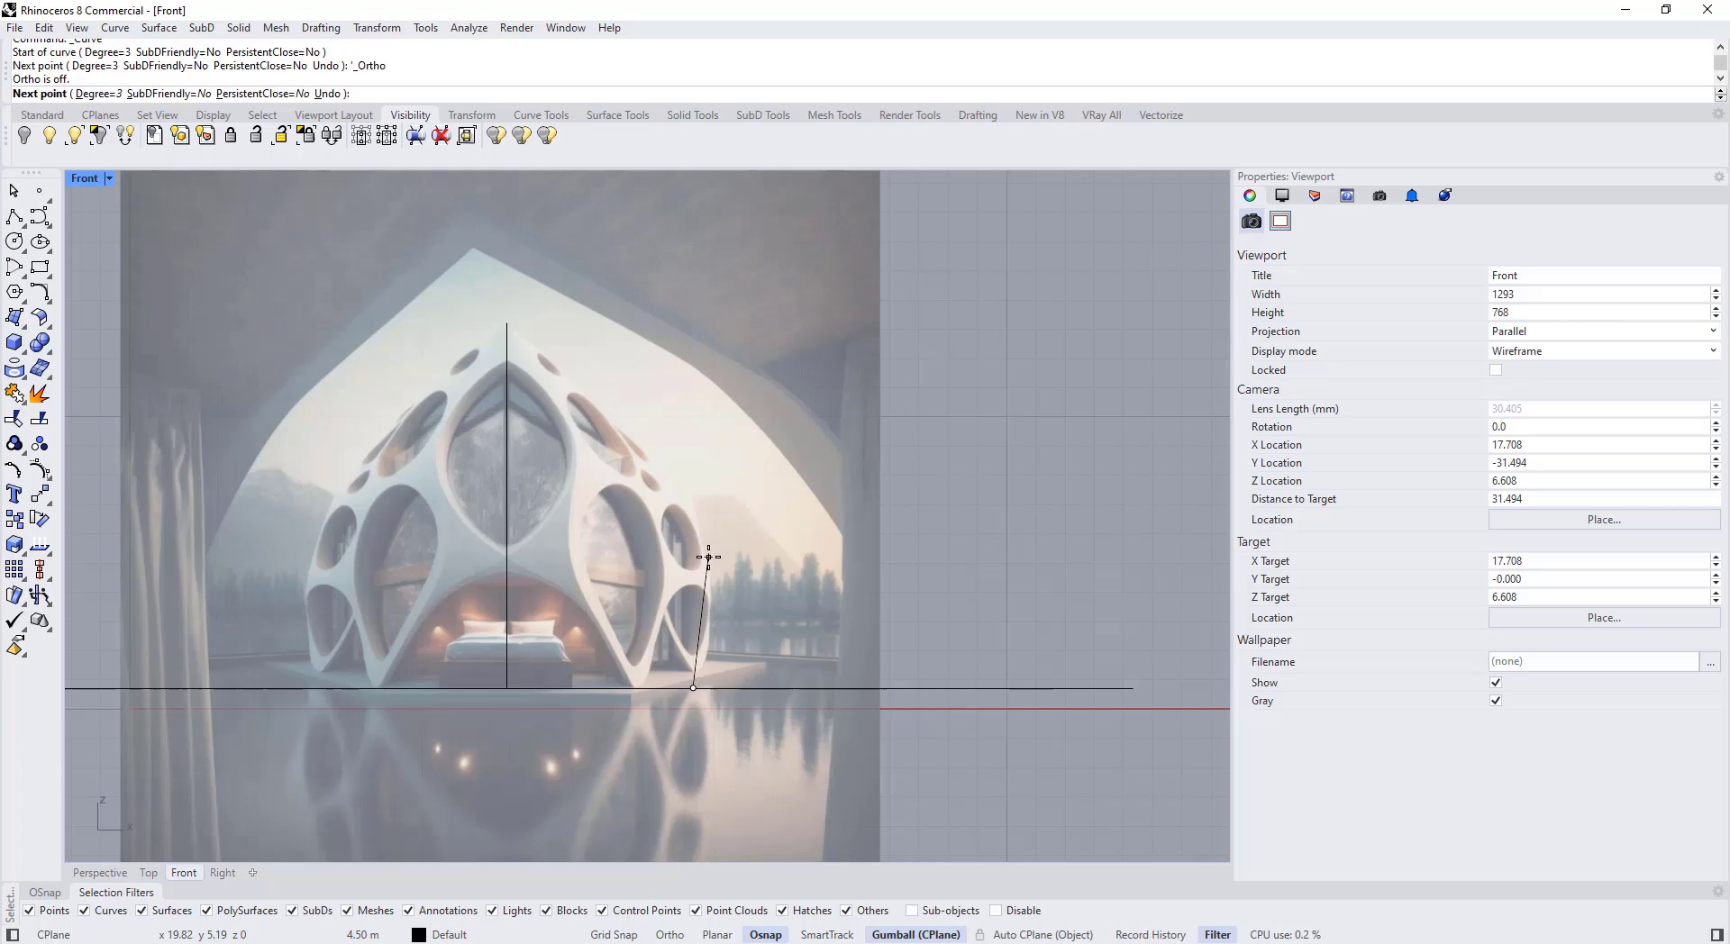
pyautogui.click(702, 532)
pyautogui.click(595, 403)
pyautogui.click(508, 322)
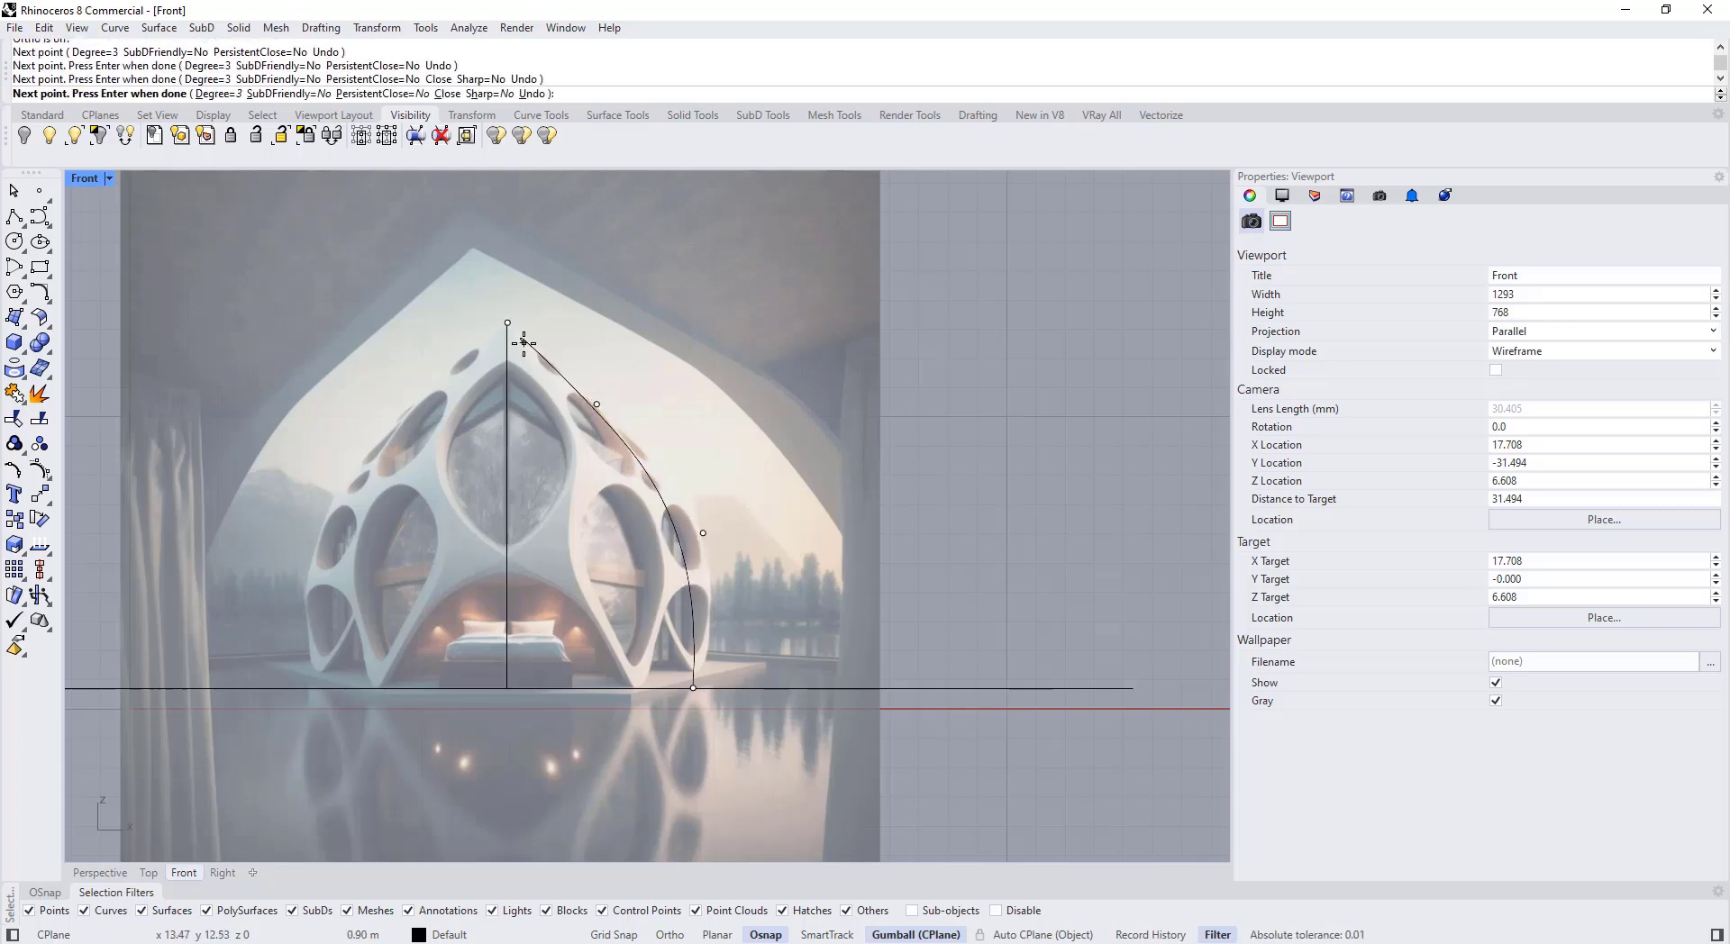
pyautogui.press('Return')
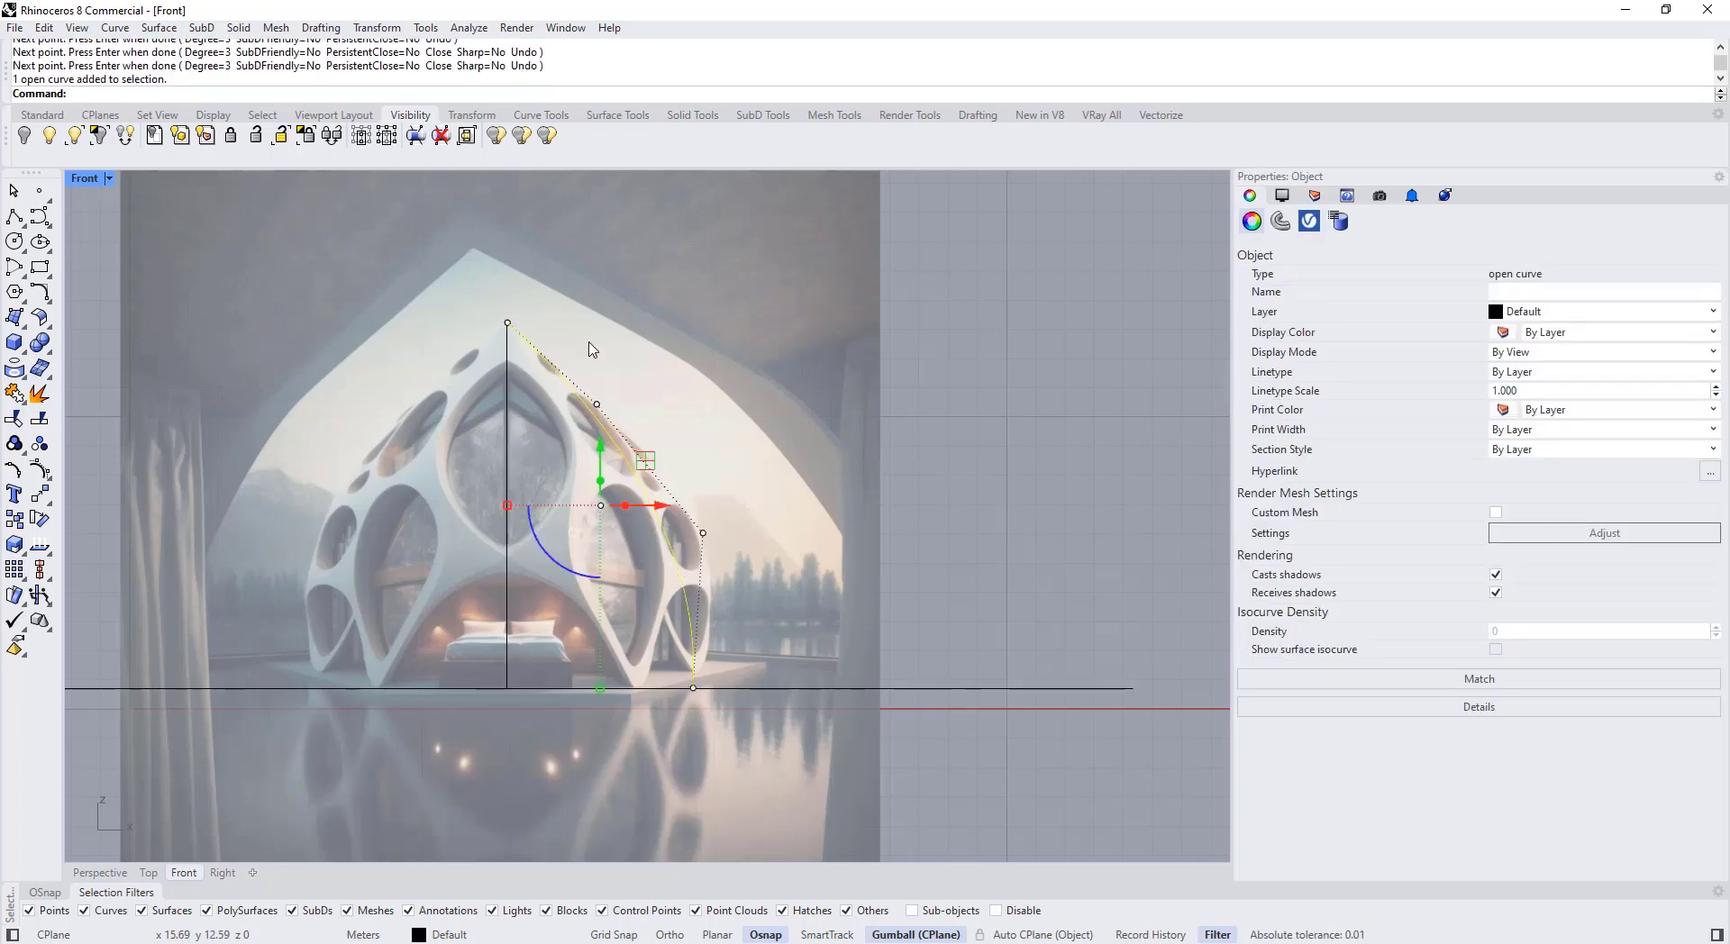
# Step: Adjust the silhouette curve's middle control points so it bulges outward and follows the building's right edge
pyautogui.moveTo(578, 322); pyautogui.dragTo(721, 572)
pyautogui.scroll(6, 708, 532)
pyautogui.moveTo(660, 414); pyautogui.dragTo(691, 414)
pyautogui.click(644, 258)
pyautogui.click(729, 533)
pyautogui.moveTo(787, 533)
pyautogui.mouseDown()
pyautogui.moveTo(875, 534)
pyautogui.moveTo(802, 561)
pyautogui.mouseUp()
pyautogui.click(831, 483)
pyautogui.moveTo(820, 489); pyautogui.dragTo(821, 454)
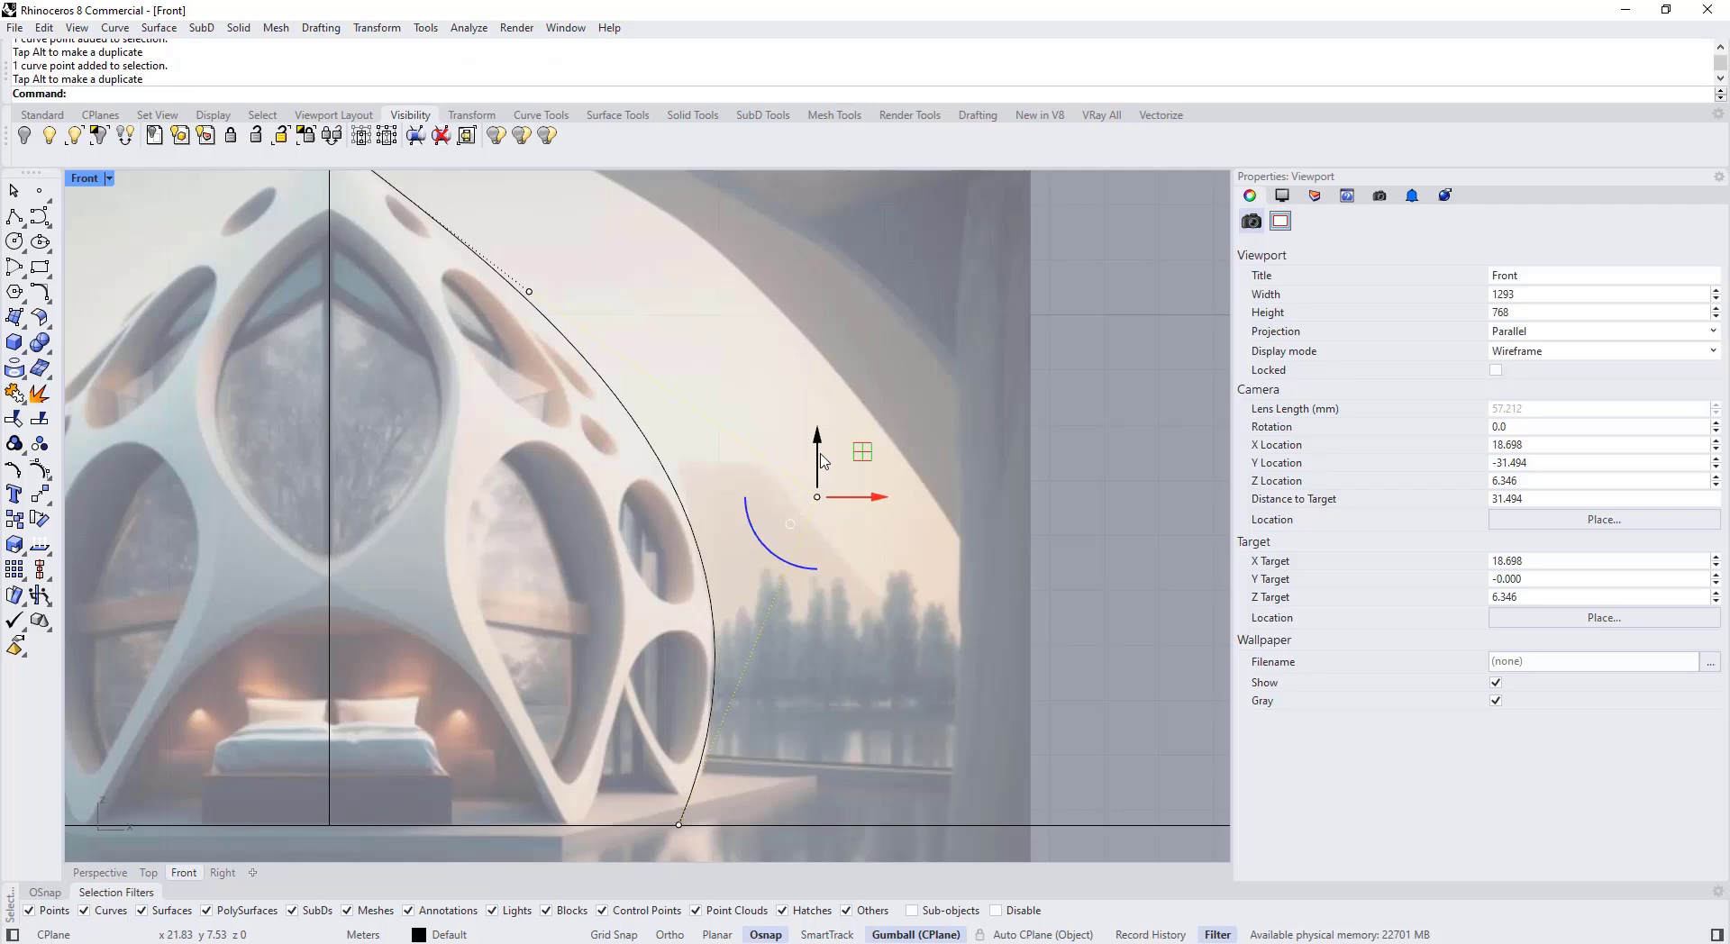
pyautogui.scroll(-4, 821, 454)
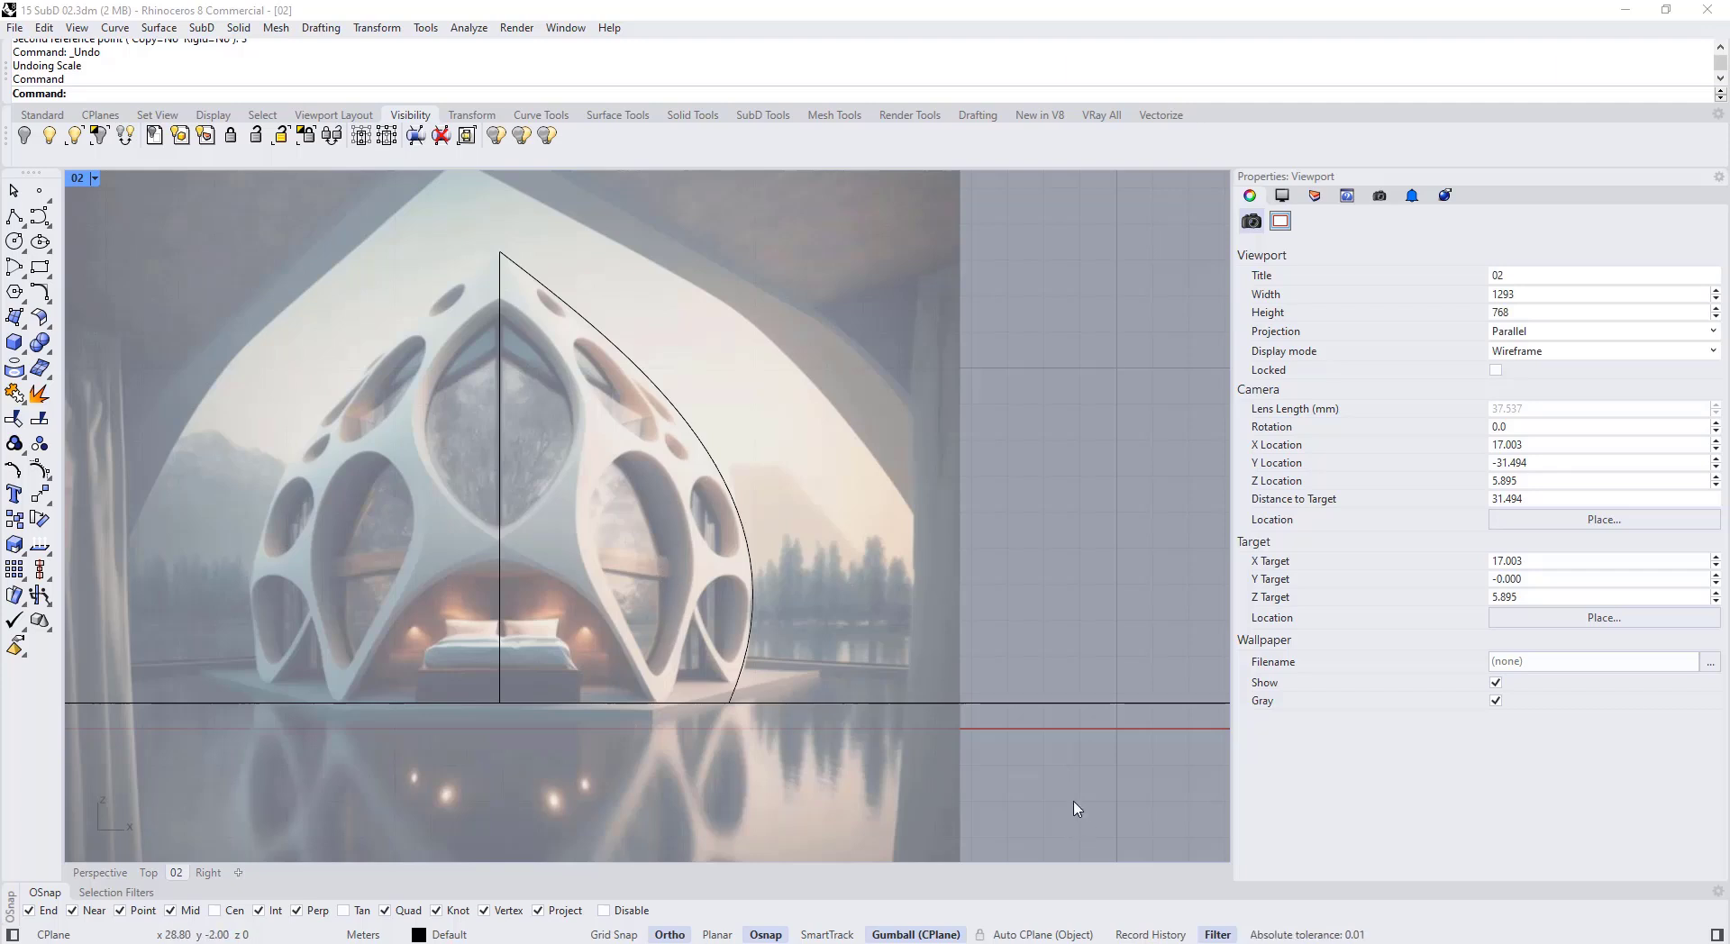
# Step: Scale the picture and all three curves from the axis's base, referencing the top of the arch above the bed and setting that height to 3 m
pyautogui.moveTo(1078, 807); pyautogui.dragTo(213, 503)
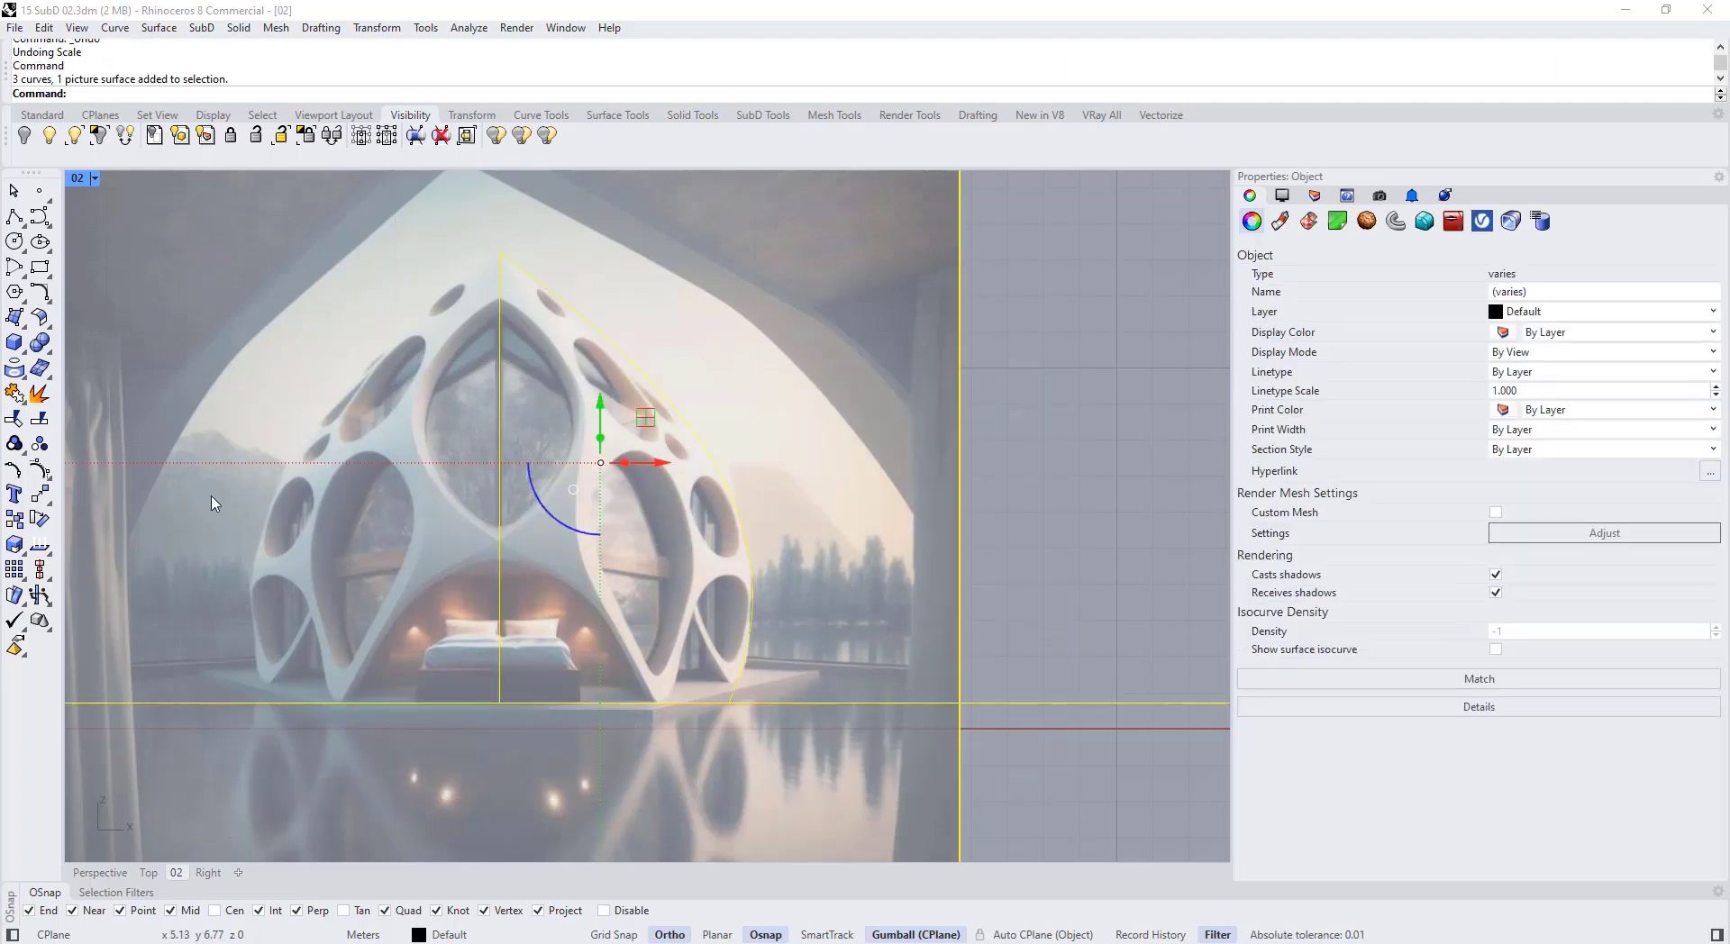
pyautogui.click(13, 545)
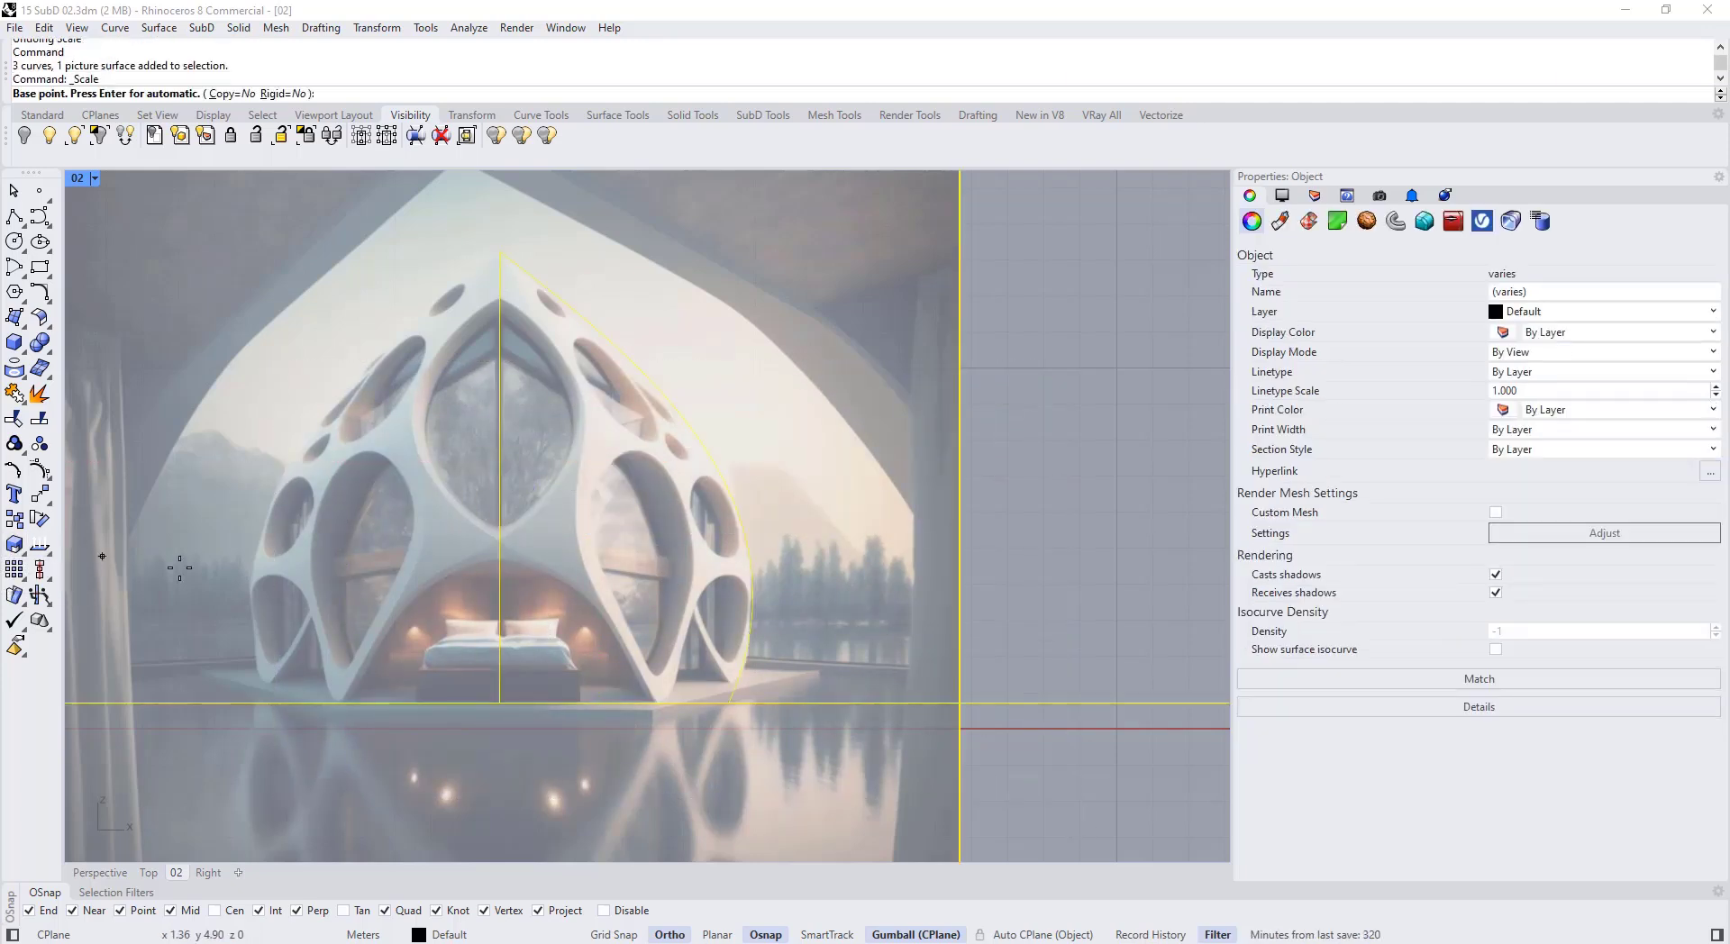
pyautogui.click(503, 699)
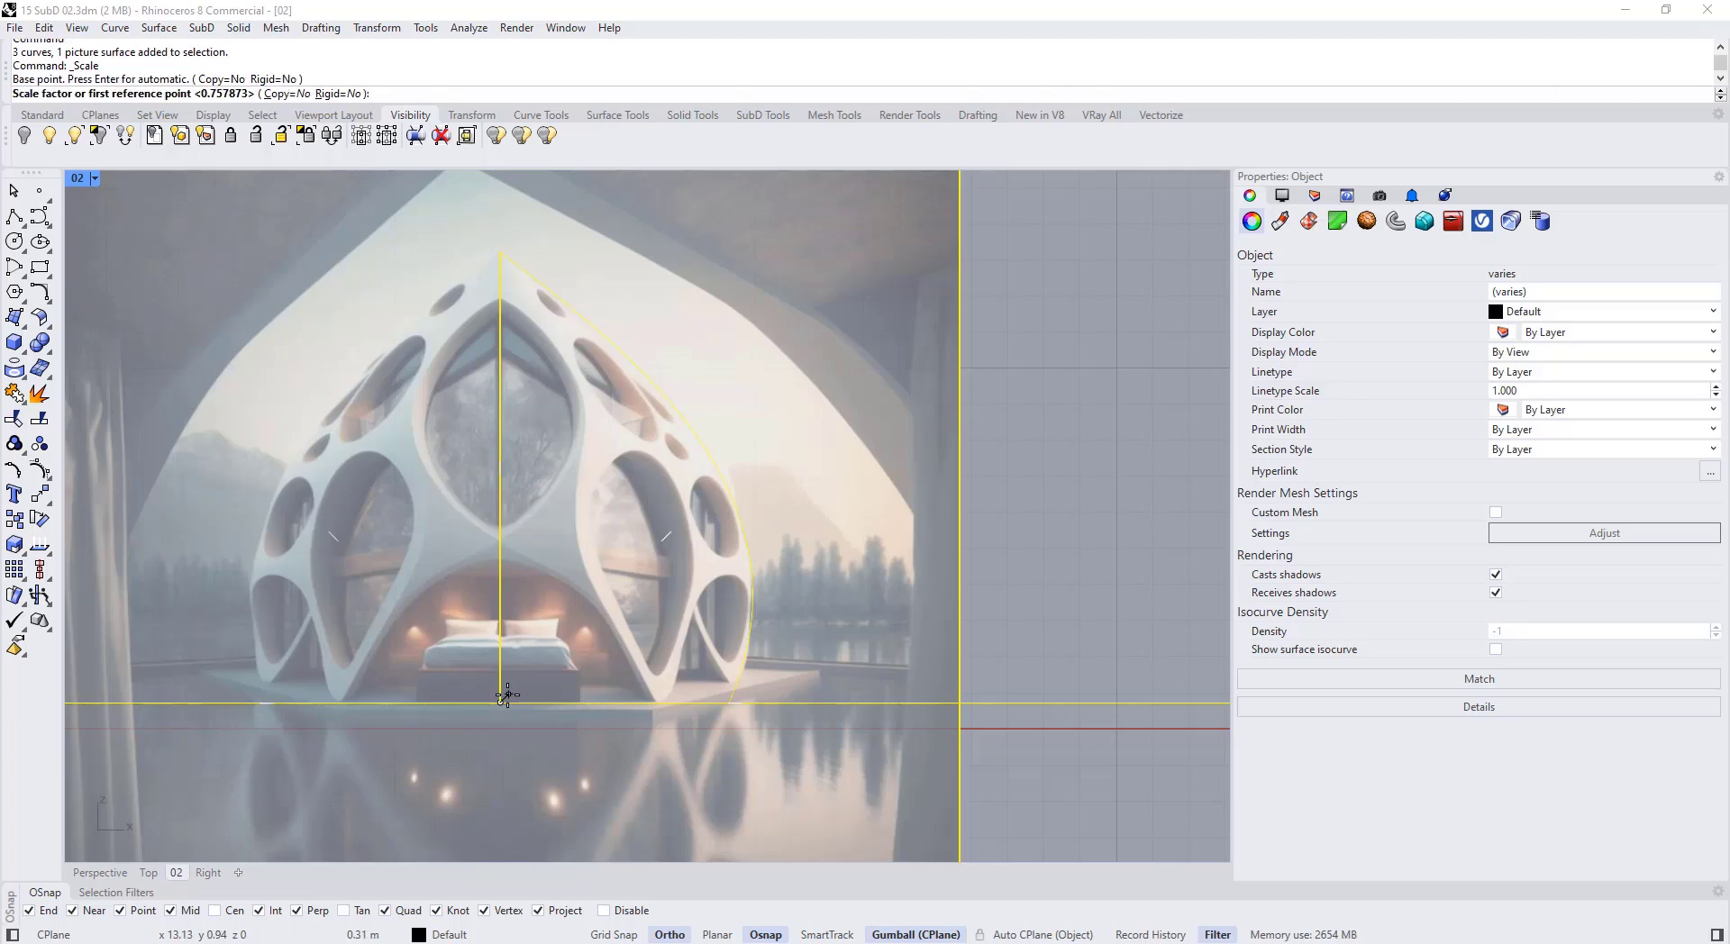
pyautogui.click(501, 561)
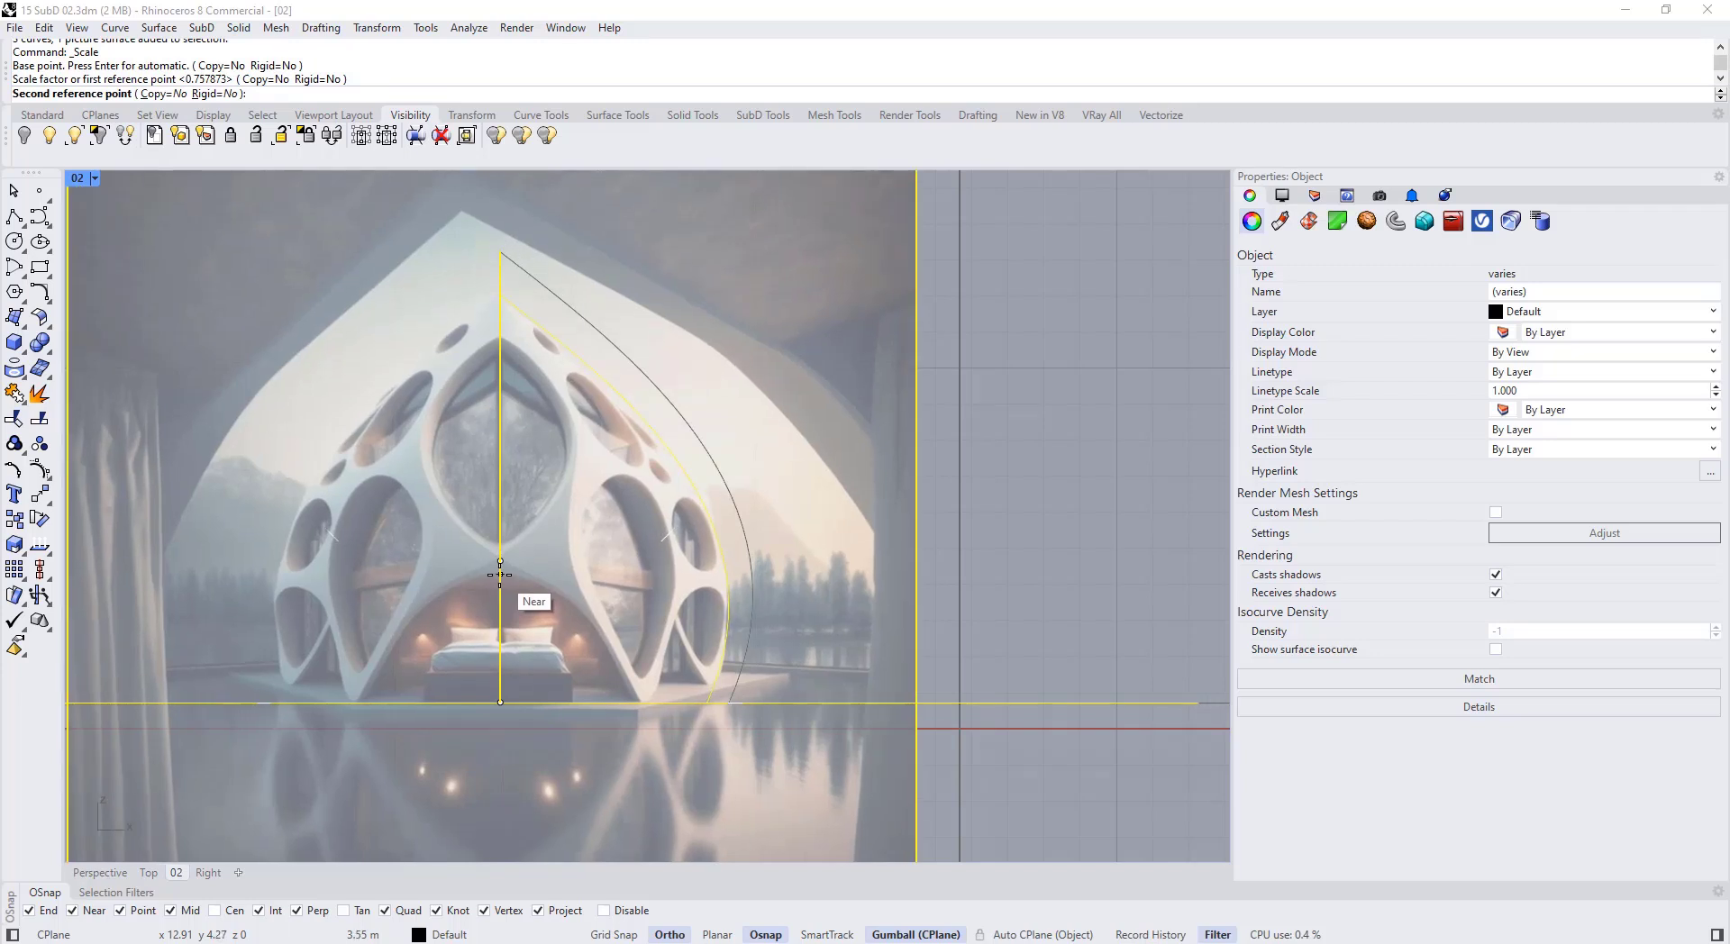
pyautogui.write('3')
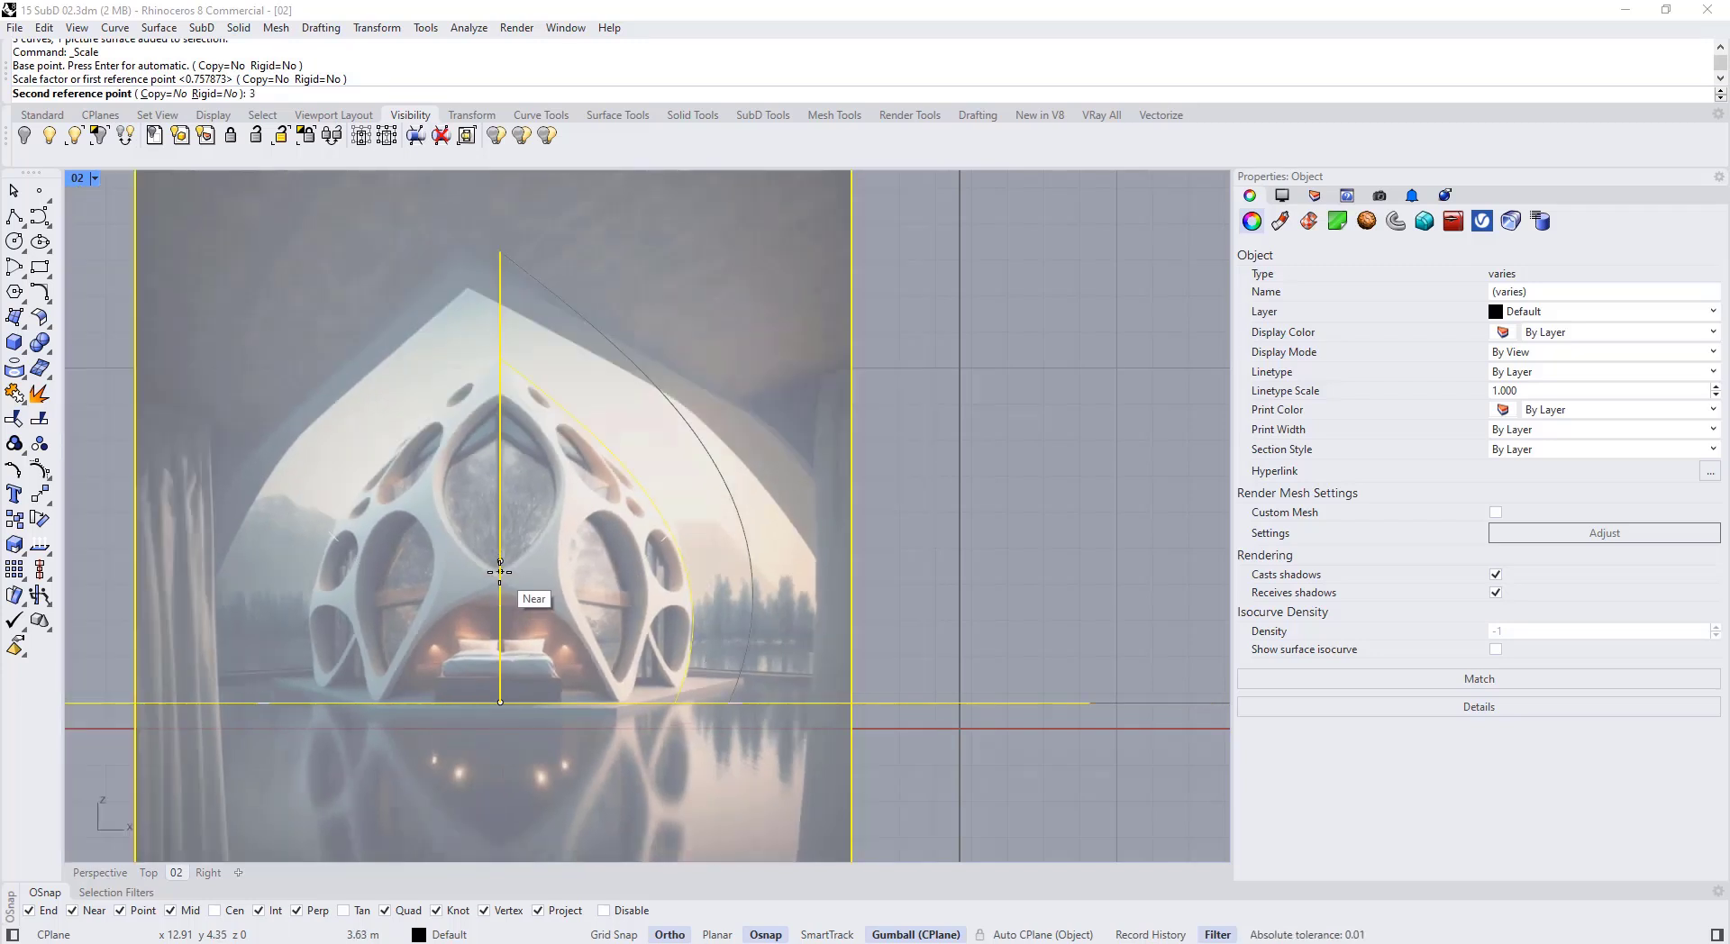
pyautogui.press('Return')
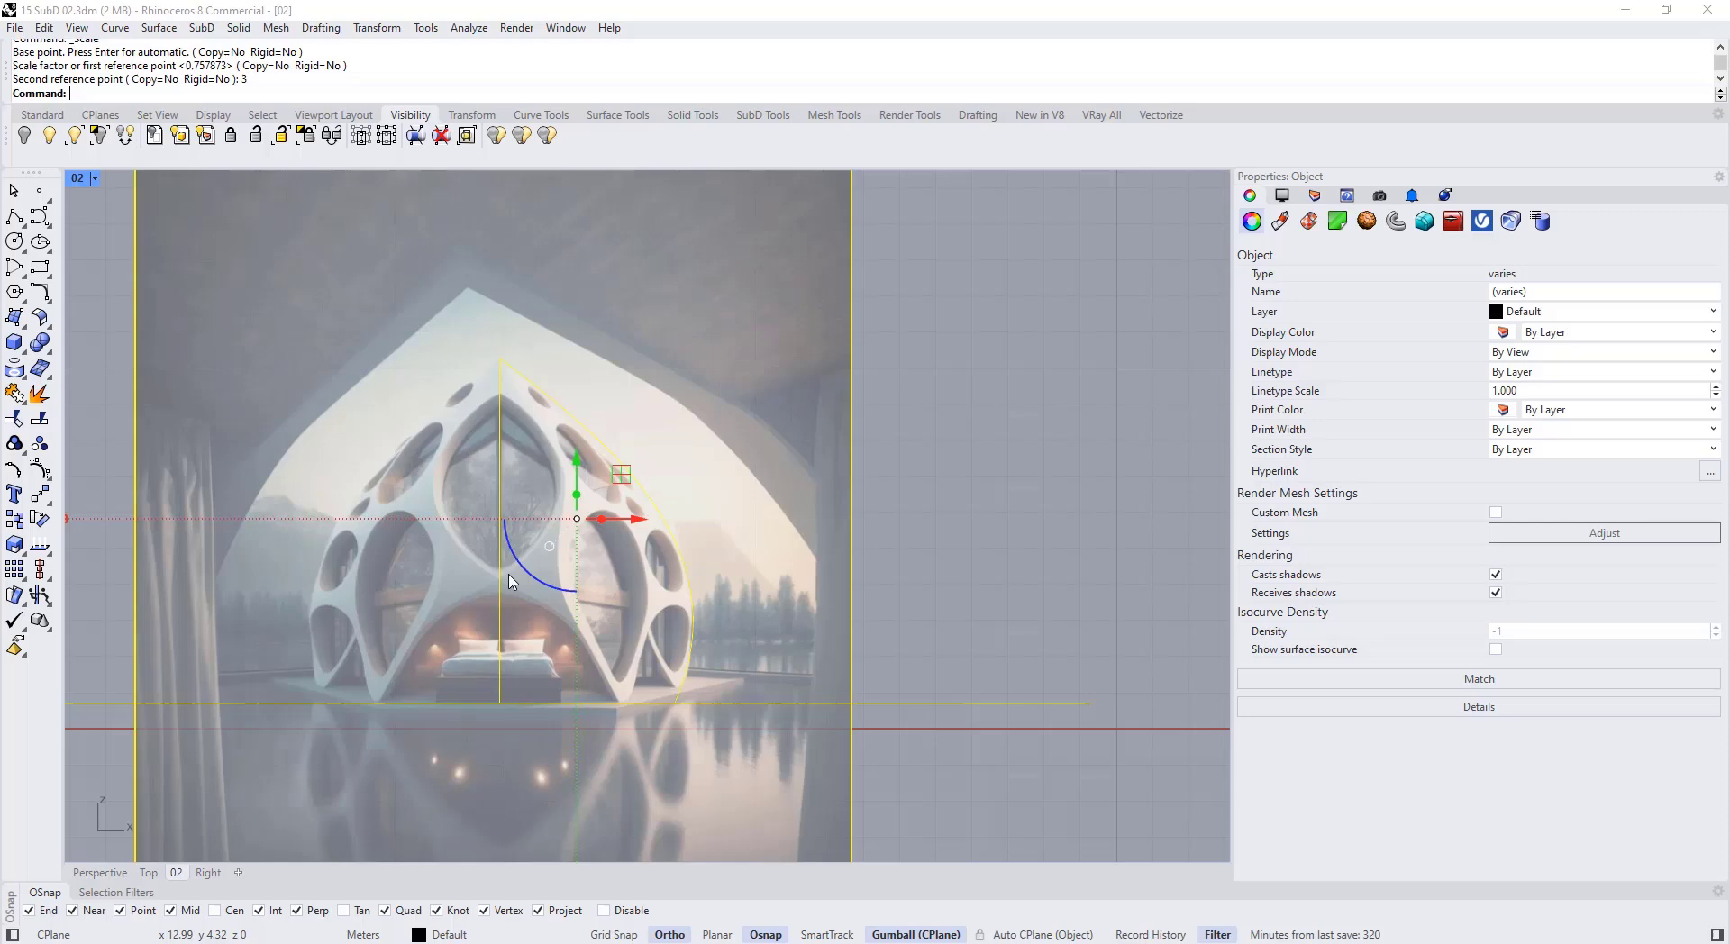
# Step: Trace the right half of the central pointed window with a four-segment polyline starting and ending on the vertical axis
pyautogui.click(912, 615)
pyautogui.scroll(2, 649, 676)
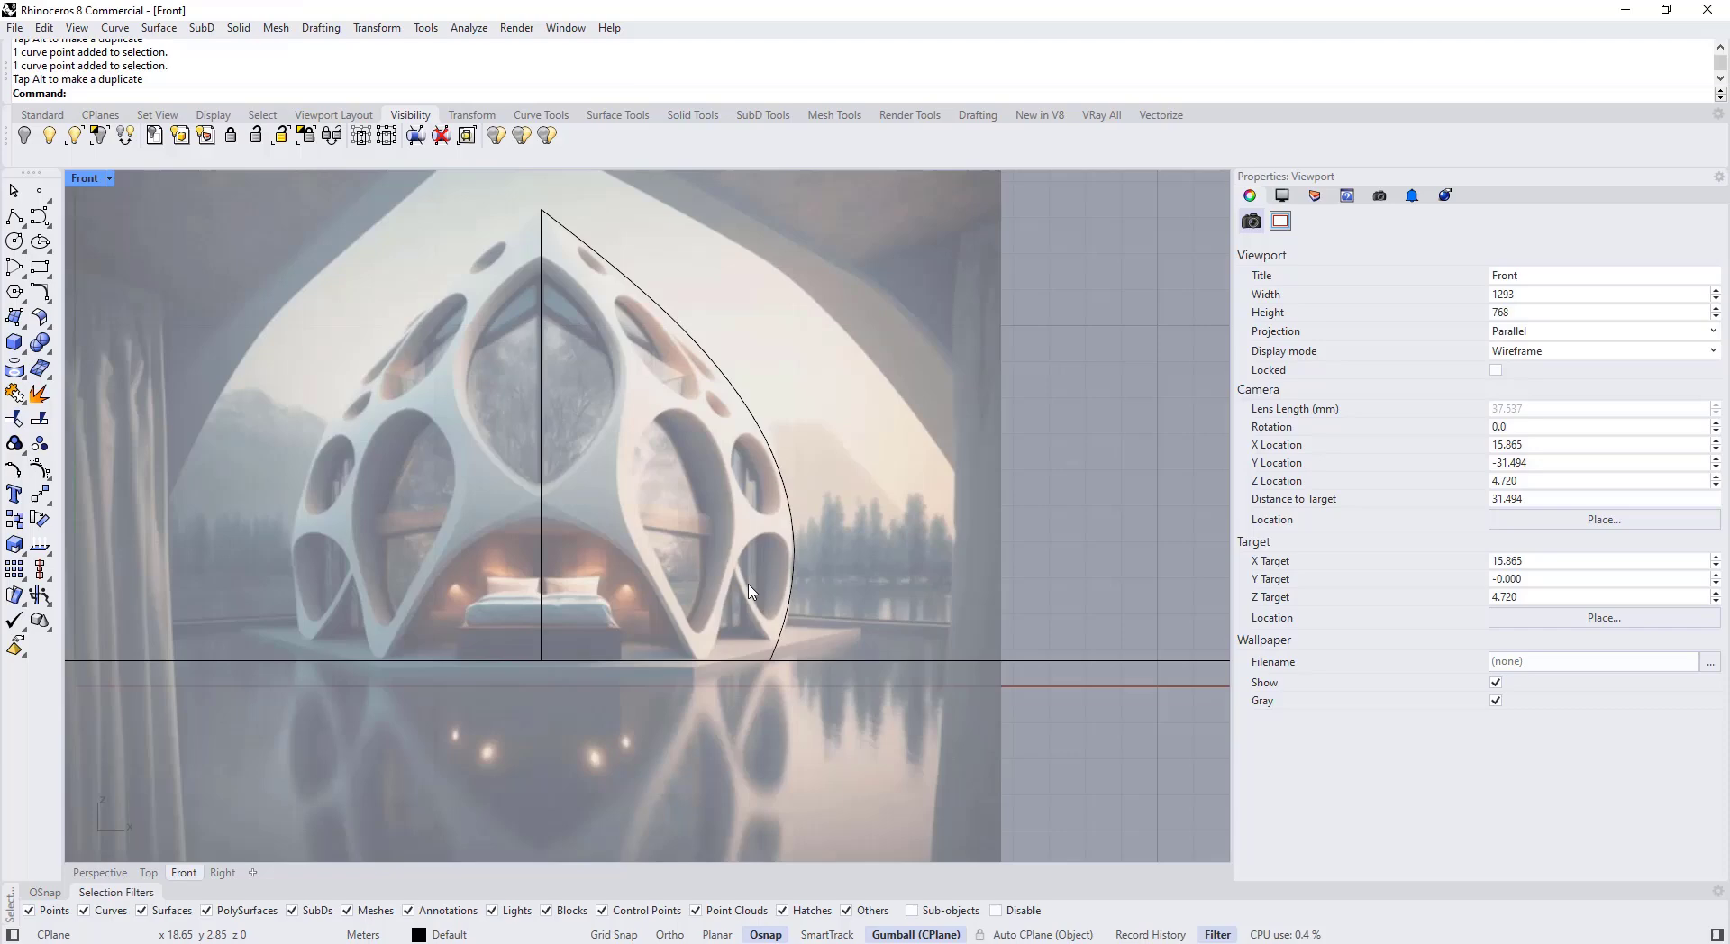
pyautogui.scroll(-2, 755, 585)
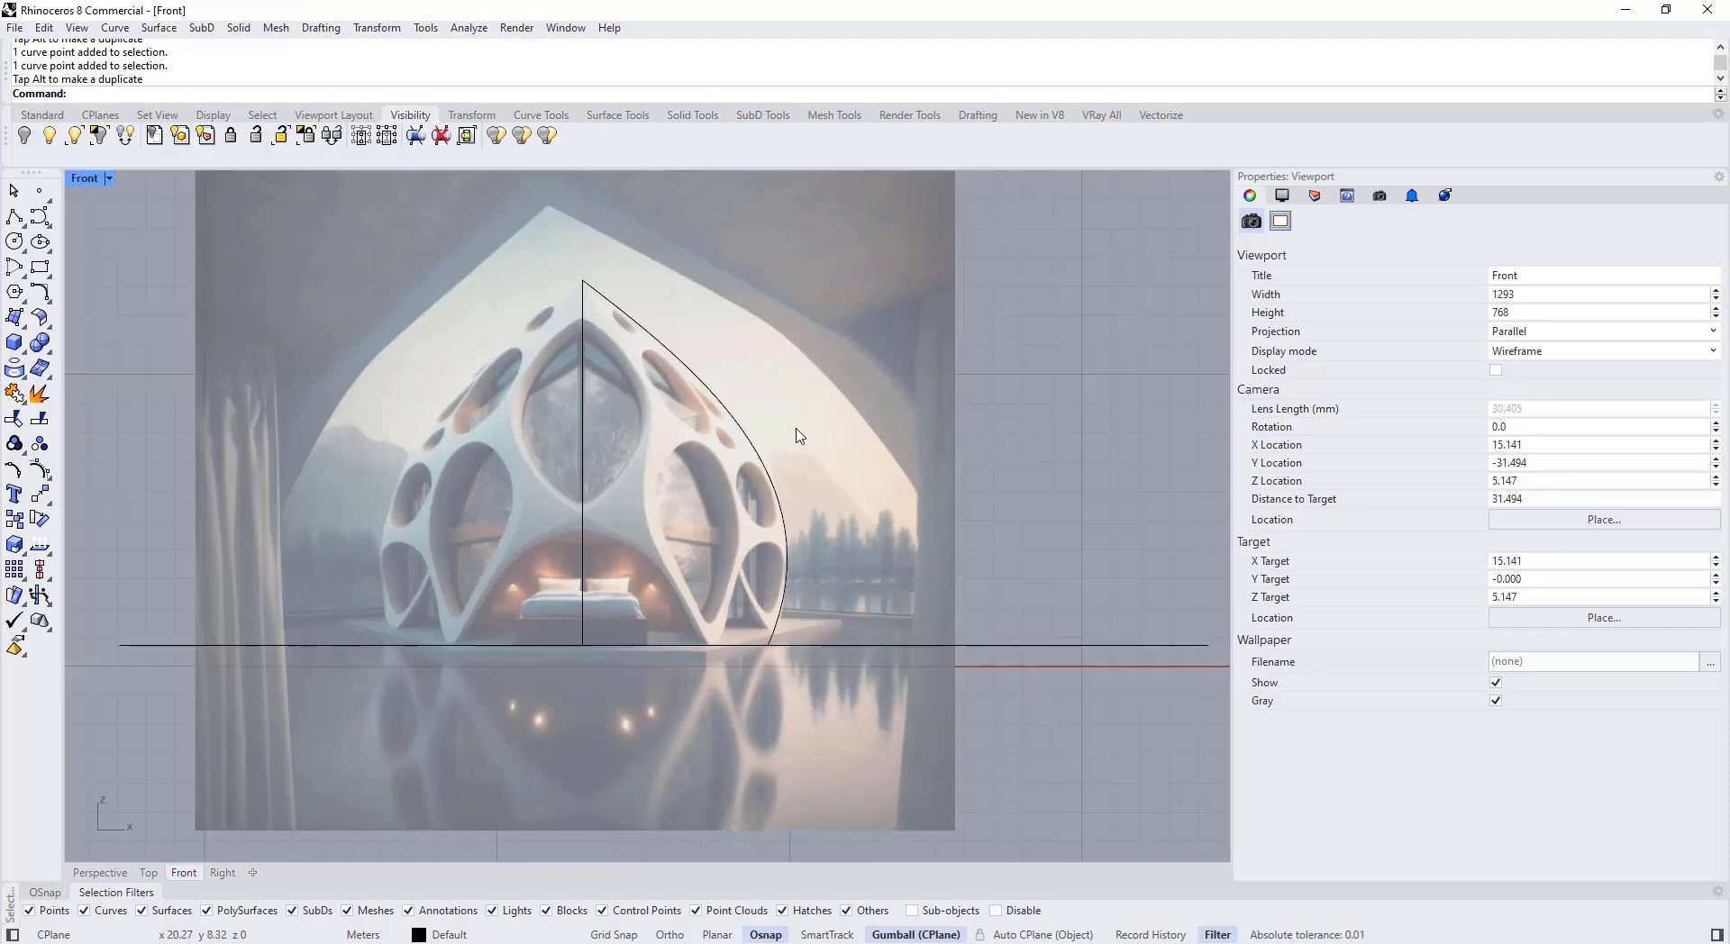
pyautogui.moveTo(819, 428); pyautogui.dragTo(803, 460, button='right')
pyautogui.scroll(3, 676, 424)
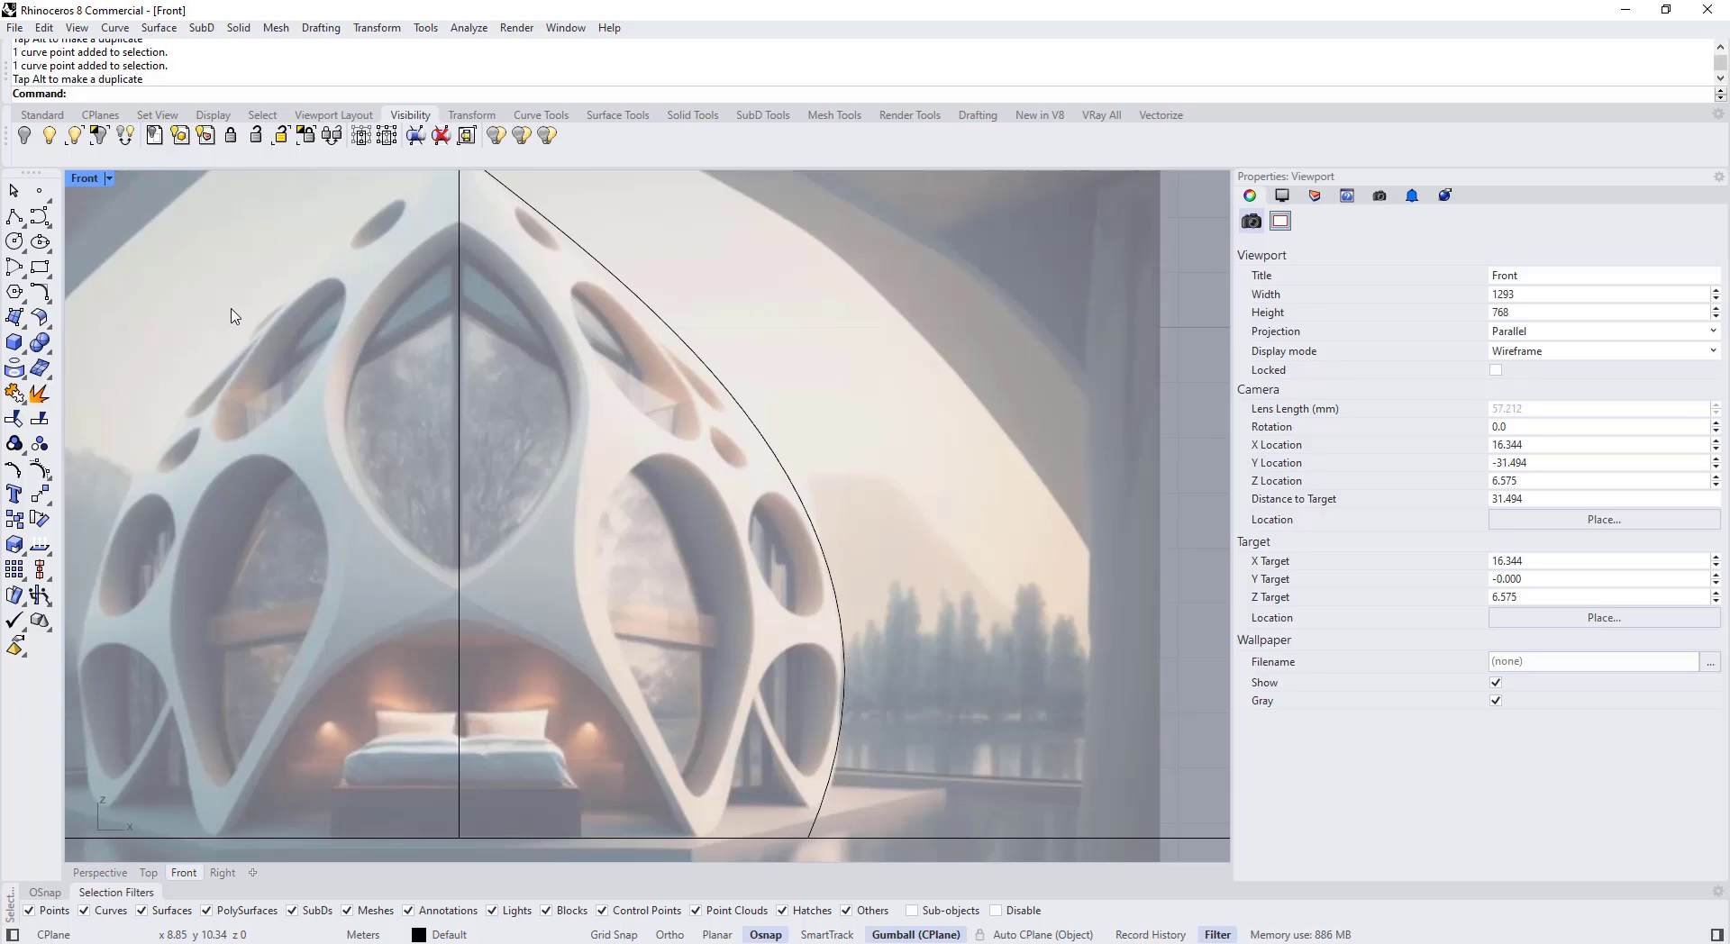
pyautogui.click(14, 217)
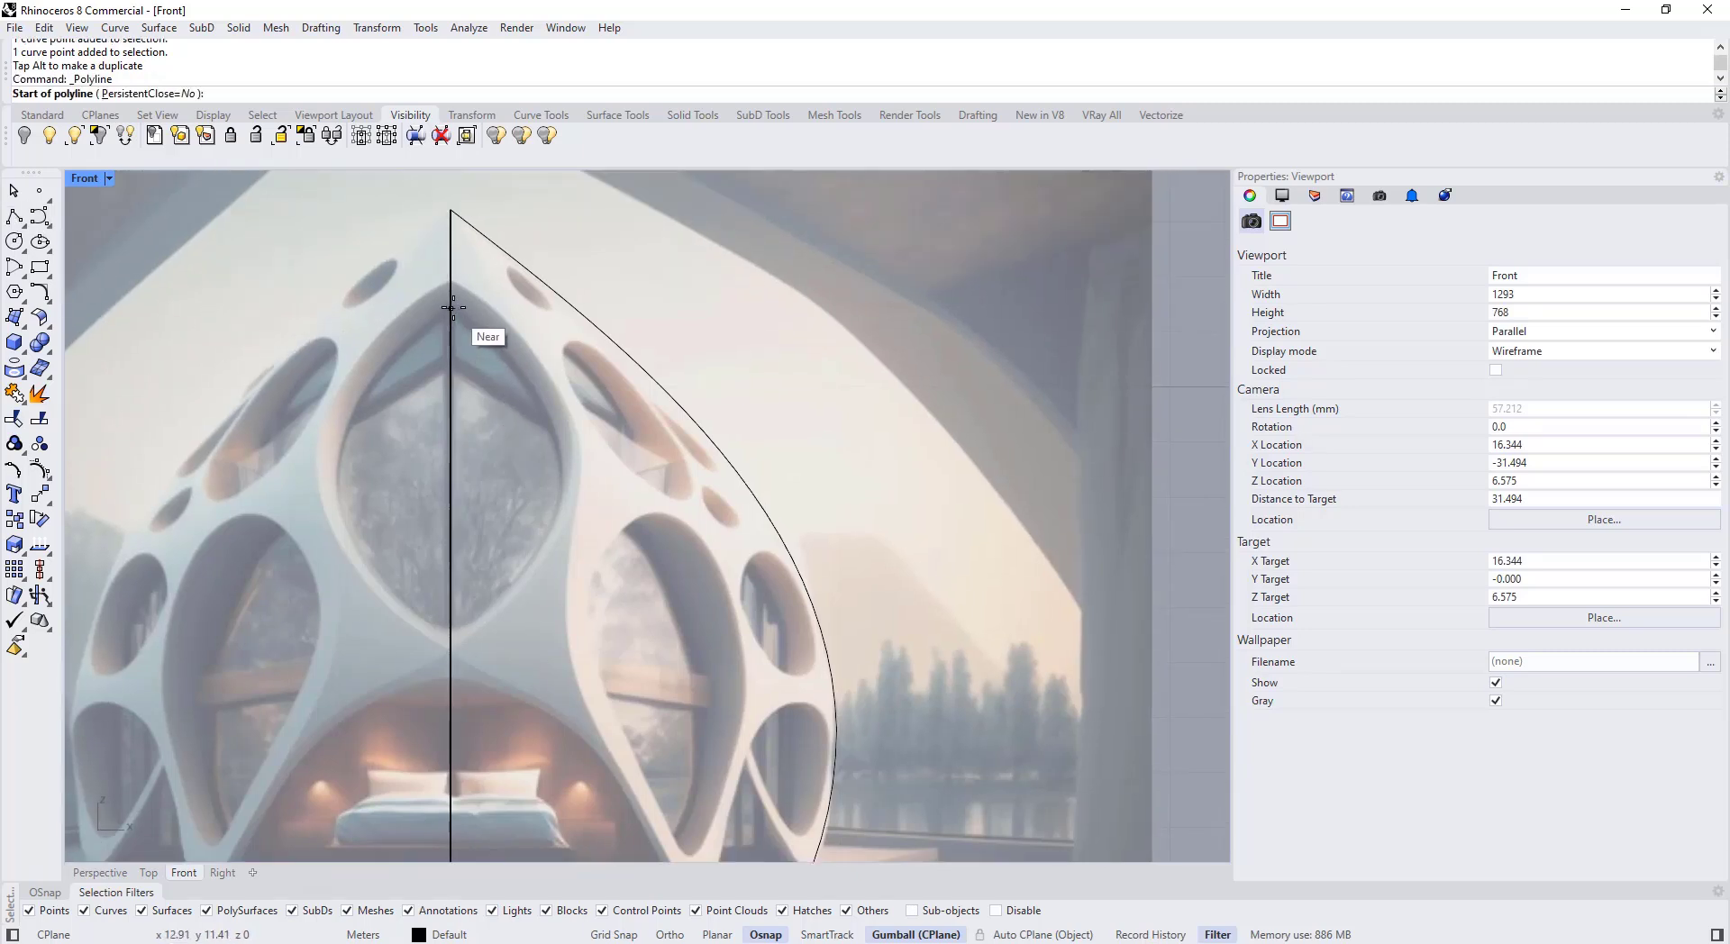
pyautogui.click(451, 303)
pyautogui.click(554, 508)
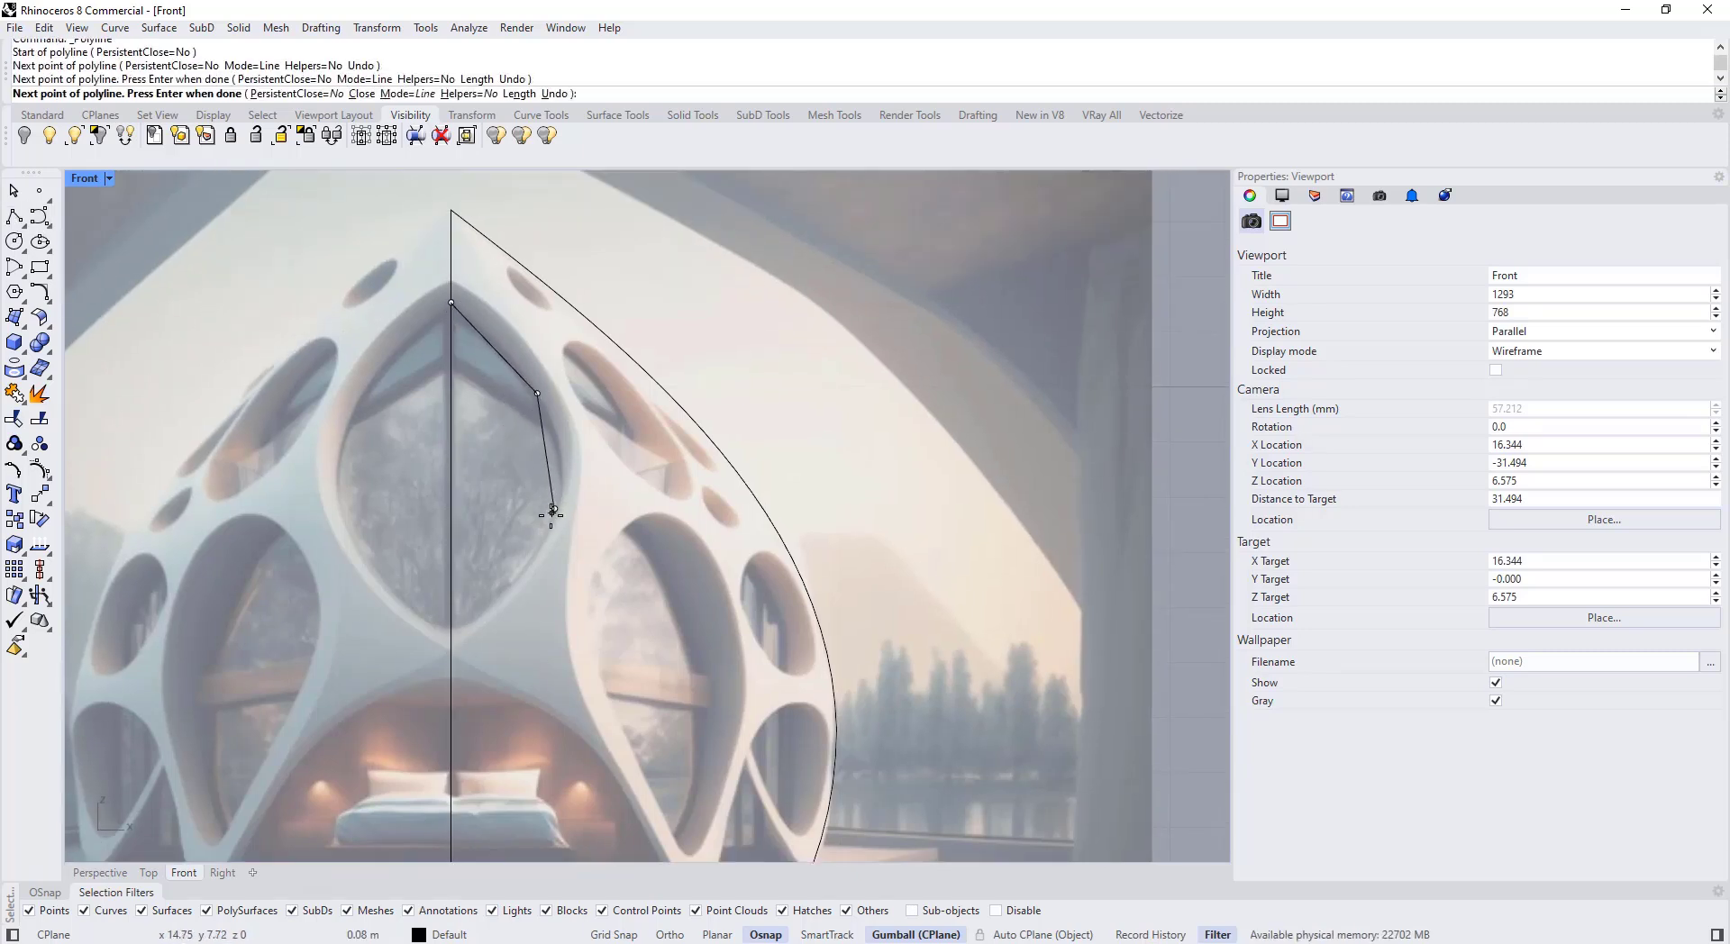
pyautogui.click(499, 603)
pyautogui.click(447, 635)
pyautogui.rightClick(454, 622)
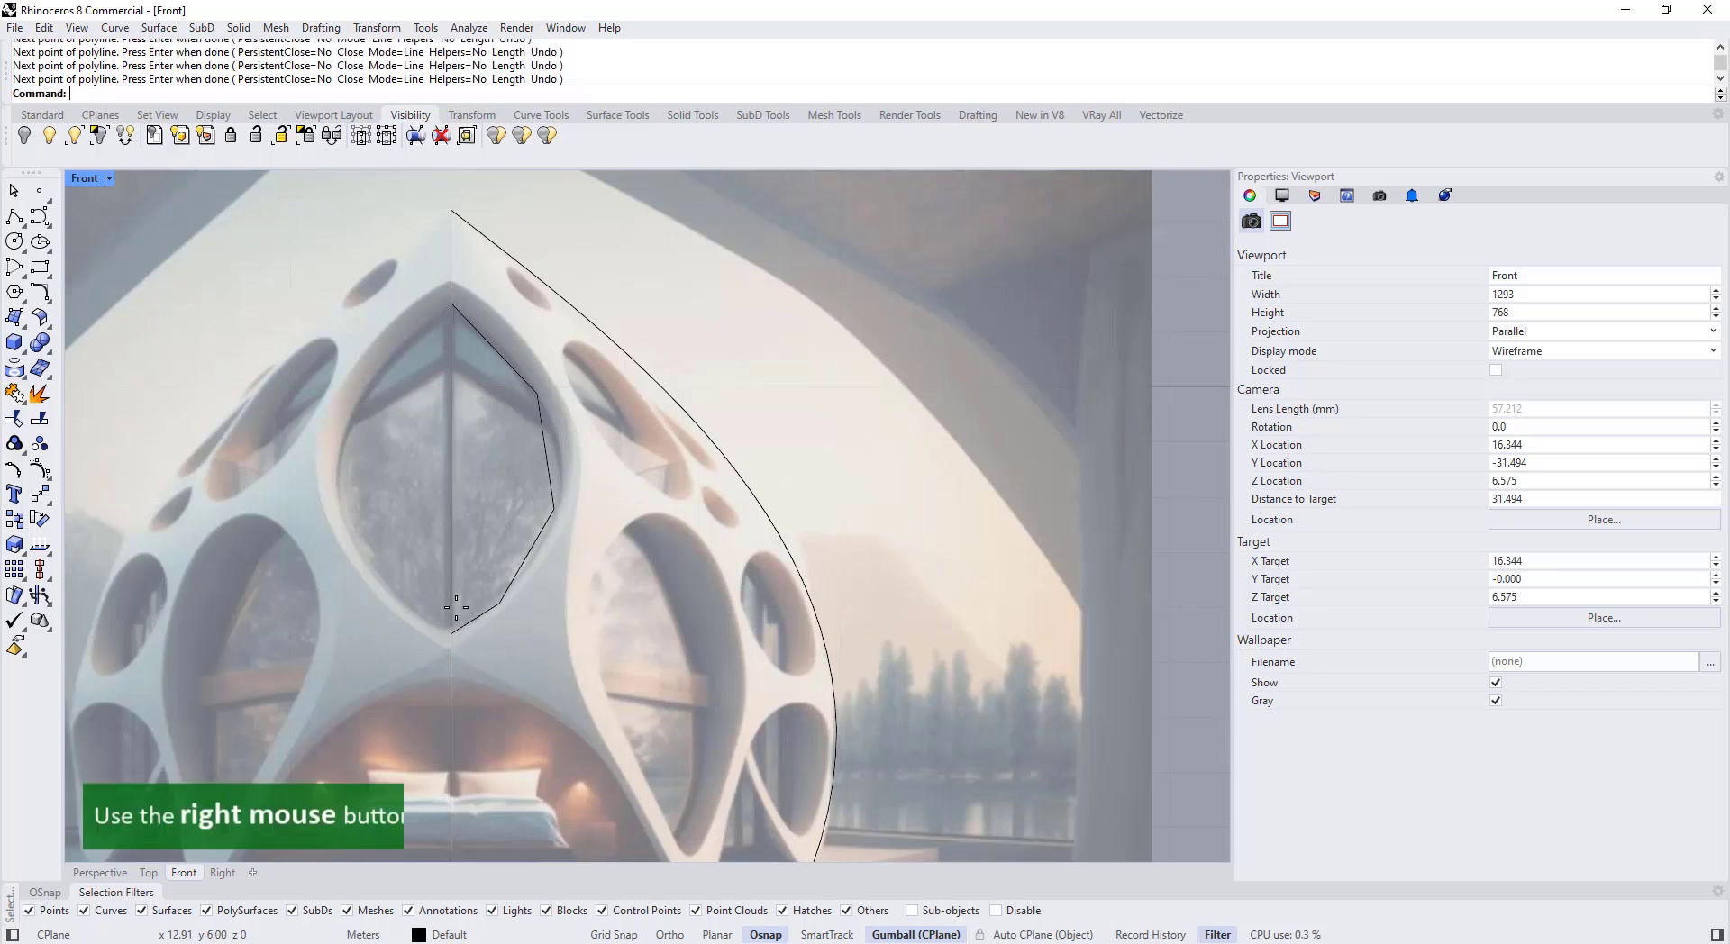
# Step: Trace the right half of the arch above the bed with a three-segment polyline from the ground line to the vertical axis
pyautogui.moveTo(513, 649); pyautogui.dragTo(454, 474, button='right')
pyautogui.rightClick(576, 692)
pyautogui.click(616, 724)
pyautogui.click(560, 623)
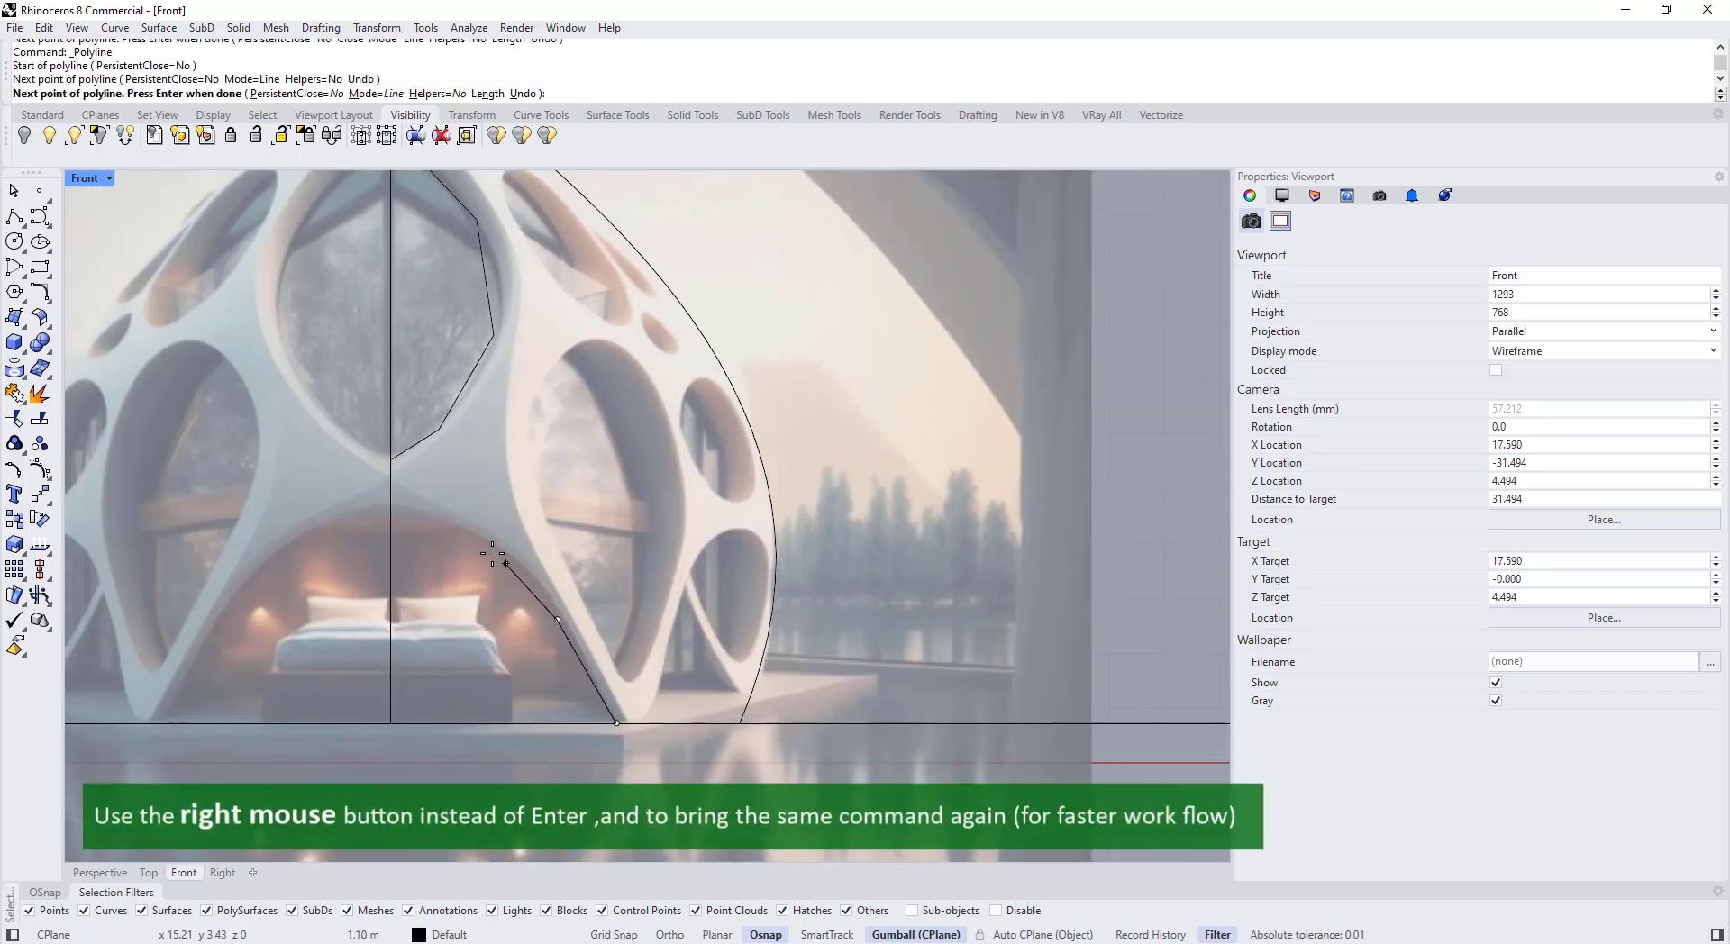
pyautogui.click(467, 530)
pyautogui.click(392, 508)
pyautogui.rightClick(628, 692)
# Step: Draw a closed six-sided polyline around the large window opening to the right of the bed arch
pyautogui.rightClick(628, 692)
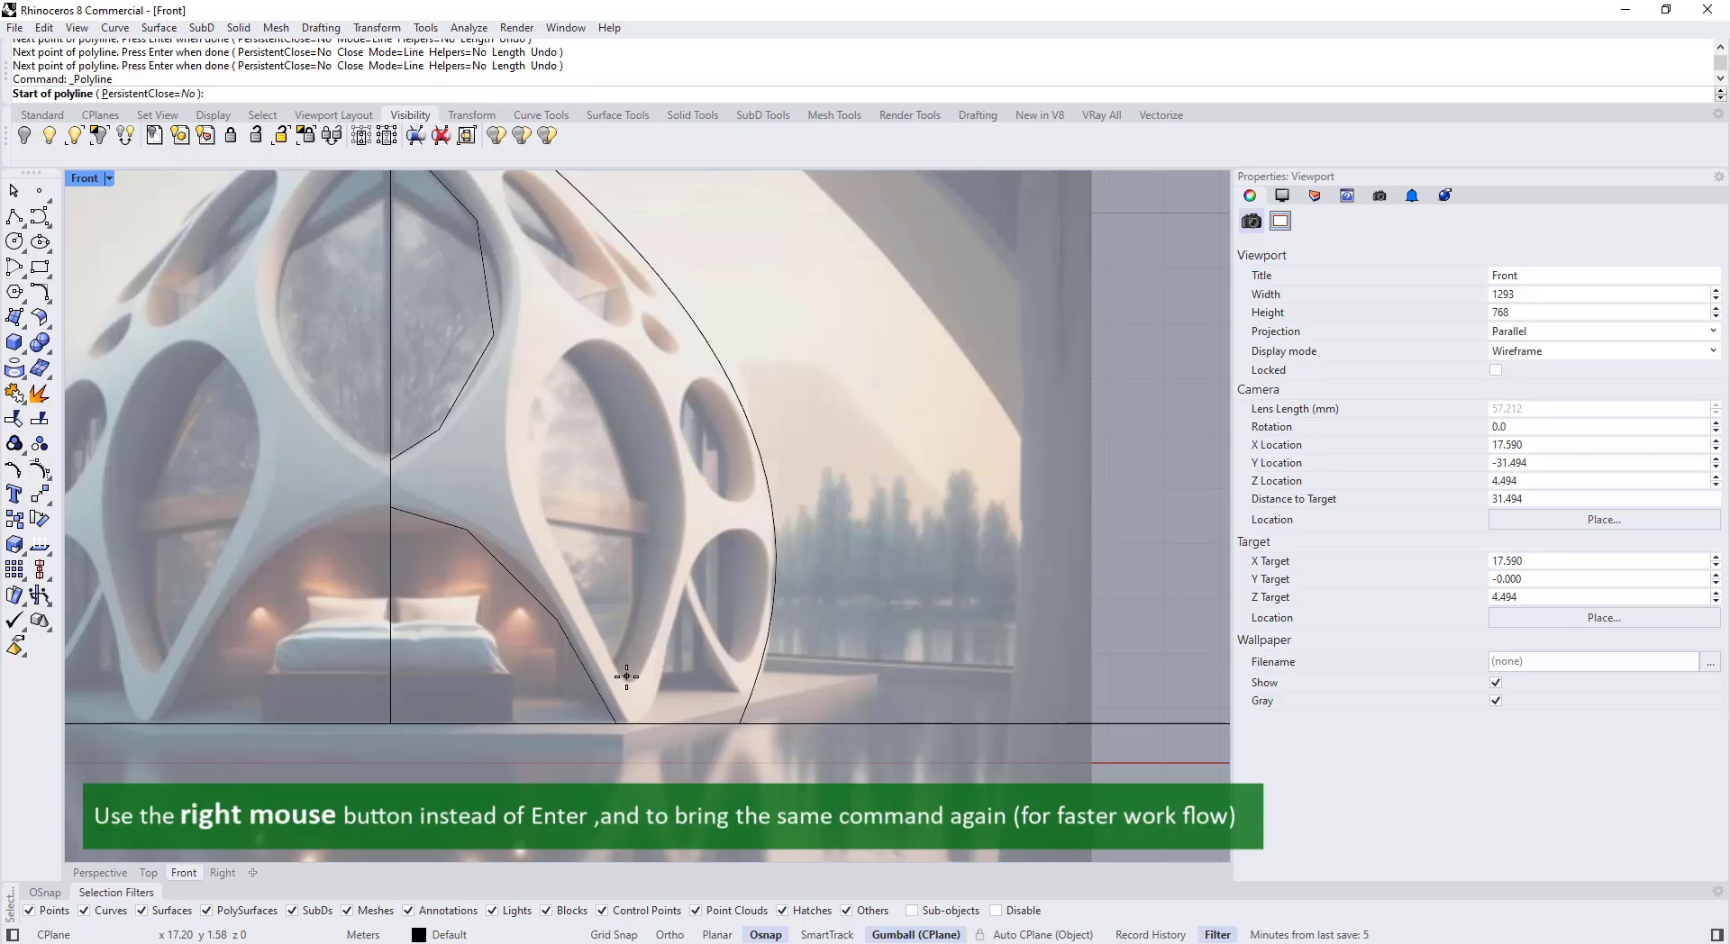
pyautogui.click(563, 361)
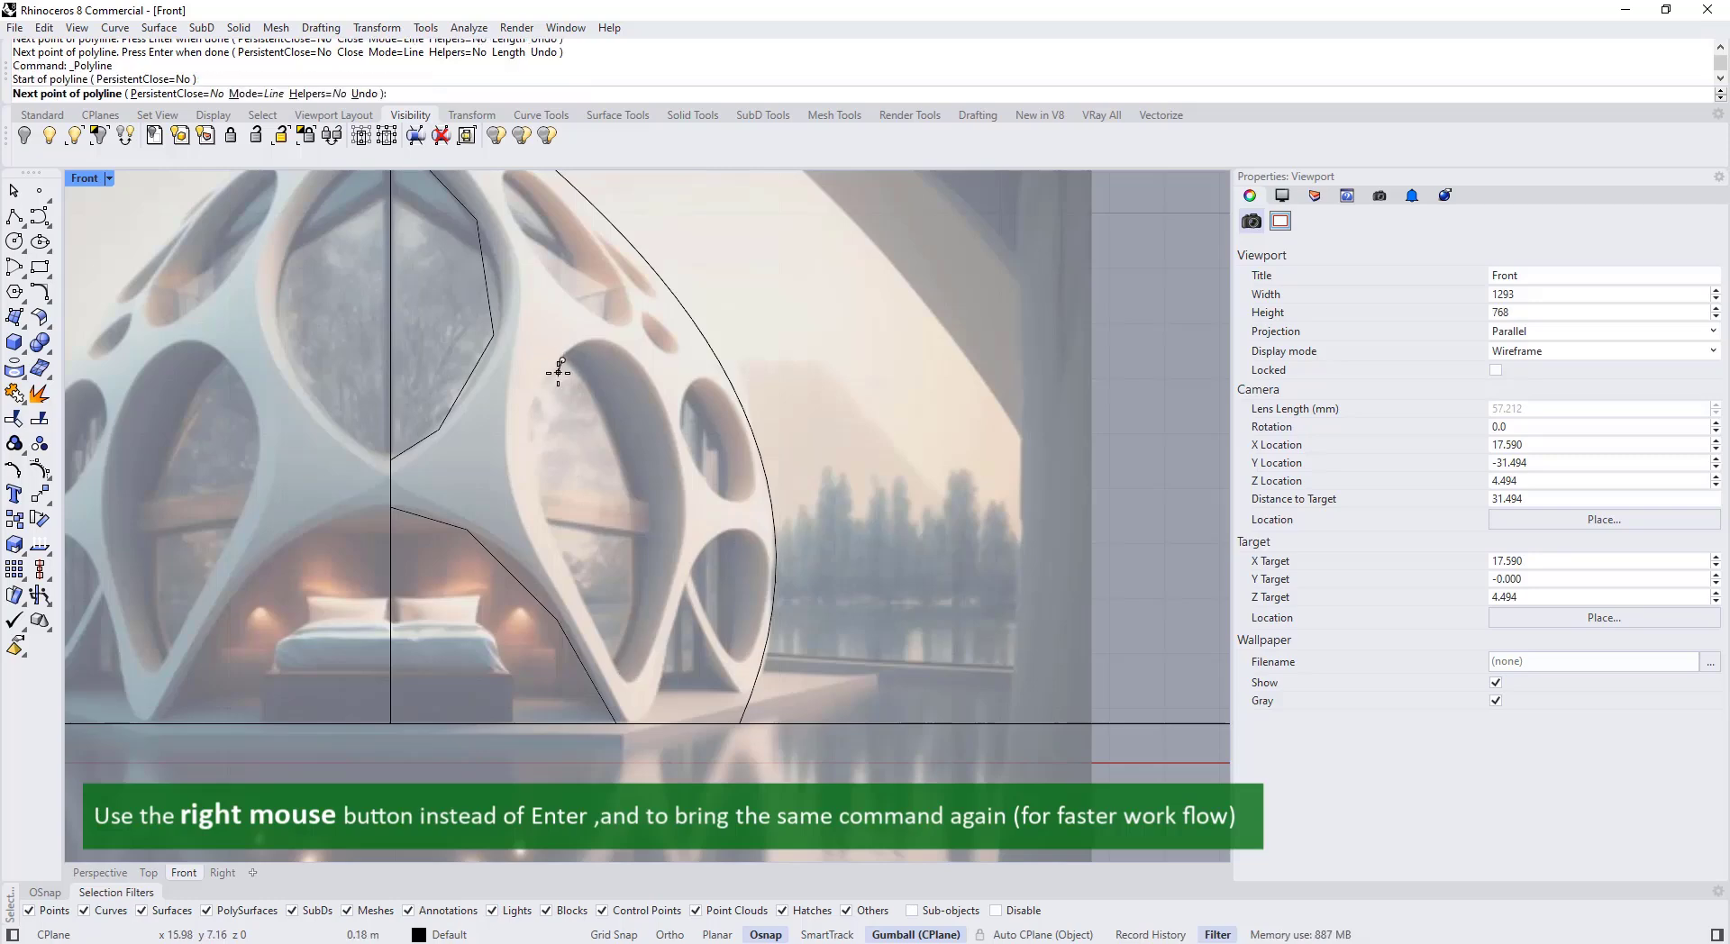
pyautogui.click(523, 442)
pyautogui.click(562, 536)
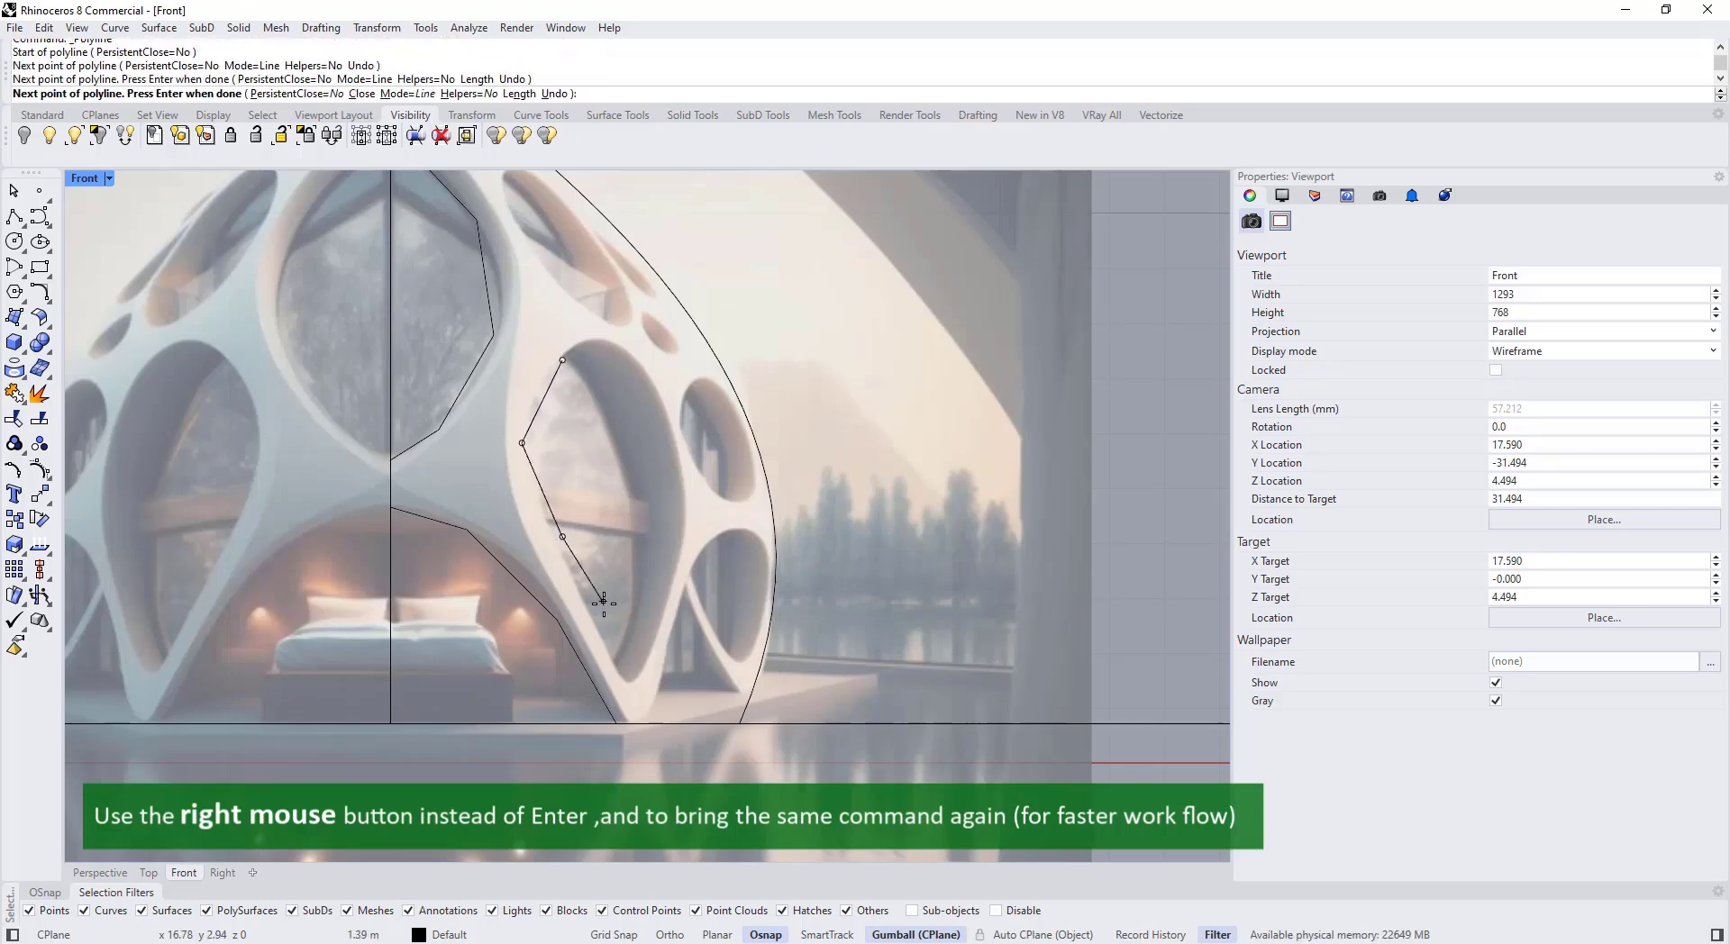
pyautogui.click(622, 664)
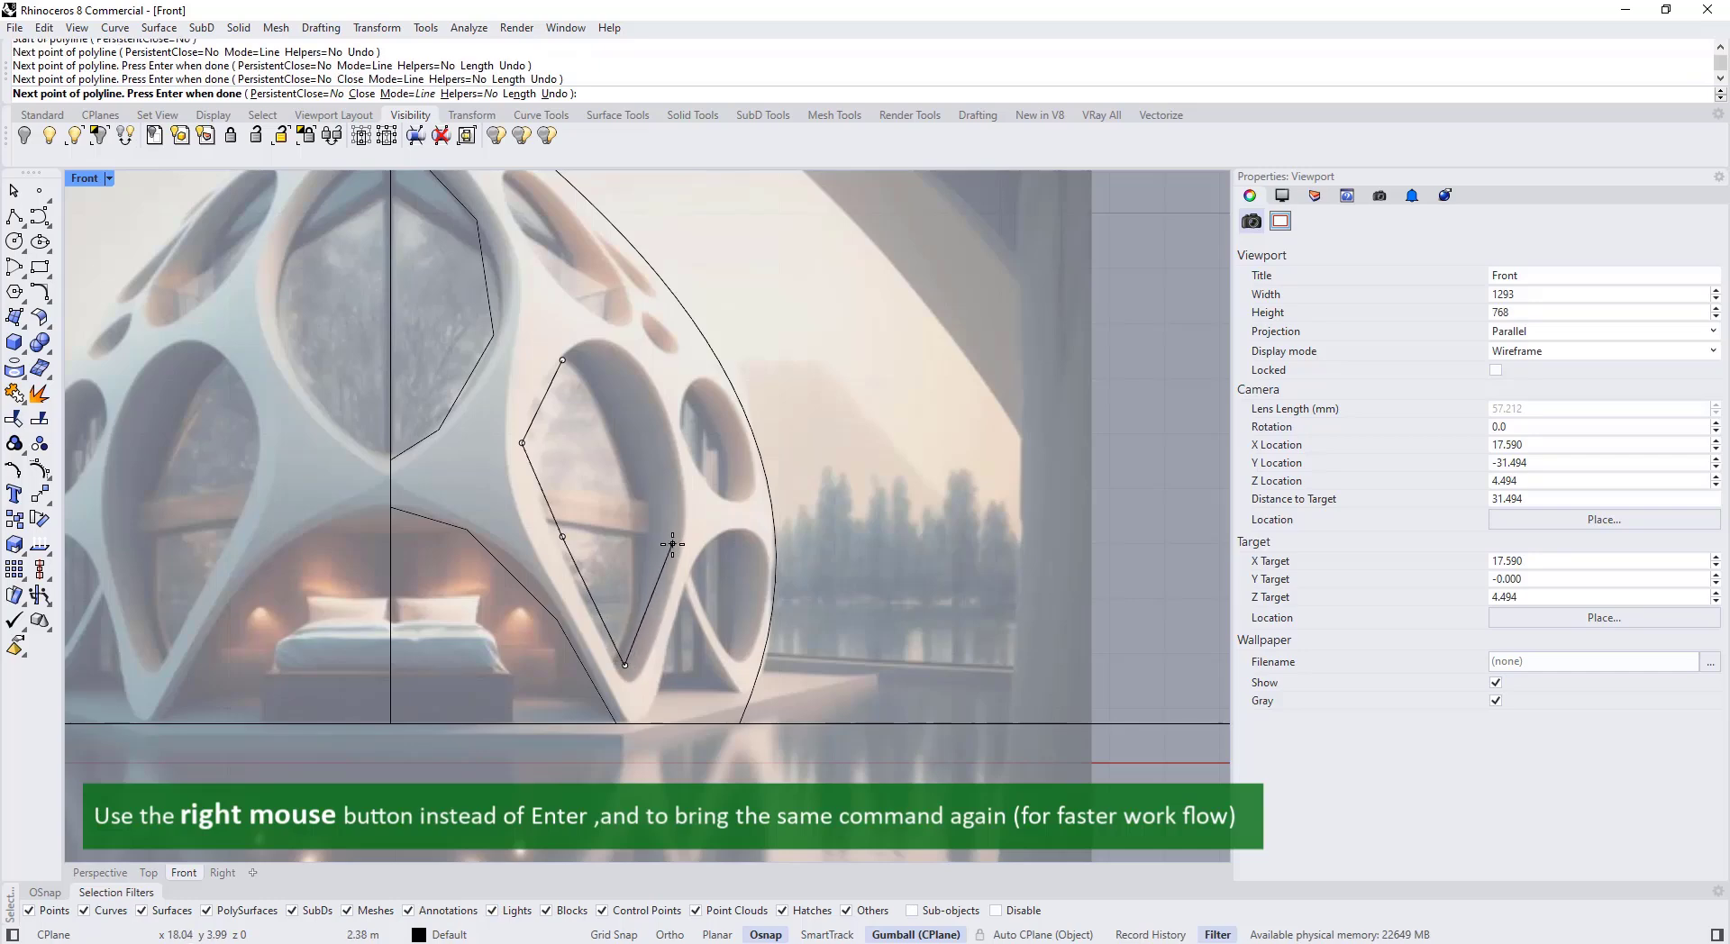
pyautogui.click(670, 546)
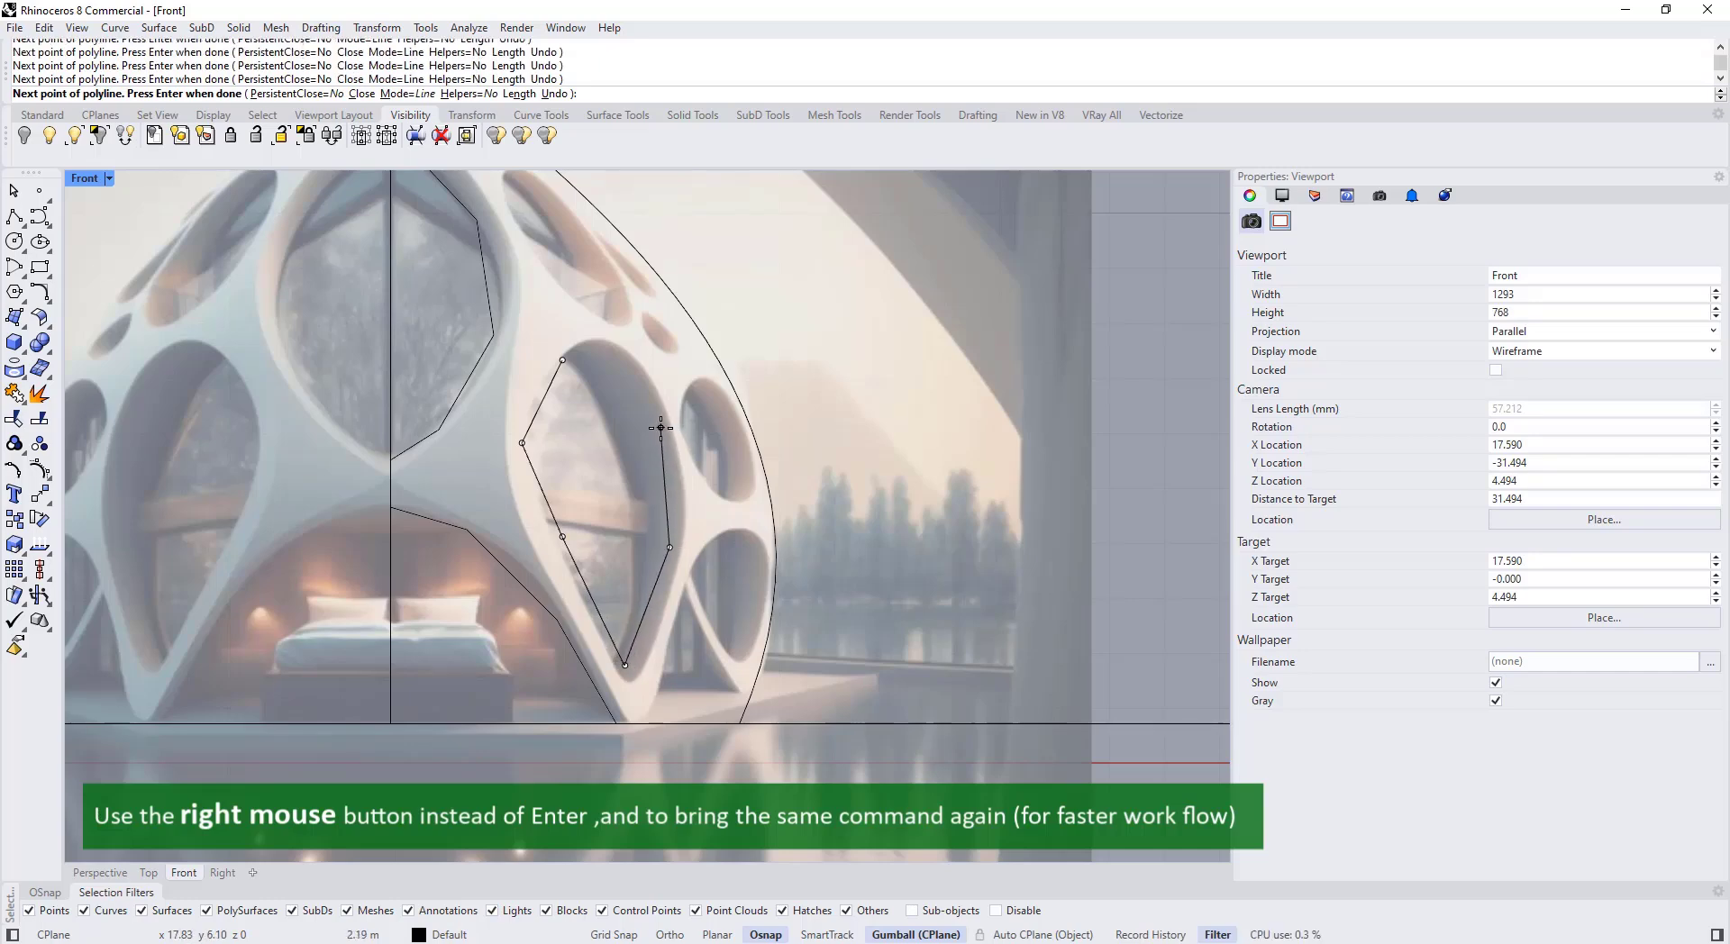
pyautogui.click(566, 363)
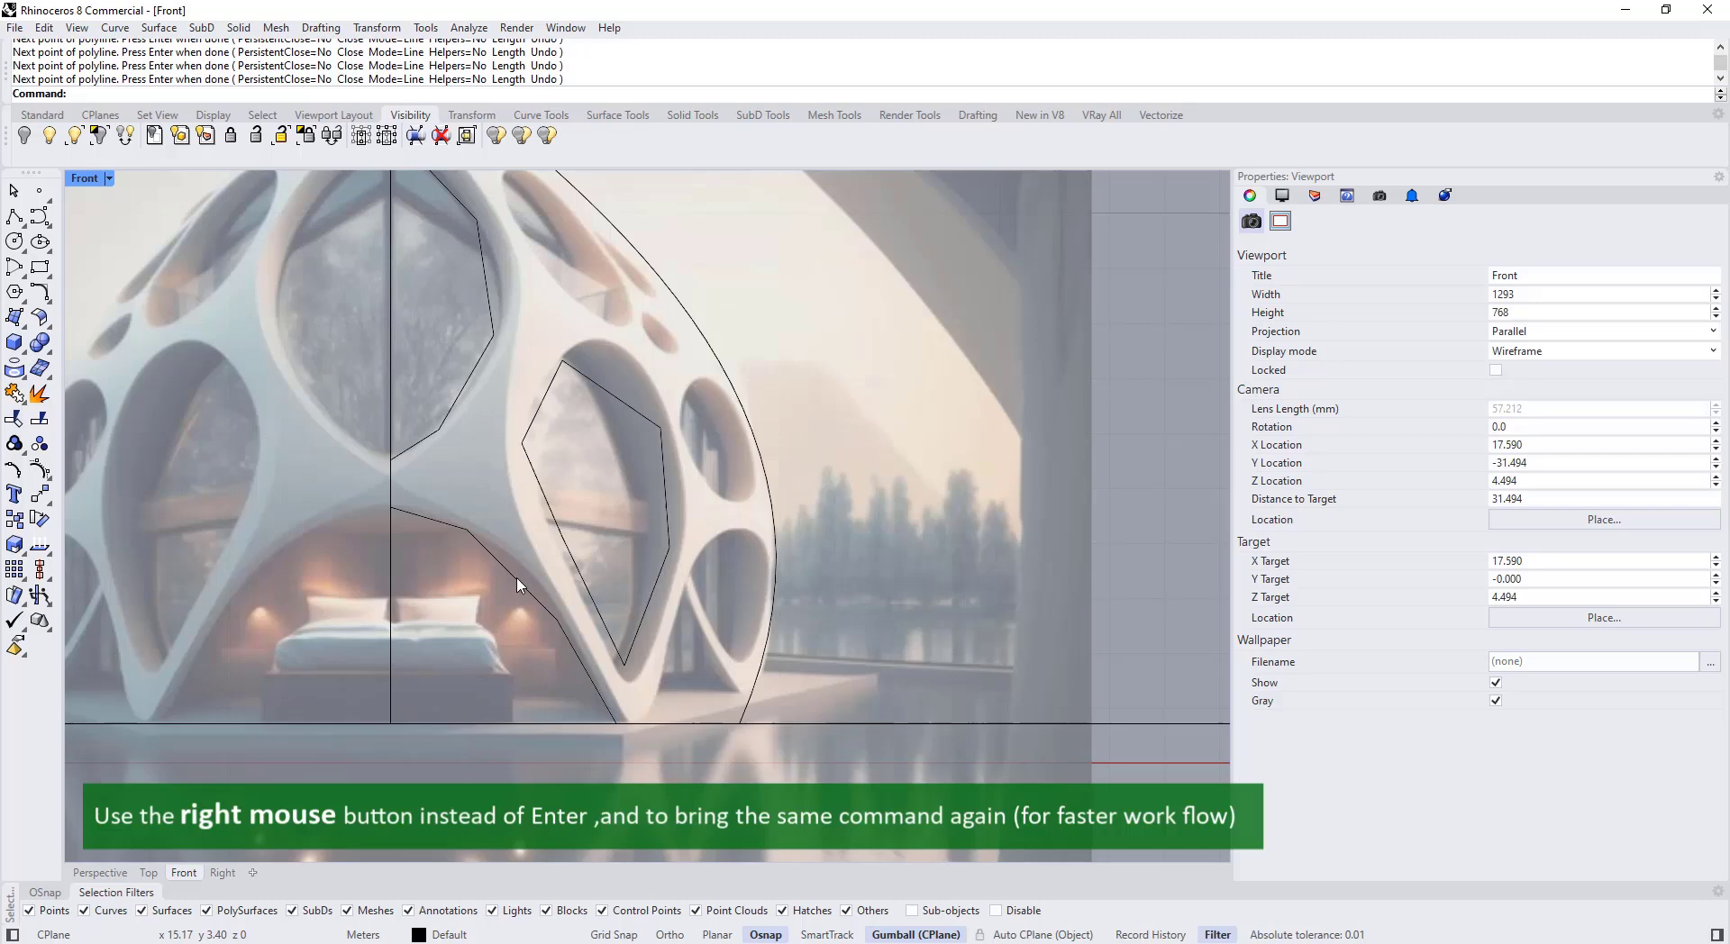
# Step: Compare the left vertices of the large side window's outline with the lower vertex of the central window's outline
pyautogui.click(563, 539)
pyautogui.scroll(2, 568, 606)
pyautogui.moveTo(460, 448); pyautogui.dragTo(583, 547)
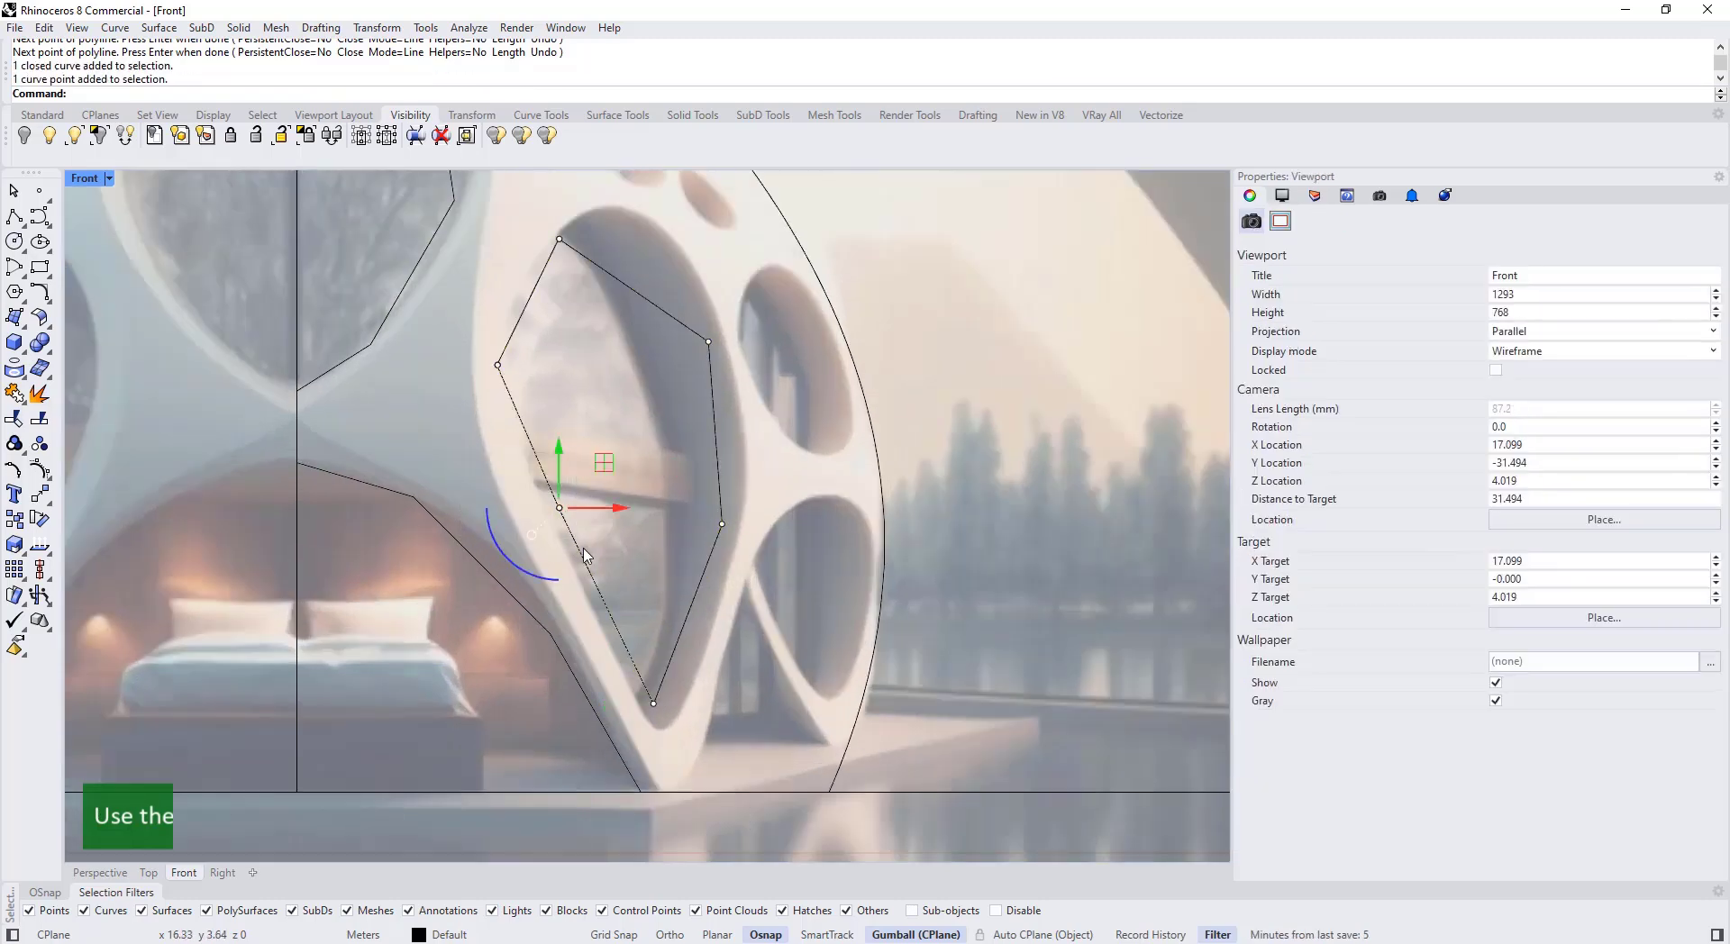
pyautogui.moveTo(481, 438); pyautogui.dragTo(494, 487, button='right')
pyautogui.moveTo(360, 364); pyautogui.dragTo(522, 438)
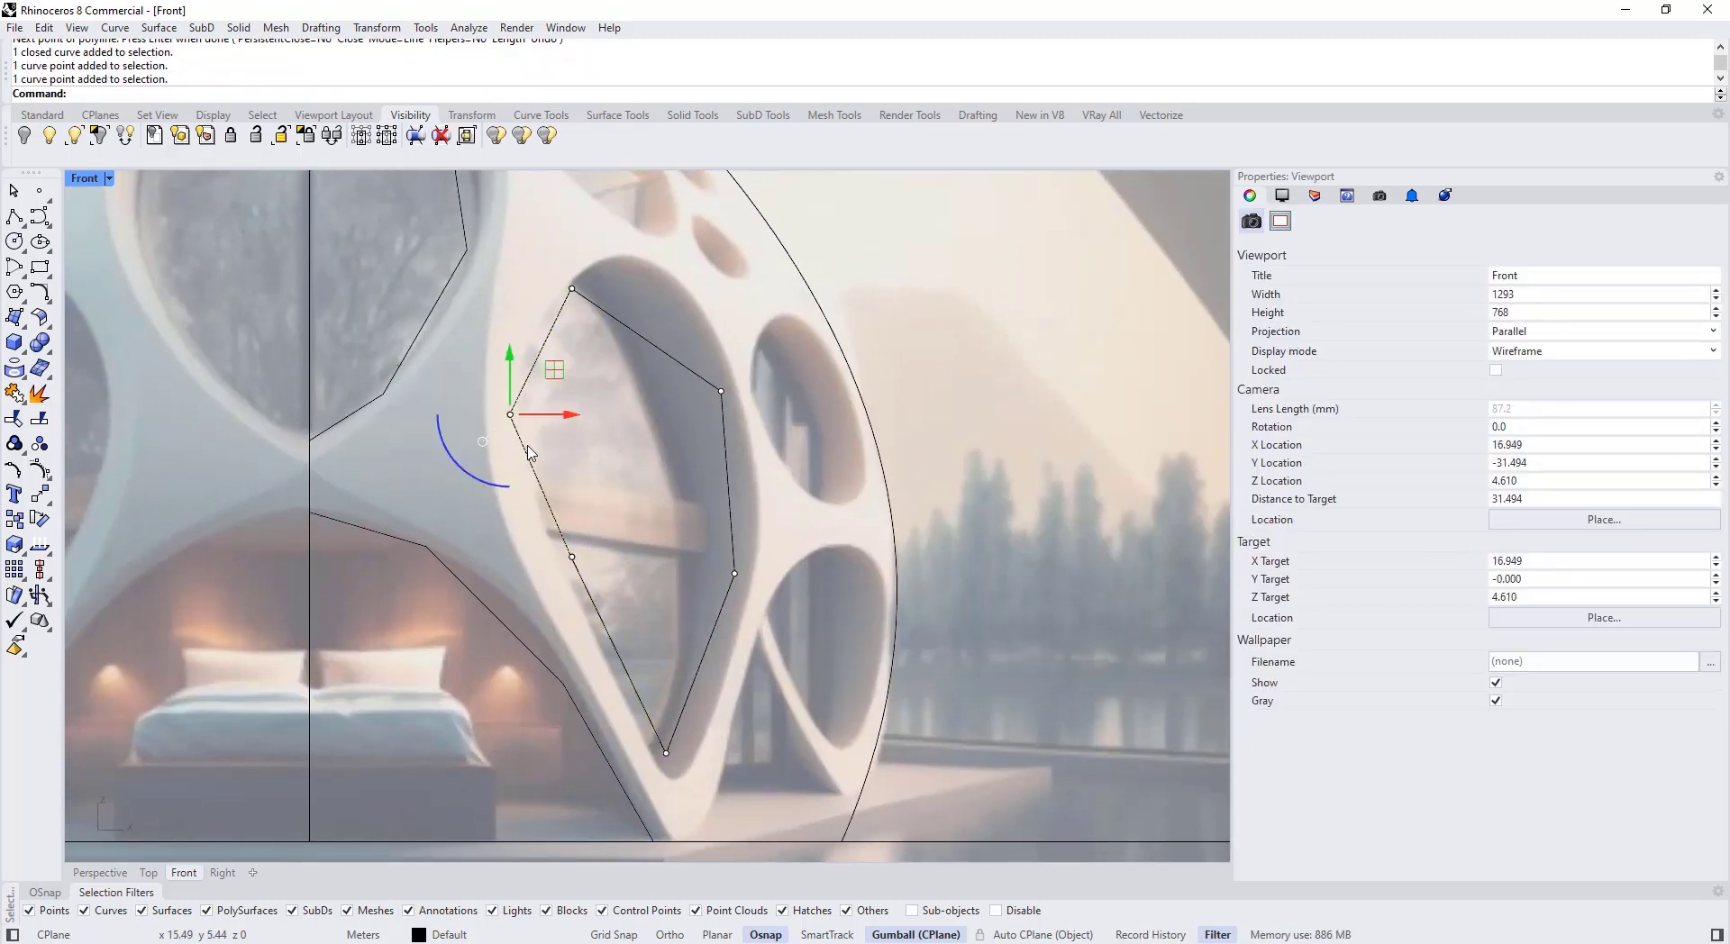
pyautogui.press('Escape')
pyautogui.click(391, 387)
pyautogui.click(512, 422)
pyautogui.press('capslock')
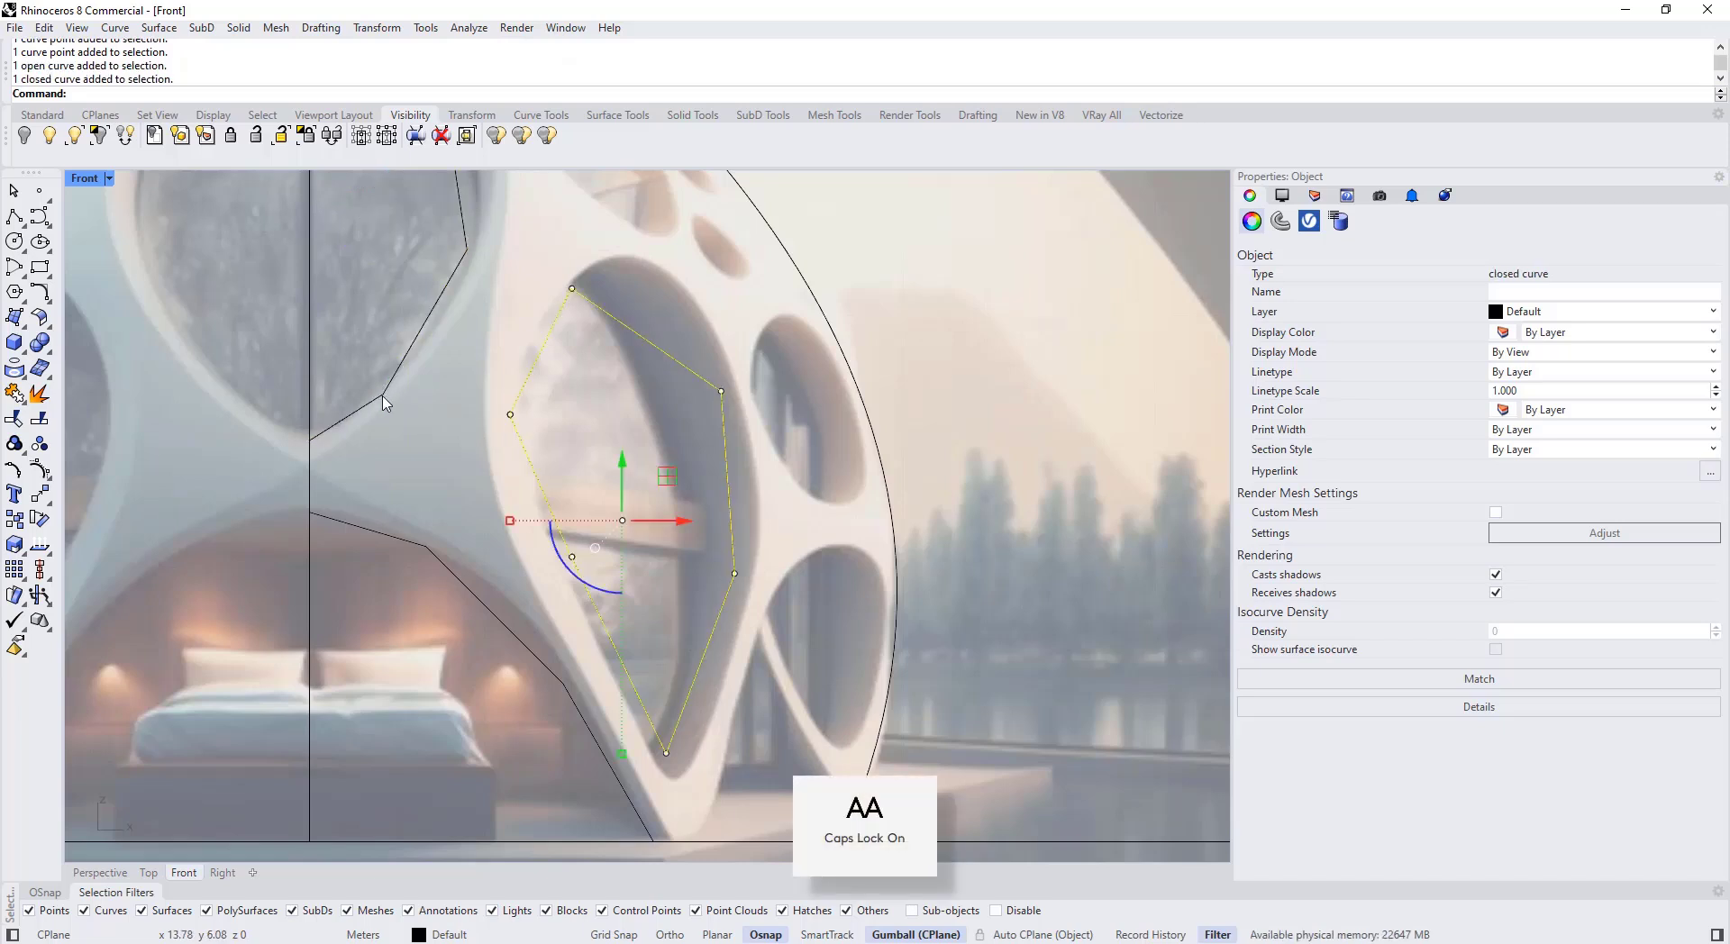
pyautogui.click(387, 396)
pyautogui.moveTo(360, 366); pyautogui.dragTo(553, 455)
pyautogui.moveTo(483, 403); pyautogui.dragTo(481, 459, button='right')
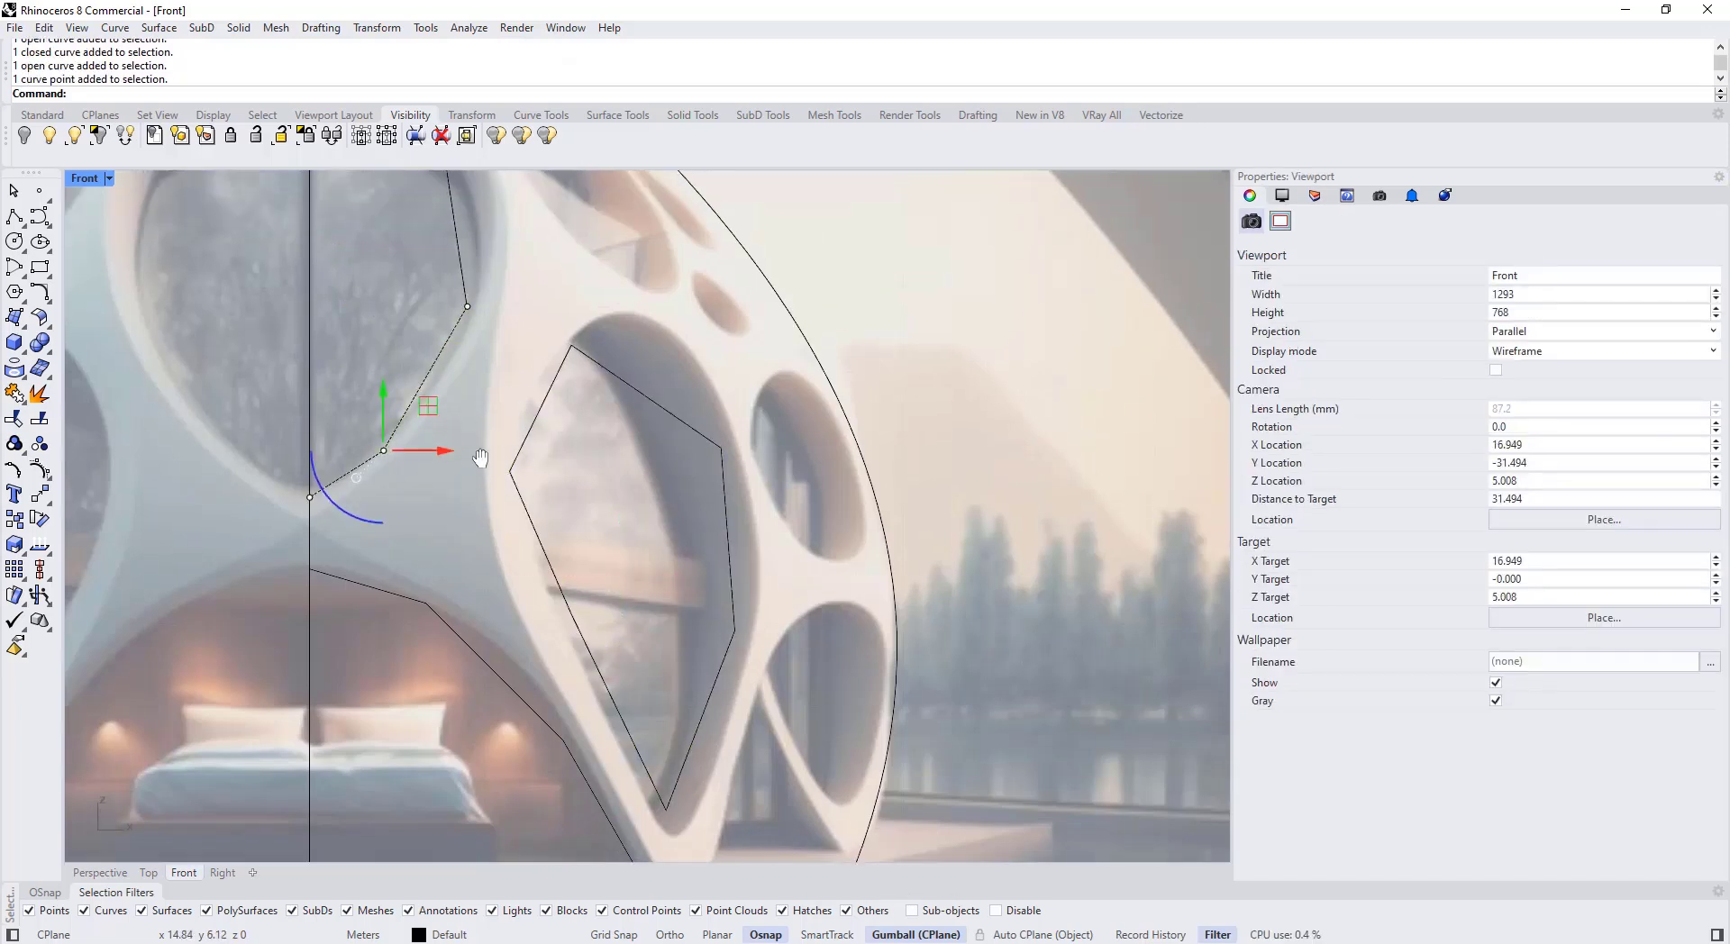
# Step: Move the large side window's lower-left vertex down along the frame and its bottom vertex slightly right and up
pyautogui.moveTo(525, 635); pyautogui.dragTo(524, 545, button='right')
pyautogui.click(592, 565)
pyautogui.scroll(4, 586, 590)
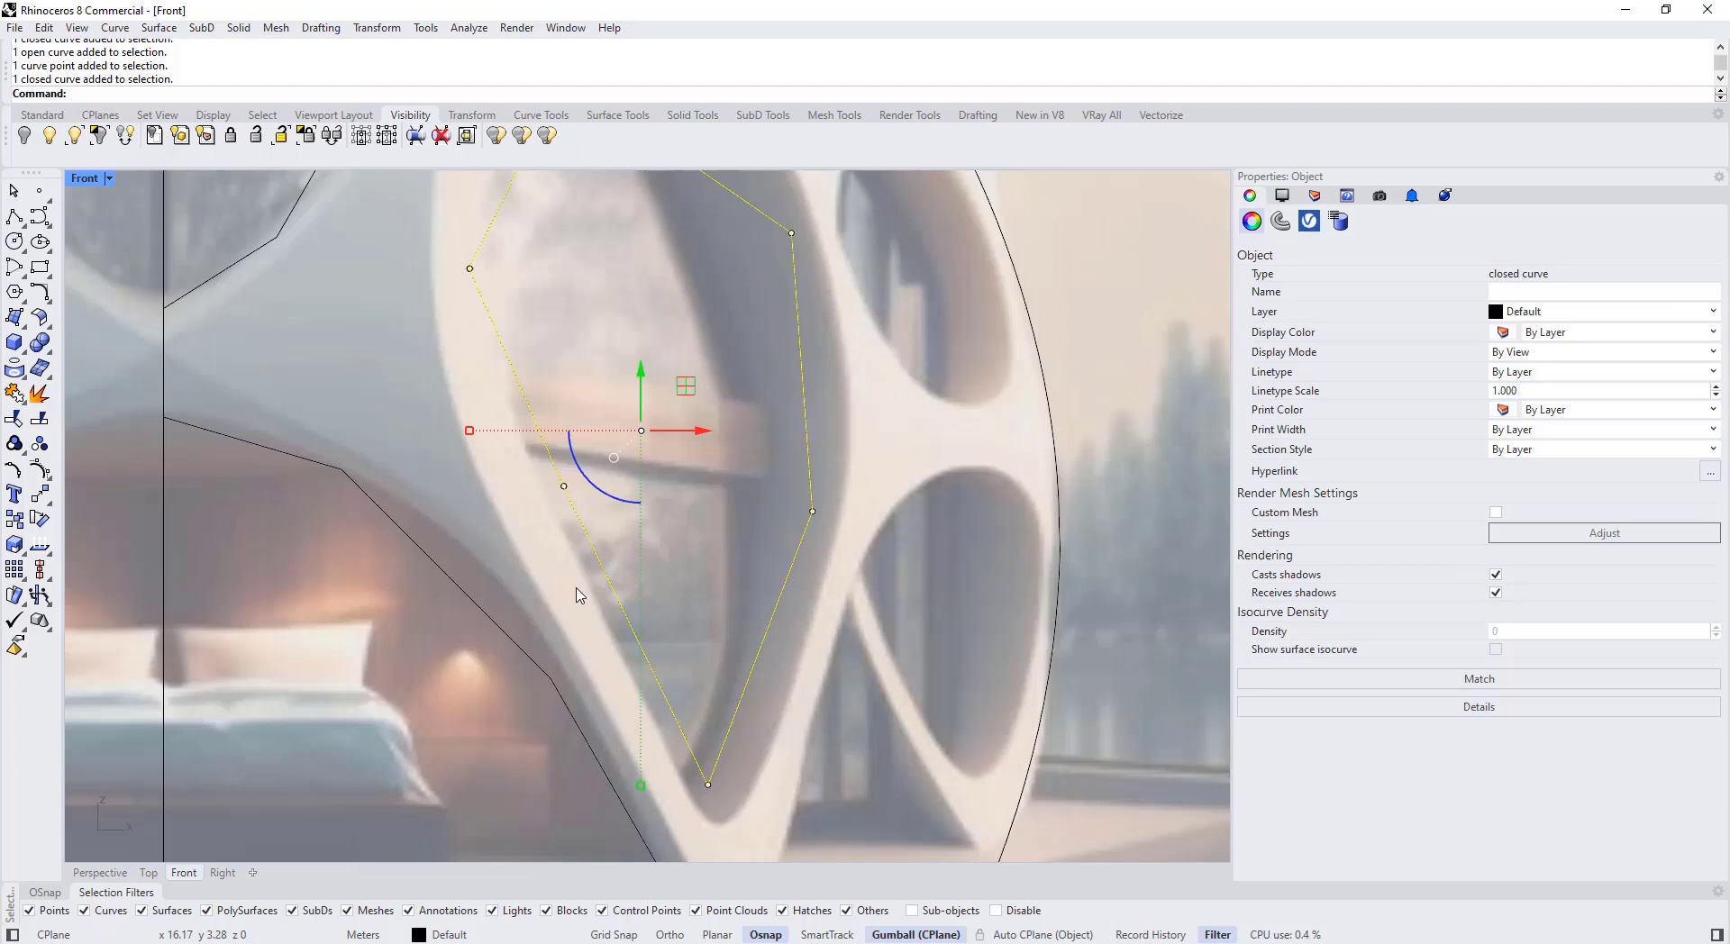
pyautogui.moveTo(534, 457); pyautogui.dragTo(591, 544)
pyautogui.moveTo(604, 451); pyautogui.dragTo(590, 637)
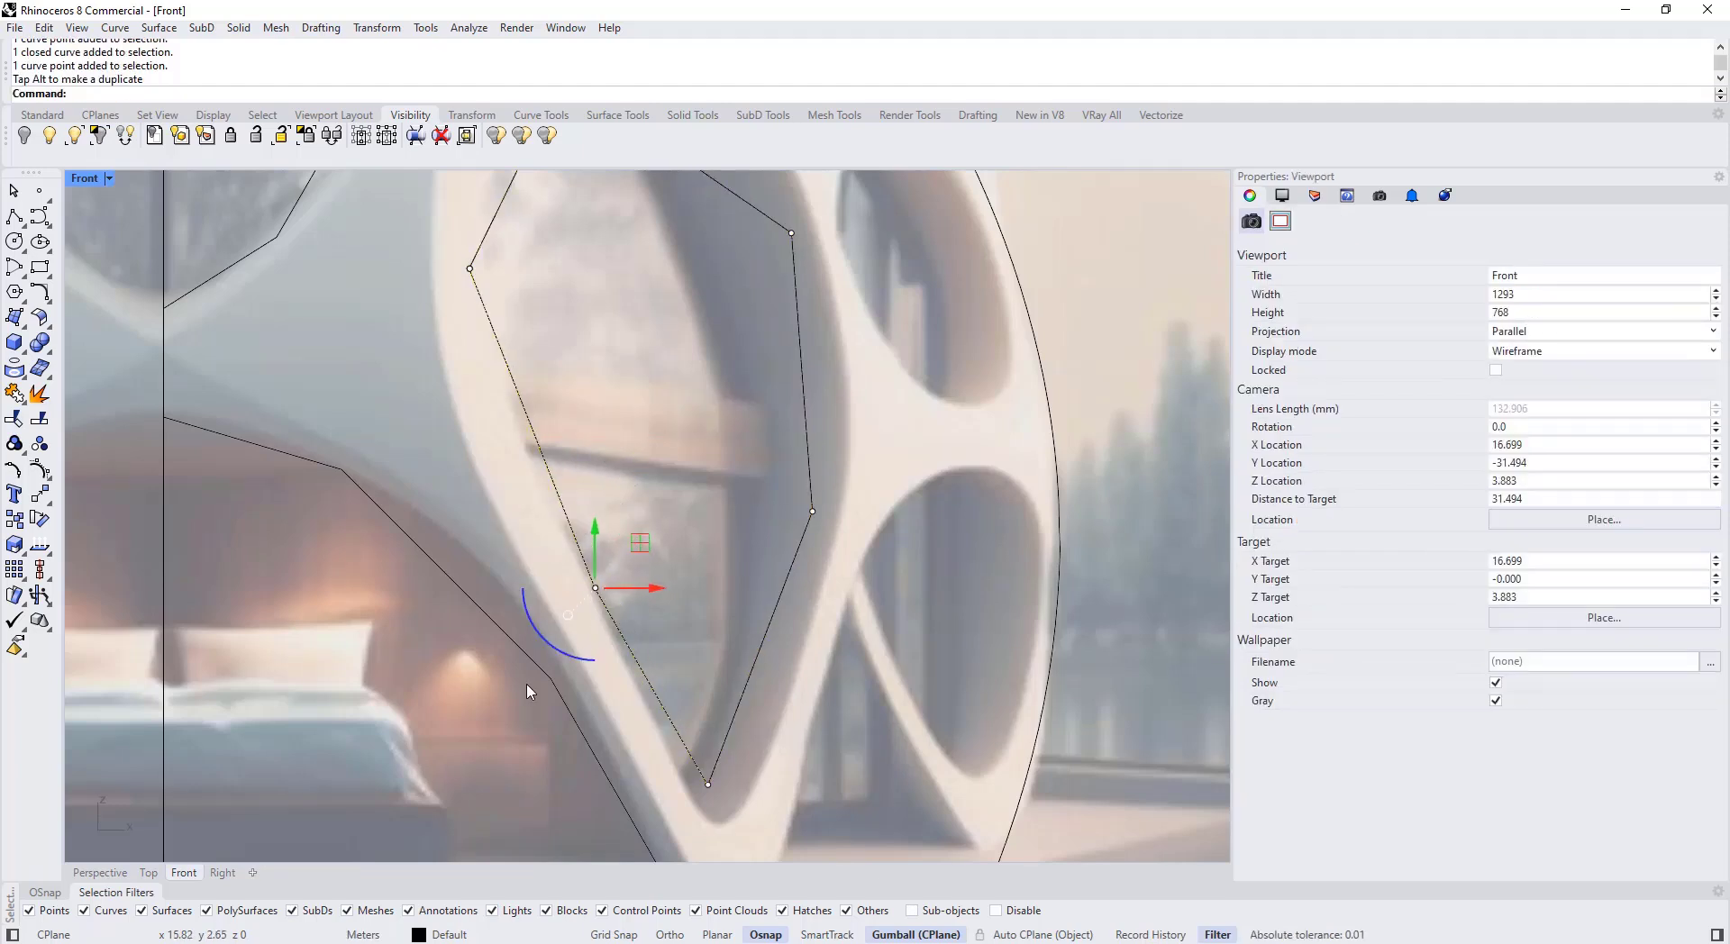
pyautogui.moveTo(590, 607); pyautogui.dragTo(507, 545, button='right')
pyautogui.moveTo(569, 689); pyautogui.dragTo(669, 761)
pyautogui.moveTo(669, 677); pyautogui.dragTo(697, 656)
pyautogui.click(689, 406)
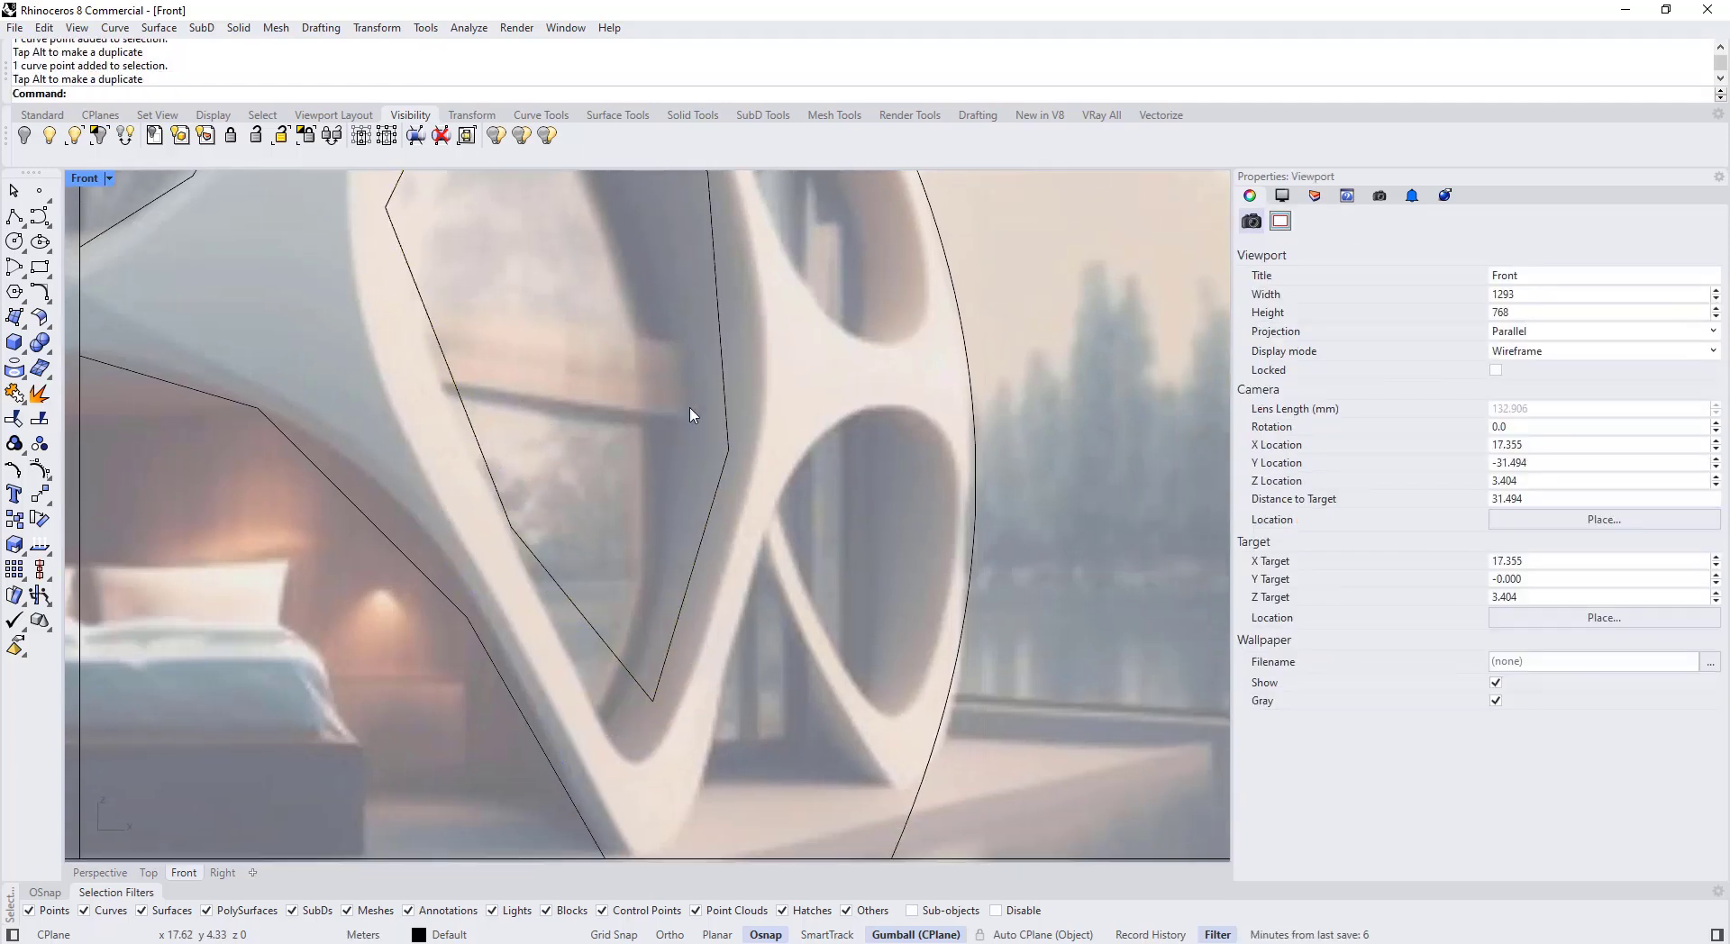
# Step: Move the large side window's lower-right vertex slightly outward toward the frame edge
pyautogui.click(723, 453)
pyautogui.moveTo(693, 410); pyautogui.dragTo(755, 485)
pyautogui.moveTo(772, 403); pyautogui.dragTo(798, 411)
pyautogui.moveTo(769, 427); pyautogui.dragTo(686, 612, button='right')
pyautogui.moveTo(715, 596); pyautogui.dragTo(703, 585)
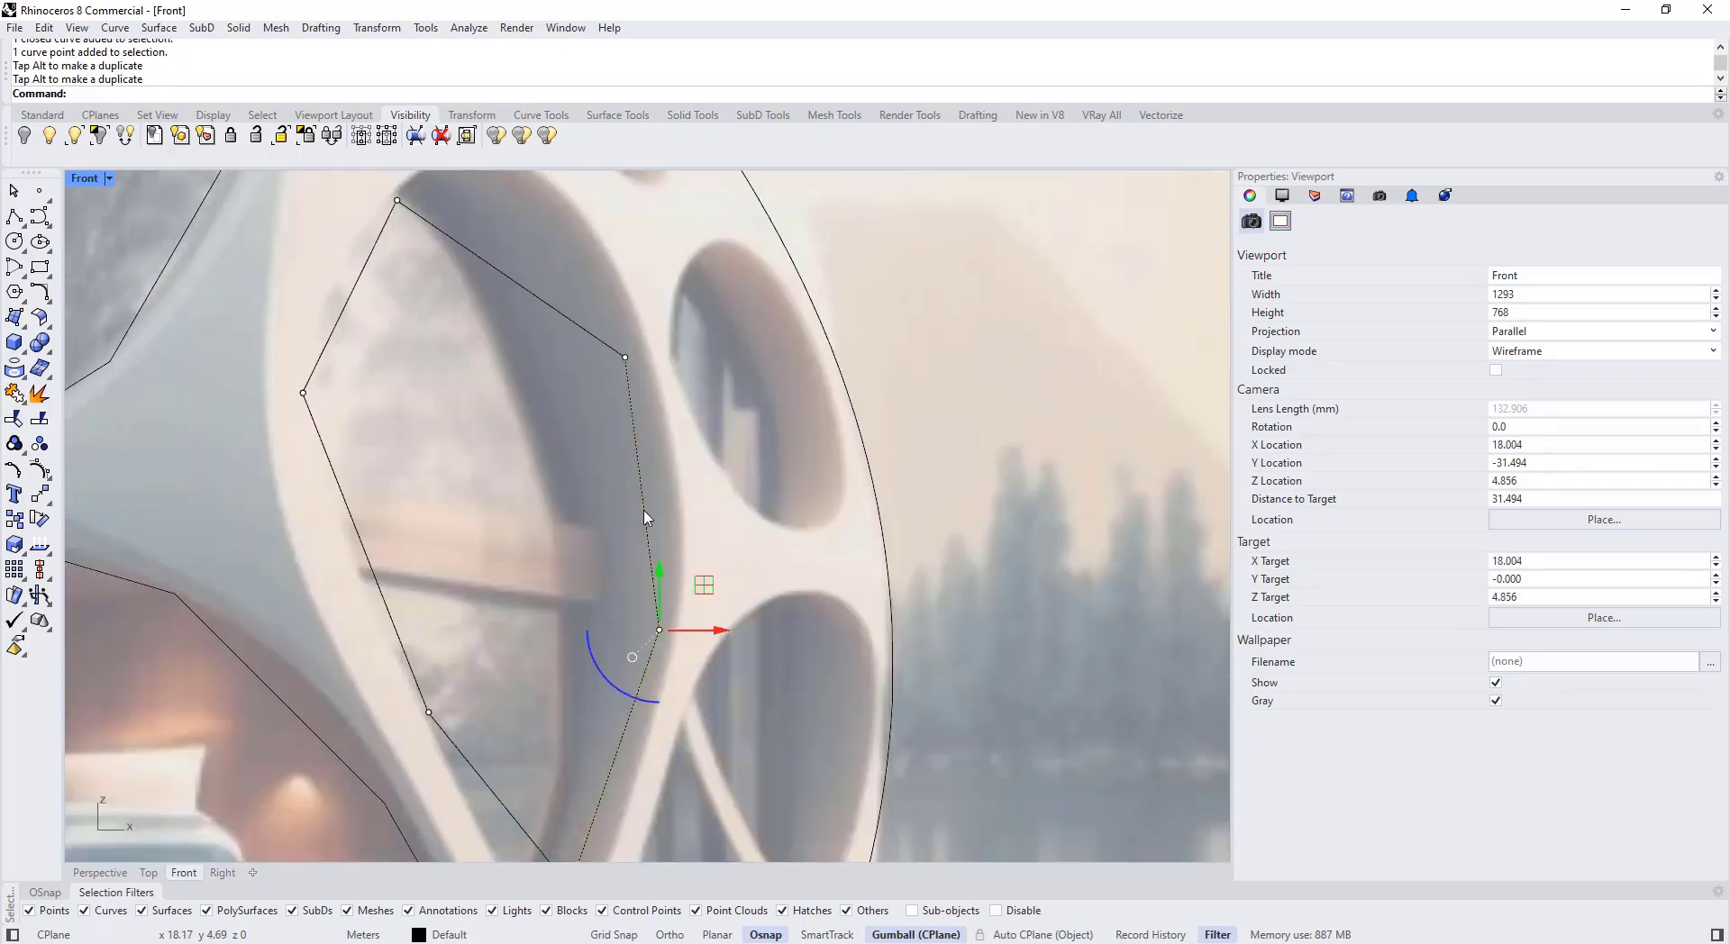
# Step: Check the large side window's top vertex, and move its upper-right vertex slightly up and to the left
pyautogui.click(576, 433)
pyautogui.moveTo(574, 430); pyautogui.dragTo(554, 558, button='right')
pyautogui.click(596, 486)
pyautogui.click(377, 280)
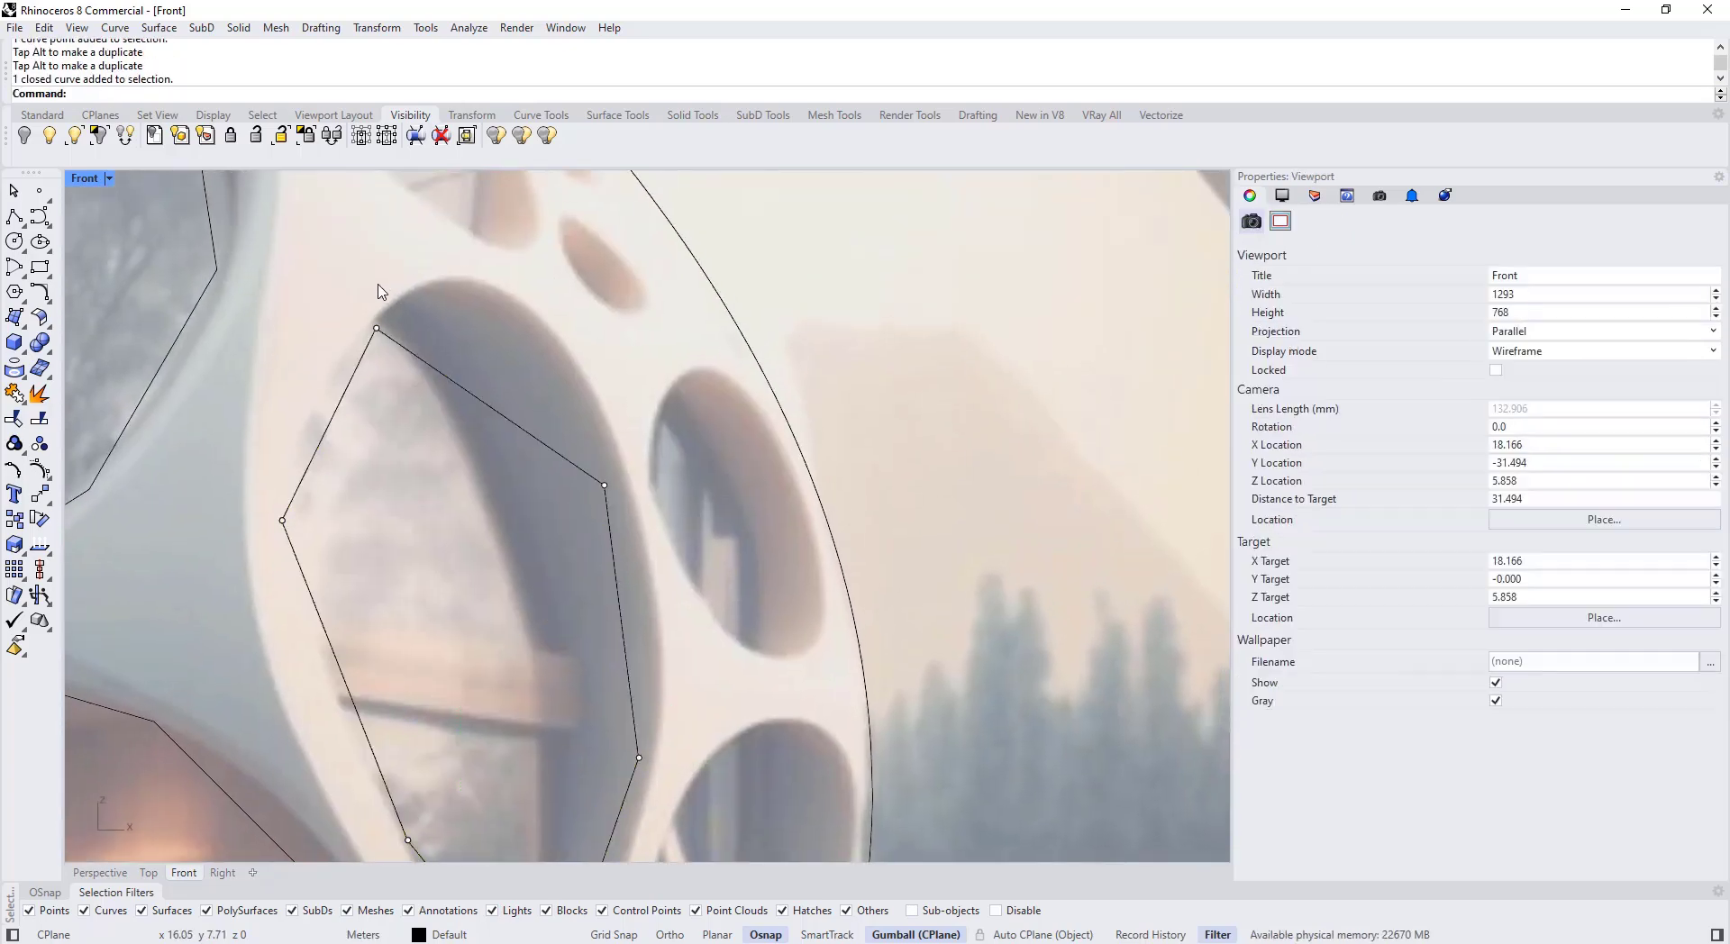
pyautogui.moveTo(376, 279); pyautogui.dragTo(449, 421)
pyautogui.moveTo(413, 384); pyautogui.dragTo(404, 486, button='right')
pyautogui.scroll(-1, 414, 478)
pyautogui.moveTo(557, 549); pyautogui.dragTo(533, 541, button='right')
pyautogui.click(533, 542)
pyautogui.moveTo(496, 445); pyautogui.dragTo(560, 605)
pyautogui.moveTo(583, 504); pyautogui.dragTo(567, 481)
pyautogui.click(617, 706)
# Step: Draw a closed four-sided polyline around the medium oval opening beside the large window, near the silhouette curve
pyautogui.click(16, 218)
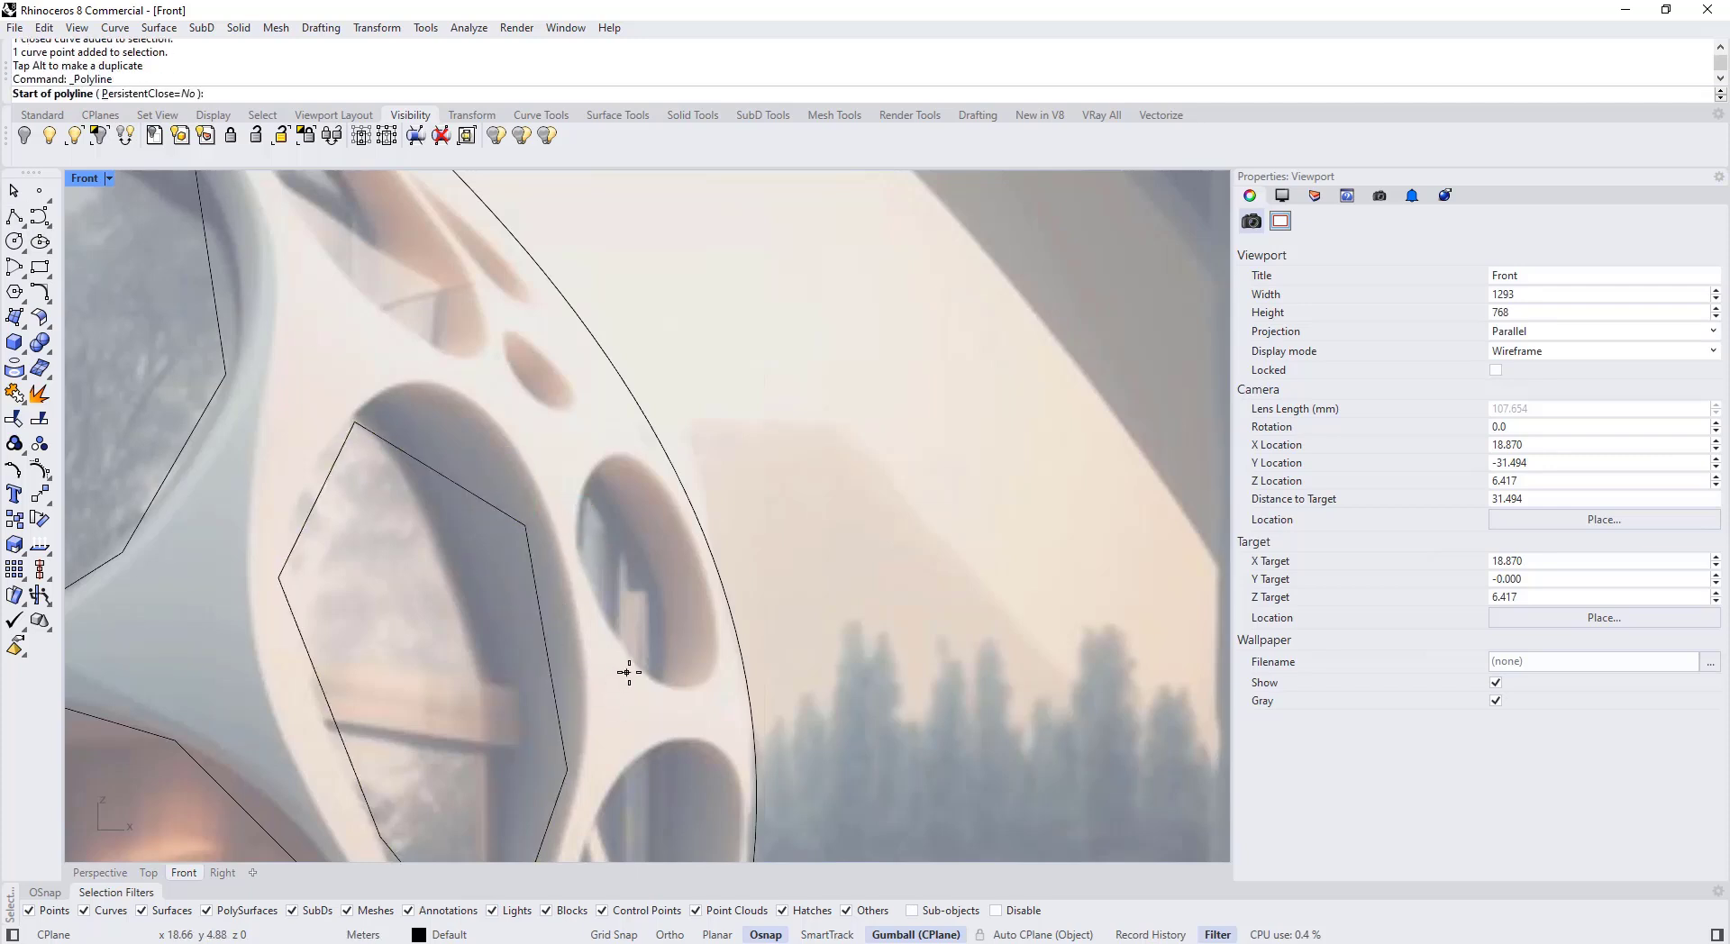
pyautogui.click(630, 672)
pyautogui.click(570, 521)
pyautogui.click(641, 479)
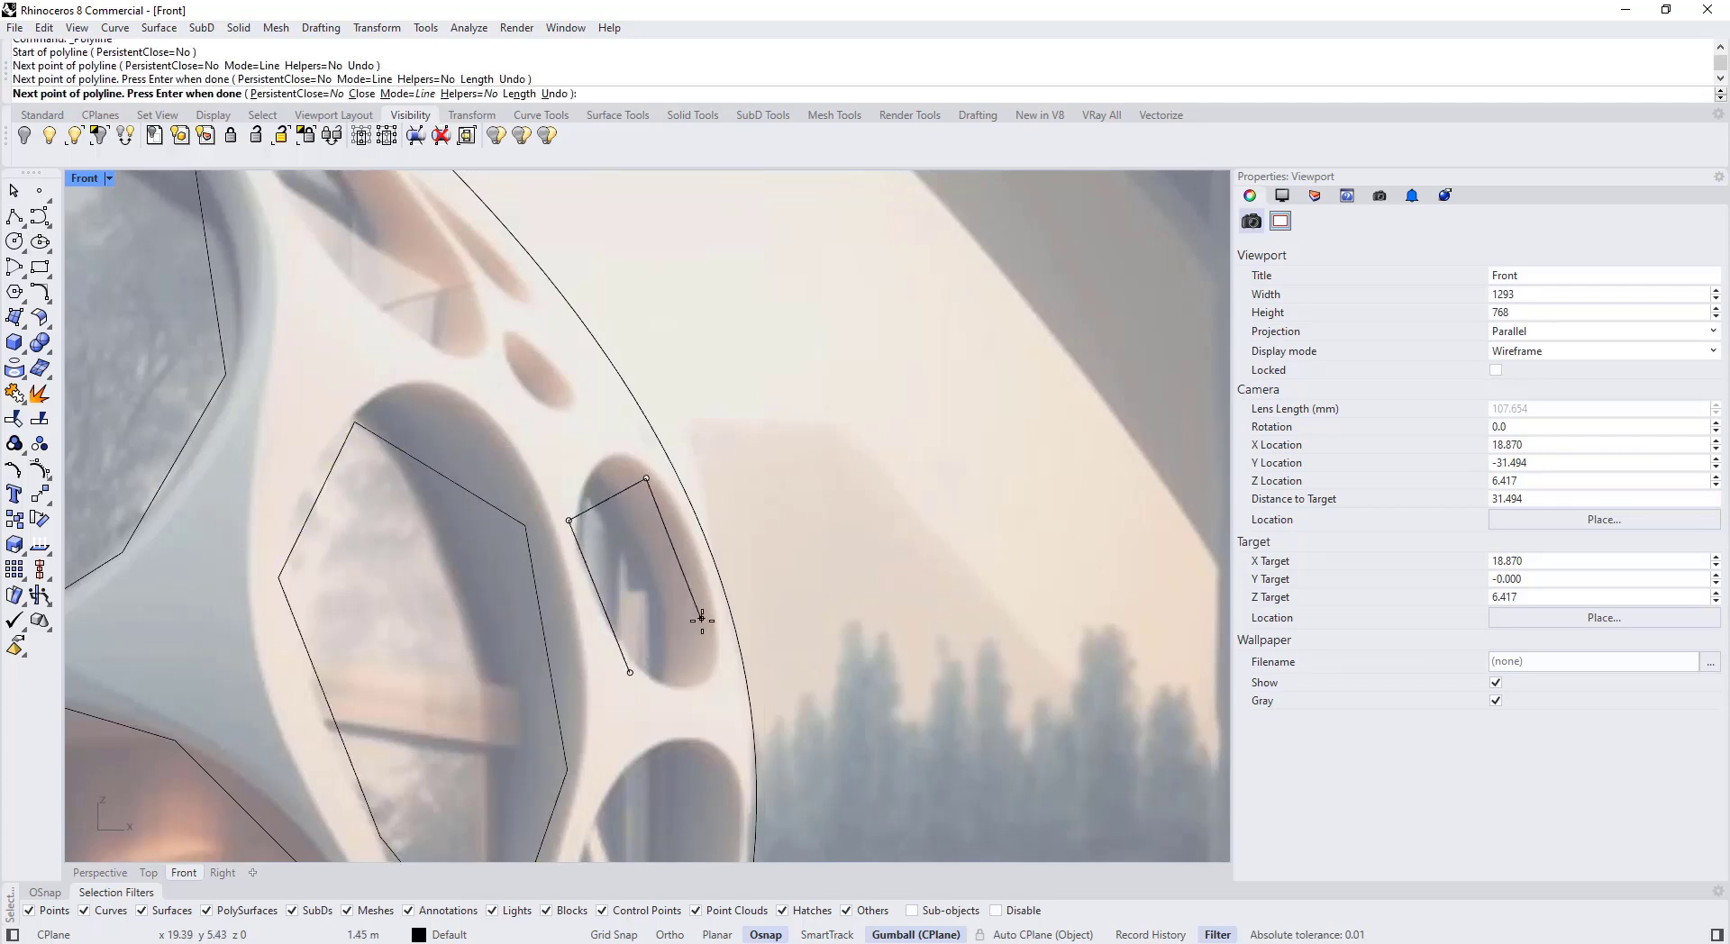
pyautogui.click(713, 633)
pyautogui.click(630, 672)
# Step: Trace the lower-right leg opening with an open four-segment polyline from the ground line to the silhouette curve
pyautogui.moveTo(642, 665); pyautogui.dragTo(601, 411, button='right')
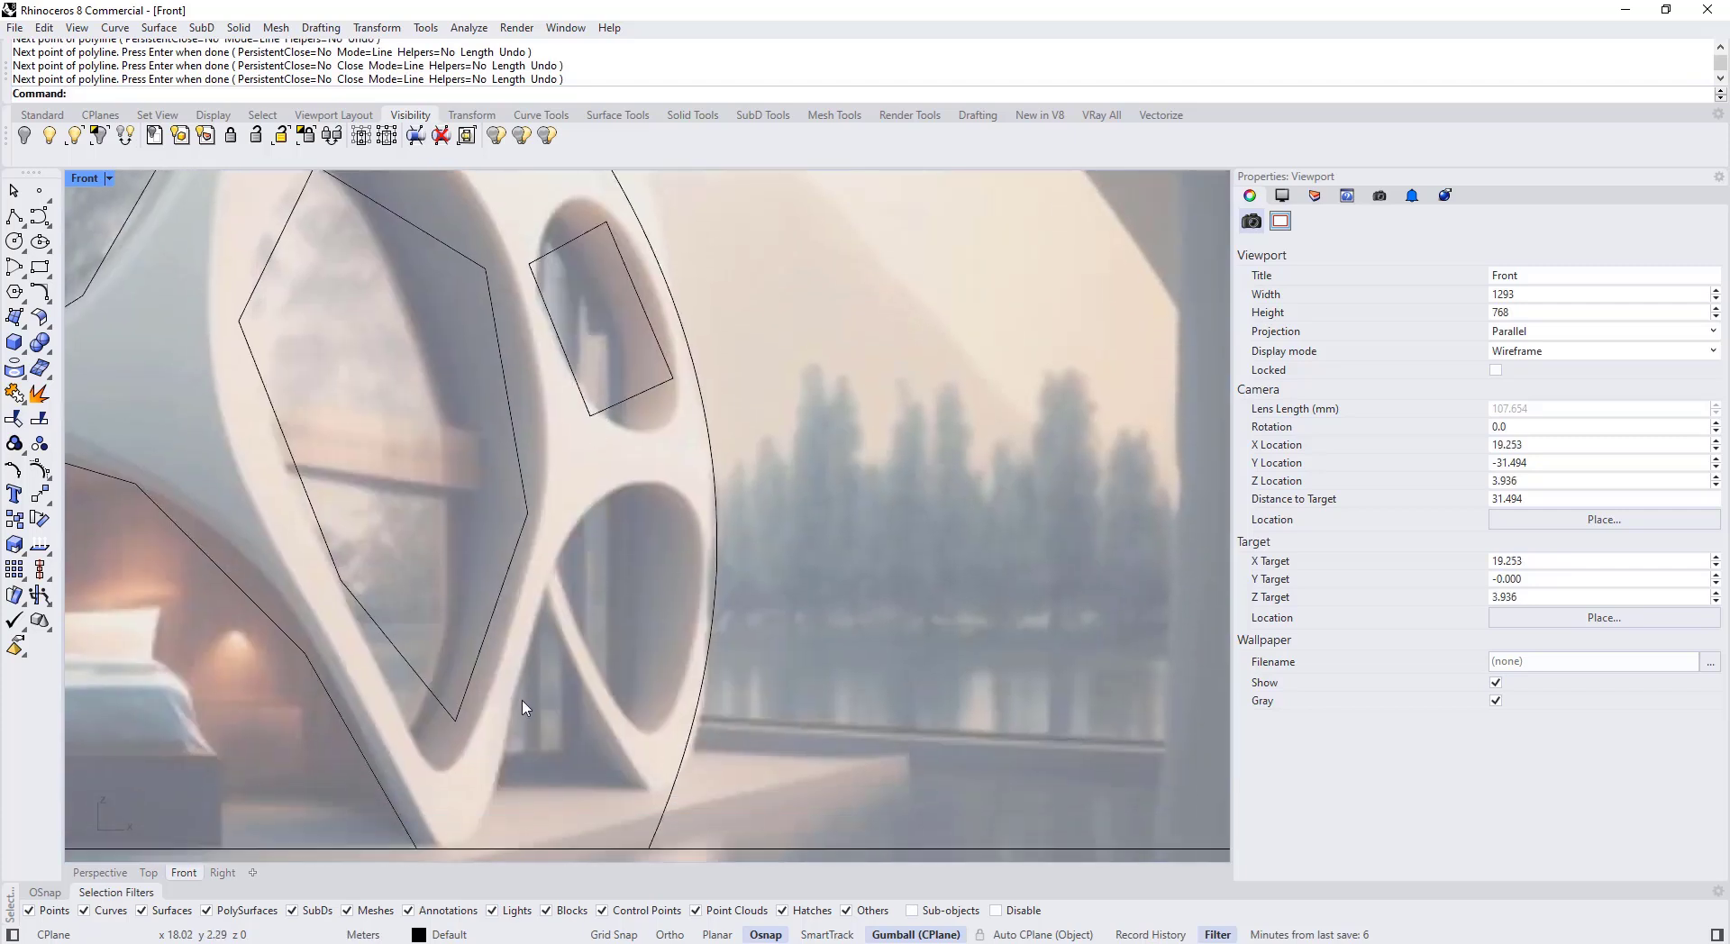
pyautogui.press('Return')
pyautogui.click(488, 847)
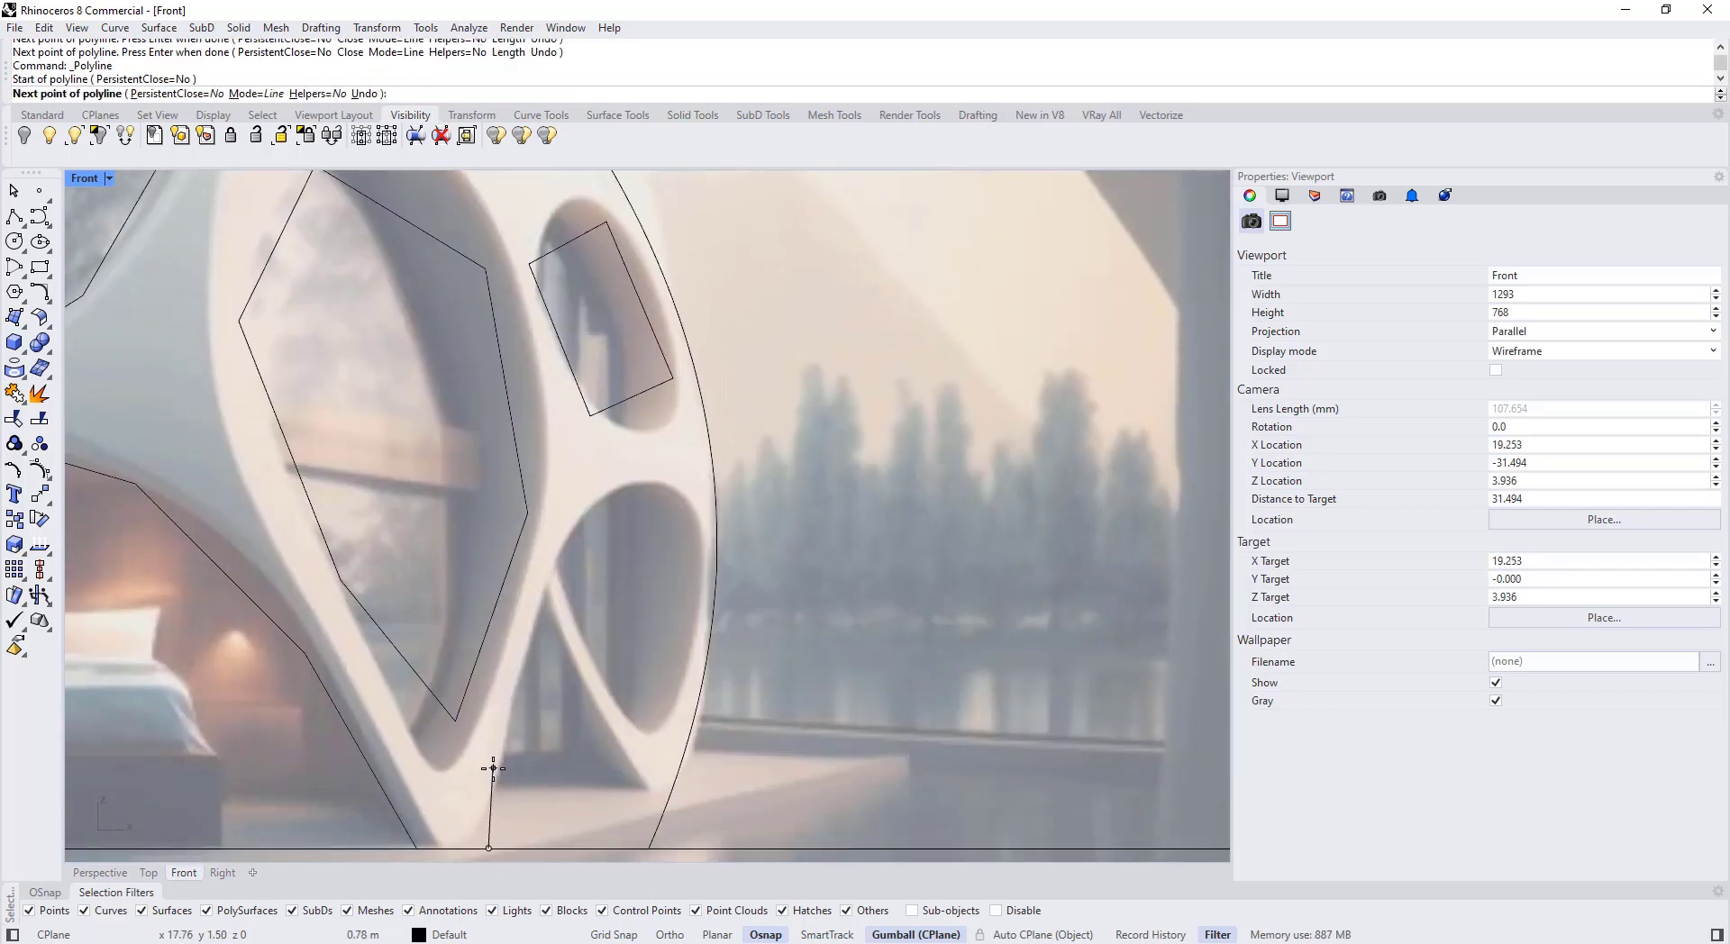
pyautogui.click(489, 772)
pyautogui.click(562, 544)
pyautogui.click(666, 489)
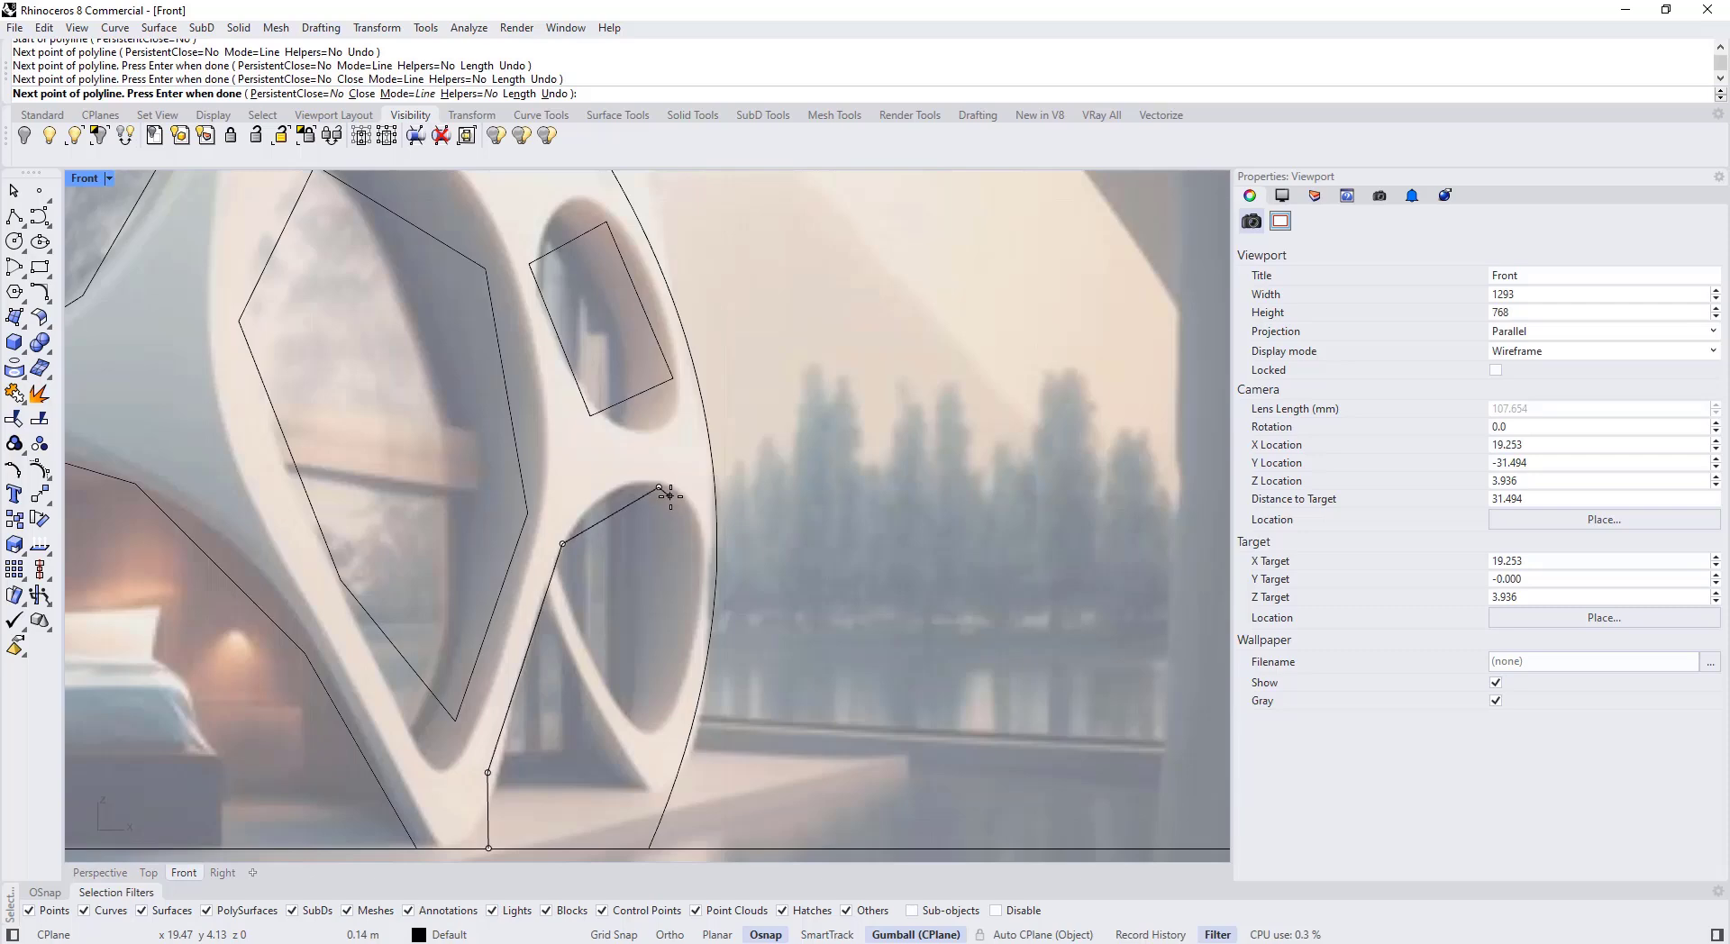
pyautogui.click(714, 482)
pyautogui.press('Return')
# Step: Adjust the leg opening polyline's intermediate vertices, raising the two upper ones and shifting the lowest one to fit the frame
pyautogui.click(674, 487)
pyautogui.click(667, 488)
pyautogui.moveTo(709, 454); pyautogui.dragTo(712, 442)
pyautogui.click(563, 545)
pyautogui.moveTo(606, 508); pyautogui.dragTo(622, 501)
pyautogui.click(487, 772)
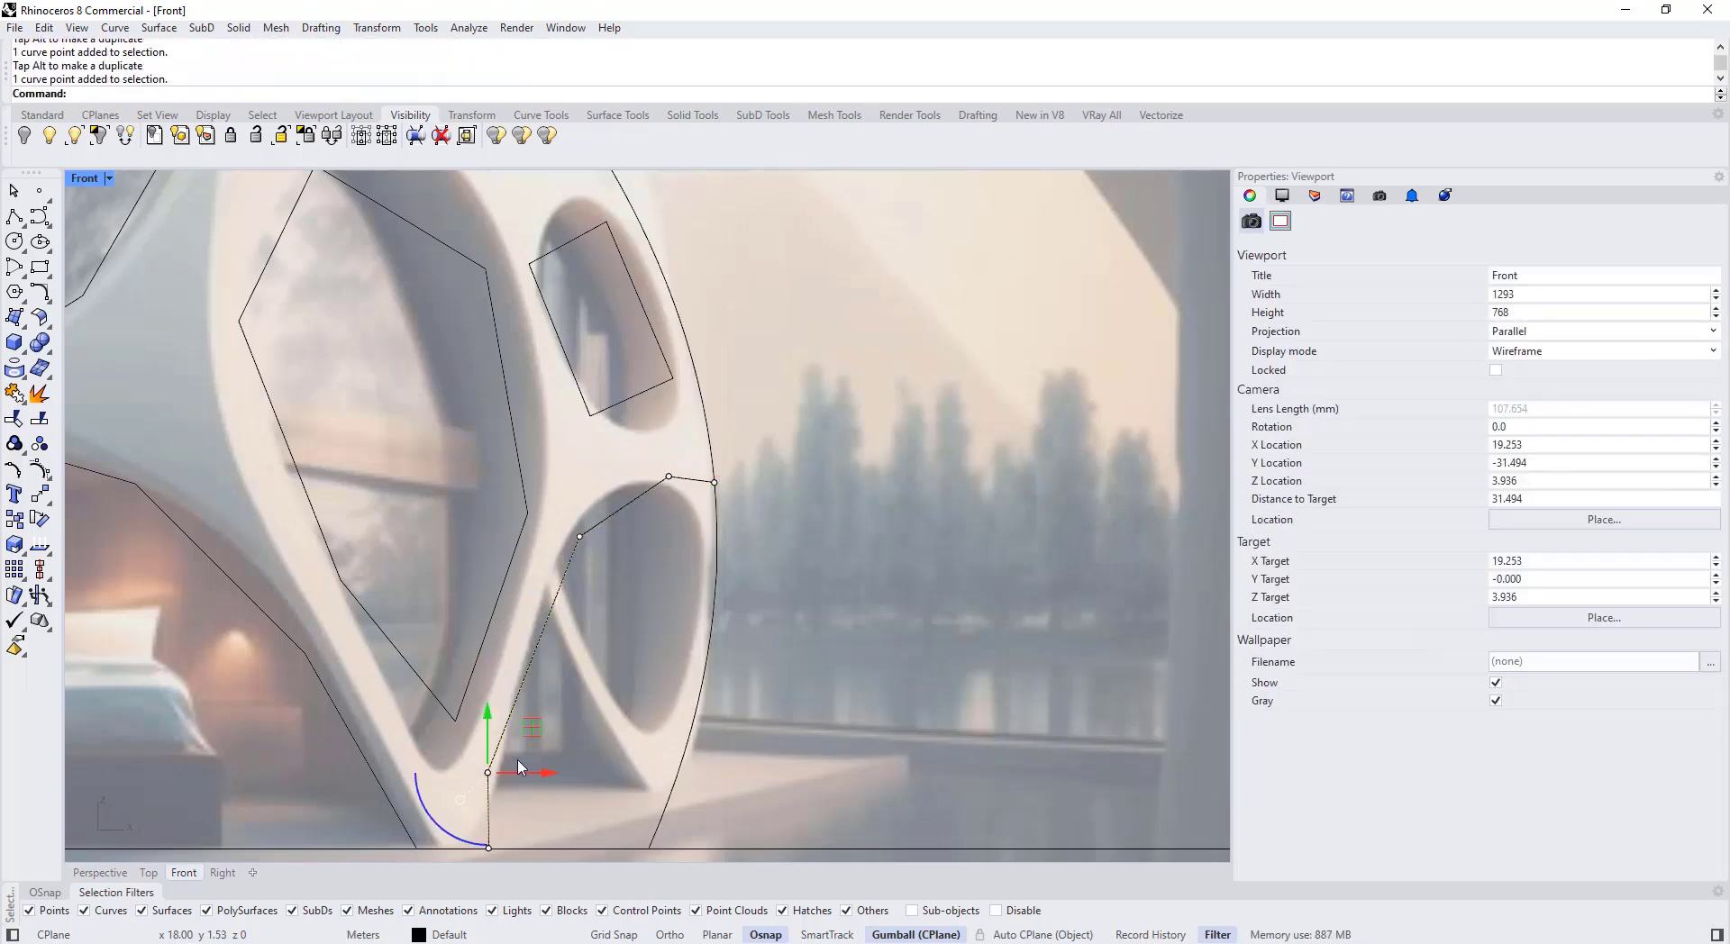
pyautogui.moveTo(525, 768); pyautogui.dragTo(536, 758)
pyautogui.moveTo(551, 721); pyautogui.dragTo(563, 624, button='right')
pyautogui.click(502, 752)
pyautogui.press('Escape')
# Step: Move the bottom vertex of the medium oval opening's outline slightly to the right
pyautogui.moveTo(683, 365); pyautogui.dragTo(588, 498, button='right')
pyautogui.click(505, 451)
pyautogui.moveTo(547, 413); pyautogui.dragTo(568, 406)
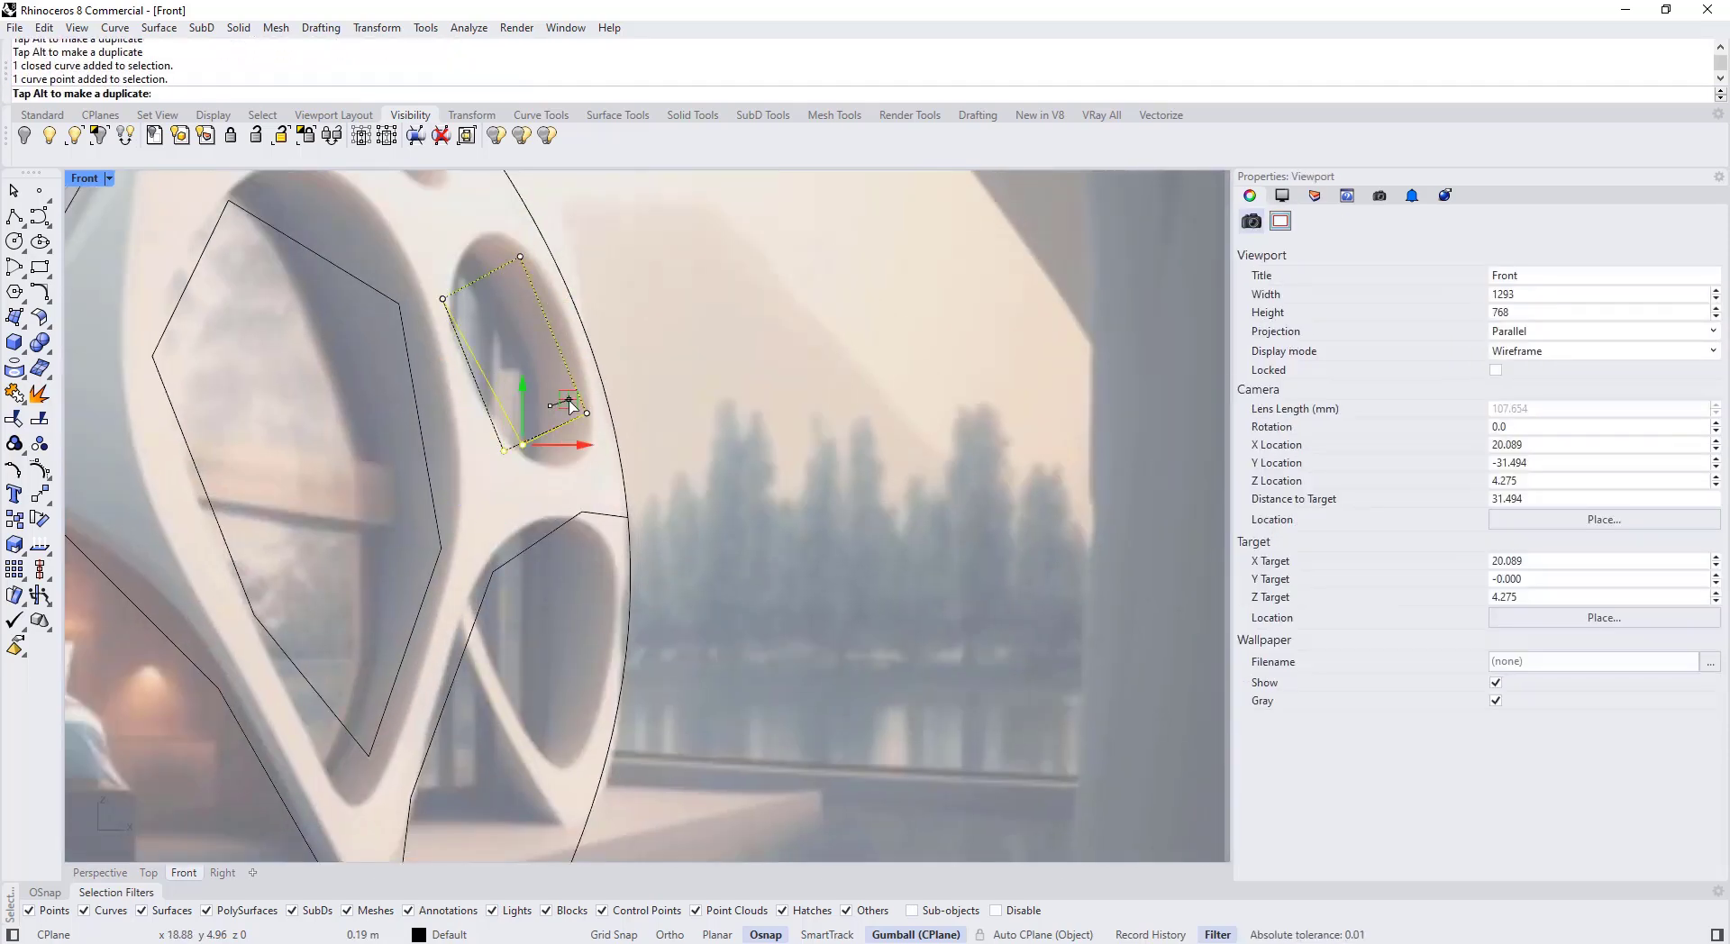
# Step: Draw a closed four-sided polyline around the small oval opening above the medium one
pyautogui.scroll(-5, 540, 486)
pyautogui.scroll(5, 436, 438)
pyautogui.rightClick(638, 618)
pyautogui.click(682, 642)
pyautogui.click(627, 594)
pyautogui.click(655, 549)
pyautogui.click(716, 604)
pyautogui.click(682, 641)
# Step: Draw a closed six-sided polyline around the elongated upper-right opening between the central window and the silhouette curve
pyautogui.moveTo(587, 513); pyautogui.dragTo(606, 598, button='right')
pyautogui.rightClick(607, 598)
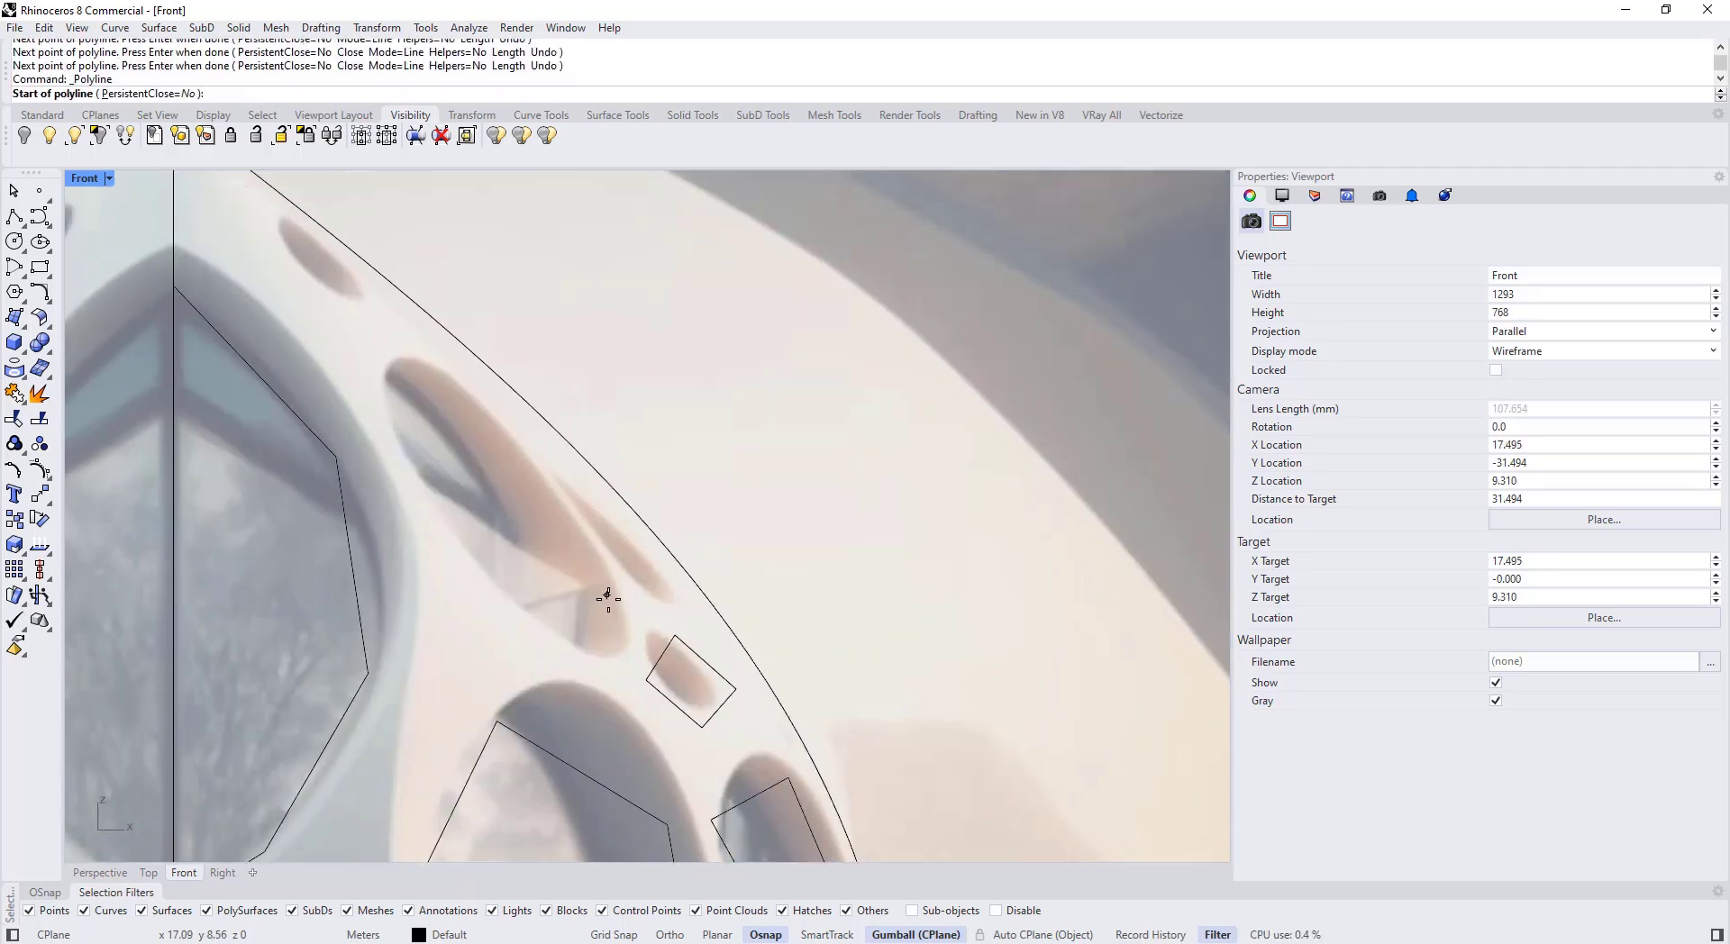
pyautogui.click(627, 607)
pyautogui.click(573, 641)
pyautogui.click(484, 617)
pyautogui.click(408, 360)
pyautogui.click(552, 473)
pyautogui.click(626, 608)
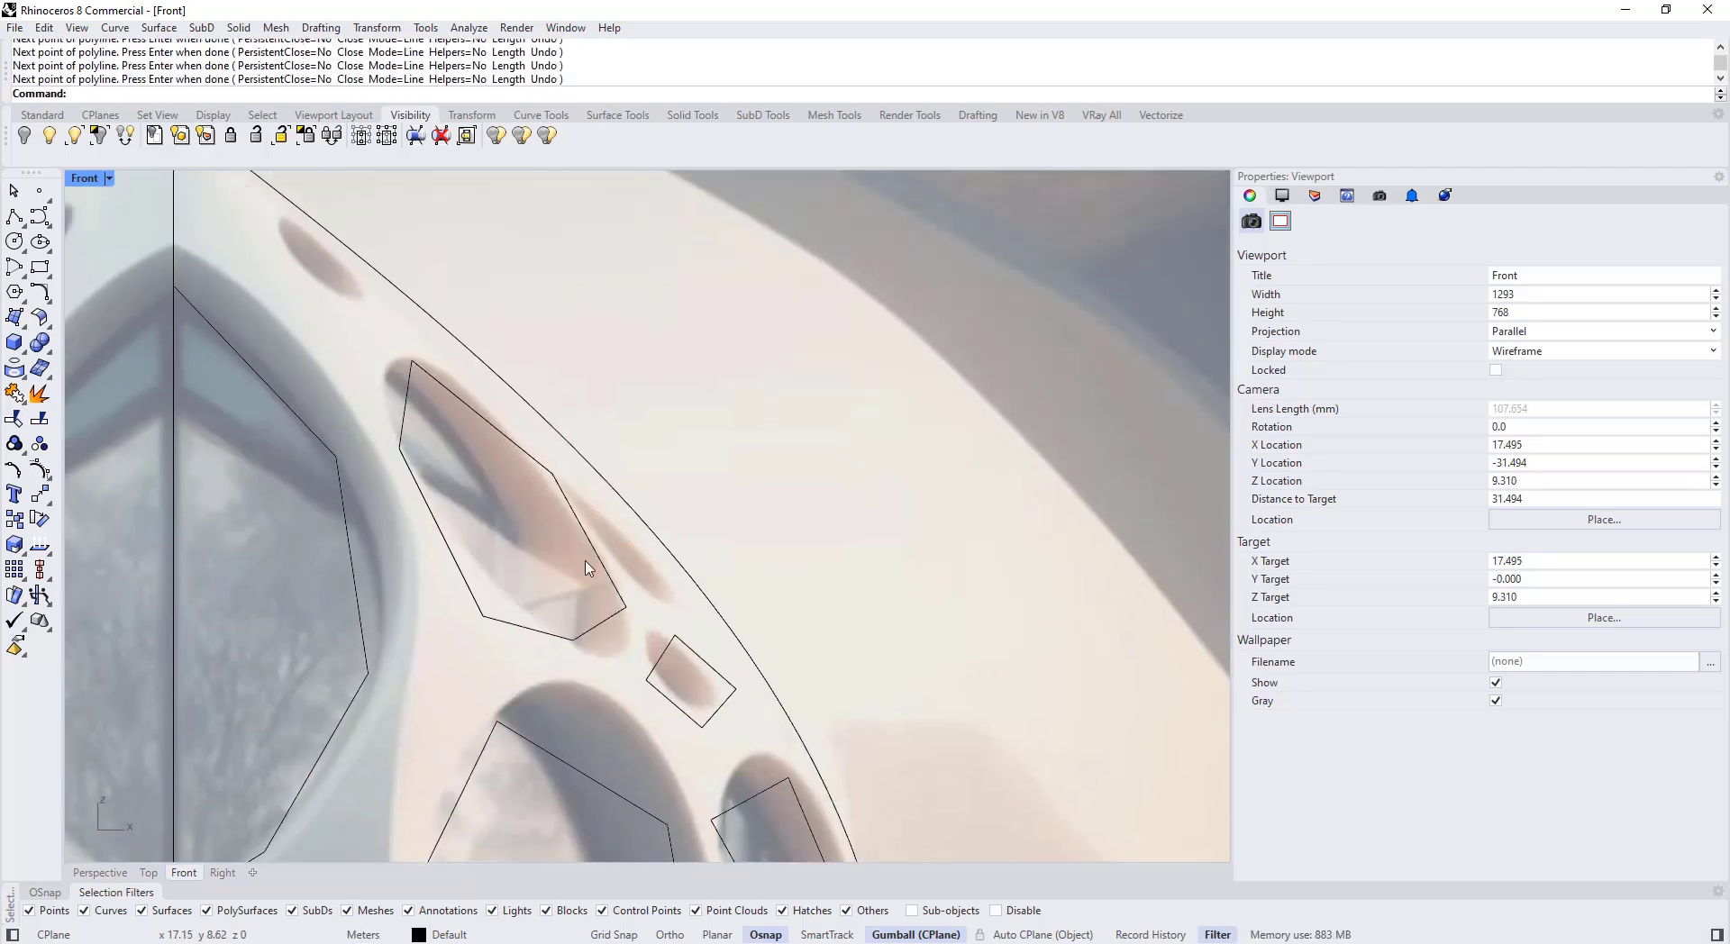
# Step: Draw a closed four-sided polyline around the topmost small oval opening near the building's apex
pyautogui.moveTo(540, 504); pyautogui.dragTo(676, 632, button='right')
pyautogui.rightClick(541, 468)
pyautogui.click(498, 414)
pyautogui.click(475, 461)
# Step: Review the traced opening outlines against the reference picture from the apex down to the ground line
pyautogui.scroll(-6, 499, 413)
pyautogui.moveTo(514, 478); pyautogui.dragTo(556, 526, button='right')
pyautogui.moveTo(556, 431); pyautogui.dragTo(544, 484, button='right')
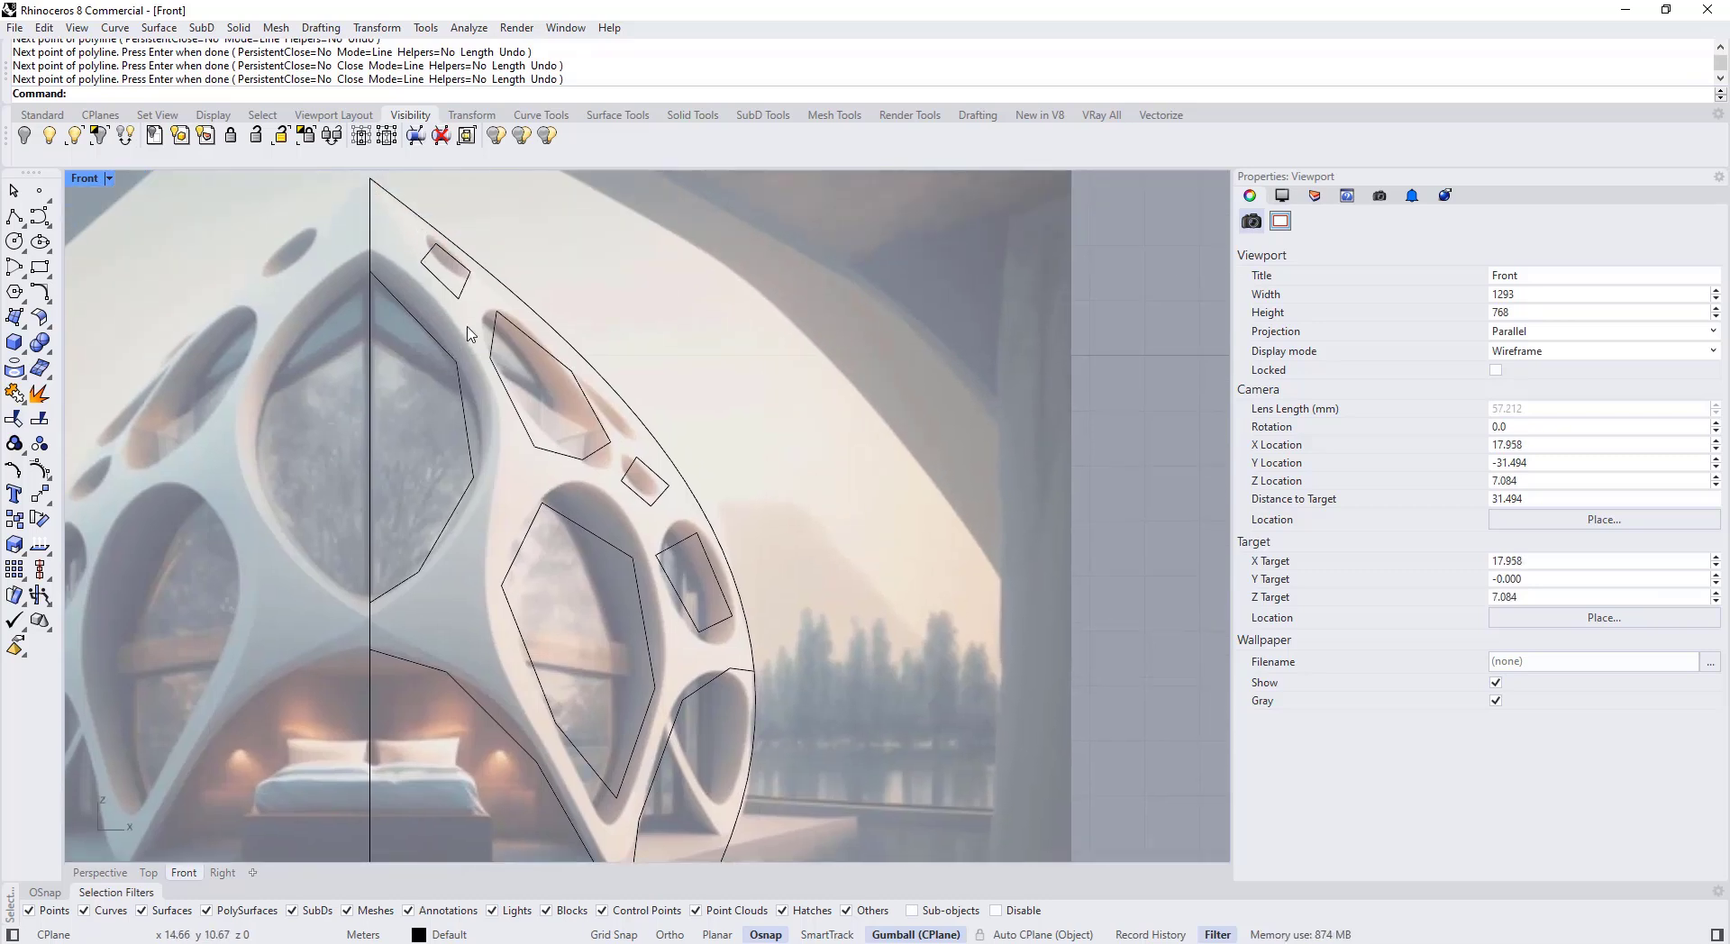
pyautogui.moveTo(635, 599); pyautogui.dragTo(600, 529, button='right')
pyautogui.press('Left')
pyautogui.press('Up')
pyautogui.press('Up')
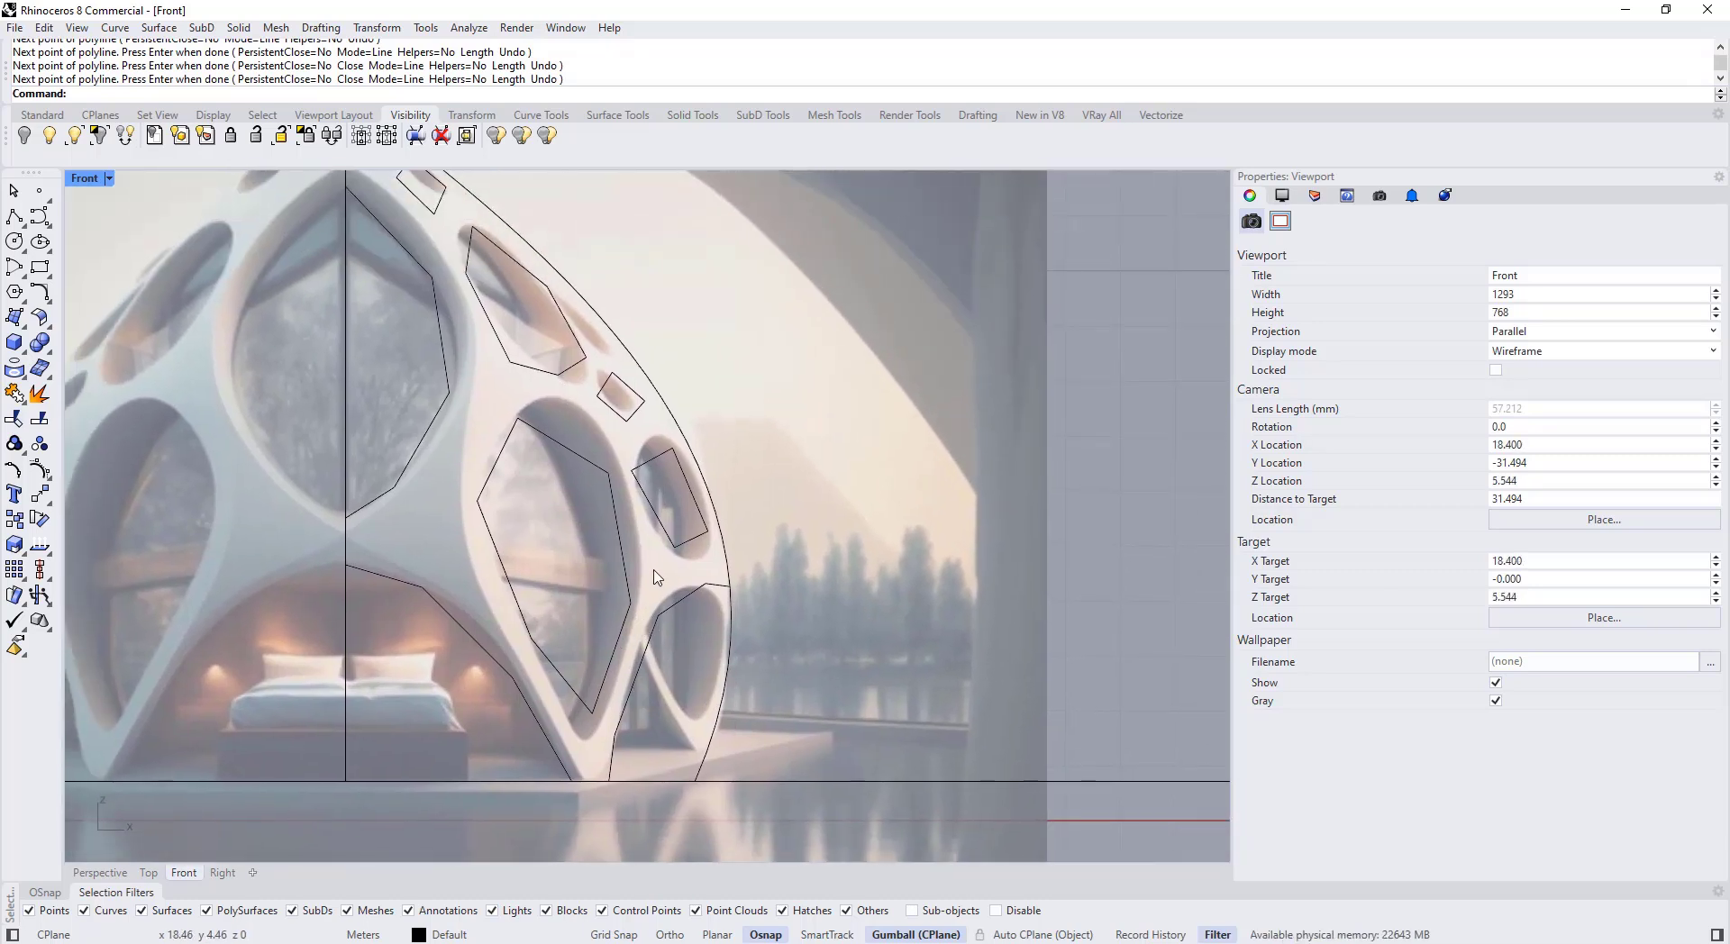
pyautogui.click(457, 618)
pyautogui.press('Escape')
# Step: Bring up the SubD modelling tools and frame the traced right half of the building
pyautogui.click(762, 116)
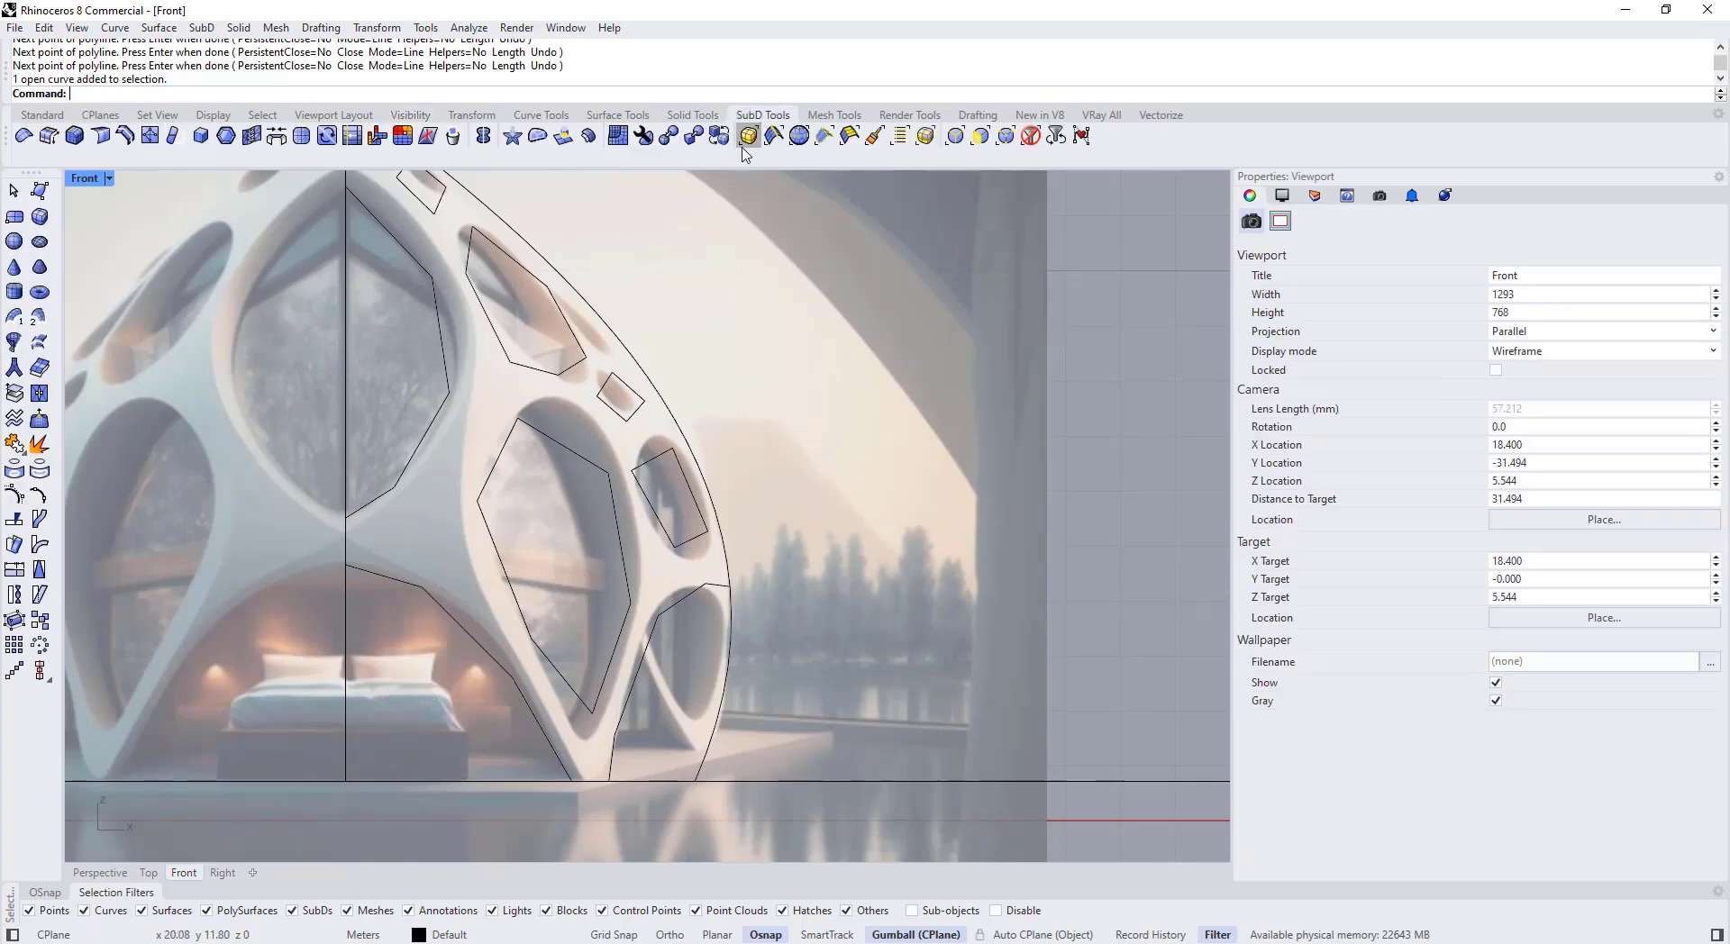
pyautogui.scroll(-2, 615, 451)
pyautogui.moveTo(627, 464); pyautogui.dragTo(660, 562, button='right')
pyautogui.scroll(2, 707, 564)
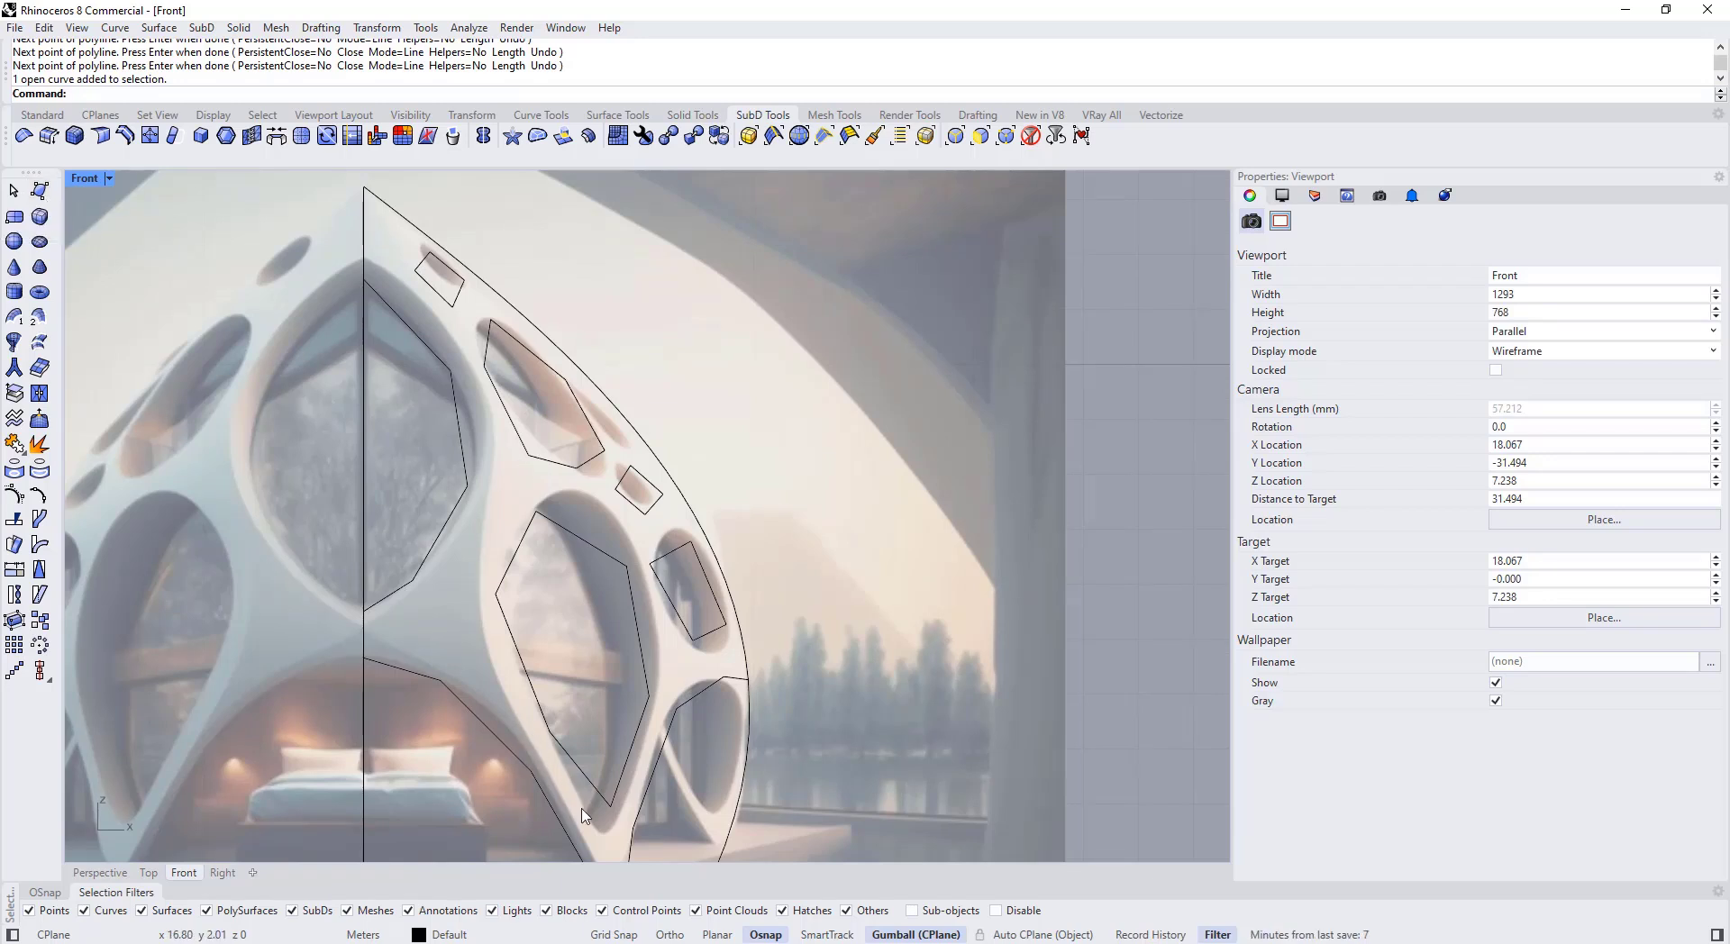
# Step: Offset the central window outline and the elongated upper-right opening outline inward by 0.15 m
pyautogui.click(458, 501)
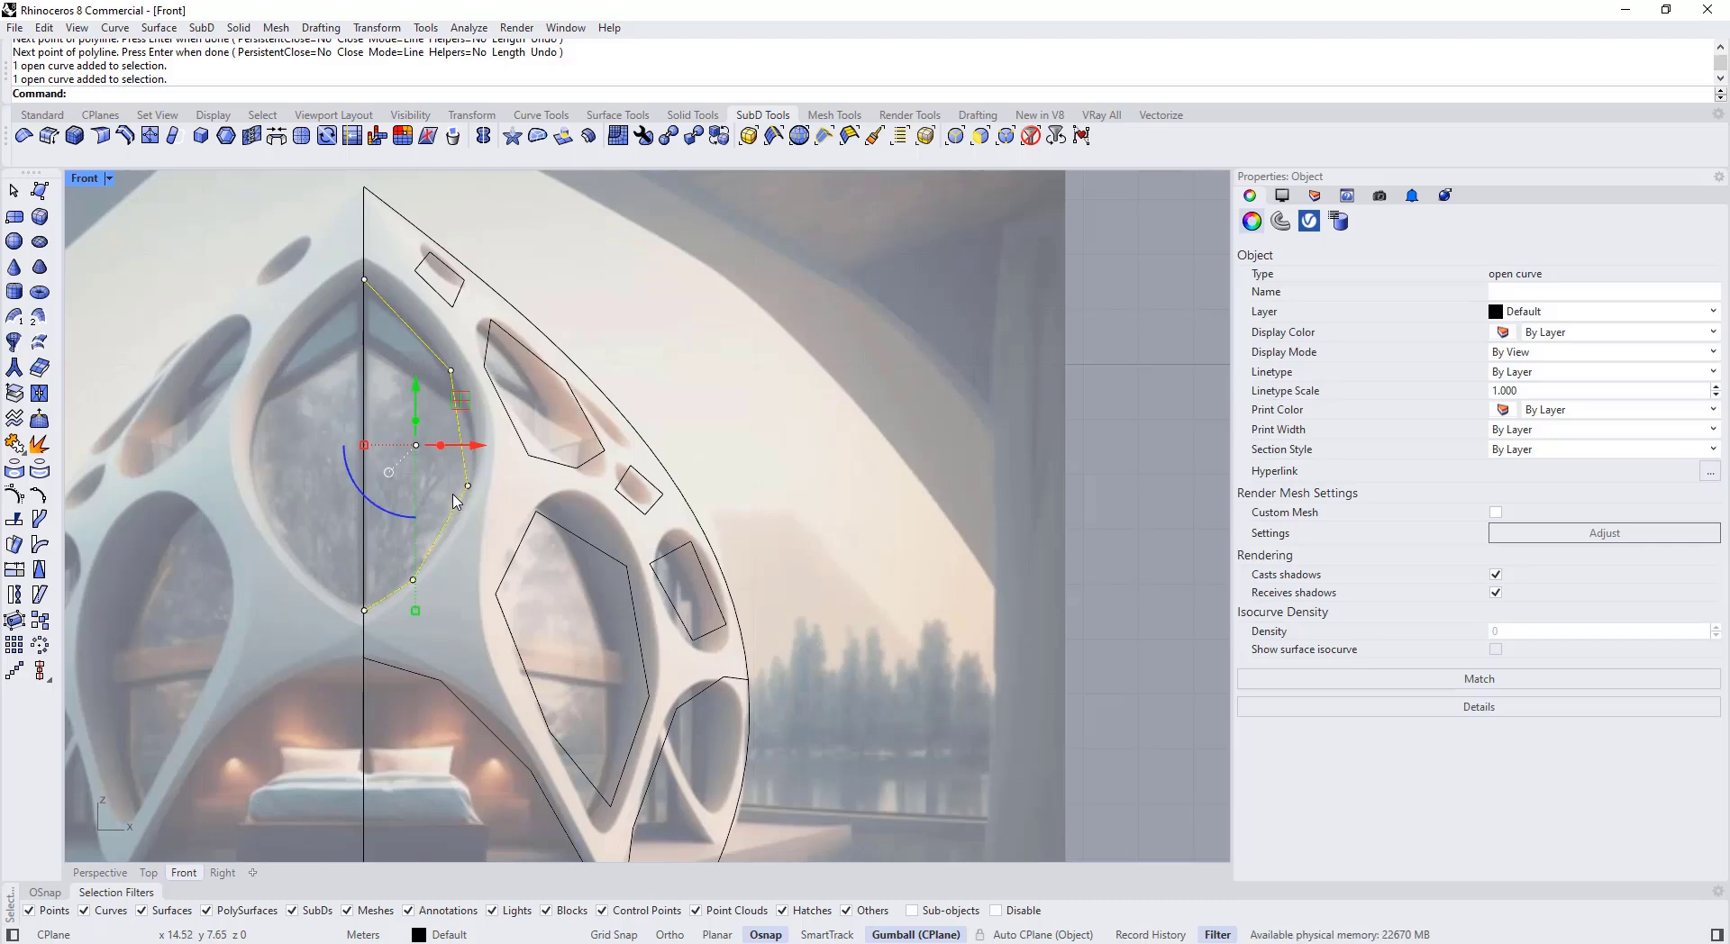
pyautogui.click(498, 529)
pyautogui.click(455, 516)
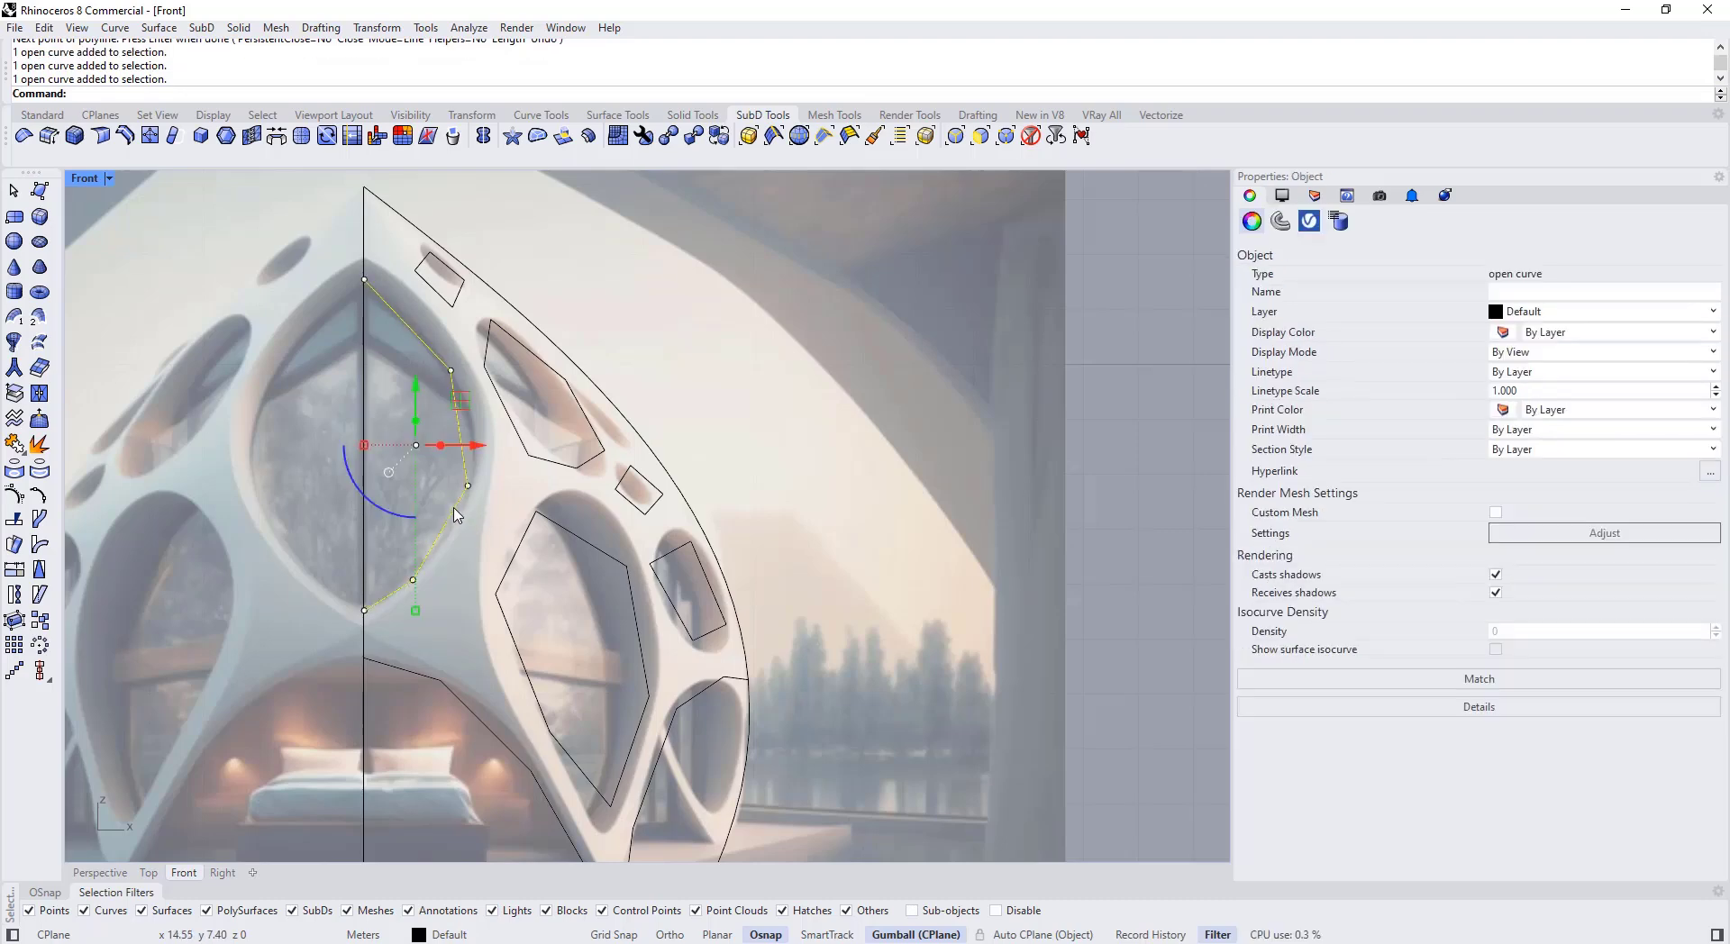
pyautogui.press('Return')
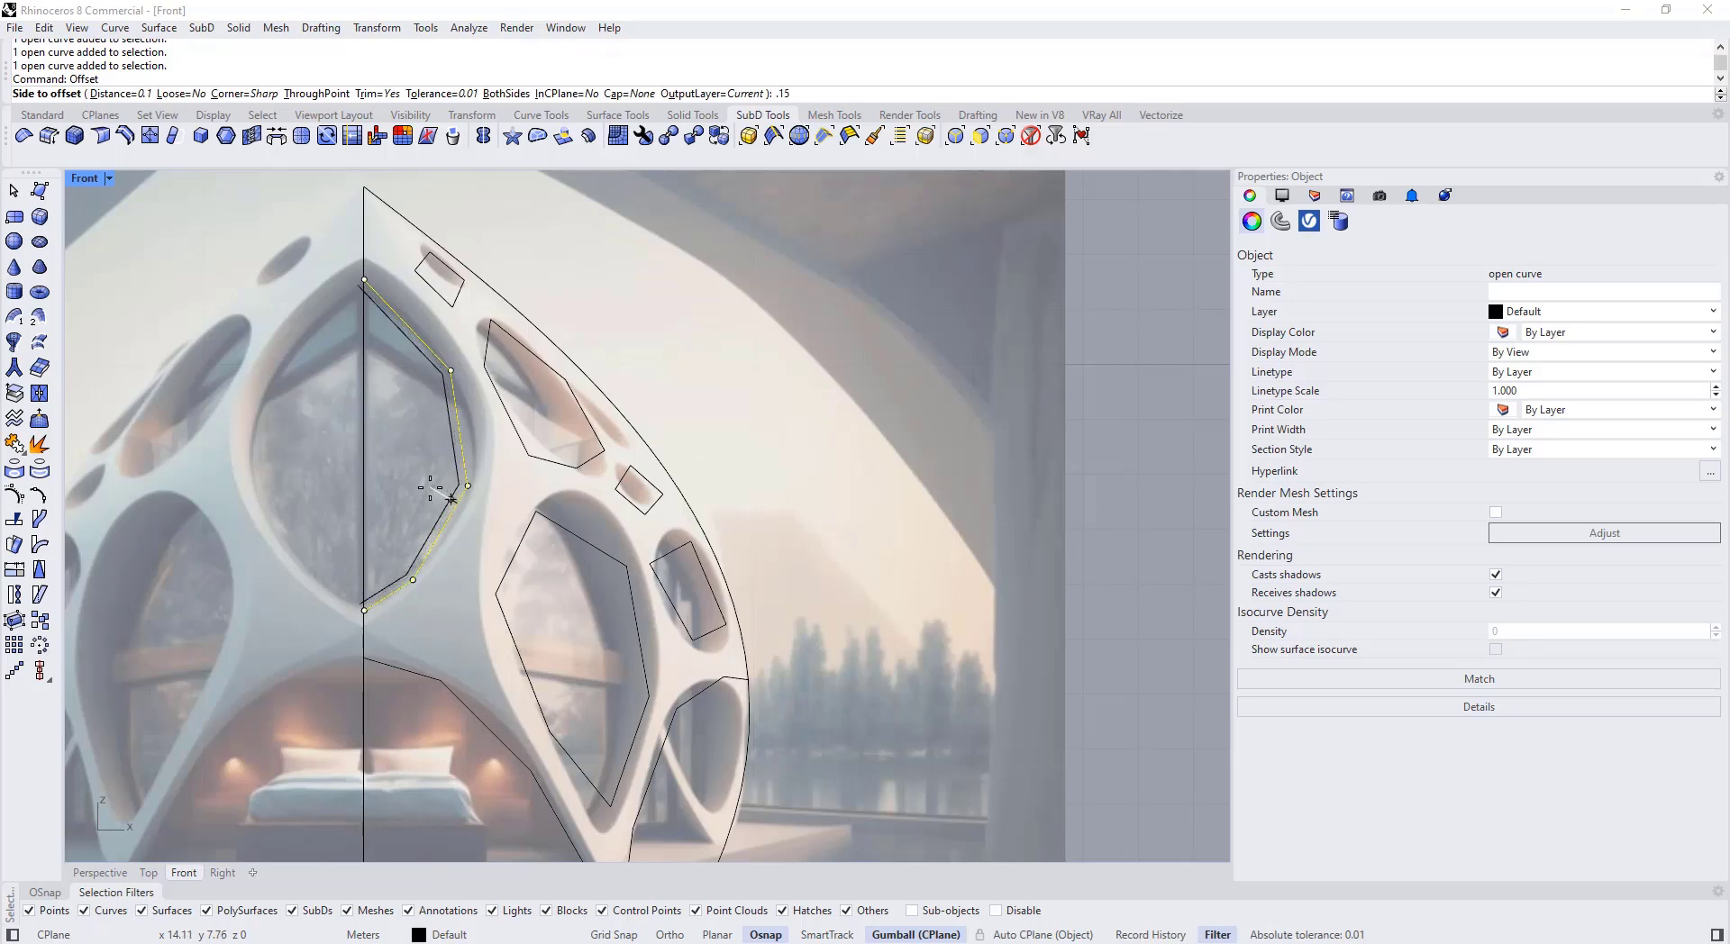
pyautogui.press('Return')
pyautogui.click(429, 487)
pyautogui.click(512, 427)
pyautogui.press('Return')
pyautogui.click(526, 410)
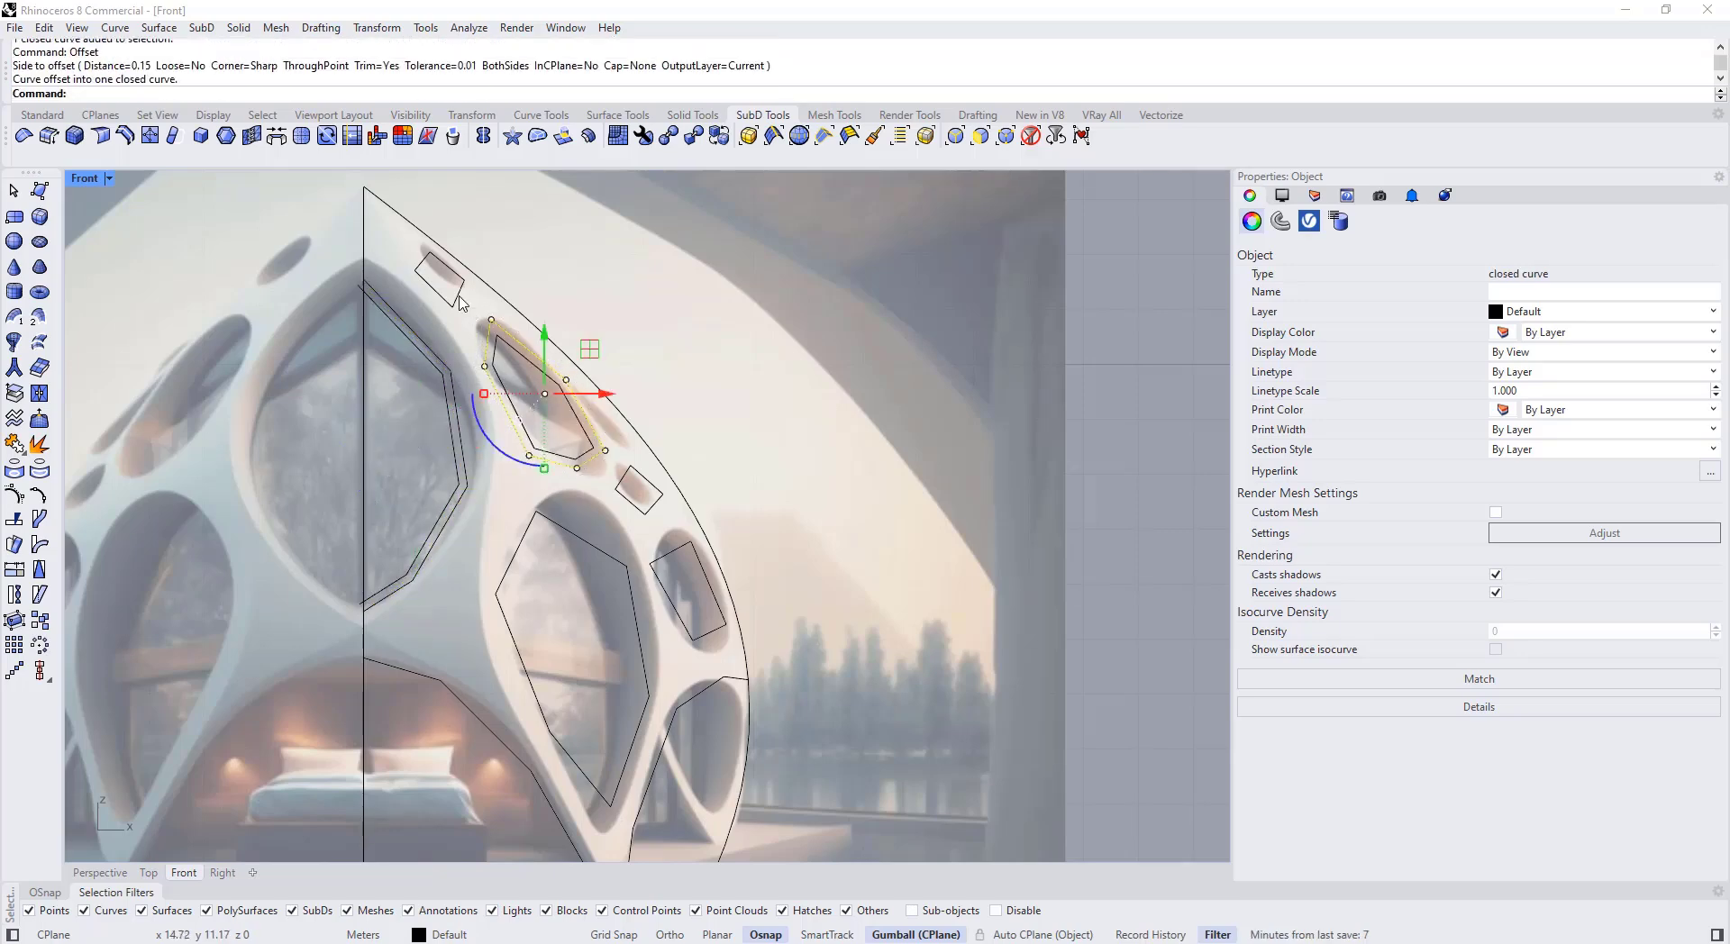
# Step: Offset the two small four-sided opening outlines along the silhouette inward by 0.05 m
pyautogui.click(459, 300)
pyautogui.press('Return')
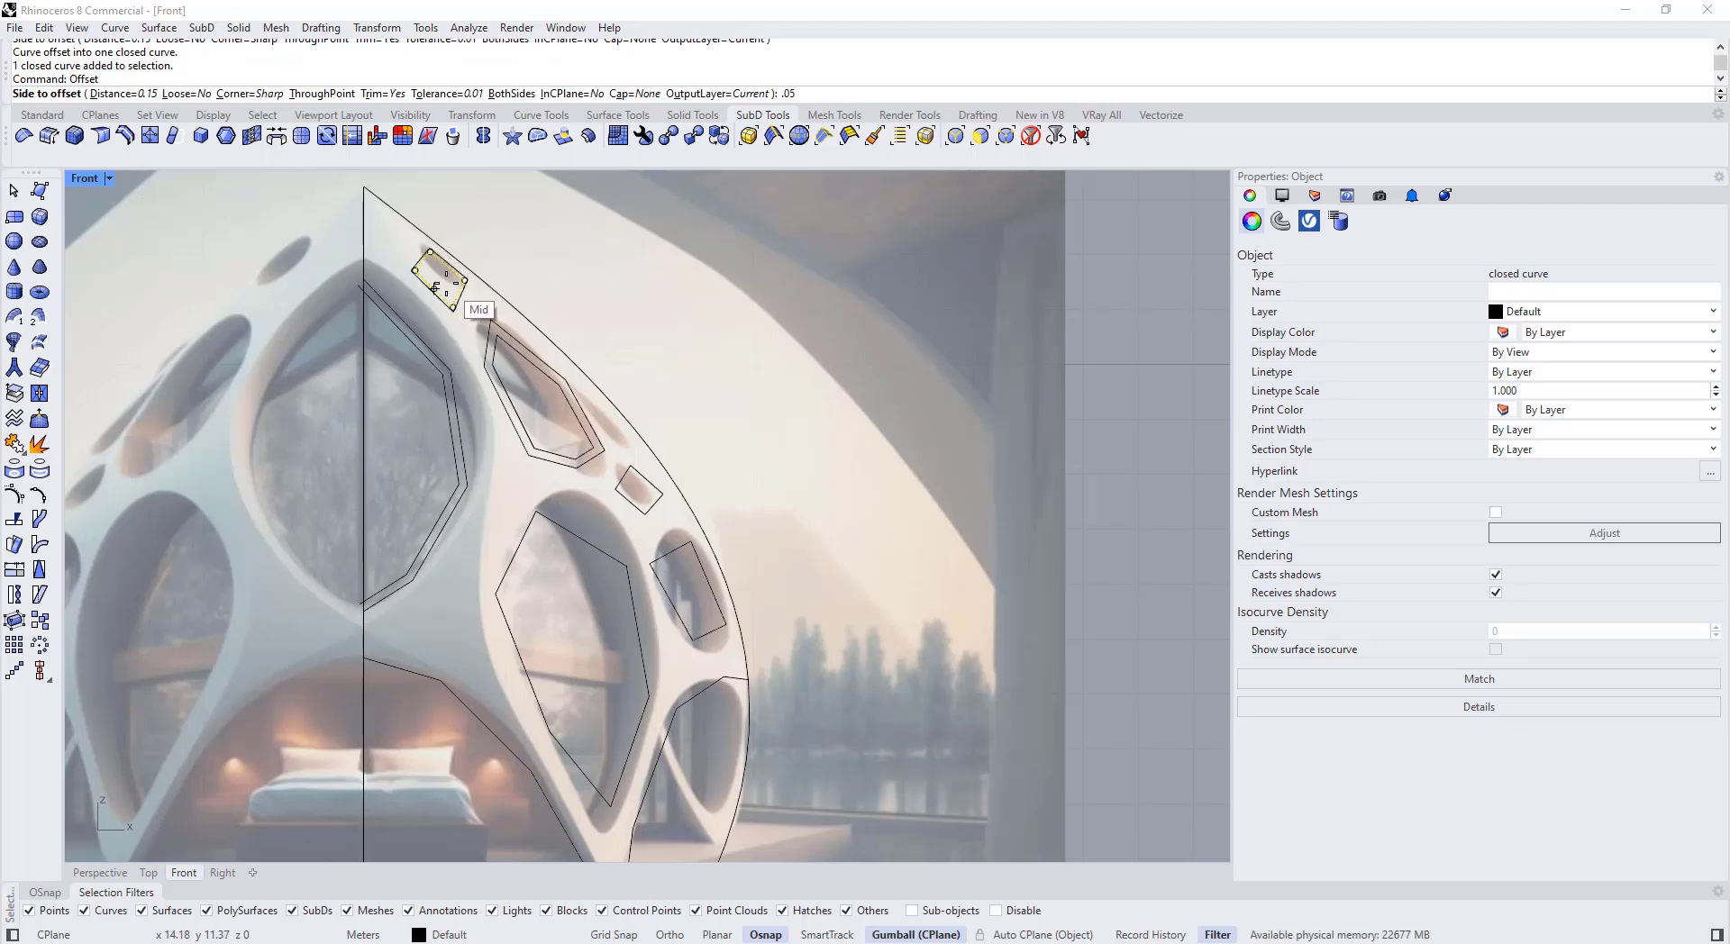
pyautogui.scroll(9, 442, 283)
pyautogui.click(436, 281)
pyautogui.scroll(-9, 436, 282)
pyautogui.click(456, 333)
pyautogui.scroll(6, 644, 494)
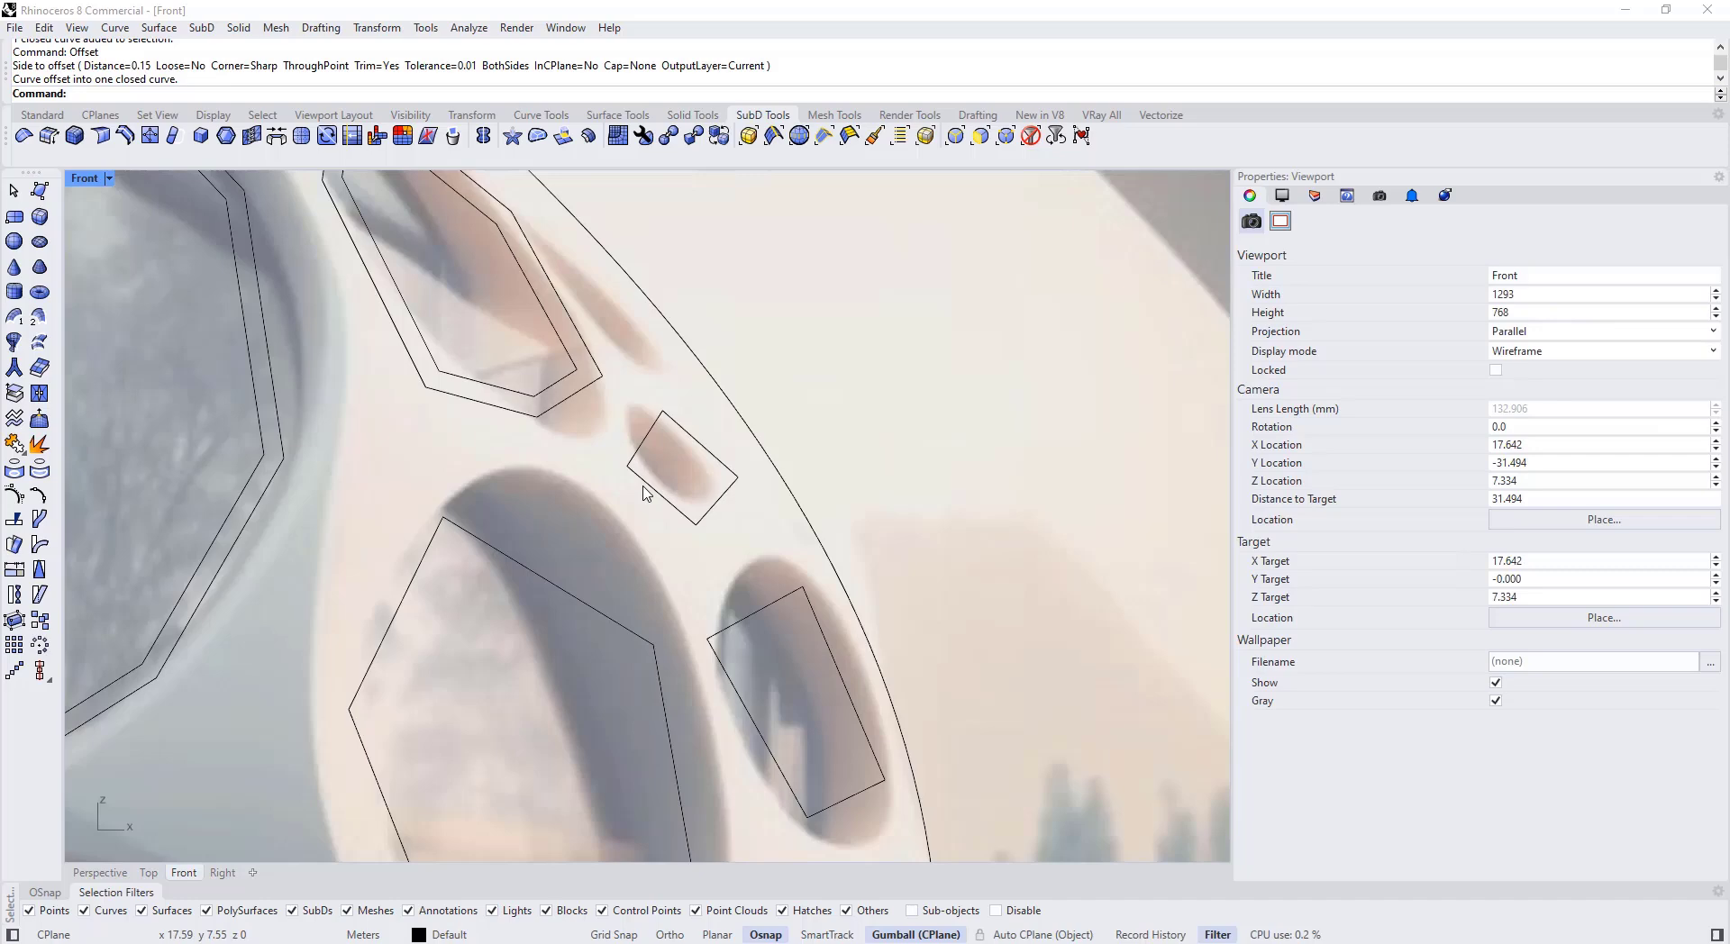
pyautogui.click(651, 488)
pyautogui.press('Return')
pyautogui.write('.05')
pyautogui.press('Return')
pyautogui.click(667, 465)
# Step: Offset the four-sided outline of the oval opening beside the large right window inward by 0.1 m
pyautogui.moveTo(724, 650); pyautogui.dragTo(677, 411, button='right')
pyautogui.click(685, 548)
pyautogui.press('Return')
pyautogui.press('Return')
pyautogui.click(697, 546)
# Step: Offset the large right window's closed outline inward by 0.15 m
pyautogui.scroll(-4, 681, 460)
pyautogui.click(658, 402)
pyautogui.press('Return')
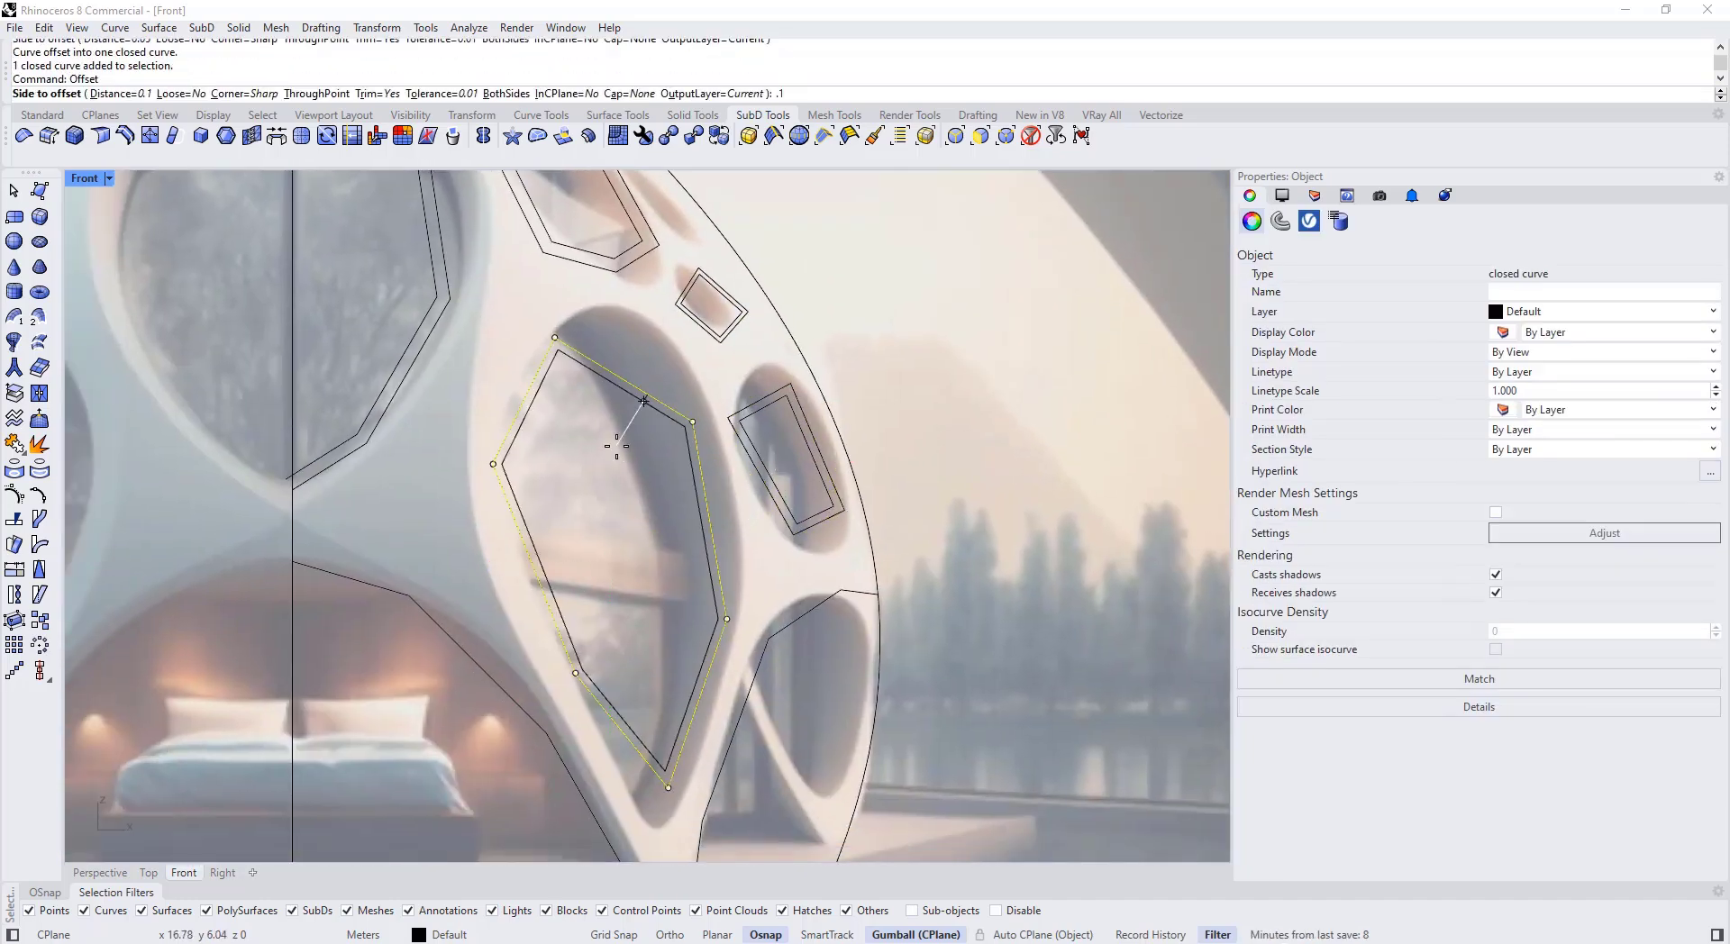
pyautogui.click(616, 447)
# Step: Offset the bedroom arch polyline and the lower-right opening's open polyline inward by 0.15 m
pyautogui.scroll(-6, 617, 449)
pyautogui.scroll(2, 424, 604)
pyautogui.click(537, 482)
pyautogui.press('Return')
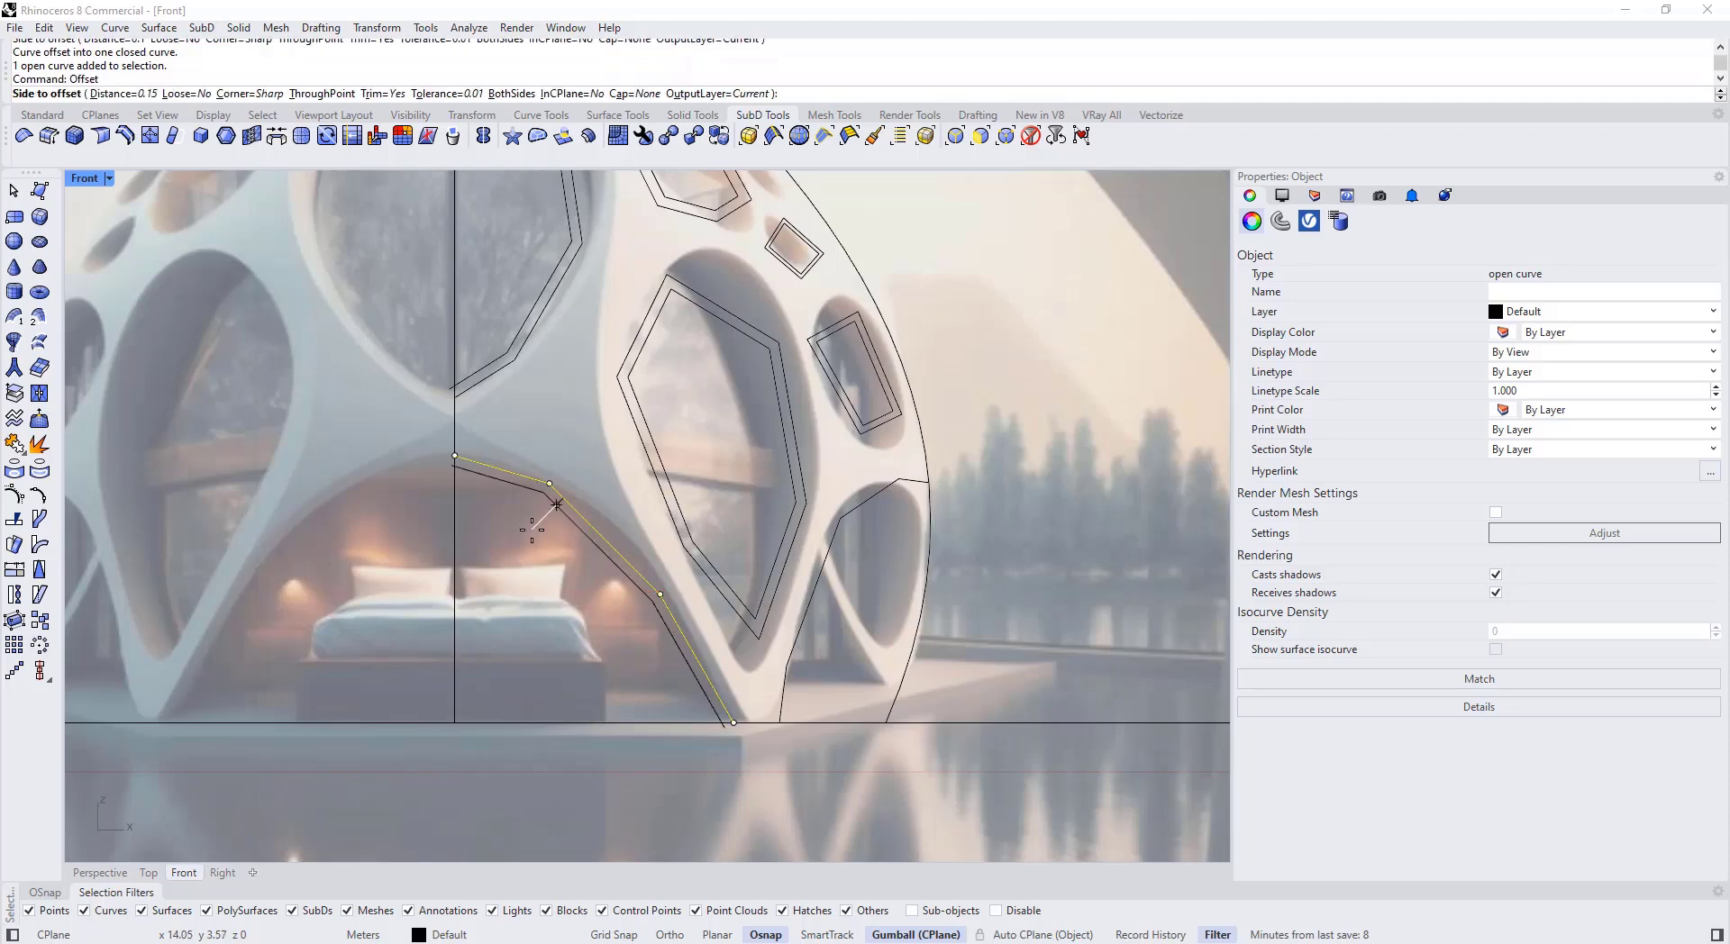
pyautogui.click(532, 530)
pyautogui.press('Escape')
pyautogui.scroll(-3, 704, 478)
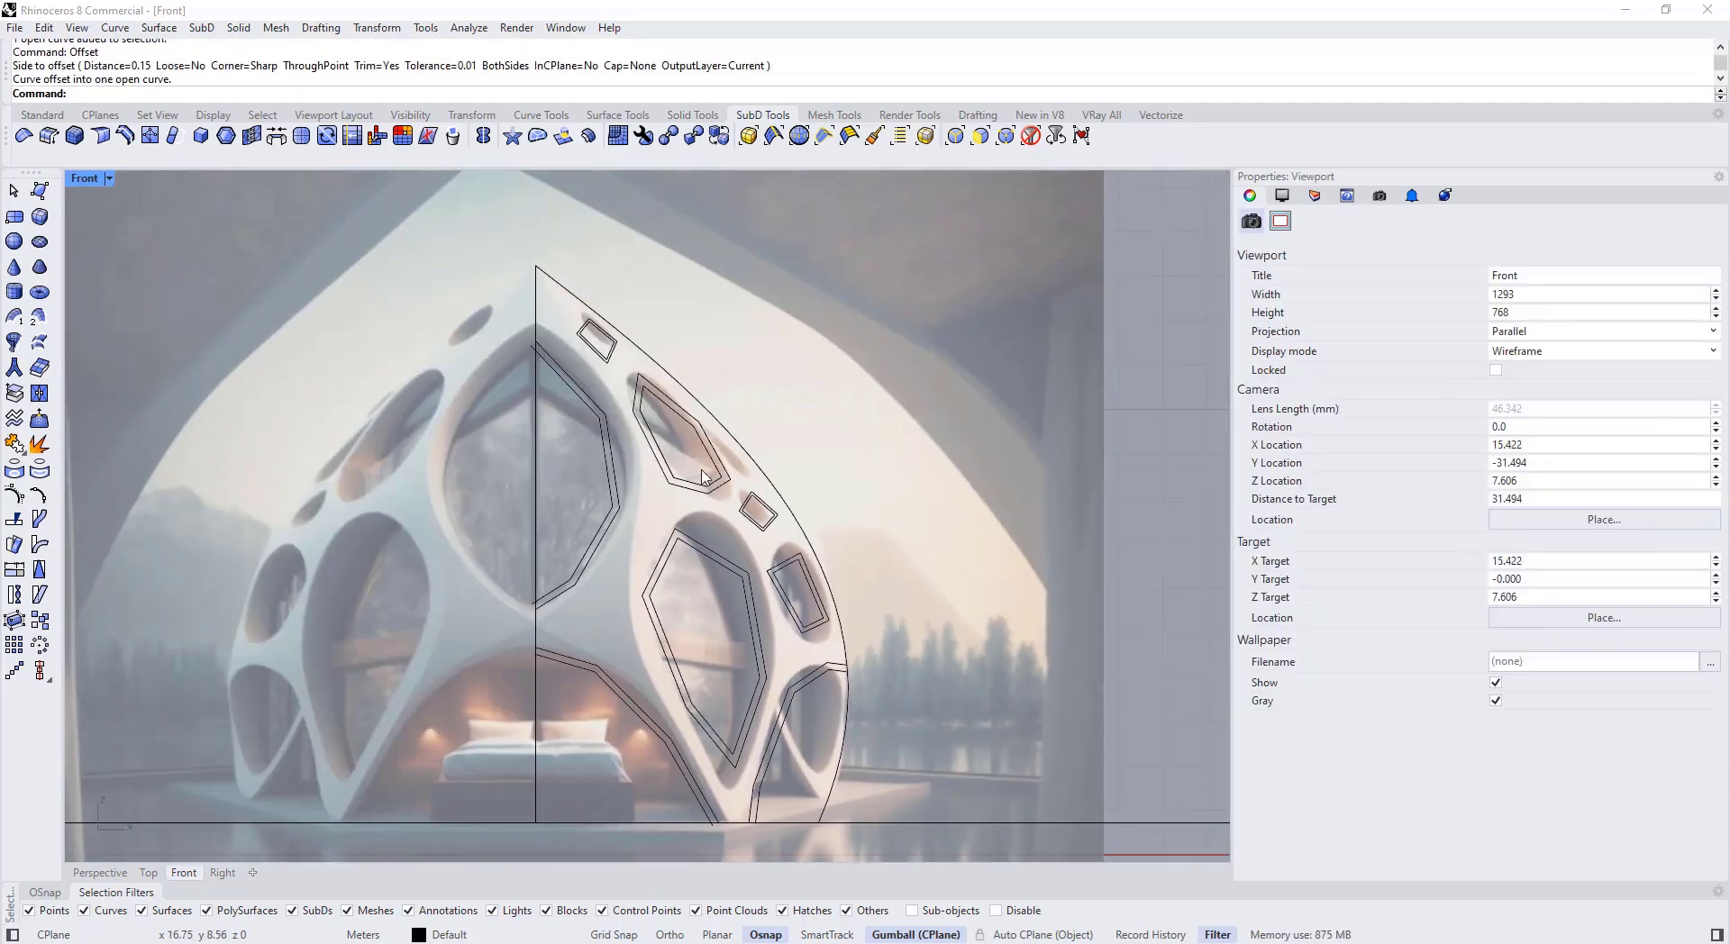
# Step: Extend the upper end of the lower-right opening's inner polyline to the silhouette curve
pyautogui.scroll(2, 536, 374)
pyautogui.scroll(-4, 491, 514)
pyautogui.scroll(6, 613, 455)
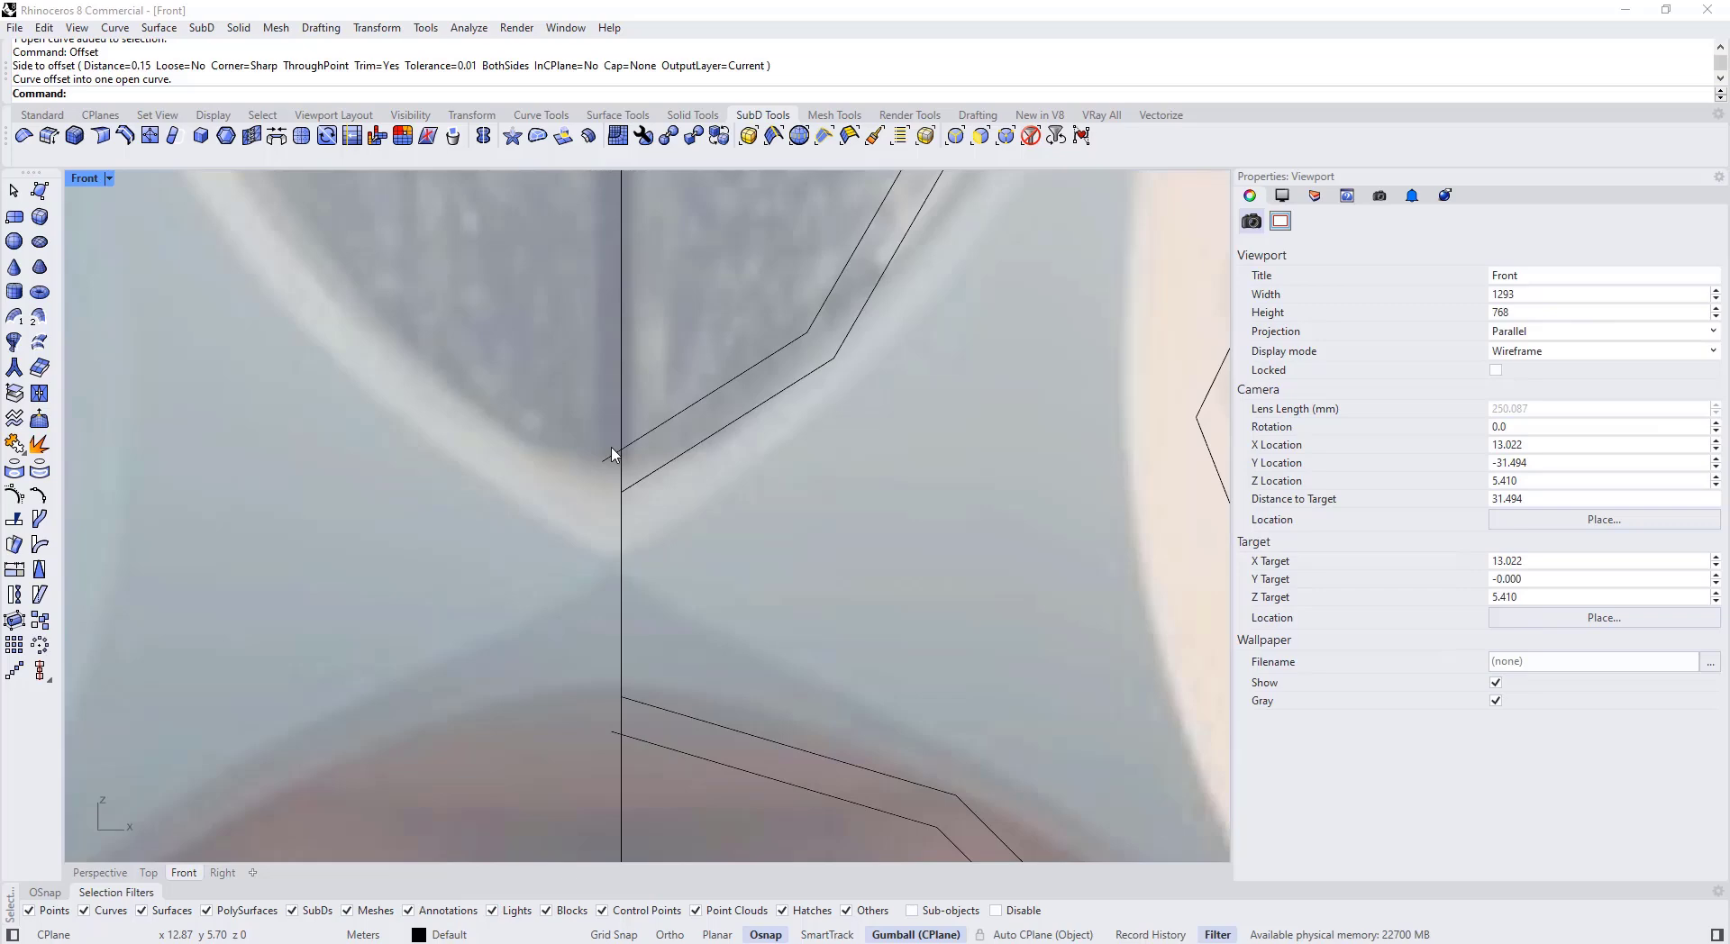
pyautogui.scroll(-5, 621, 586)
pyautogui.scroll(7, 935, 470)
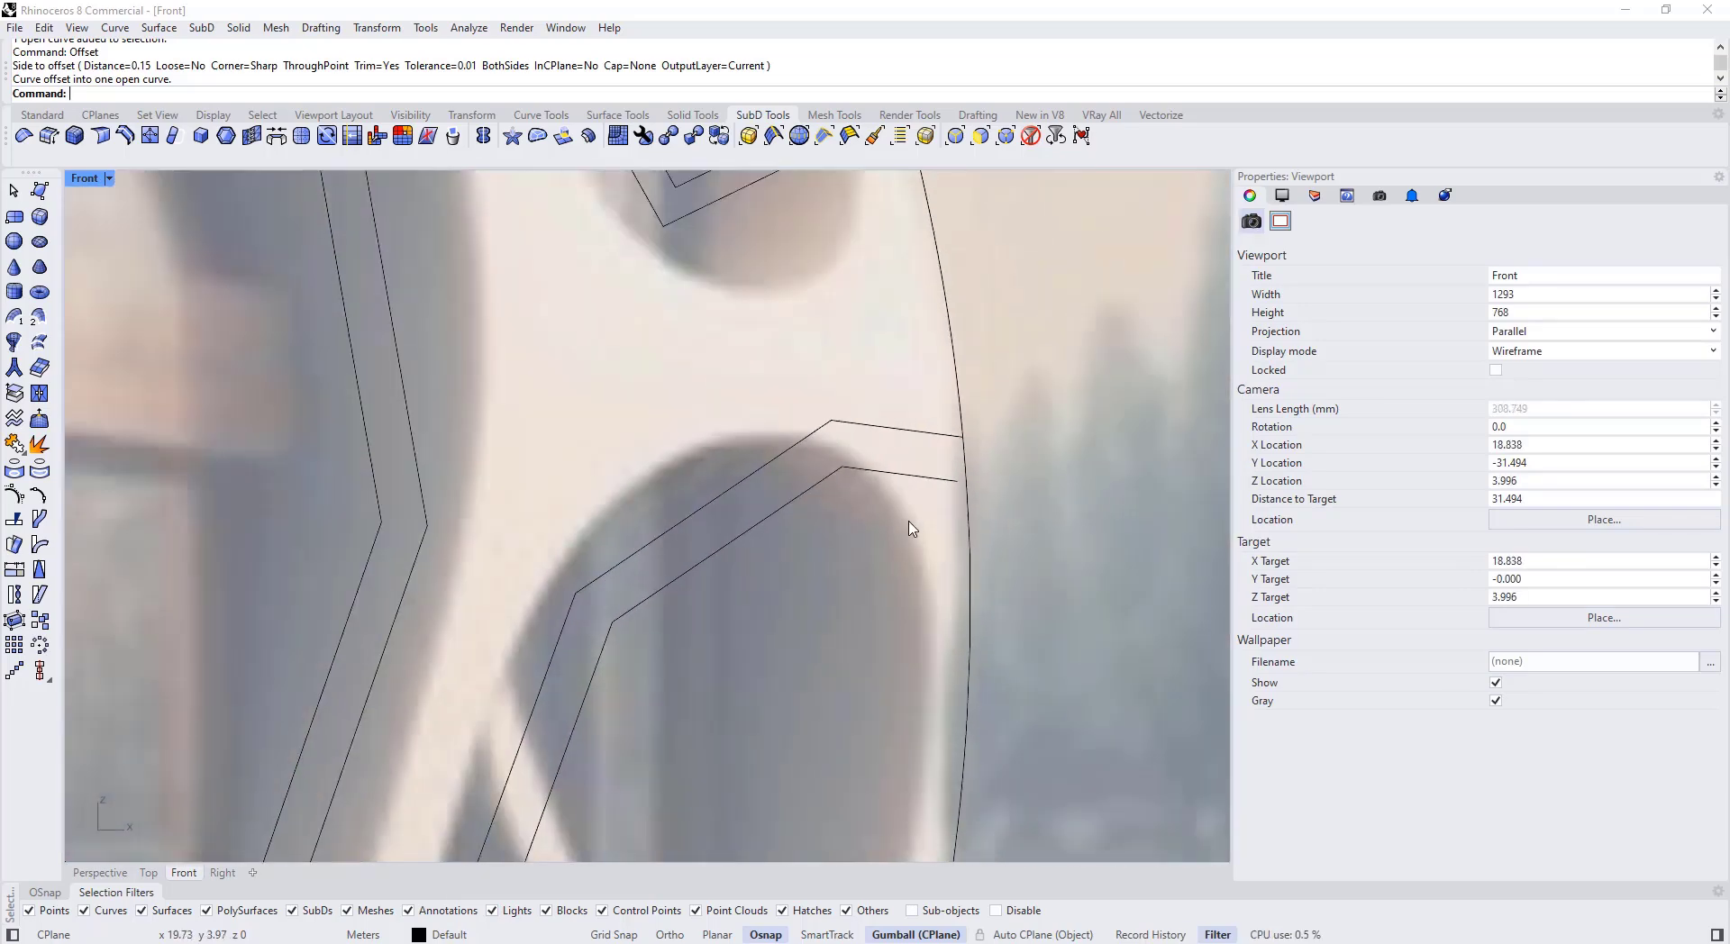
pyautogui.write('end')
pyautogui.press('Return')
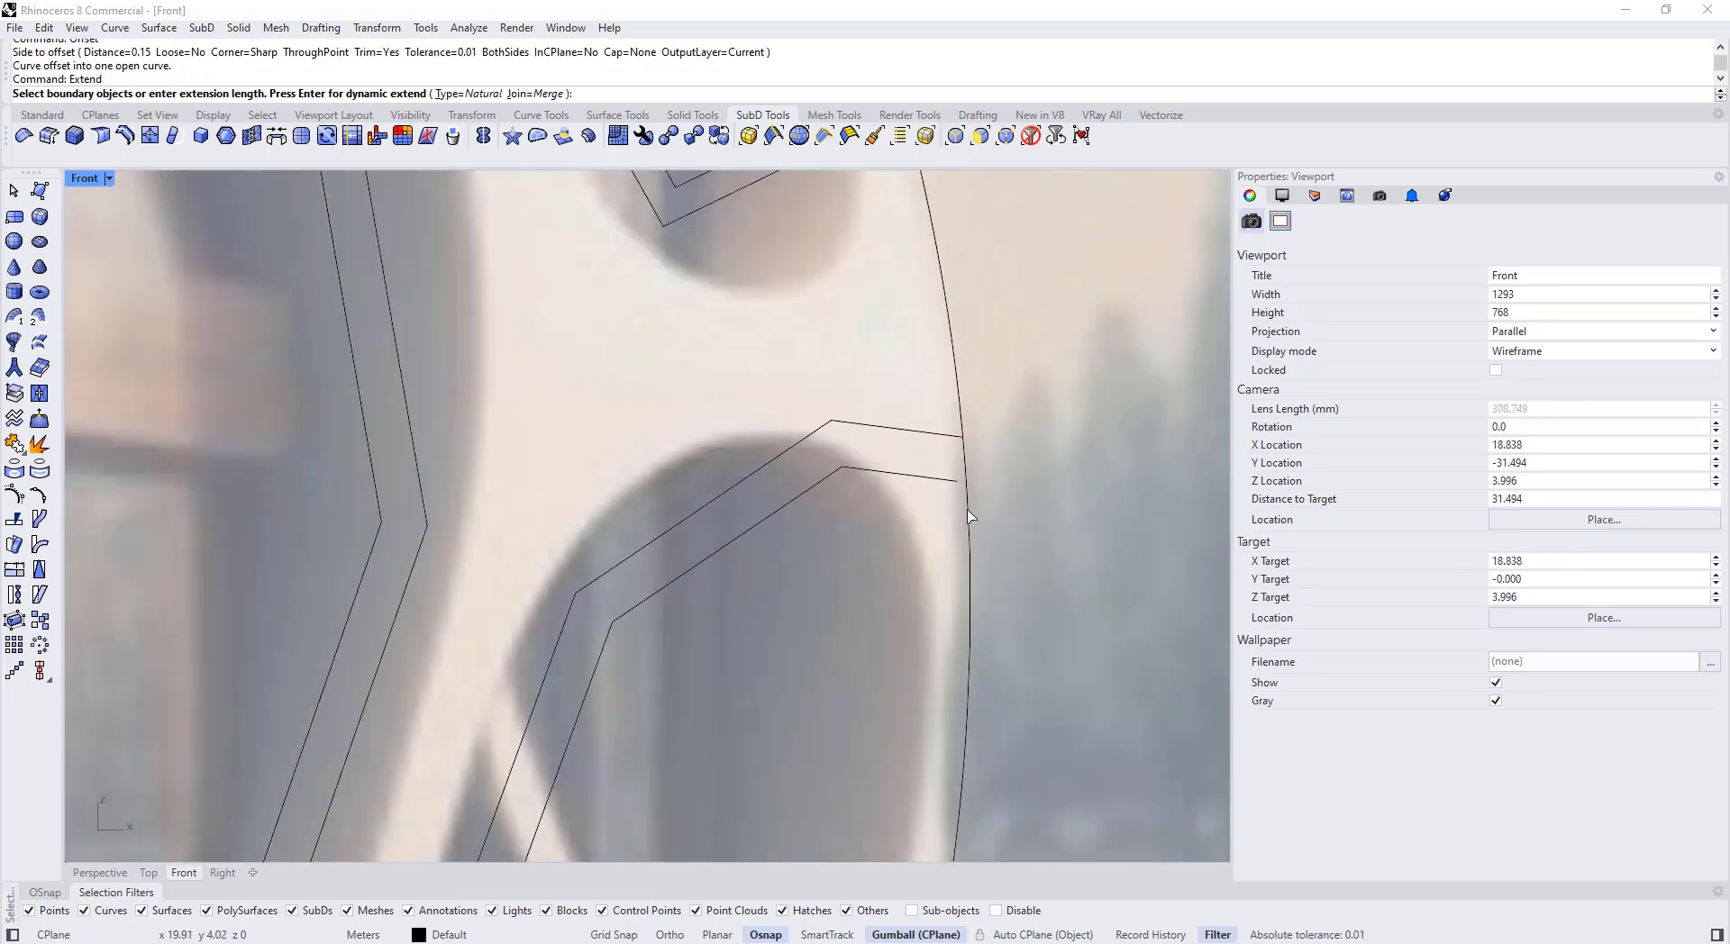
pyautogui.click(969, 516)
pyautogui.press('Return')
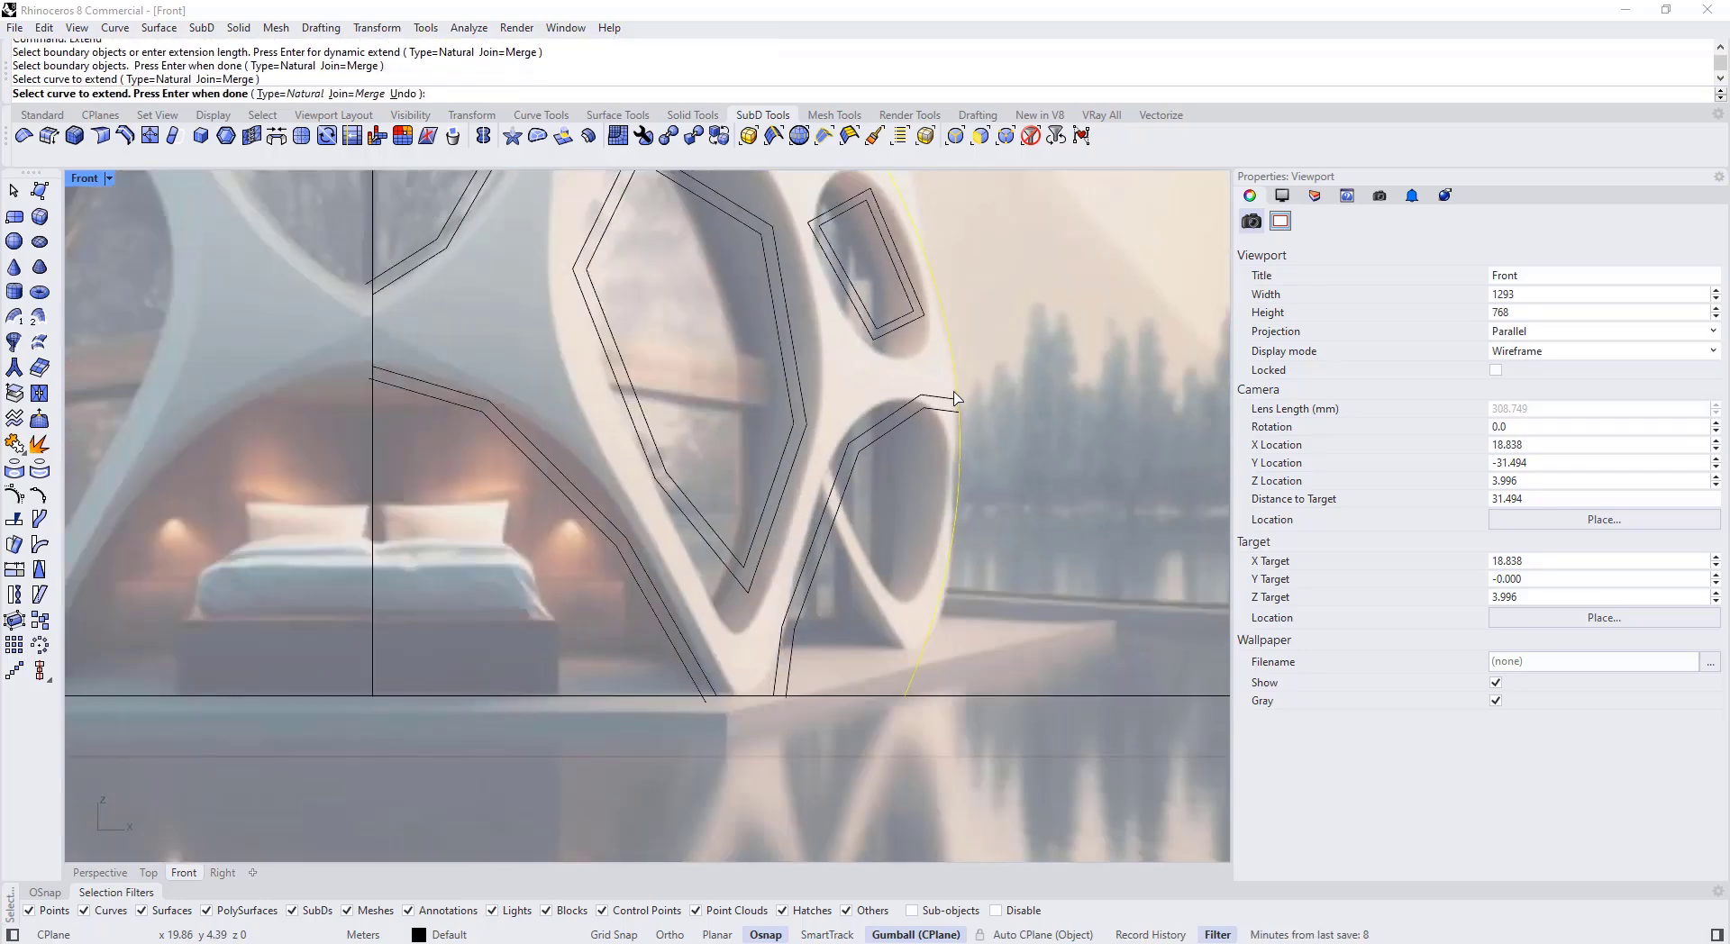
pyautogui.scroll(-5, 946, 486)
pyautogui.scroll(4, 712, 684)
pyautogui.moveTo(458, 579); pyautogui.dragTo(674, 449, button='right')
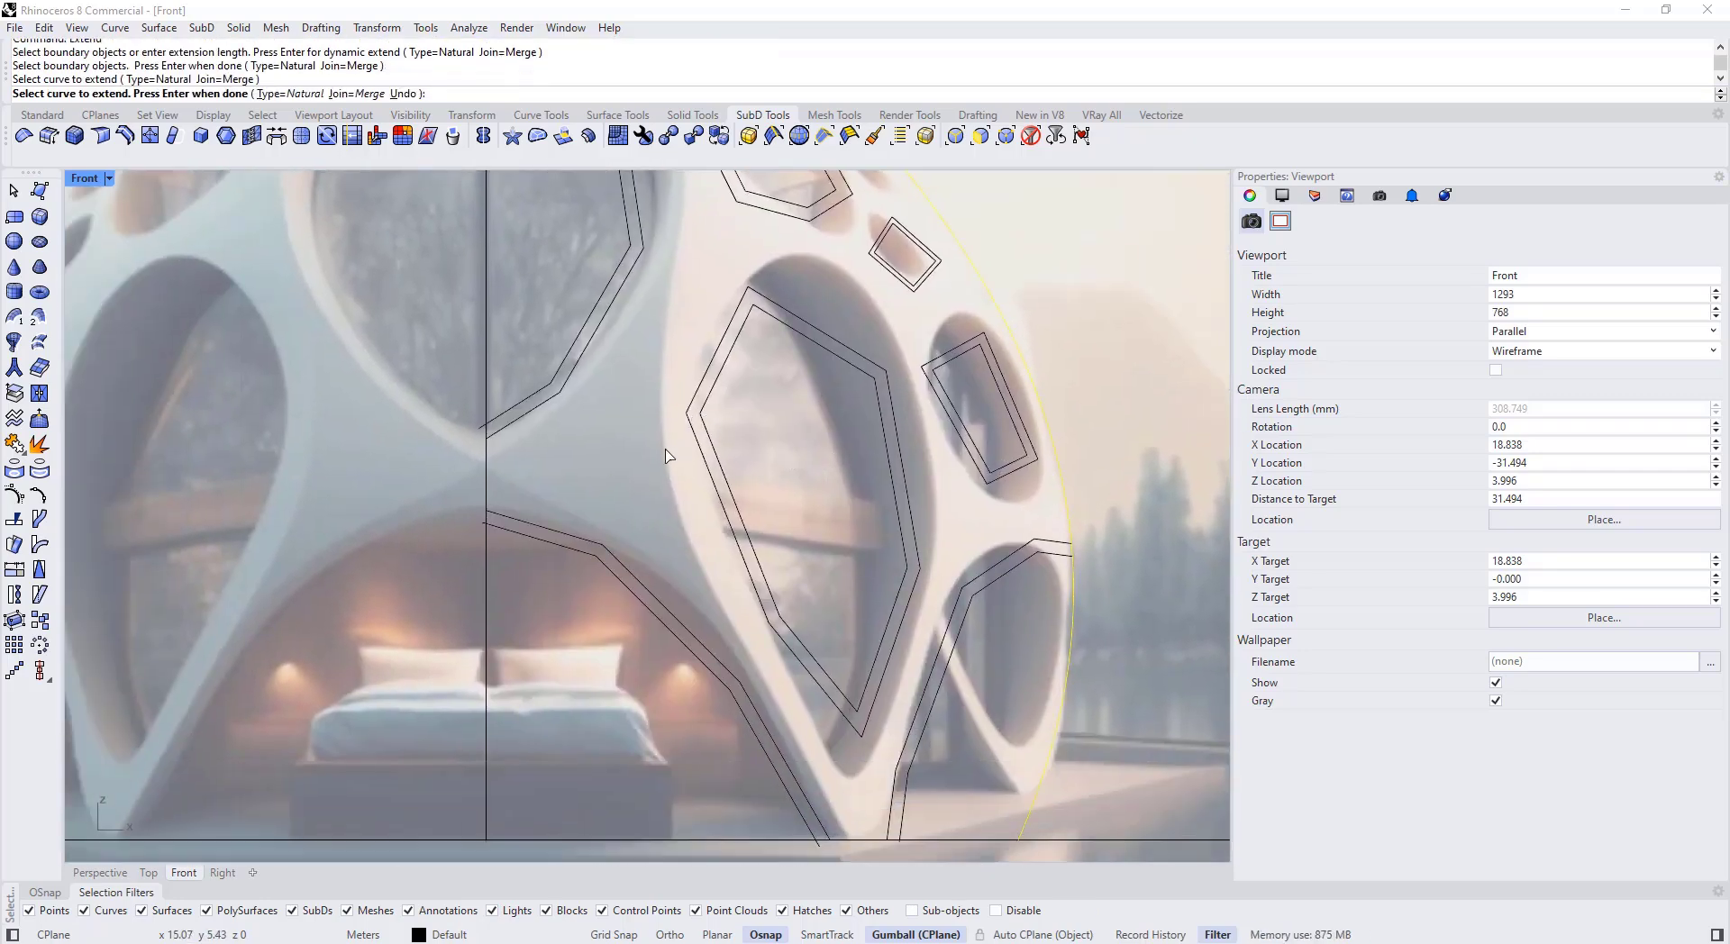
pyautogui.press('Return')
# Step: Trim the bedroom arch's inner polyline where it overshoots the ground line and the central axis
pyautogui.moveTo(557, 591); pyautogui.dragTo(561, 536, button='right')
pyautogui.scroll(3, 780, 744)
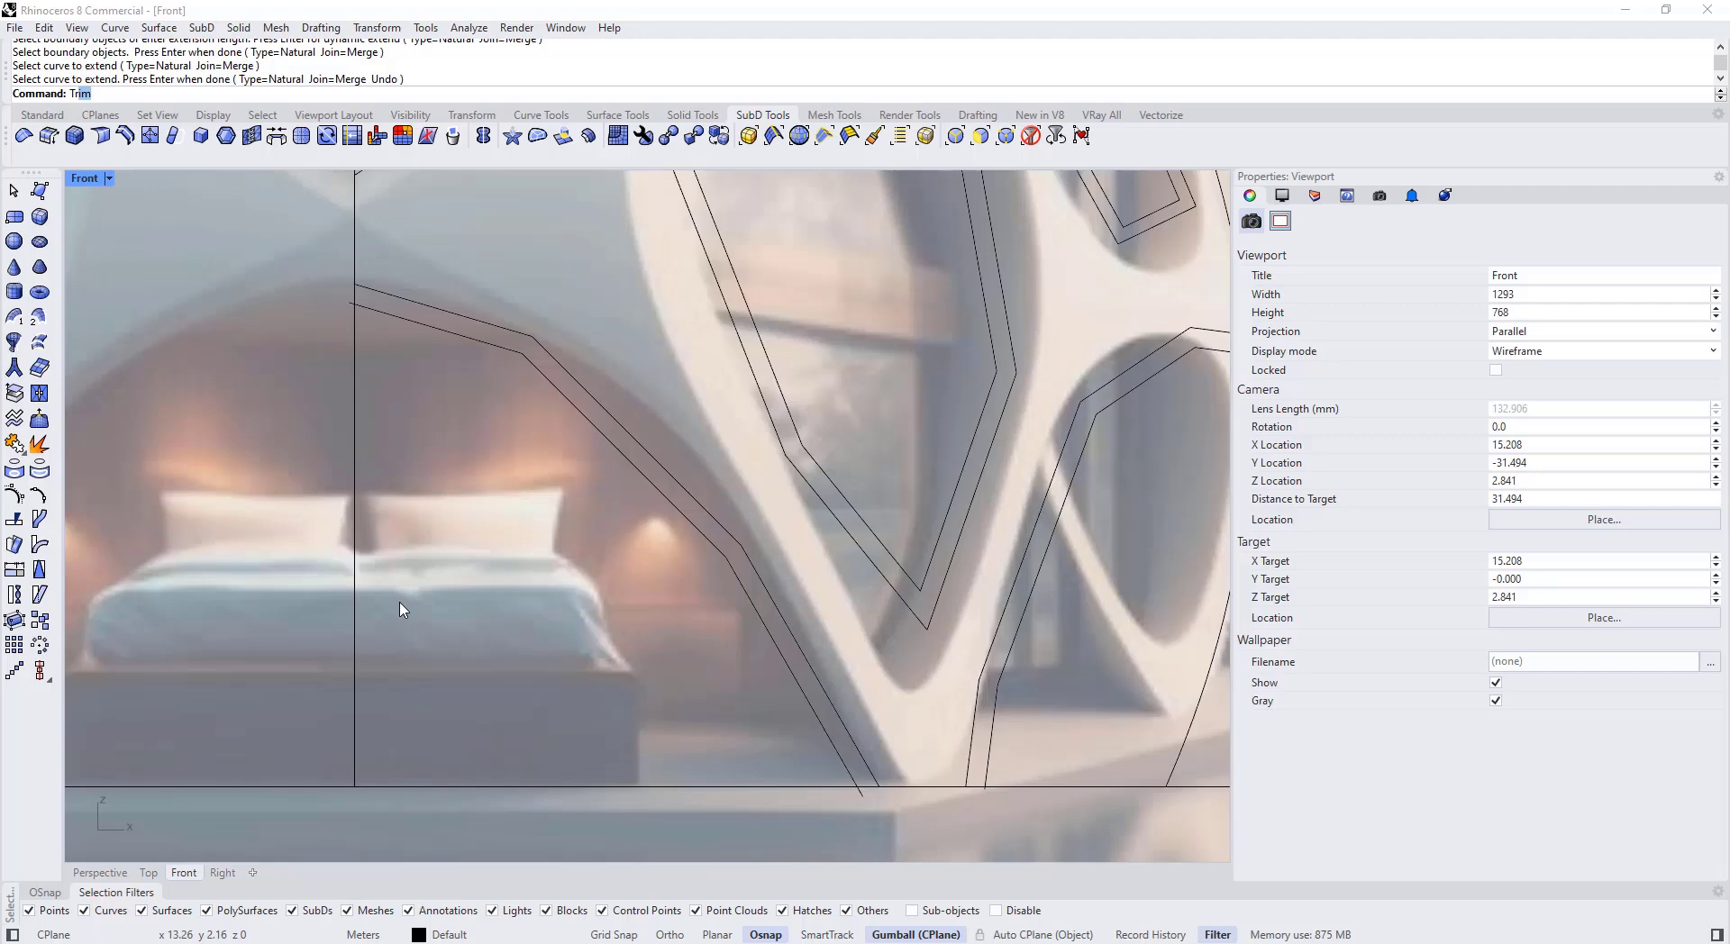
pyautogui.press('Return')
pyautogui.click(355, 482)
pyautogui.click(486, 787)
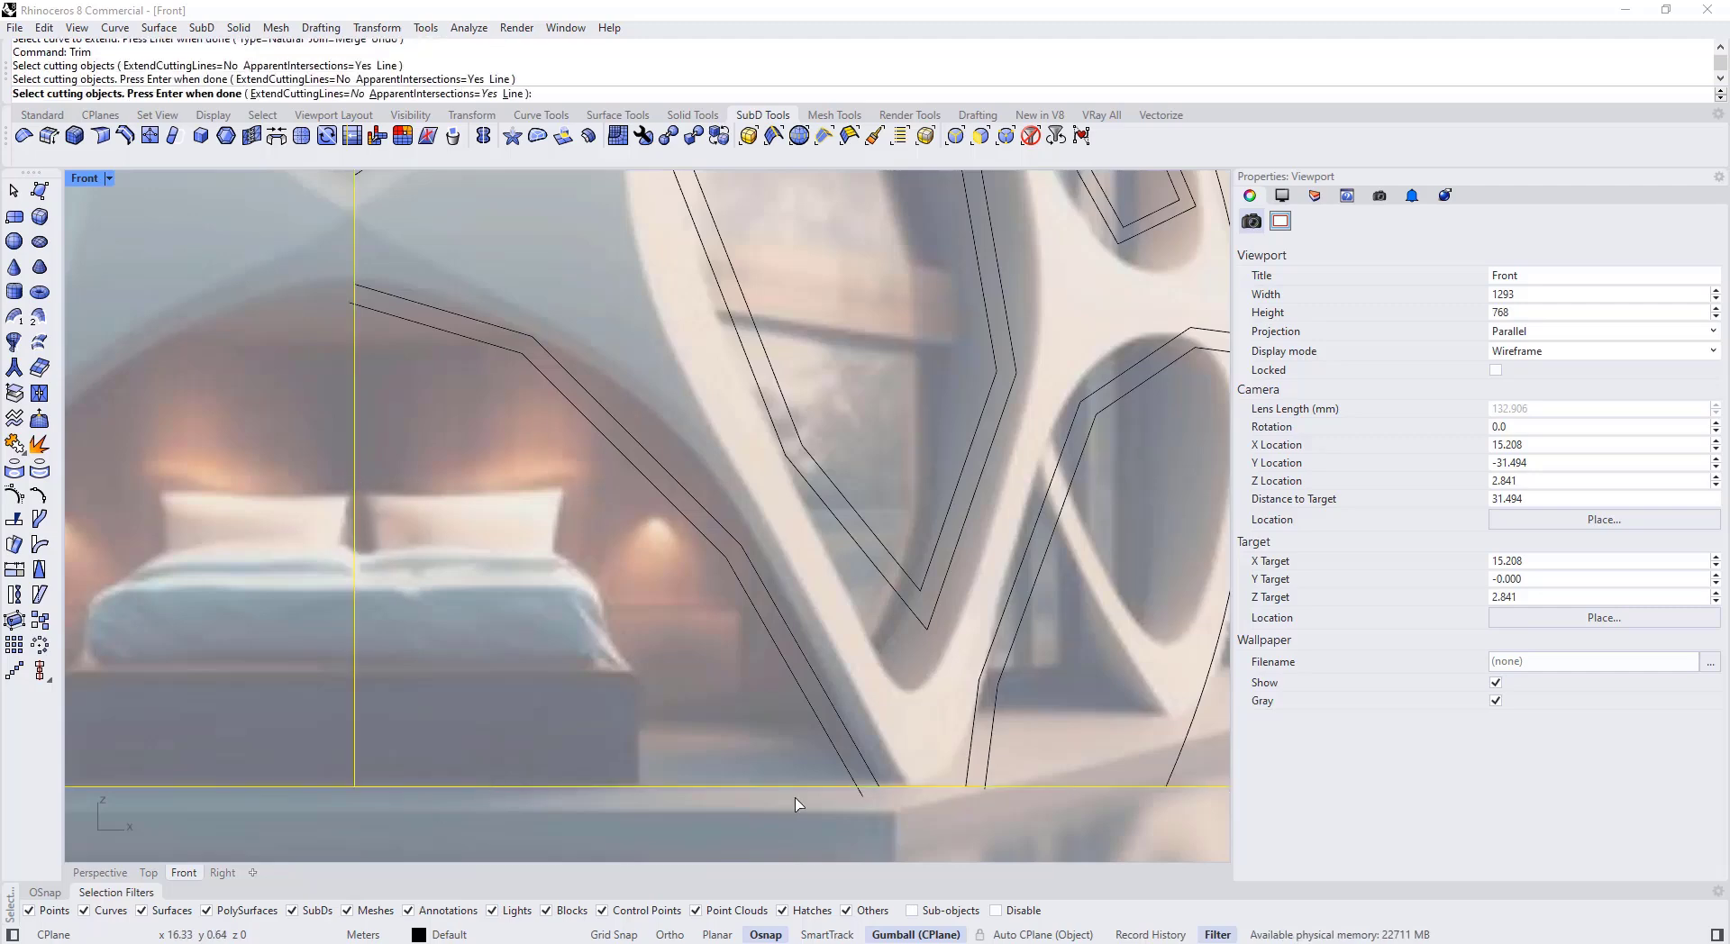
pyautogui.press('Return')
pyautogui.click(860, 796)
pyautogui.scroll(-4, 857, 798)
pyautogui.scroll(4, 504, 496)
pyautogui.click(528, 482)
# Step: Trim both ends of the central window's inner polyline at the central axis
pyautogui.moveTo(516, 437); pyautogui.dragTo(498, 523, button='right')
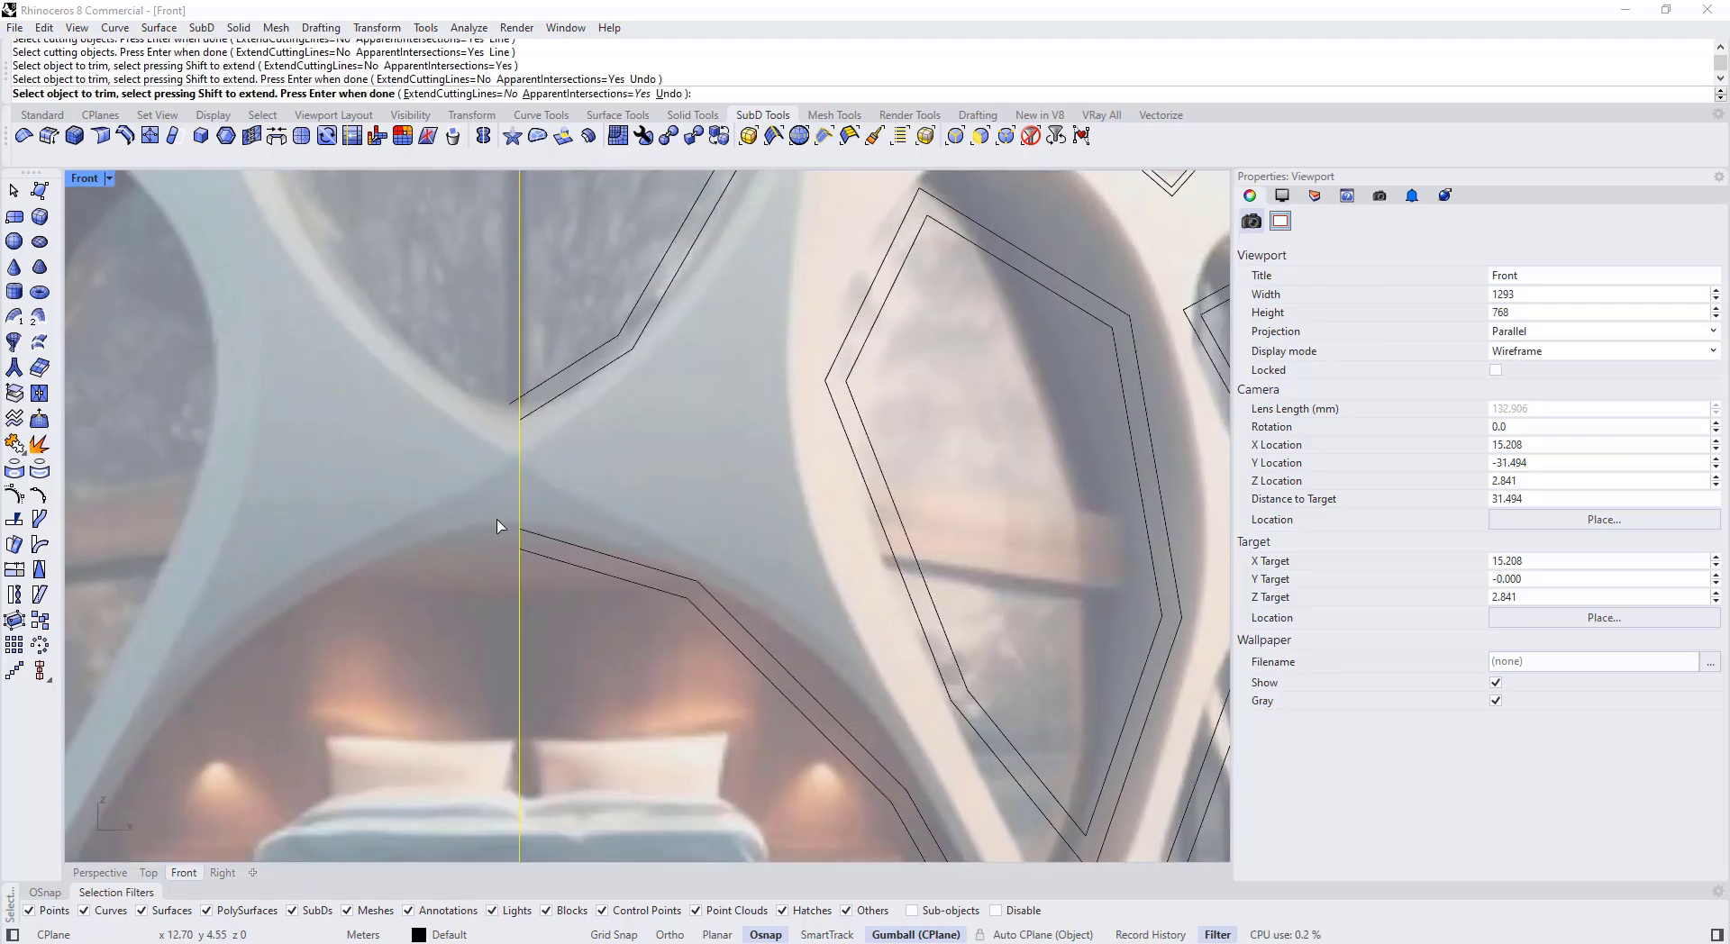
pyautogui.scroll(6, 509, 417)
pyautogui.click(513, 391)
pyautogui.scroll(-8, 512, 409)
pyautogui.moveTo(512, 408); pyautogui.dragTo(495, 643, button='right')
pyautogui.scroll(6, 492, 290)
pyautogui.moveTo(491, 289); pyautogui.dragTo(494, 411, button='right')
pyautogui.click(494, 410)
pyautogui.scroll(-6, 497, 399)
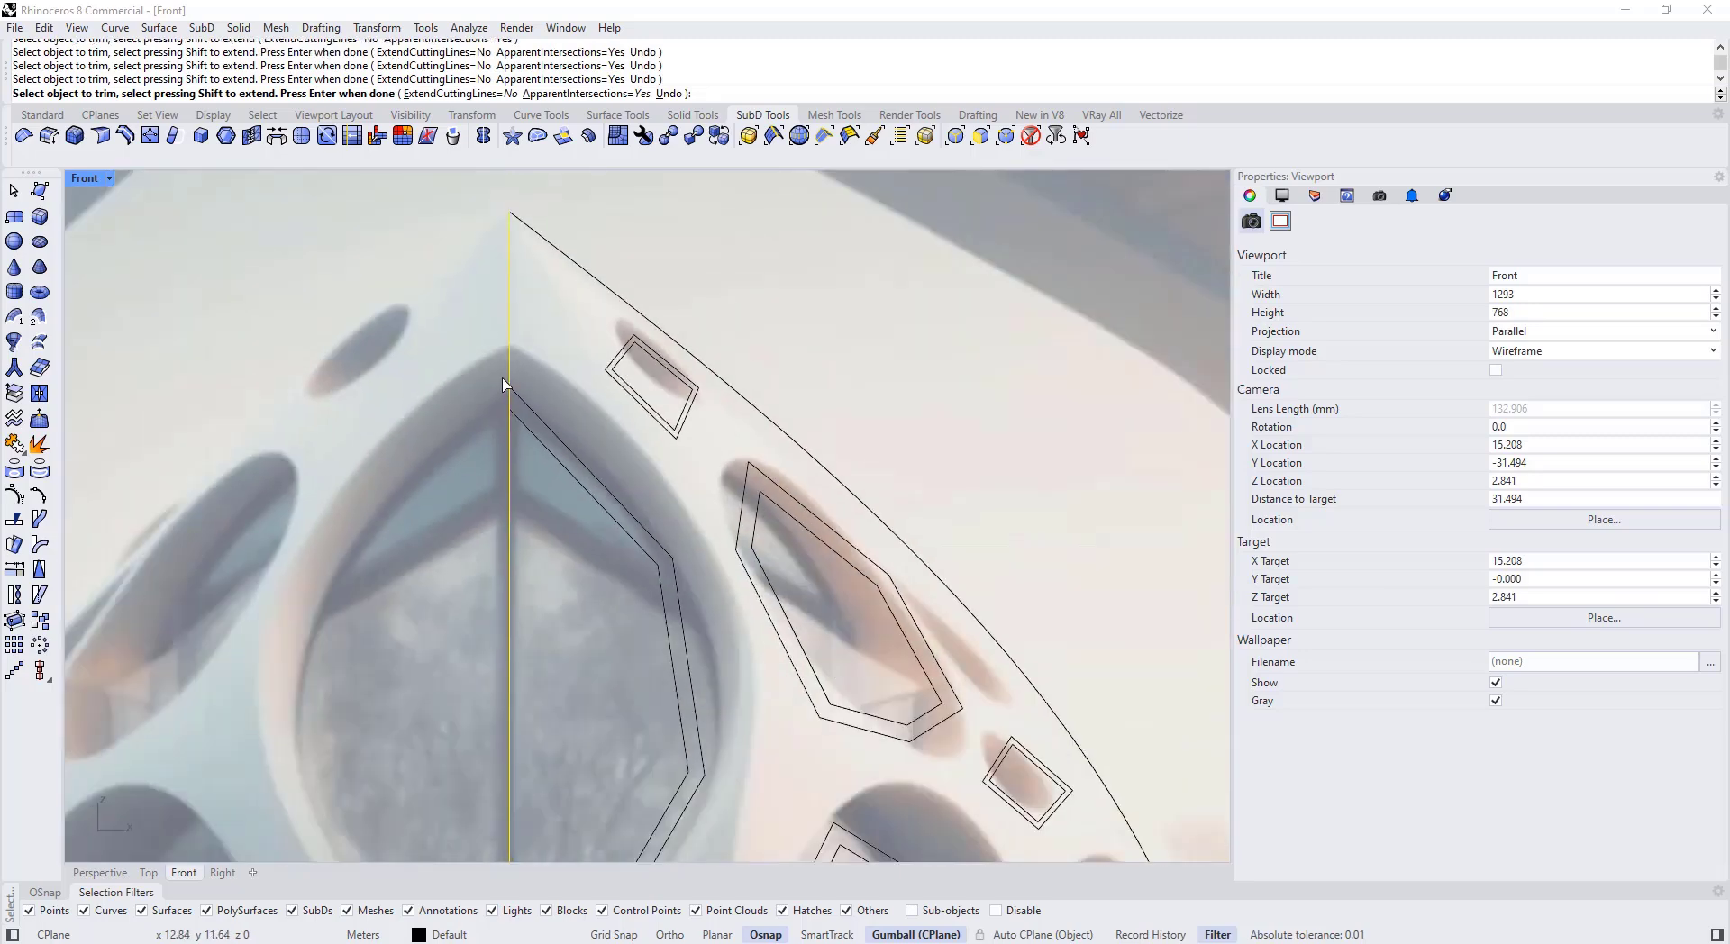
pyautogui.moveTo(729, 779); pyautogui.dragTo(607, 629, button='right')
pyautogui.scroll(-1, 598, 541)
pyautogui.press('Return')
pyautogui.scroll(1, 491, 523)
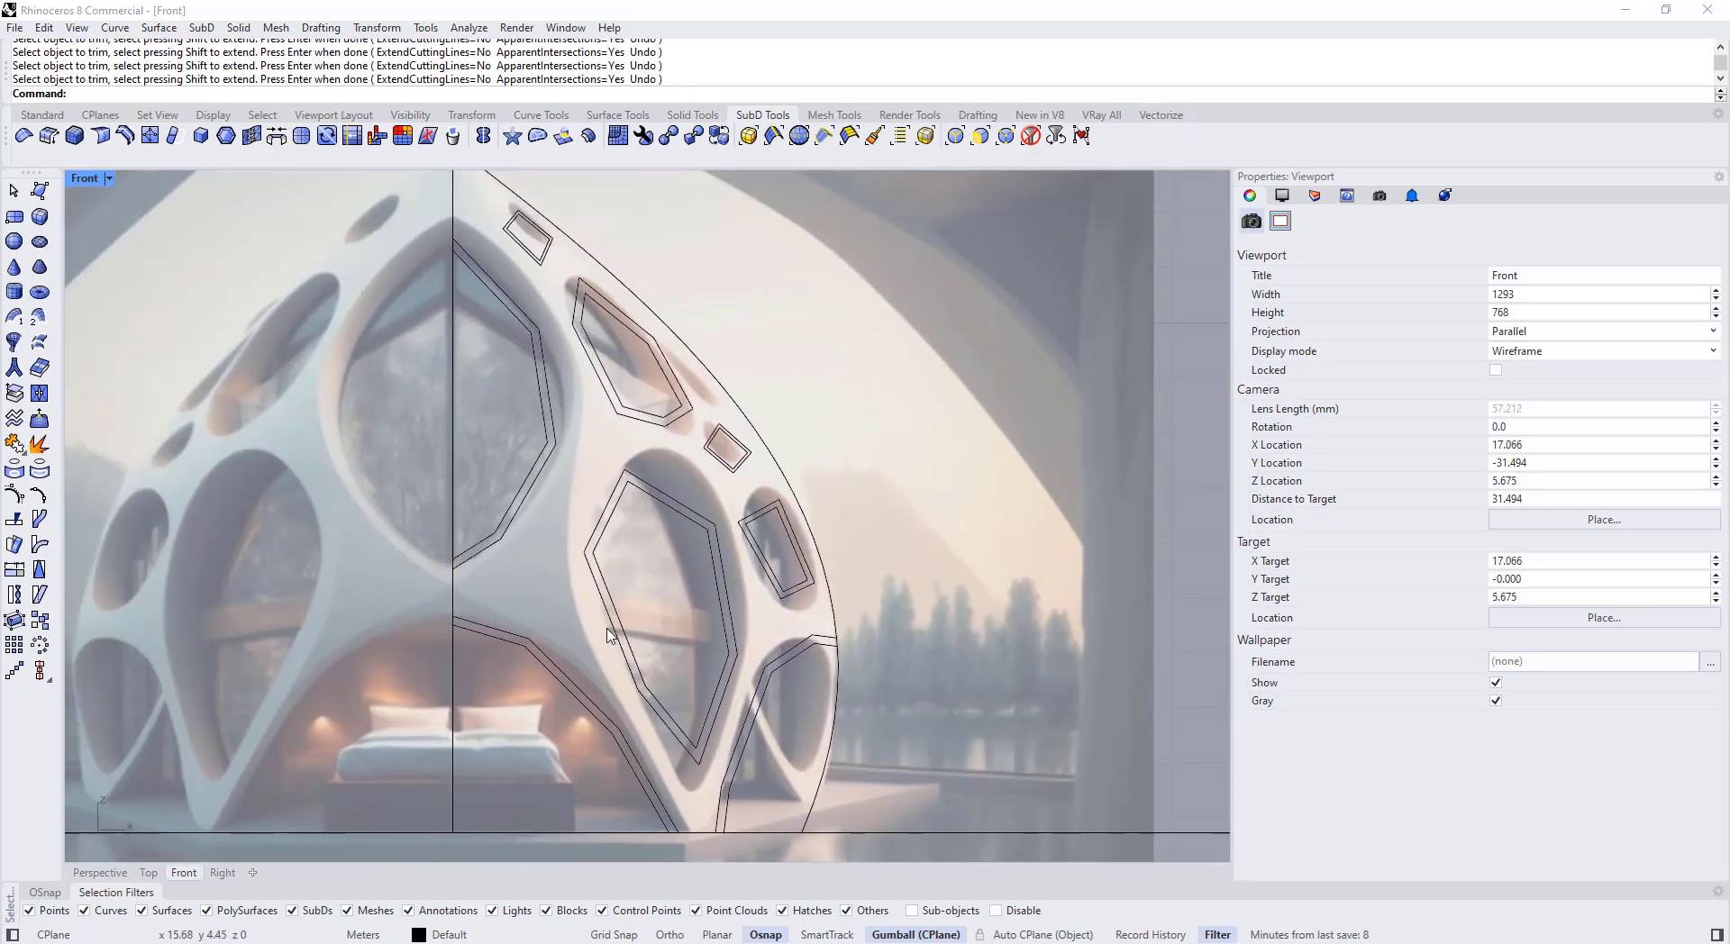
# Step: Create SubD lofts with corners between the paired polylines of the central window and of the bedroom arch
pyautogui.moveTo(566, 441); pyautogui.dragTo(520, 428)
pyautogui.click(320, 350)
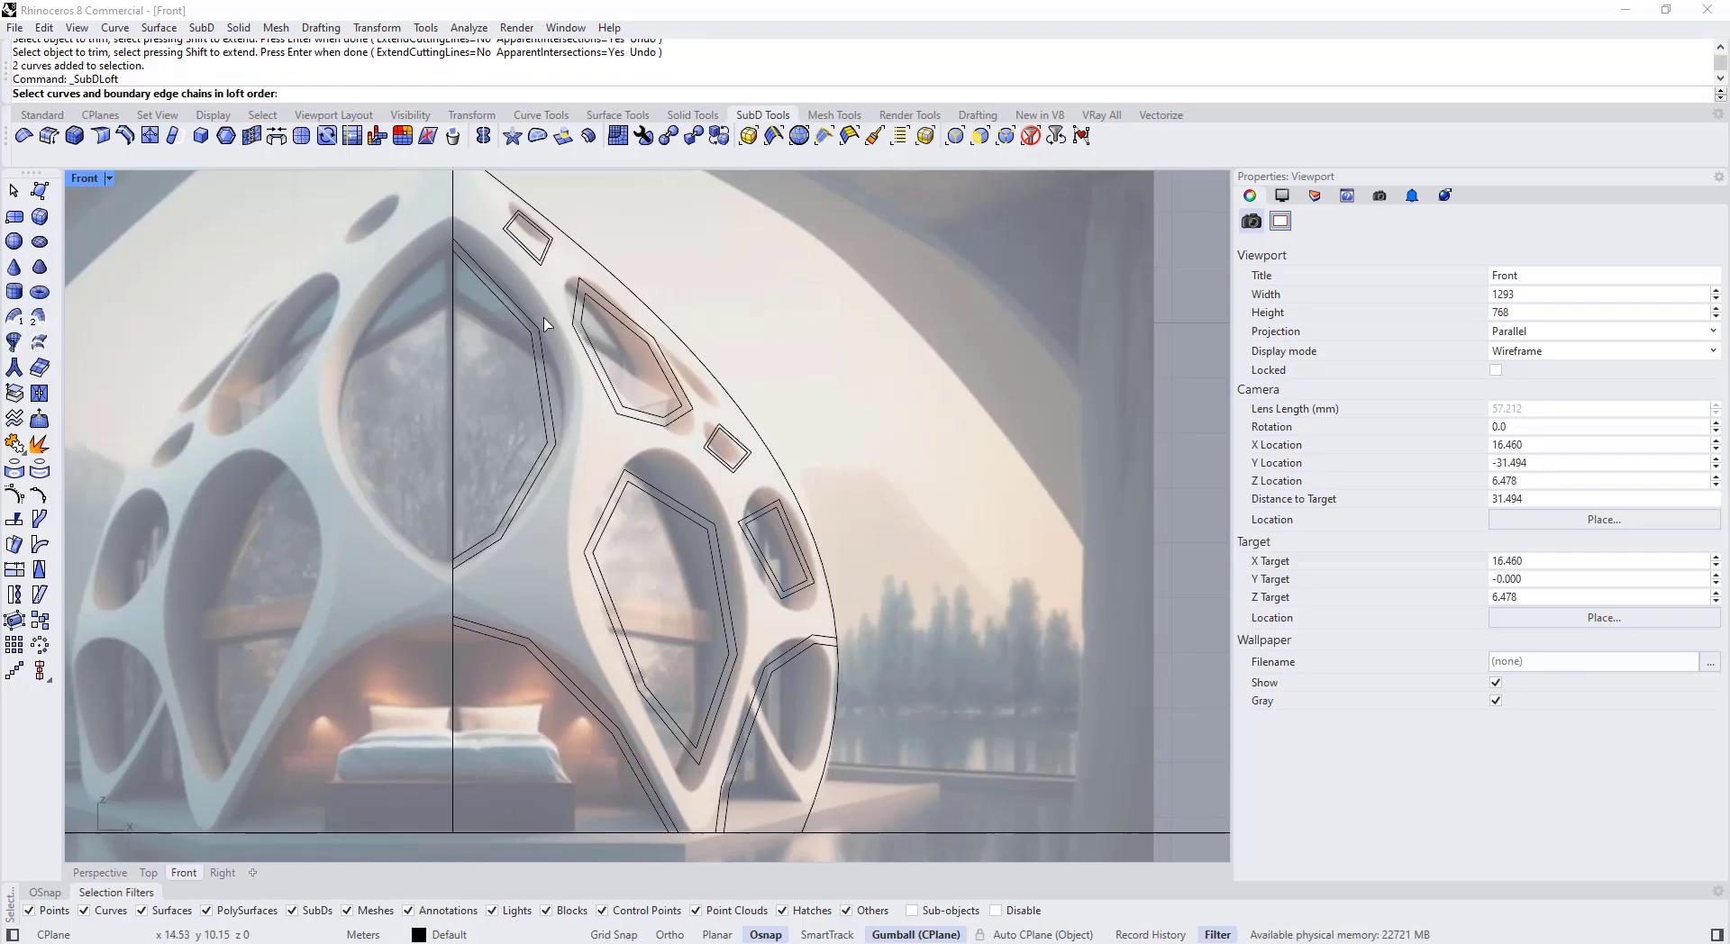
pyautogui.click(540, 375)
pyautogui.click(537, 375)
pyautogui.press('Return')
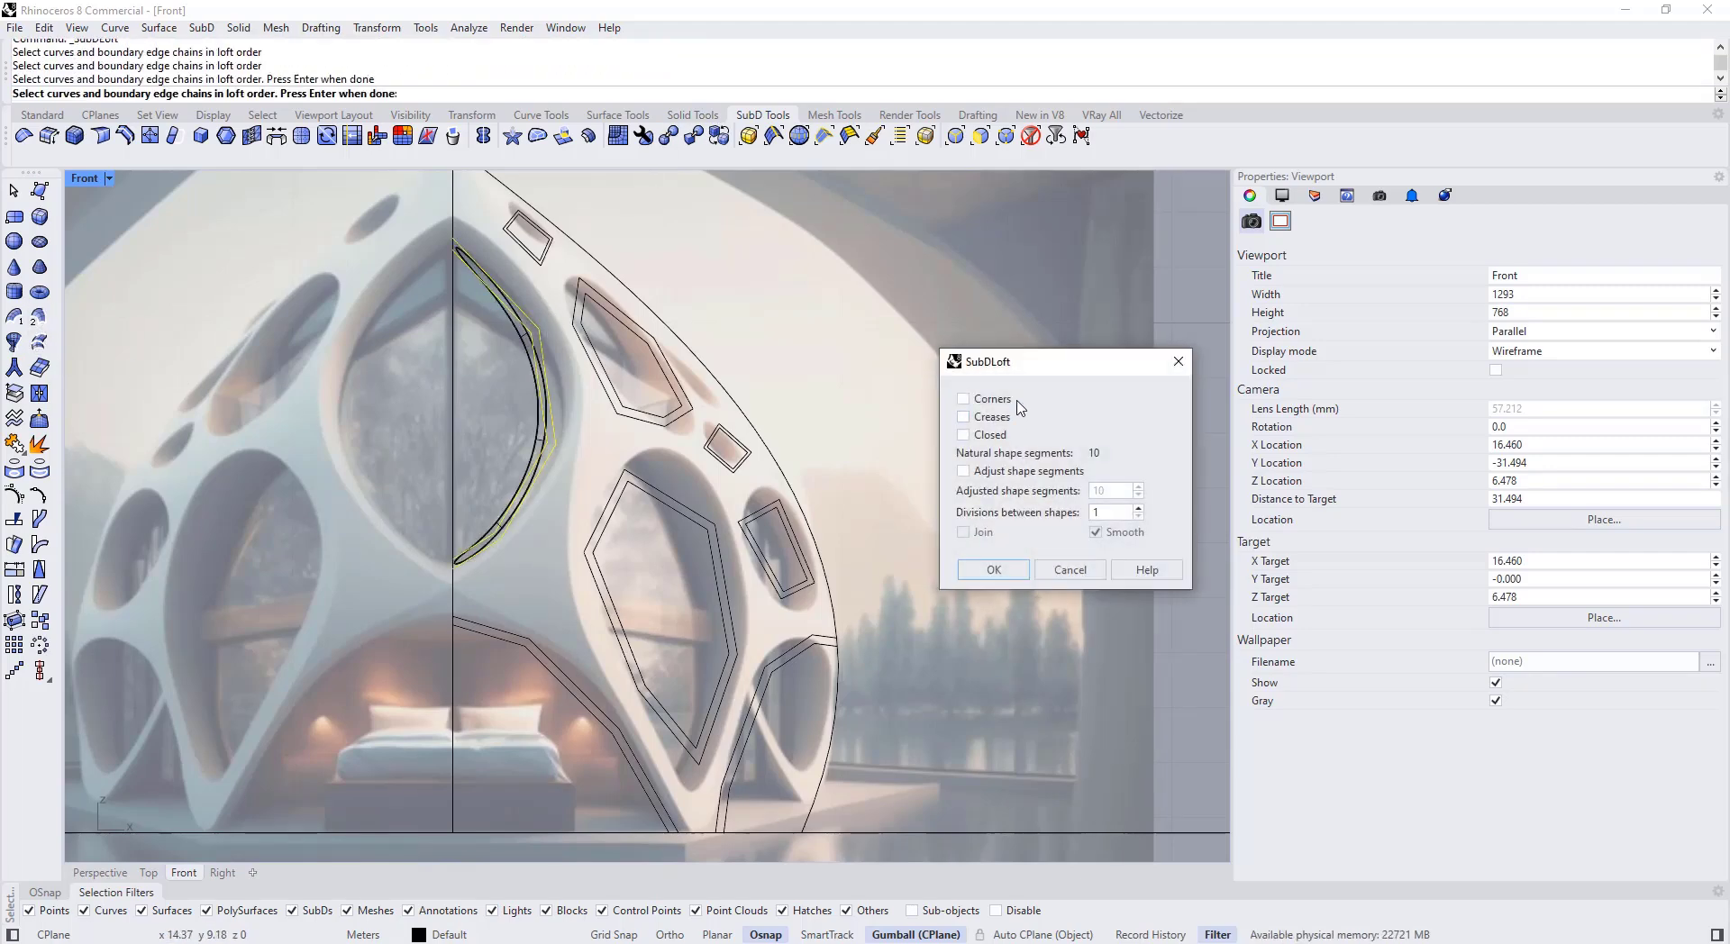
pyautogui.moveTo(692, 429); pyautogui.dragTo(695, 348, button='right')
pyautogui.press('Escape')
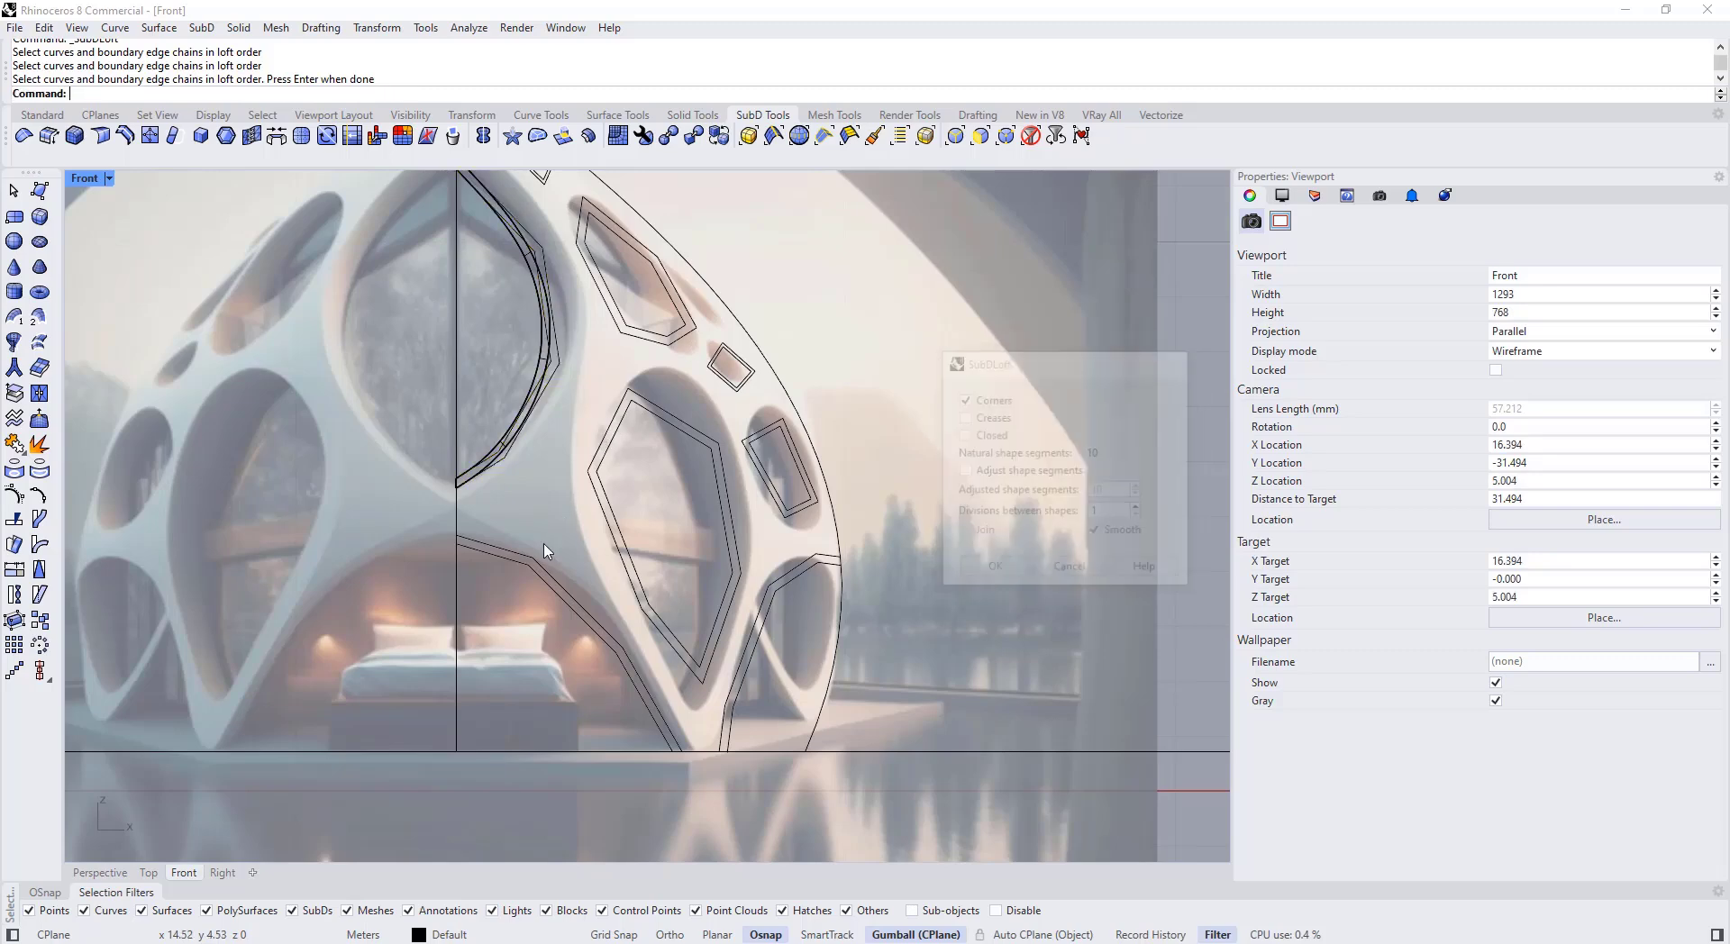
pyautogui.press('Return')
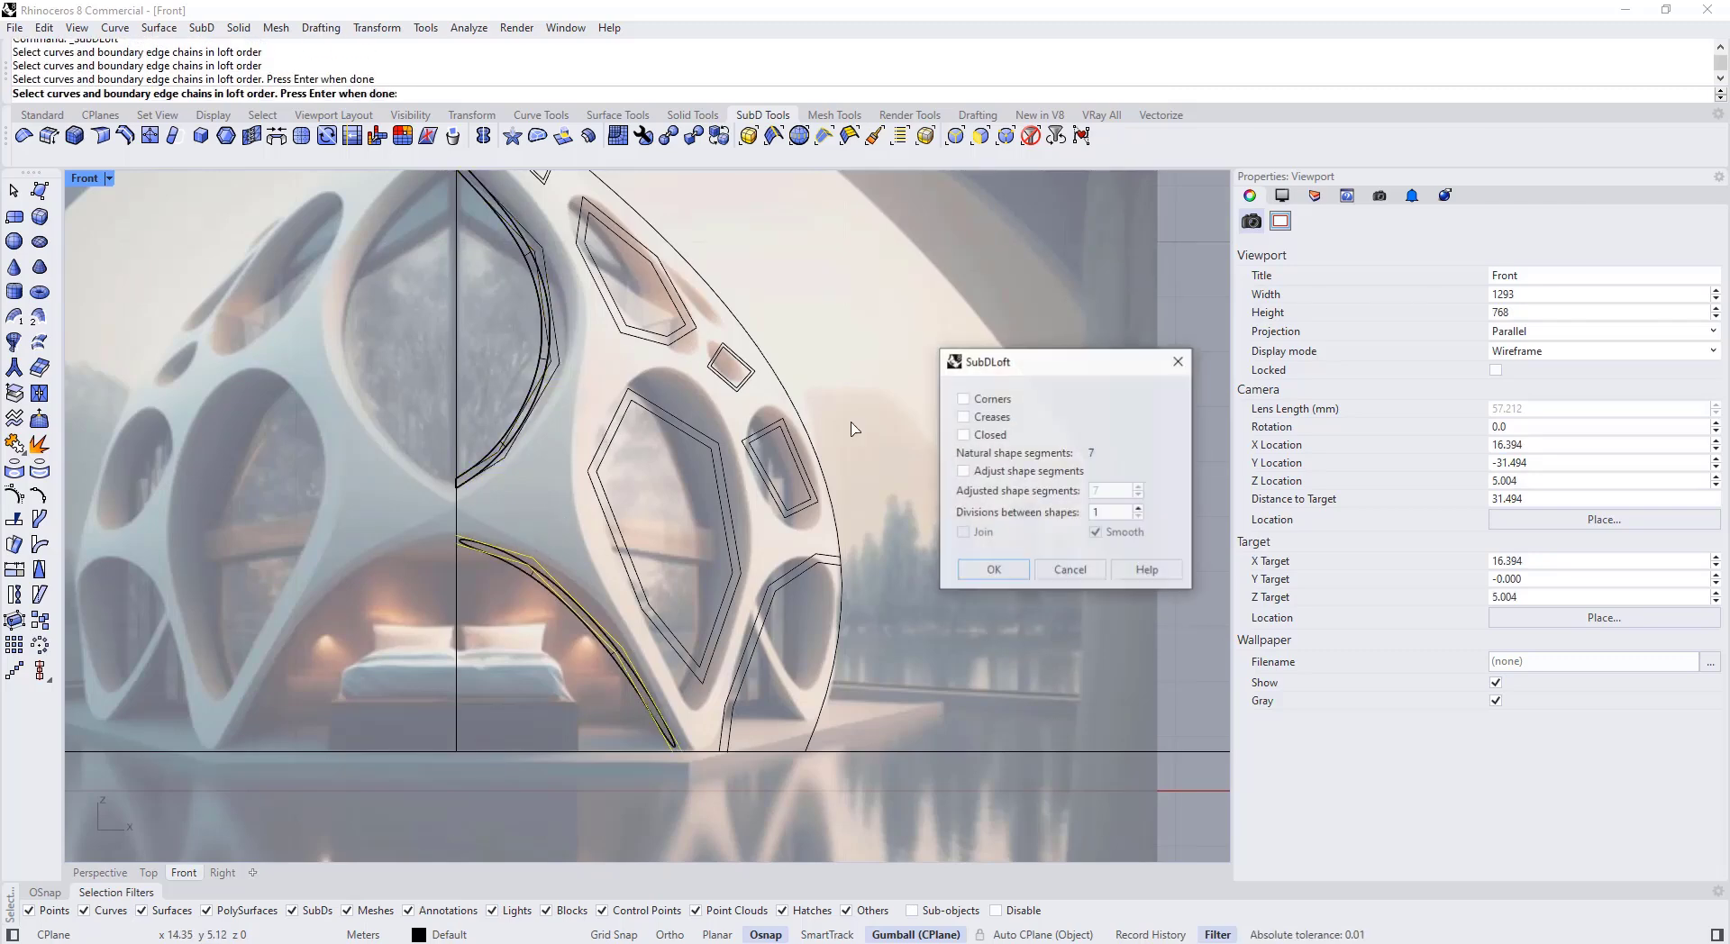
pyautogui.moveTo(623, 534); pyautogui.dragTo(568, 475, button='right')
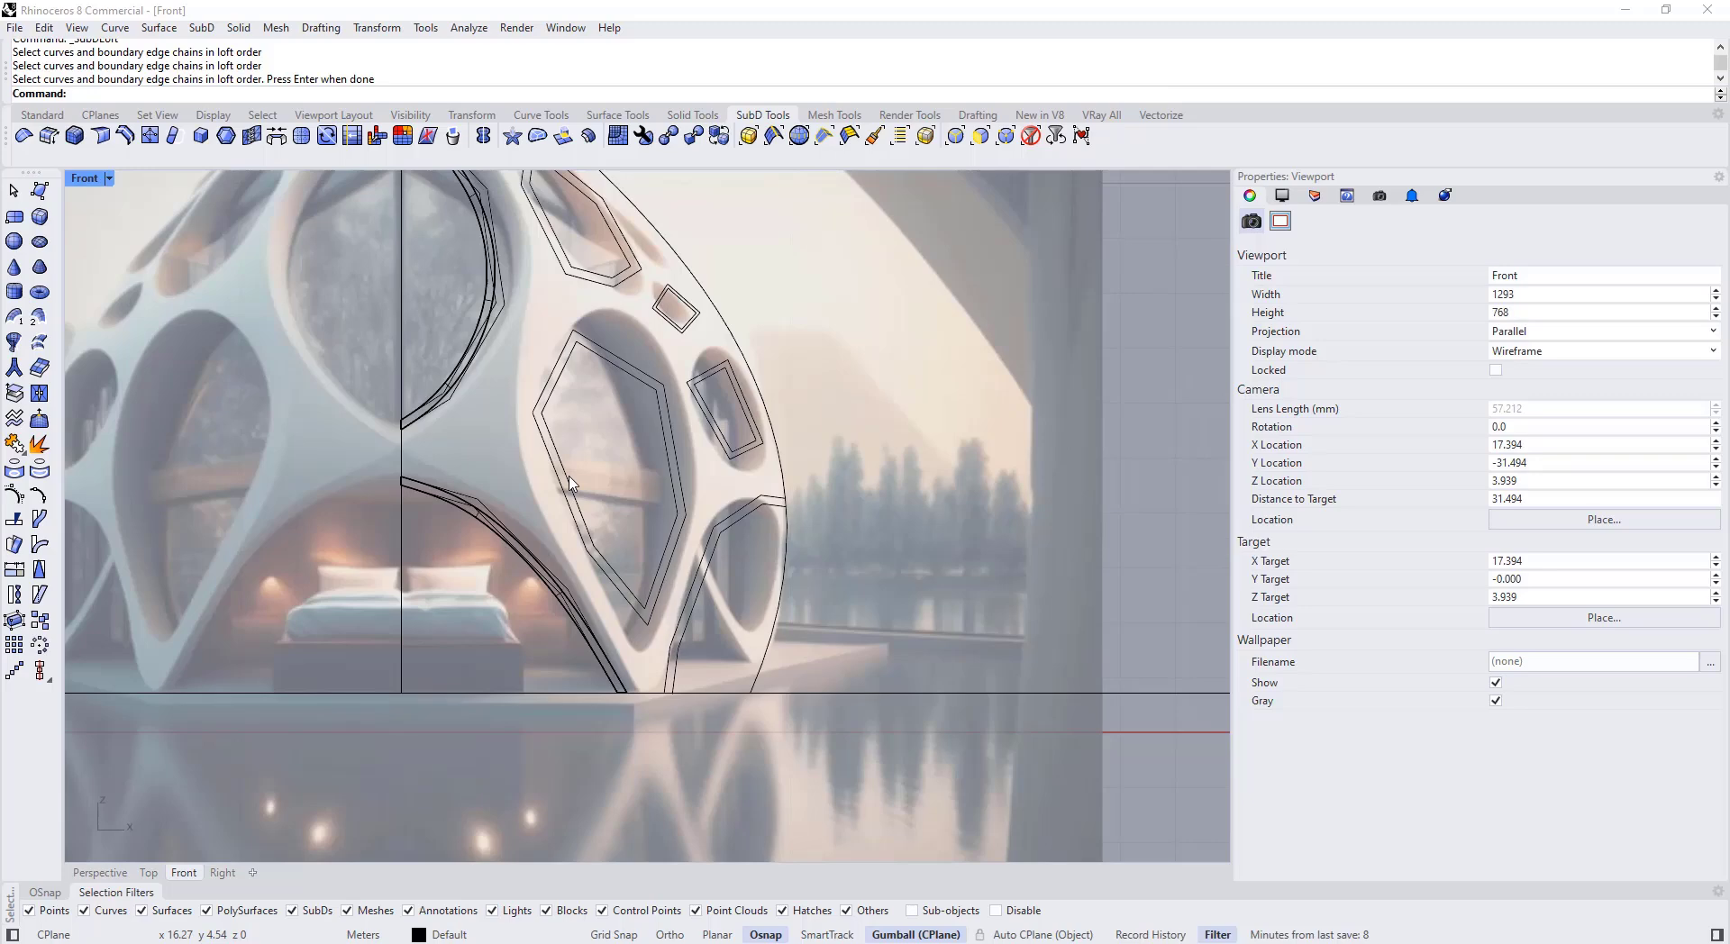
# Step: Try a SubD loft between the two closed outlines of the large right window
pyautogui.scroll(2, 544, 458)
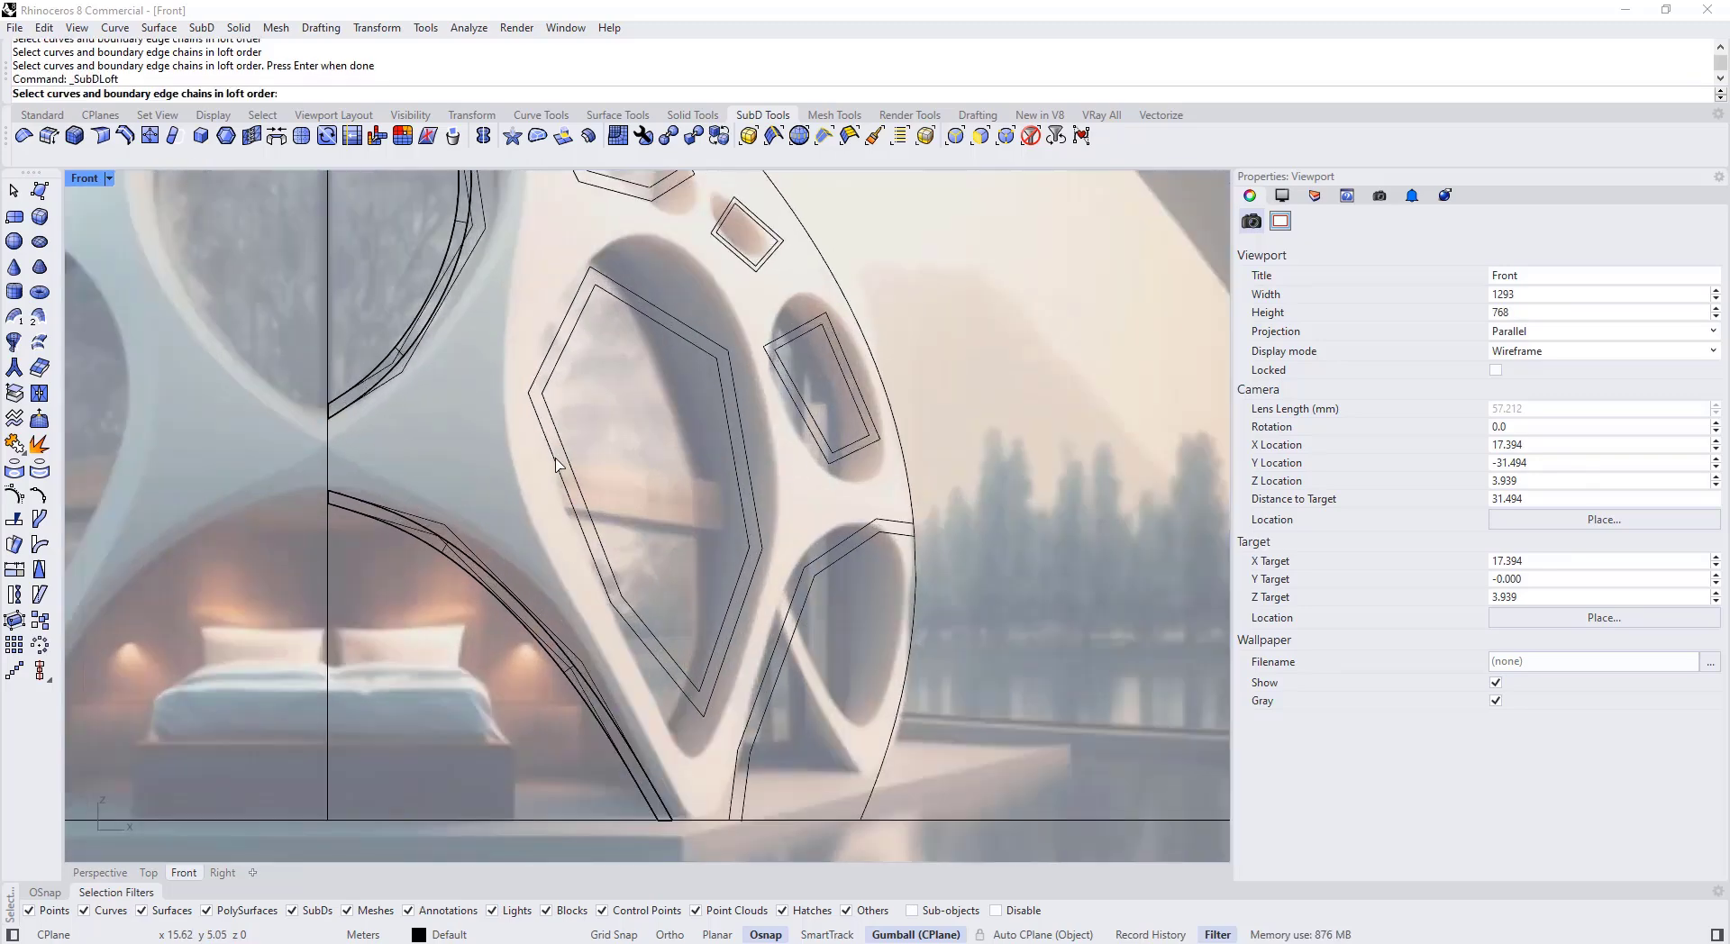
pyautogui.click(558, 451)
pyautogui.press('Return')
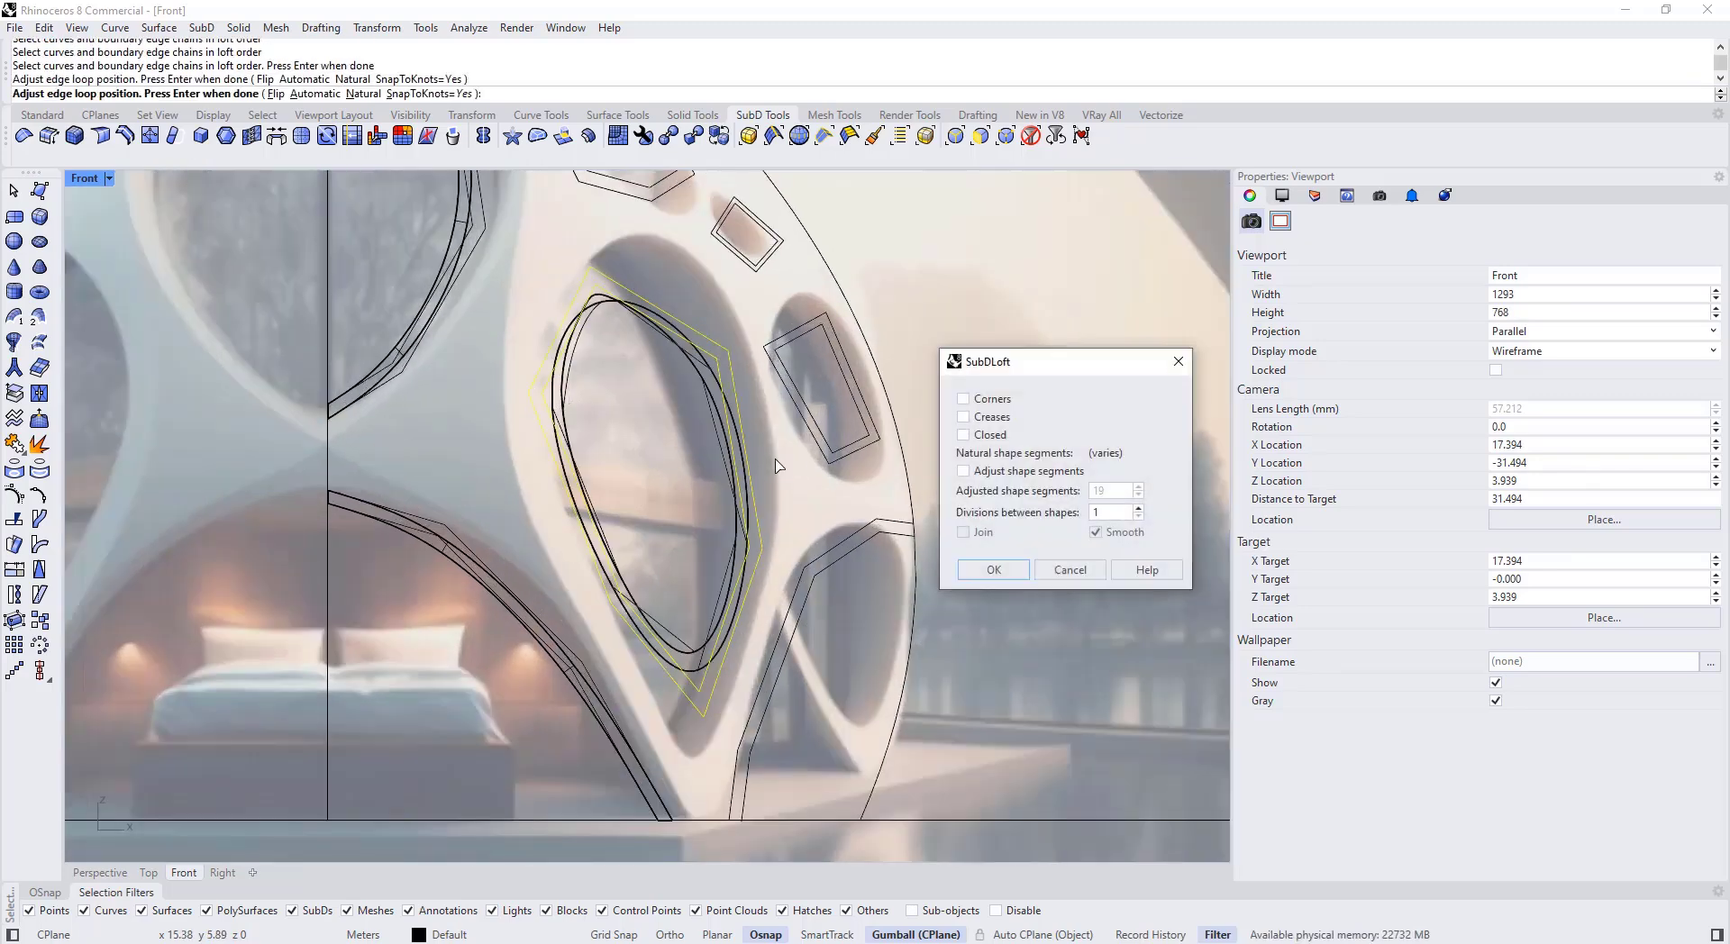
pyautogui.press('Return')
pyautogui.press('Return')
# Step: Switch the SubDs between smooth and flat display and examine how the loft edges align at the window corners
pyautogui.press('Tab')
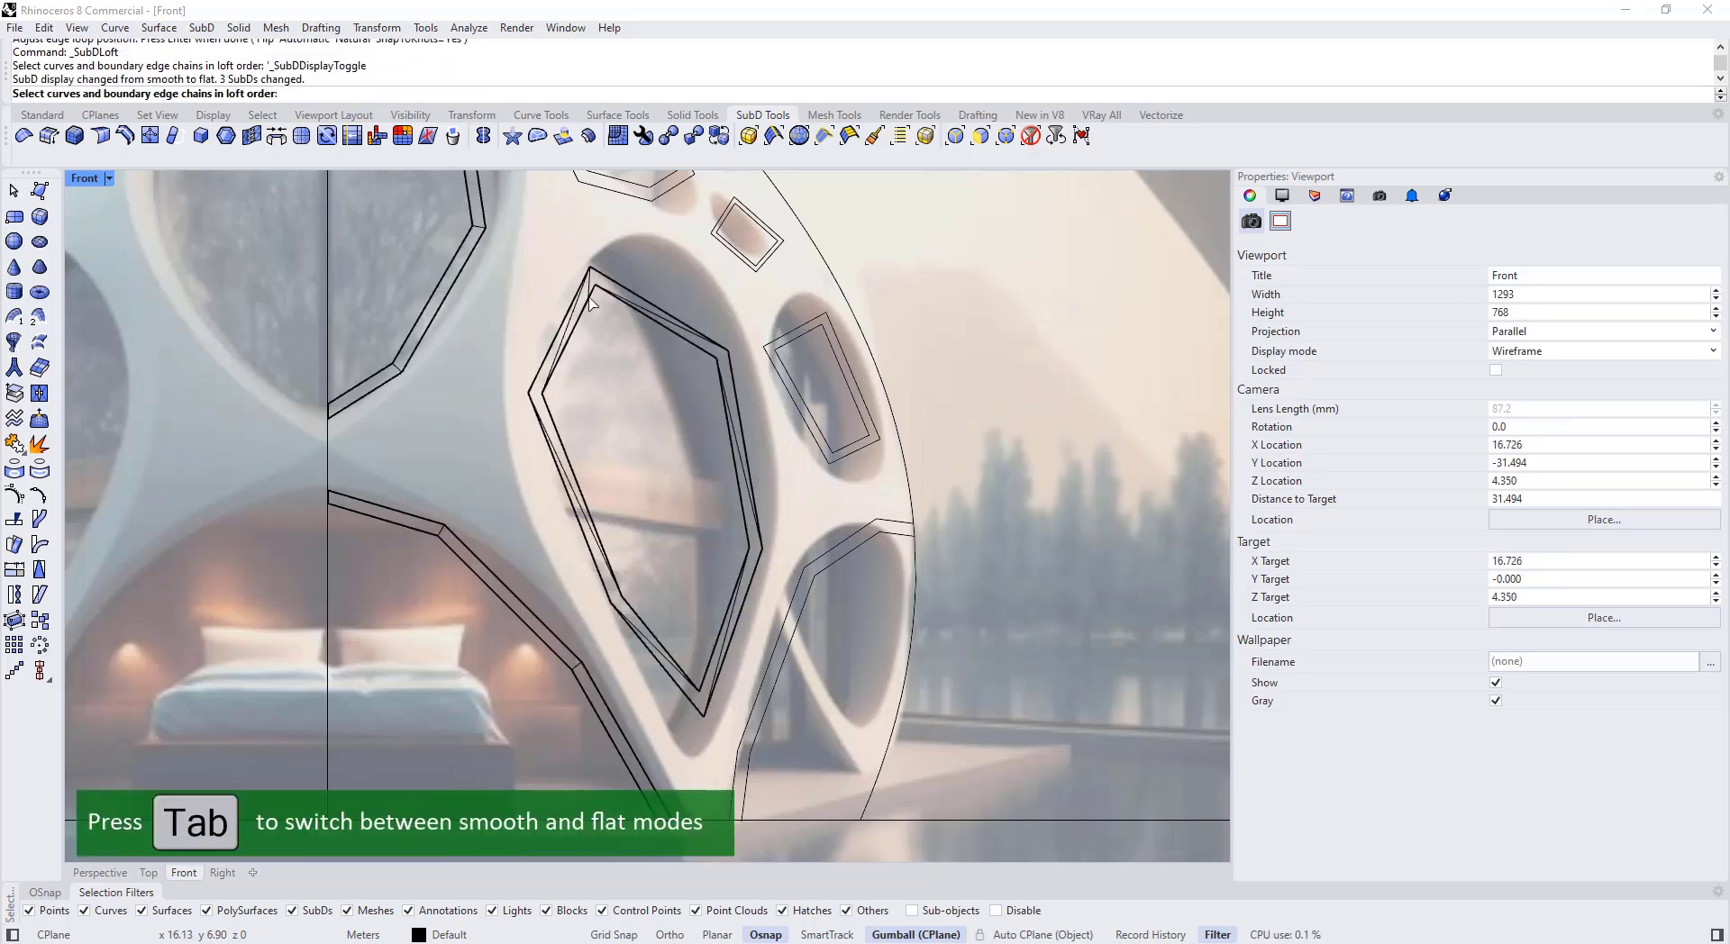
pyautogui.scroll(8, 585, 294)
pyautogui.press('Tab')
pyautogui.press('Tab')
pyautogui.scroll(-2, 493, 520)
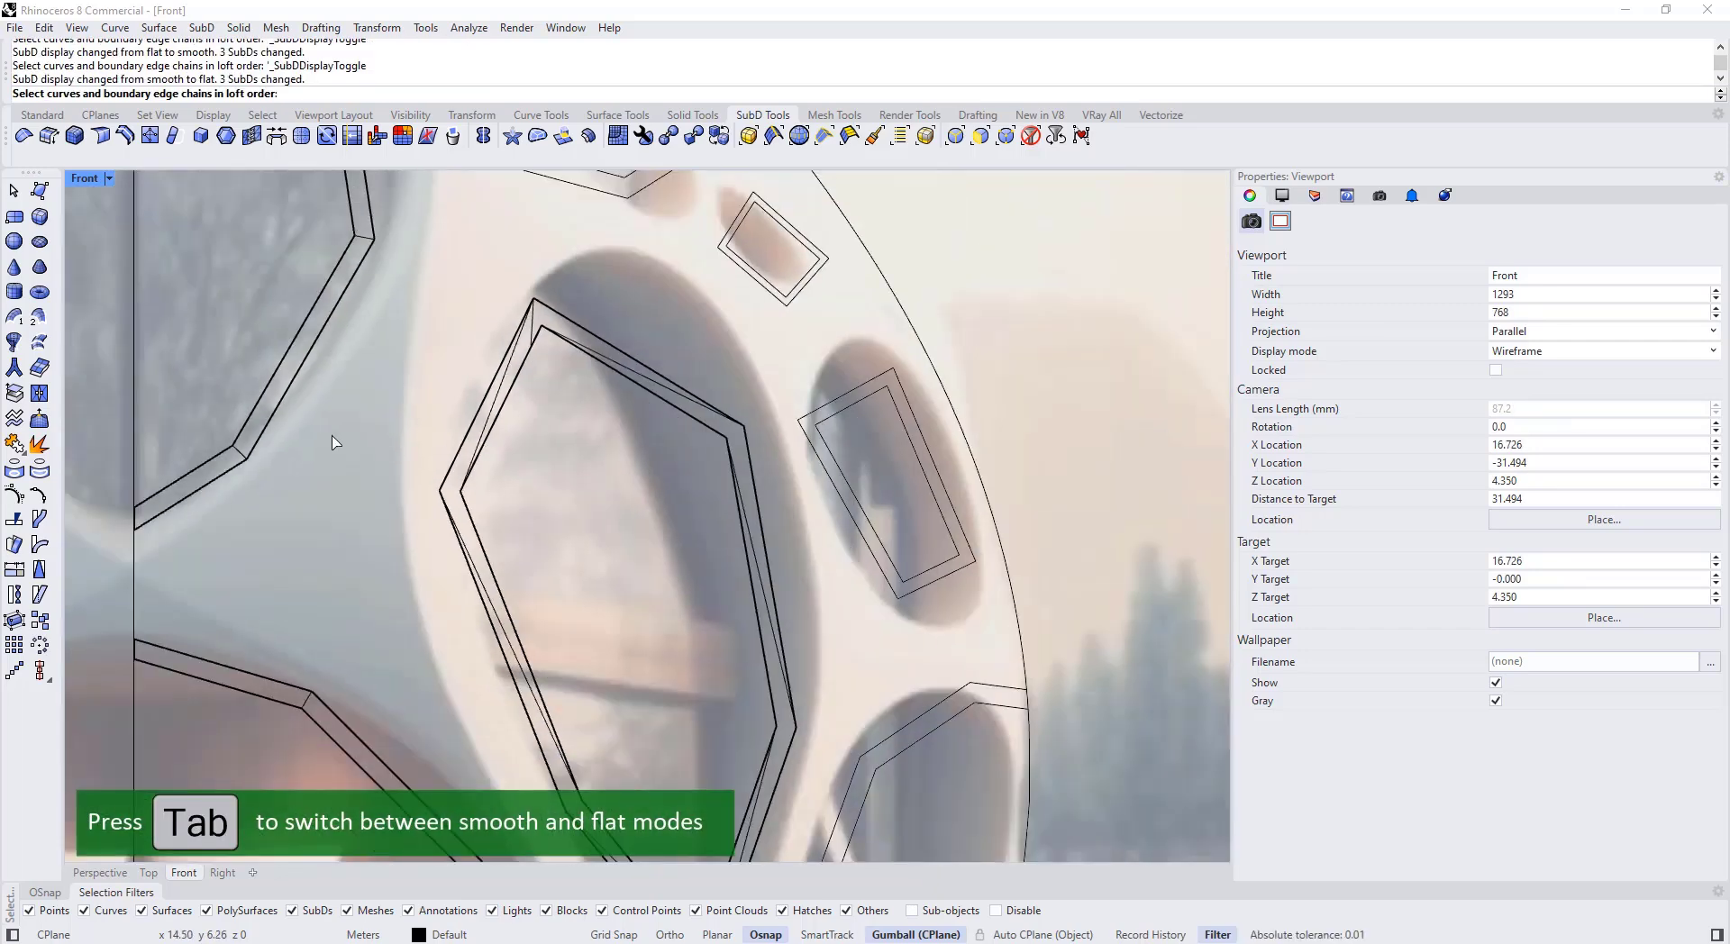
pyautogui.scroll(3, 248, 468)
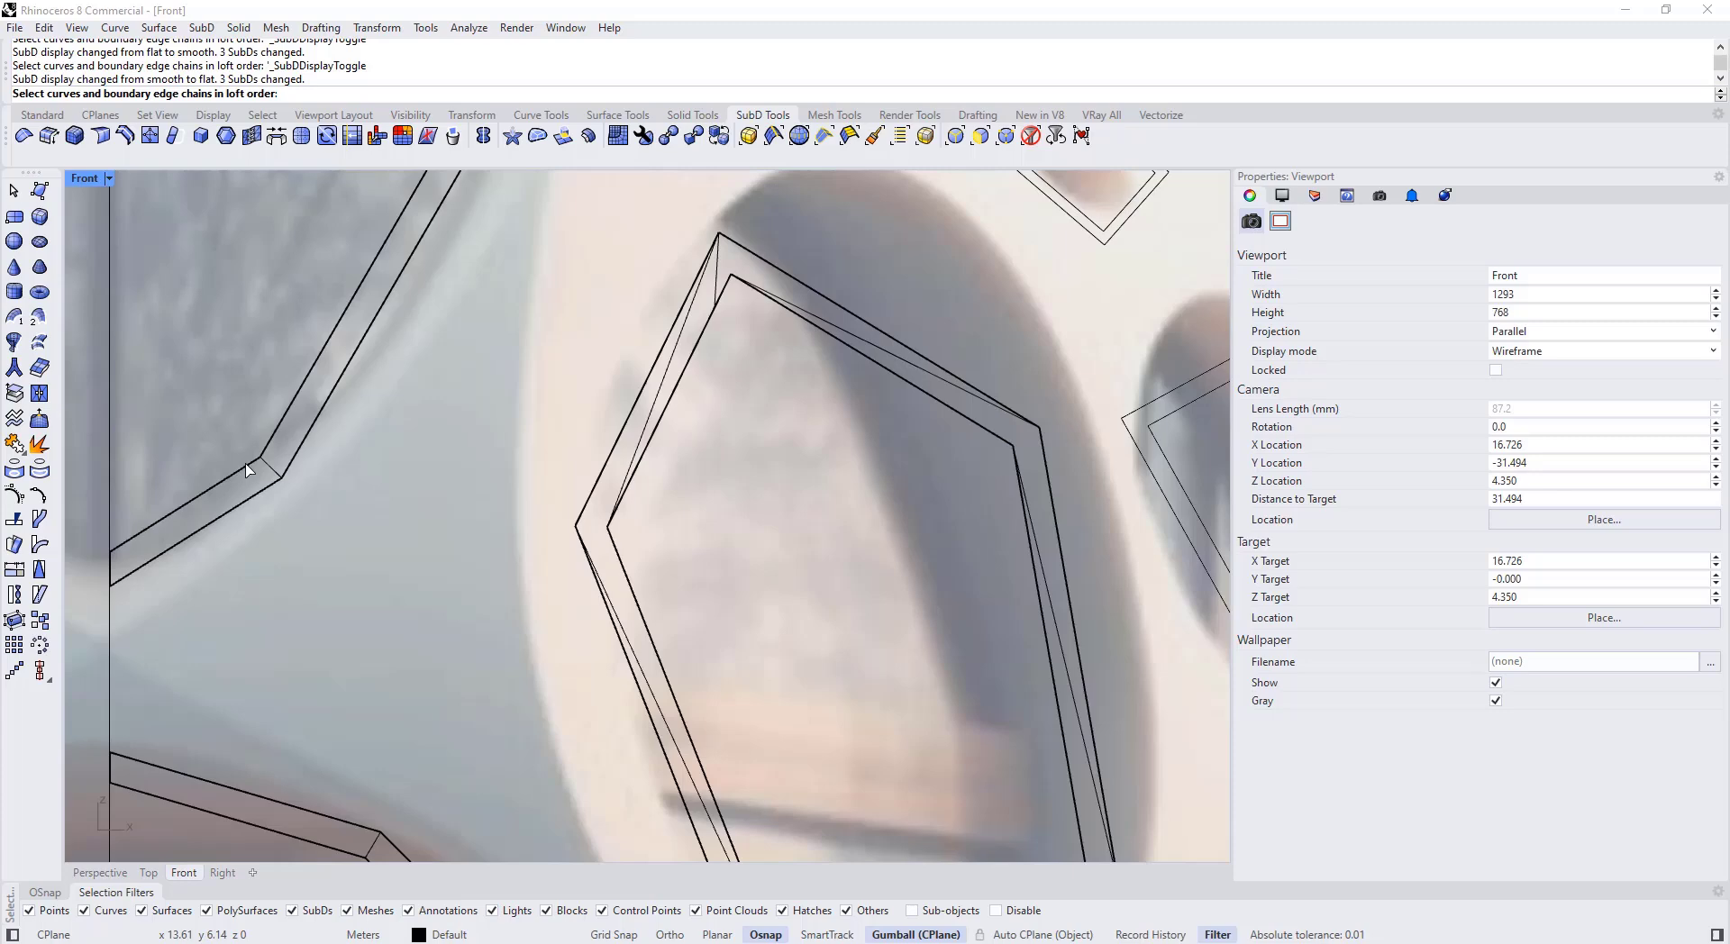
pyautogui.scroll(-3, 347, 505)
pyautogui.scroll(5, 397, 473)
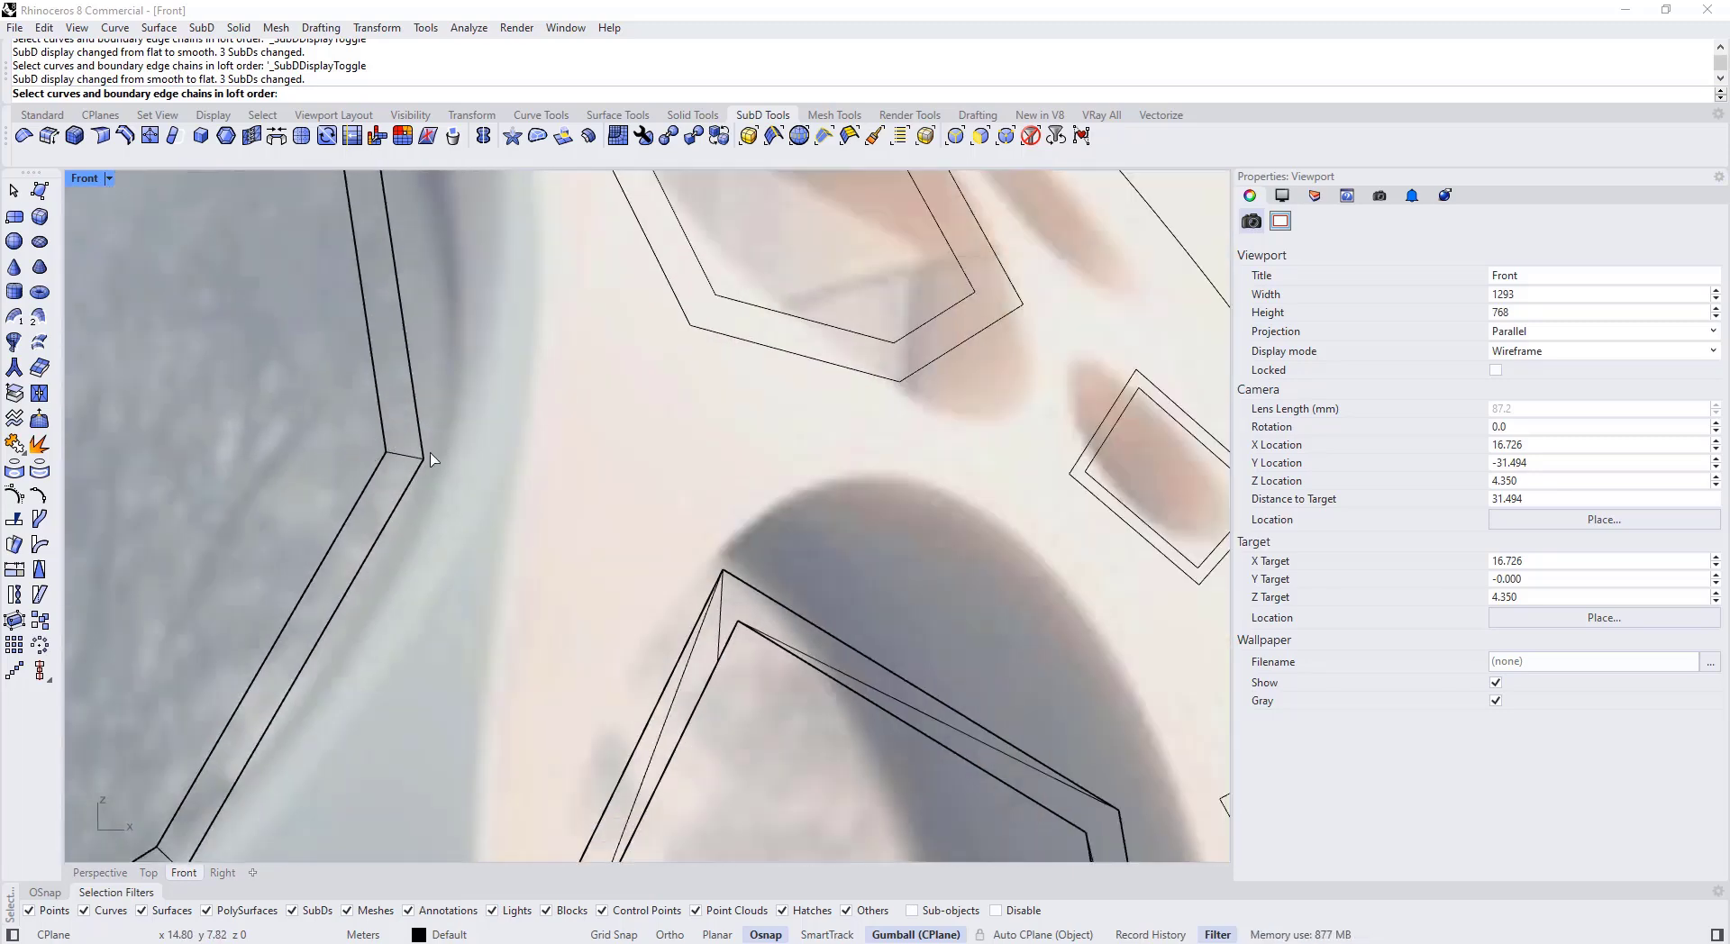
pyautogui.scroll(-3, 432, 457)
pyautogui.scroll(3, 540, 460)
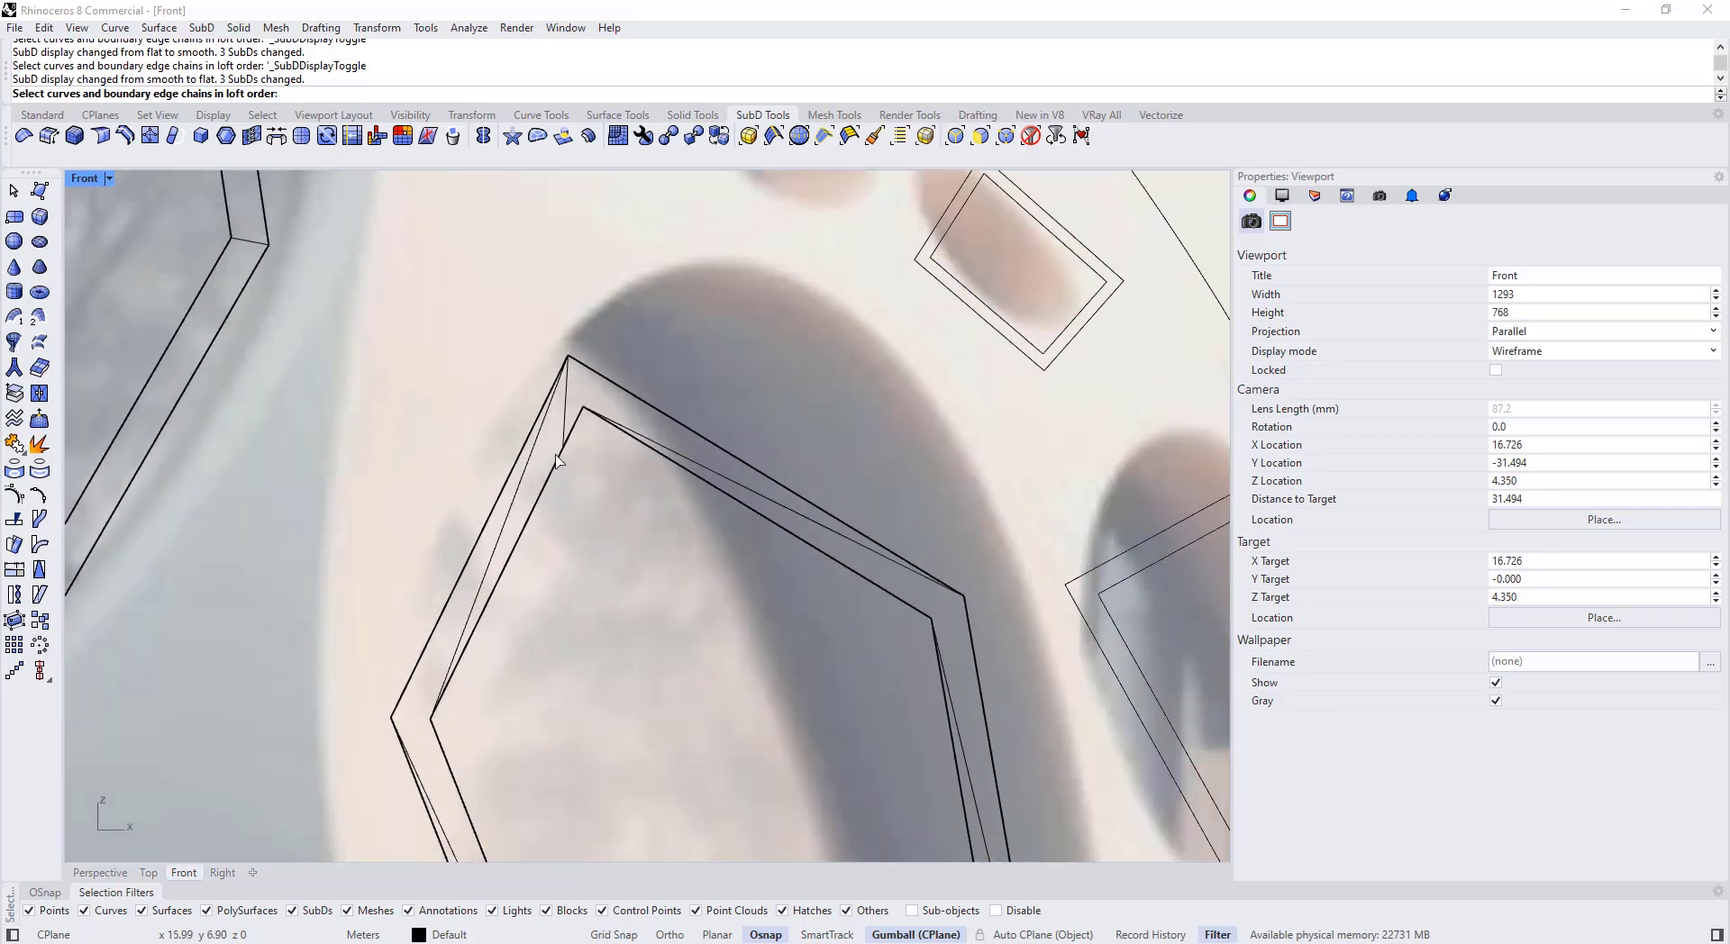
pyautogui.scroll(-3, 556, 460)
pyautogui.scroll(4, 599, 302)
pyautogui.scroll(-1, 600, 292)
# Step: Delete the SubD loft around the large right window
pyautogui.click(600, 291)
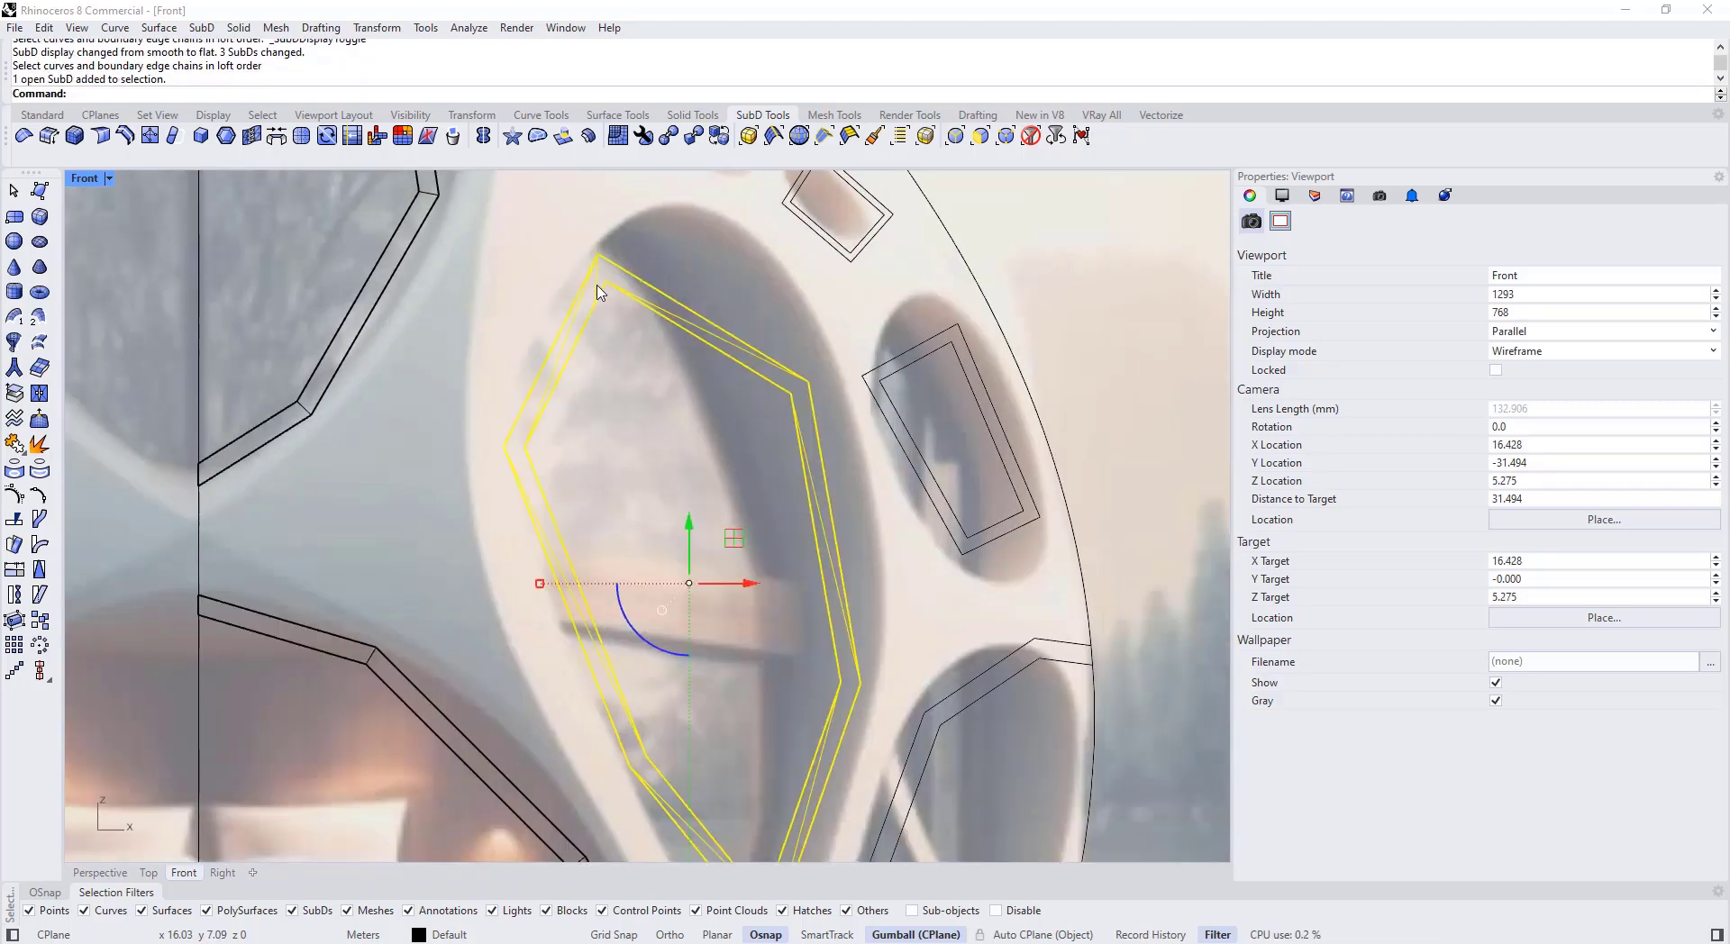
pyautogui.scroll(-2, 598, 286)
pyautogui.press('Delete')
# Step: Delete the lower-right segment from both the outer and inner outlines of the large right window
pyautogui.moveTo(730, 671); pyautogui.dragTo(685, 493, button='right')
pyautogui.scroll(2, 736, 525)
pyautogui.keyDown('ctrl'); pyautogui.keyDown('shift'); pyautogui.moveTo(760, 527); pyautogui.dragTo(697, 498); pyautogui.keyUp('shift'); pyautogui.keyUp('ctrl')
pyautogui.scroll(-2, 683, 504)
pyautogui.press('Delete')
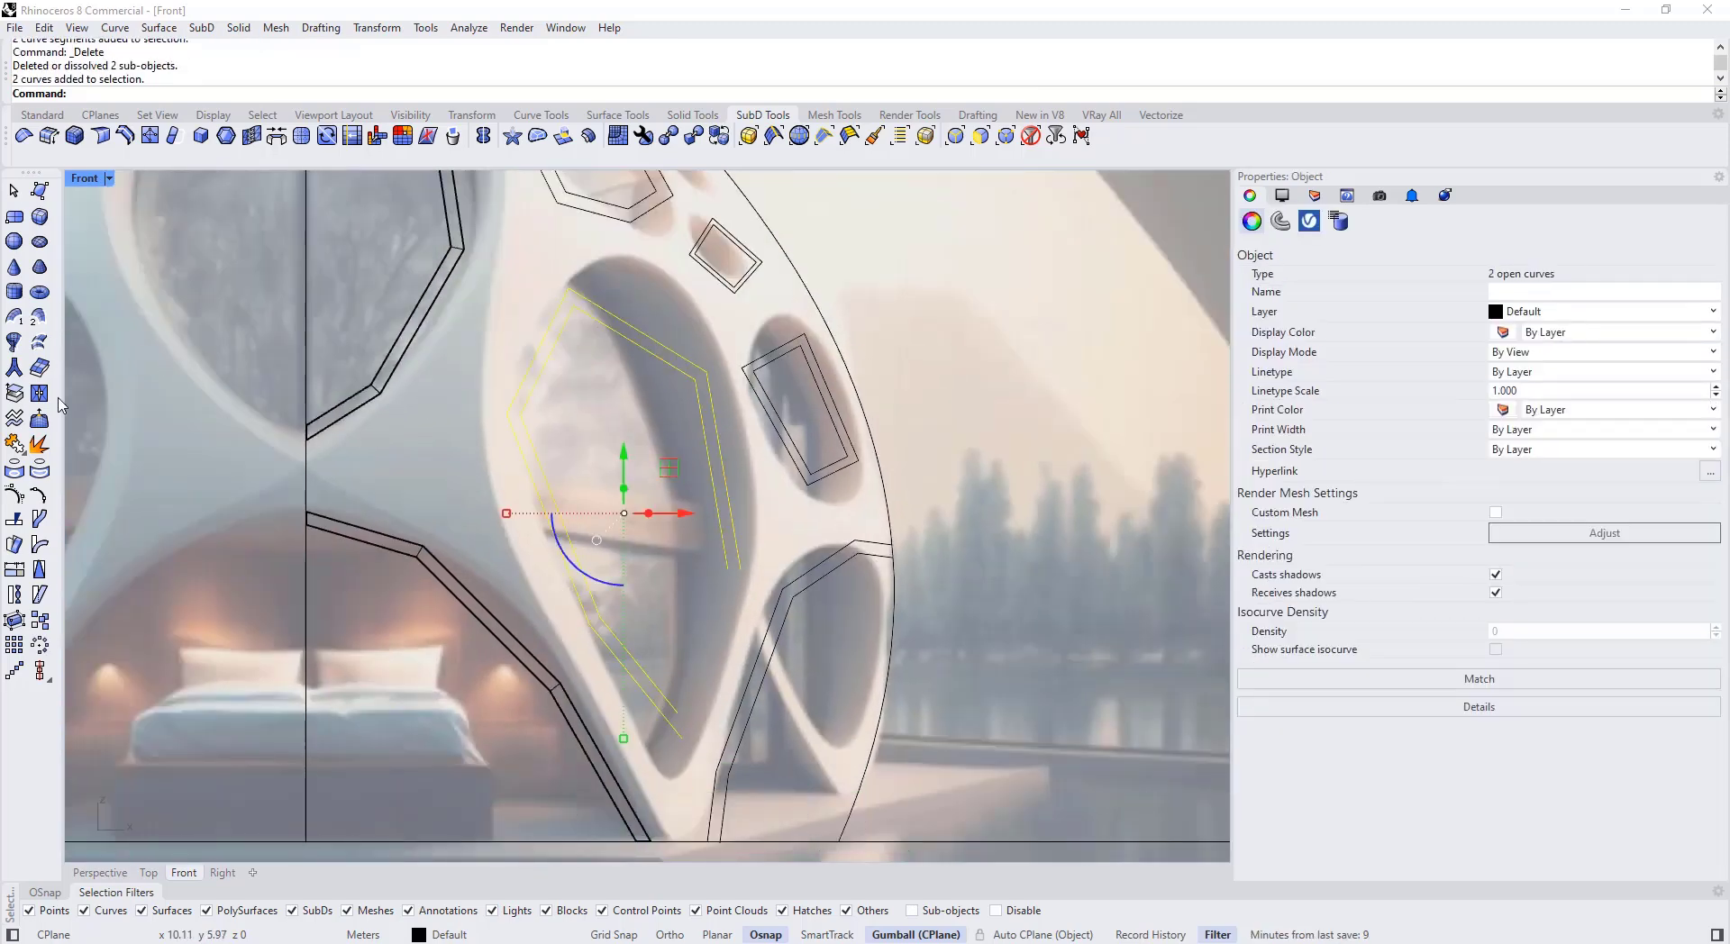
# Step: Create a SubD loft with corners between the two open outlines of the large right window
pyautogui.click(38, 341)
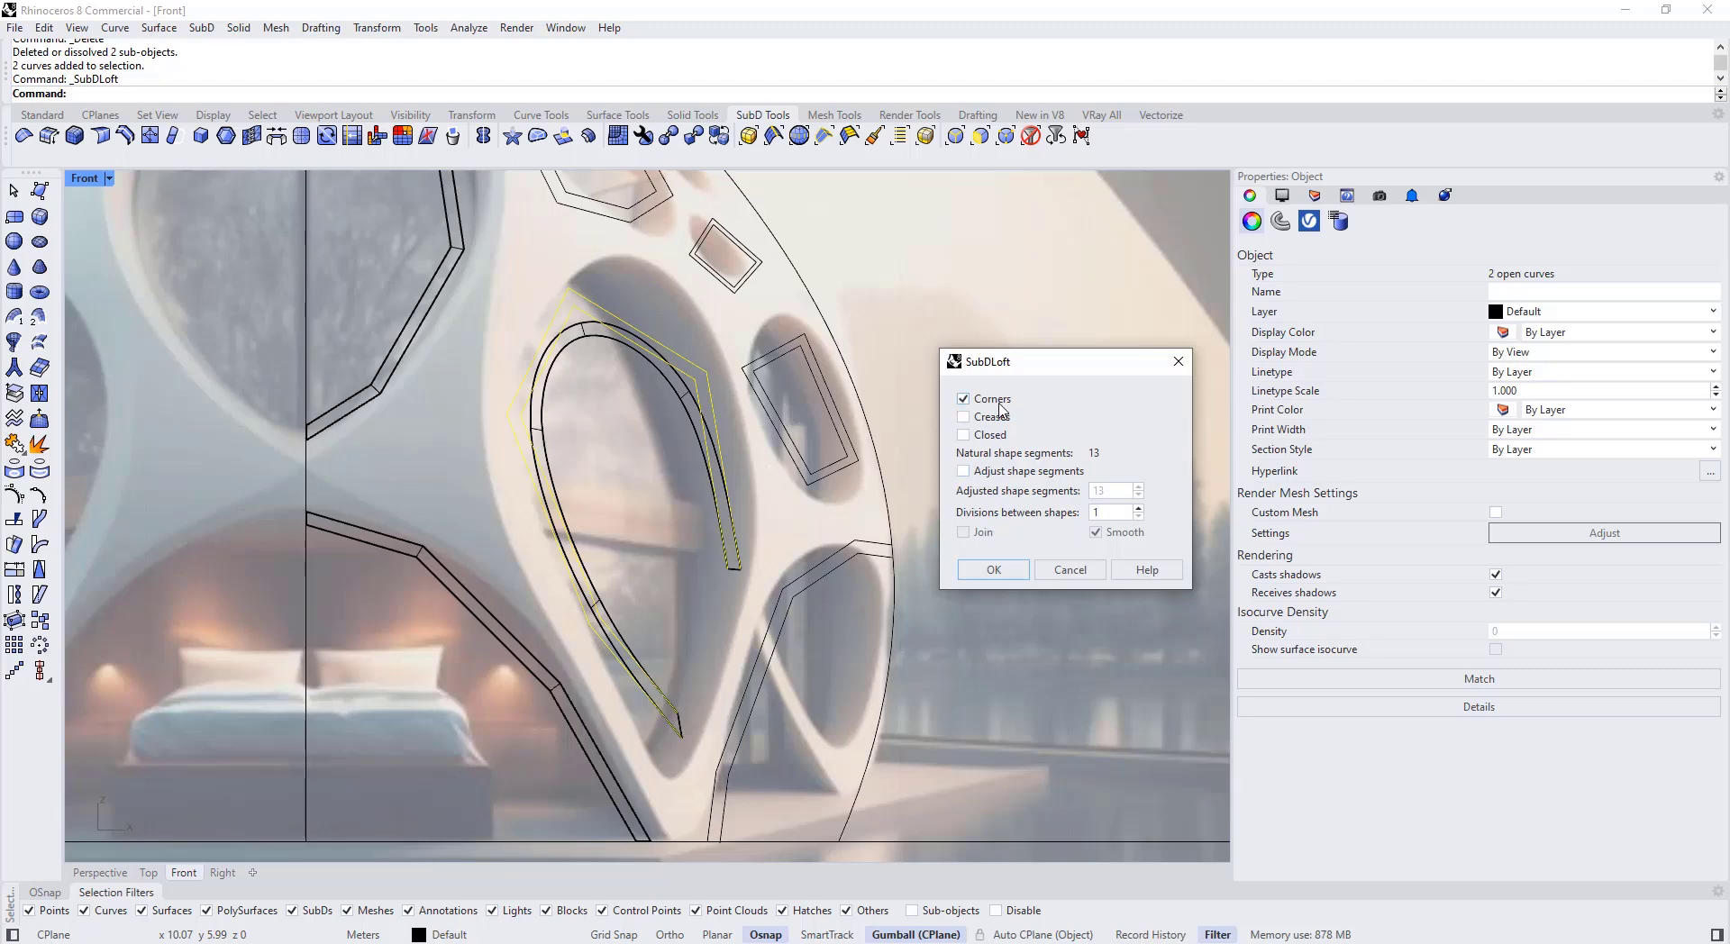
pyautogui.click(994, 570)
pyautogui.scroll(5, 683, 728)
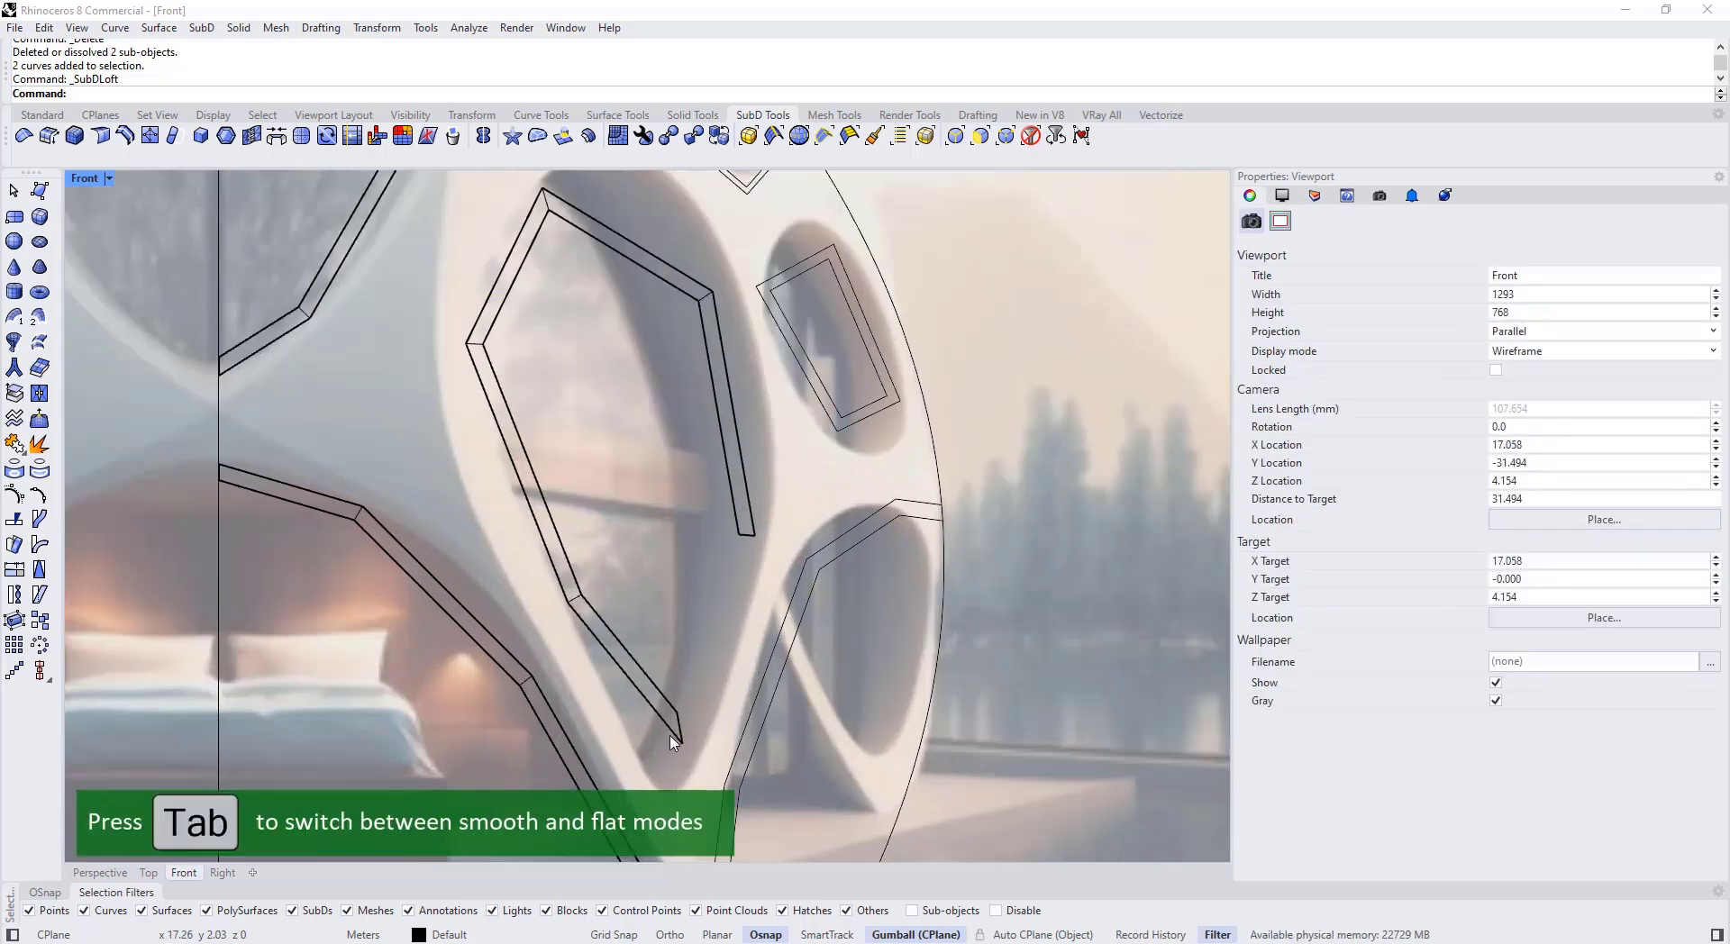
# Step: Bridge the two open ends of the large right window's SubD frame with one joined segment and check its smooth shape
pyautogui.keyDown('ctrl'); pyautogui.keyDown('shift'); pyautogui.click(684, 722); pyautogui.keyUp('shift'); pyautogui.keyUp('ctrl')
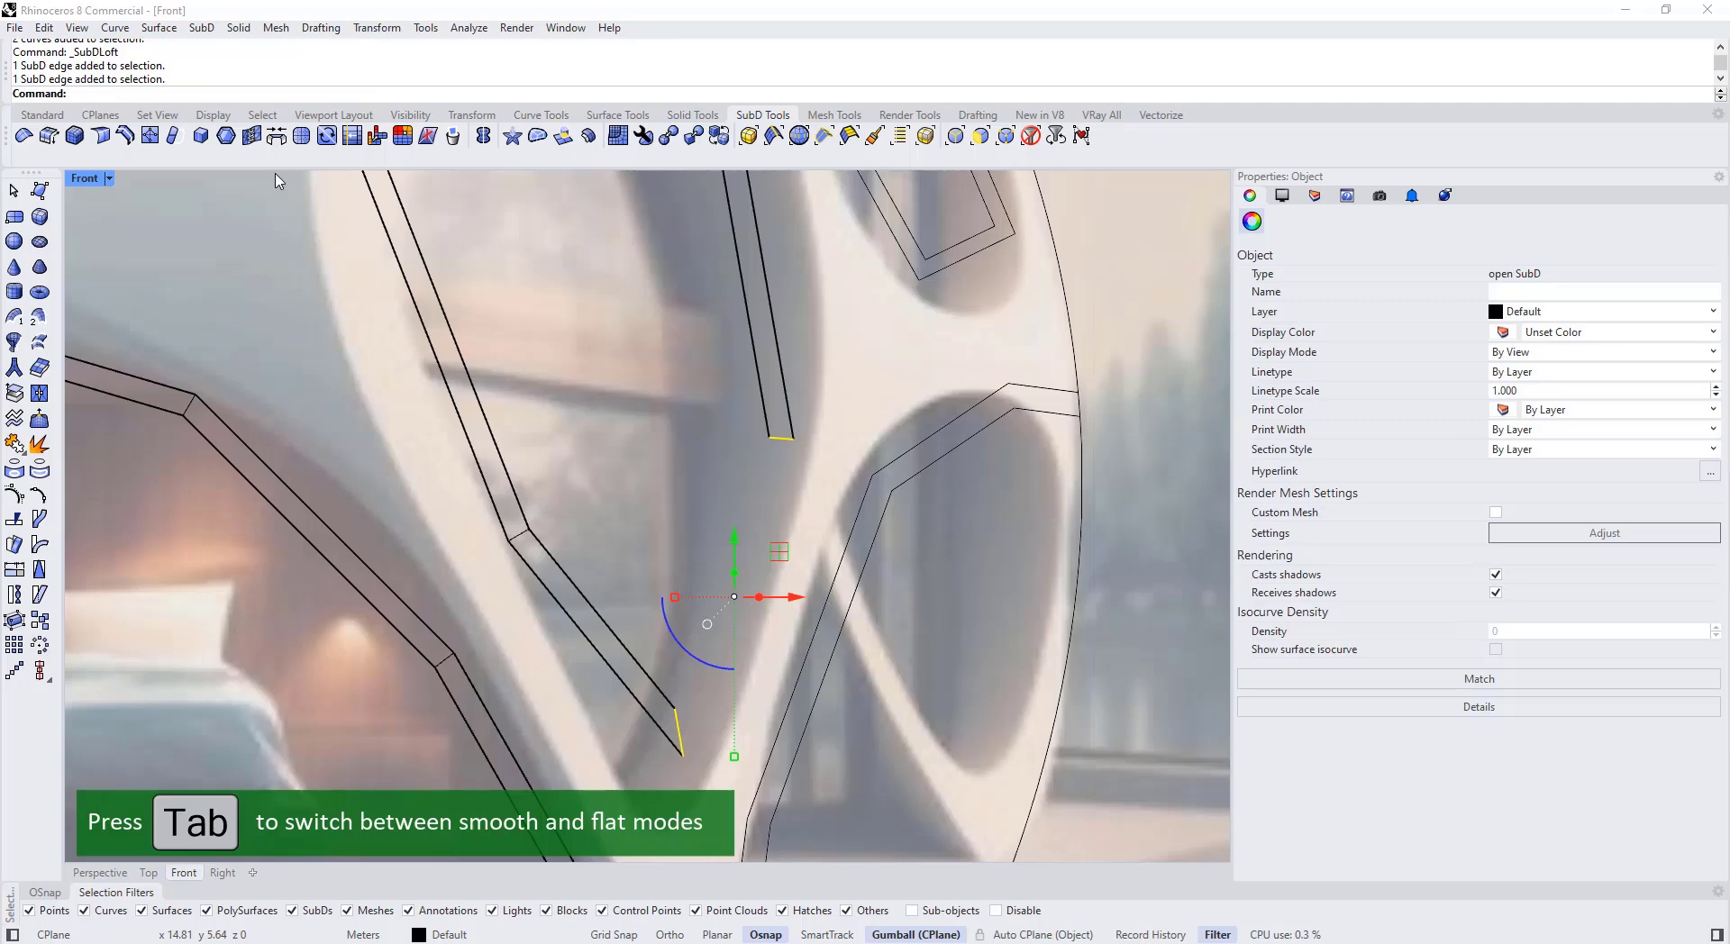
pyautogui.click(276, 137)
pyautogui.scroll(-6, 721, 470)
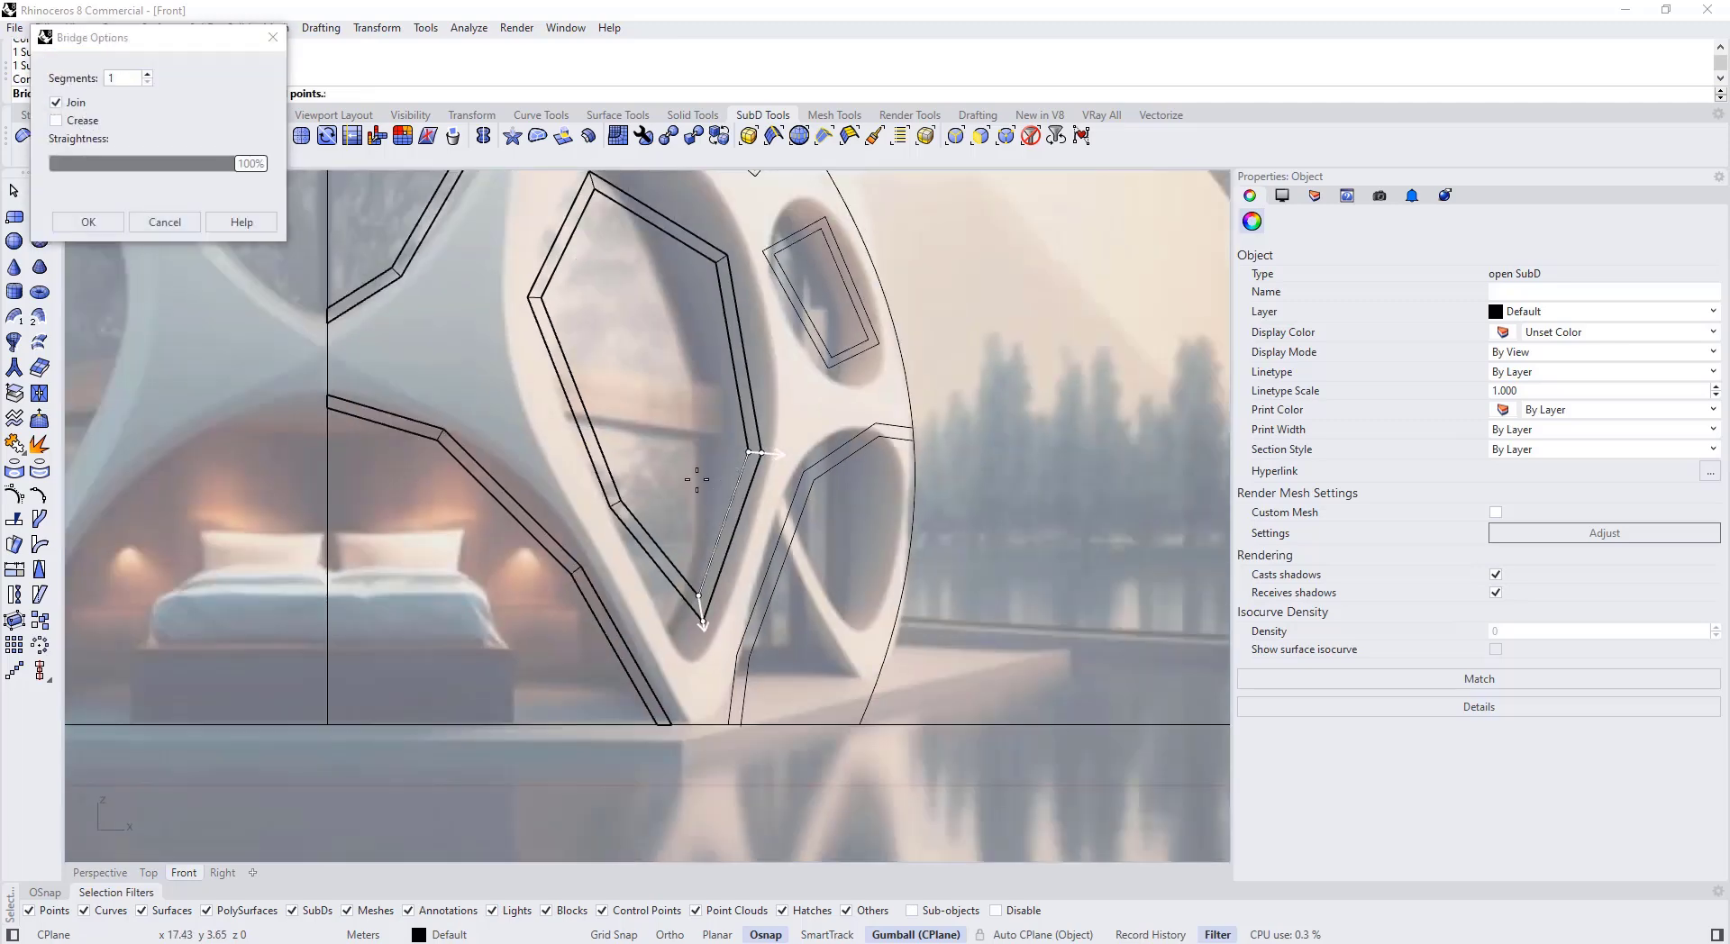
pyautogui.click(88, 221)
pyautogui.press('Tab')
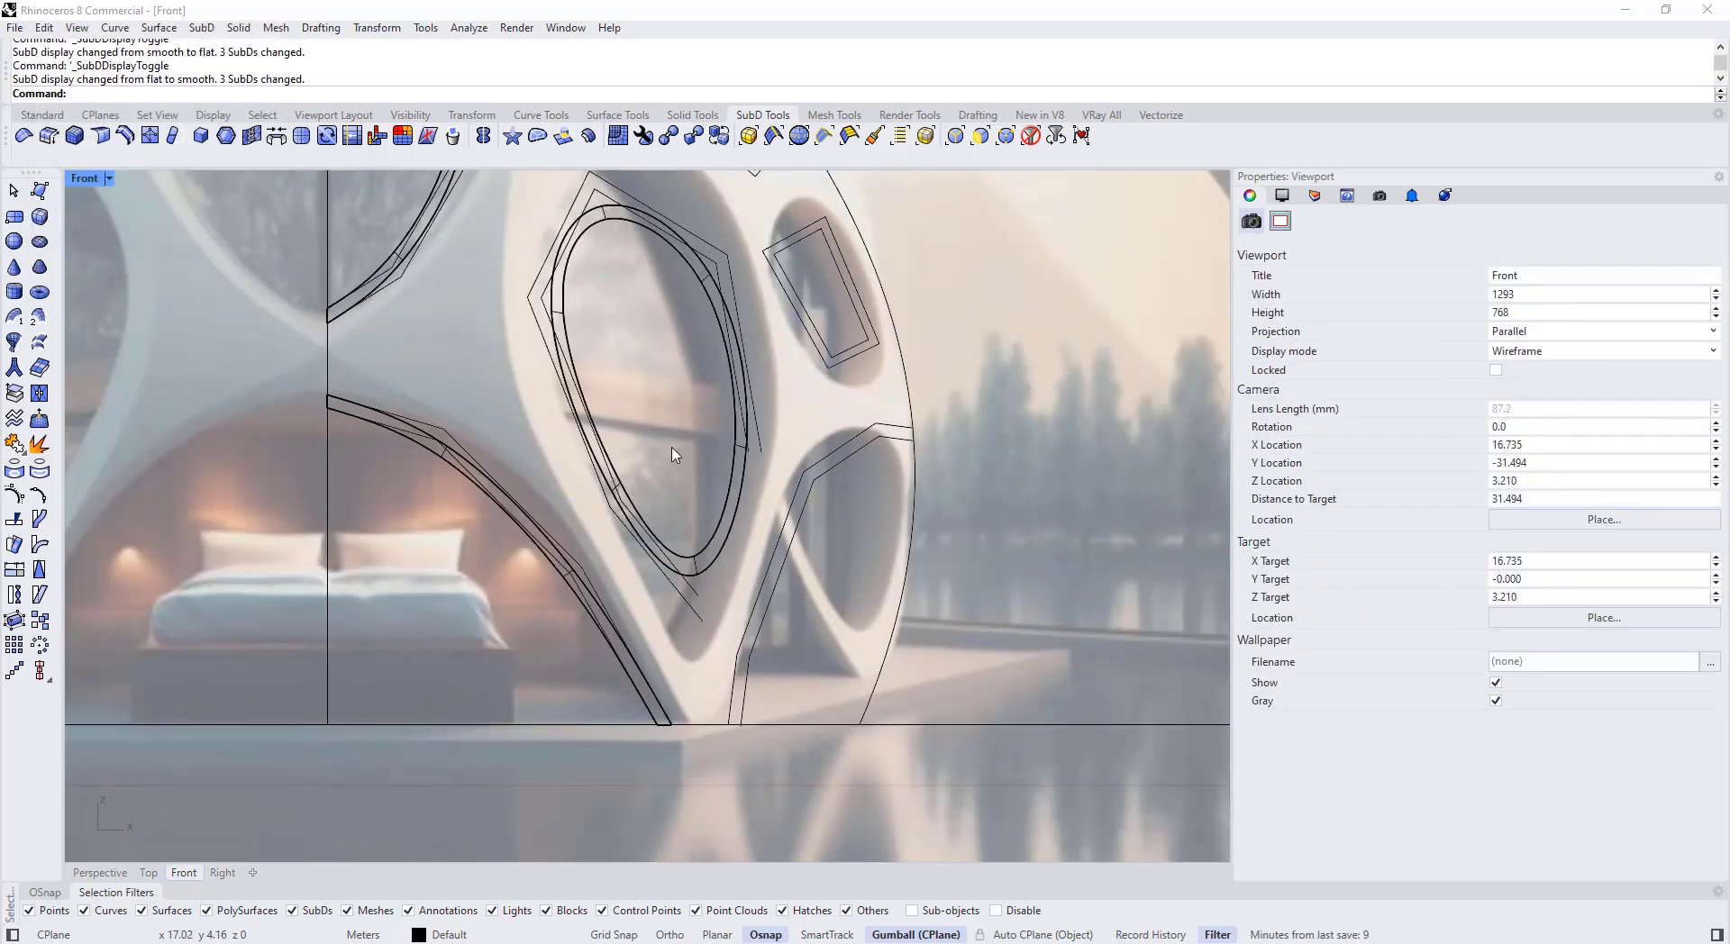
pyautogui.scroll(3, 671, 453)
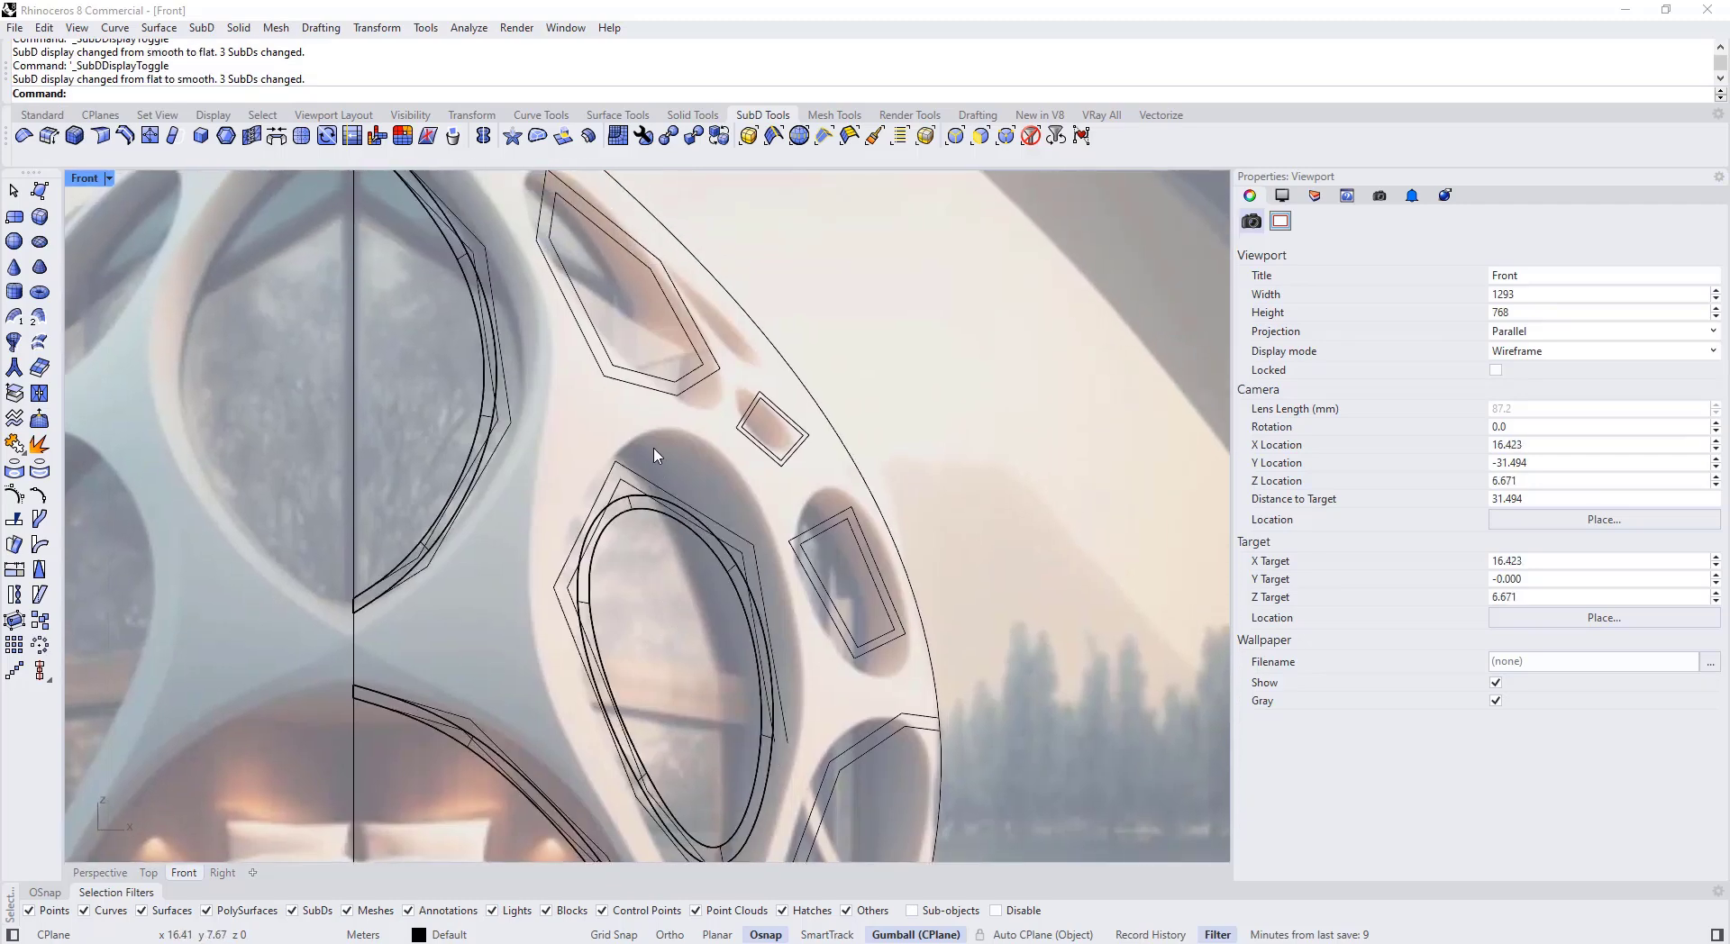
pyautogui.press('Tab')
# Step: Create a SubD loft between the two open outlines of the lower-right opening
pyautogui.moveTo(759, 491); pyautogui.dragTo(713, 395, button='right')
pyautogui.scroll(-4, 713, 395)
pyautogui.scroll(6, 760, 702)
pyautogui.moveTo(762, 590); pyautogui.dragTo(712, 551)
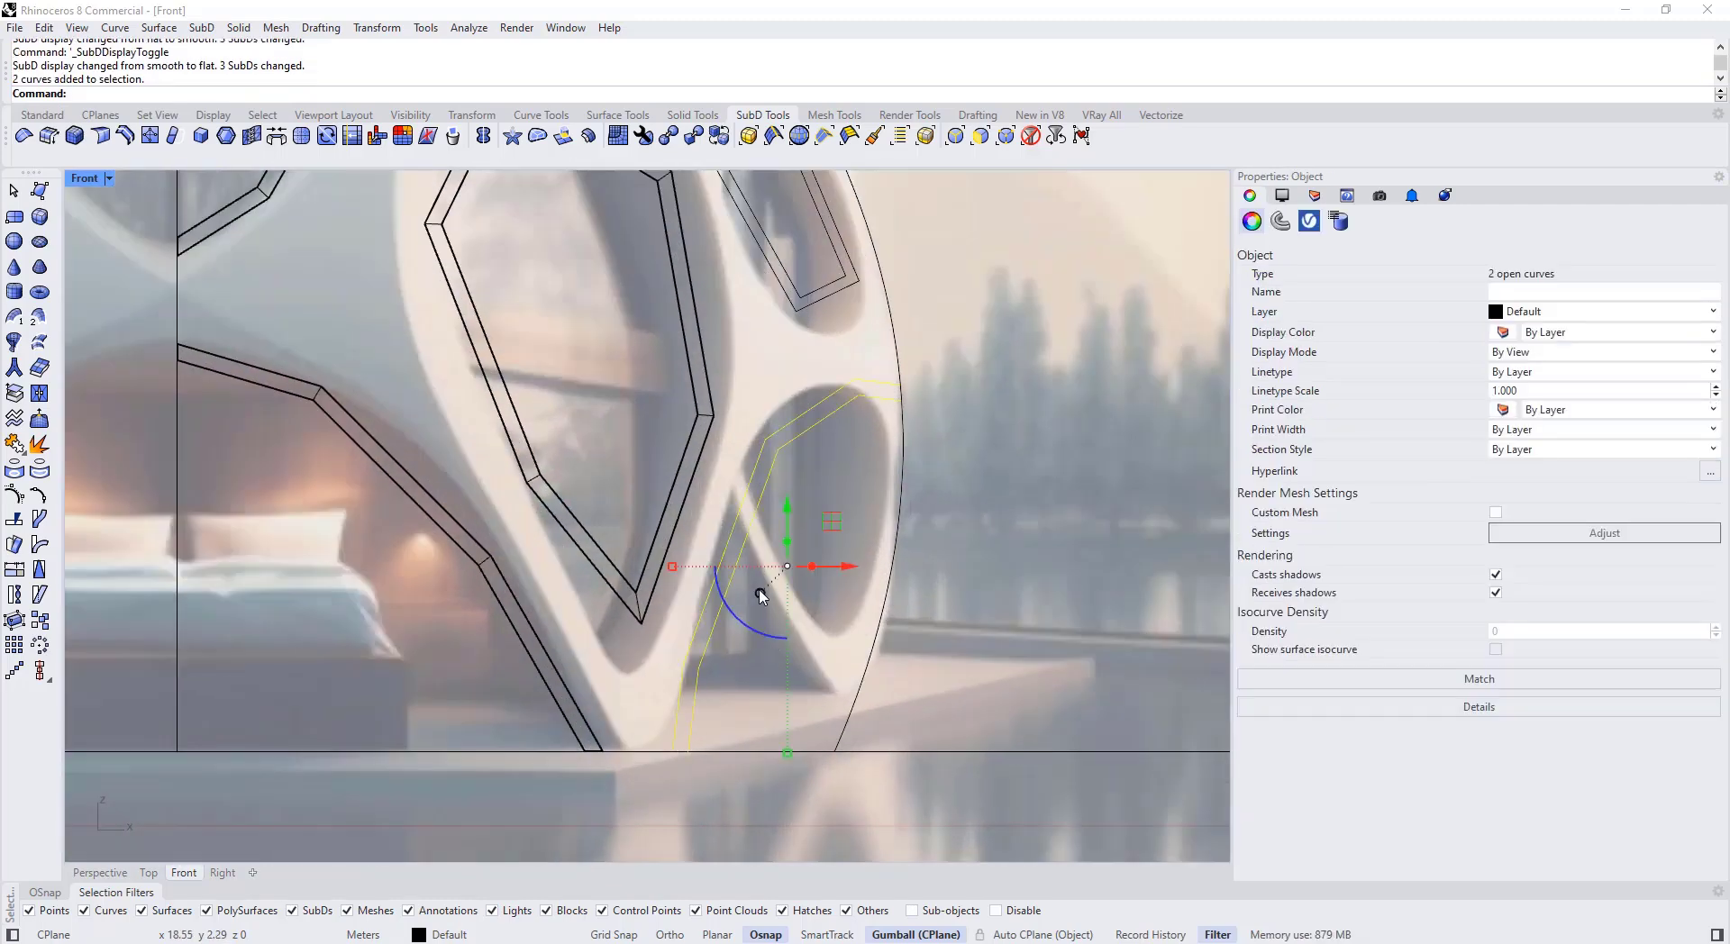
pyautogui.moveTo(735, 450); pyautogui.dragTo(728, 567, button='right')
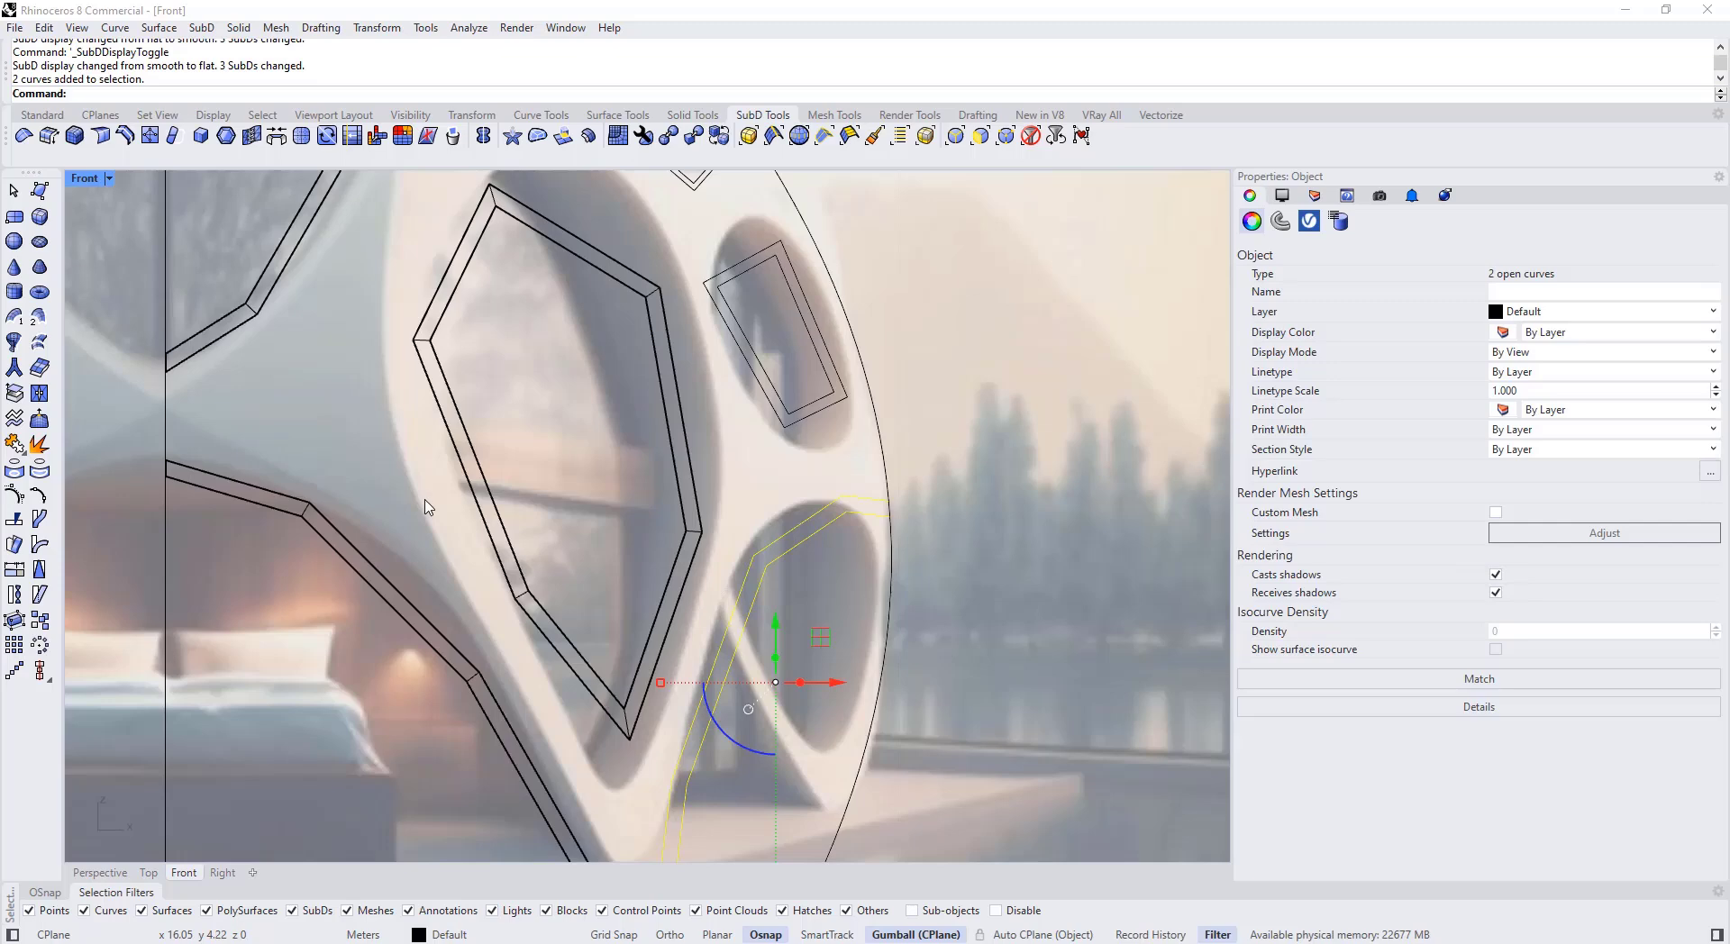
pyautogui.moveTo(879, 609); pyautogui.dragTo(719, 613)
pyautogui.click(39, 343)
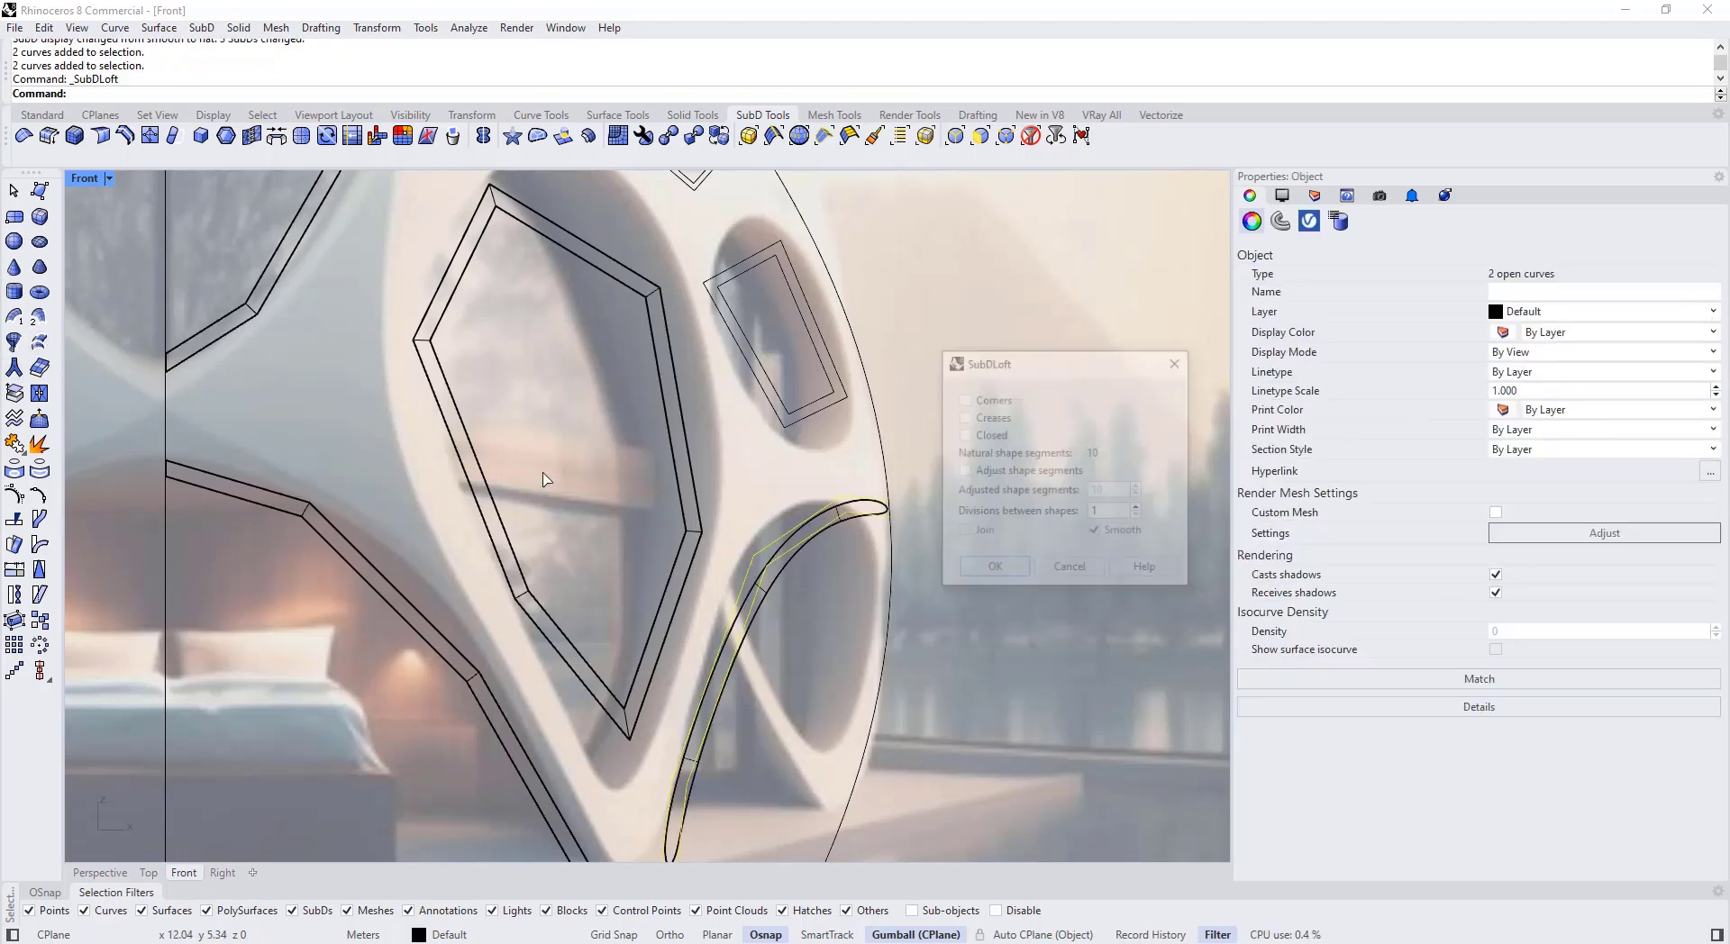
pyautogui.scroll(-4, 730, 433)
pyautogui.click(994, 574)
pyautogui.moveTo(805, 467); pyautogui.dragTo(772, 552, button='right')
pyautogui.press('Escape')
# Step: Delete the lower-right end segment from both outlines of each of the four remaining windows along the right side of the building
pyautogui.scroll(9, 754, 505)
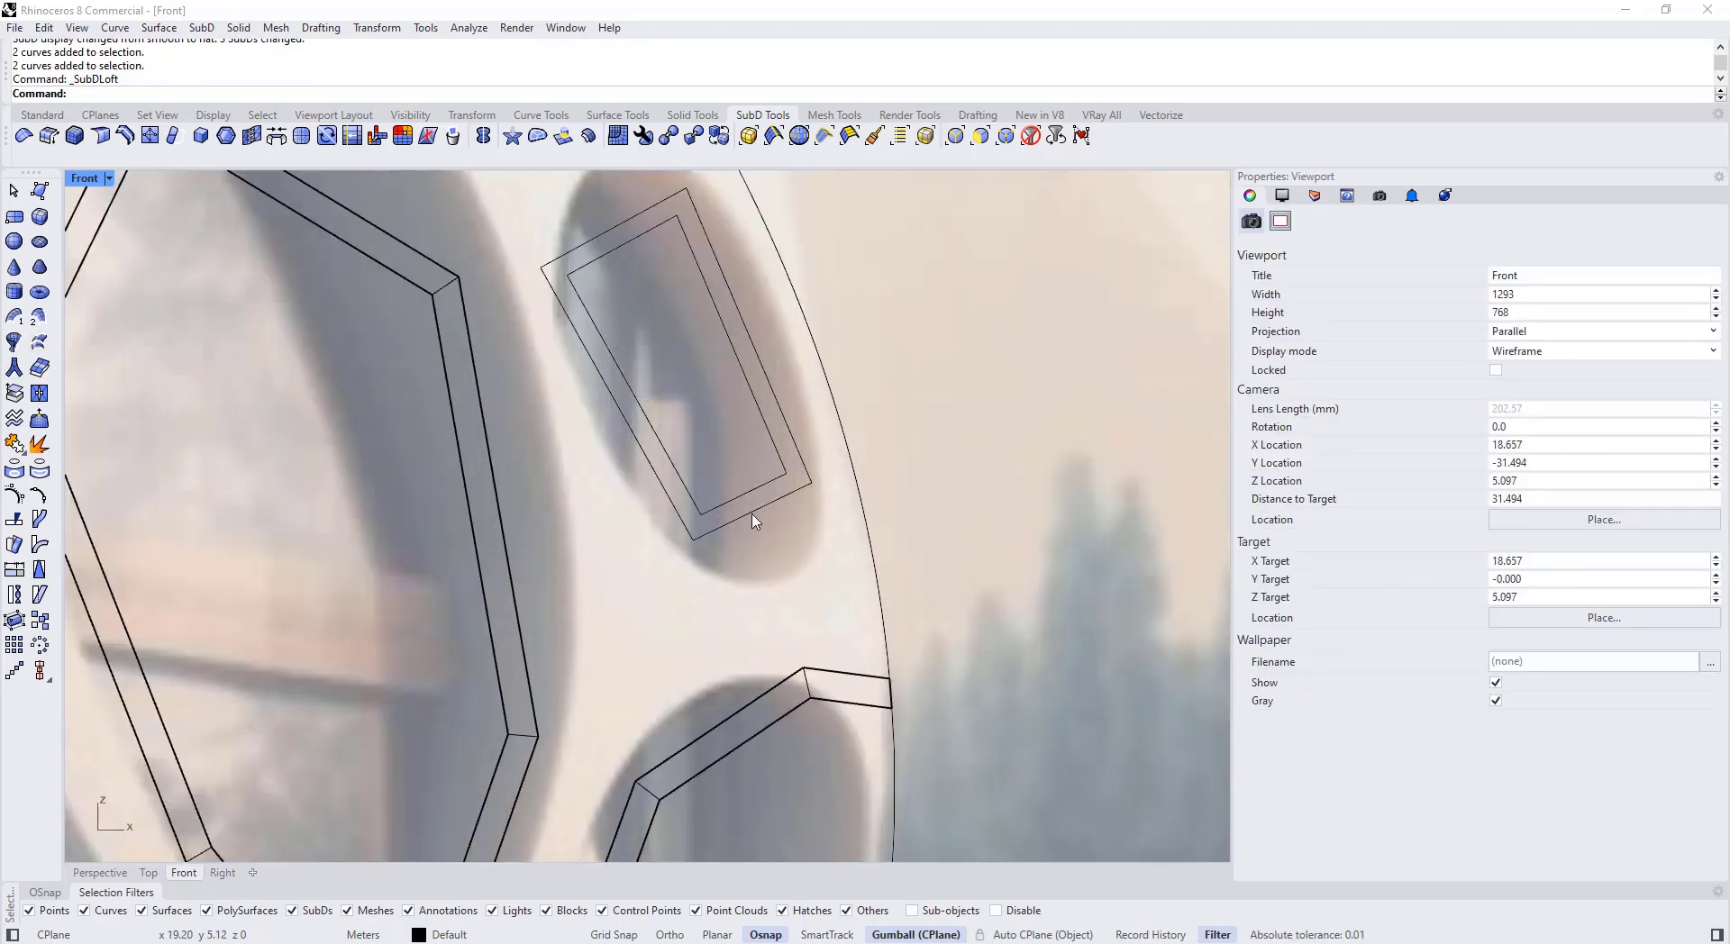
pyautogui.keyDown('ctrl'); pyautogui.keyDown('shift'); pyautogui.moveTo(755, 520); pyautogui.dragTo(721, 464); pyautogui.keyUp('shift'); pyautogui.keyUp('ctrl')
pyautogui.moveTo(618, 234); pyautogui.dragTo(631, 541, button='right')
pyautogui.scroll(6, 590, 401)
pyautogui.keyDown('ctrl'); pyautogui.keyDown('shift'); pyautogui.moveTo(586, 401); pyautogui.dragTo(534, 344); pyautogui.keyUp('shift'); pyautogui.keyUp('ctrl')
pyautogui.scroll(-9, 539, 349)
pyautogui.moveTo(454, 277); pyautogui.dragTo(526, 478, button='right')
pyautogui.scroll(8, 527, 481)
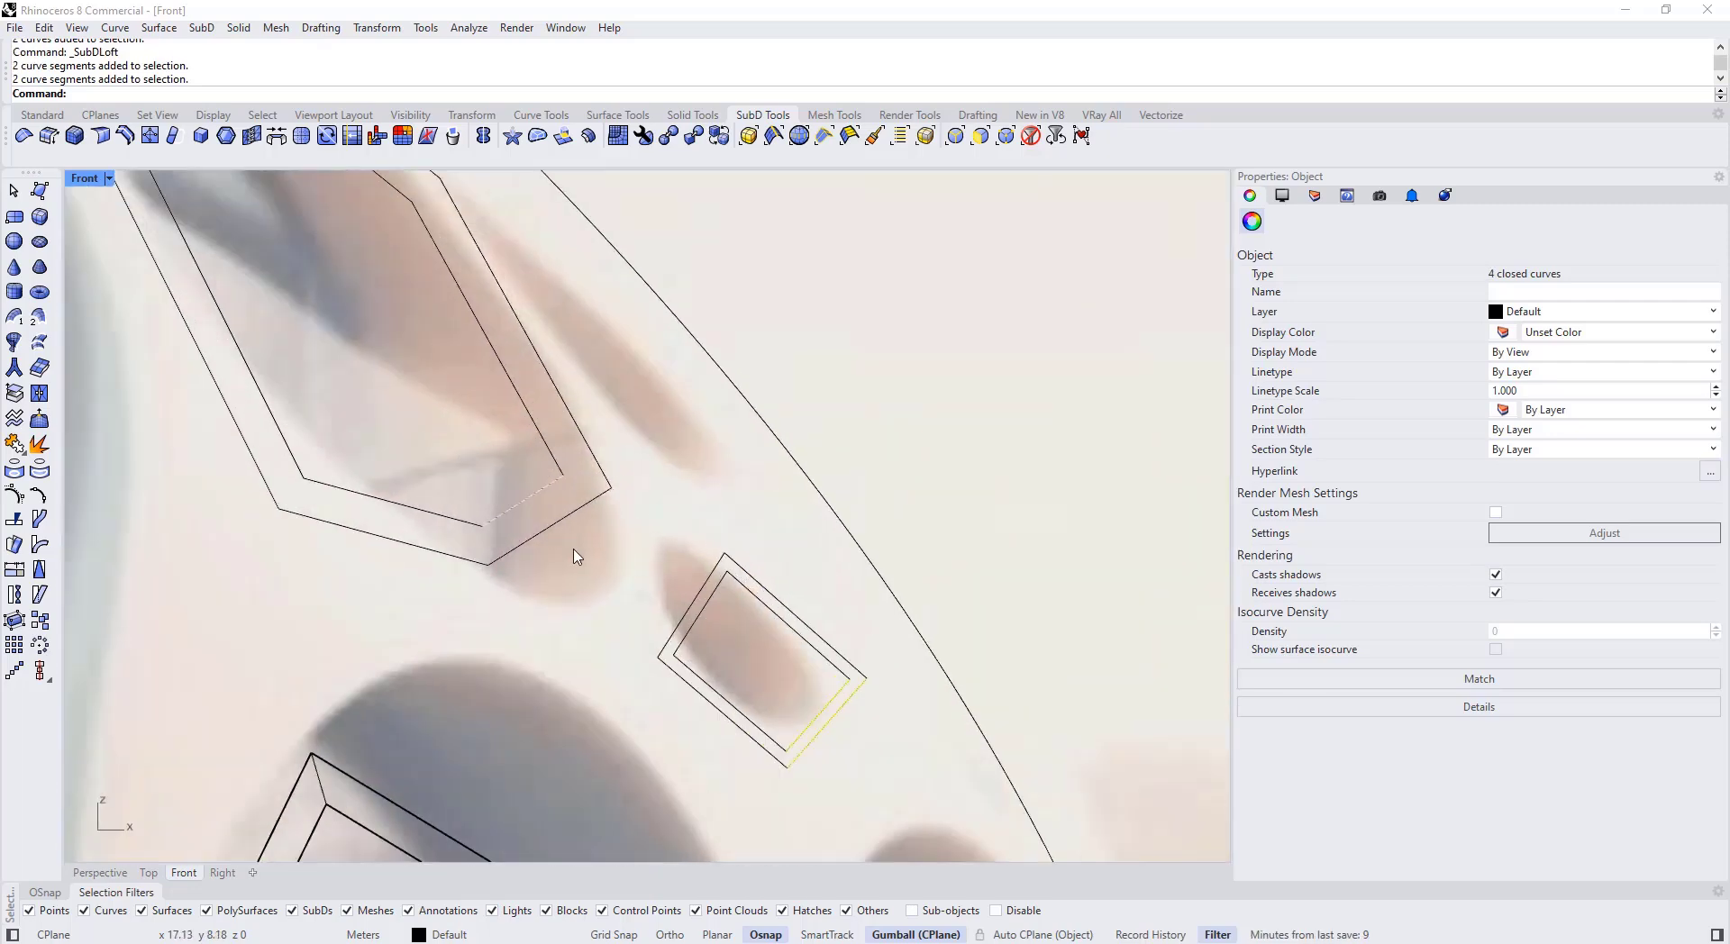
pyautogui.keyDown('ctrl'); pyautogui.keyDown('shift'); pyautogui.moveTo(576, 556); pyautogui.dragTo(532, 492); pyautogui.keyUp('shift'); pyautogui.keyUp('ctrl')
pyautogui.scroll(-8, 538, 499)
pyautogui.moveTo(306, 283); pyautogui.dragTo(493, 542, button='right')
pyautogui.scroll(2, 495, 541)
pyautogui.scroll(-3, 531, 406)
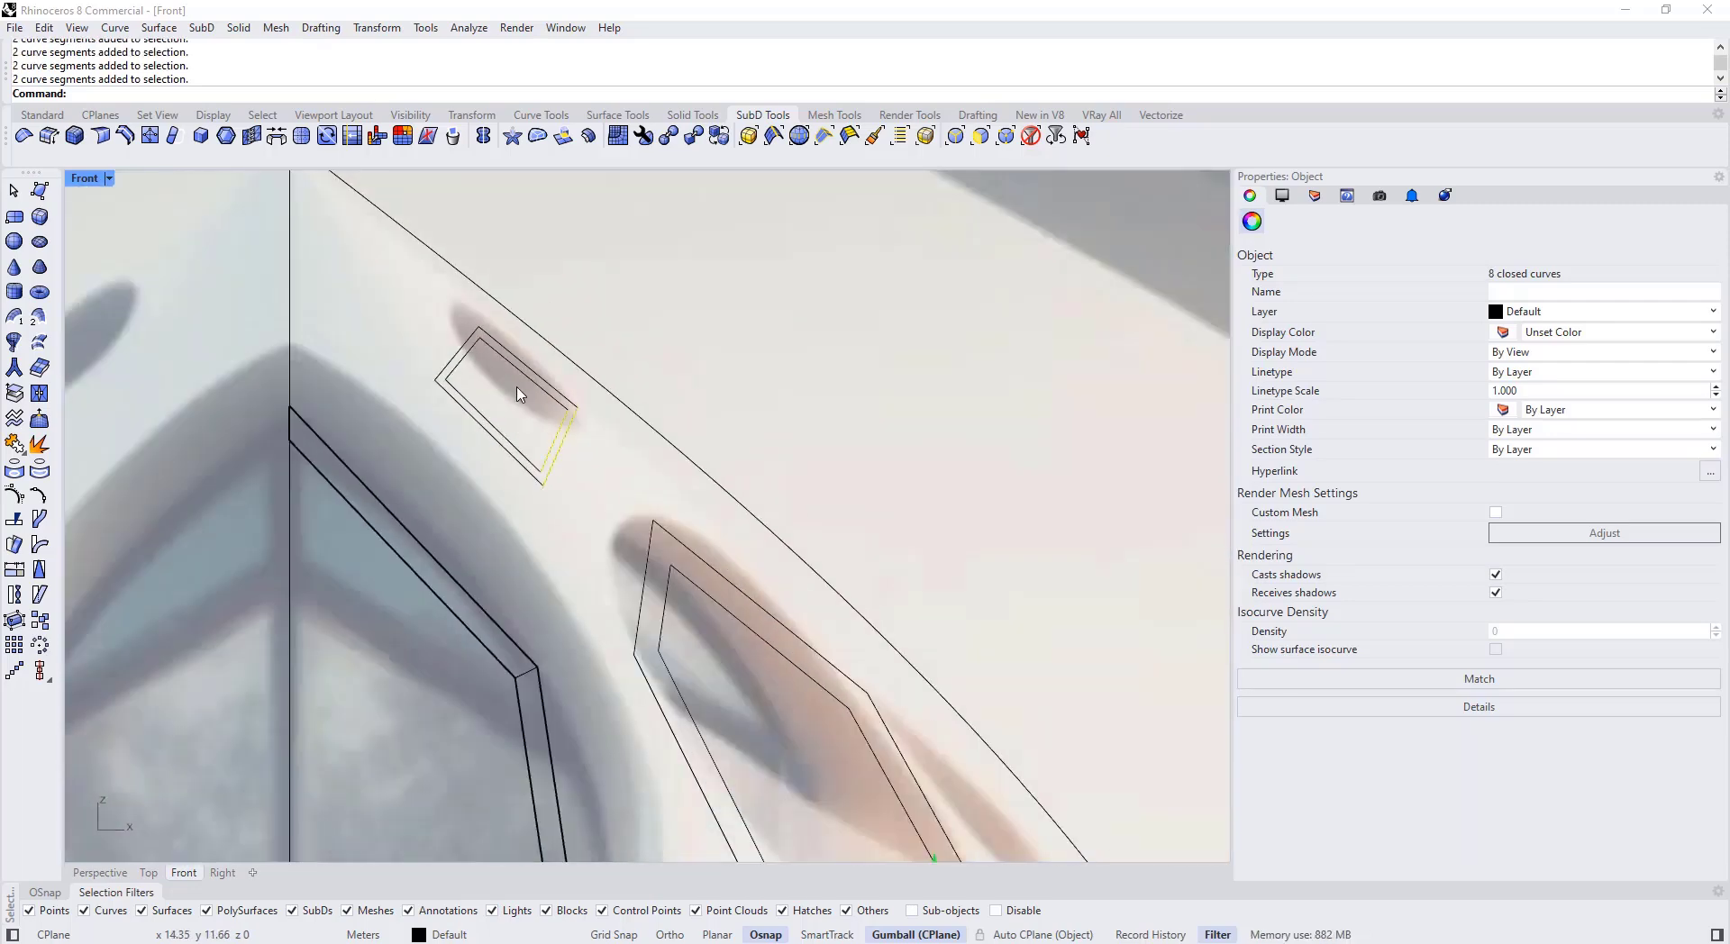
pyautogui.press('Delete')
# Step: Create SubD lofts between the paired open outlines of the four windows along the building's right edge
pyautogui.scroll(2, 603, 440)
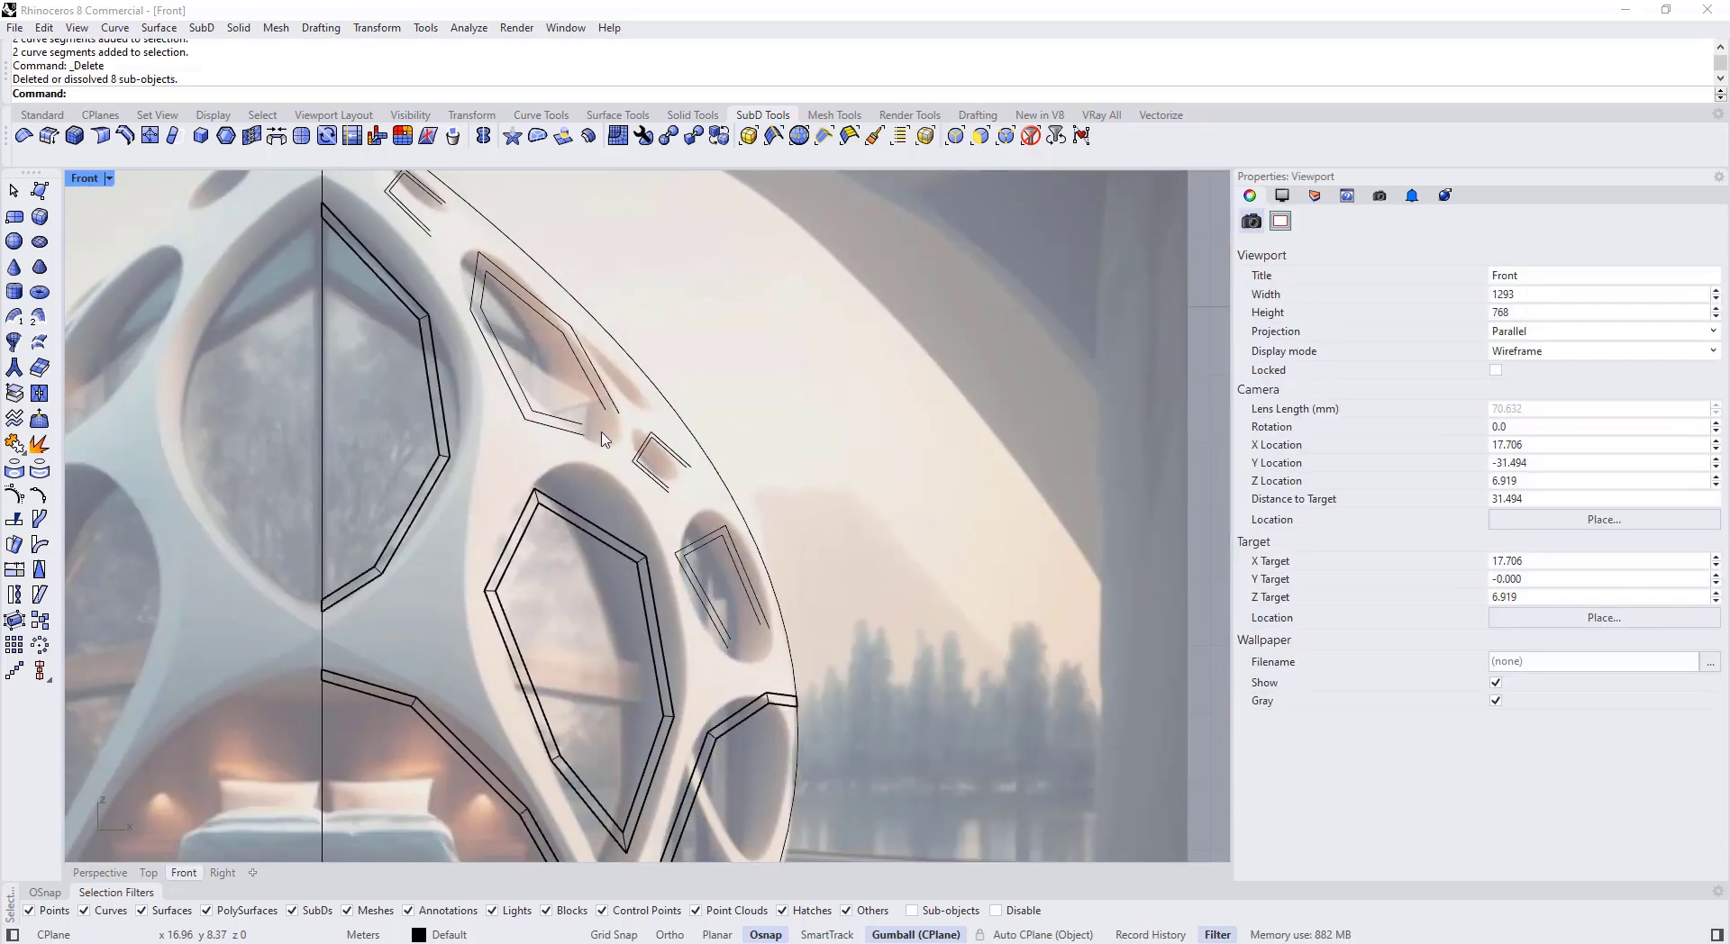
pyautogui.scroll(2, 704, 604)
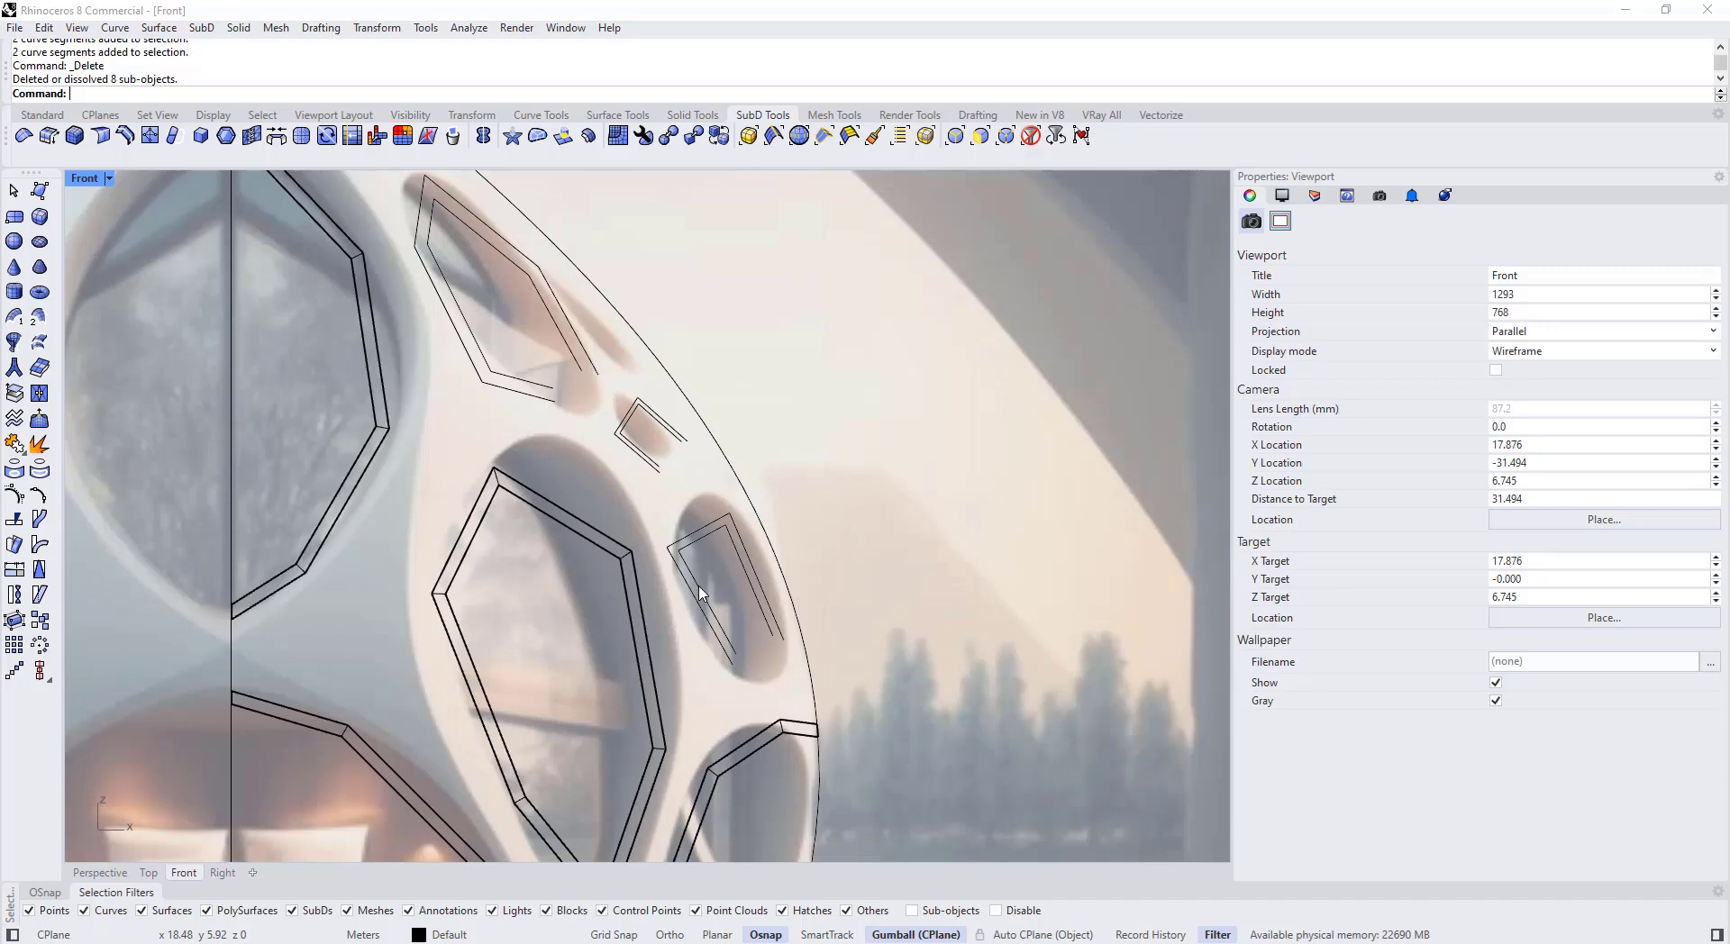
pyautogui.scroll(2, 701, 595)
pyautogui.click(708, 607)
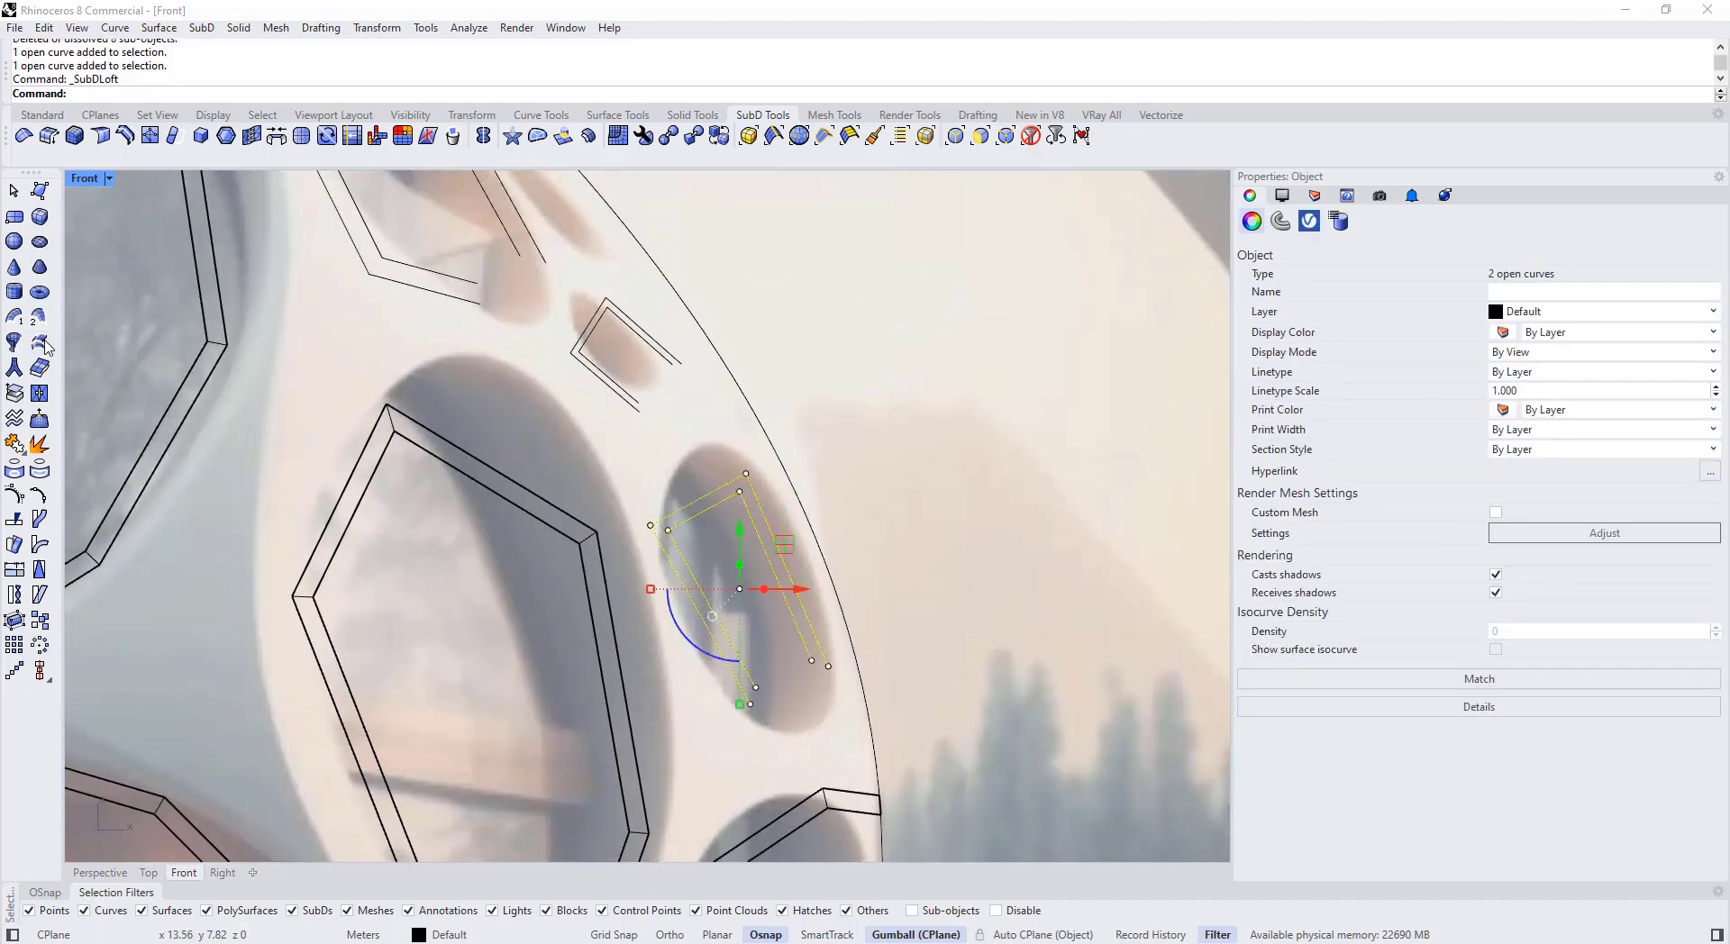
pyautogui.click(995, 569)
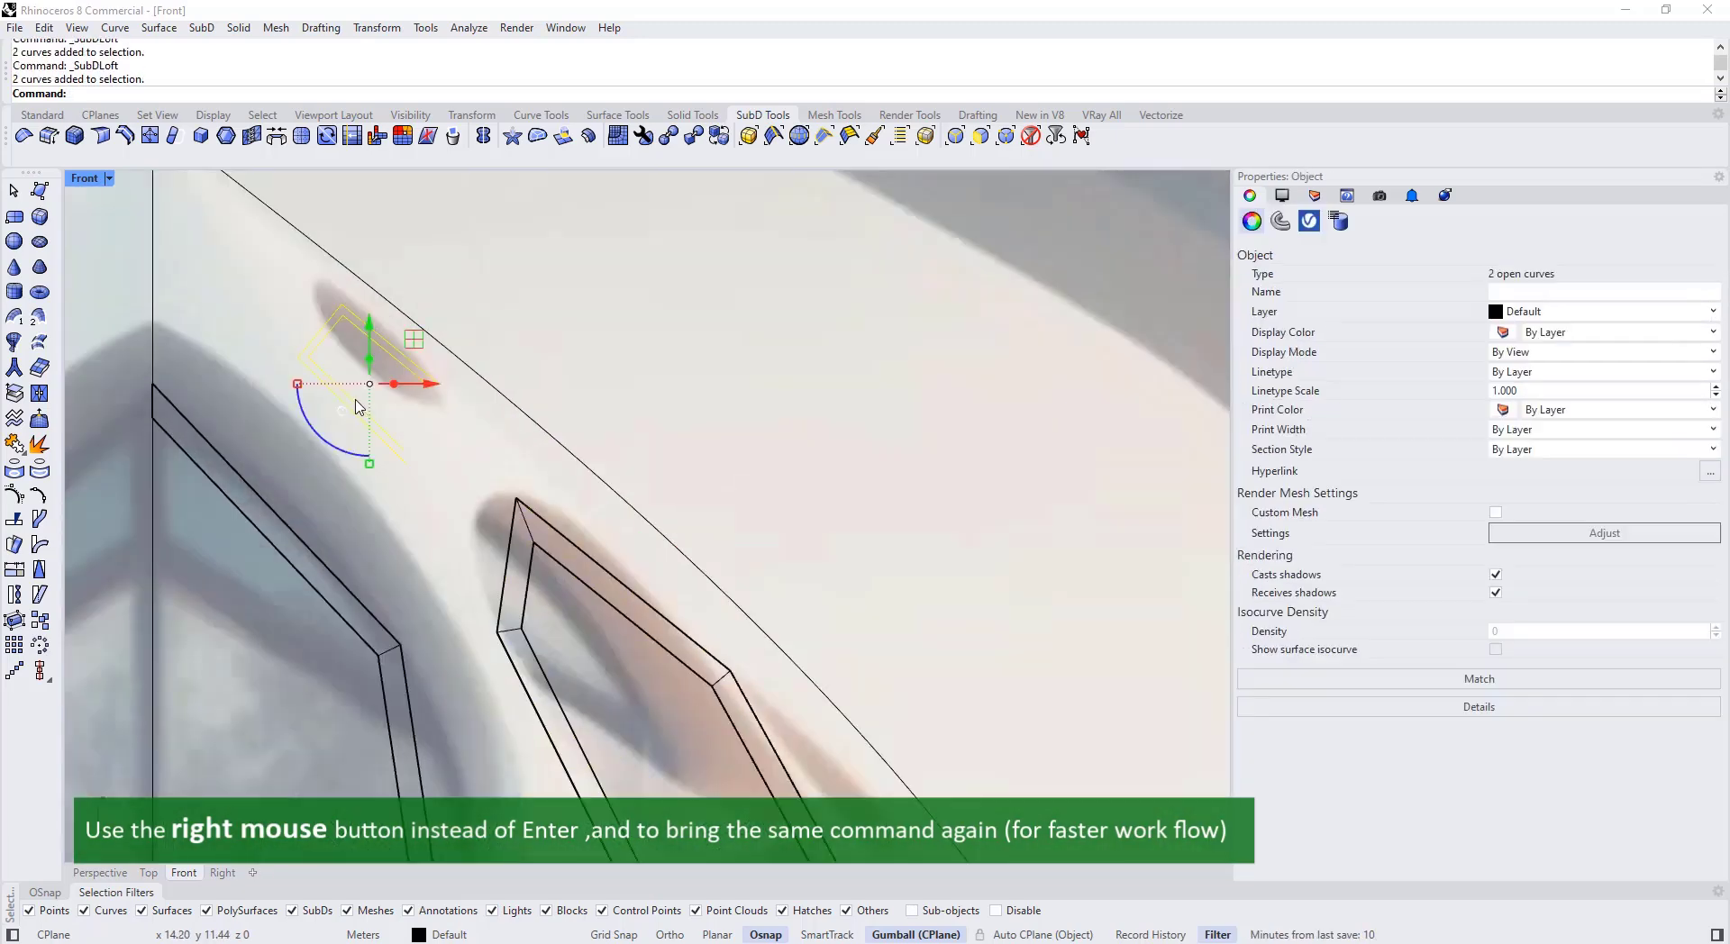
pyautogui.rightClick(359, 407)
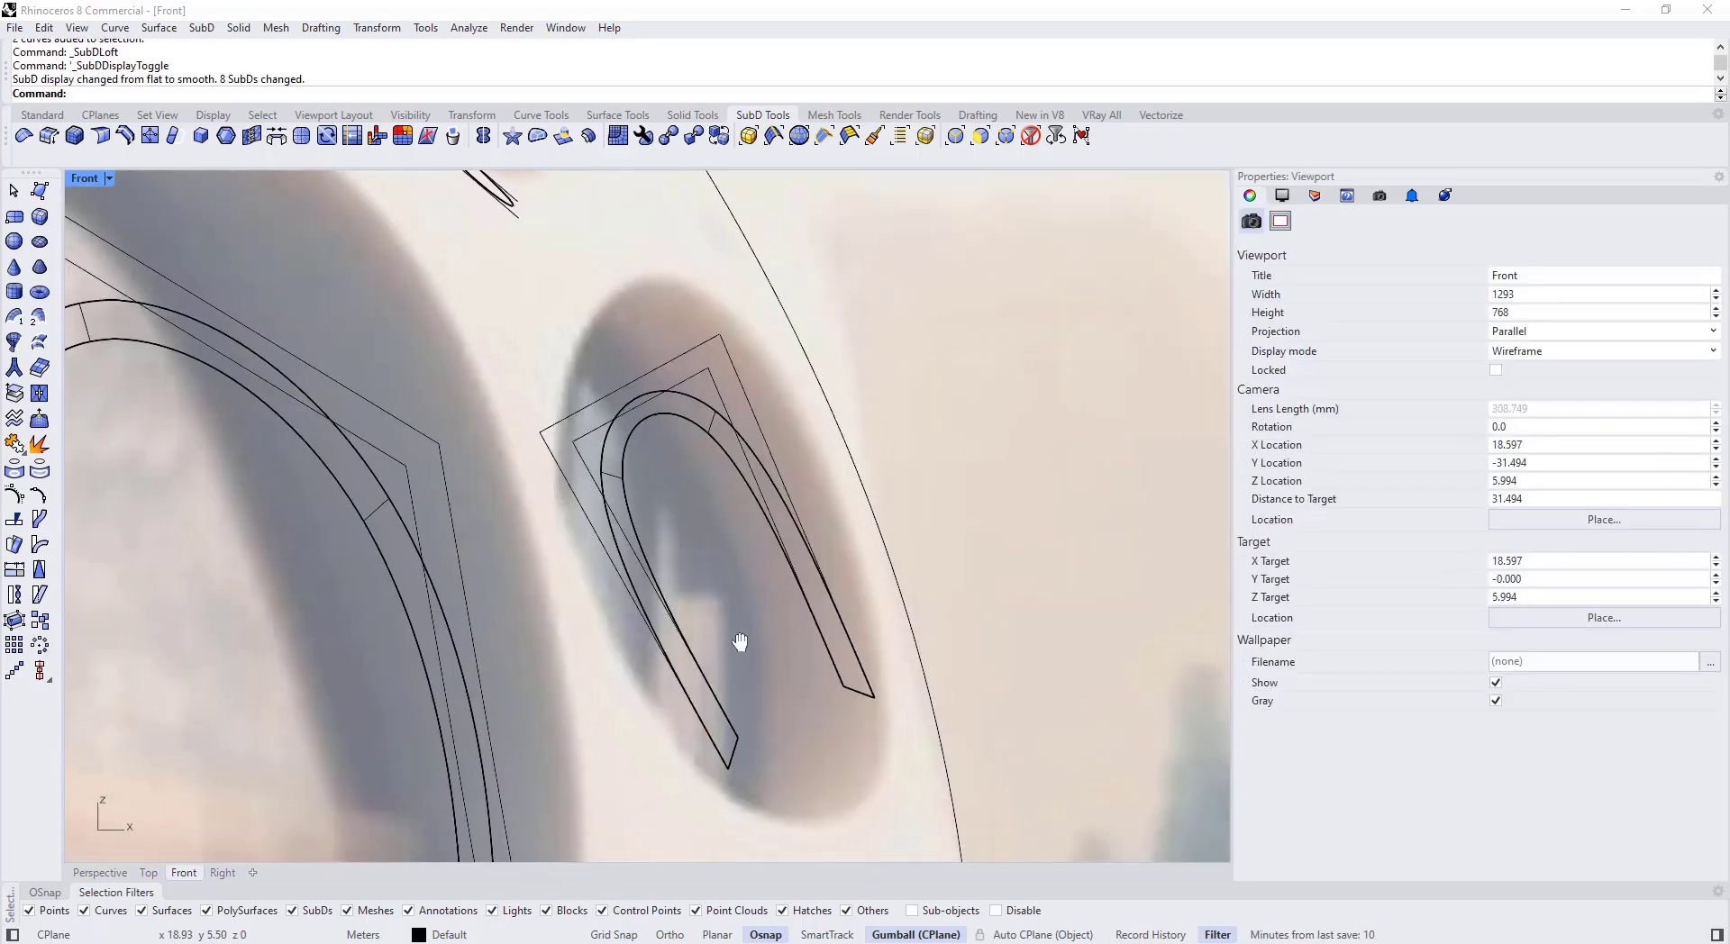
# Step: Bridge the open end edges of the SubD frames of the four windows along the building's right edge
pyautogui.moveTo(740, 642); pyautogui.dragTo(628, 437, button='right')
pyautogui.press('Tab')
pyautogui.scroll(4, 647, 552)
pyautogui.keyDown('ctrl'); pyautogui.keyDown('shift'); pyautogui.click(610, 546); pyautogui.keyUp('shift'); pyautogui.keyUp('ctrl')
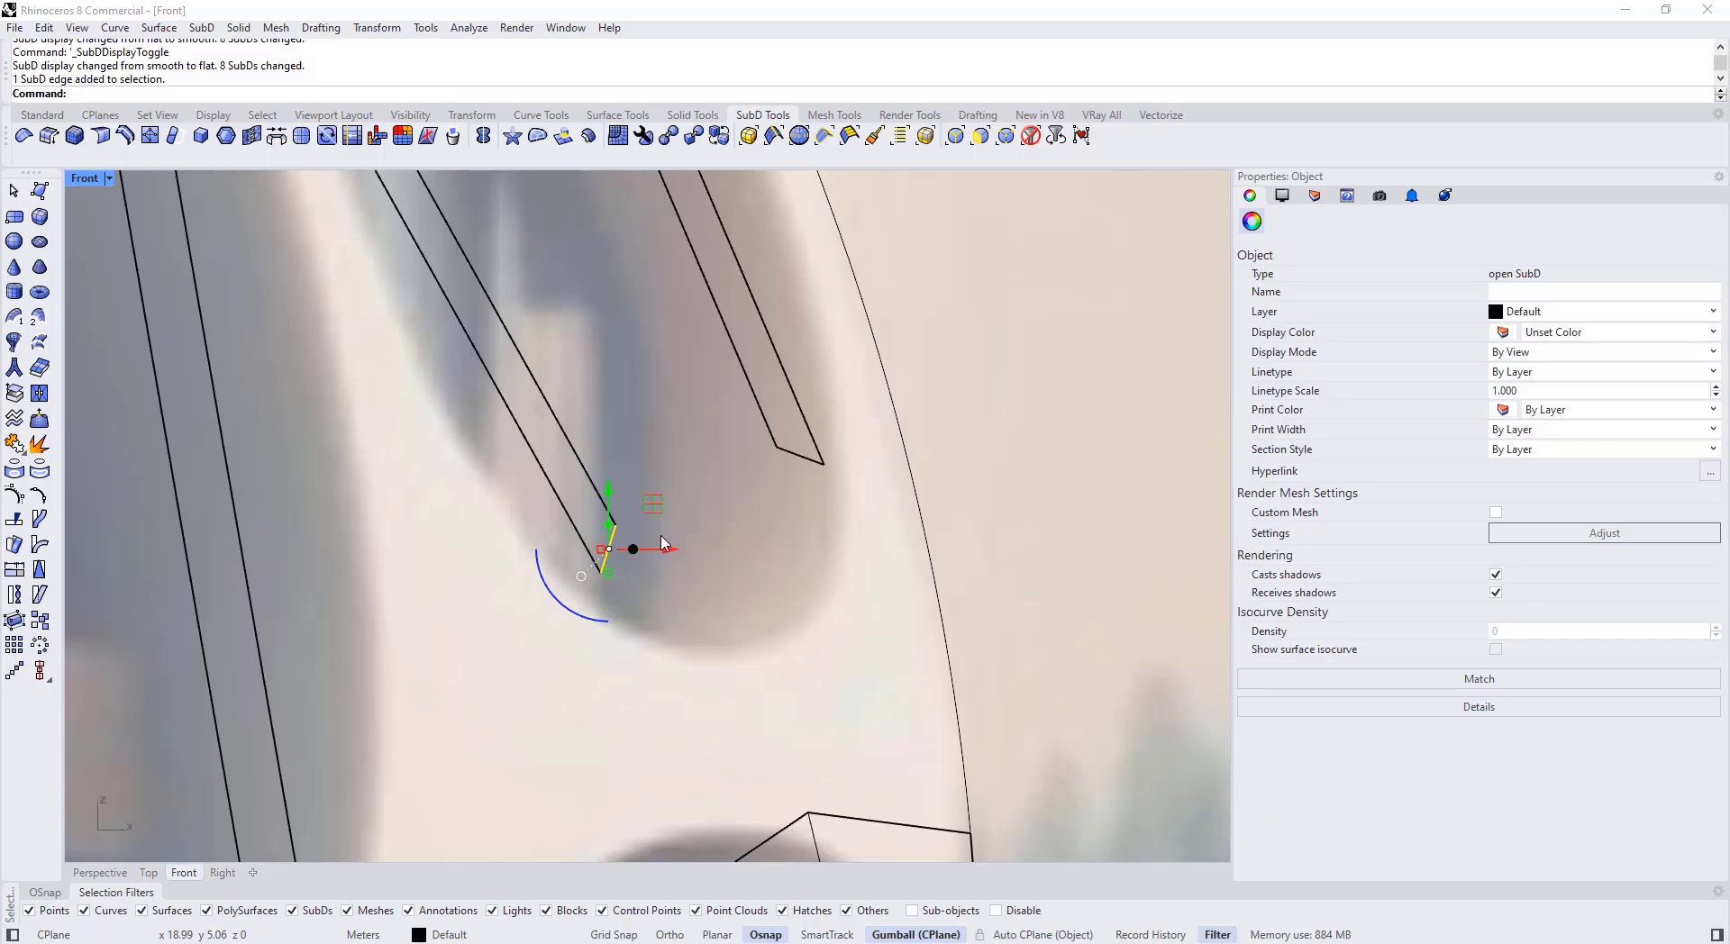
pyautogui.keyDown('ctrl'); pyautogui.keyDown('shift'); pyautogui.click(791, 456); pyautogui.keyUp('shift'); pyautogui.keyUp('ctrl')
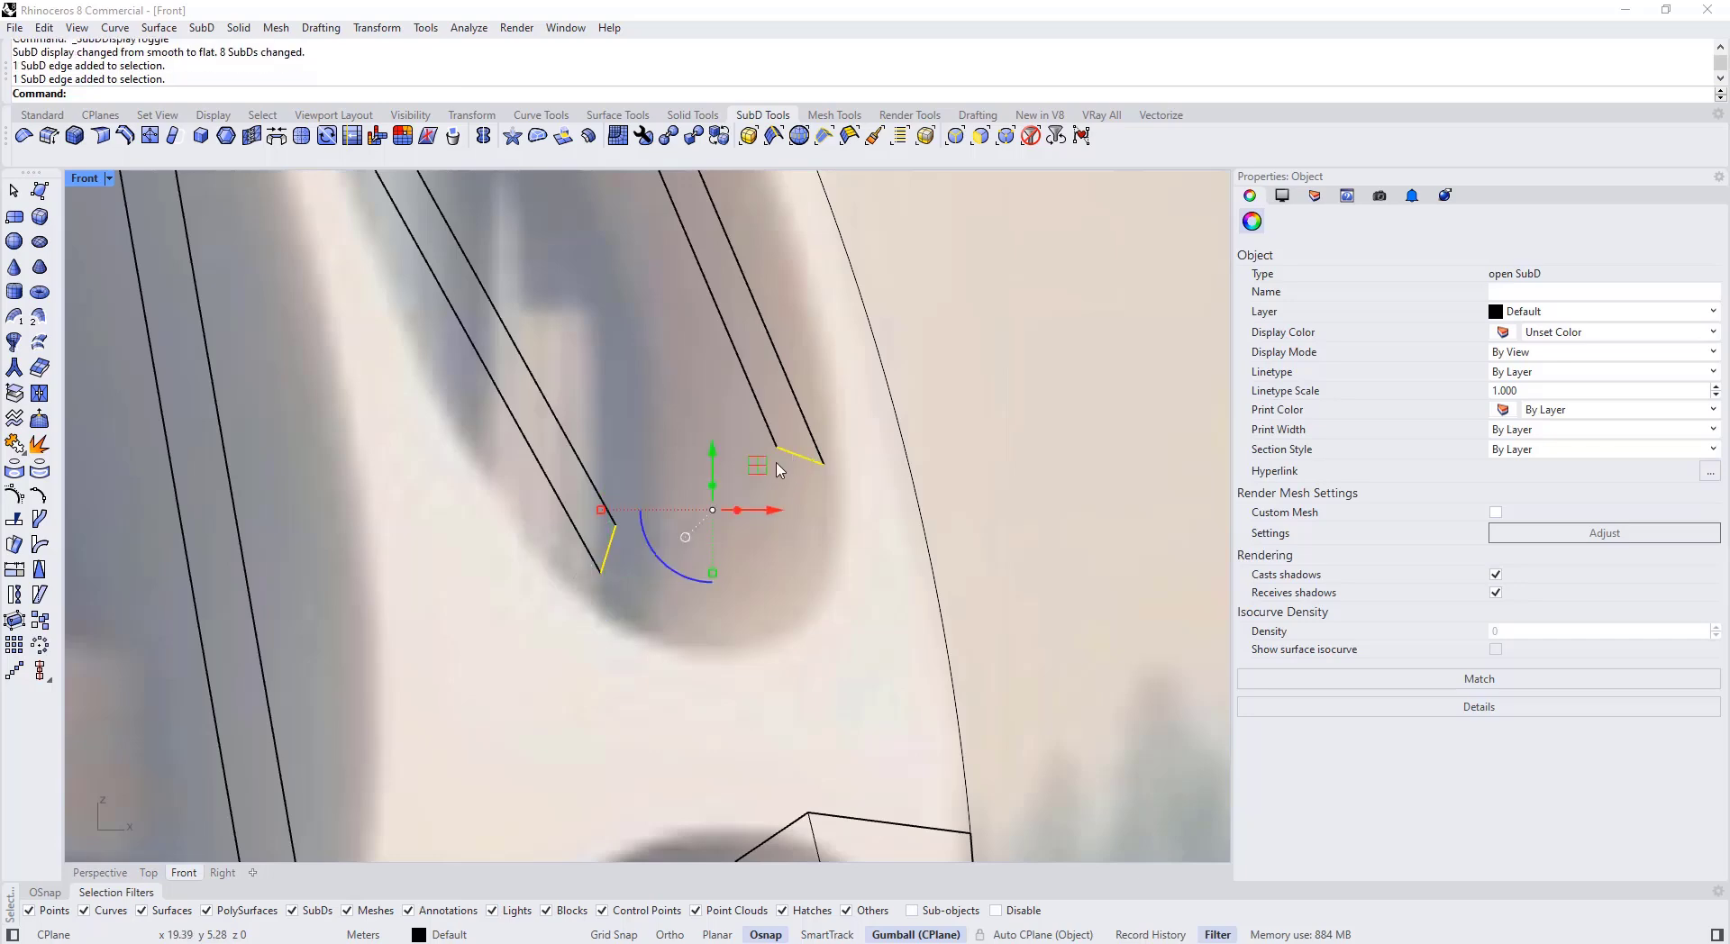
pyautogui.click(352, 136)
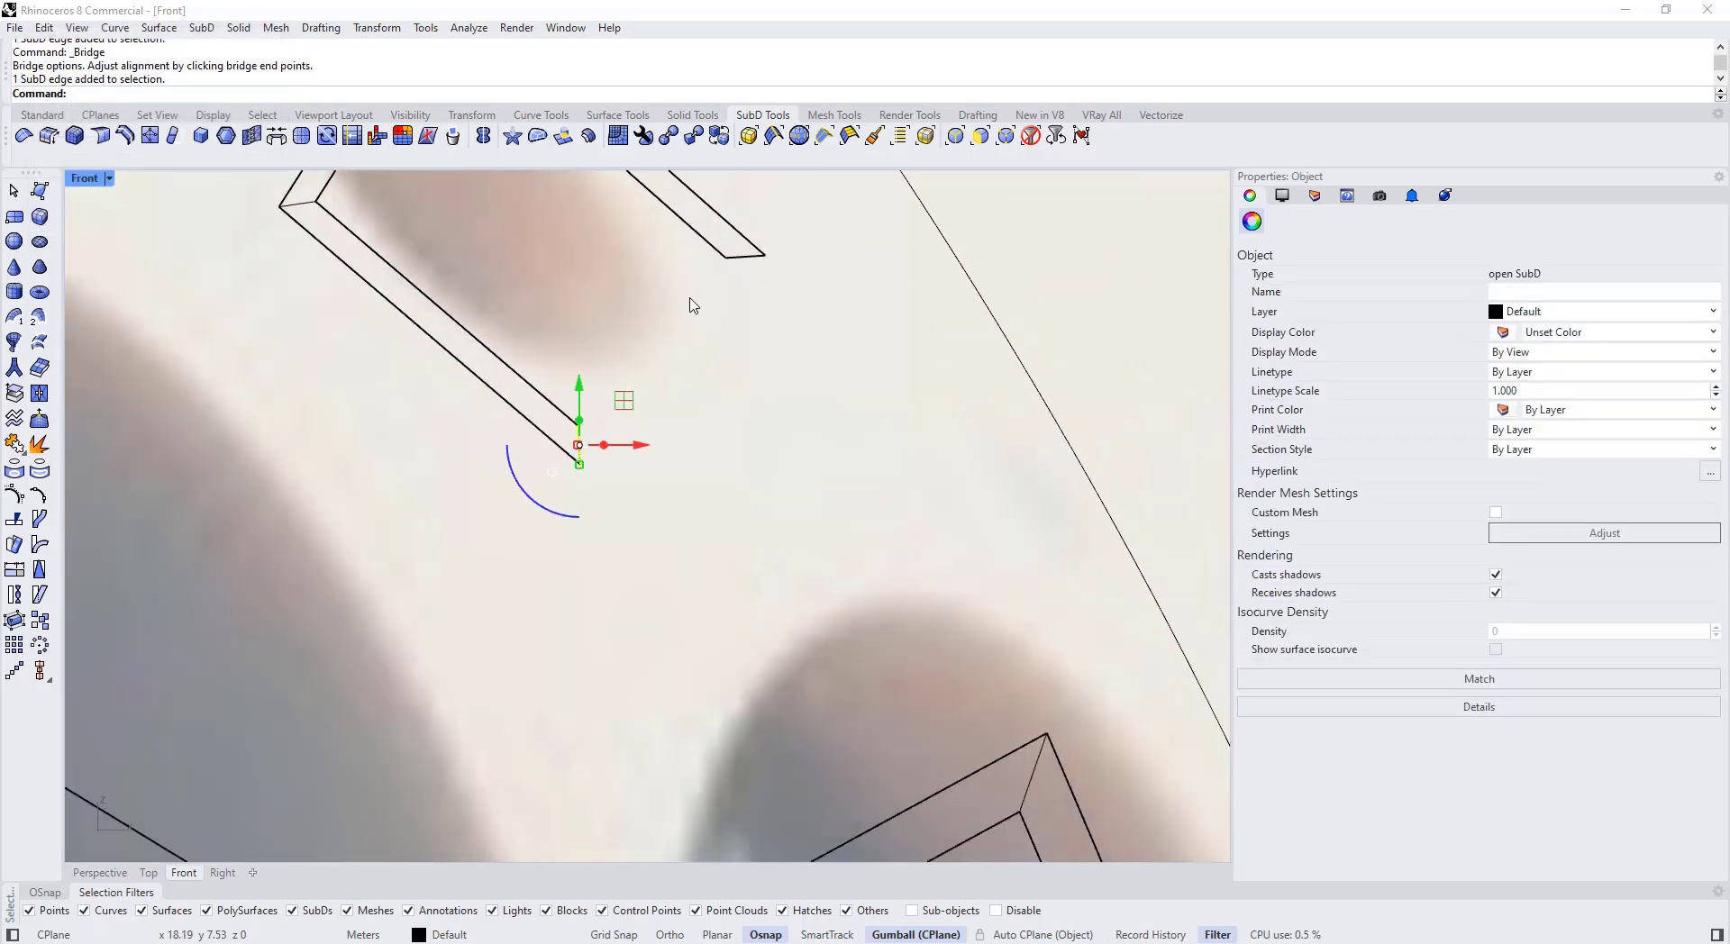
pyautogui.click(759, 259)
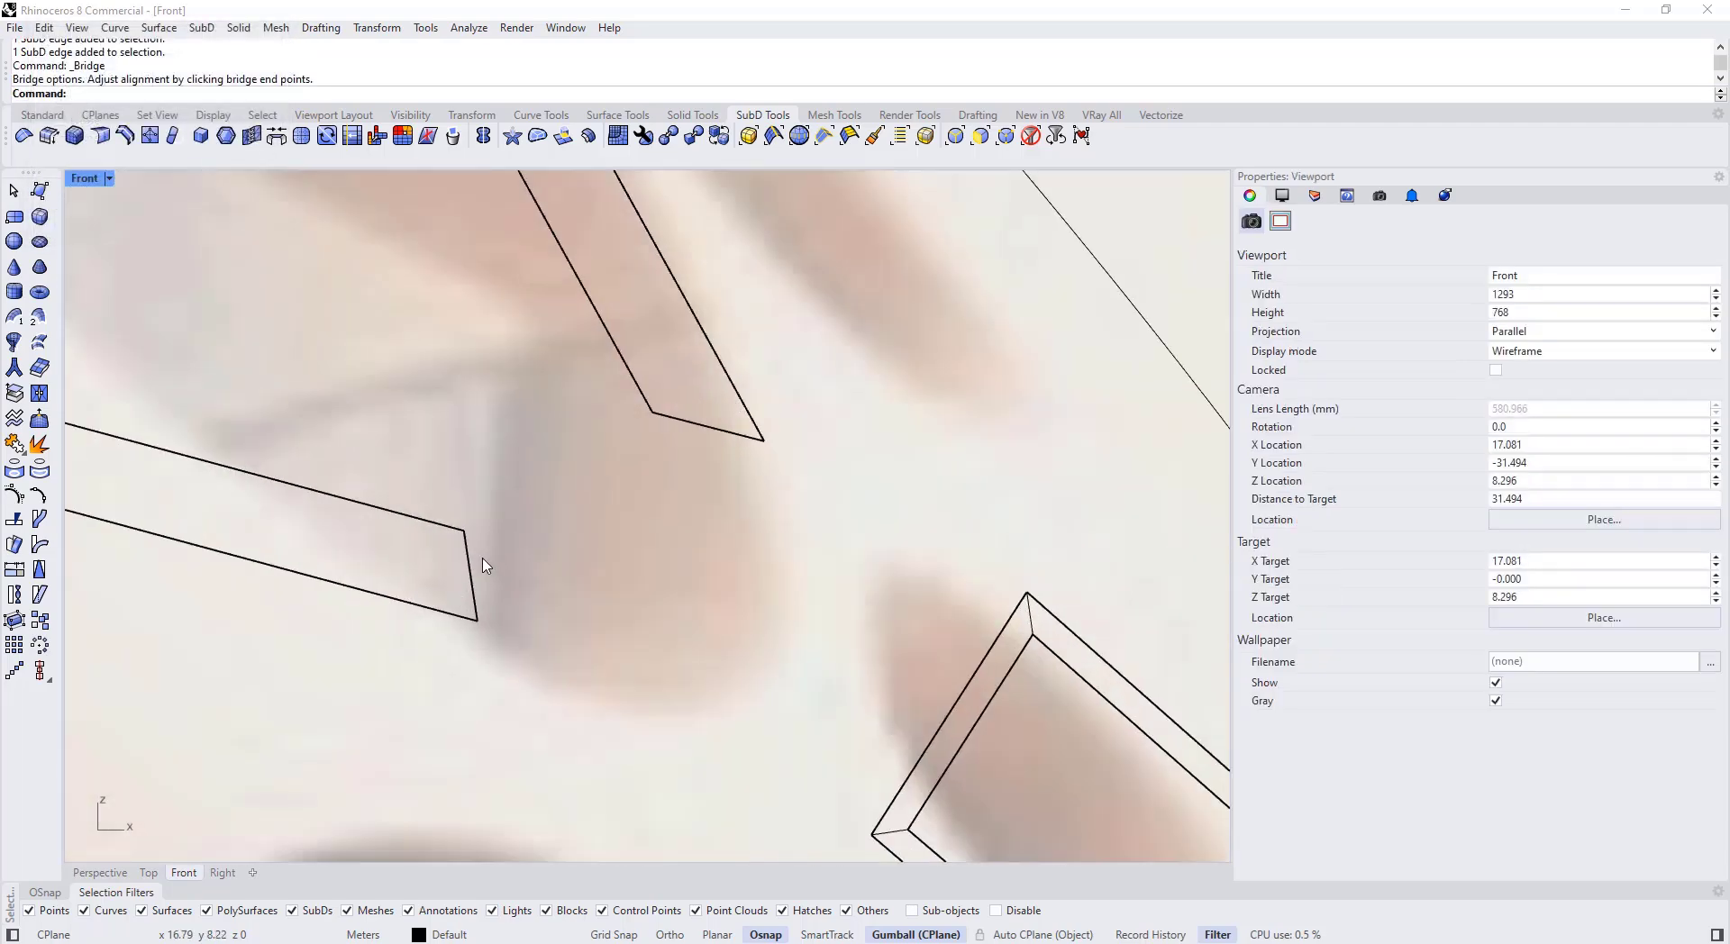
pyautogui.keyDown('ctrl'); pyautogui.keyDown('shift'); pyautogui.click(483, 566); pyautogui.keyUp('shift'); pyautogui.keyUp('ctrl')
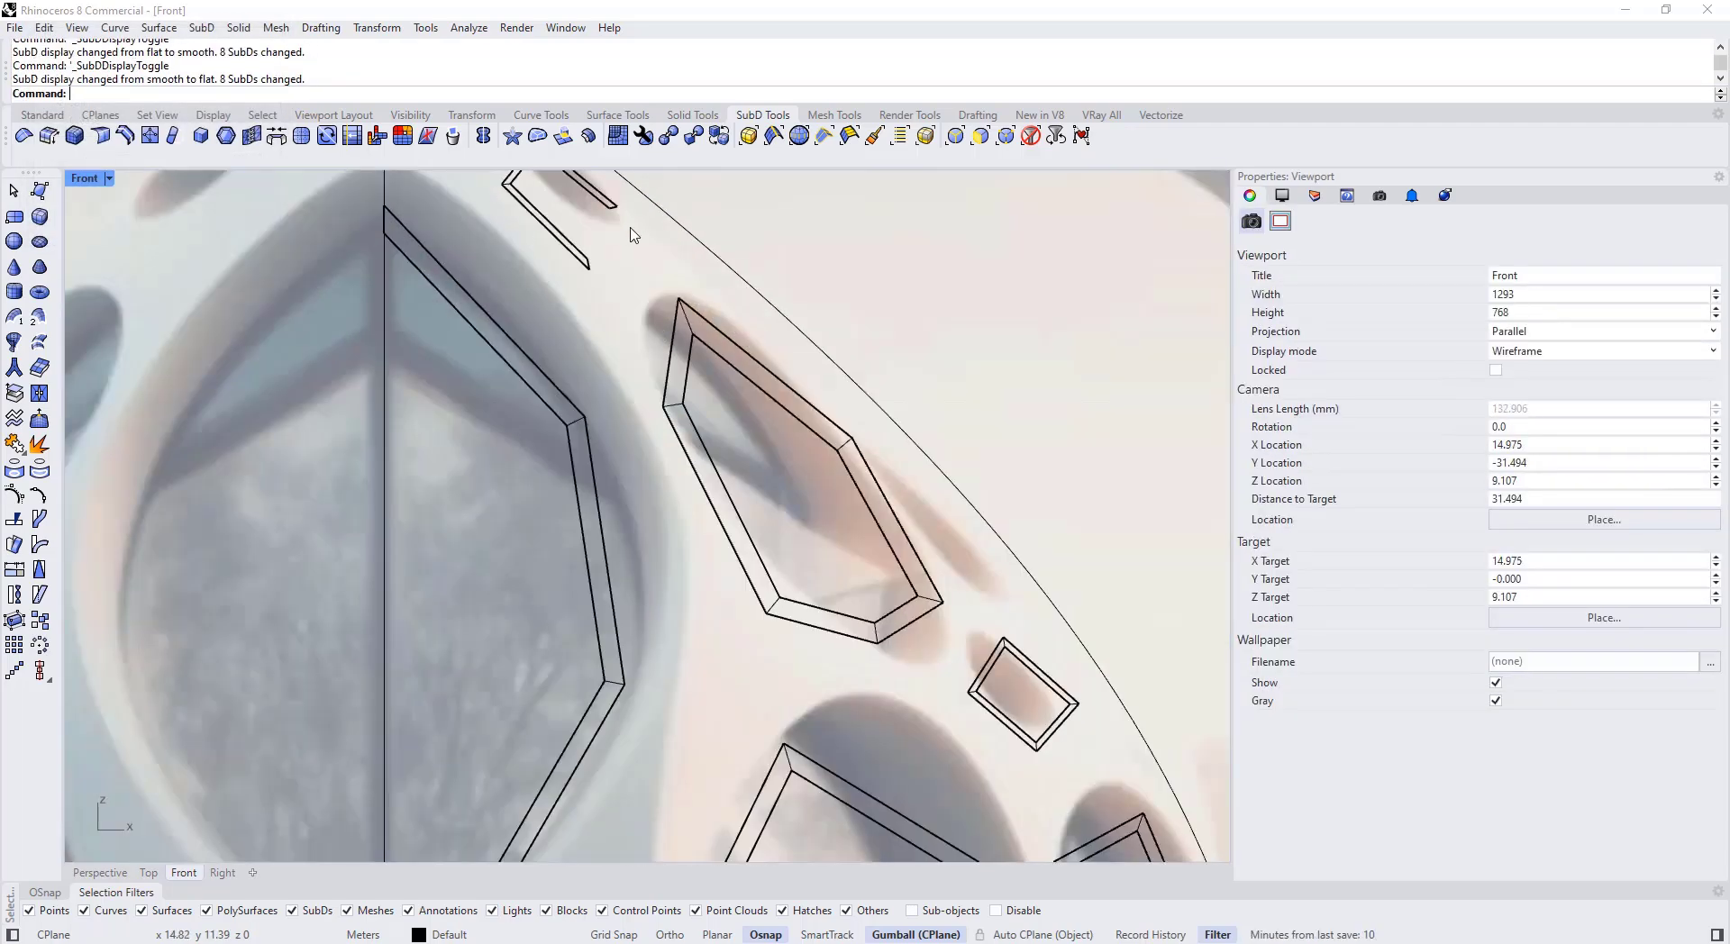
pyautogui.scroll(3, 510, 495)
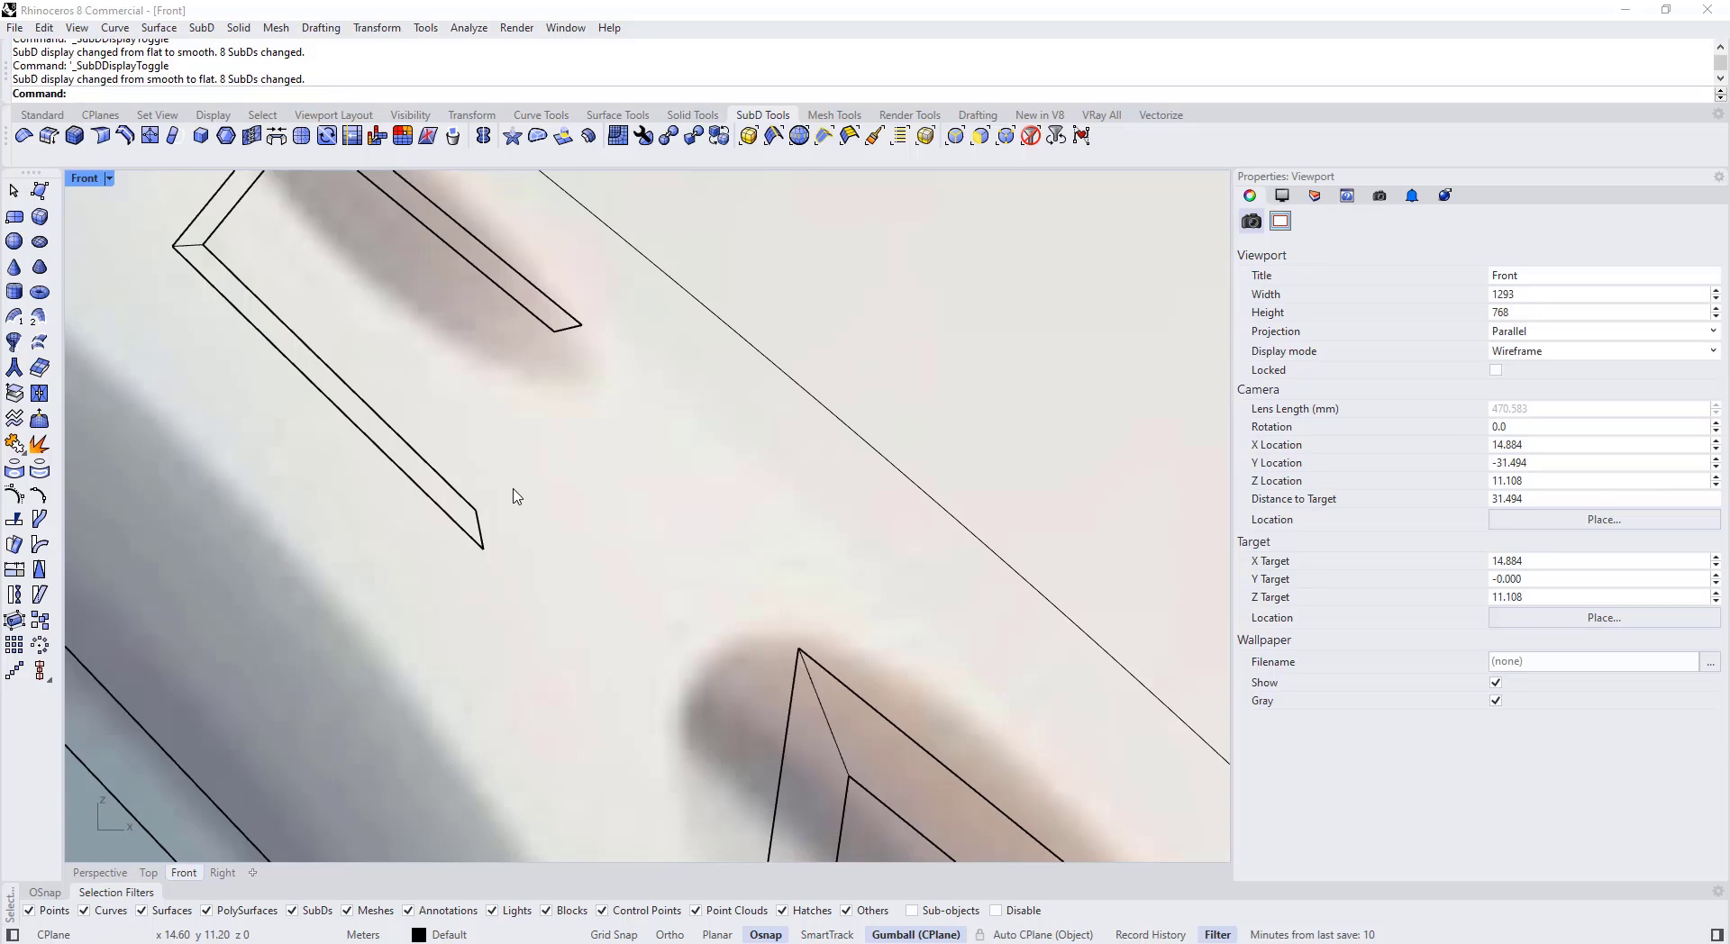
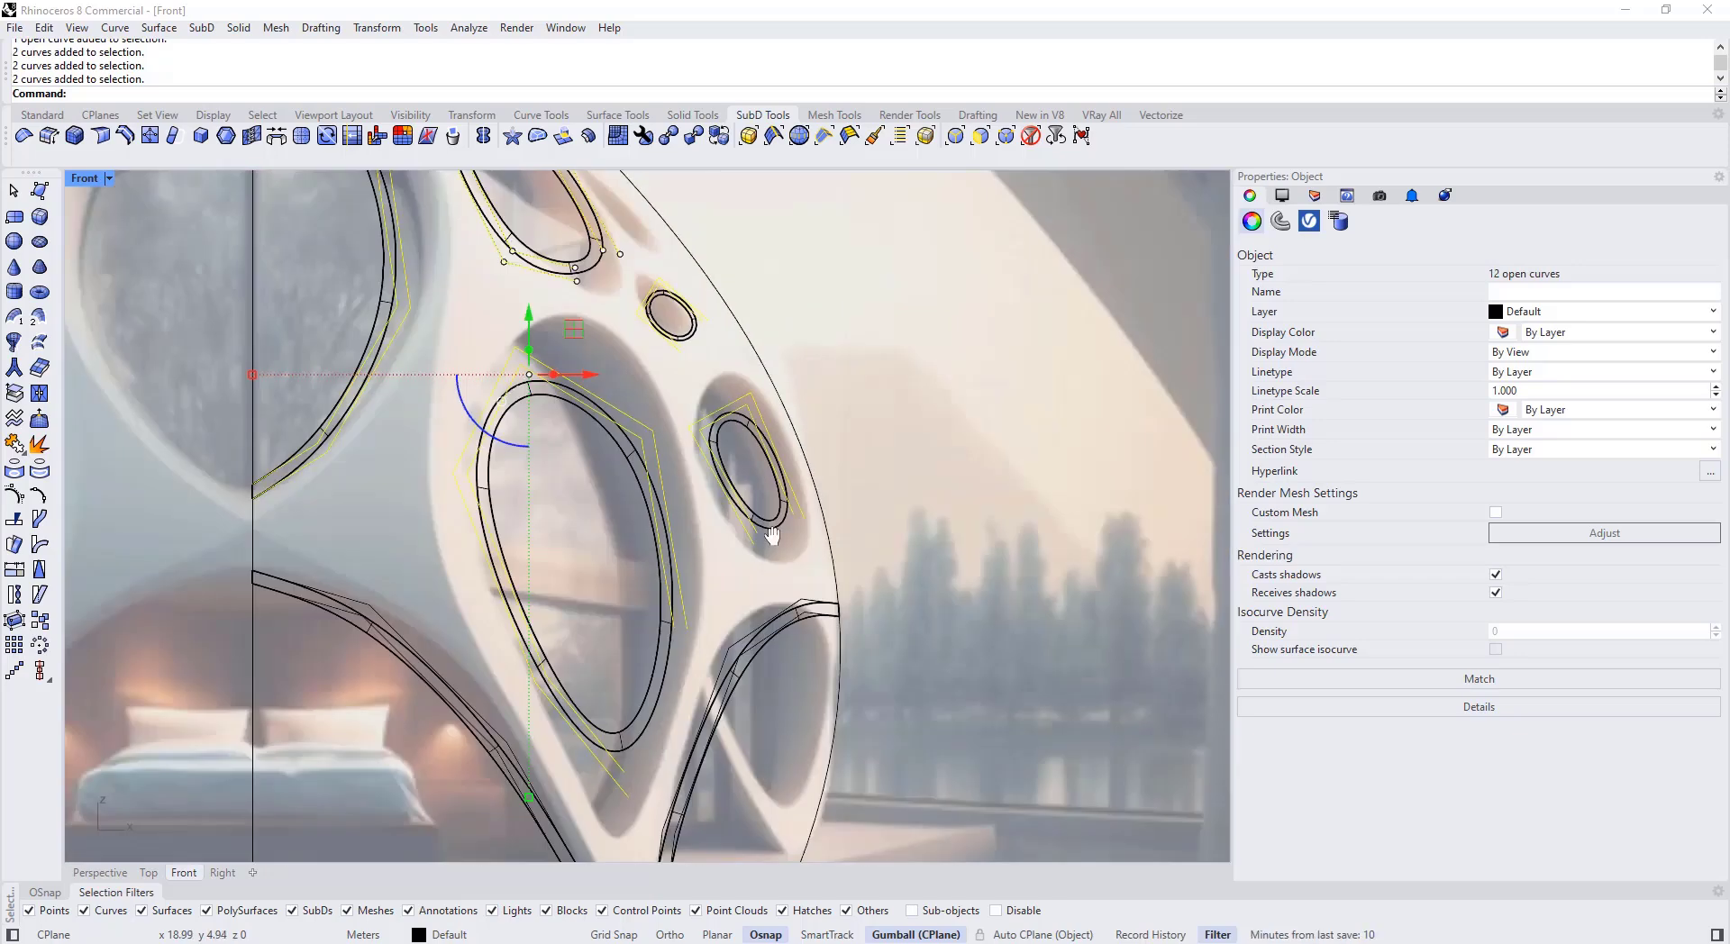
# Step: Add the remaining outline curves around the SubD frames to the selection and hide them all
pyautogui.moveTo(738, 658); pyautogui.dragTo(726, 517, button='right')
pyautogui.scroll(6, 727, 517)
pyautogui.keyDown('shift'); pyautogui.click(916, 396); pyautogui.keyUp('shift')
pyautogui.keyDown('shift'); pyautogui.click(916, 360); pyautogui.keyUp('shift')
pyautogui.scroll(-6, 916, 360)
pyautogui.moveTo(370, 641); pyautogui.dragTo(544, 549, button='right')
pyautogui.scroll(8, 613, 495)
pyautogui.keyDown('shift'); pyautogui.click(620, 491); pyautogui.keyUp('shift')
pyautogui.keyDown('shift'); pyautogui.click(656, 465); pyautogui.keyUp('shift')
pyautogui.scroll(-8, 656, 465)
pyautogui.hotkey('ctrl', 'h')
pyautogui.scroll(-5, 657, 468)
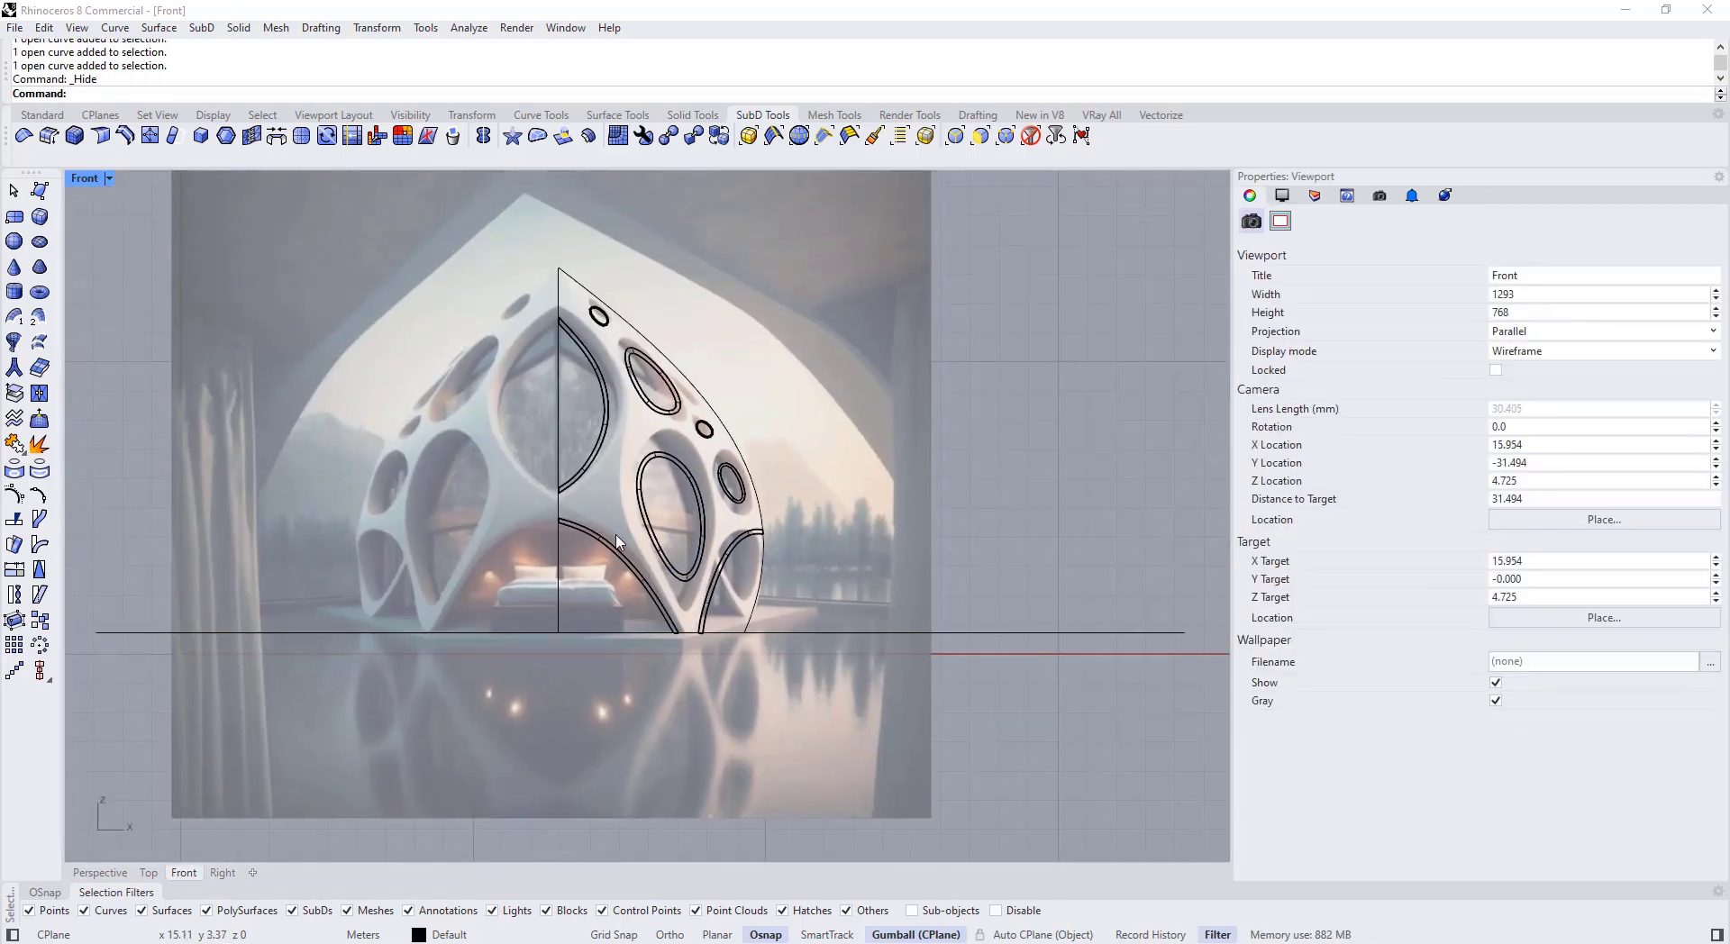
# Step: Switch the SubD window frames to flat display and check them as a group against the reference picture
pyautogui.scroll(2, 653, 505)
pyautogui.press('Tab')
pyautogui.scroll(3, 652, 531)
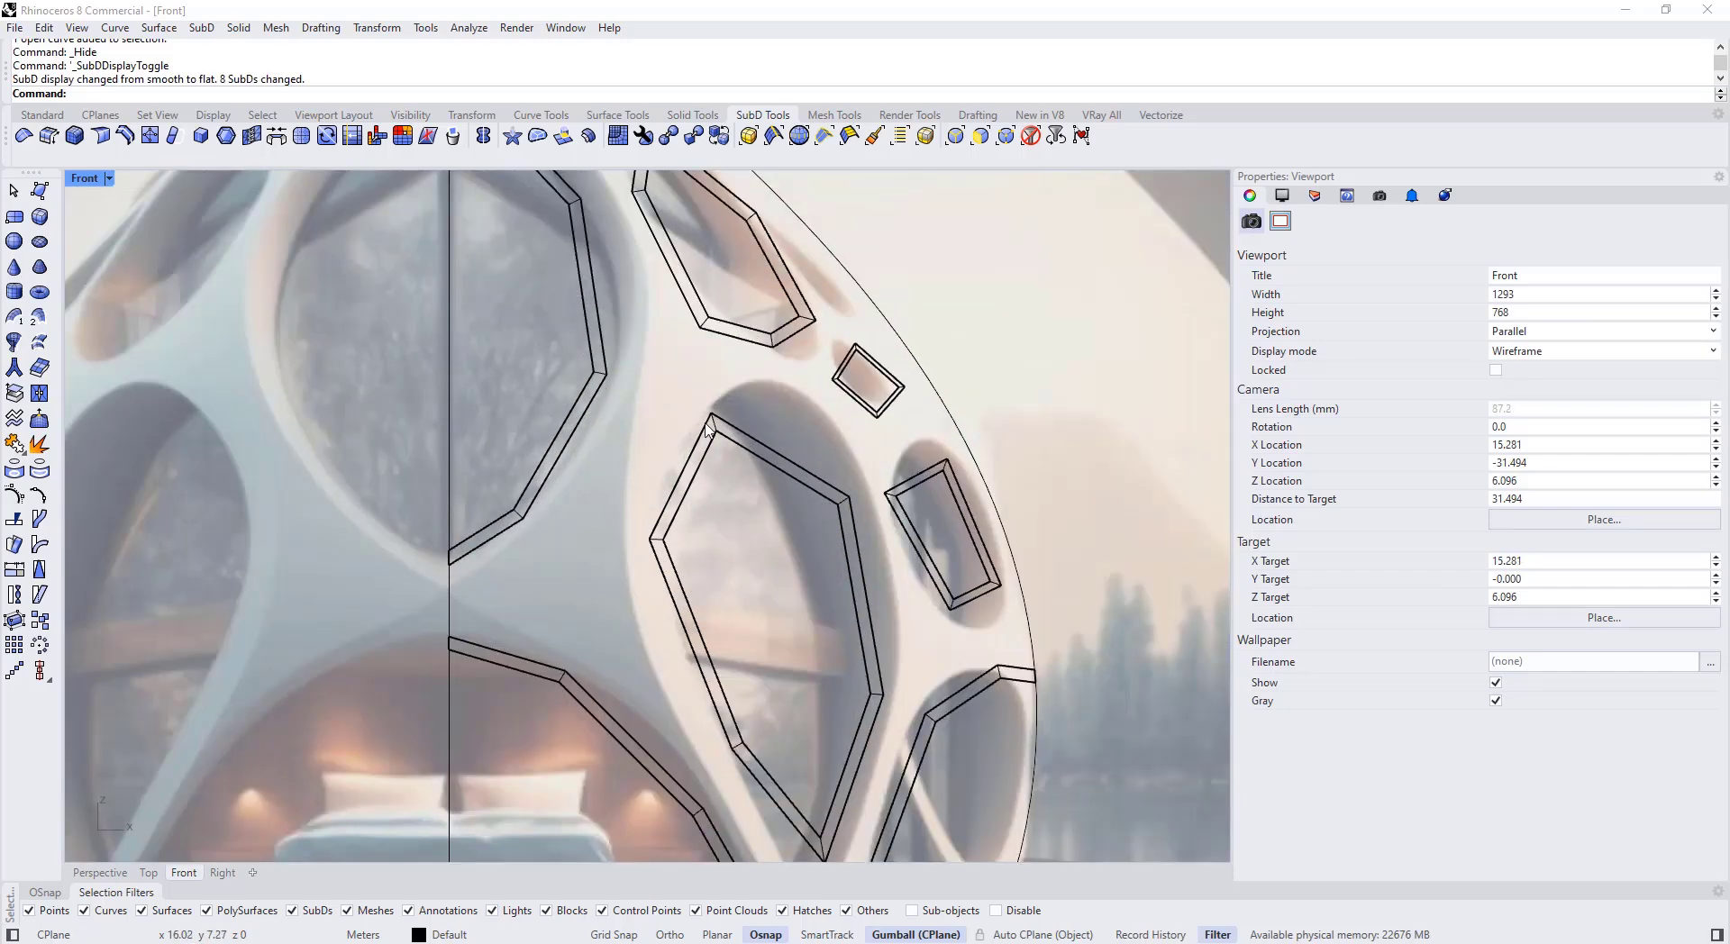
pyautogui.scroll(-3, 662, 464)
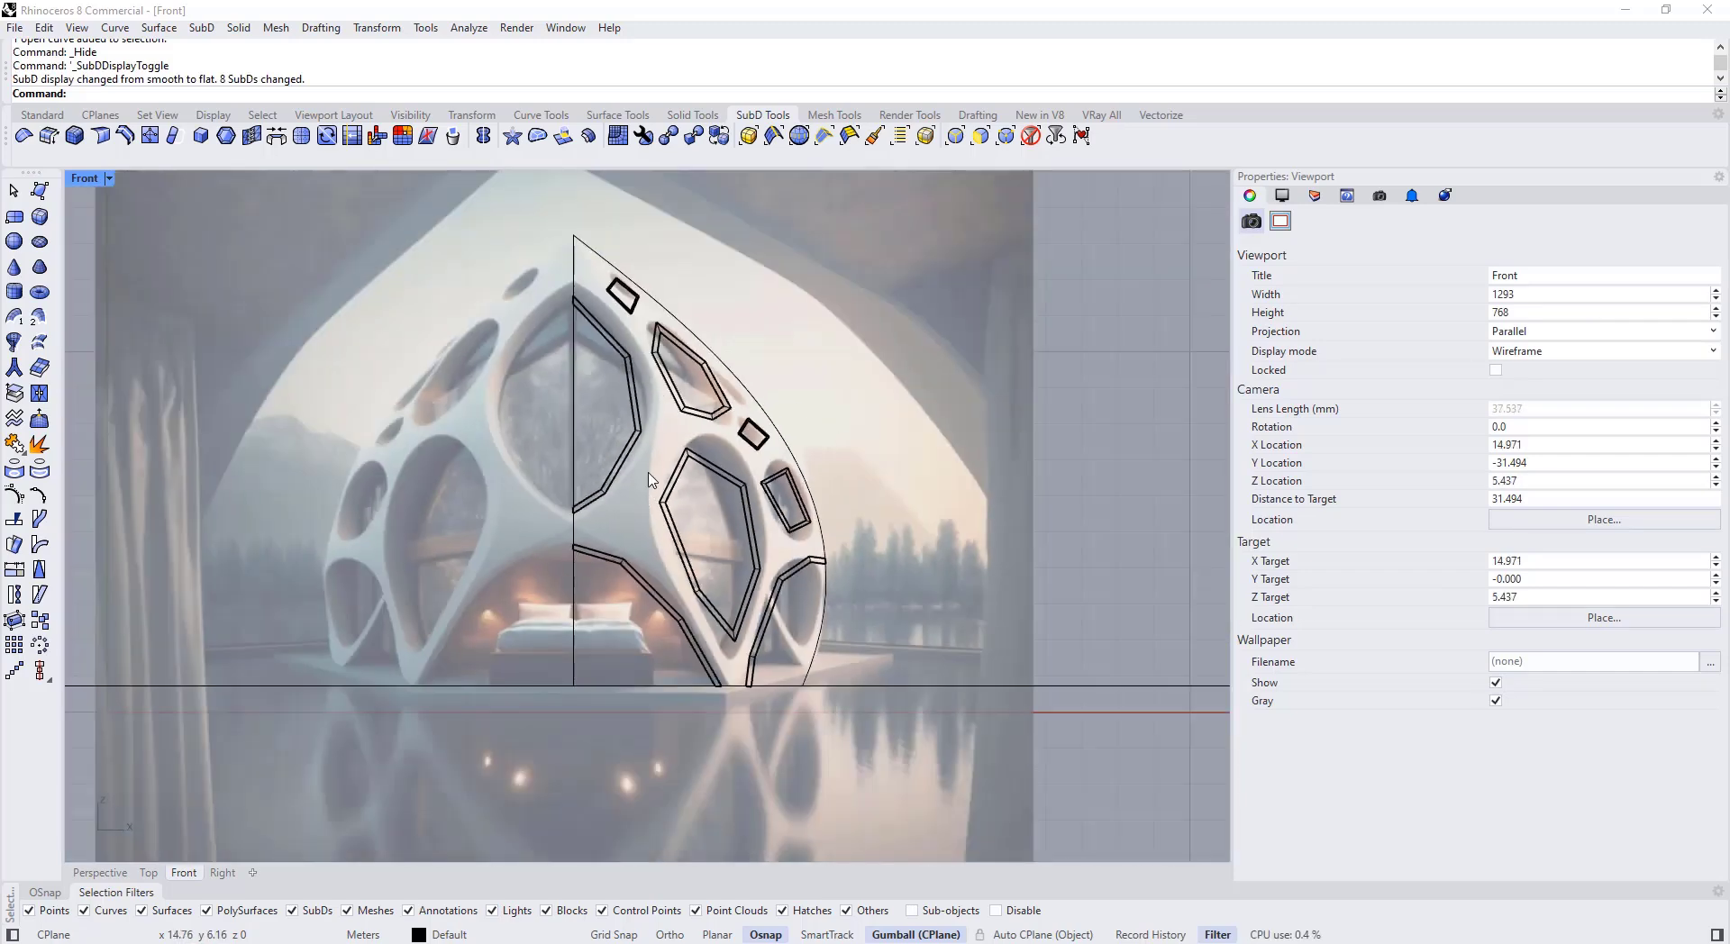
pyautogui.moveTo(441, 261); pyautogui.dragTo(859, 709)
pyautogui.scroll(5, 784, 687)
pyautogui.click(618, 726)
# Step: Move the lower-right opening frame's bottom vertex that extends below the ground up to where its edge meets the ground line, using Move with object snaps
pyautogui.scroll(8, 619, 726)
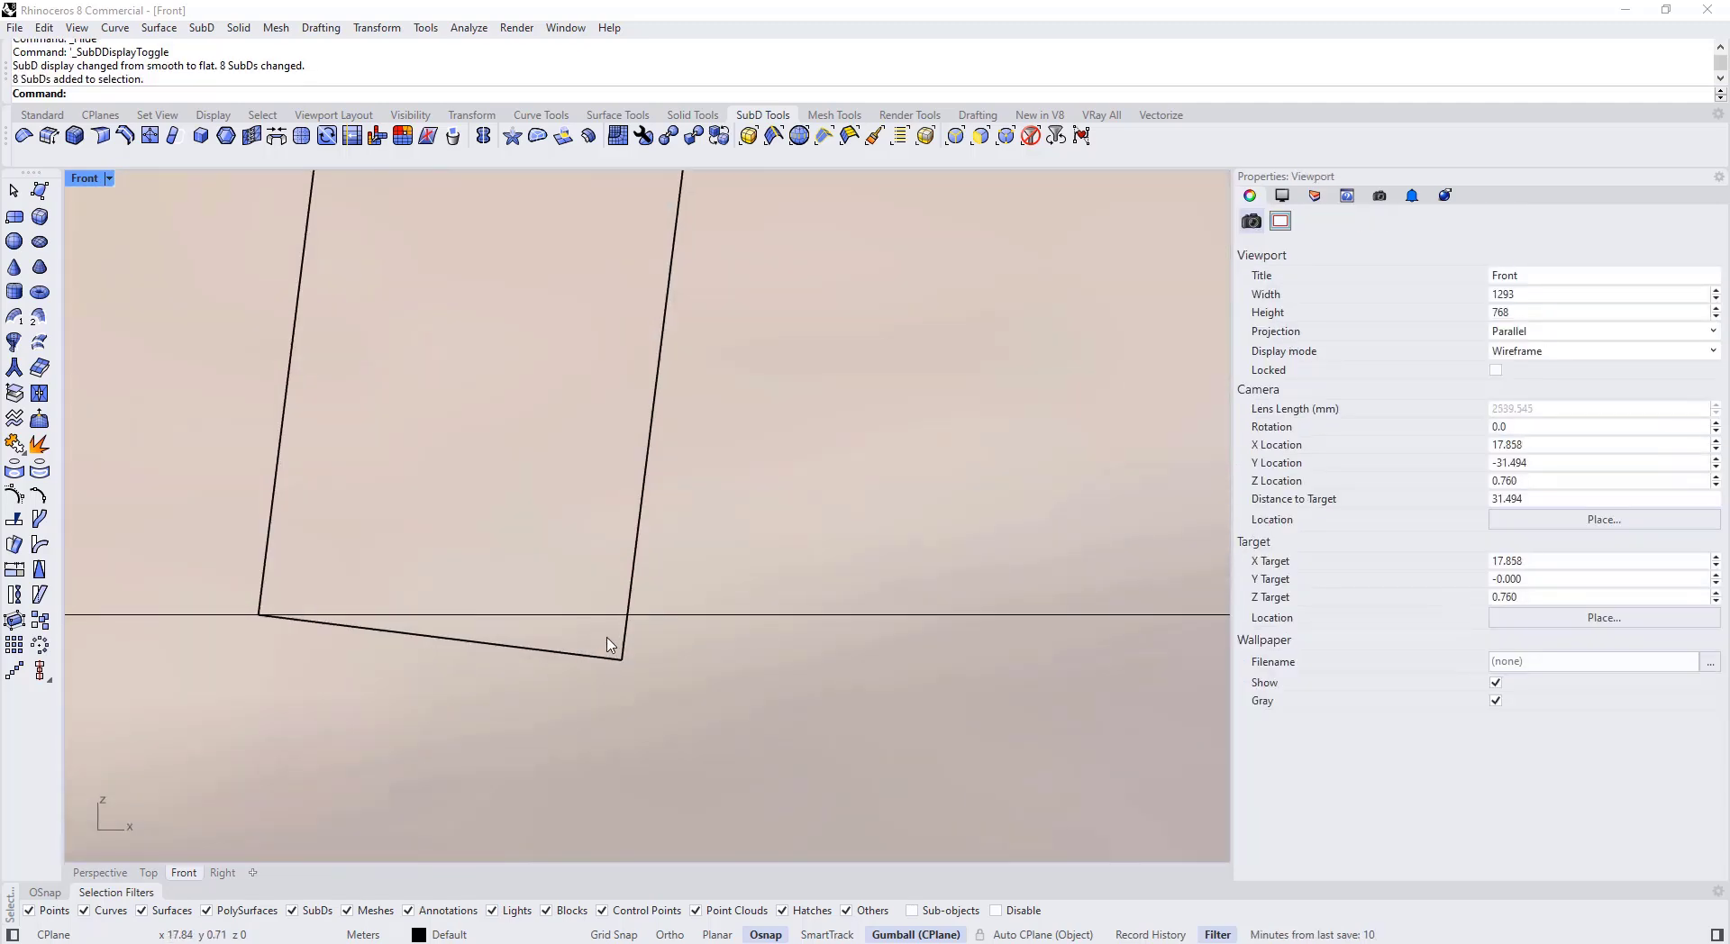
pyautogui.keyDown('ctrl'); pyautogui.keyDown('shift'); pyautogui.moveTo(657, 708); pyautogui.dragTo(645, 678); pyautogui.keyUp('shift'); pyautogui.keyUp('ctrl')
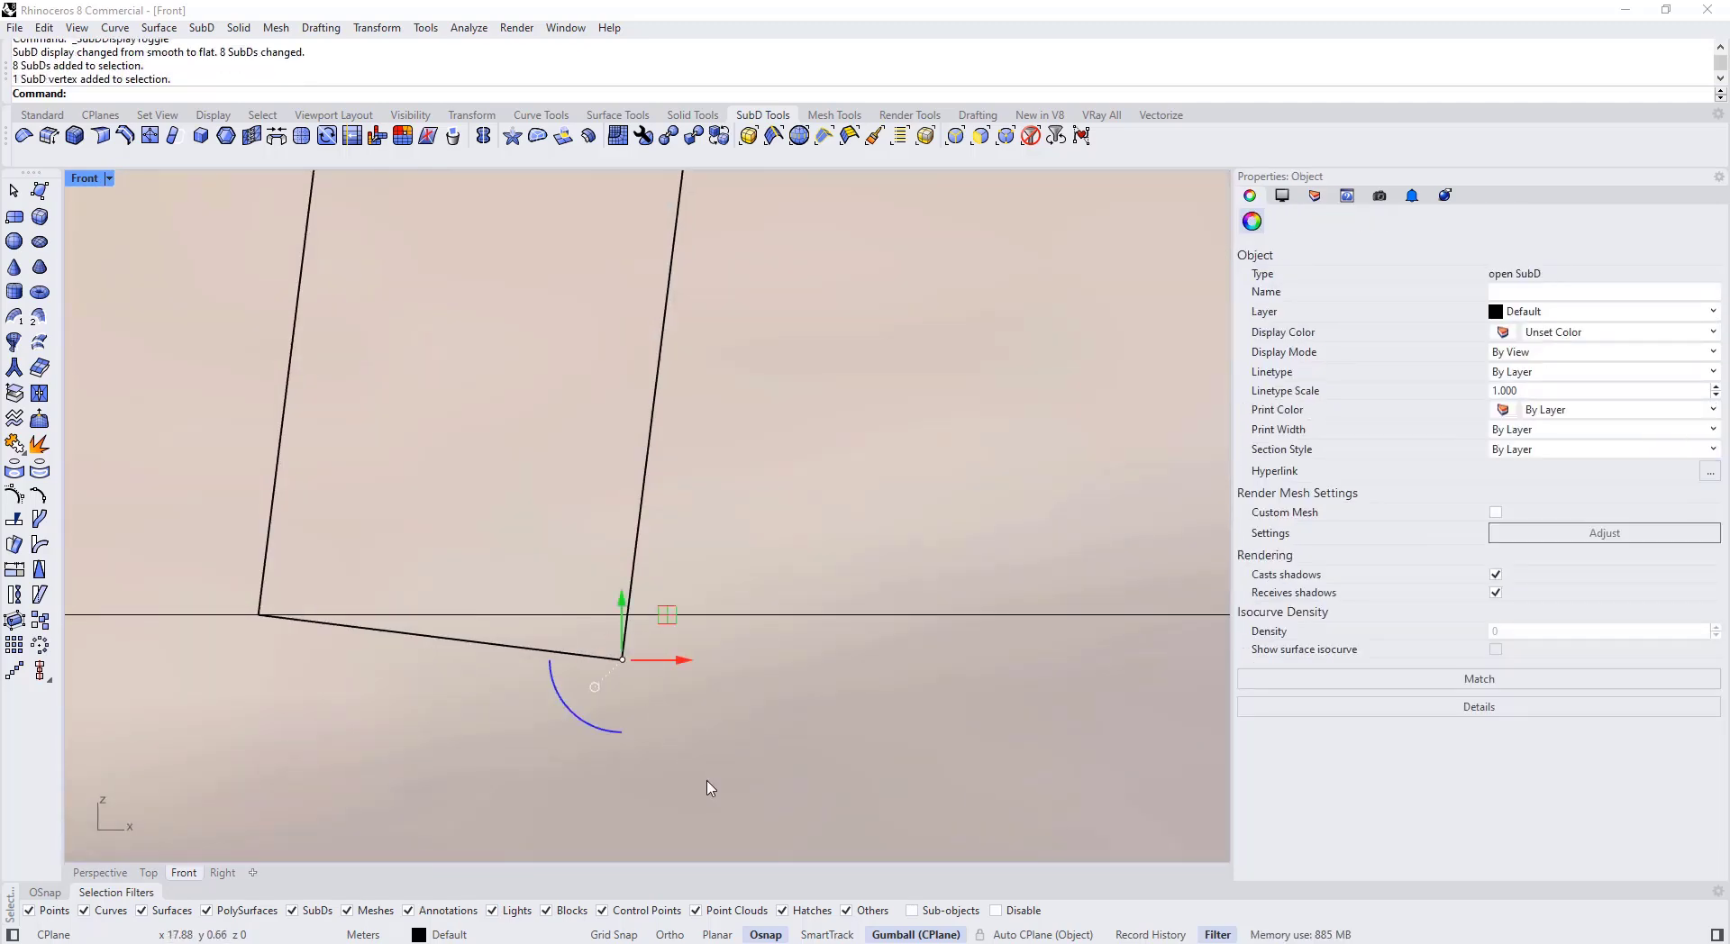
pyautogui.click(45, 892)
pyautogui.write('Move')
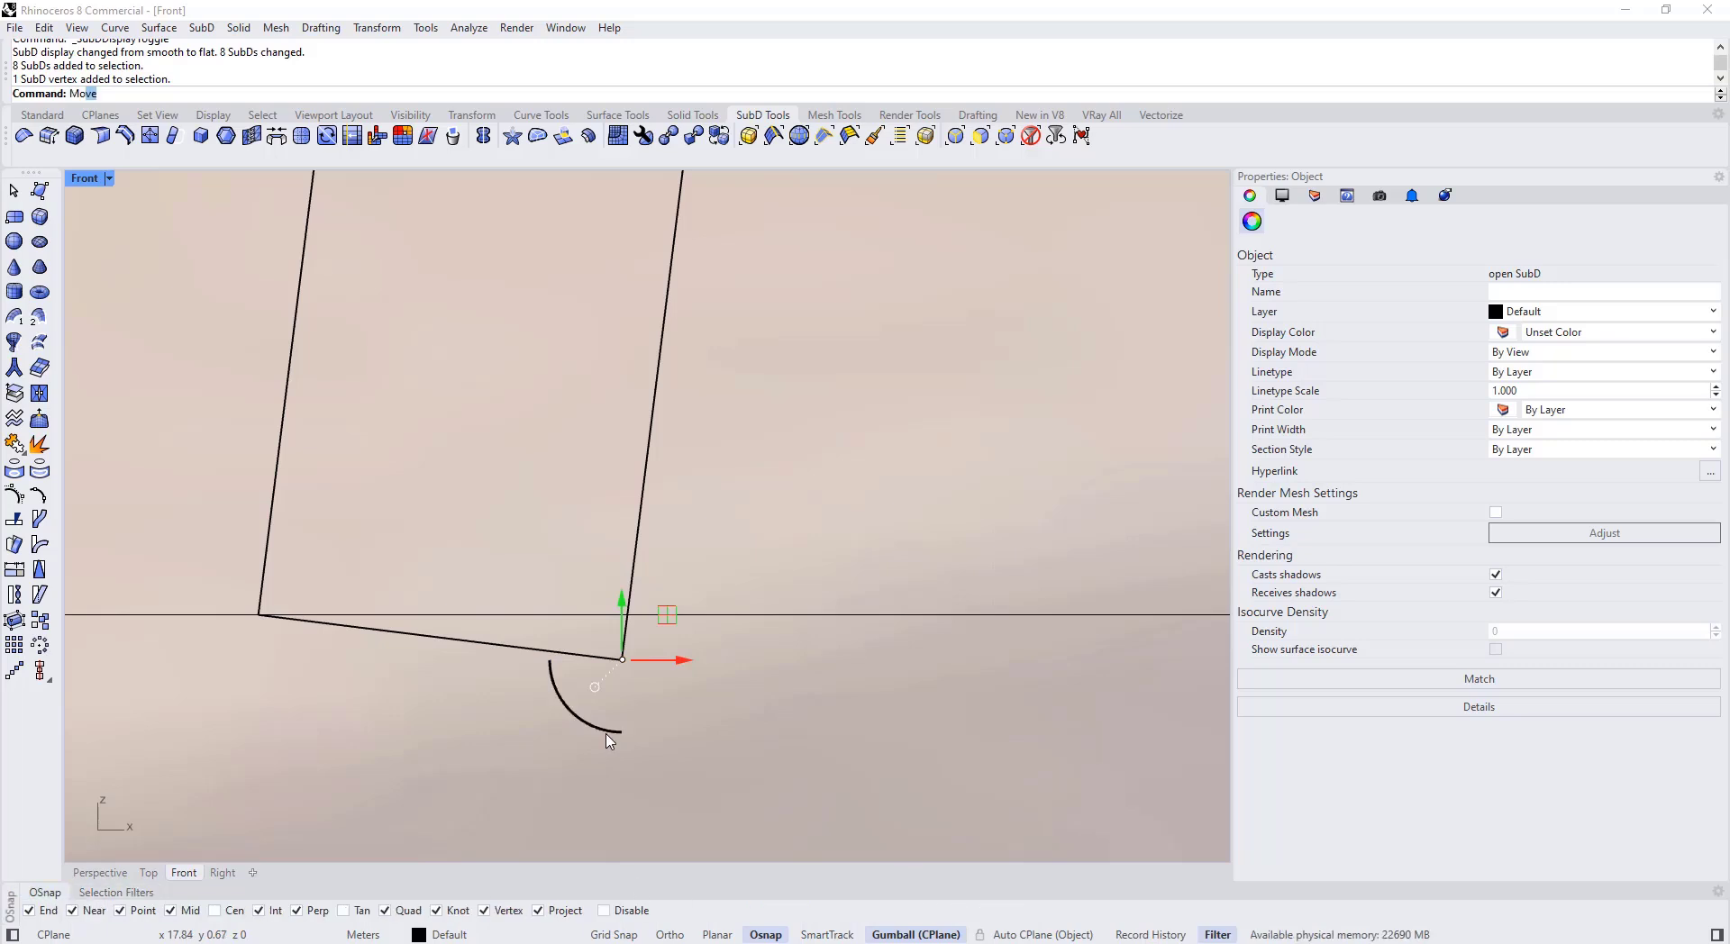
pyautogui.press('Return')
pyautogui.click(622, 660)
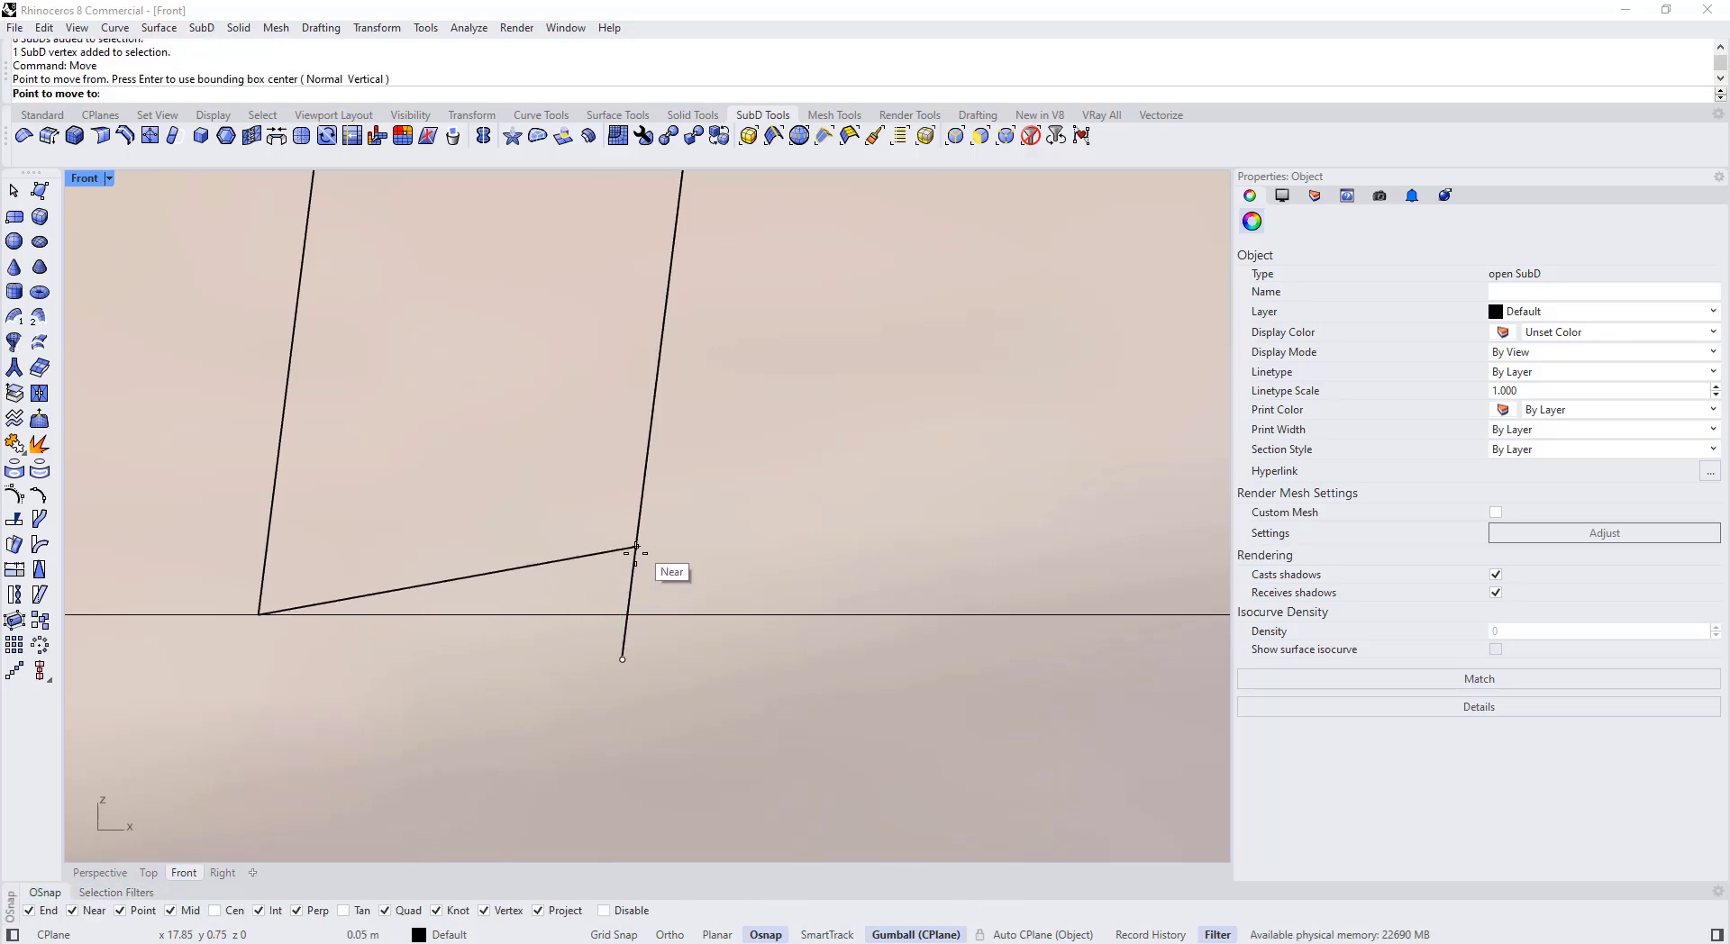
pyautogui.click(628, 615)
pyautogui.scroll(-10, 732, 691)
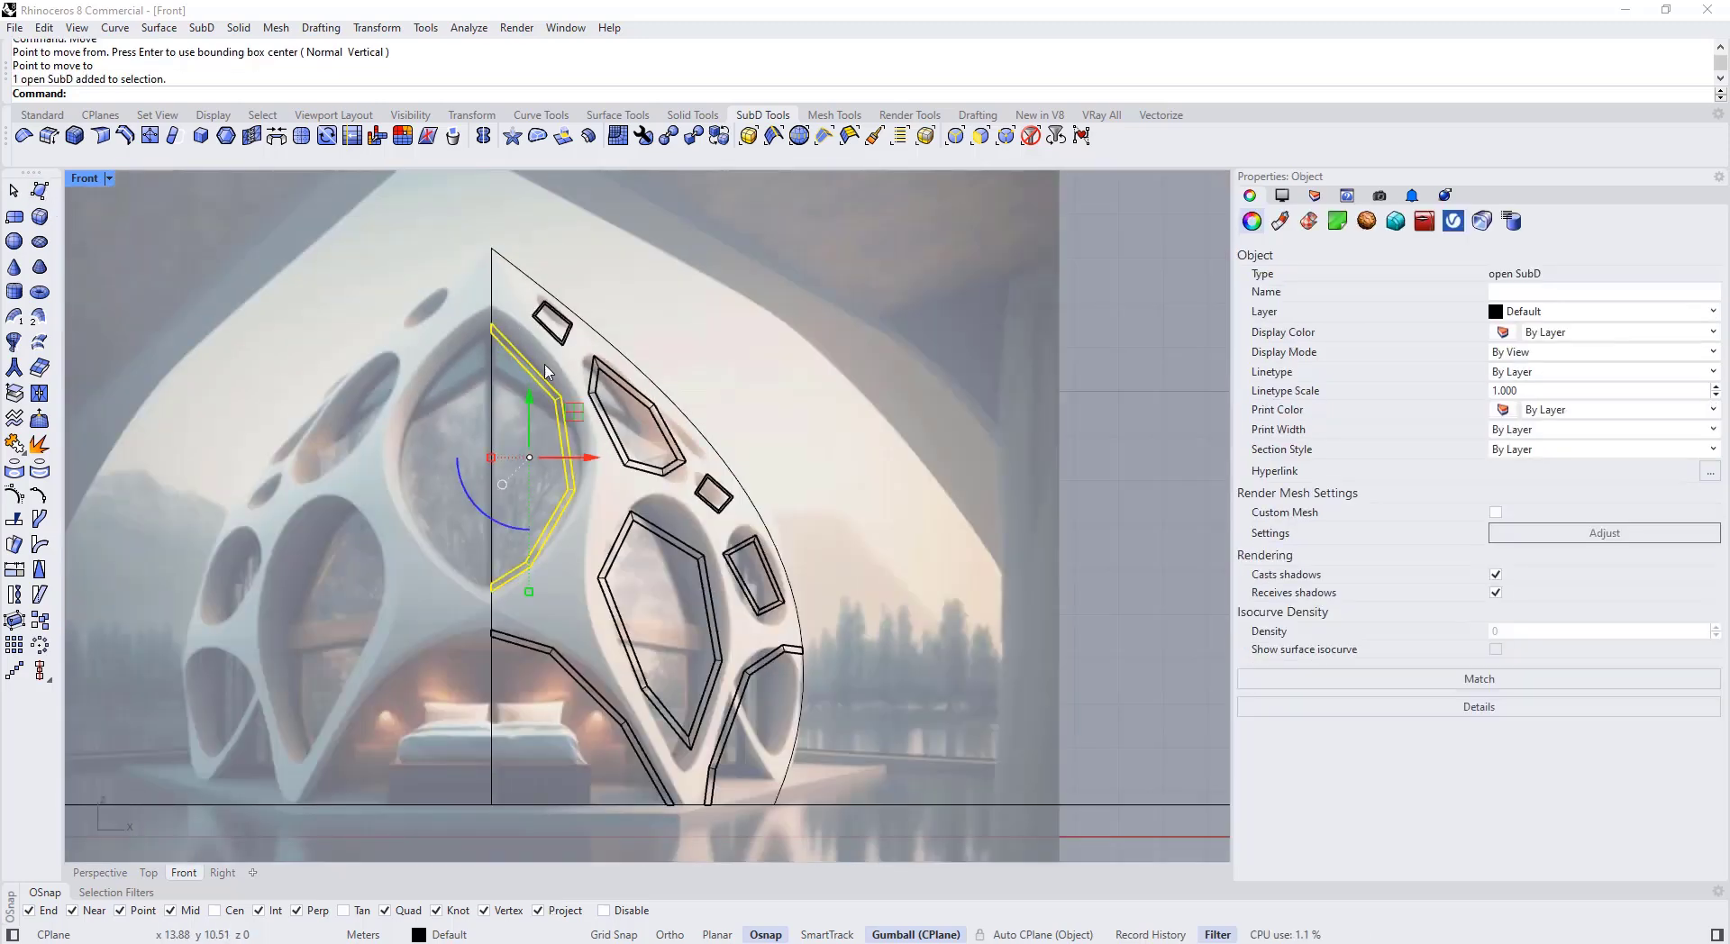
# Step: Select all eight SubD frames of the facade
pyautogui.click(626, 402)
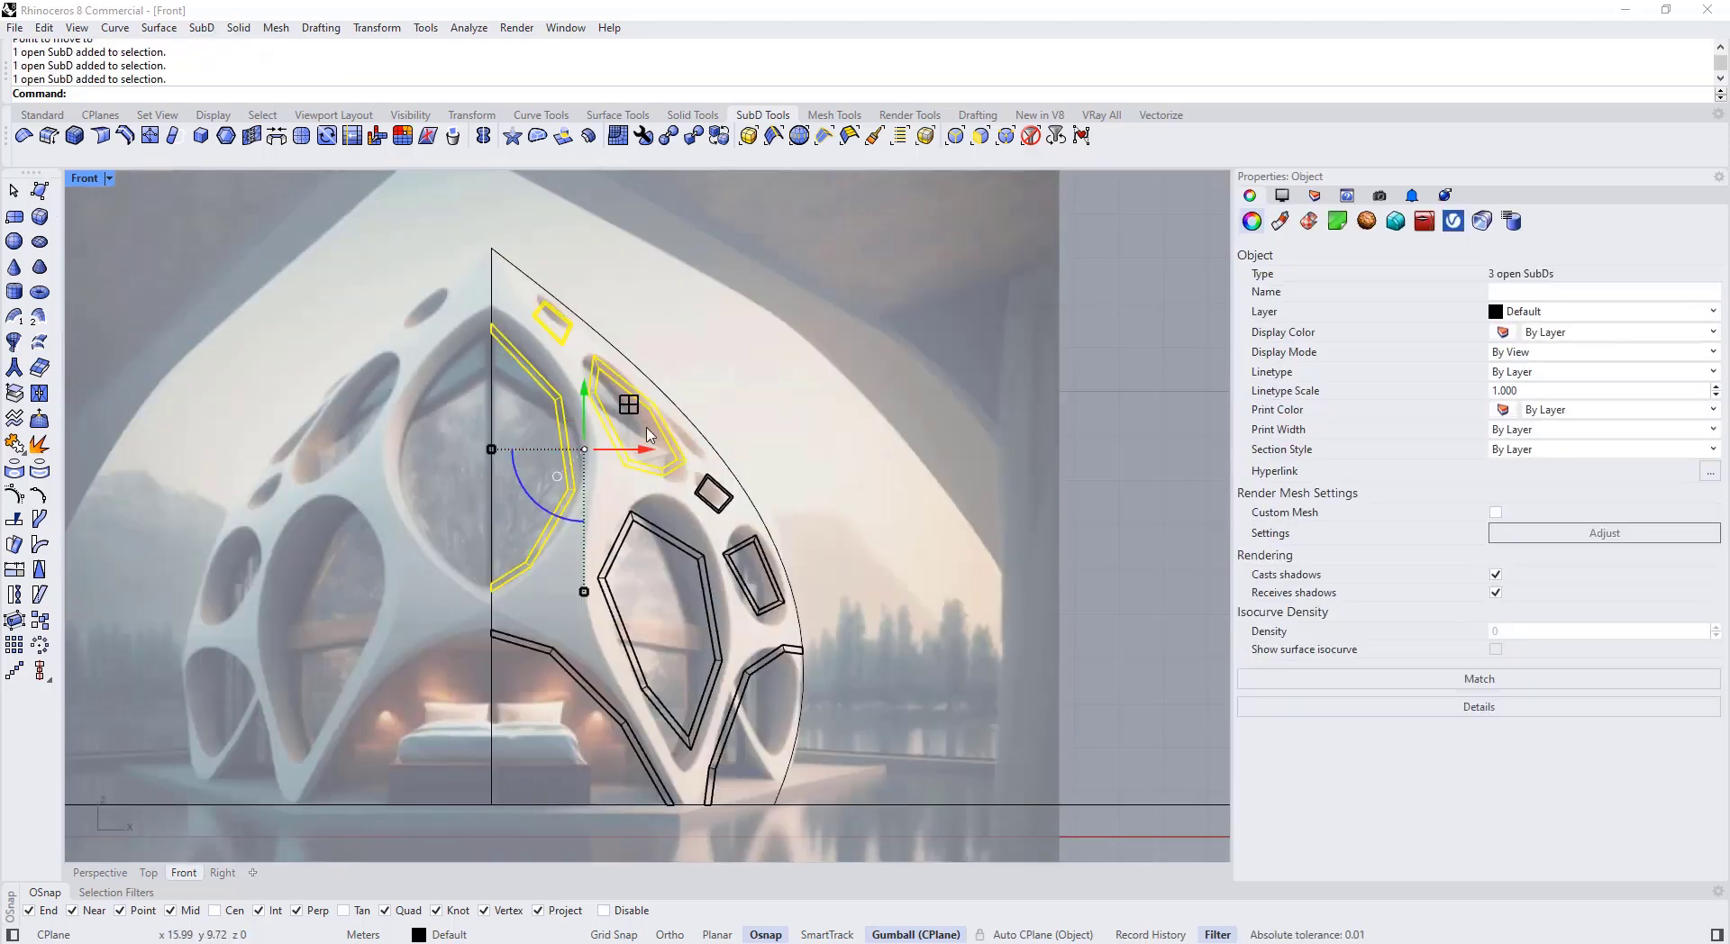
pyautogui.click(678, 470)
pyautogui.keyDown('shift'); pyautogui.click(753, 672); pyautogui.keyUp('shift')
pyautogui.keyDown('shift'); pyautogui.click(577, 659); pyautogui.keyUp('shift')
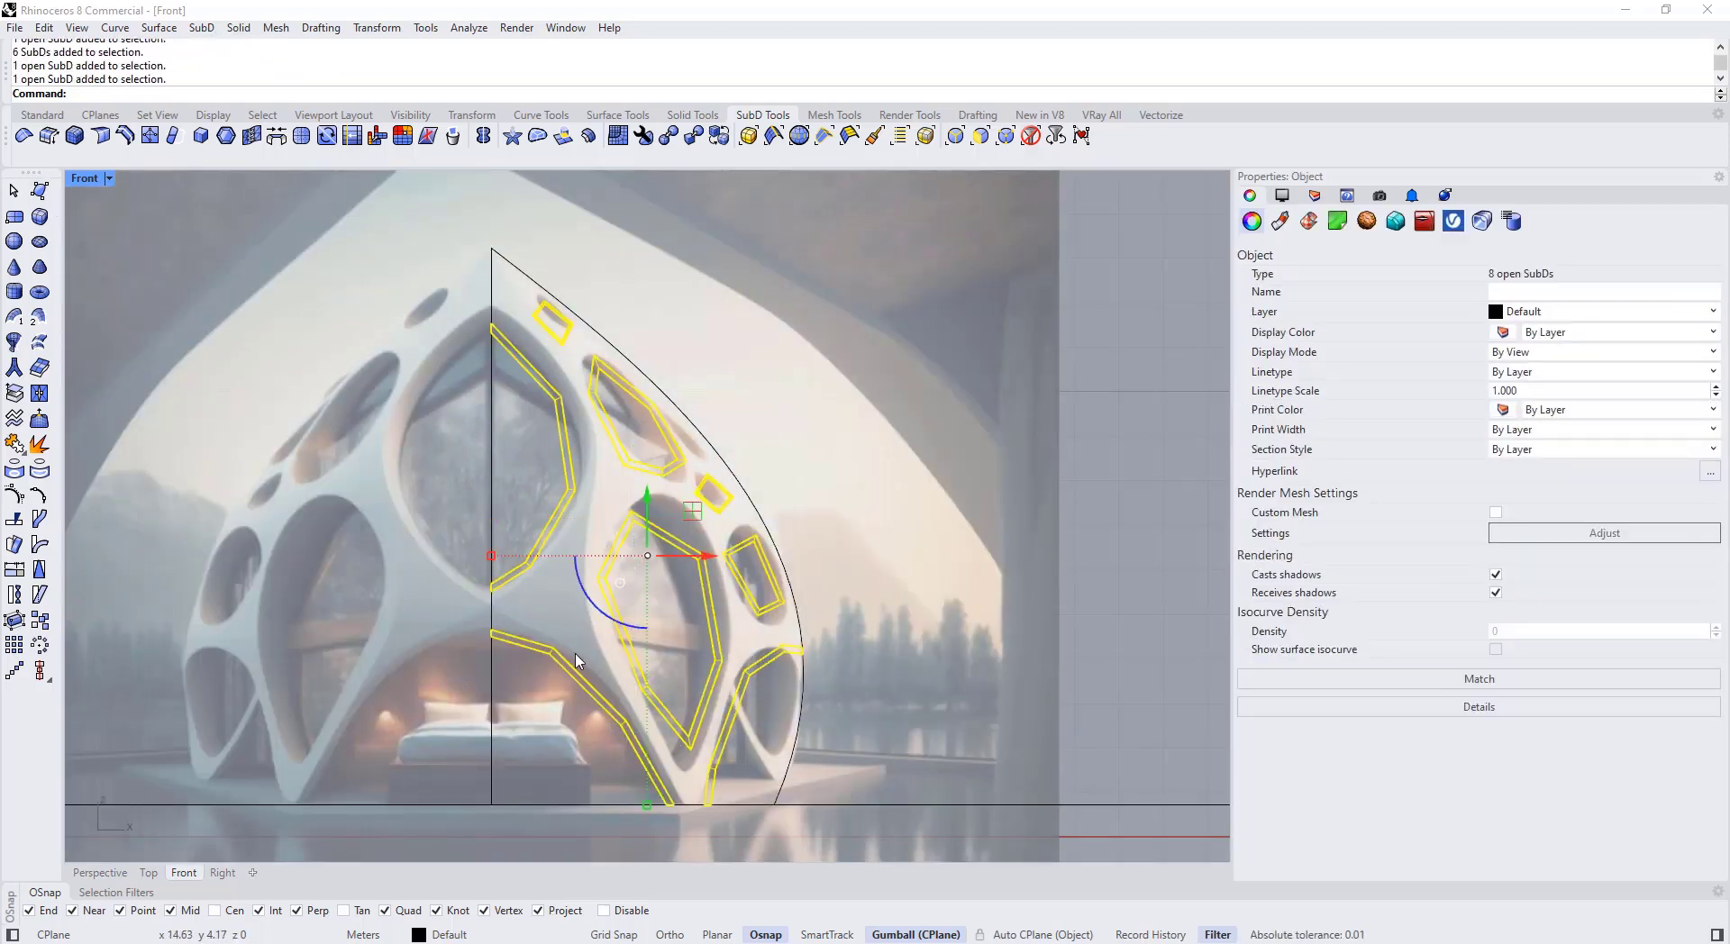
# Step: Build a SubD face with polygon type Quad between the facing vertices of the large upper centre window frame and the large right window frame
pyautogui.click(40, 190)
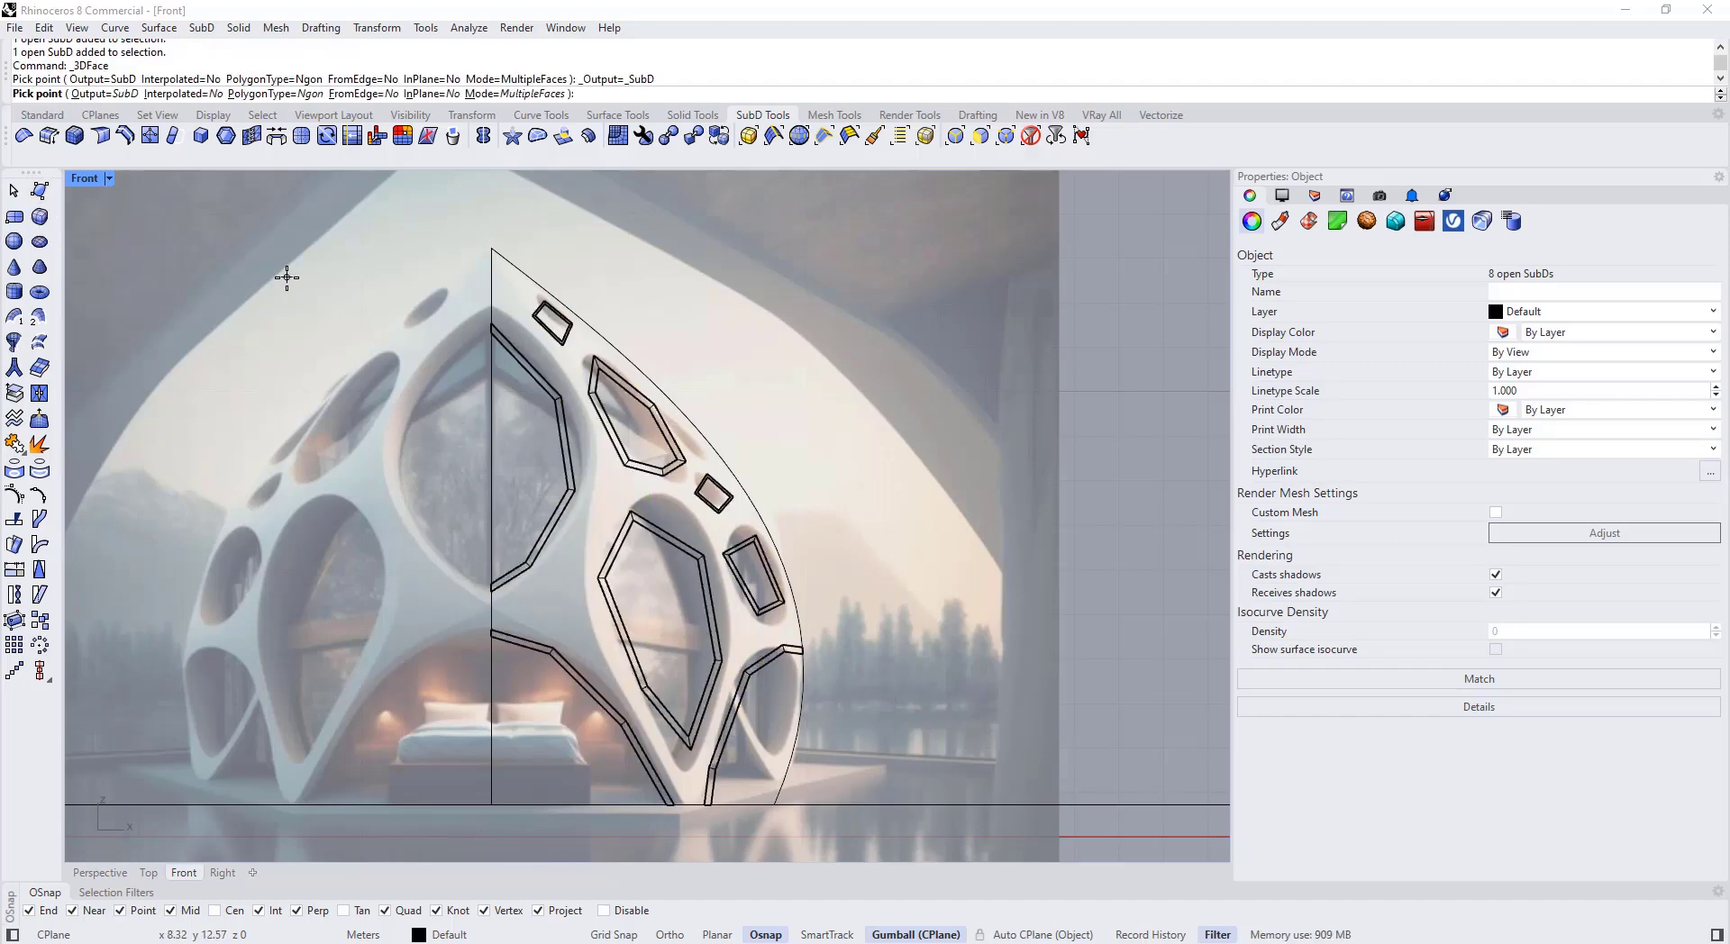
pyautogui.click(259, 94)
pyautogui.click(182, 94)
pyautogui.scroll(5, 613, 529)
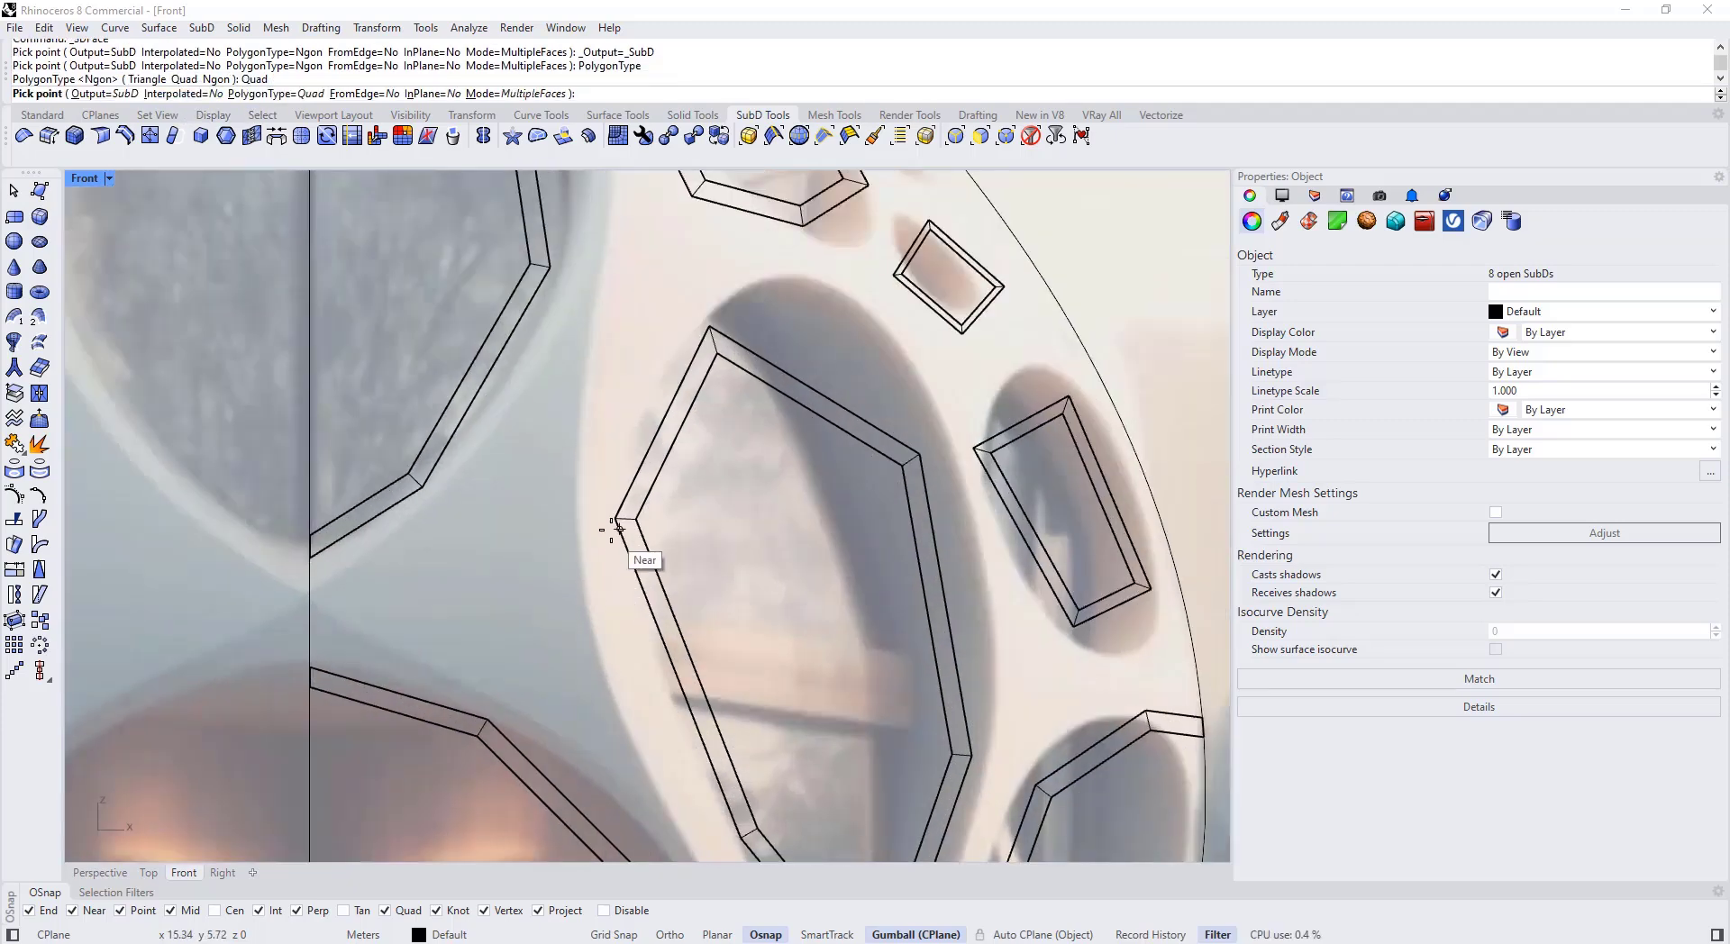
pyautogui.click(611, 531)
pyautogui.click(423, 491)
pyautogui.click(552, 271)
pyautogui.click(687, 342)
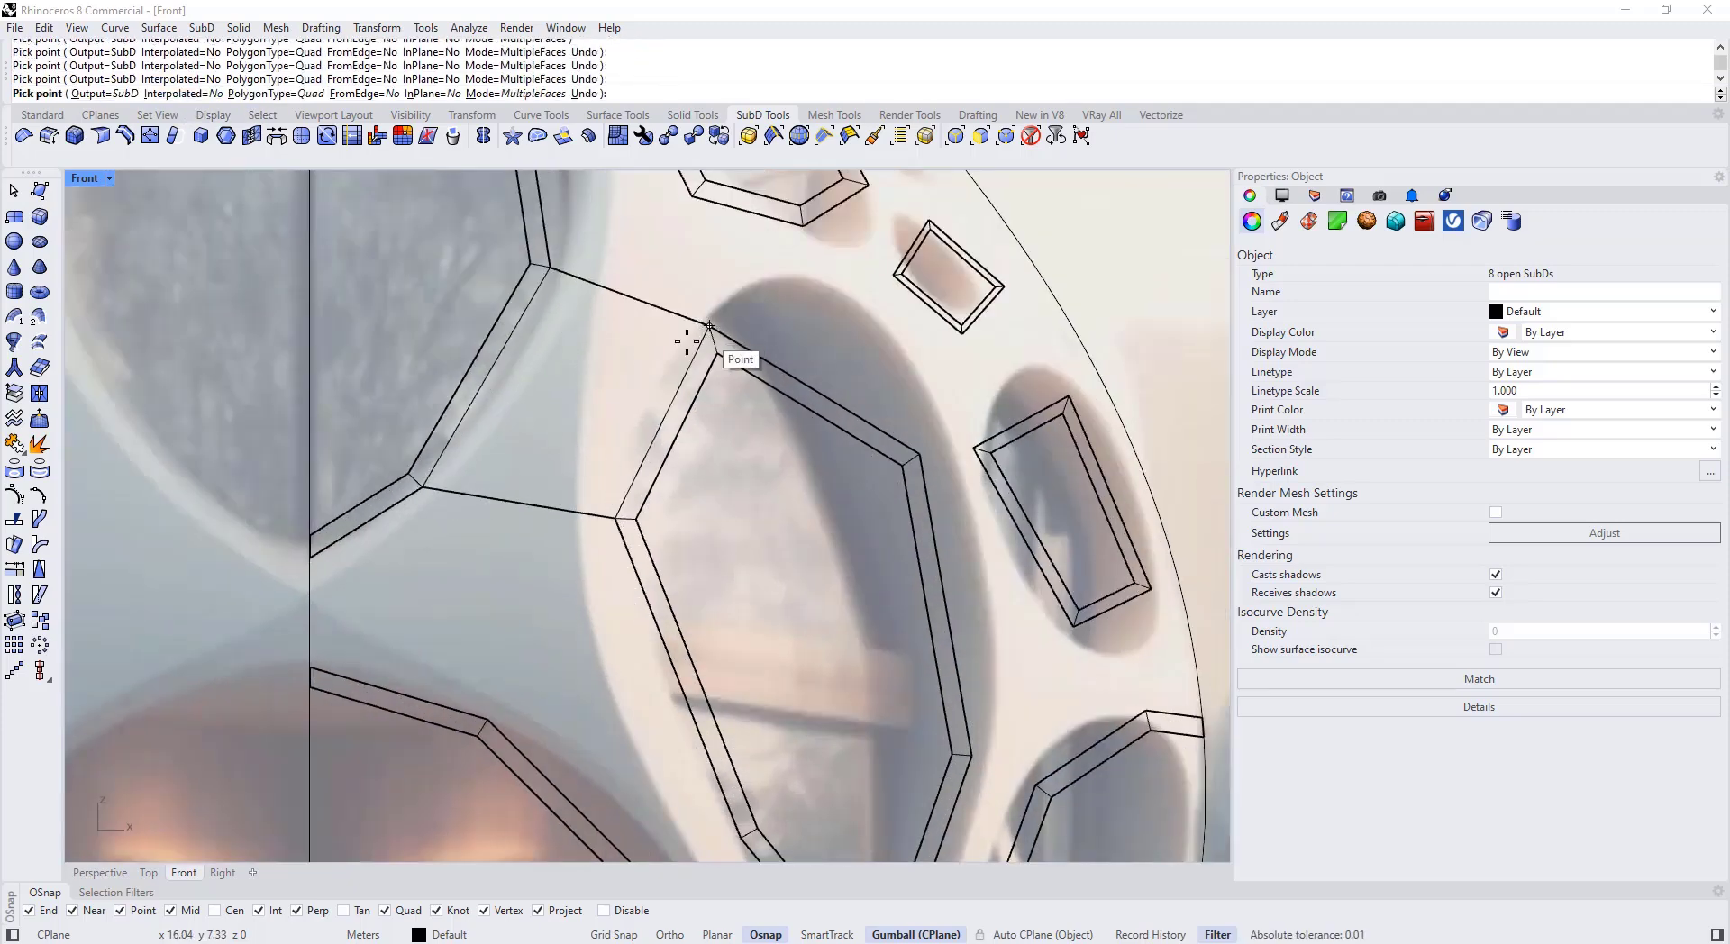
# Step: Fill the gap between the upper centre window, the central arch frame and the large right window with quad SubD faces down to the ground
pyautogui.scroll(-2, 442, 402)
pyautogui.click(336, 616)
pyautogui.click(336, 530)
pyautogui.click(428, 473)
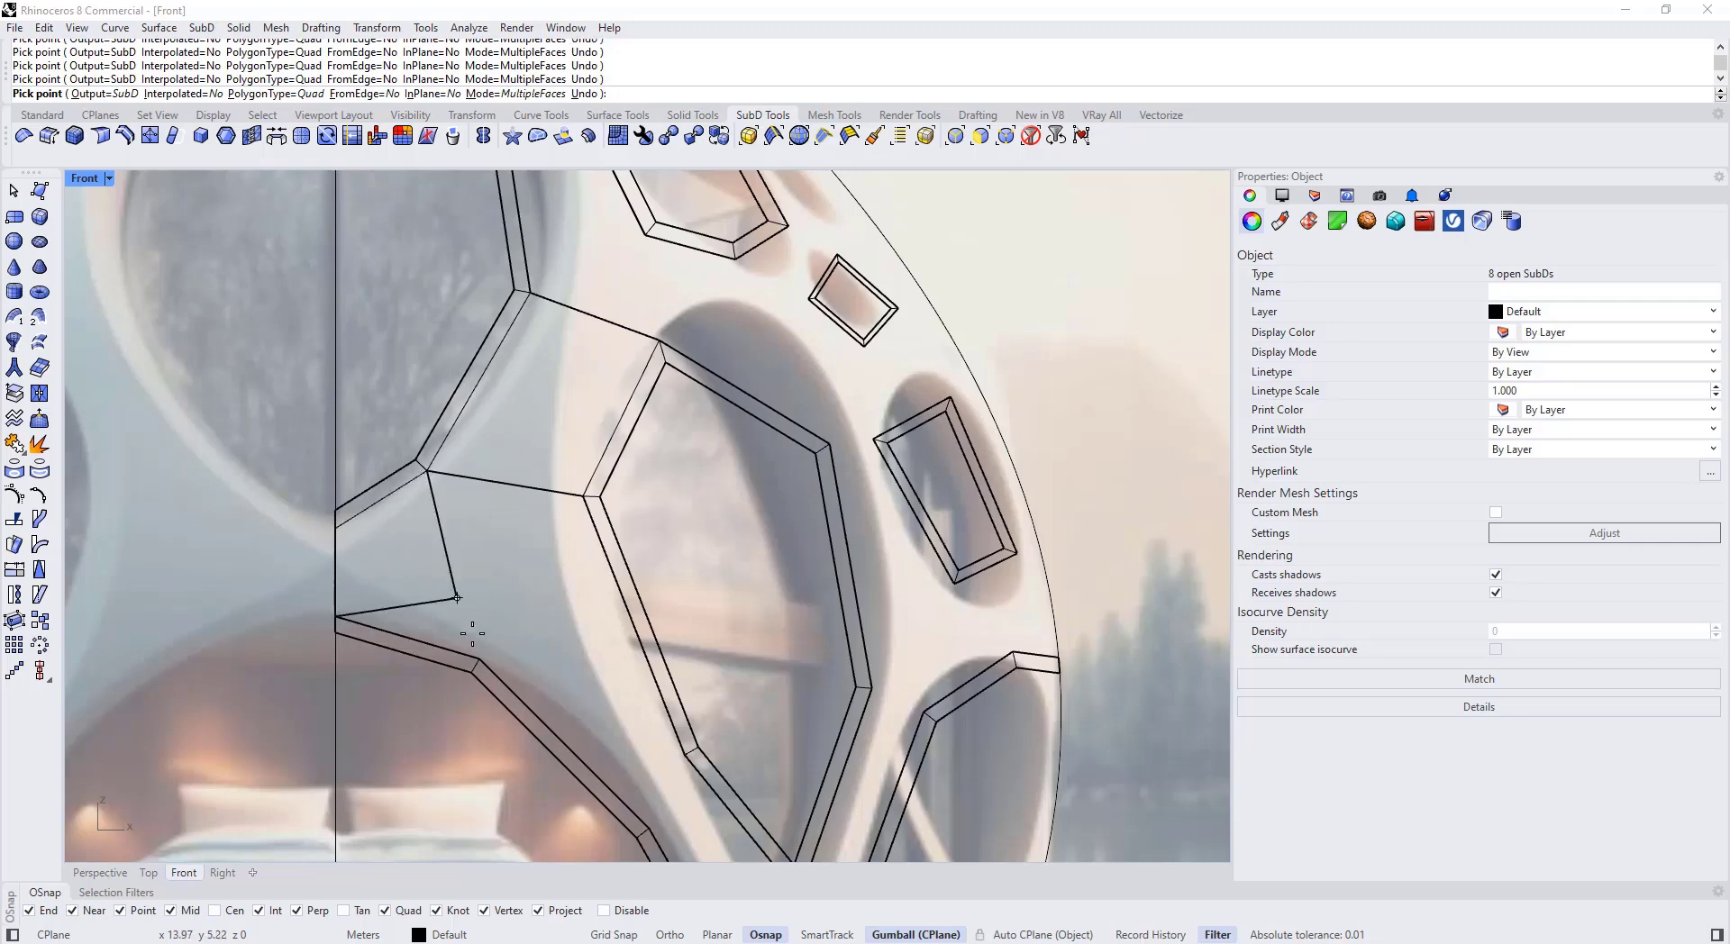
pyautogui.scroll(-3, 473, 633)
pyautogui.scroll(3, 609, 684)
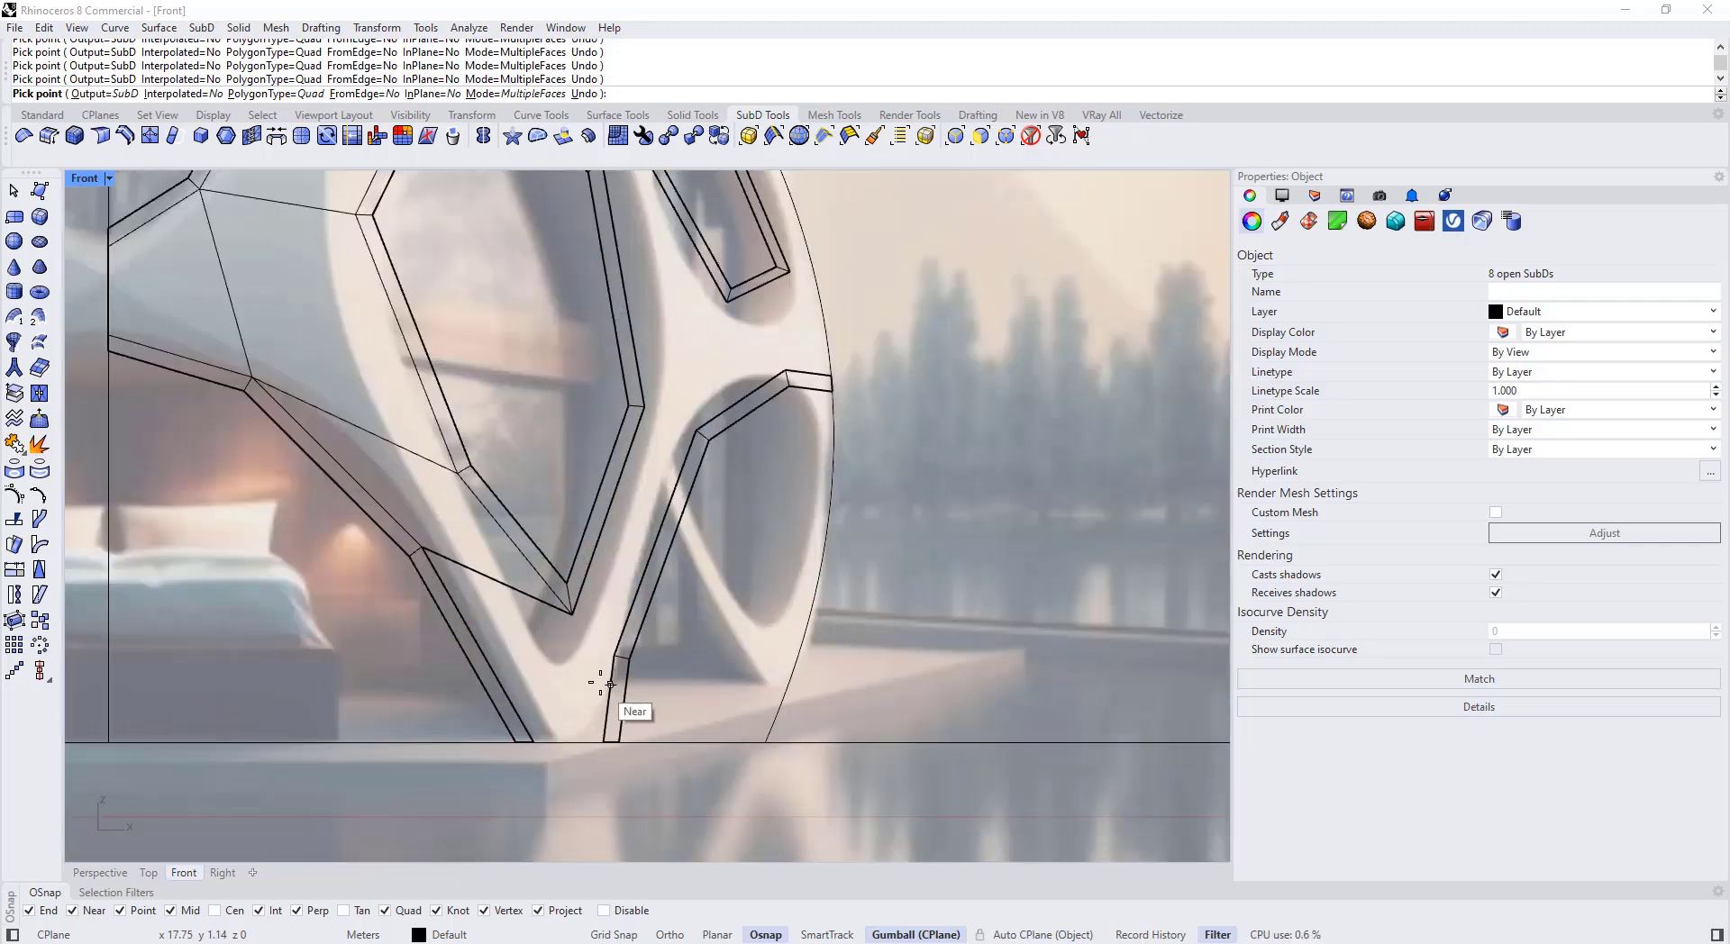
pyautogui.scroll(-3, 631, 686)
pyautogui.scroll(4, 572, 509)
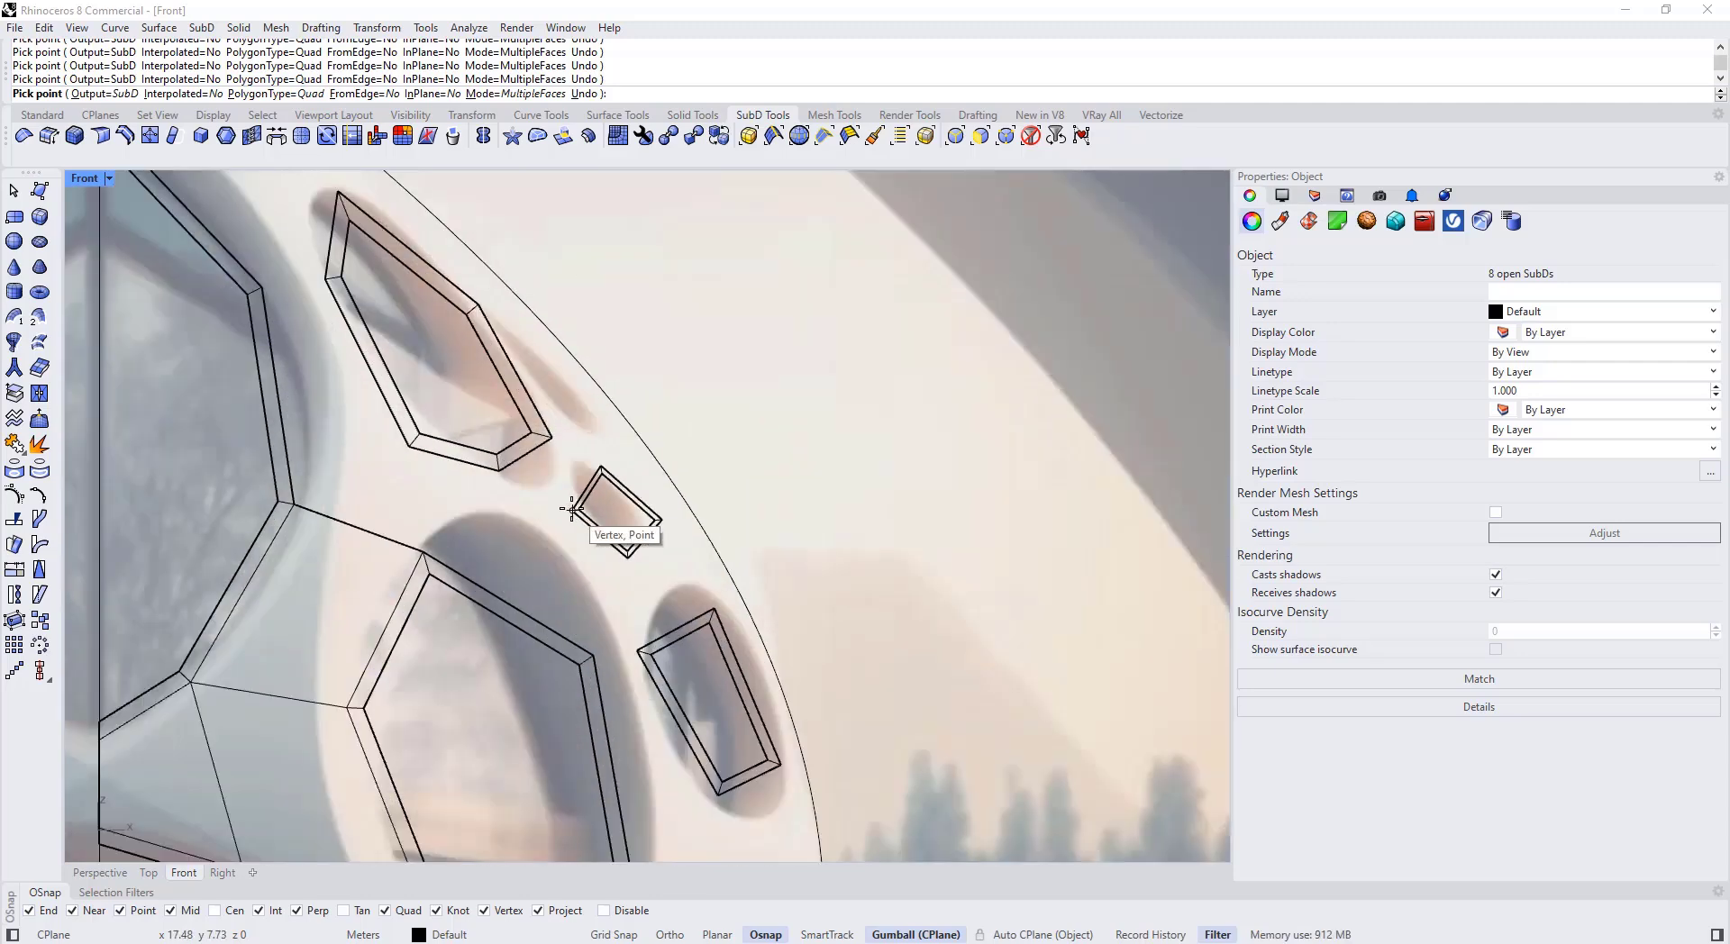
# Step: Build quad faces linking the small diamond window frame to the upper right window, the large right window and the rectangular window below it
pyautogui.click(573, 509)
pyautogui.scroll(-2, 544, 541)
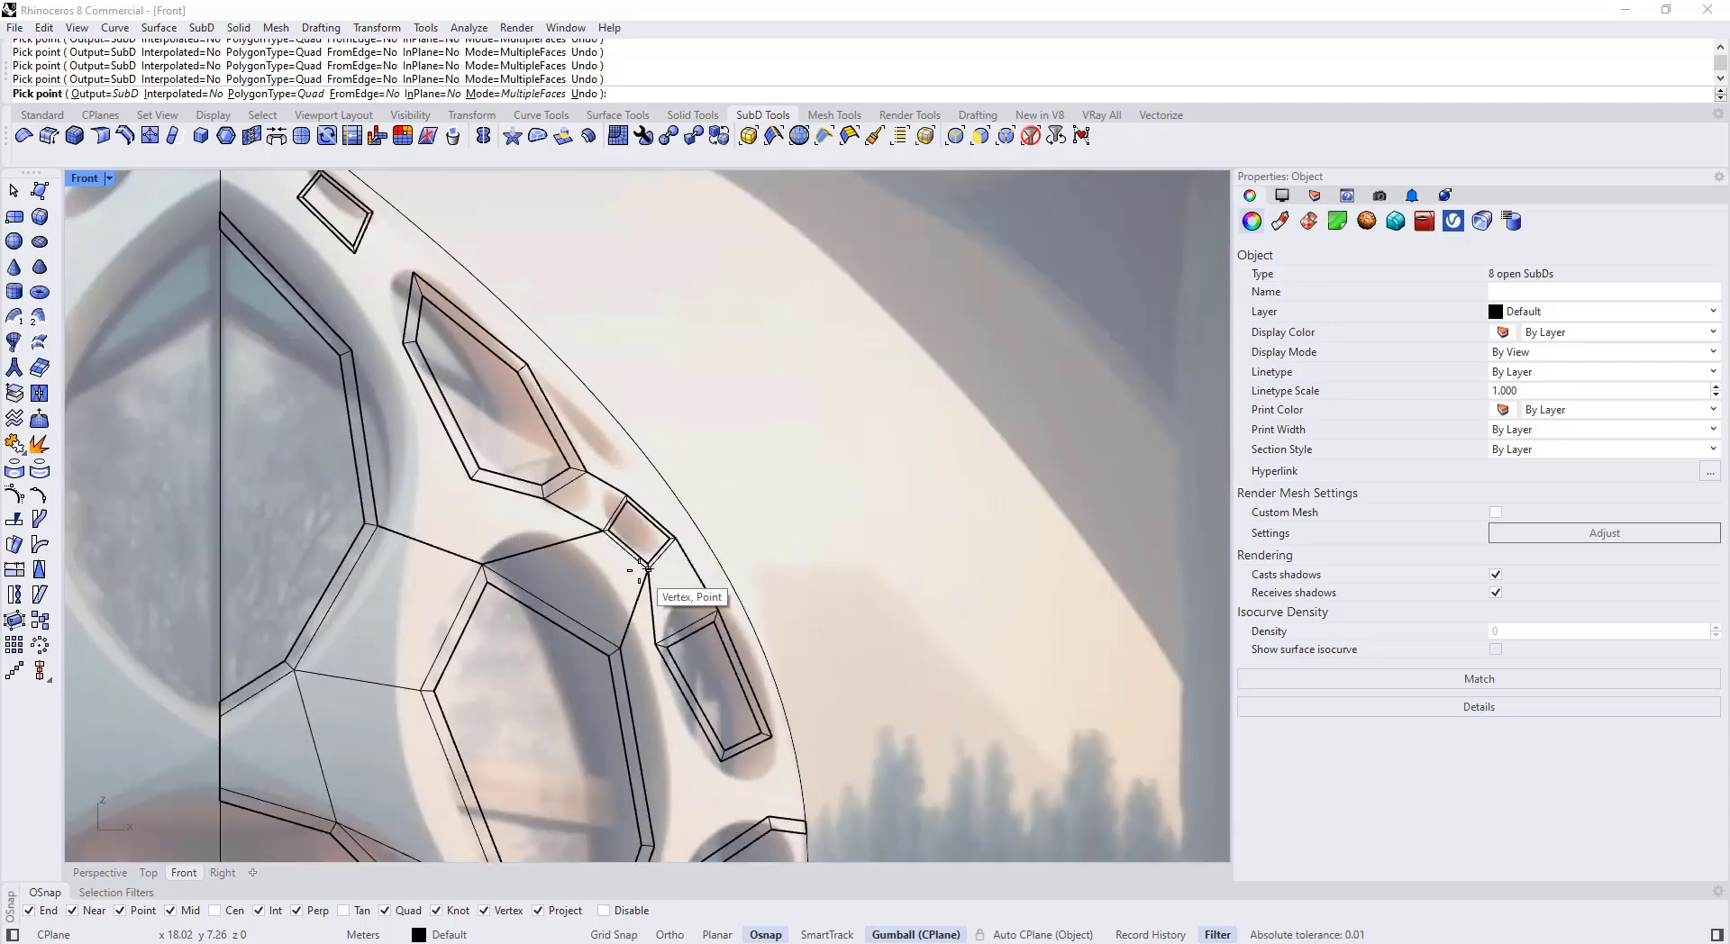
pyautogui.click(544, 499)
pyautogui.click(620, 647)
# Step: Build quad faces joining the large right window and the rectangular window to the lower-right opening frame, from the ground to the outer edge
pyautogui.moveTo(654, 847); pyautogui.dragTo(558, 541, button='right')
pyautogui.click(558, 676)
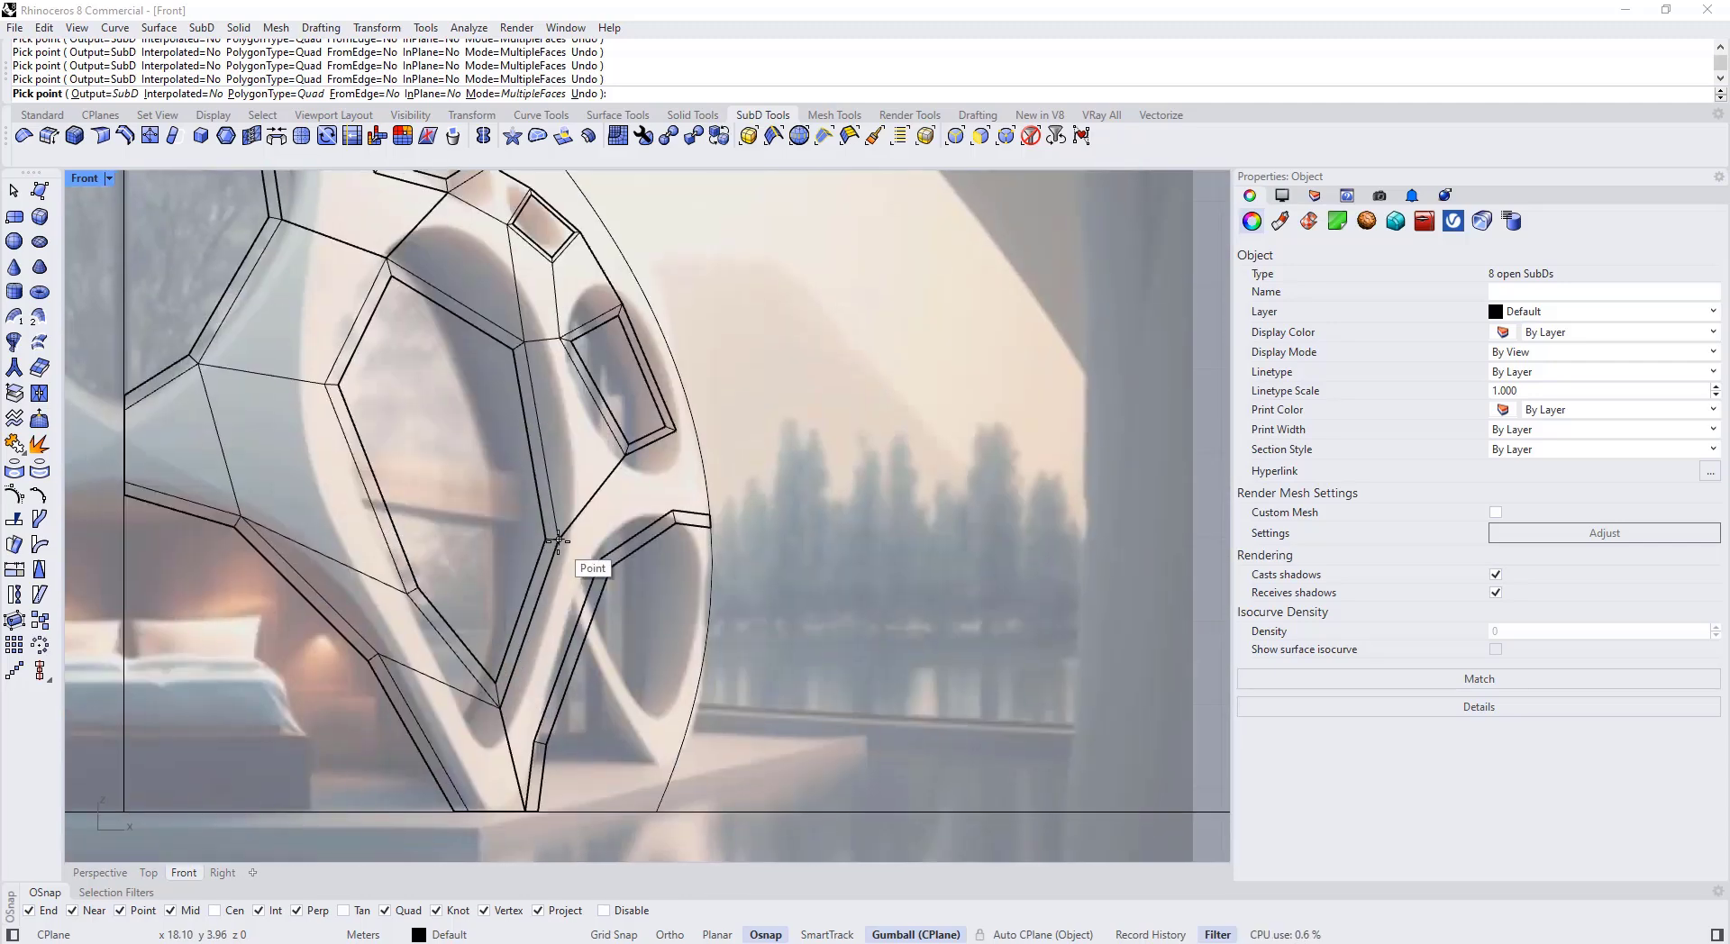
pyautogui.click(529, 742)
pyautogui.click(563, 544)
pyautogui.click(672, 511)
pyautogui.moveTo(707, 526); pyautogui.dragTo(702, 556, button='right')
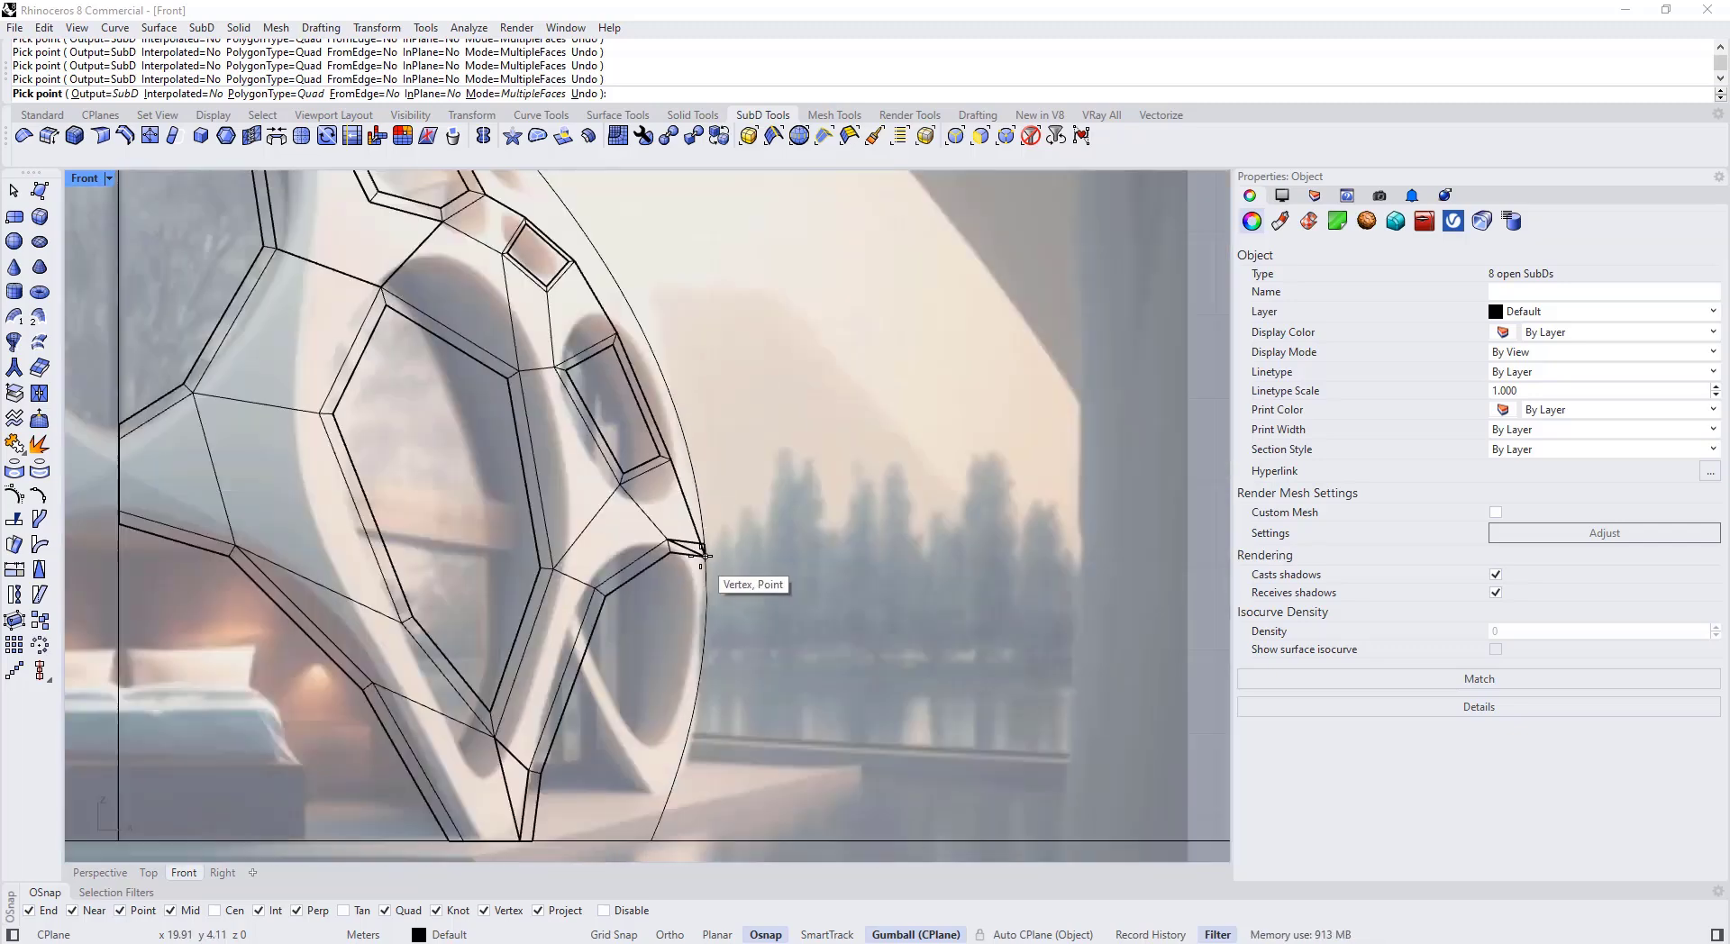
# Step: Build quad faces between the outer vertices of the upper centre window frame and the inner side of the upper right window frame
pyautogui.scroll(10, 494, 560)
pyautogui.moveTo(289, 223); pyautogui.dragTo(550, 689, button='right')
pyautogui.click(900, 518)
pyautogui.click(690, 461)
pyautogui.scroll(-2, 532, 577)
pyautogui.click(412, 320)
pyautogui.click(532, 305)
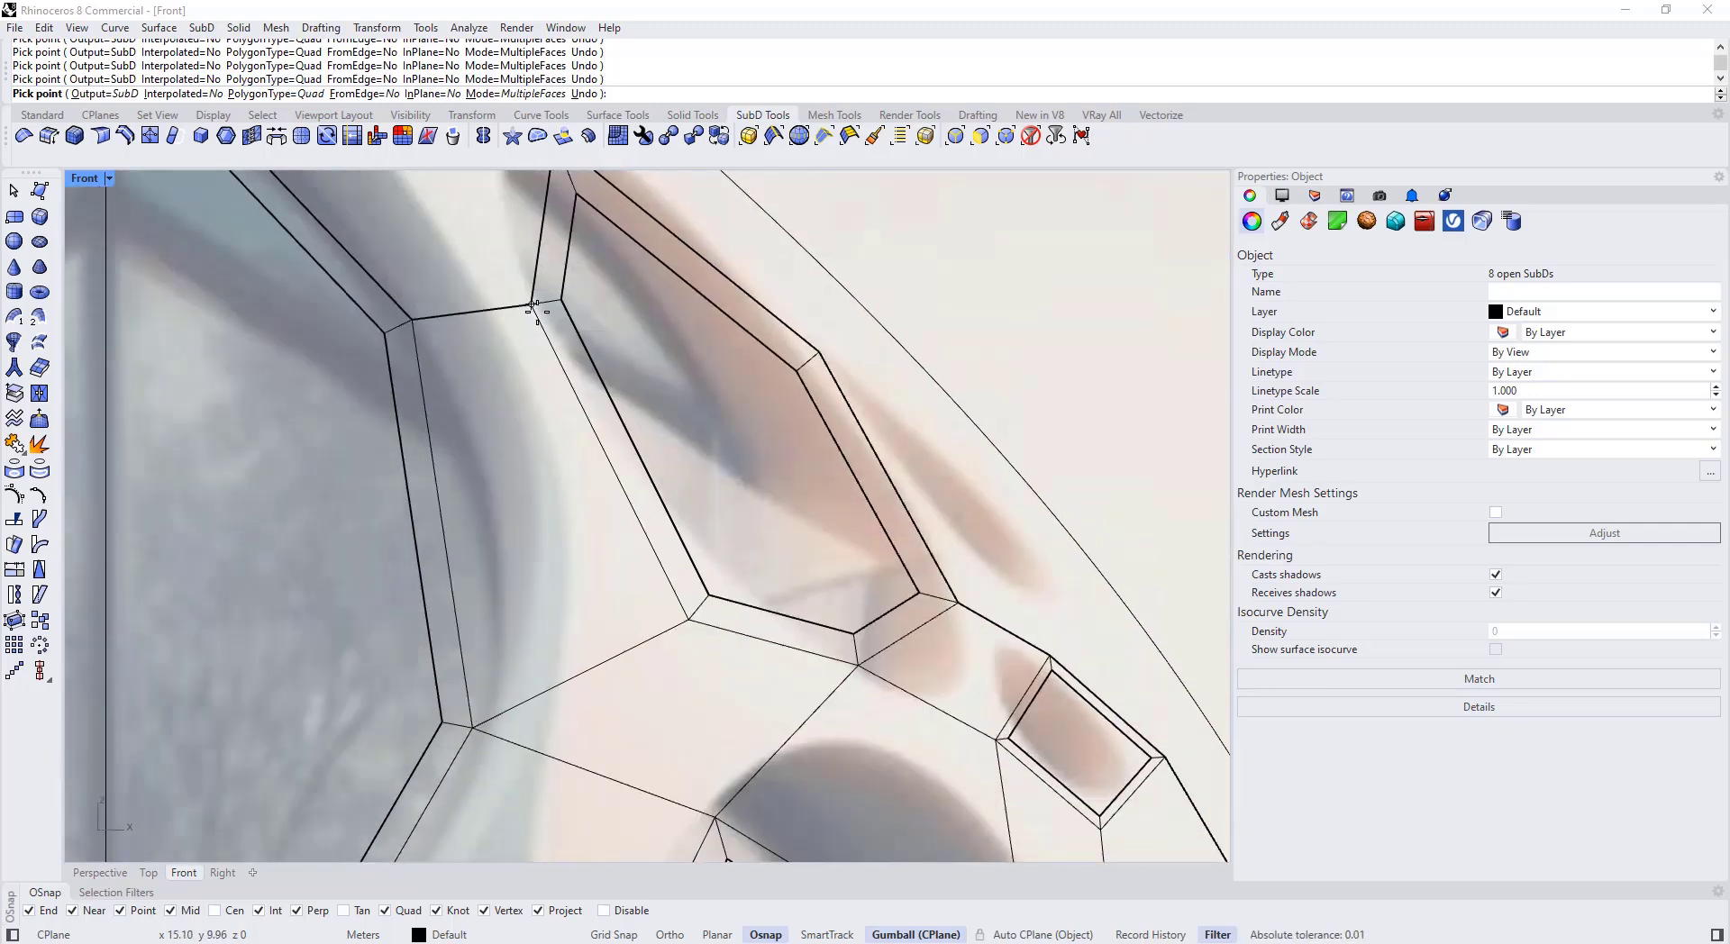
# Step: Connect the topmost small window frame to the upper right window, the centre window's apex and the vertical axis with quad faces
pyautogui.moveTo(534, 306); pyautogui.dragTo(601, 613, button='right')
pyautogui.click(600, 612)
pyautogui.click(488, 403)
pyautogui.click(530, 306)
pyautogui.click(621, 448)
pyautogui.click(598, 611)
pyautogui.click(479, 626)
pyautogui.click(176, 307)
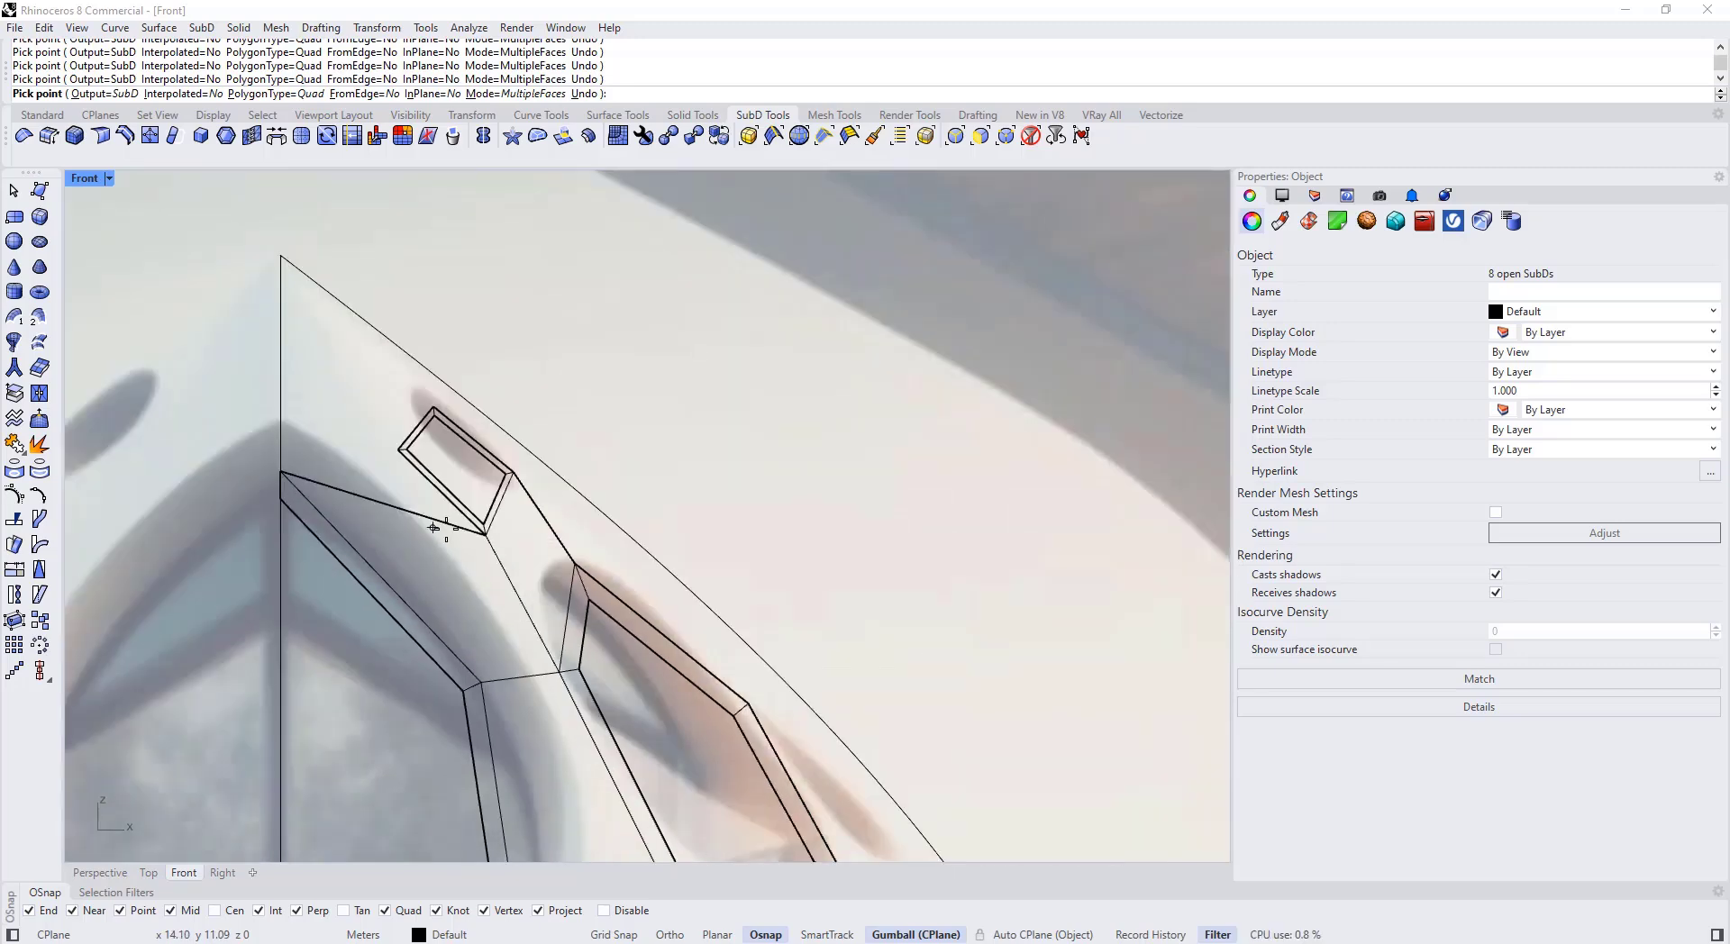
pyautogui.moveTo(397, 372); pyautogui.dragTo(557, 516, button='right')
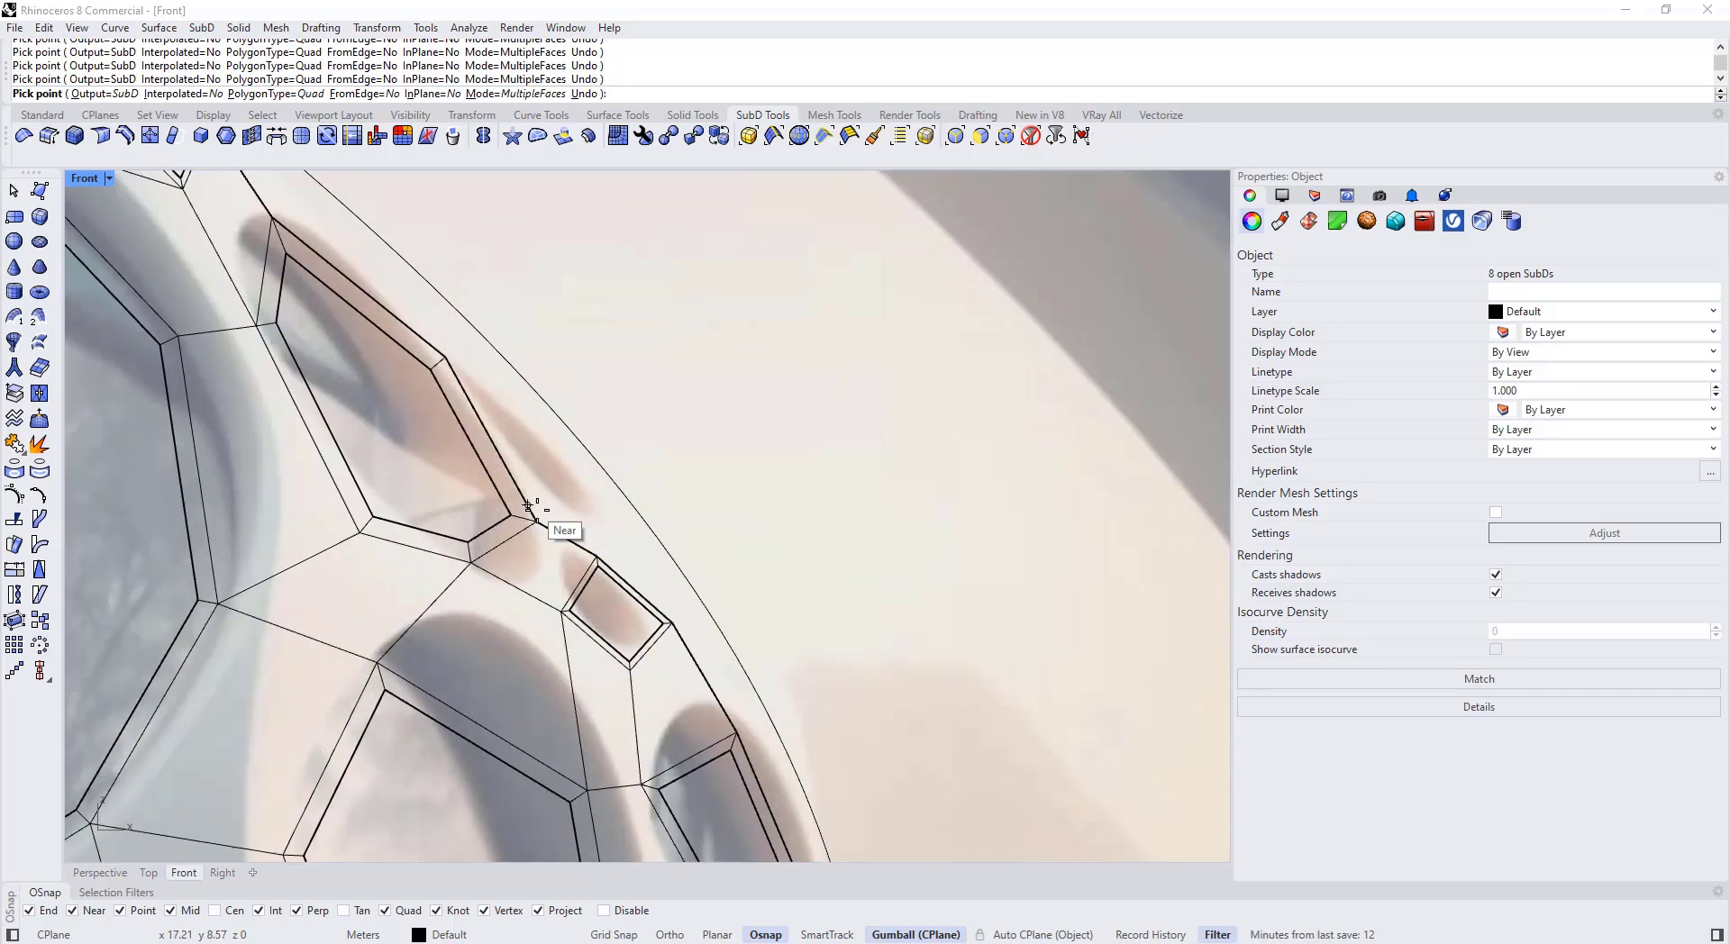
# Step: Finish the quad face series at the outer edge beside the small diamond window and set the Front view to Ghosted display
pyautogui.click(487, 340)
pyautogui.rightClick(548, 438)
pyautogui.scroll(-6, 546, 432)
pyautogui.scroll(6, 577, 481)
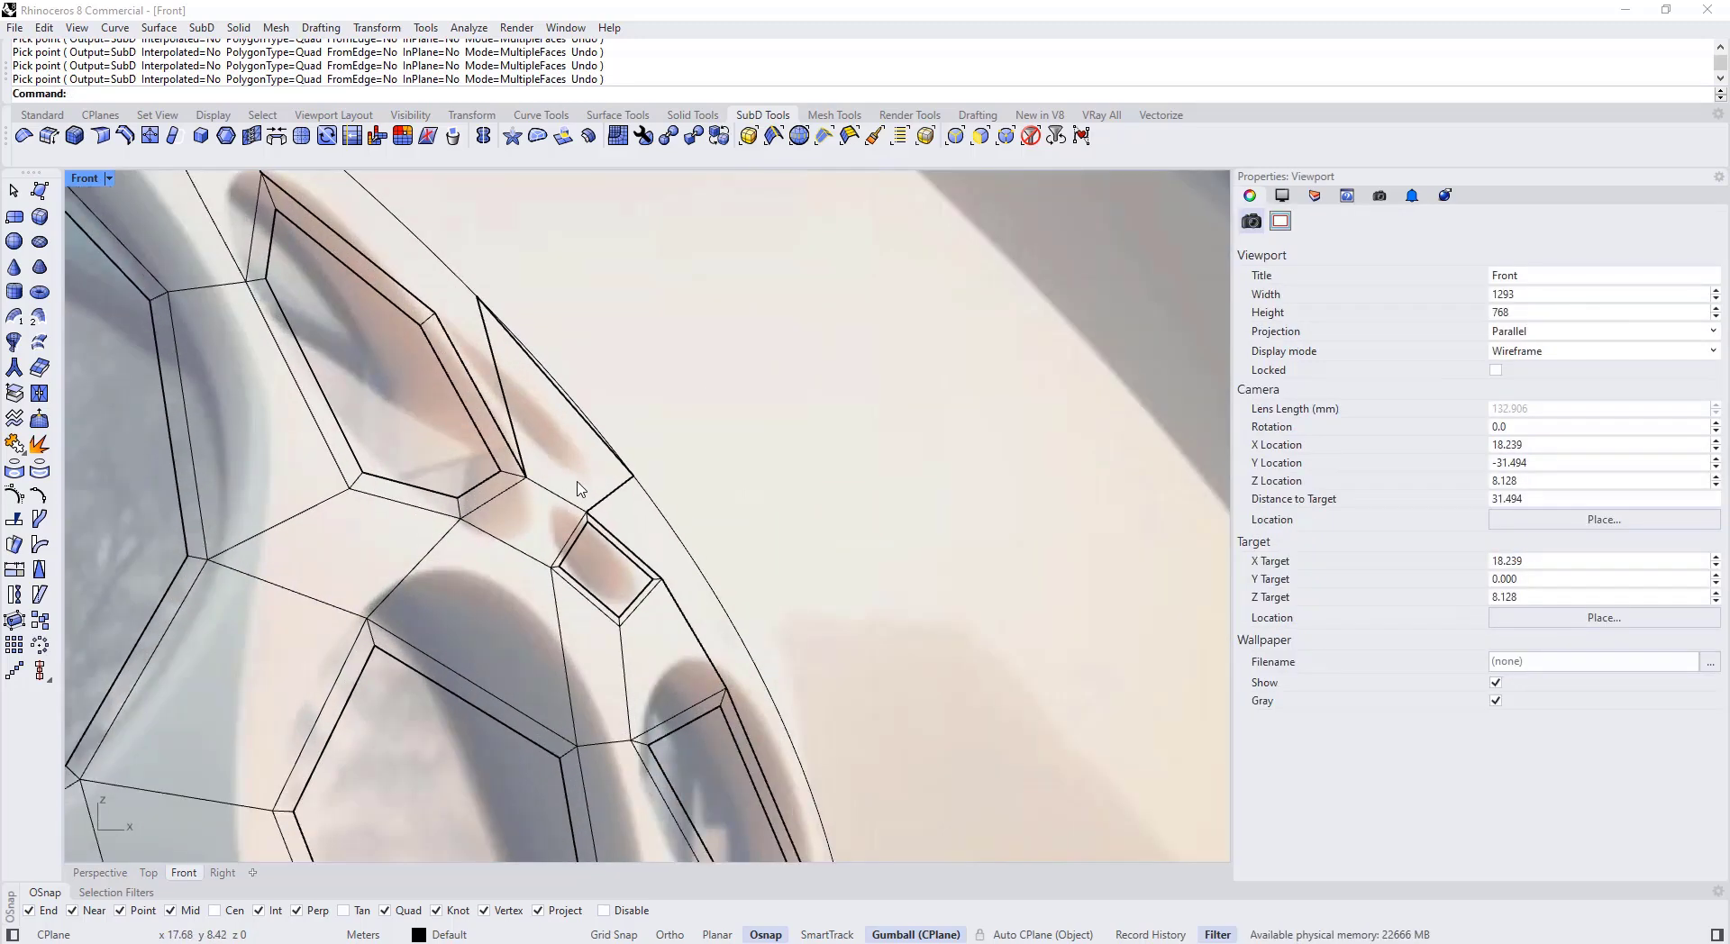
pyautogui.click(110, 178)
pyautogui.click(162, 250)
# Step: Delete the stray face outside the facade edge between the upper right window and the small diamond window, and compare smooth and flat display
pyautogui.keyDown('ctrl'); pyautogui.keyDown('shift'); pyautogui.click(543, 441); pyautogui.keyUp('shift'); pyautogui.keyUp('ctrl')
pyautogui.scroll(-8, 557, 383)
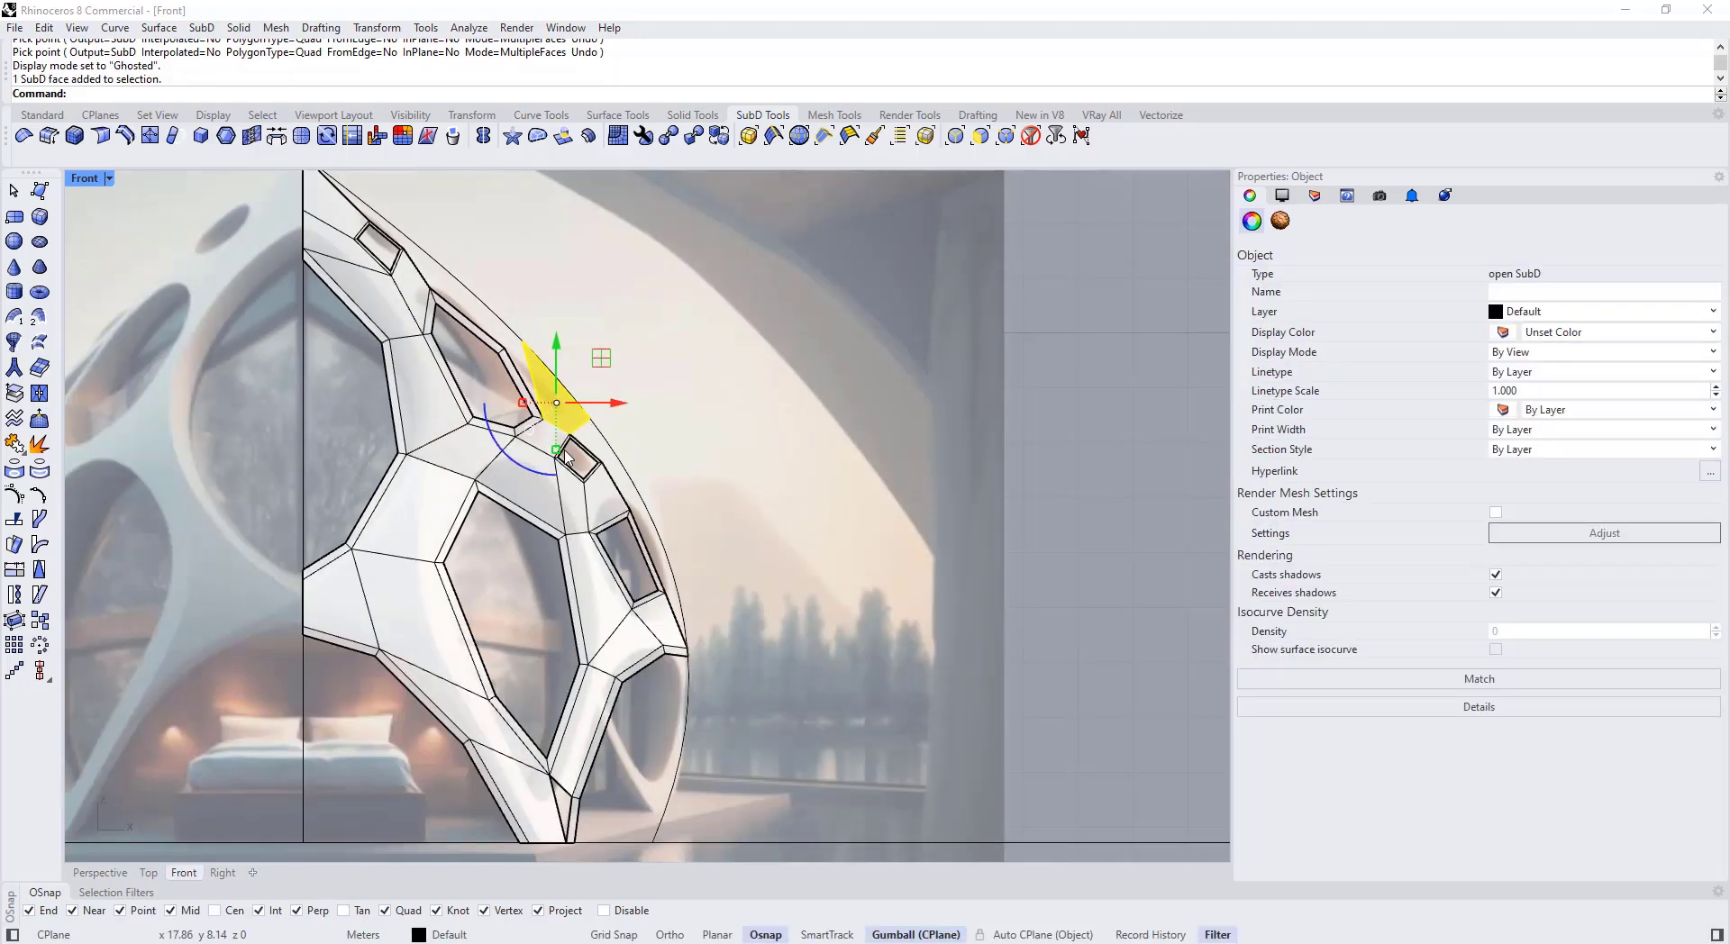
pyautogui.press('Delete')
pyautogui.moveTo(565, 456); pyautogui.dragTo(567, 351, button='right')
pyautogui.press('Tab')
pyautogui.press('Tab')
# Step: Delete the large SubD face at the base of the leg, between the central arch frame and the lower-right opening frame
pyautogui.scroll(6, 546, 737)
pyautogui.keyDown('ctrl'); pyautogui.keyDown('shift'); pyautogui.click(536, 684); pyautogui.keyUp('shift'); pyautogui.keyUp('ctrl')
pyautogui.scroll(4, 550, 726)
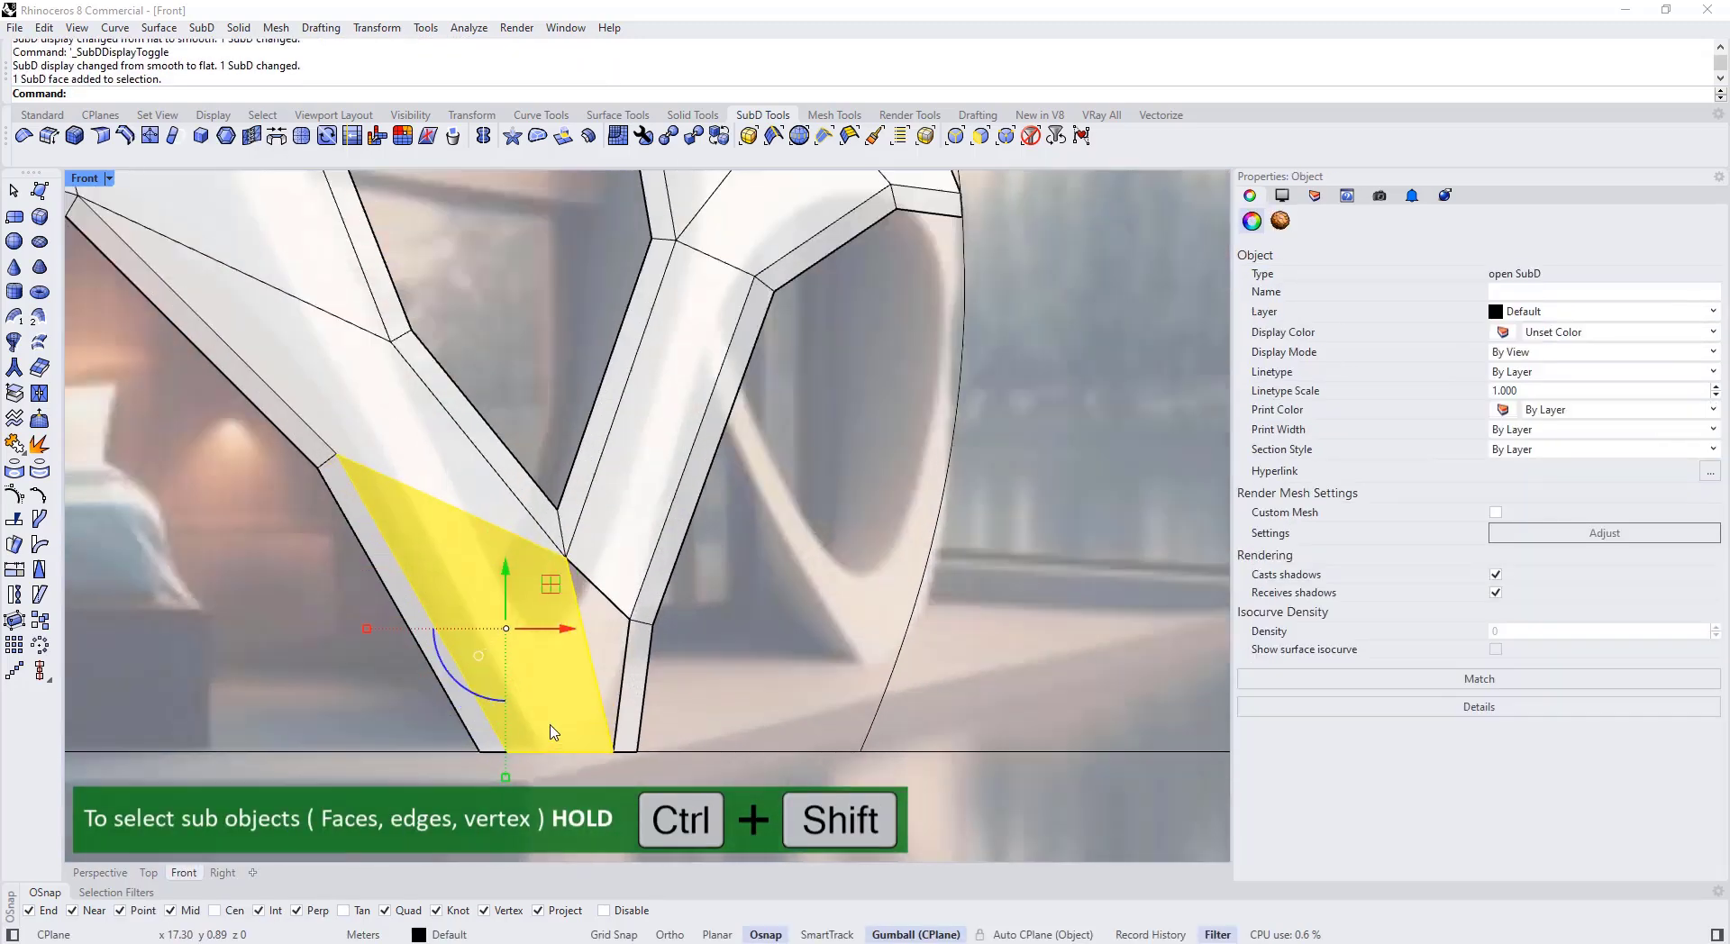
pyautogui.scroll(1, 554, 732)
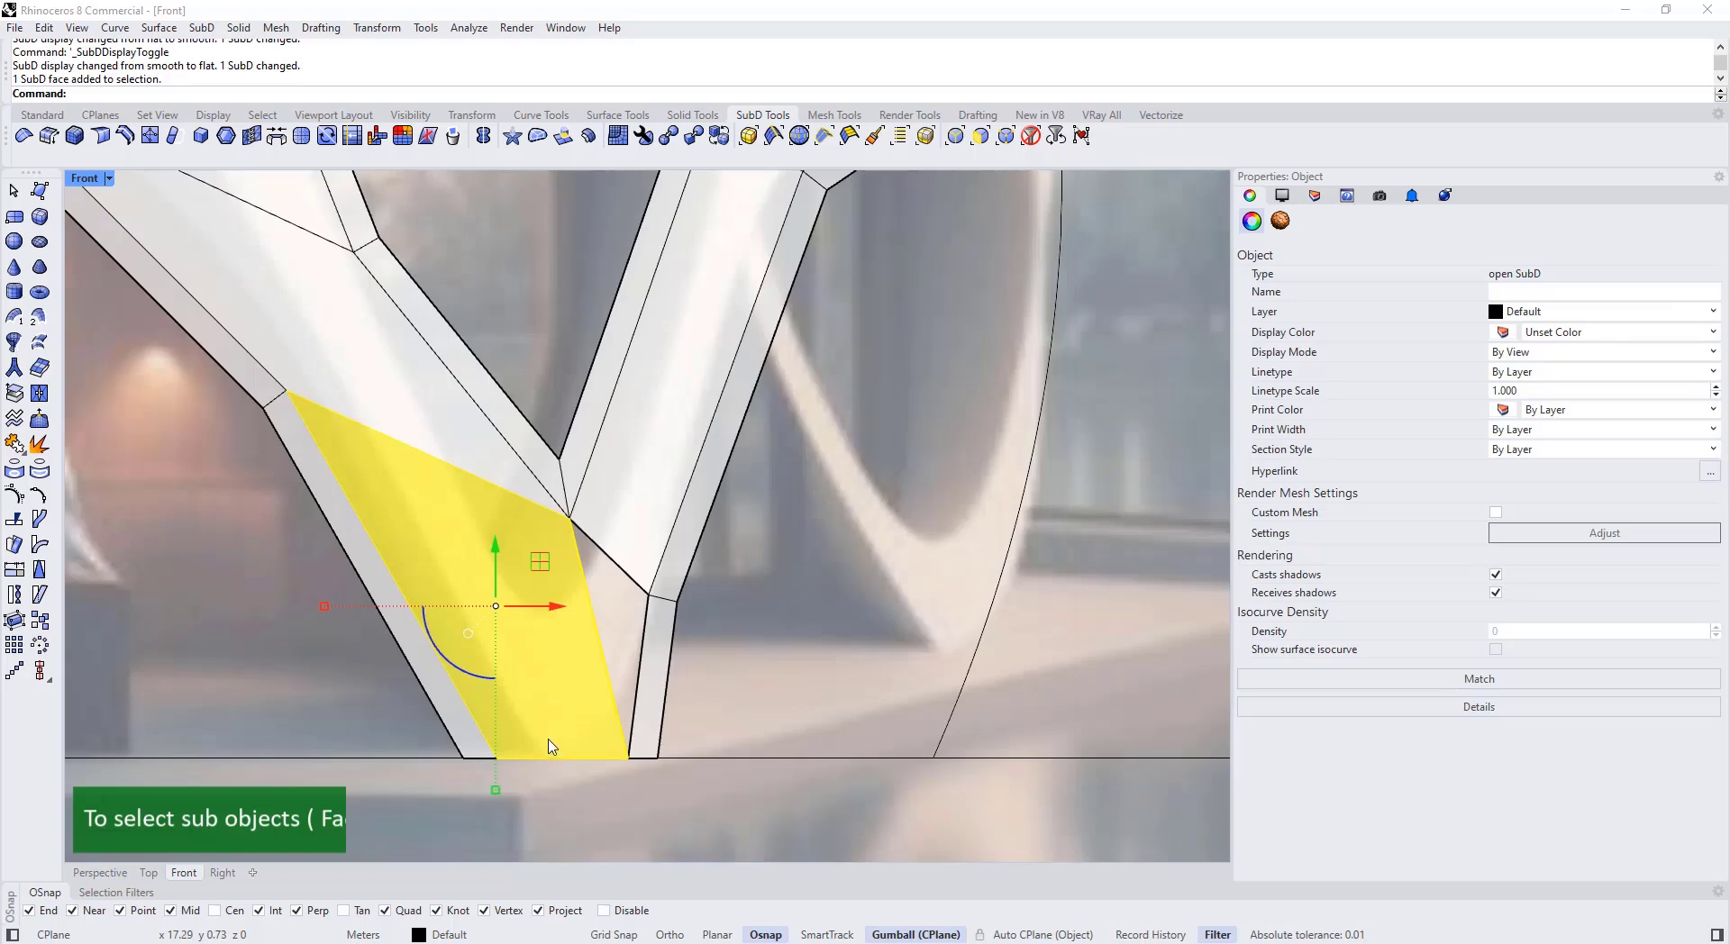
pyautogui.press('Delete')
# Step: Add a quad face to the facade SubD from the large window's lowest outer vertex to the ground line and the lower-right opening frame
pyautogui.click(225, 290)
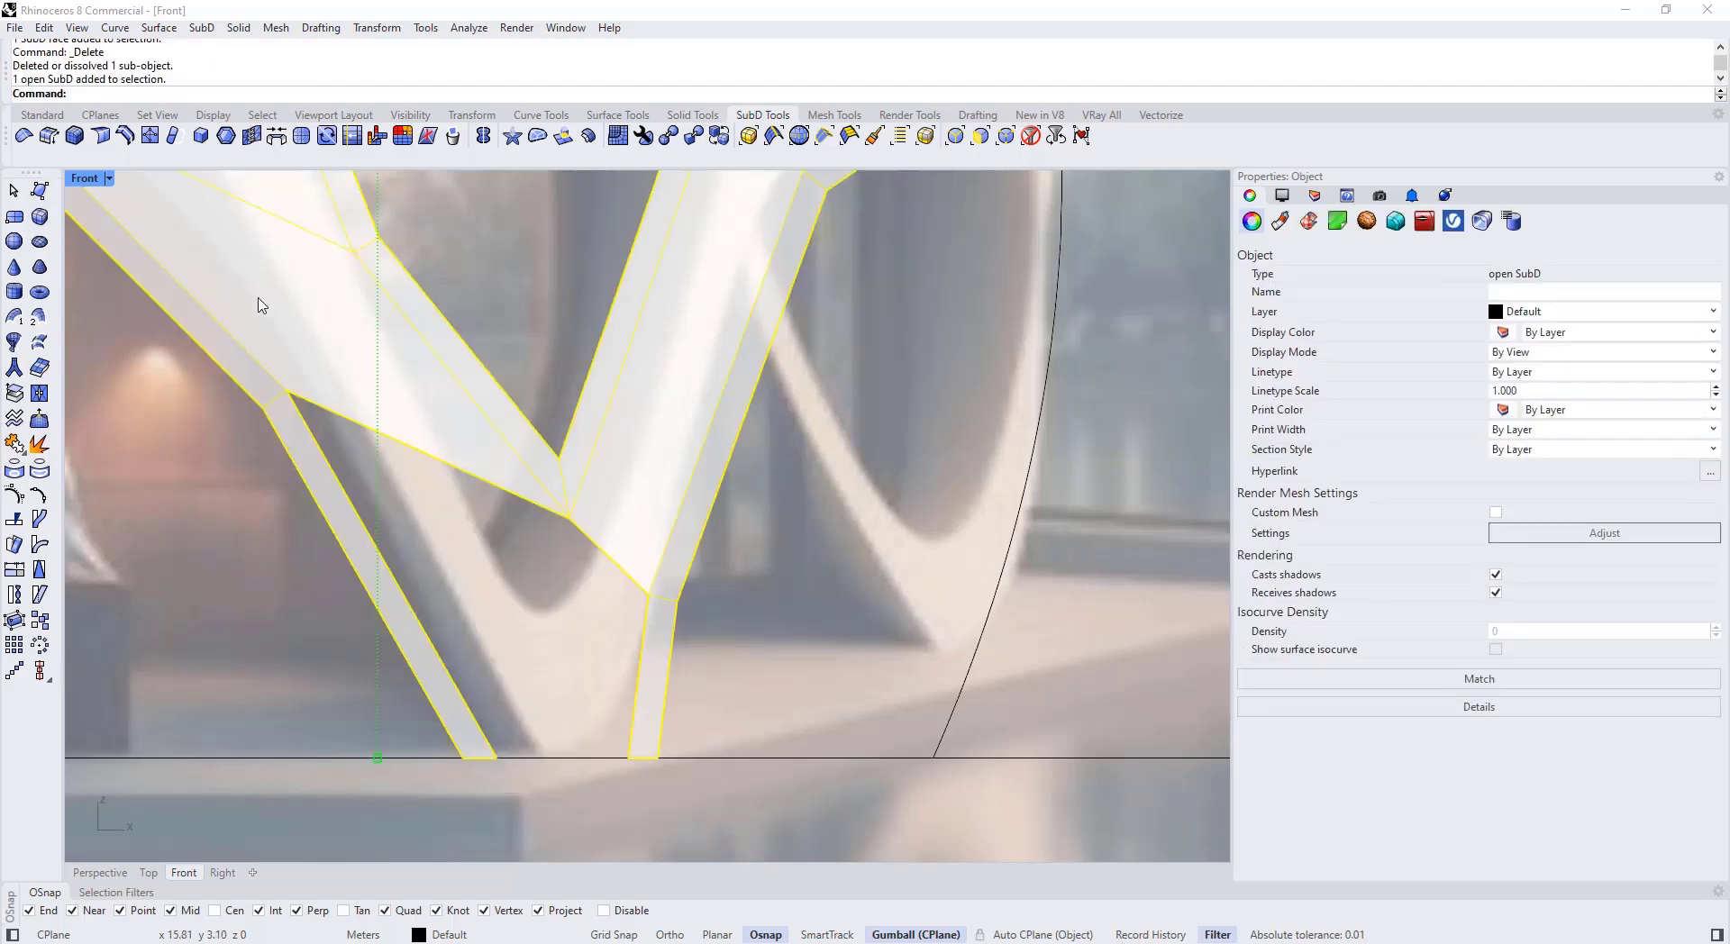
pyautogui.click(40, 191)
pyautogui.click(569, 519)
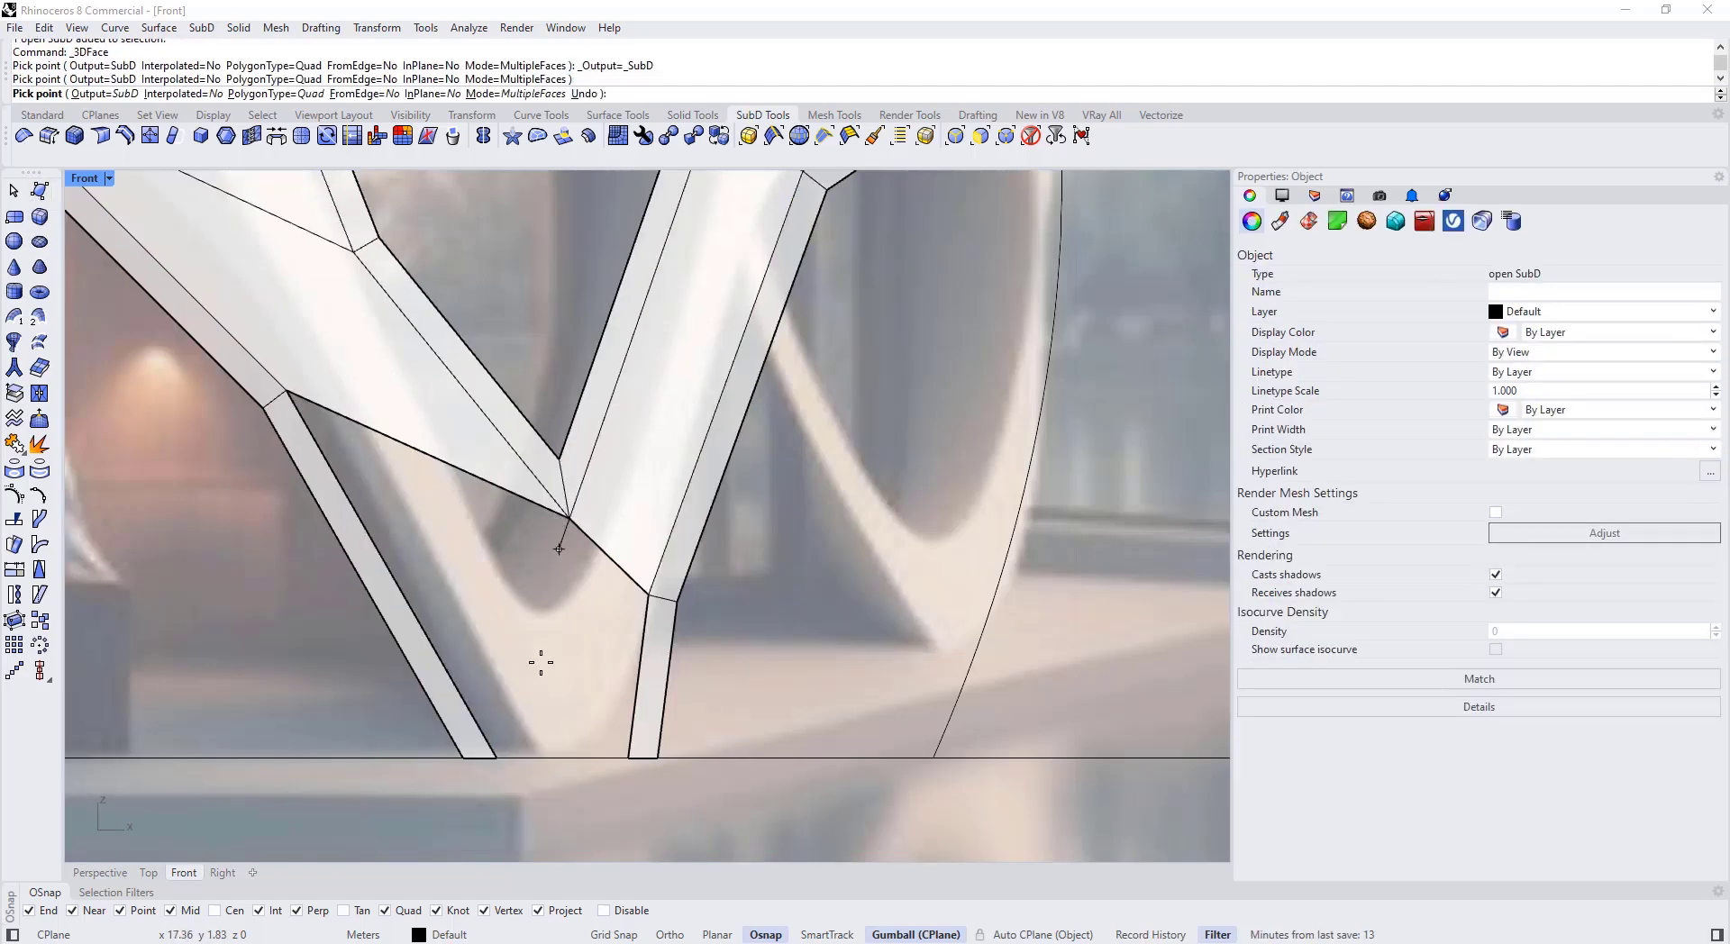
pyautogui.click(551, 758)
pyautogui.click(628, 758)
pyautogui.click(649, 594)
pyautogui.click(568, 518)
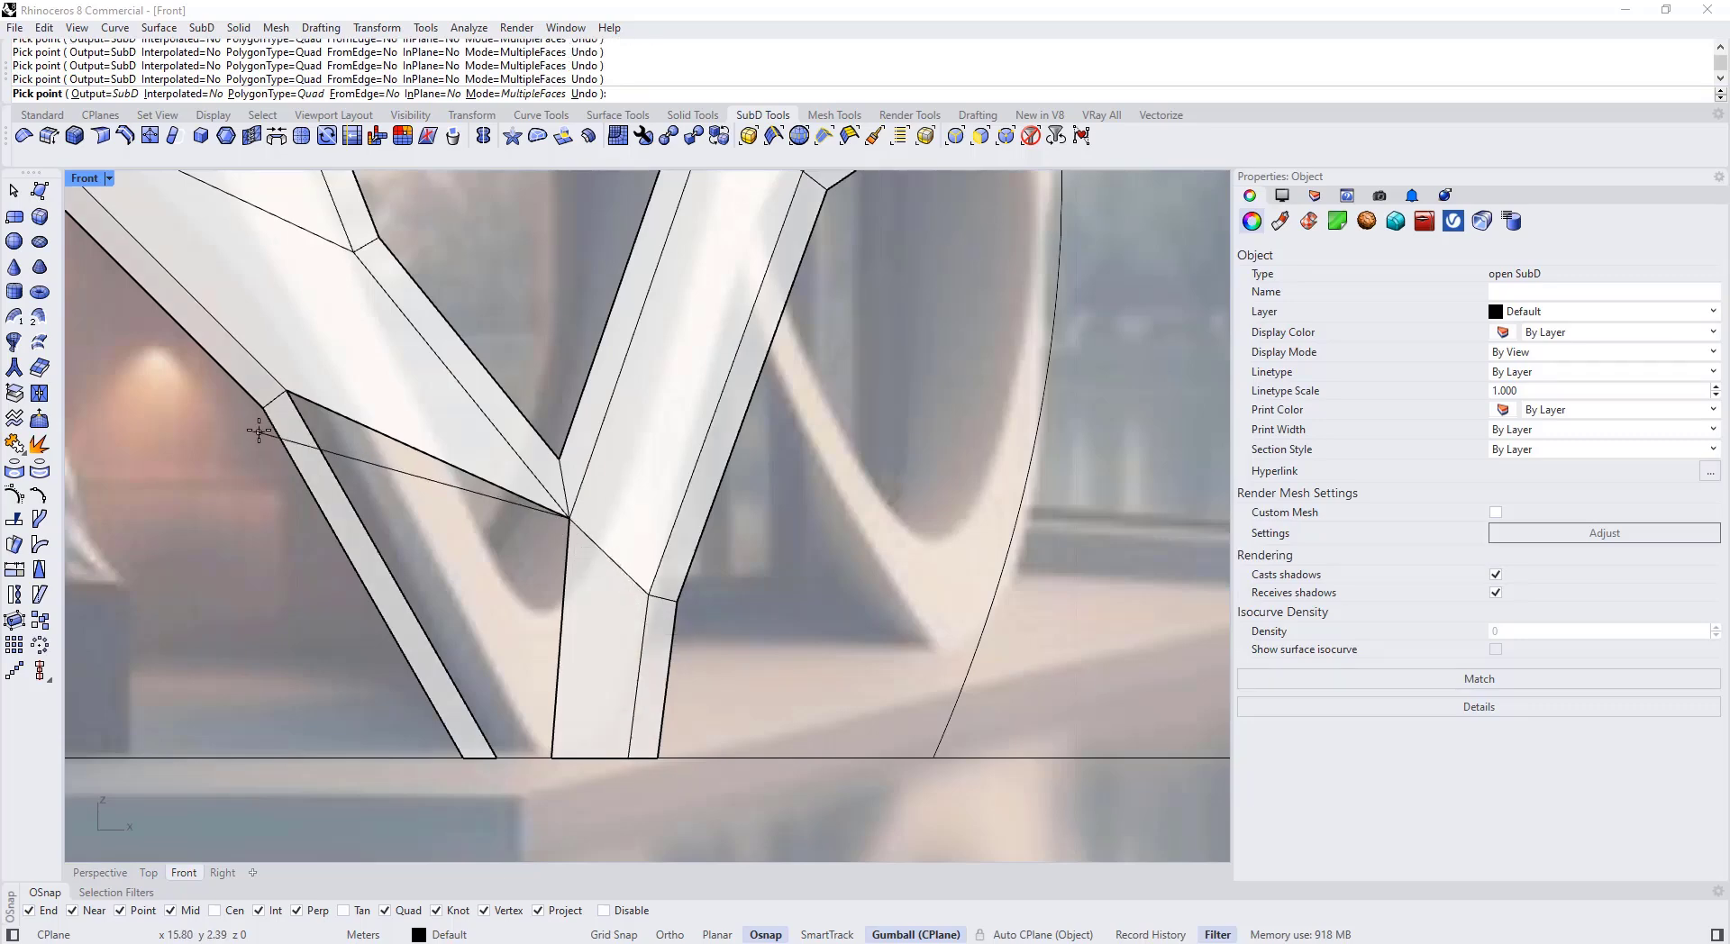
# Step: Close the remaining gap in the leg with a second quad face between the central arch frame and the new face
pyautogui.click(286, 393)
pyautogui.click(497, 757)
pyautogui.click(552, 758)
pyautogui.rightClick(551, 758)
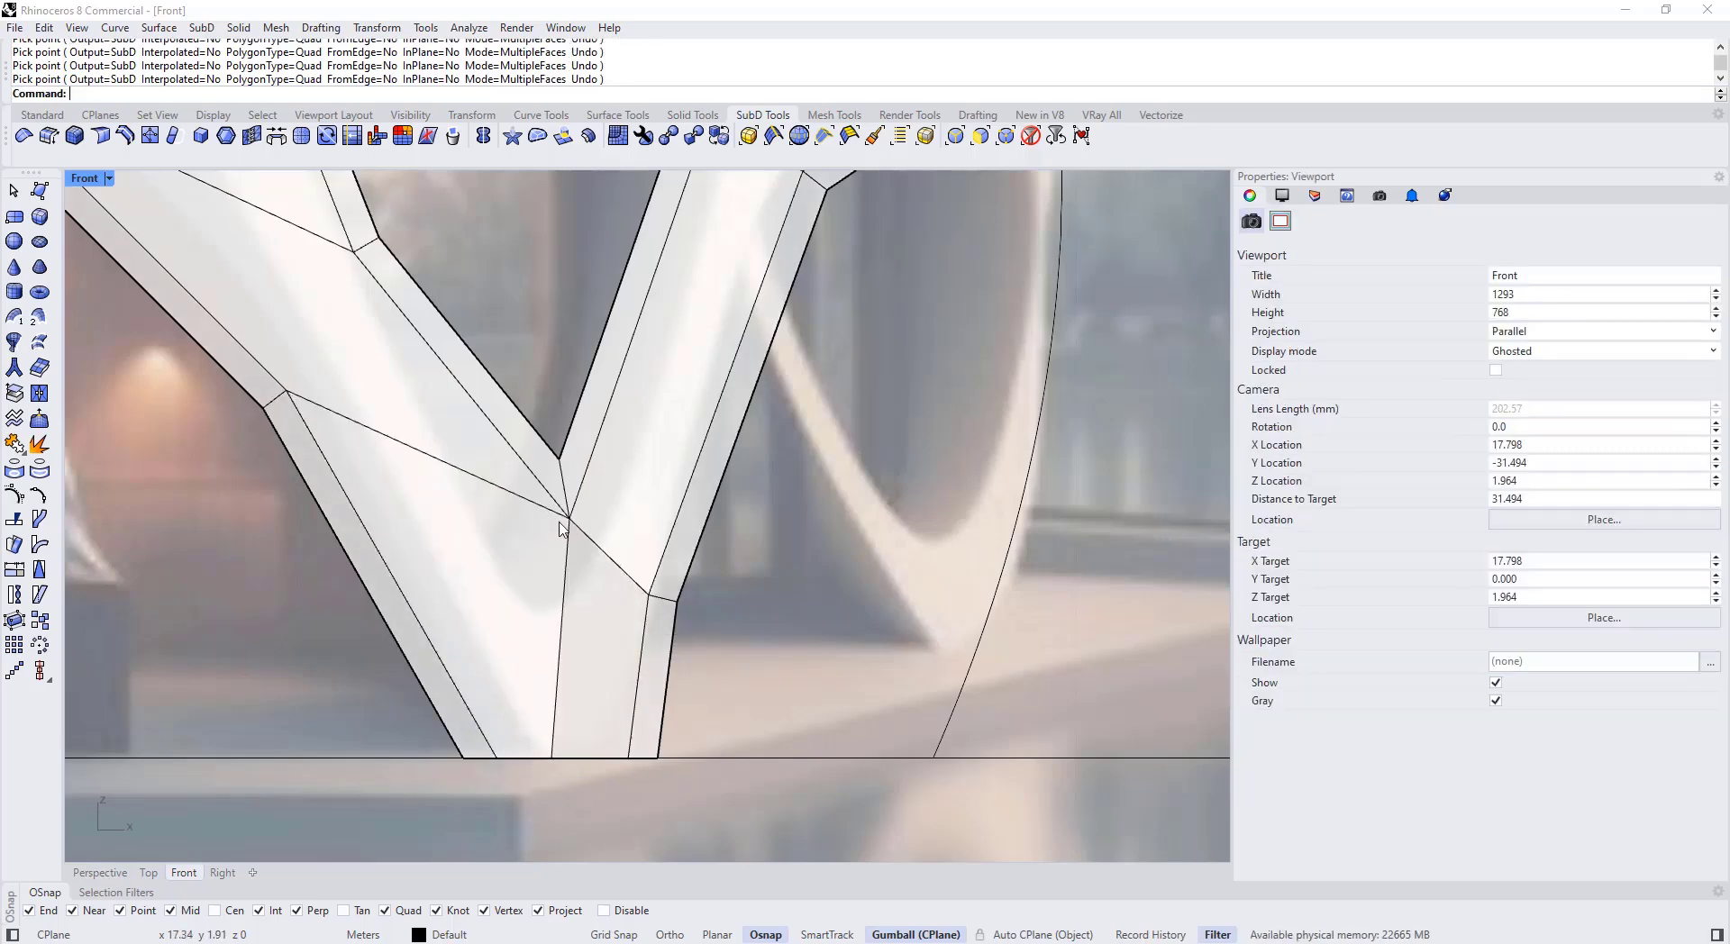
# Step: Switch the facade SubD to smooth display and examine the vertices where its faces meet around the windows
pyautogui.press('Tab')
pyautogui.scroll(10, 560, 521)
pyautogui.scroll(-8, 565, 496)
pyautogui.scroll(-6, 556, 477)
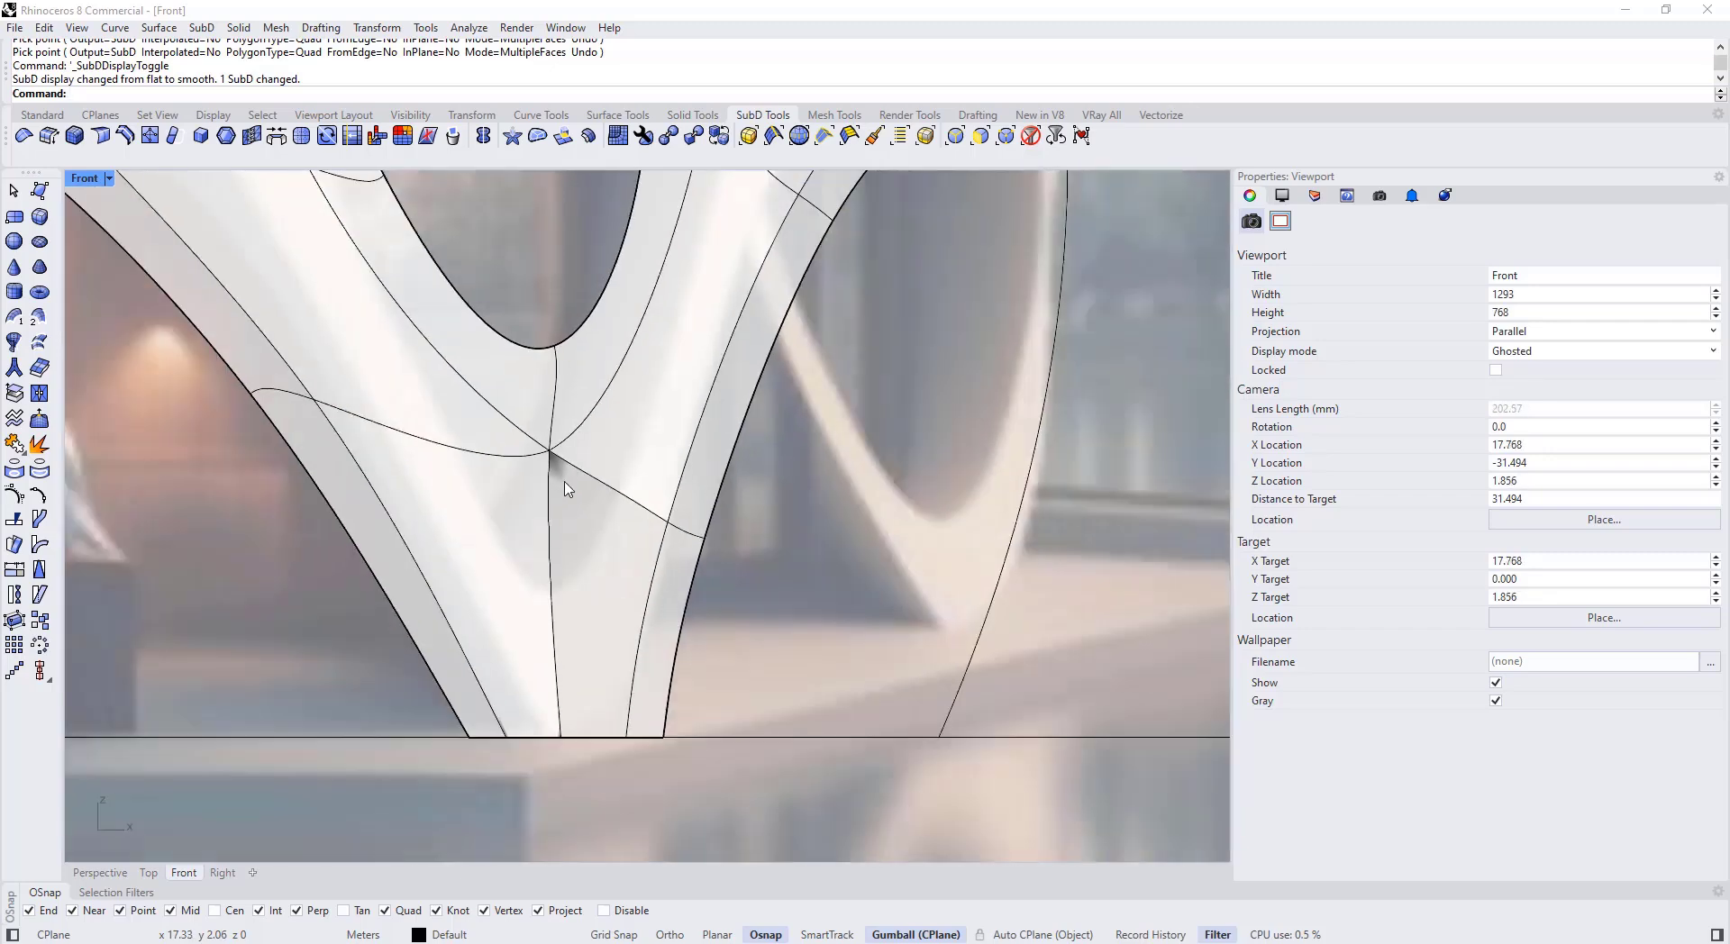
pyautogui.scroll(5, 633, 392)
pyautogui.scroll(-3, 637, 386)
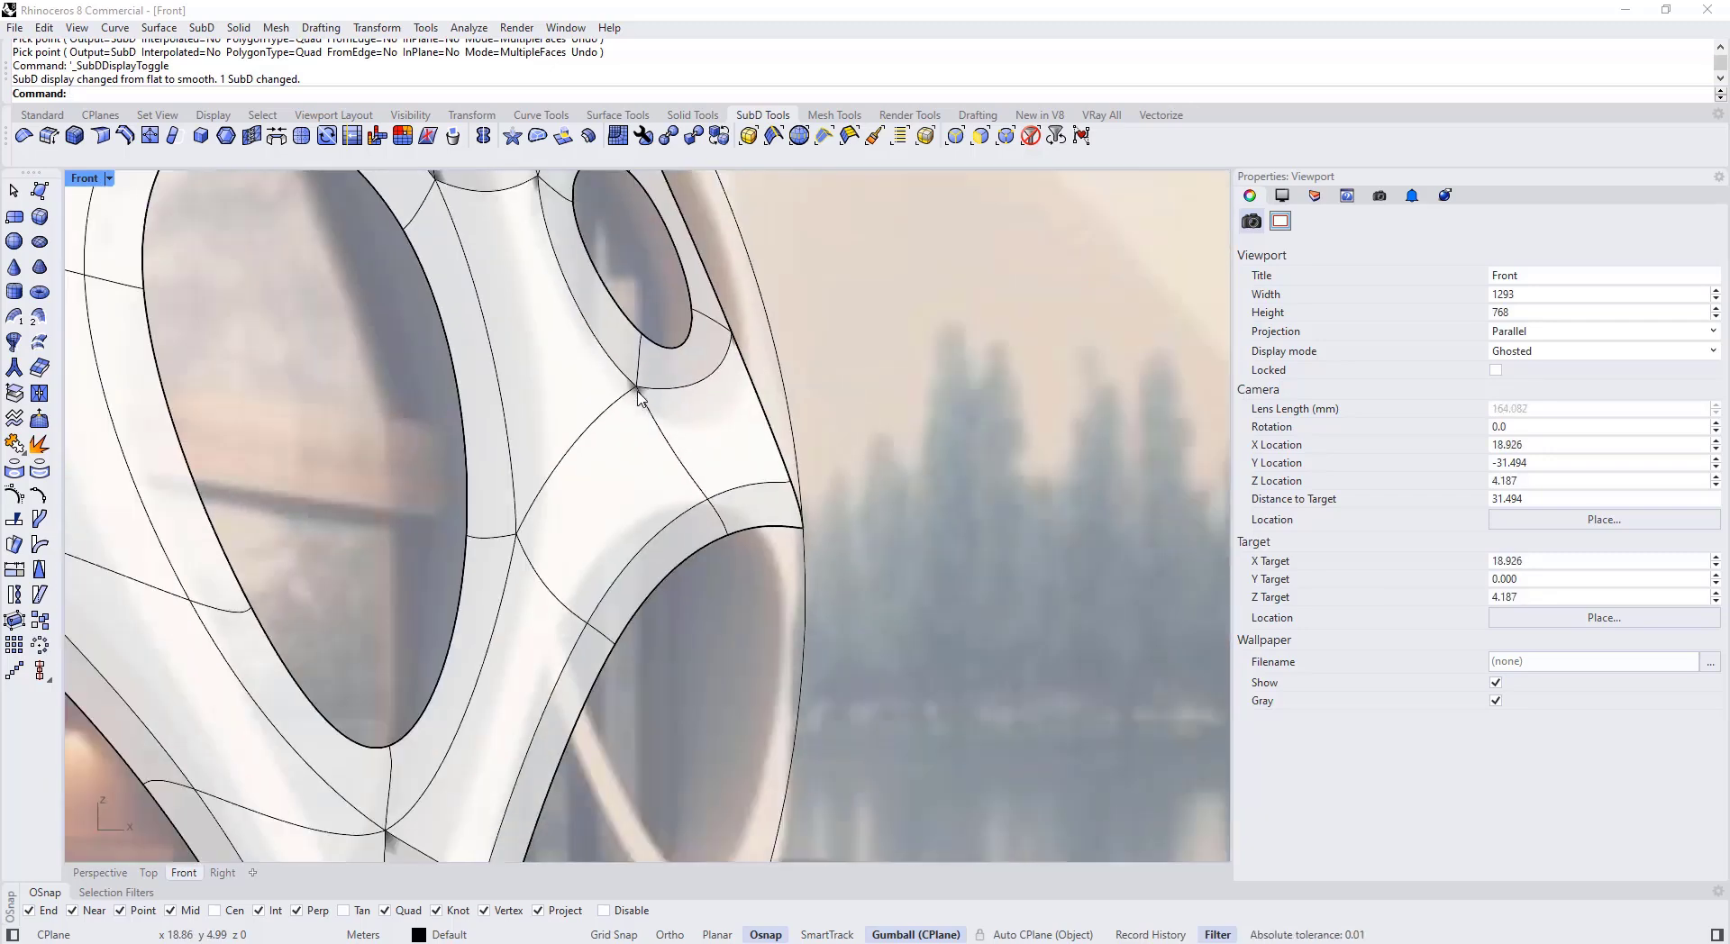
pyautogui.scroll(3, 531, 371)
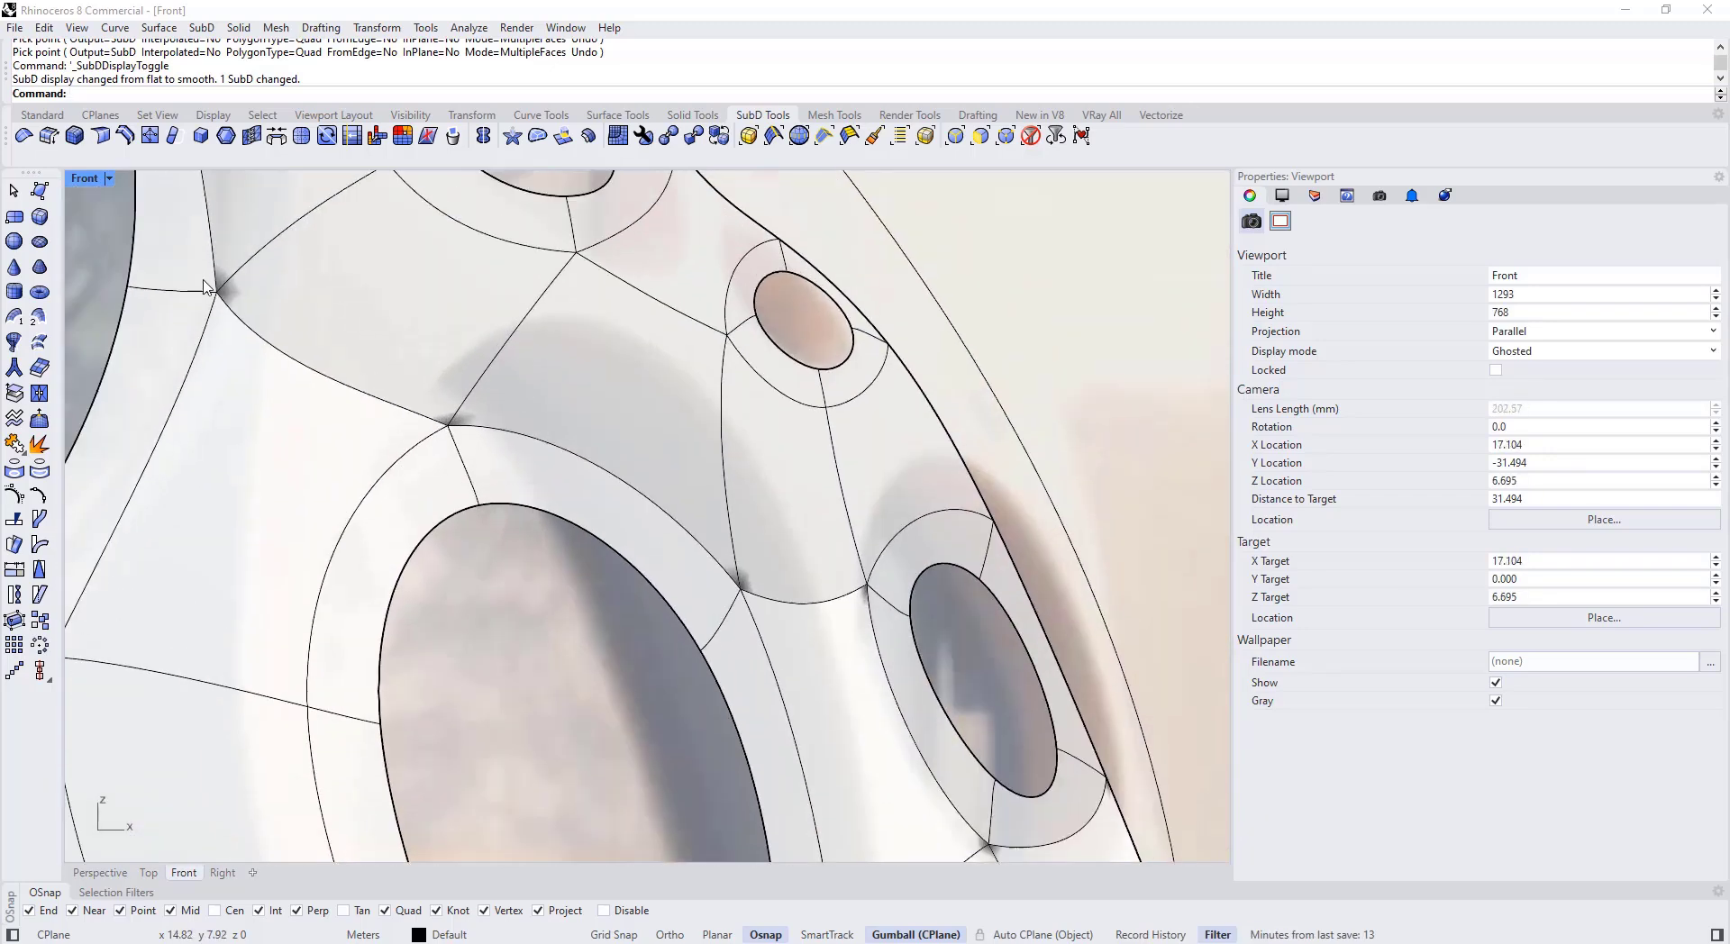
pyautogui.scroll(-5, 405, 424)
pyautogui.scroll(2, 397, 436)
pyautogui.scroll(2, 482, 313)
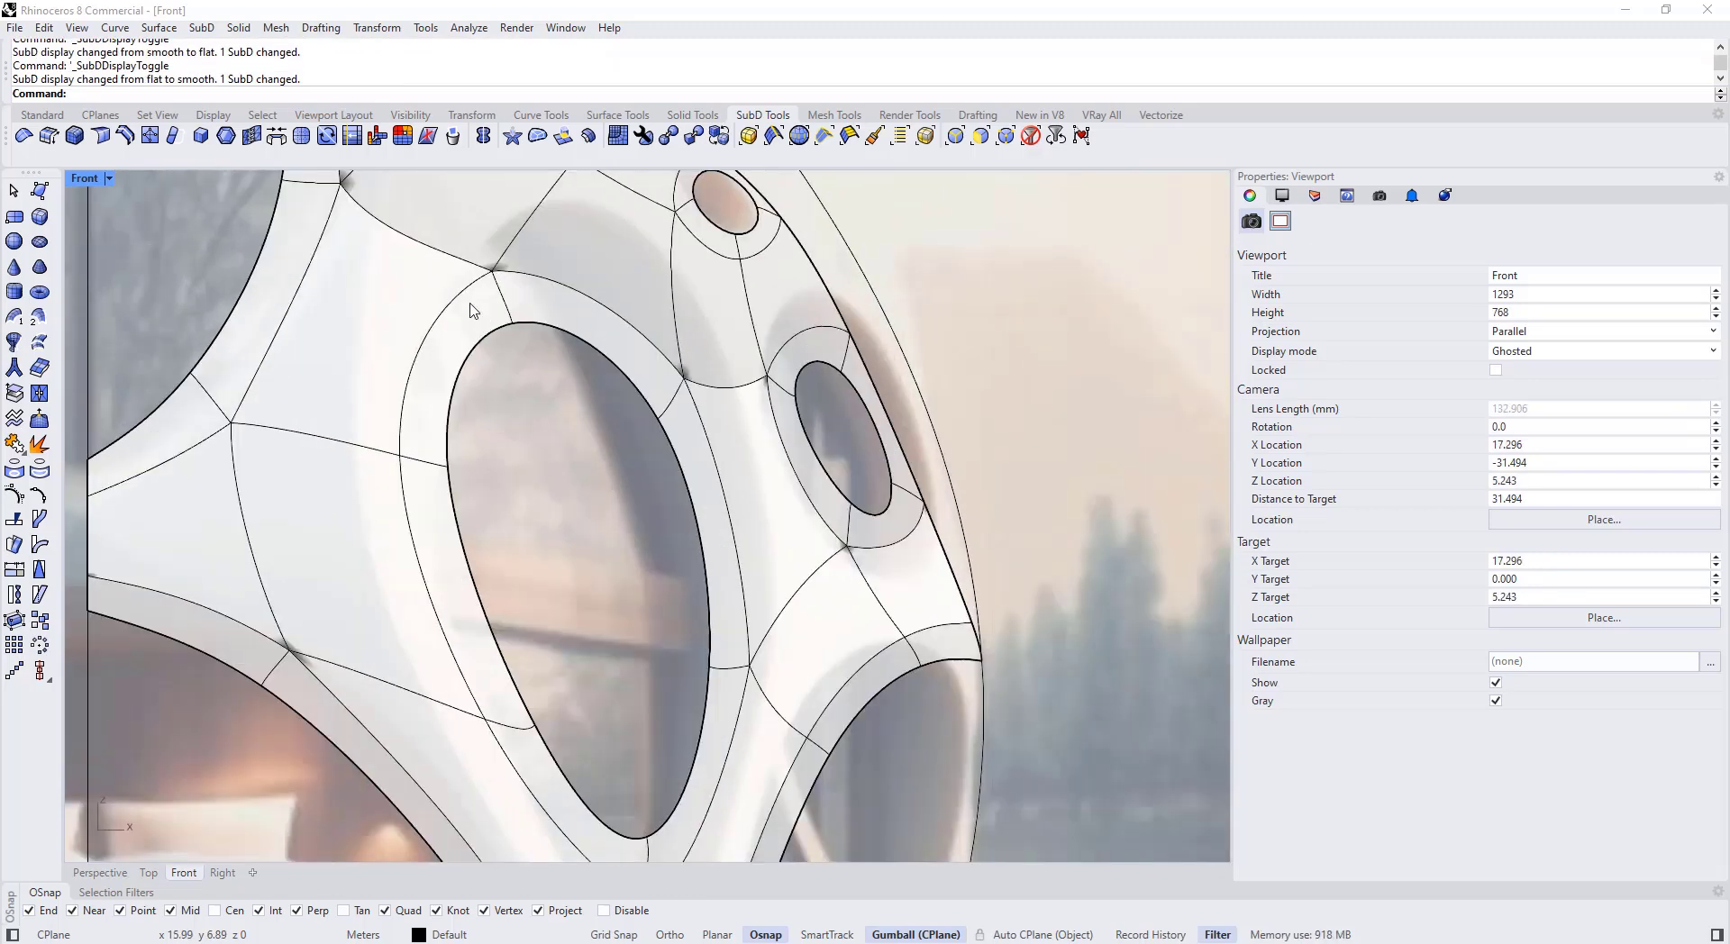
# Step: Preview the Front view in Rendered and Arctic display, and bring up the Perspective view maximized
pyautogui.click(107, 181)
pyautogui.click(153, 228)
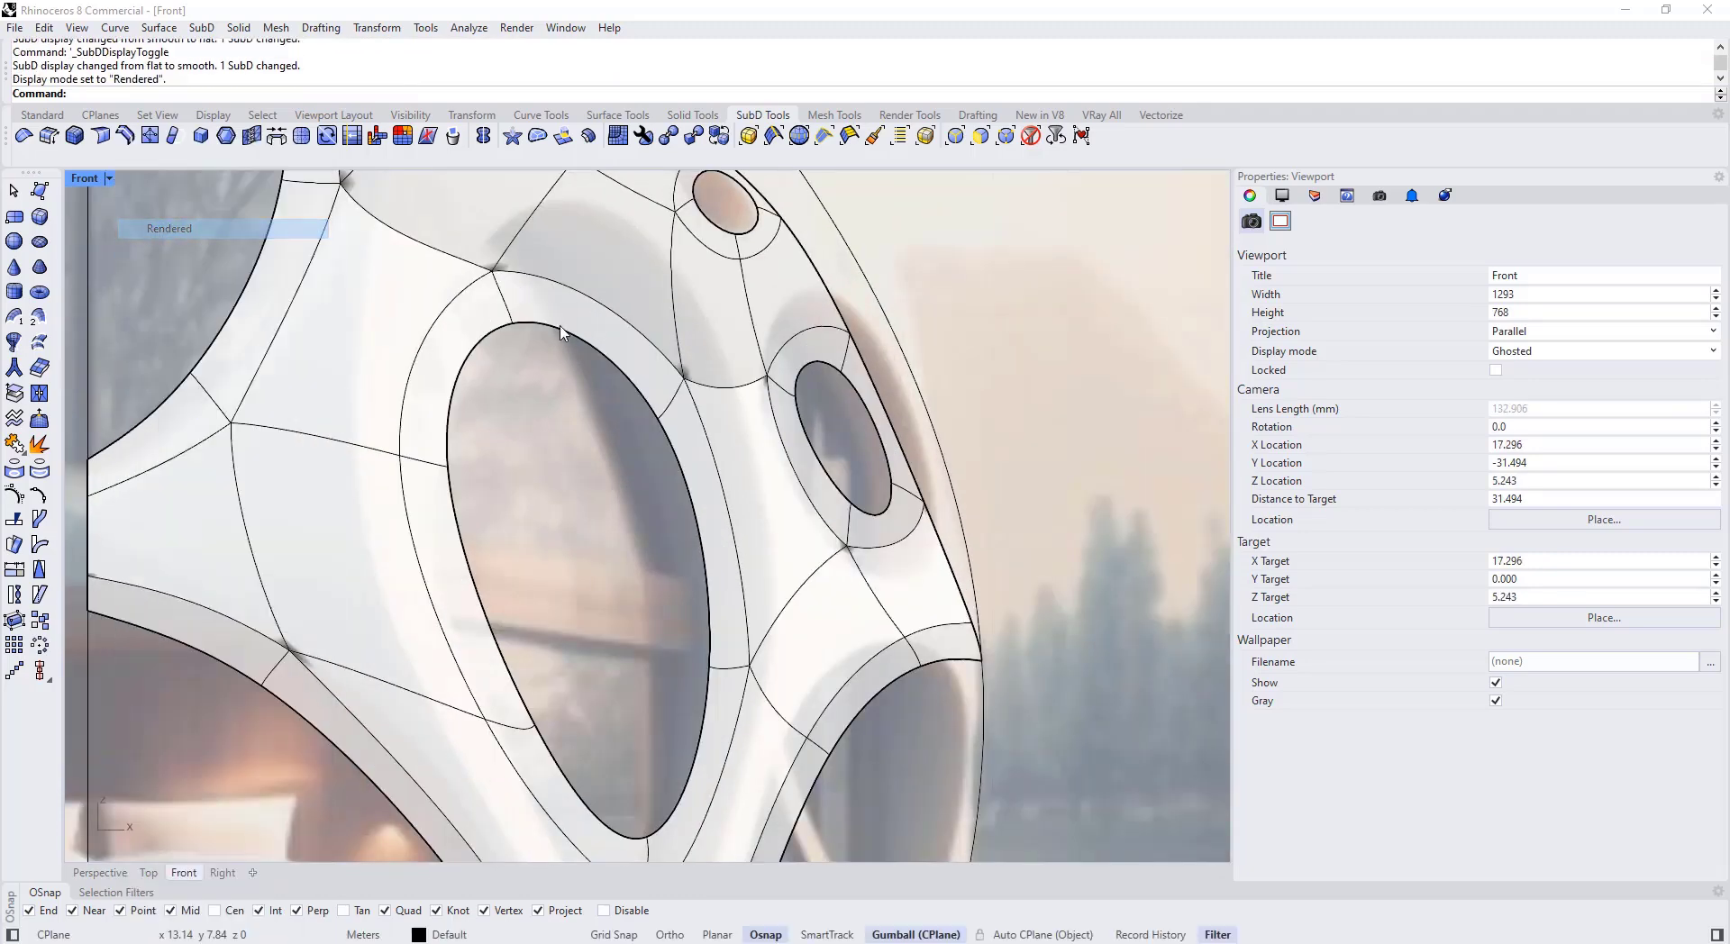
pyautogui.click(108, 183)
pyautogui.click(179, 369)
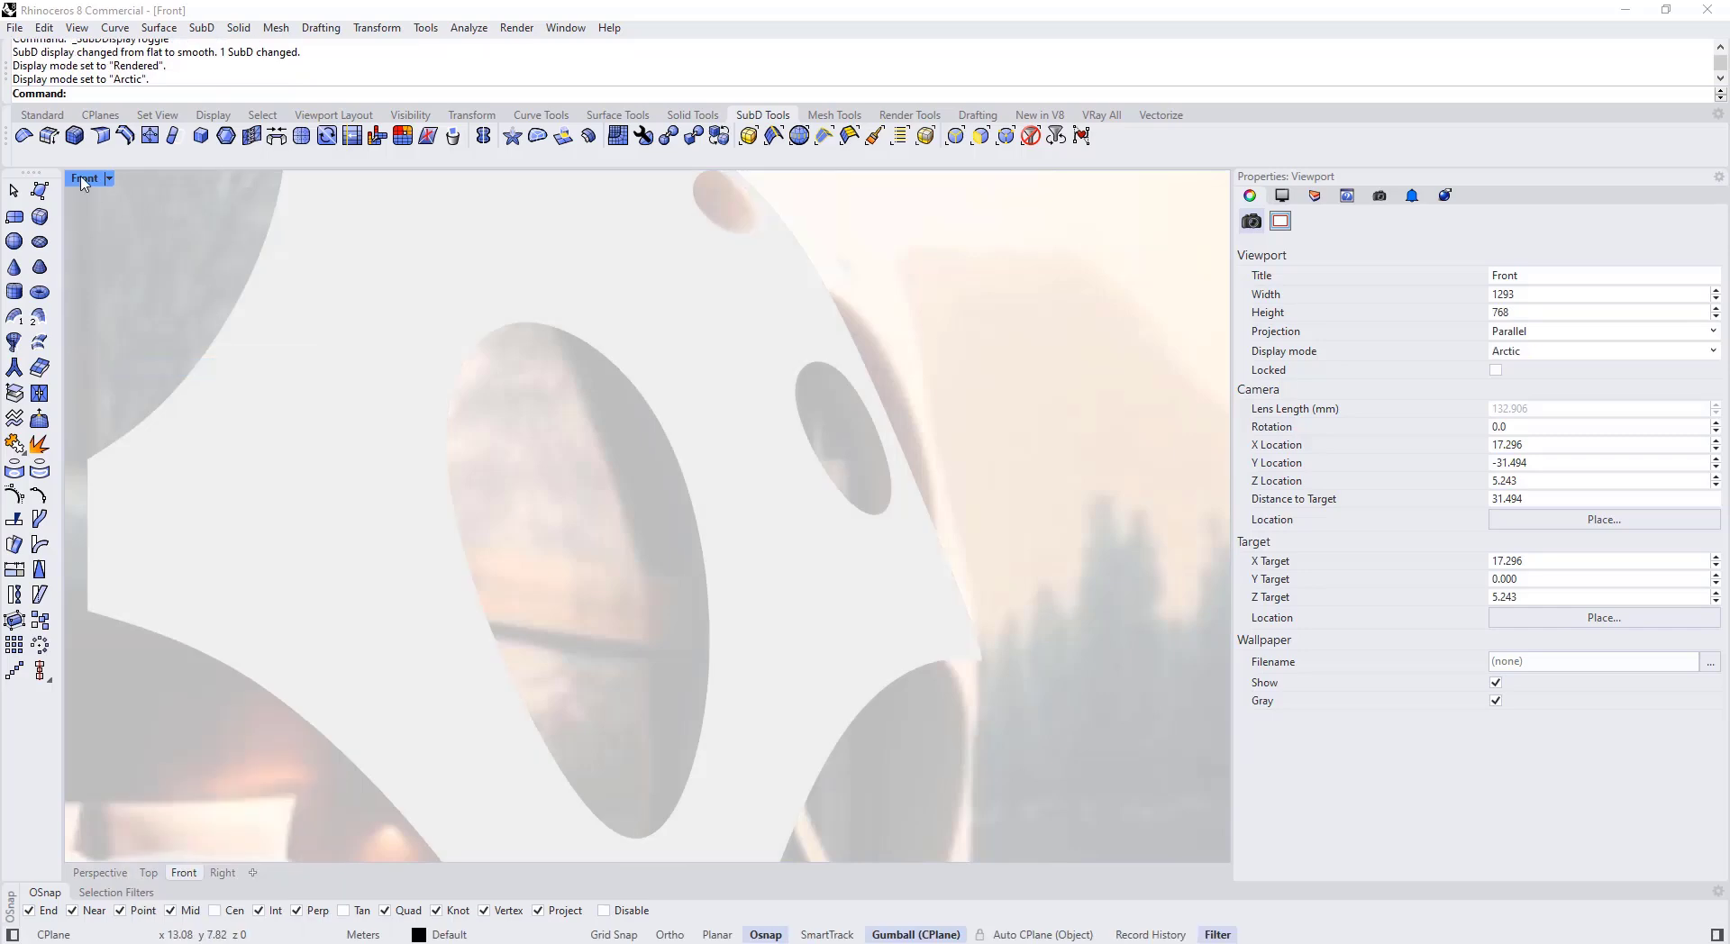
pyautogui.doubleClick(86, 180)
pyautogui.doubleClick(683, 179)
pyautogui.scroll(8, 796, 509)
# Step: Inspect the facade close up in Arctic display in the Perspective view, and return the view to Shaded
pyautogui.click(140, 179)
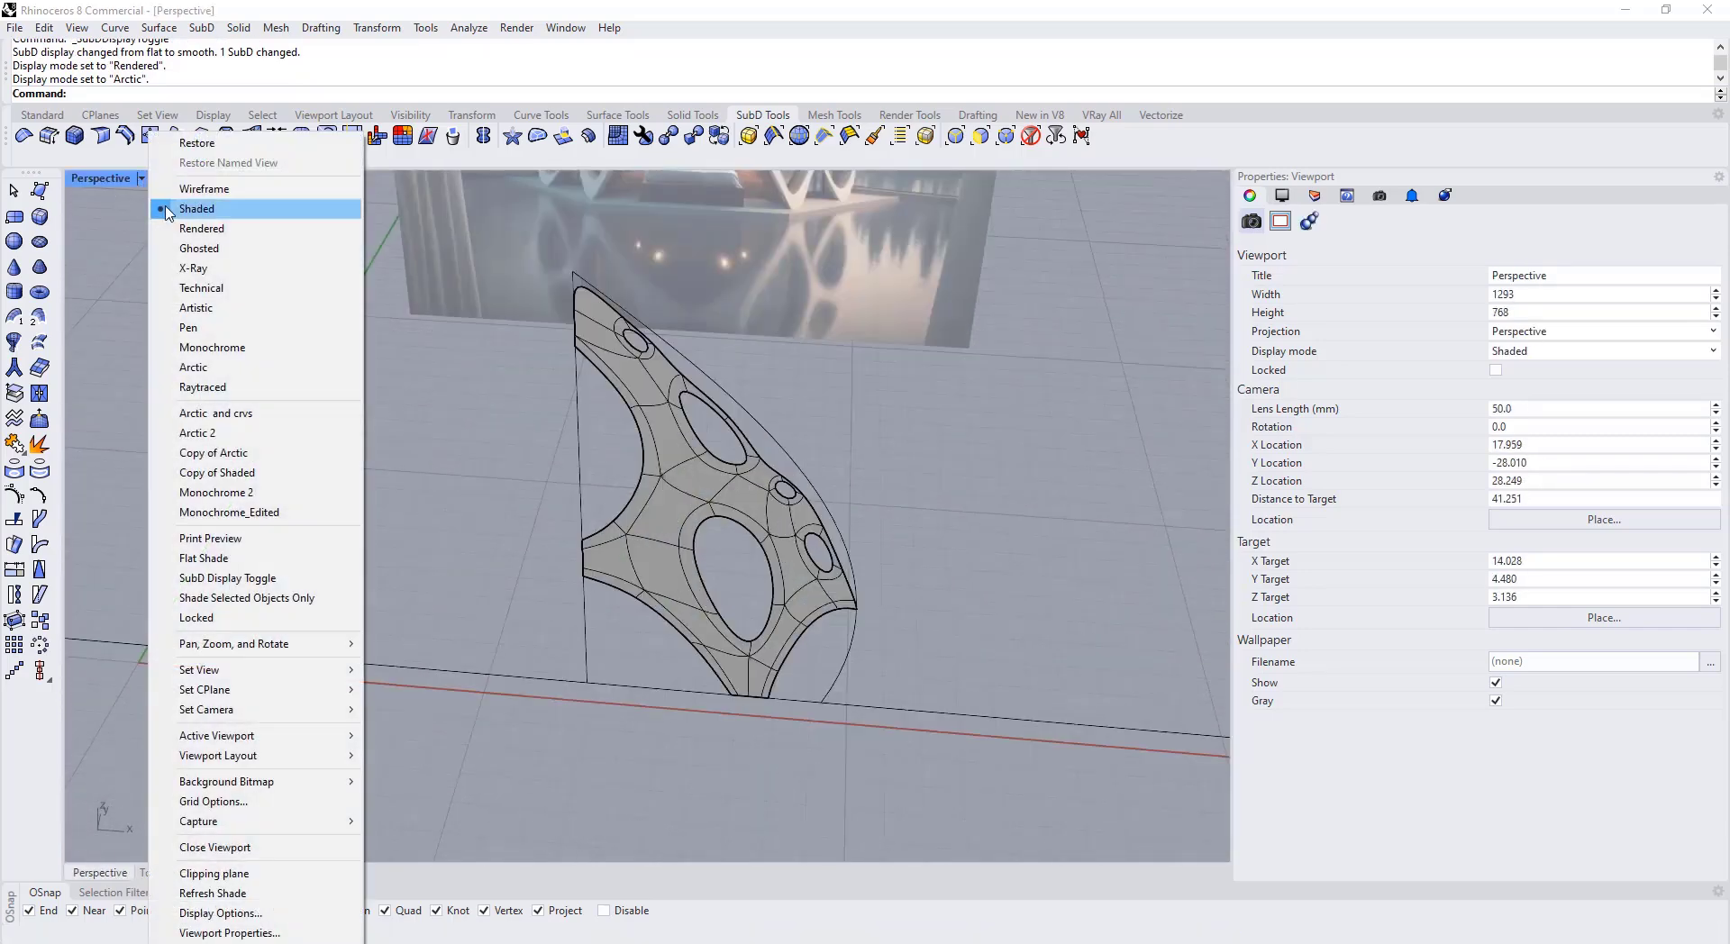
pyautogui.click(171, 369)
pyautogui.scroll(10, 805, 513)
pyautogui.scroll(-8, 805, 513)
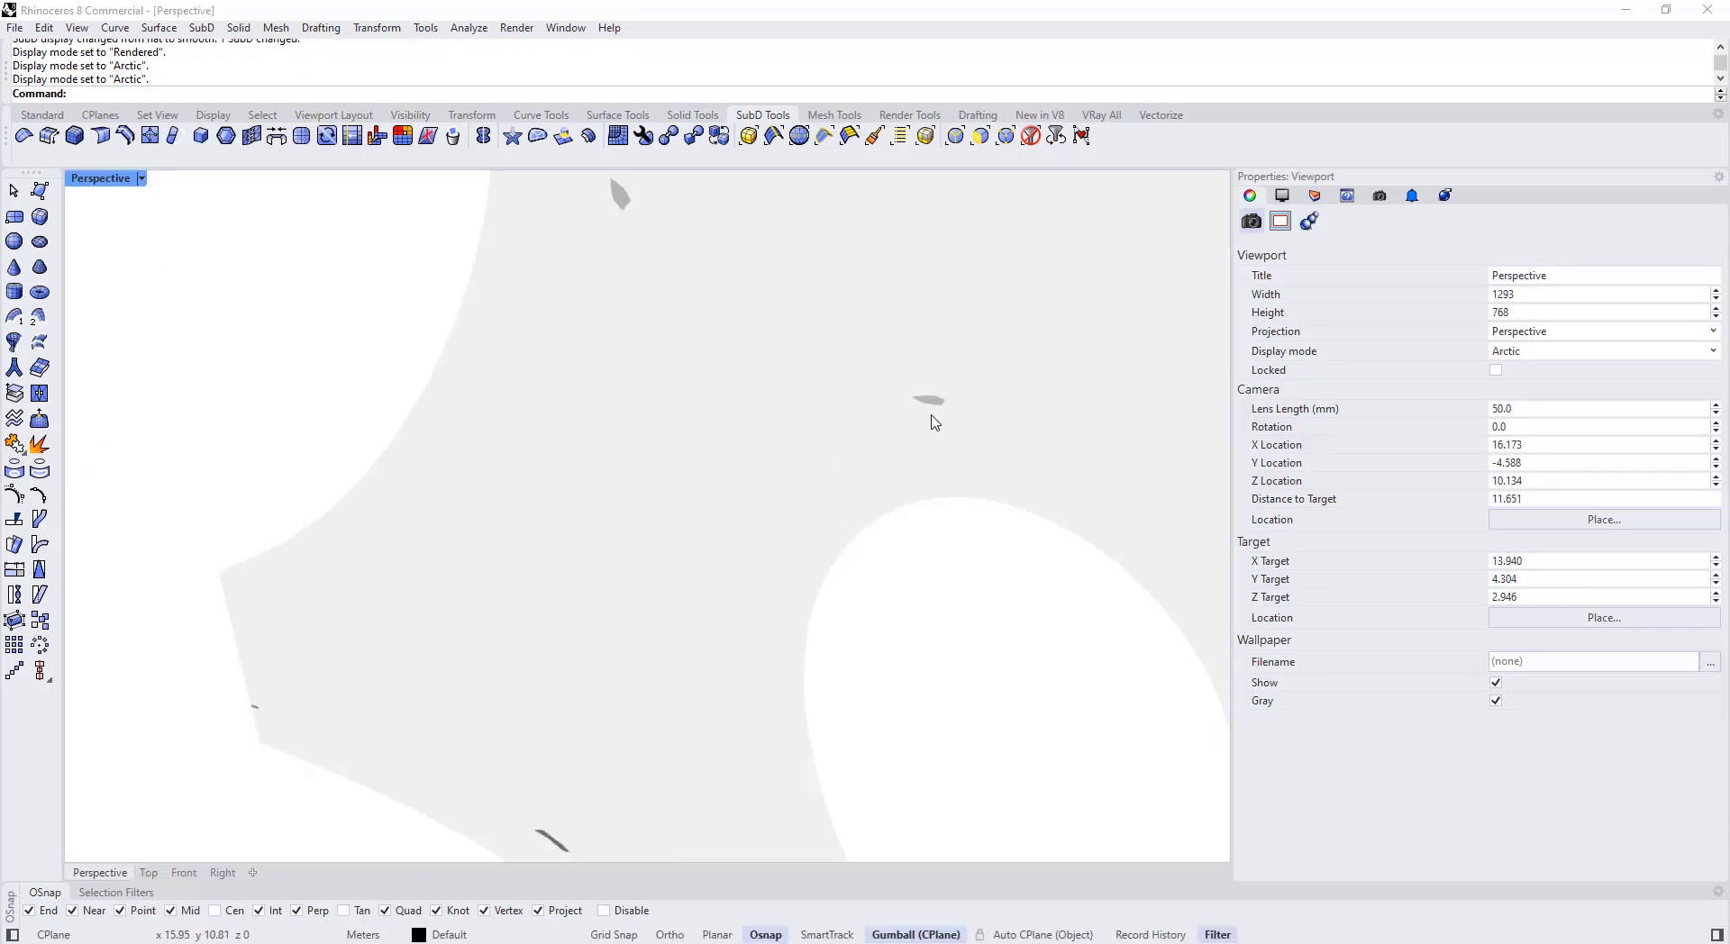
pyautogui.click(141, 178)
pyautogui.click(171, 212)
pyautogui.scroll(5, 616, 420)
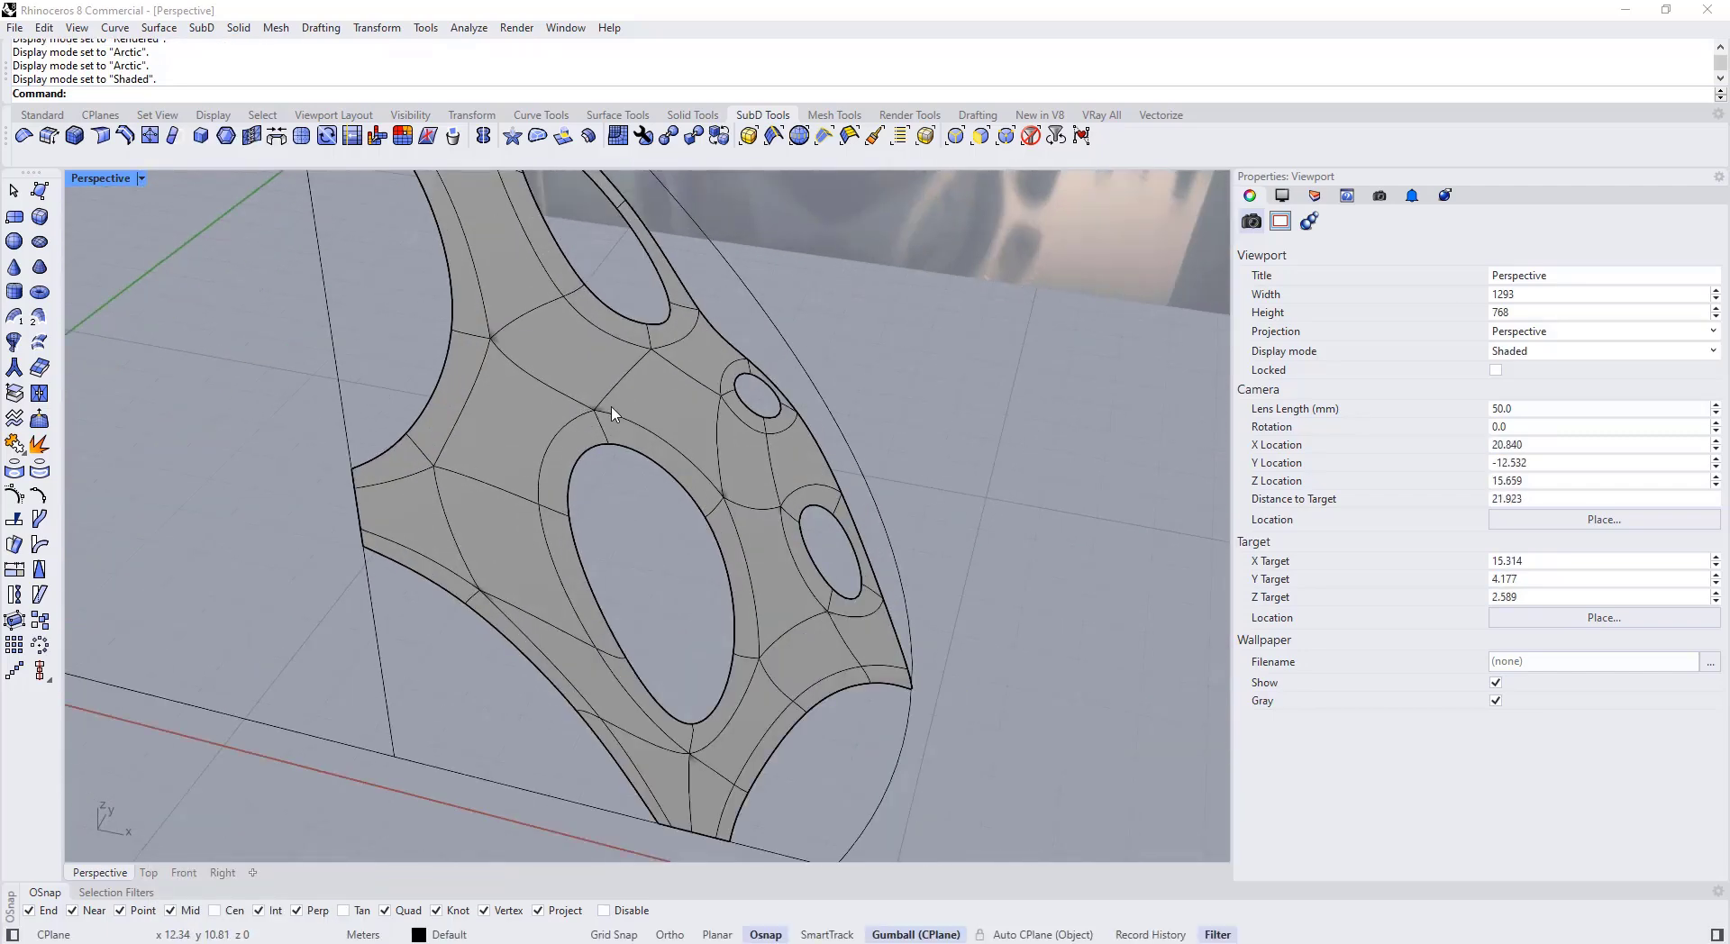
# Step: Toggle the SubD between smooth and flat display and inspect the facade from an oblique angle in the Perspective view
pyautogui.scroll(3, 613, 411)
pyautogui.scroll(-3, 563, 400)
pyautogui.press('Tab')
pyautogui.press('Tab')
pyautogui.scroll(-4, 564, 419)
pyautogui.keyDown('shift'); pyautogui.moveTo(566, 424); pyautogui.dragTo(498, 534, button='right'); pyautogui.keyUp('shift')
pyautogui.moveTo(515, 471); pyautogui.dragTo(476, 518, button='right')
pyautogui.scroll(4, 491, 481)
pyautogui.click(477, 451)
pyautogui.click(781, 431)
# Step: Examine the face junctions around the large oval window close up, selecting the SubD to check its wires
pyautogui.scroll(-4, 491, 477)
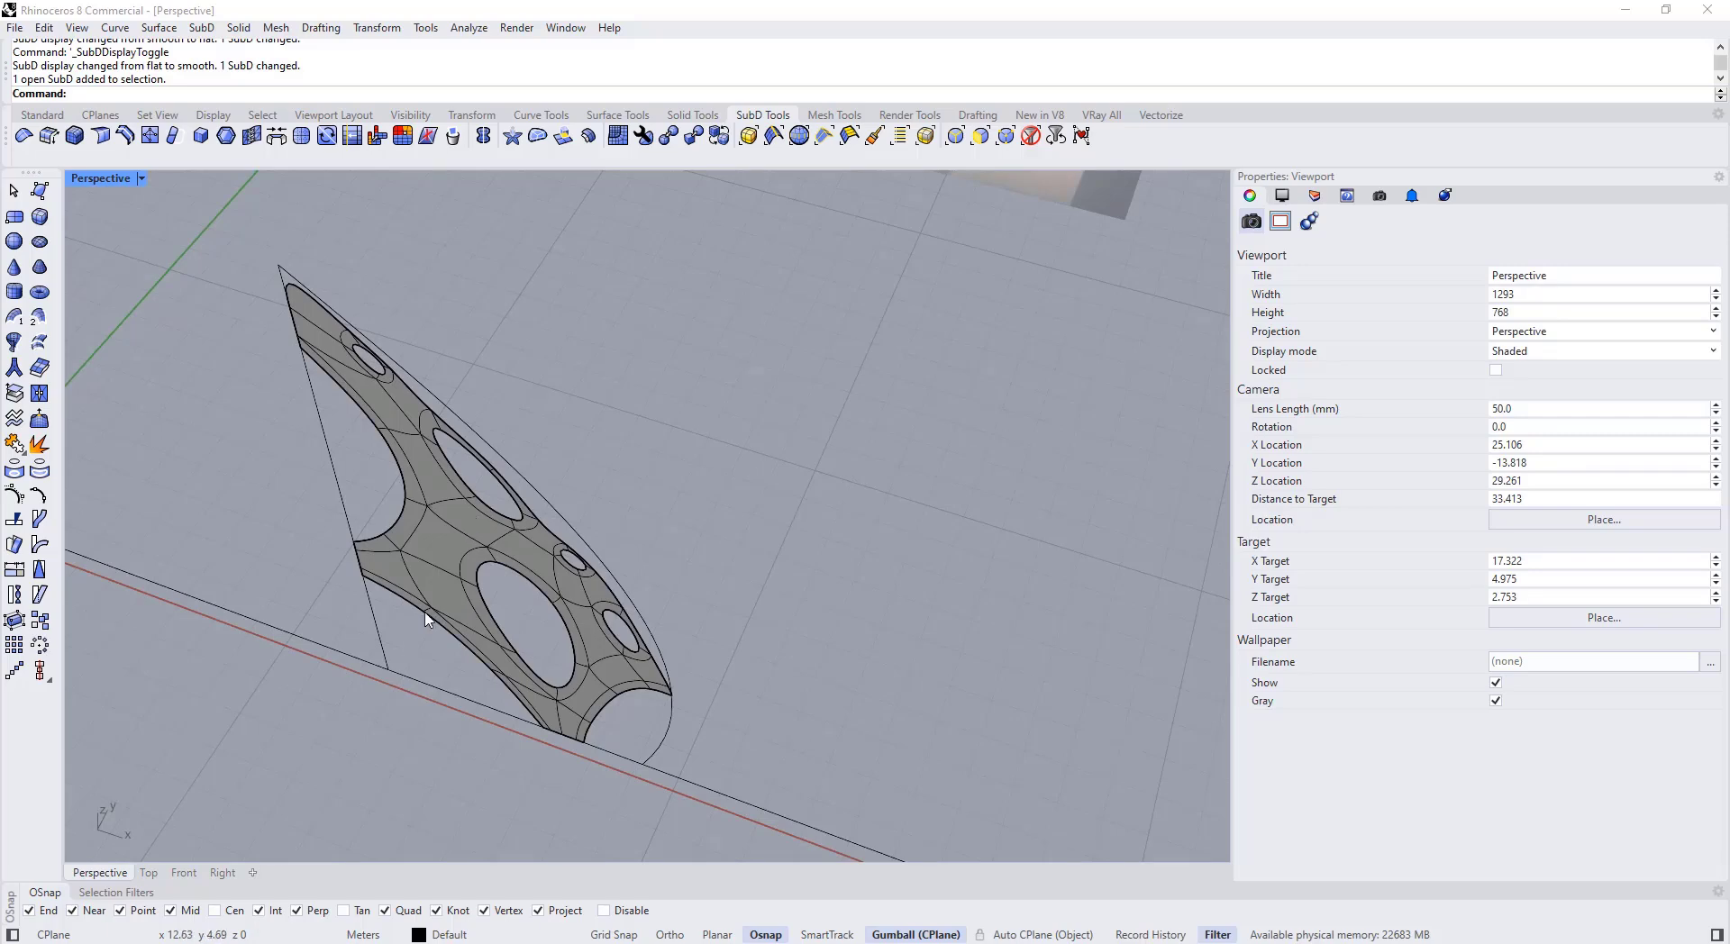
pyautogui.scroll(4, 432, 594)
pyautogui.scroll(-3, 410, 559)
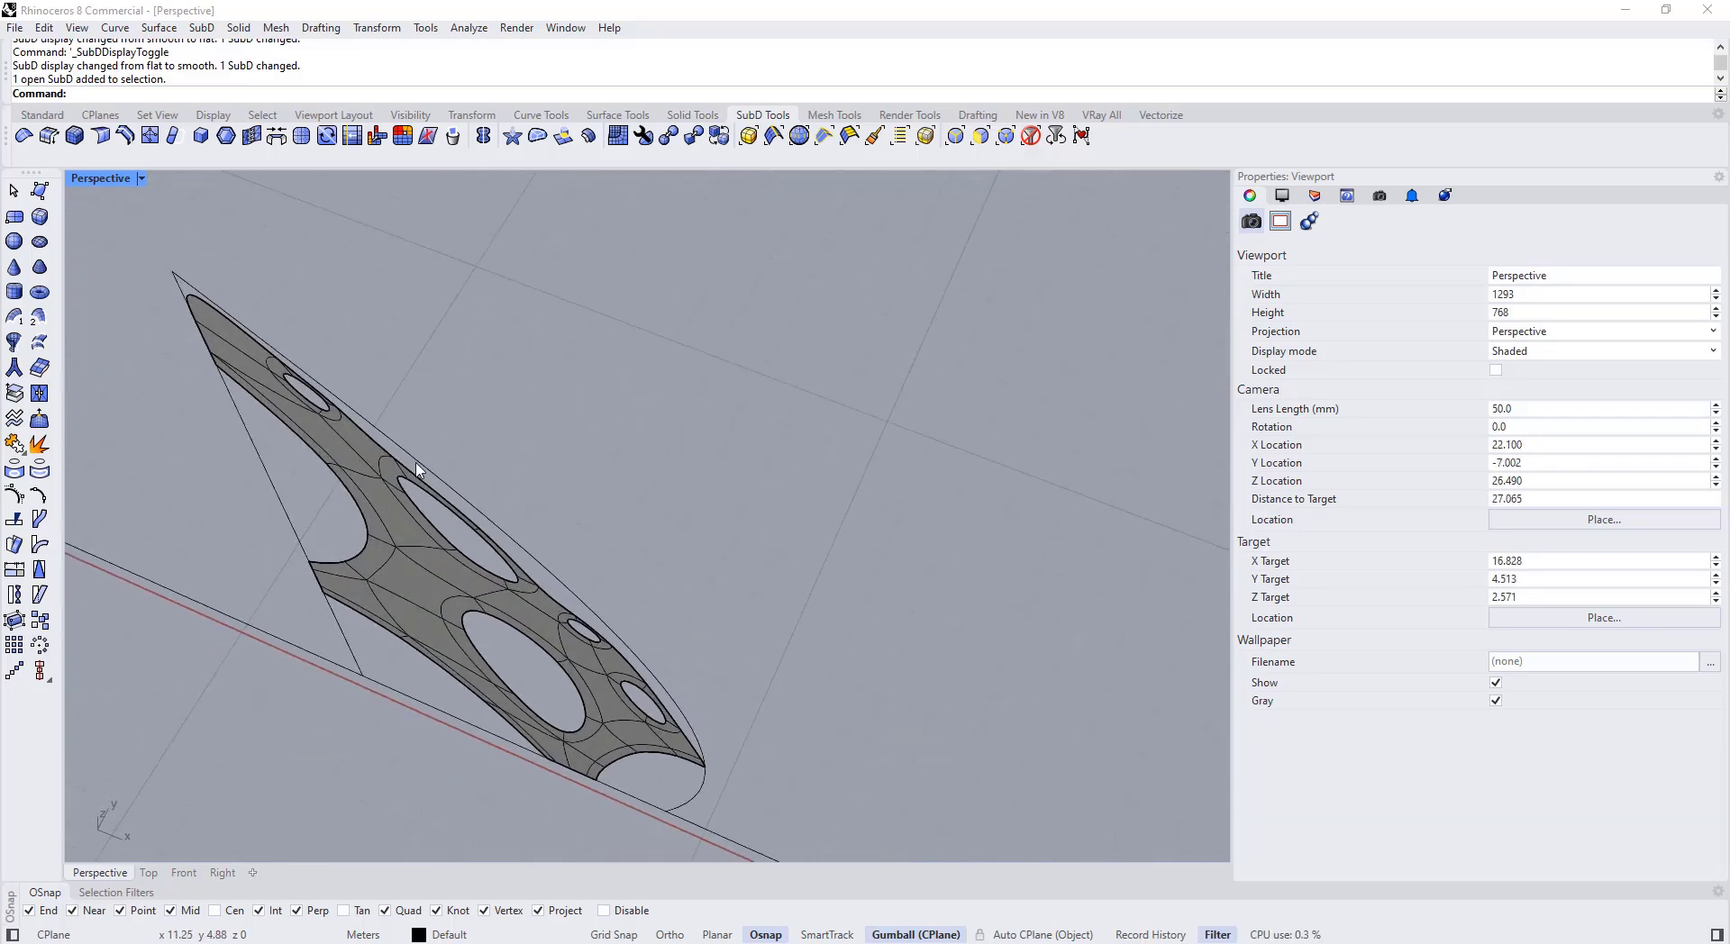
pyautogui.scroll(4, 417, 470)
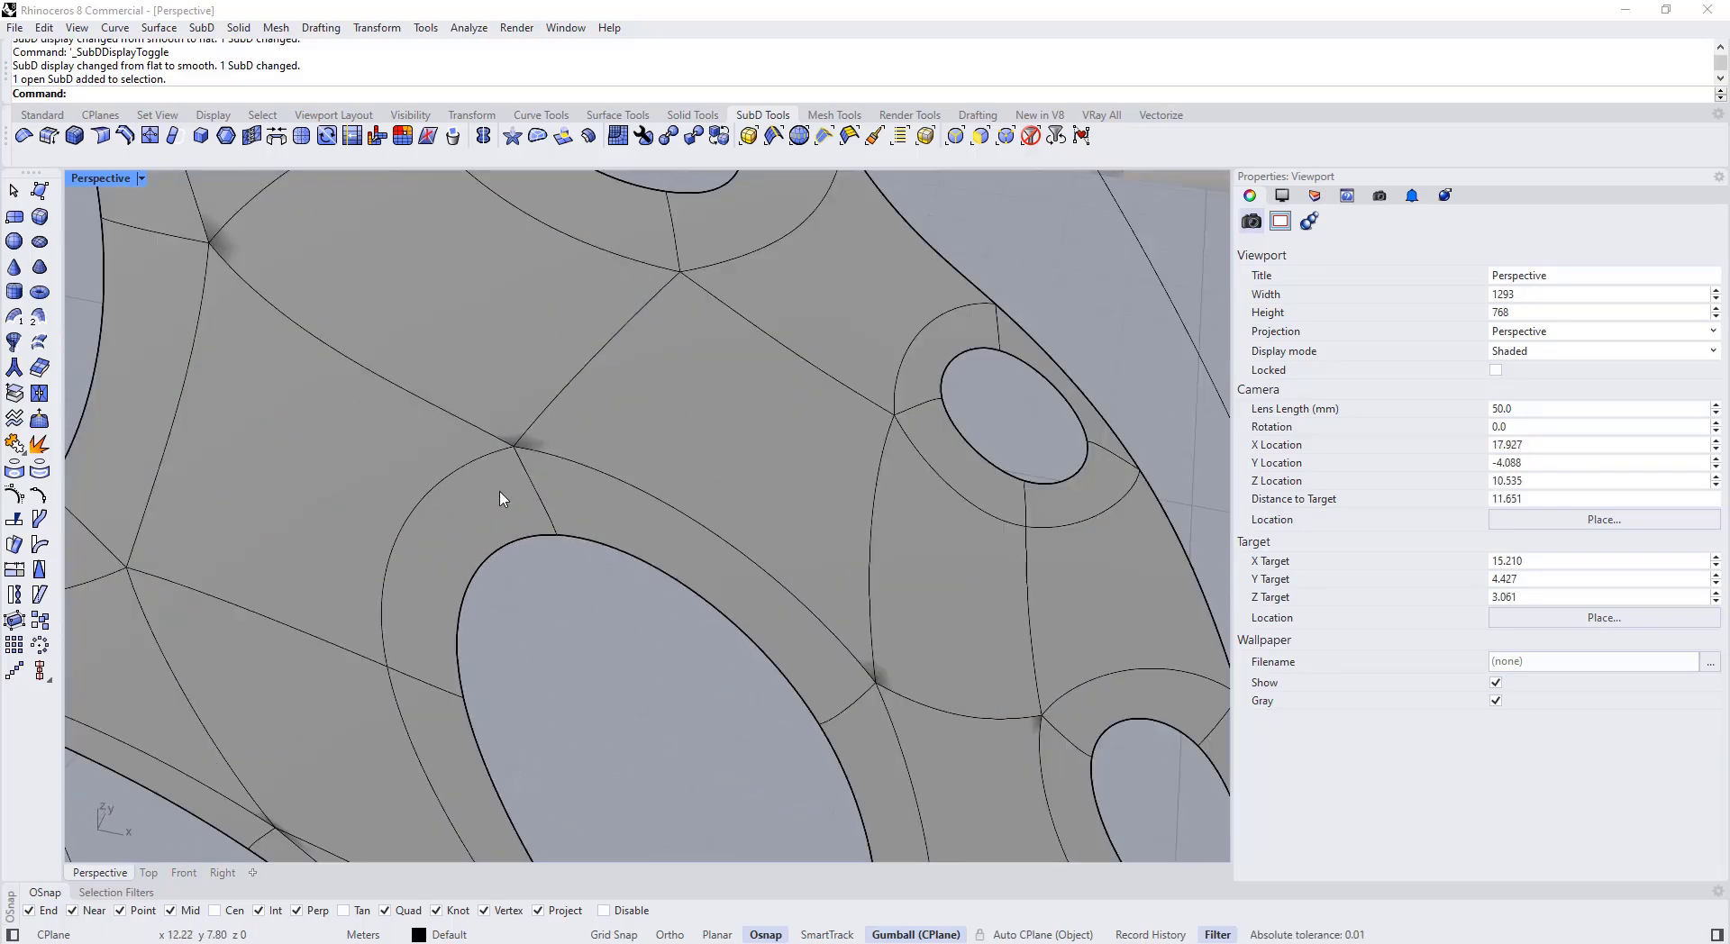
pyautogui.scroll(-2, 502, 498)
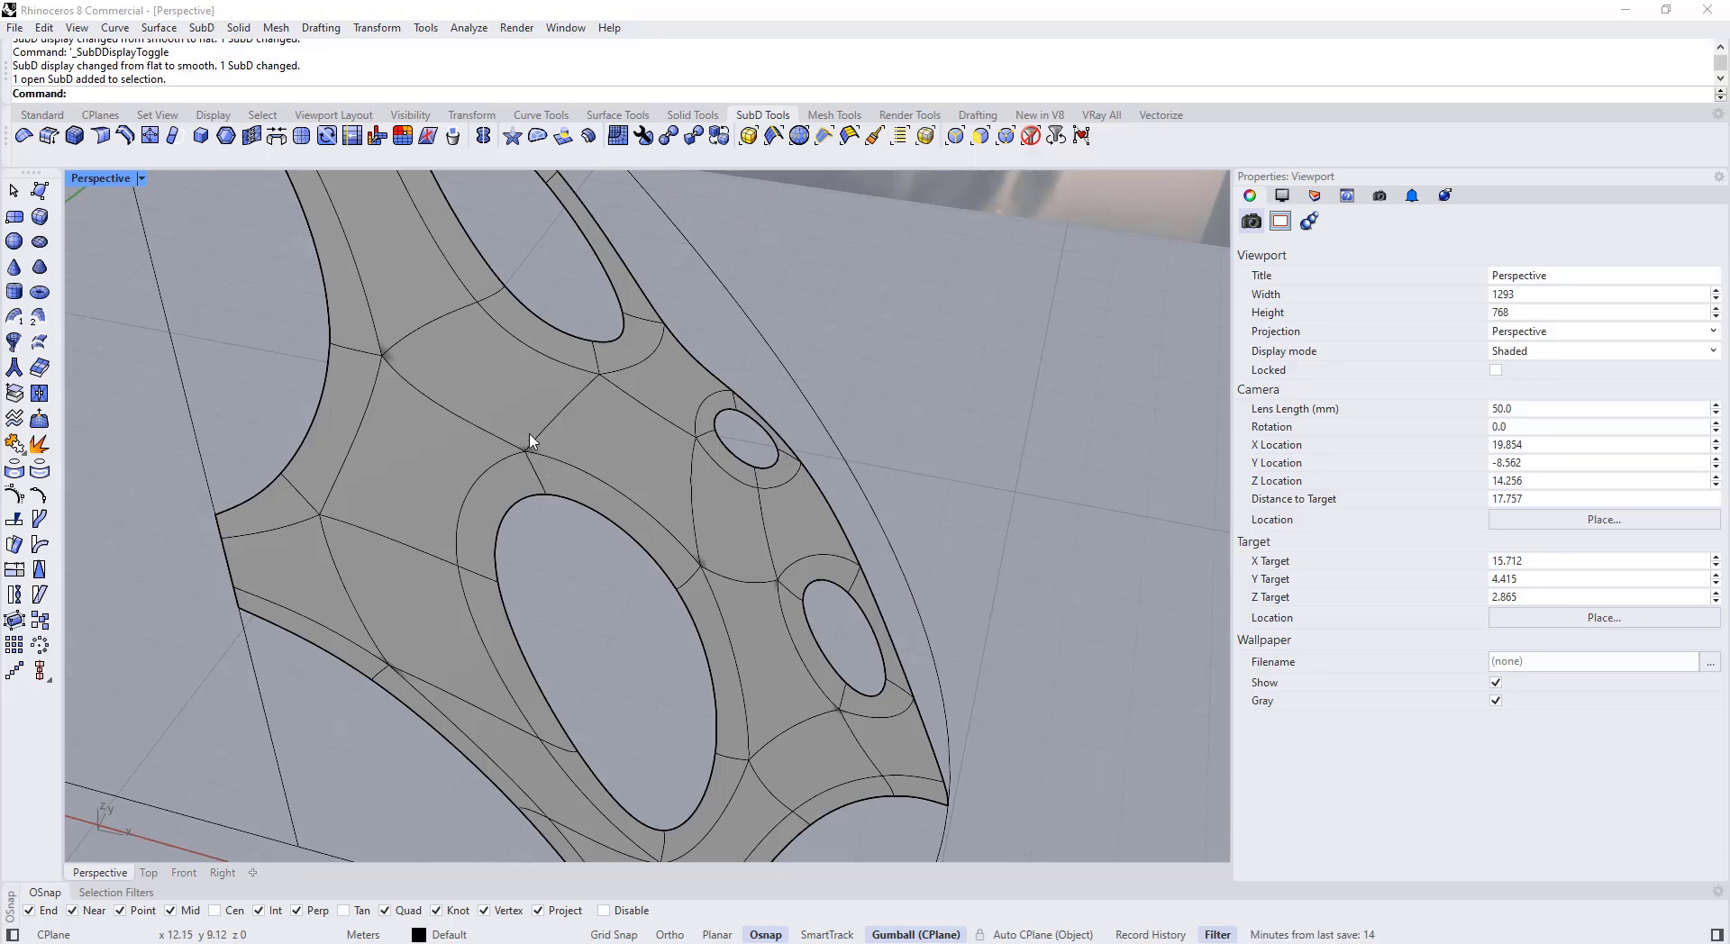
pyautogui.scroll(-2, 530, 441)
pyautogui.click(529, 442)
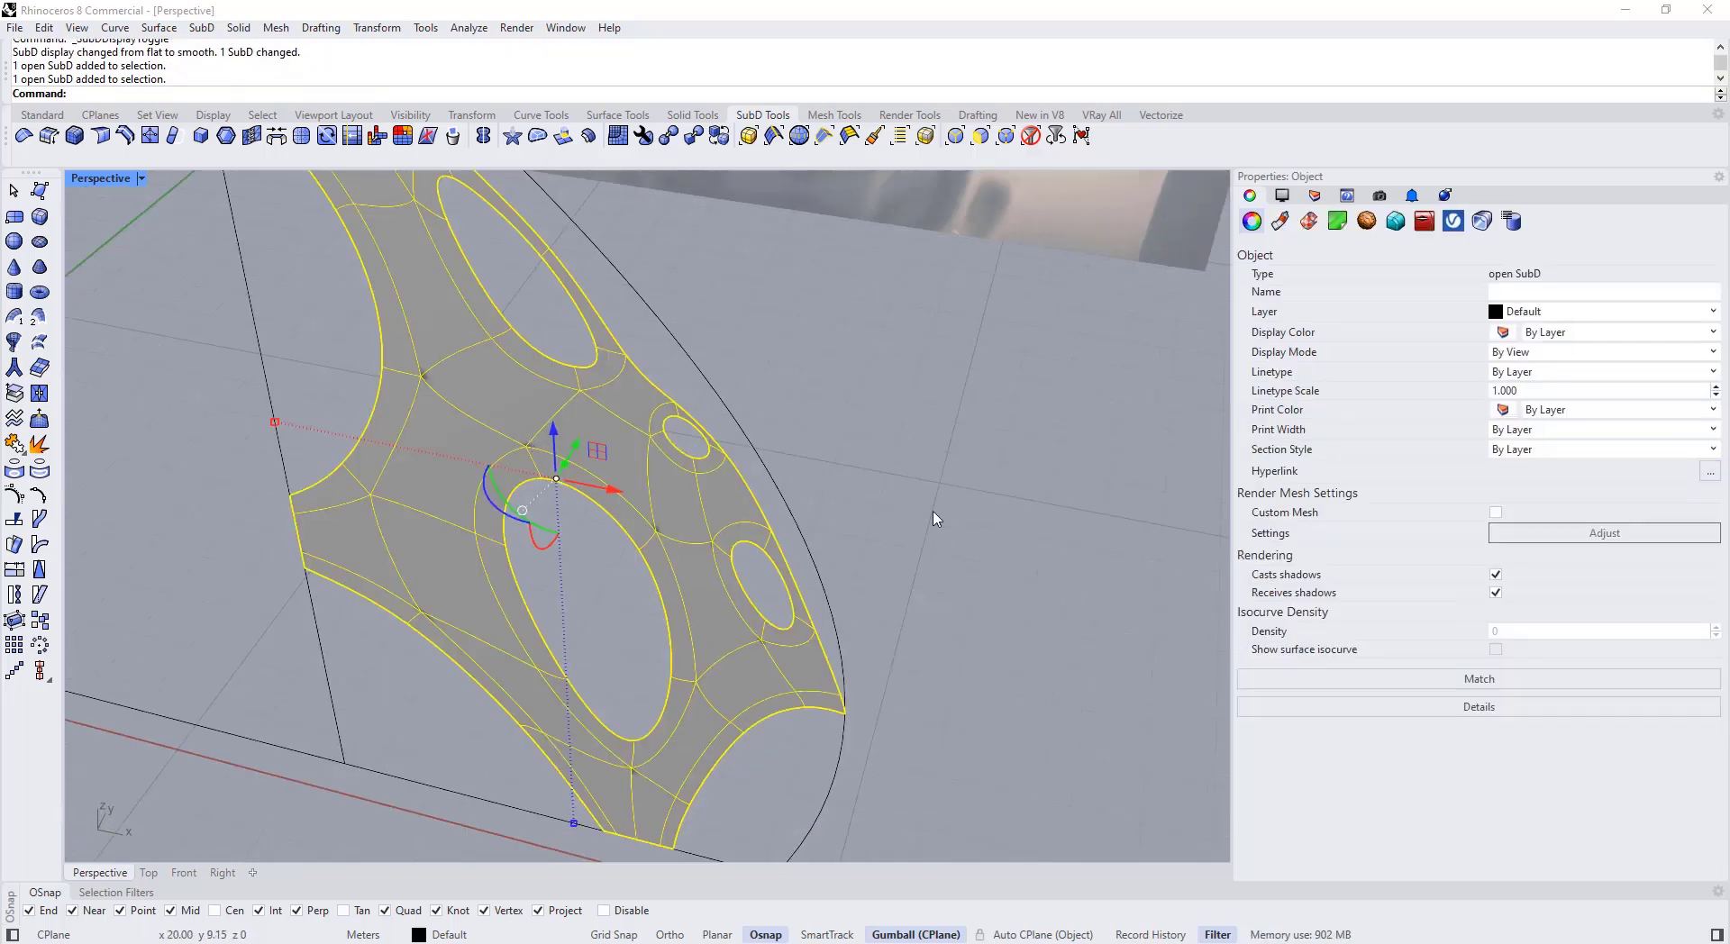
pyautogui.click(896, 469)
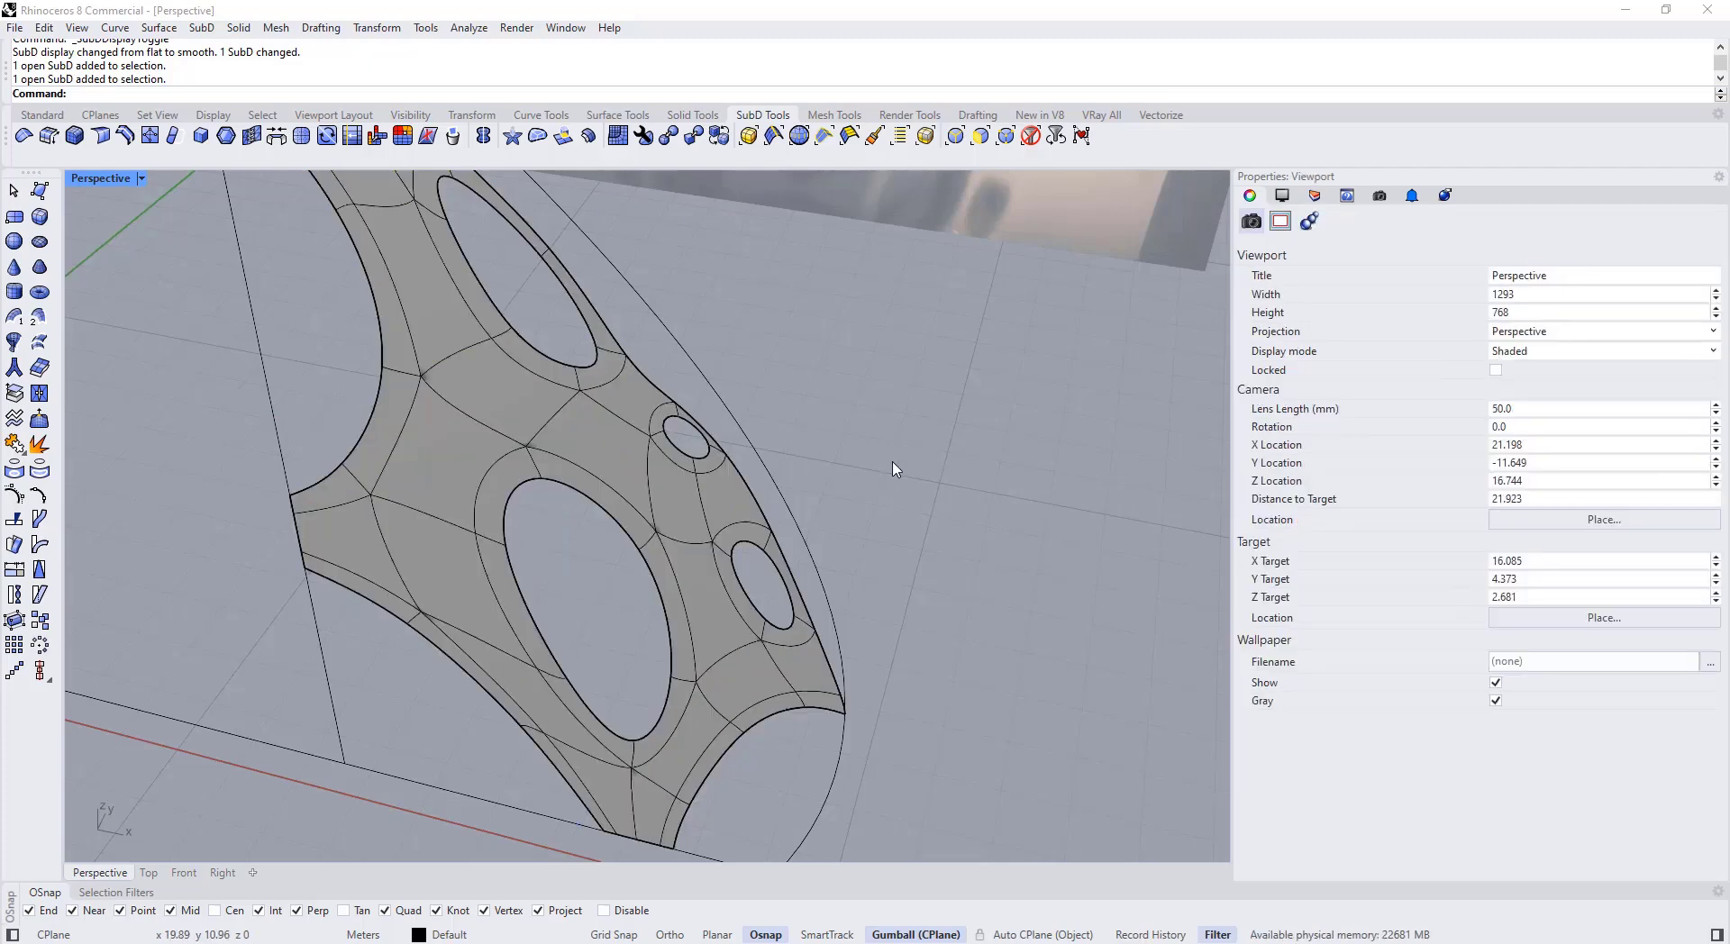
pyautogui.click(648, 459)
pyautogui.click(1141, 374)
# Step: Turn on backface coloring for the Shaded display mode and set the backface color to blue
pyautogui.click(1280, 198)
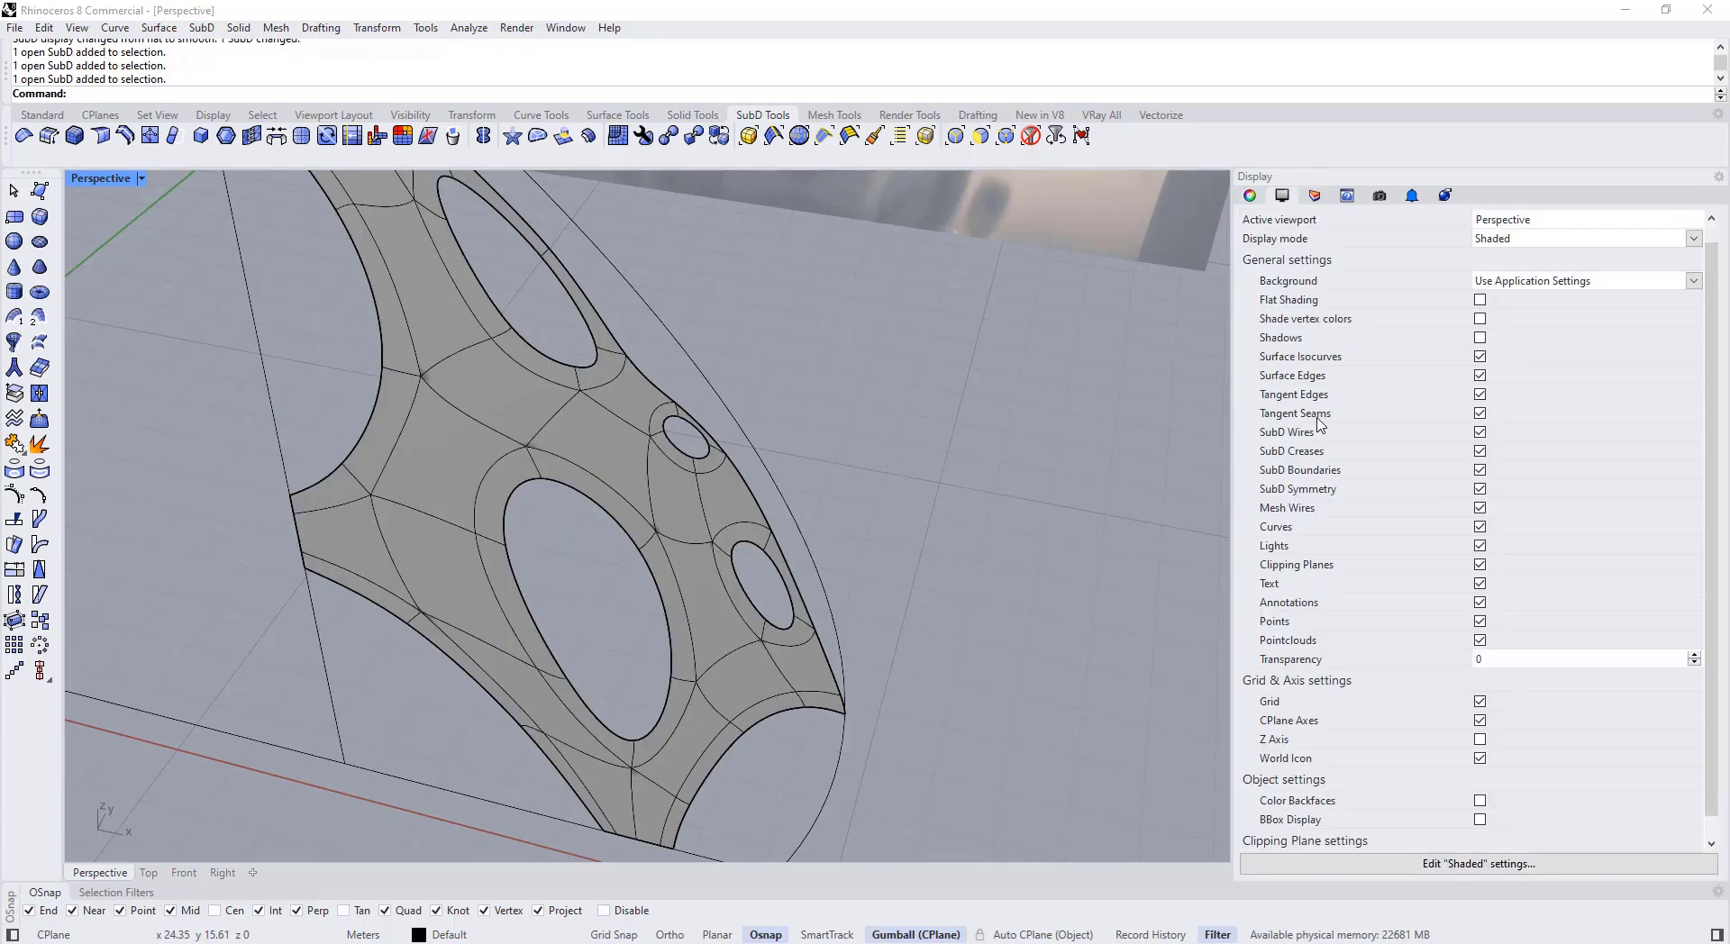
pyautogui.scroll(-1, 1320, 423)
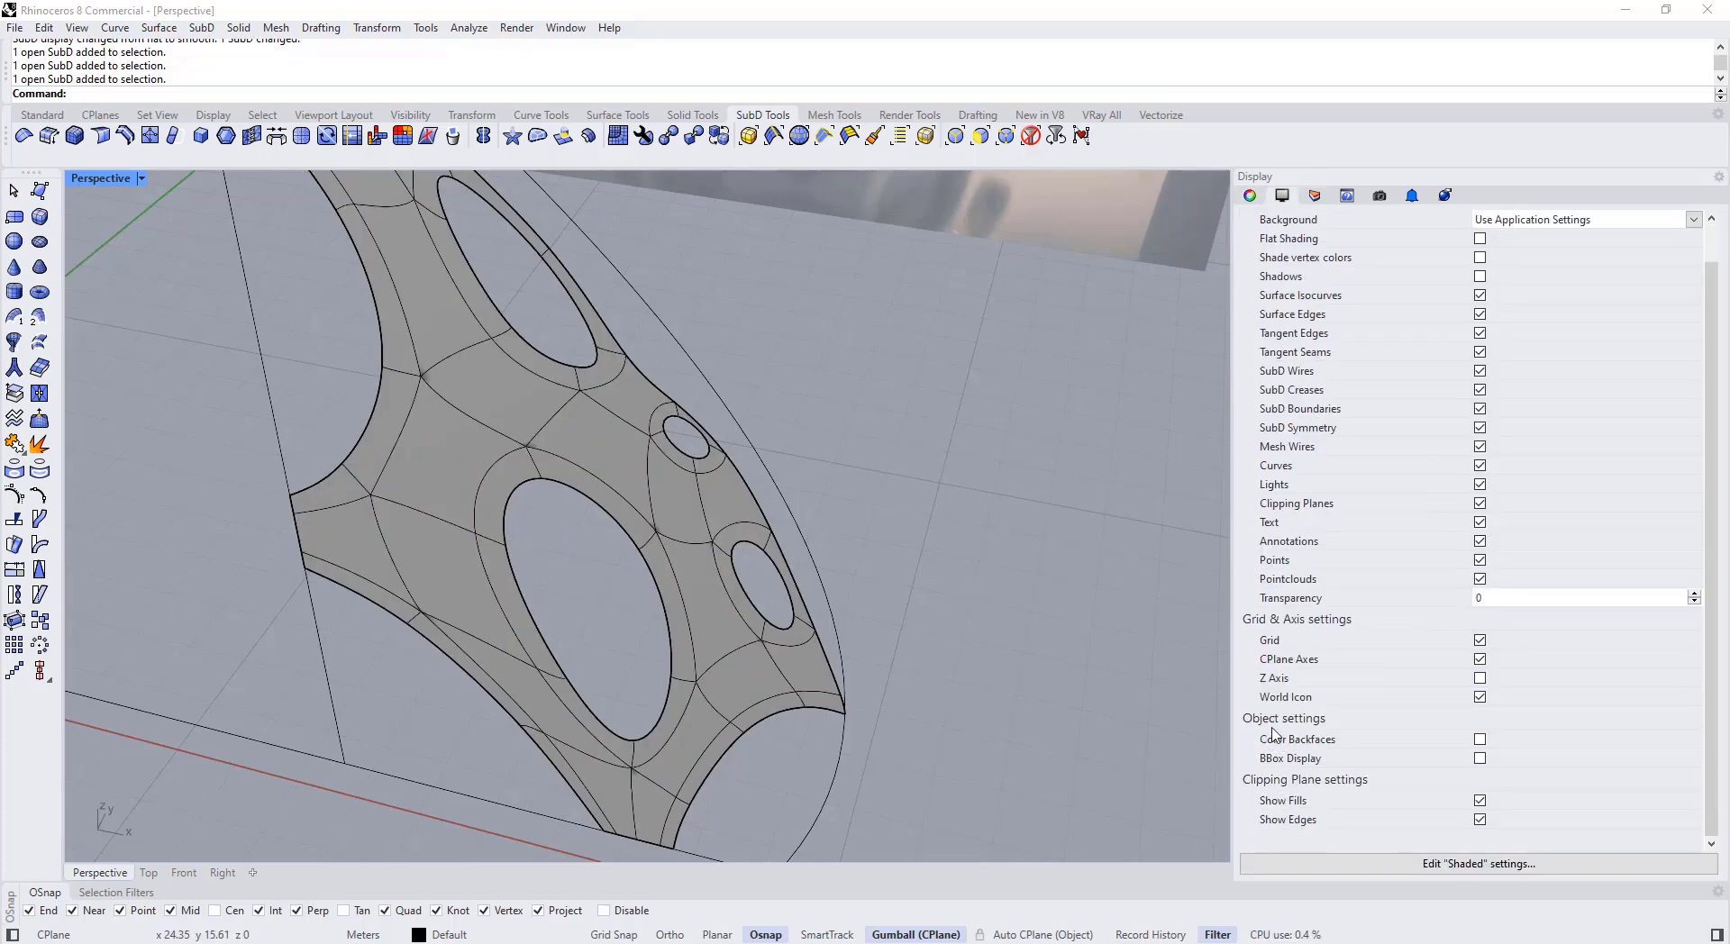
pyautogui.click(1480, 741)
pyautogui.click(1488, 758)
pyautogui.click(844, 423)
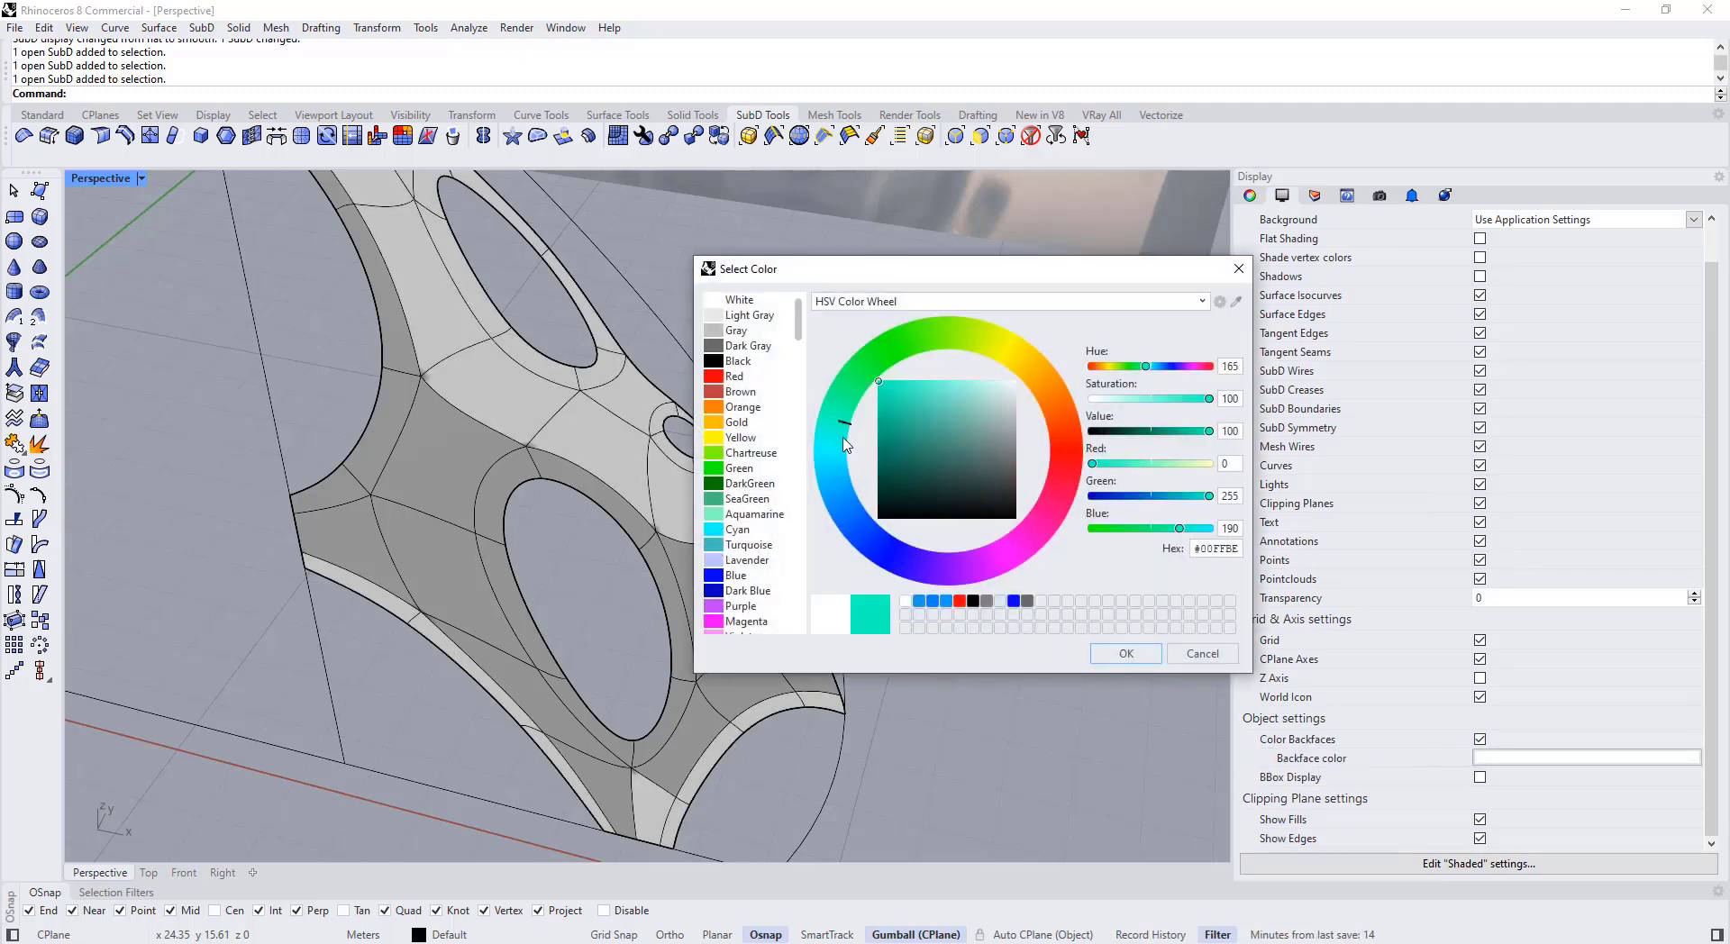
pyautogui.click(845, 480)
pyautogui.click(1148, 657)
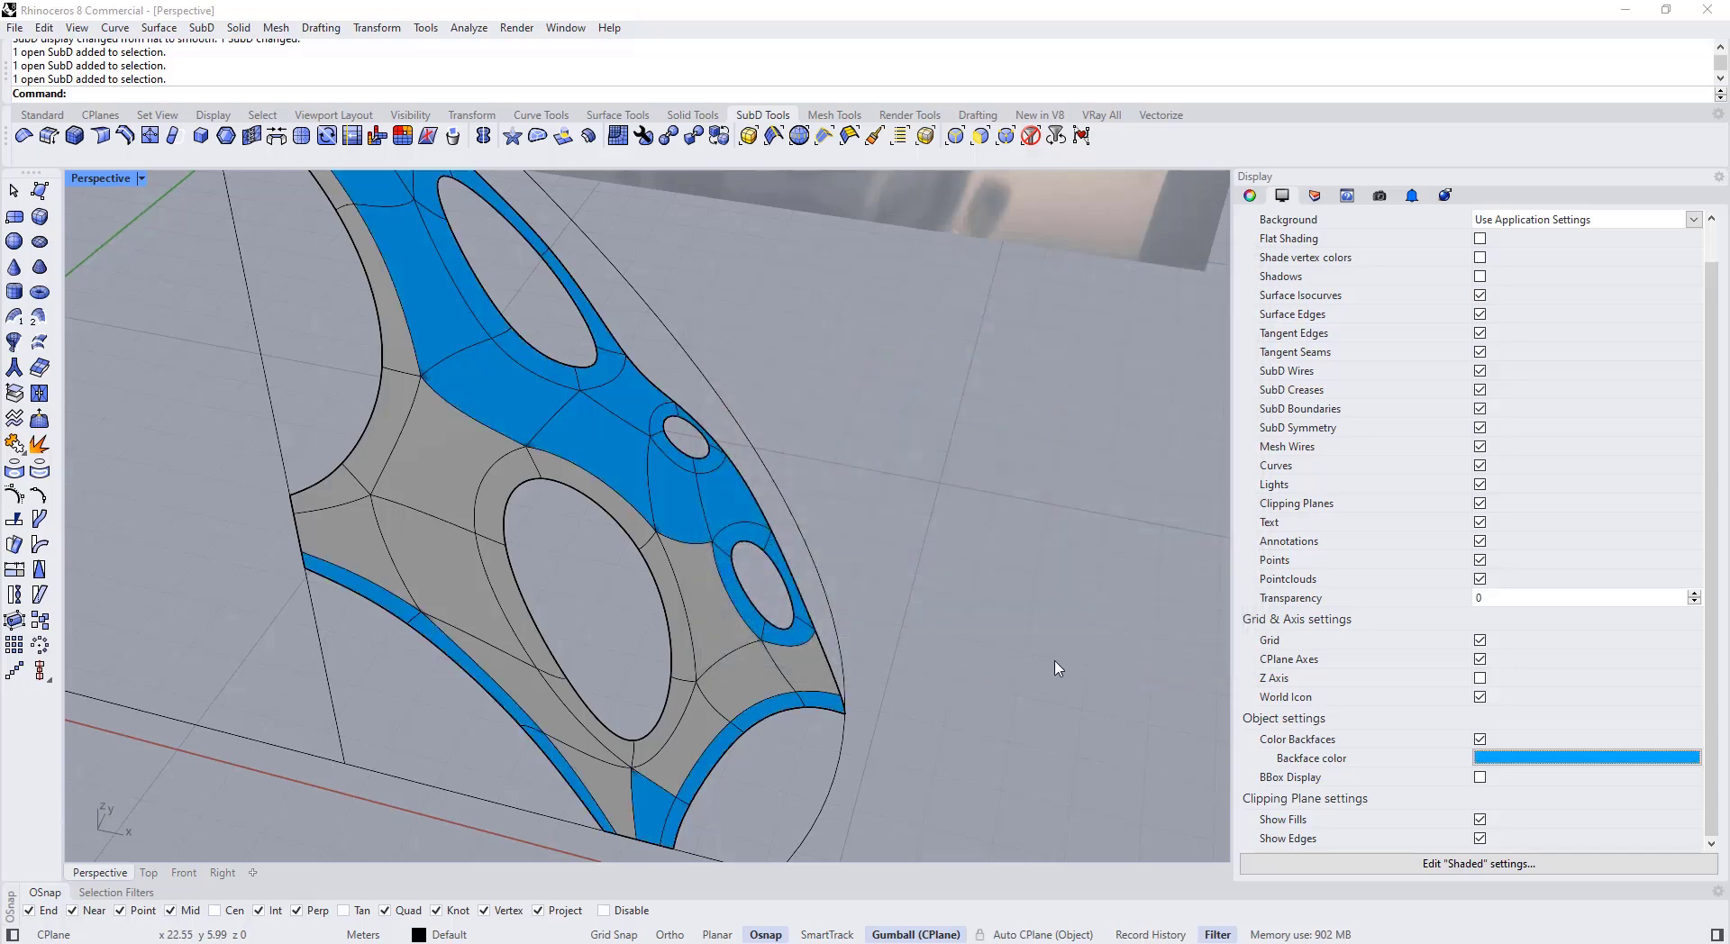
# Step: Inspect the face orientation across the facade SubD in the Perspective view, toggling between flat and smooth display
pyautogui.scroll(-8, 1058, 668)
pyautogui.moveTo(1057, 669); pyautogui.dragTo(678, 644, button='right')
pyautogui.scroll(5, 677, 644)
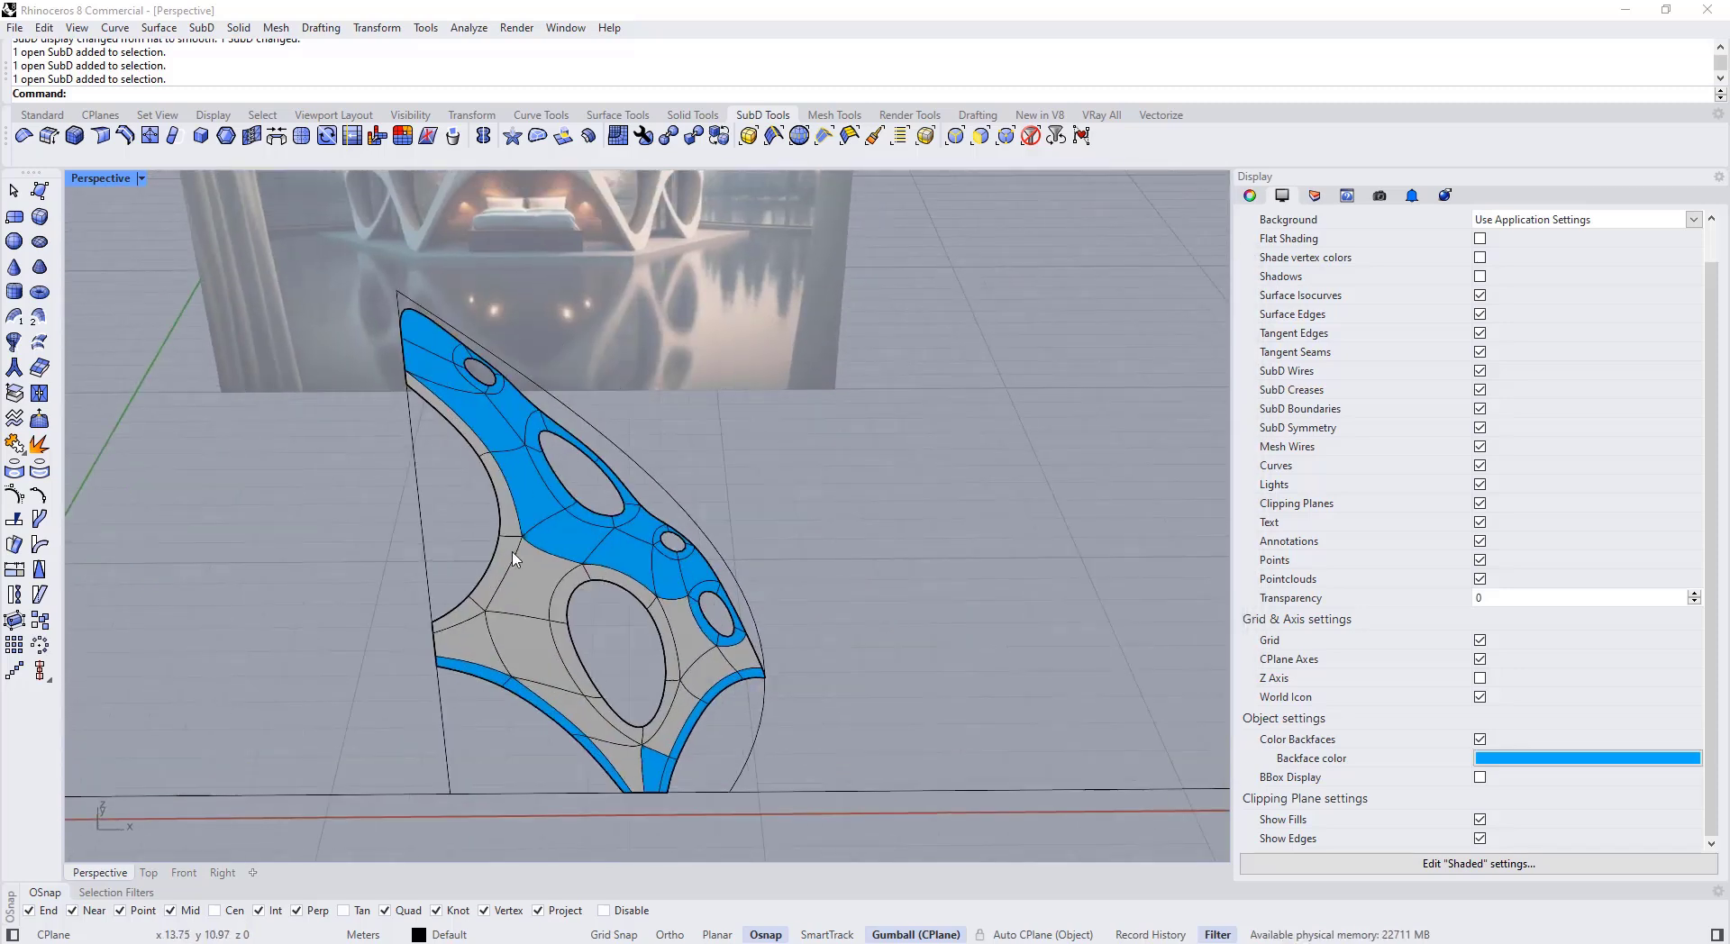
pyautogui.moveTo(515, 558); pyautogui.dragTo(523, 528, button='right')
pyautogui.scroll(4, 512, 533)
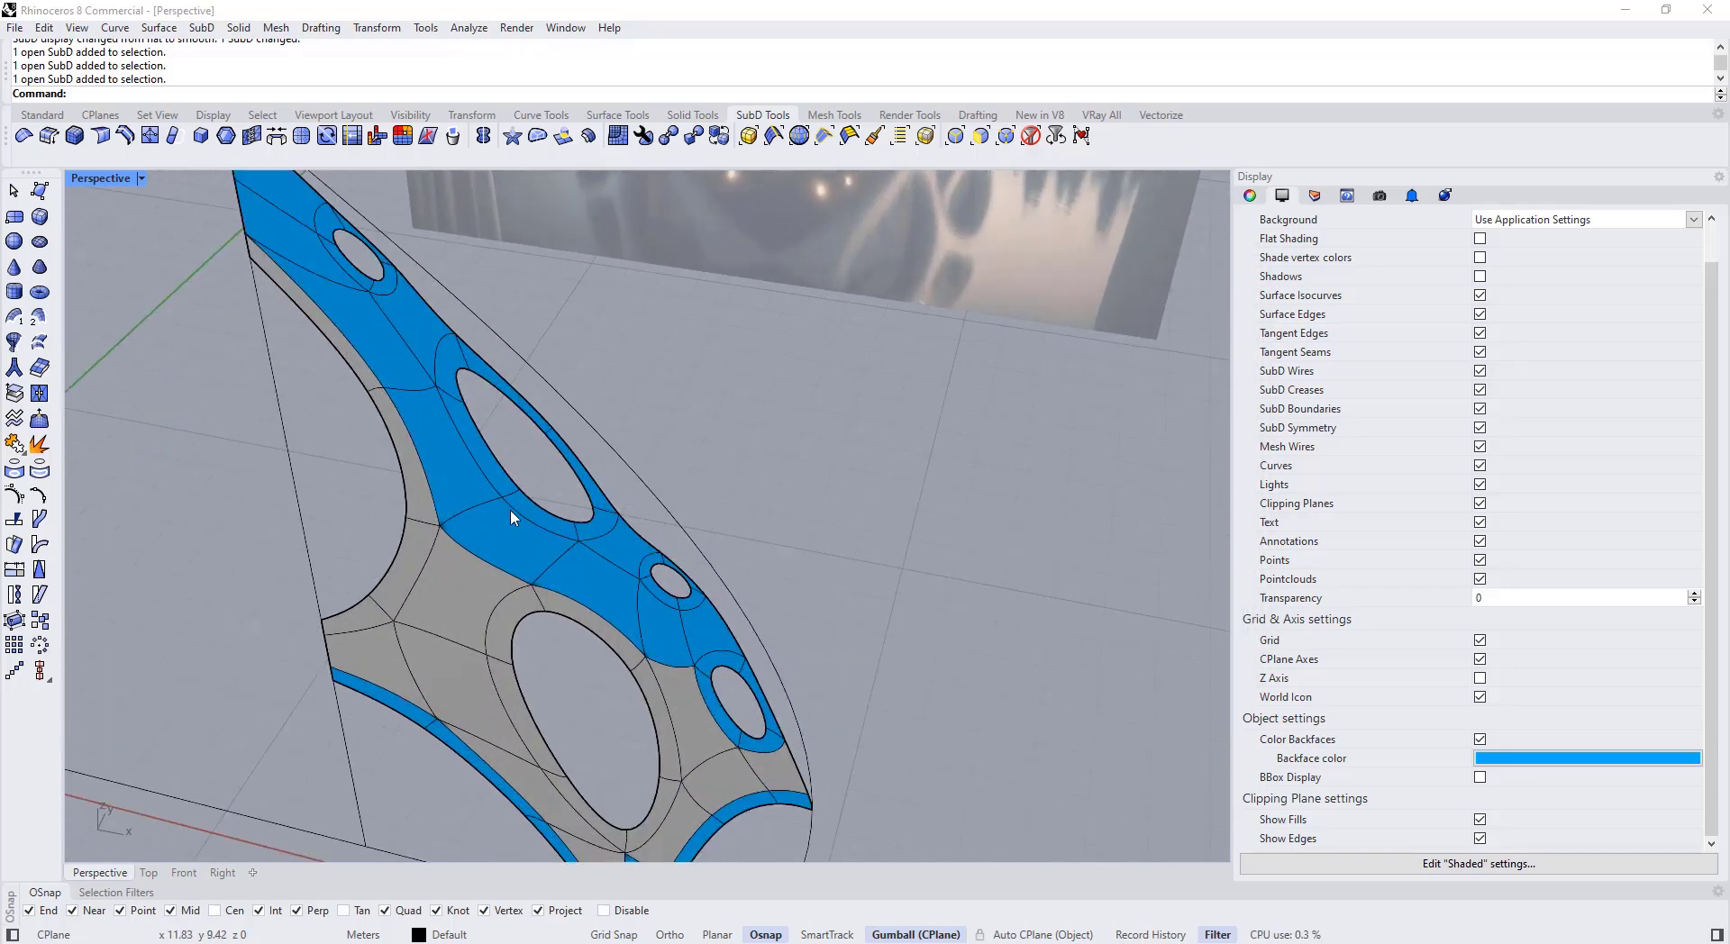
pyautogui.scroll(-4, 525, 516)
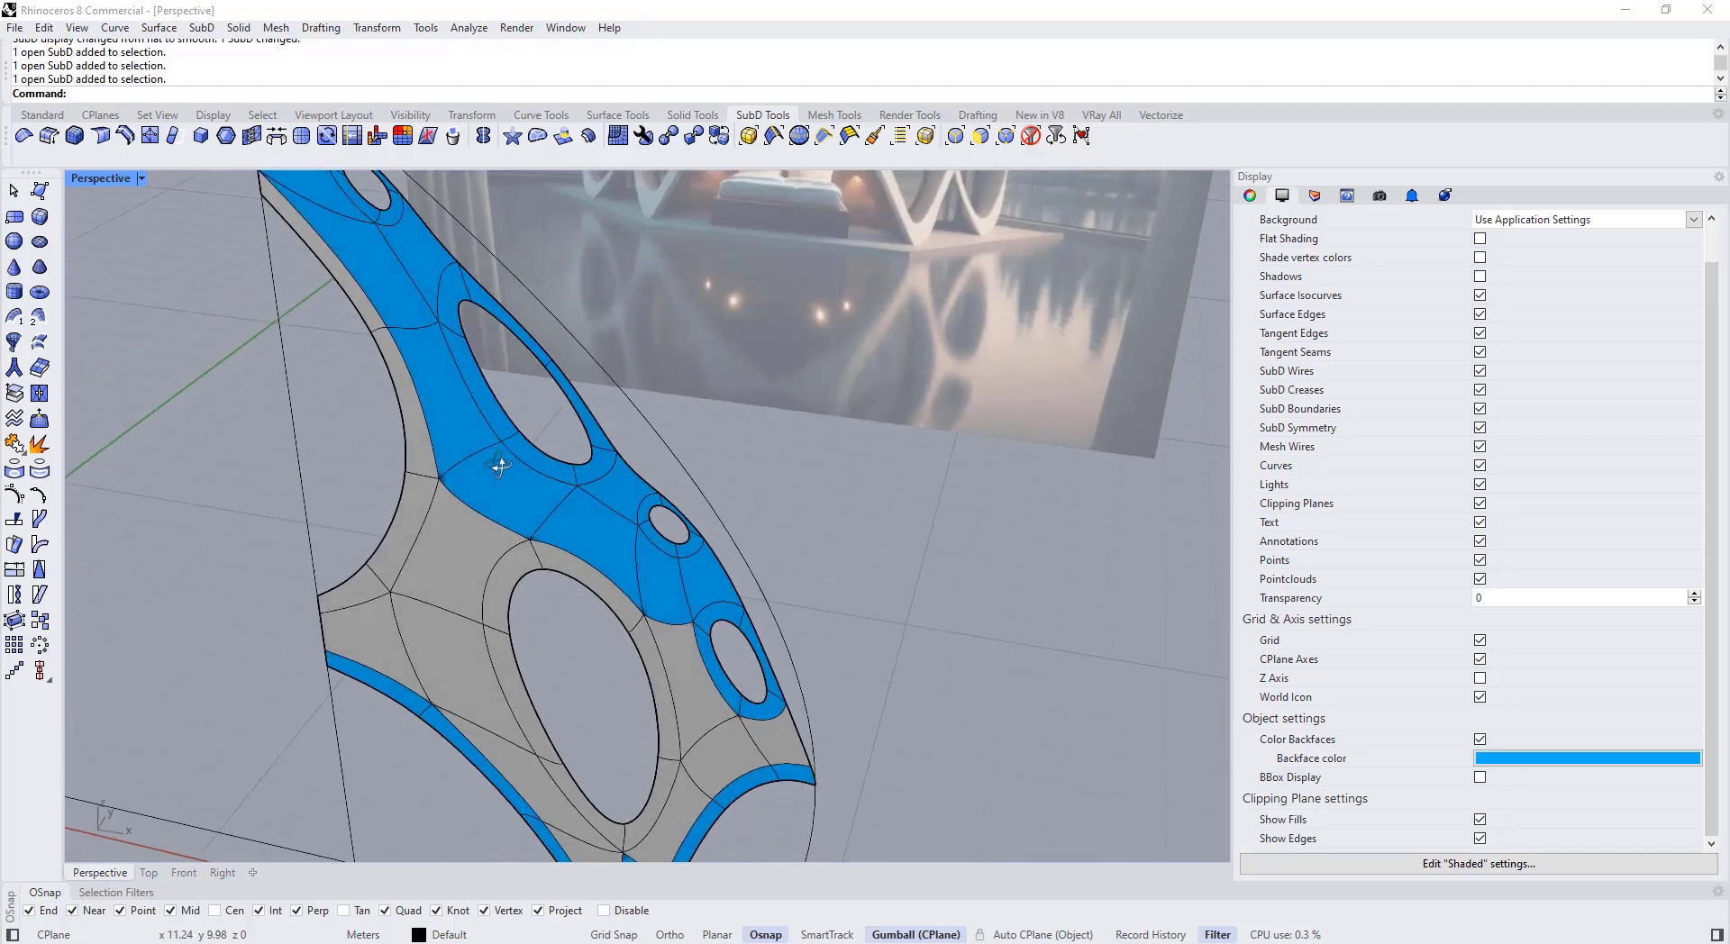
pyautogui.press('Tab')
pyautogui.press('Tab')
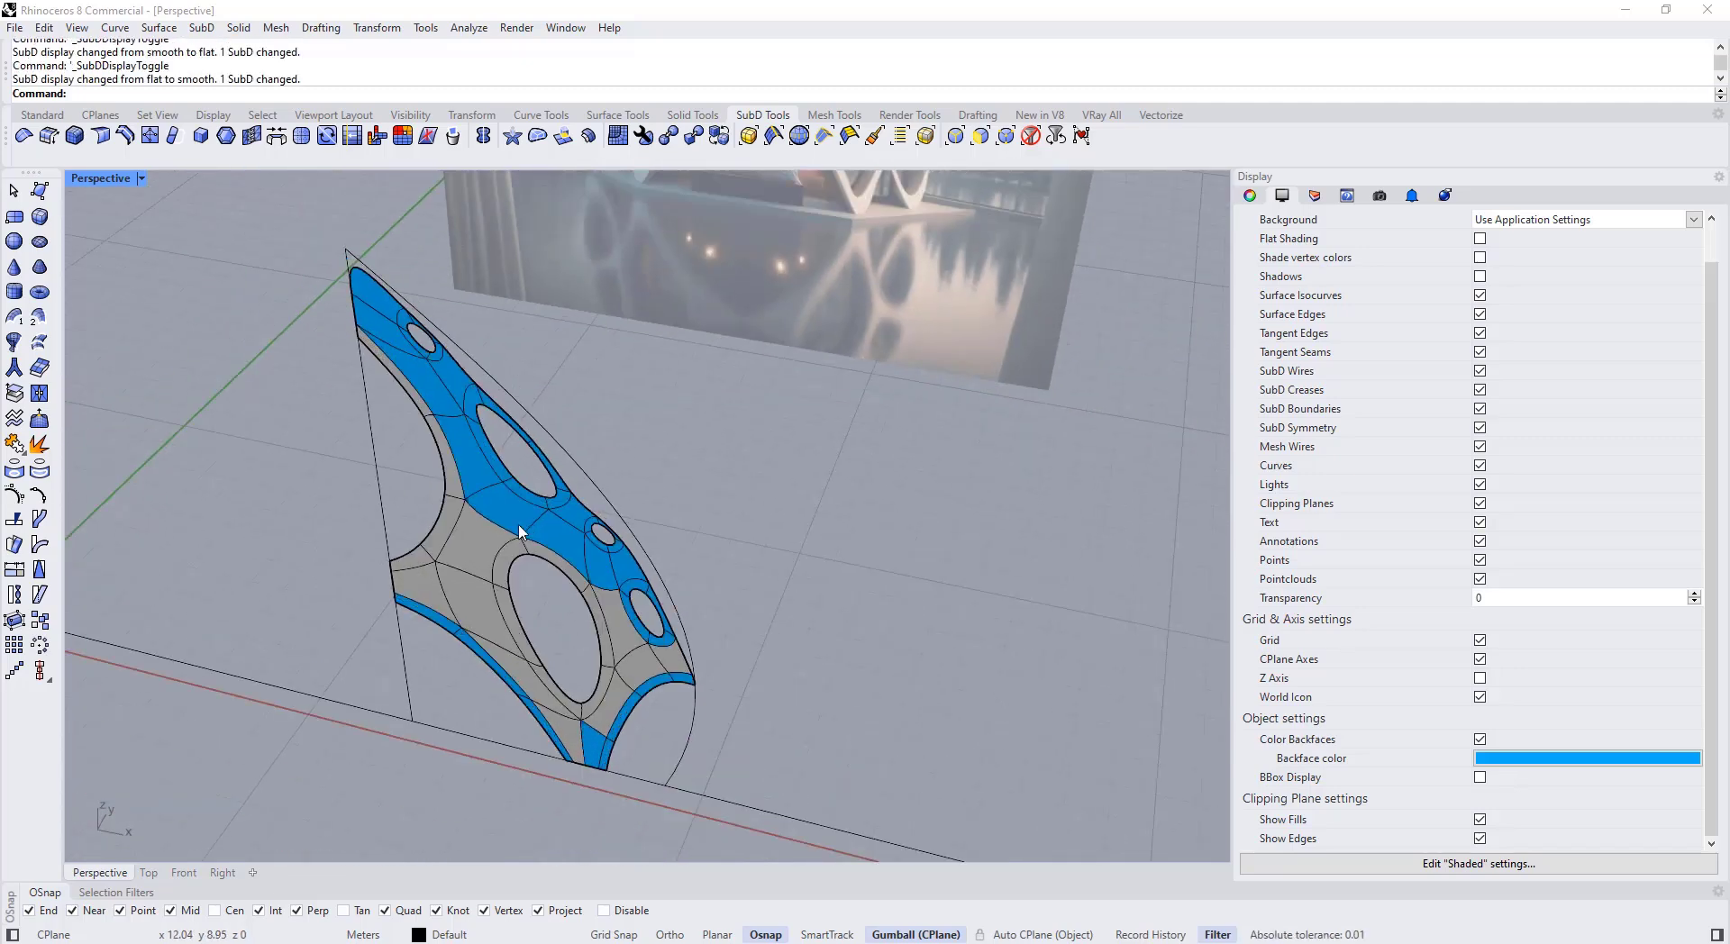
pyautogui.moveTo(527, 517); pyautogui.dragTo(500, 529, button='right')
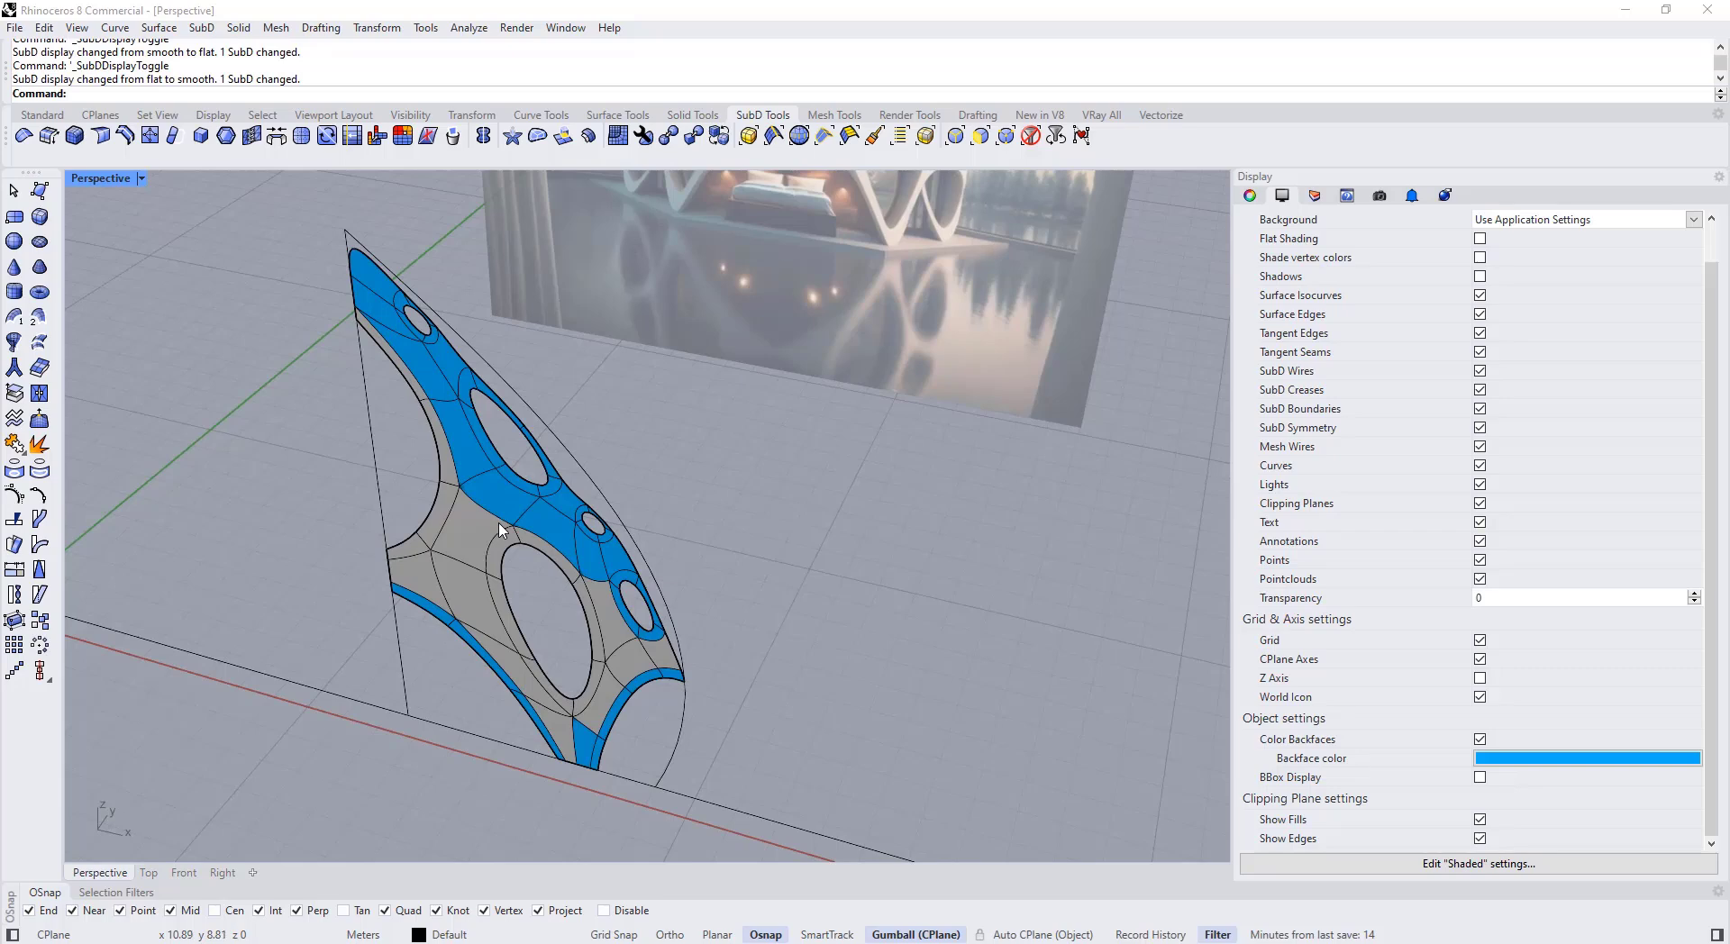
pyautogui.moveTo(485, 523)
pyautogui.mouseDown(button='right')
pyautogui.moveTo(496, 537)
pyautogui.moveTo(505, 512)
pyautogui.mouseUp(button='right')
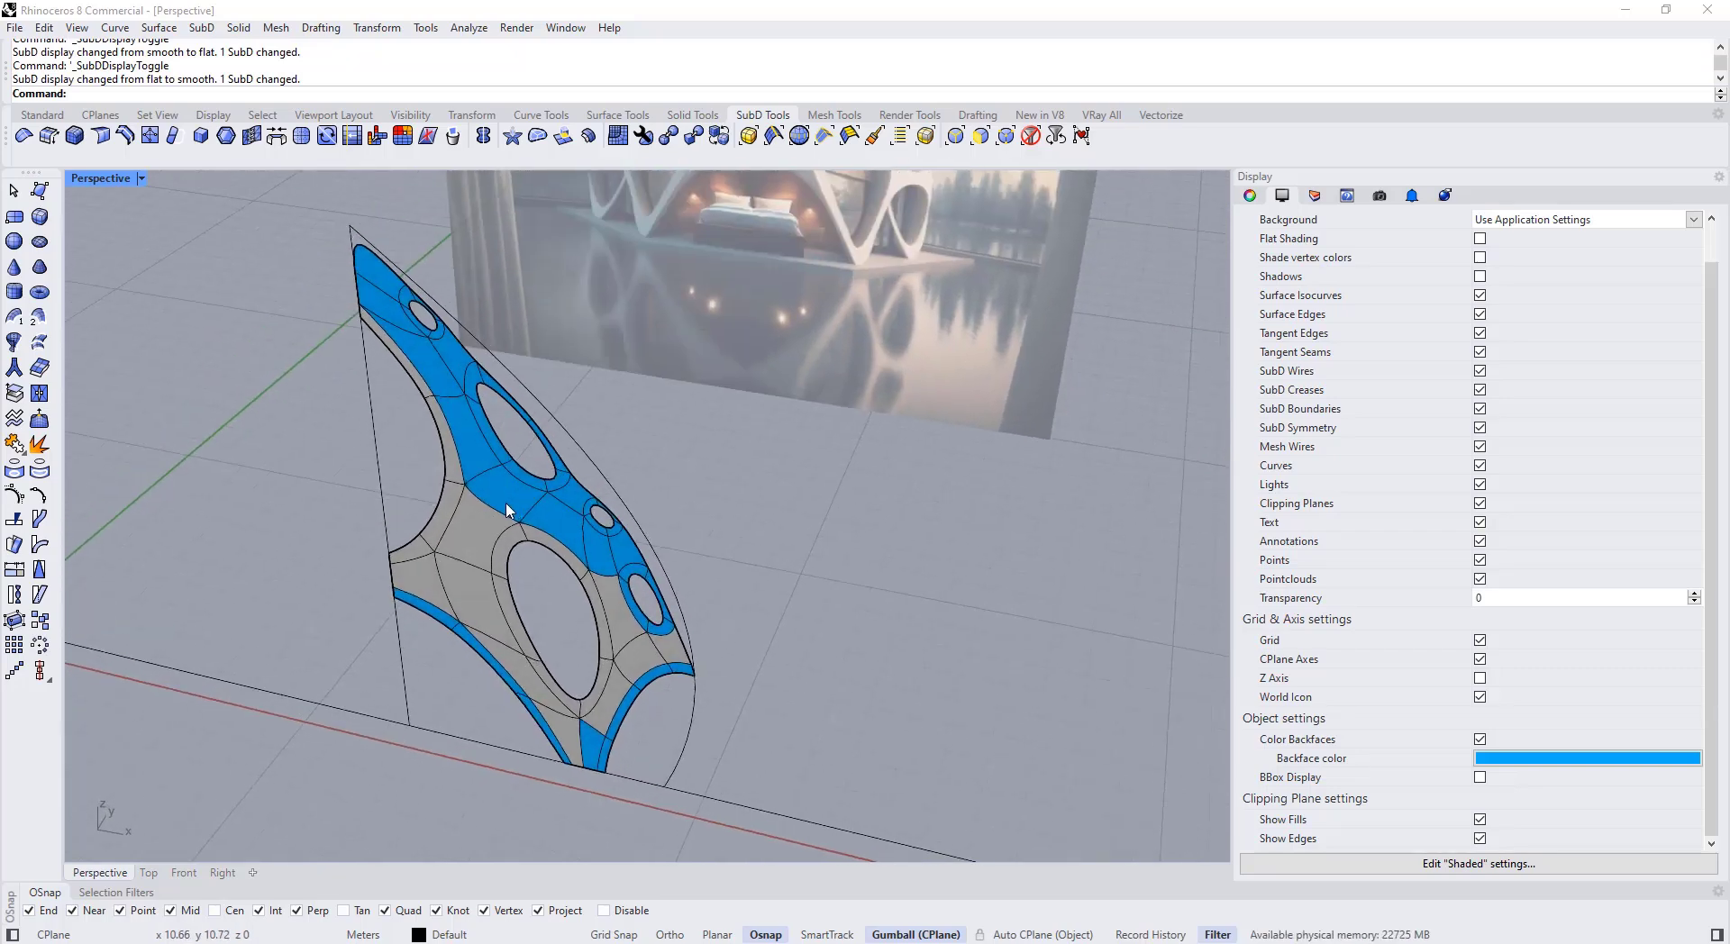
pyautogui.moveTo(507, 511); pyautogui.dragTo(554, 480, button='right')
# Step: Try meshing the facade SubD with the previously used custom mesh settings, previewing the mesh before cancelling
pyautogui.click(504, 516)
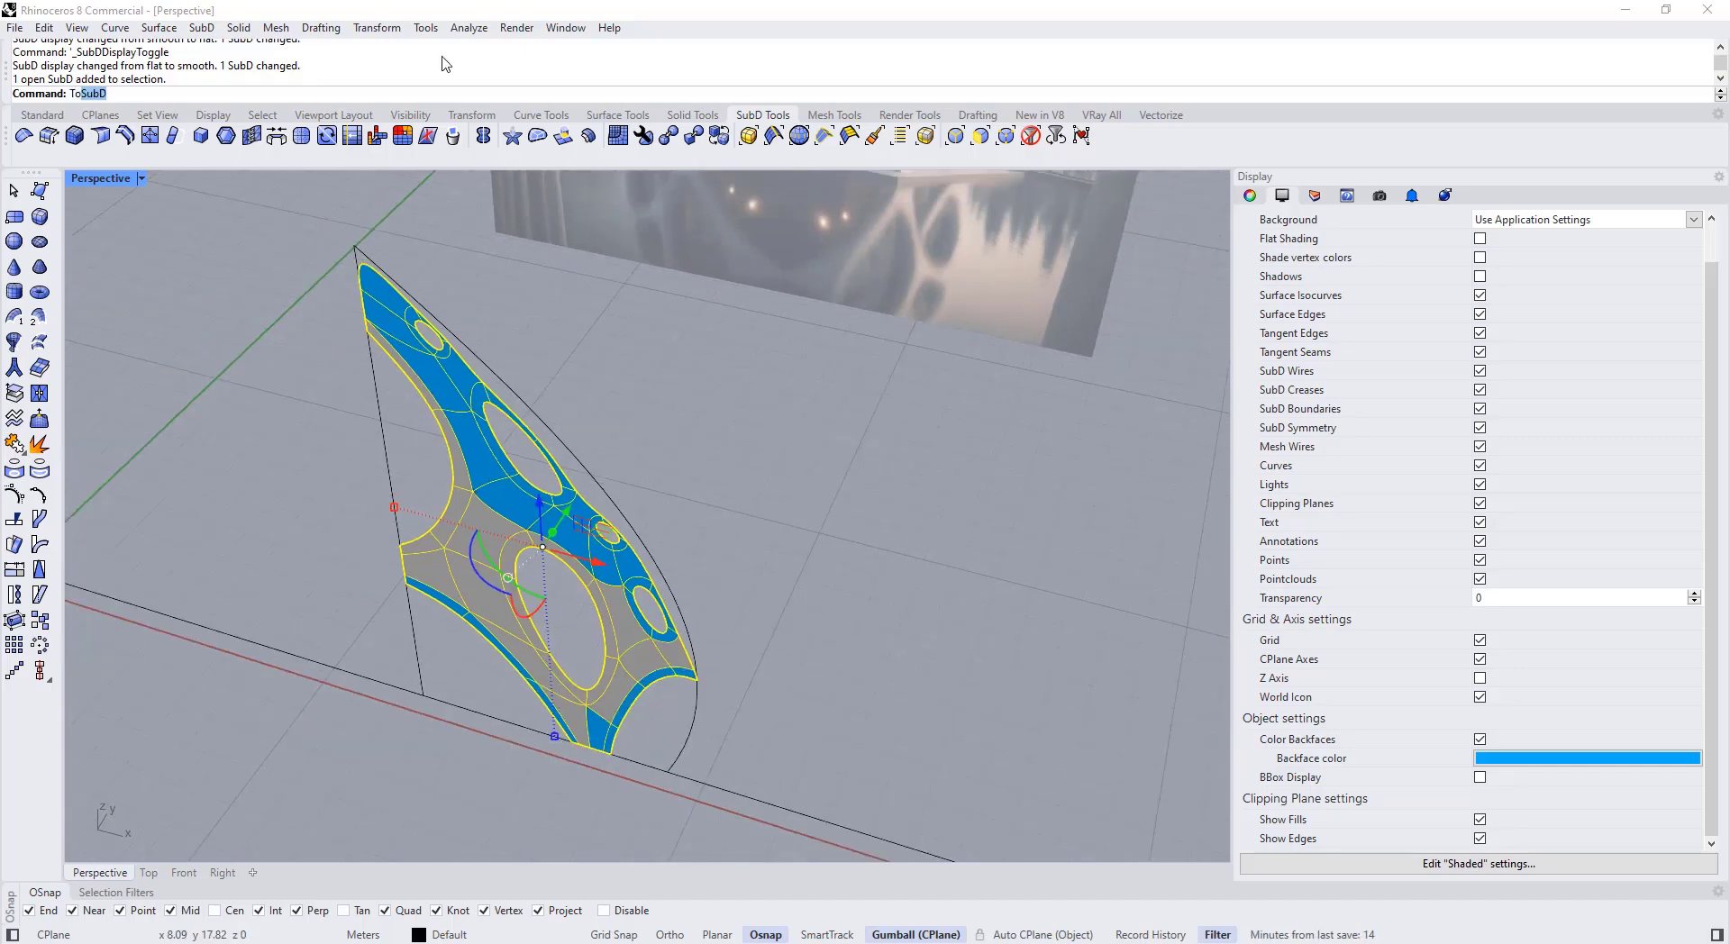
pyautogui.press('Escape')
pyautogui.click(276, 28)
pyautogui.click(302, 52)
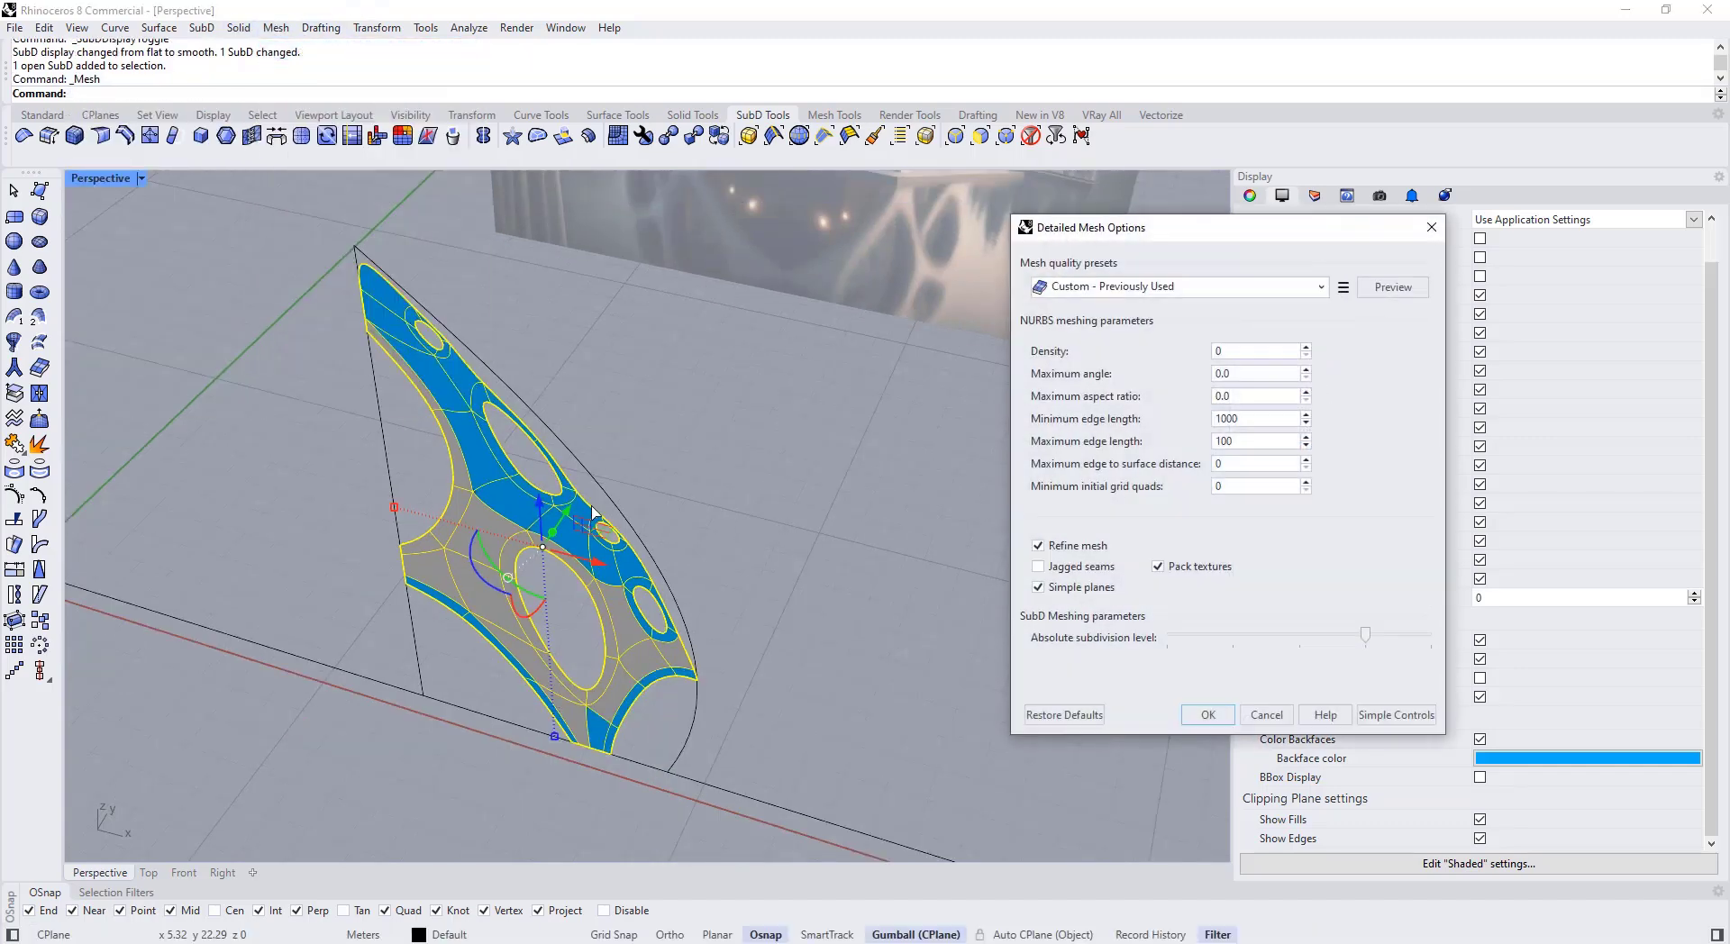
pyautogui.click(1393, 286)
pyautogui.scroll(5, 532, 479)
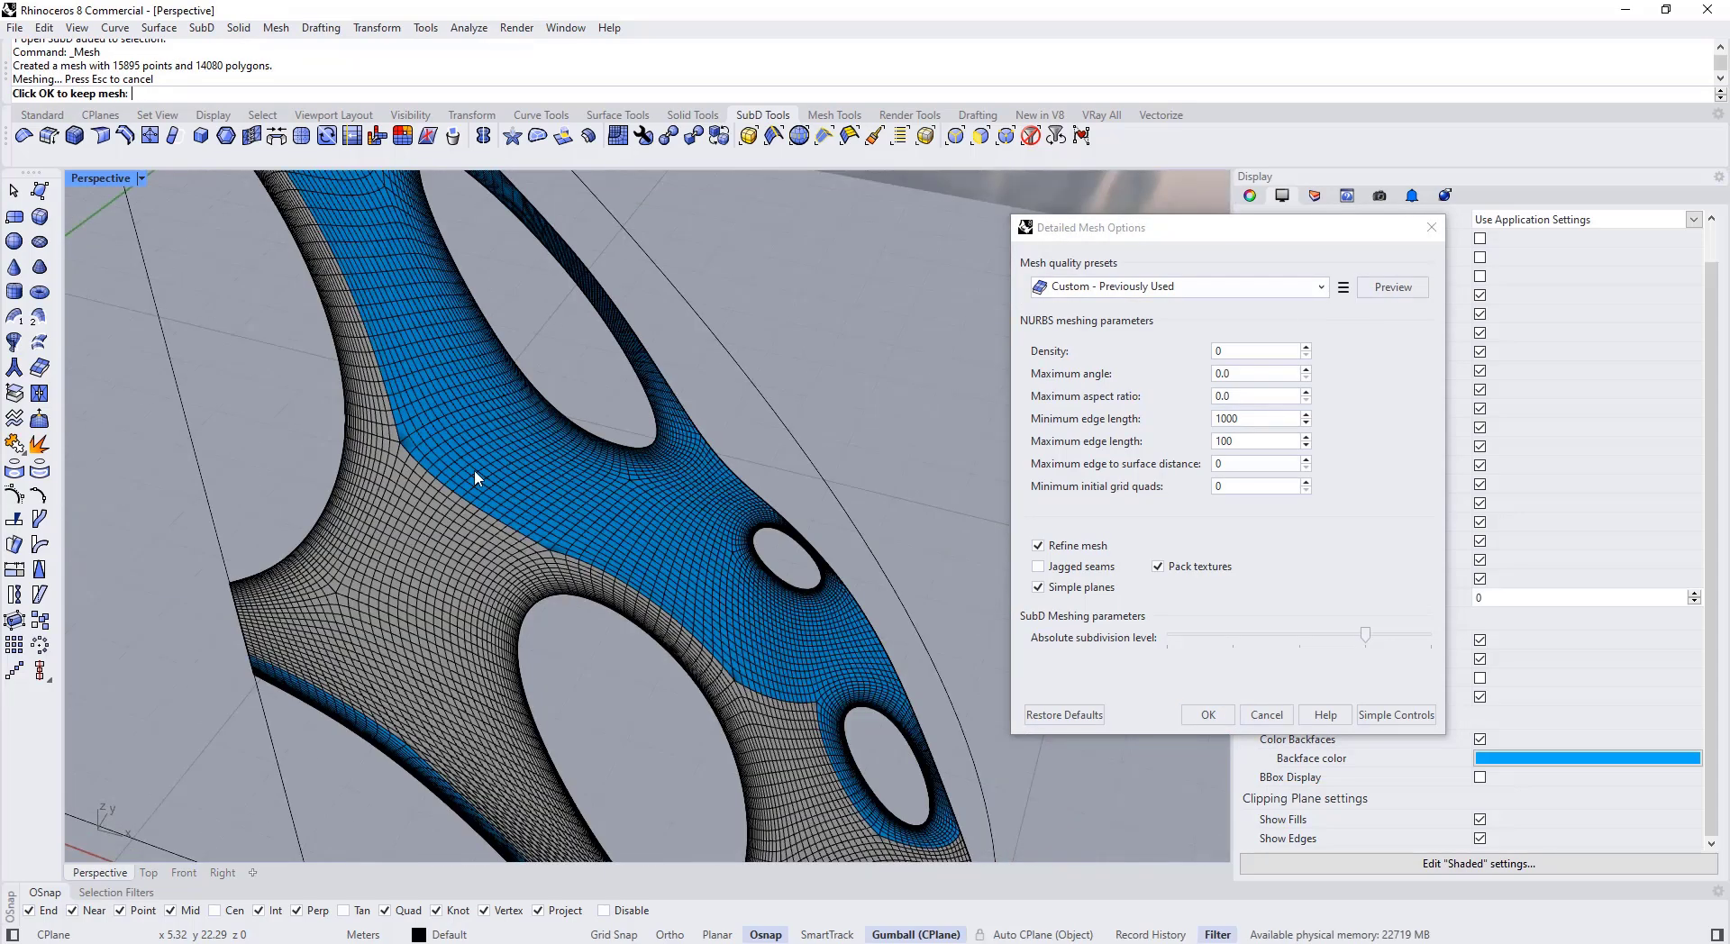
pyautogui.click(1252, 715)
# Step: Switch the facade SubD to flat display and extract its control polygon as a mesh with ExtractControlPolygon
pyautogui.press('Tab')
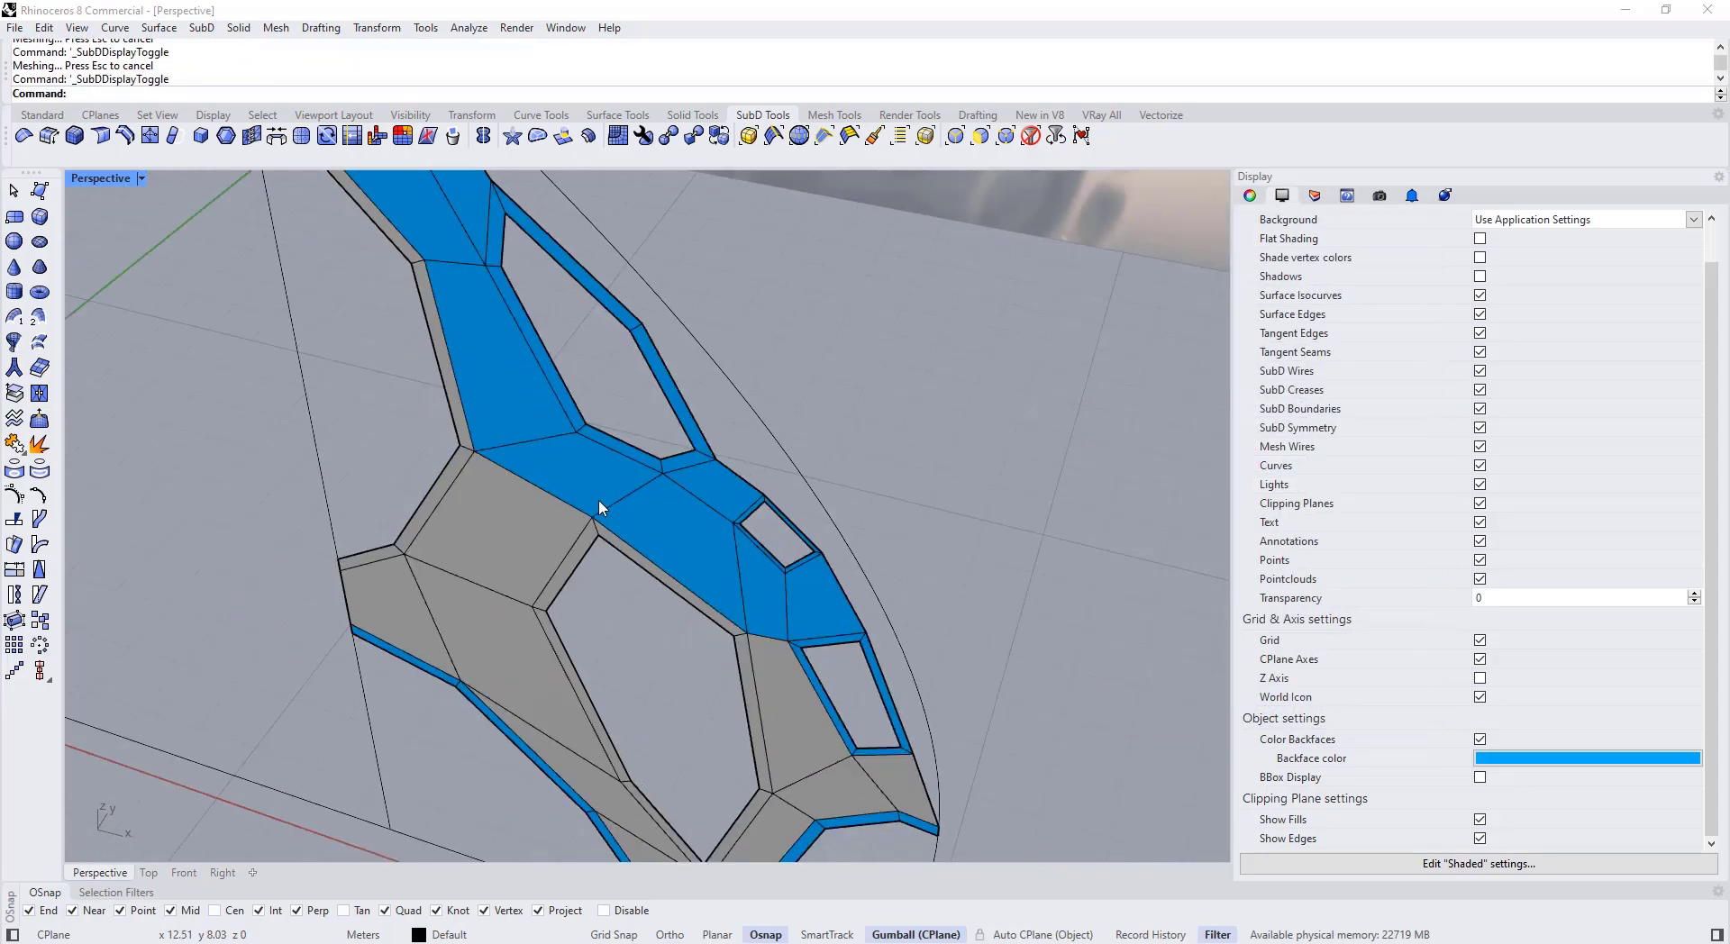
pyautogui.scroll(-1, 580, 514)
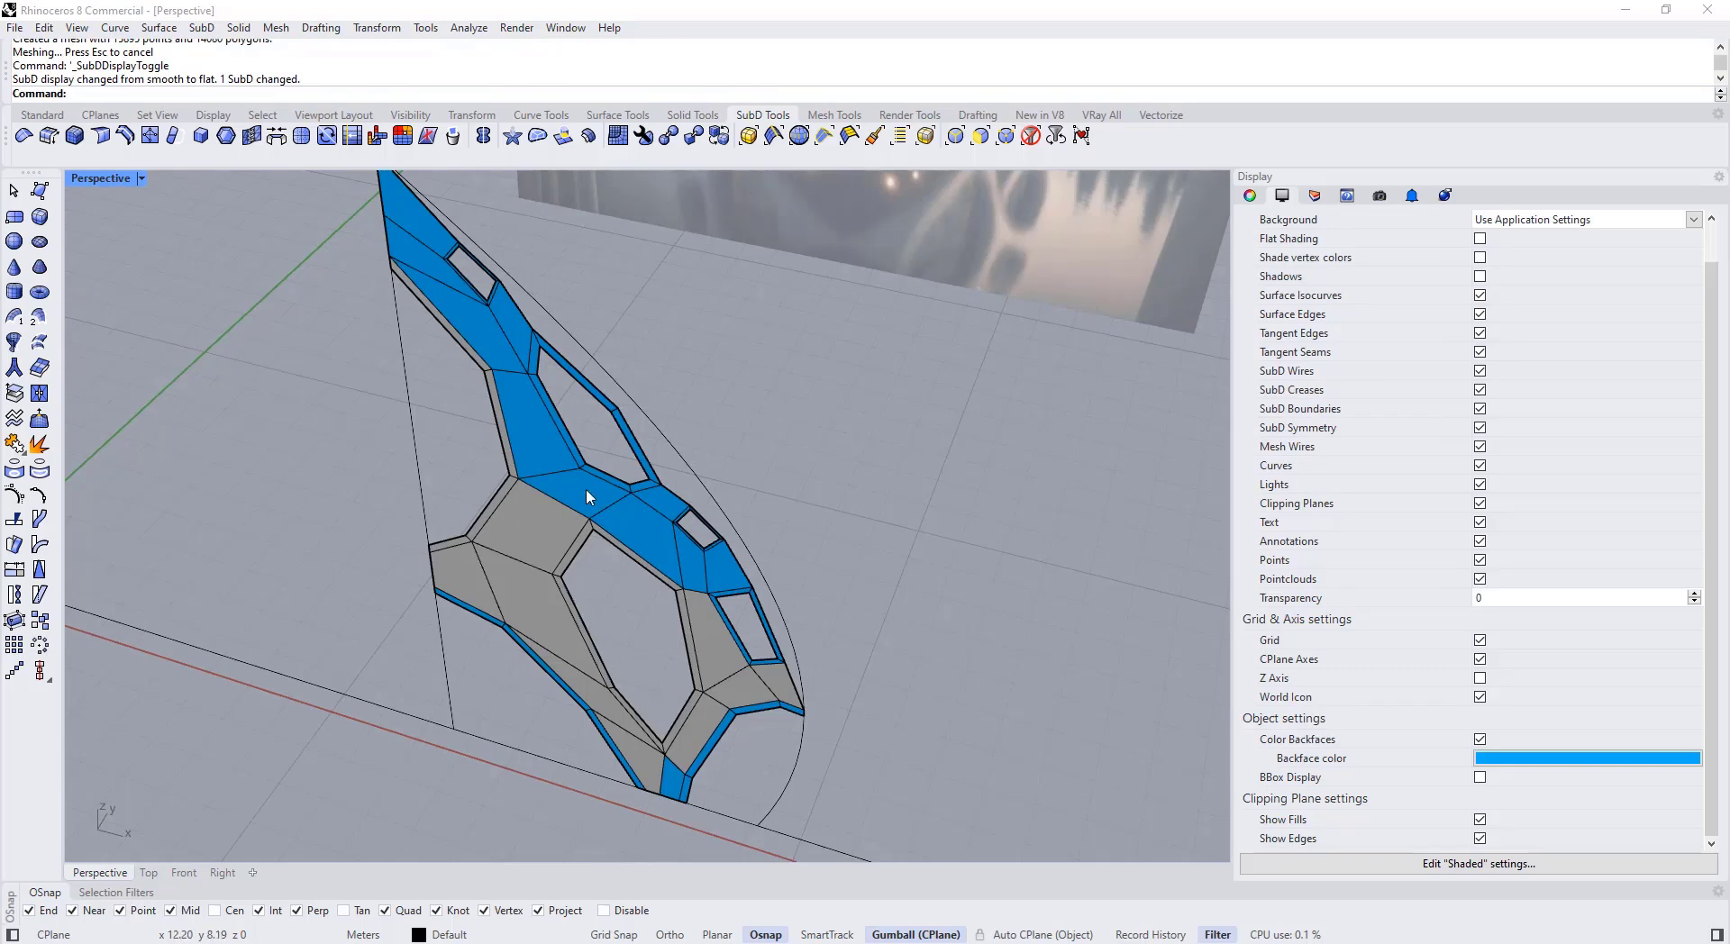
pyautogui.moveTo(575, 481); pyautogui.dragTo(518, 484, button='right')
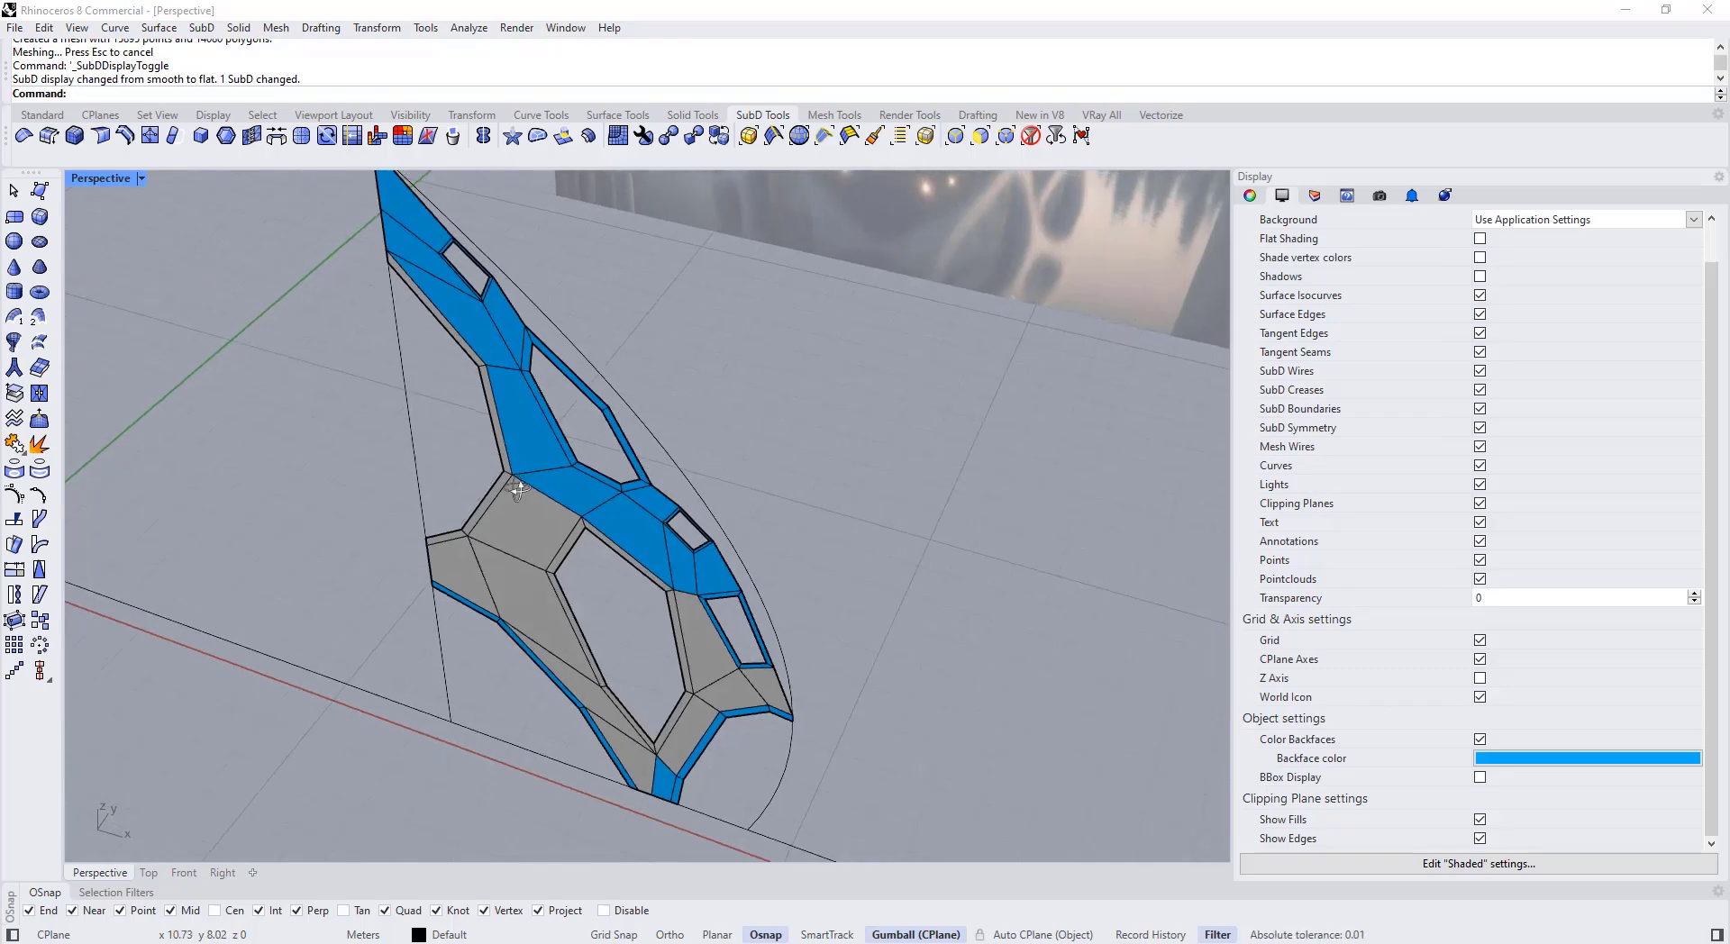
pyautogui.click(521, 485)
pyautogui.write('ExtractControlPolygon')
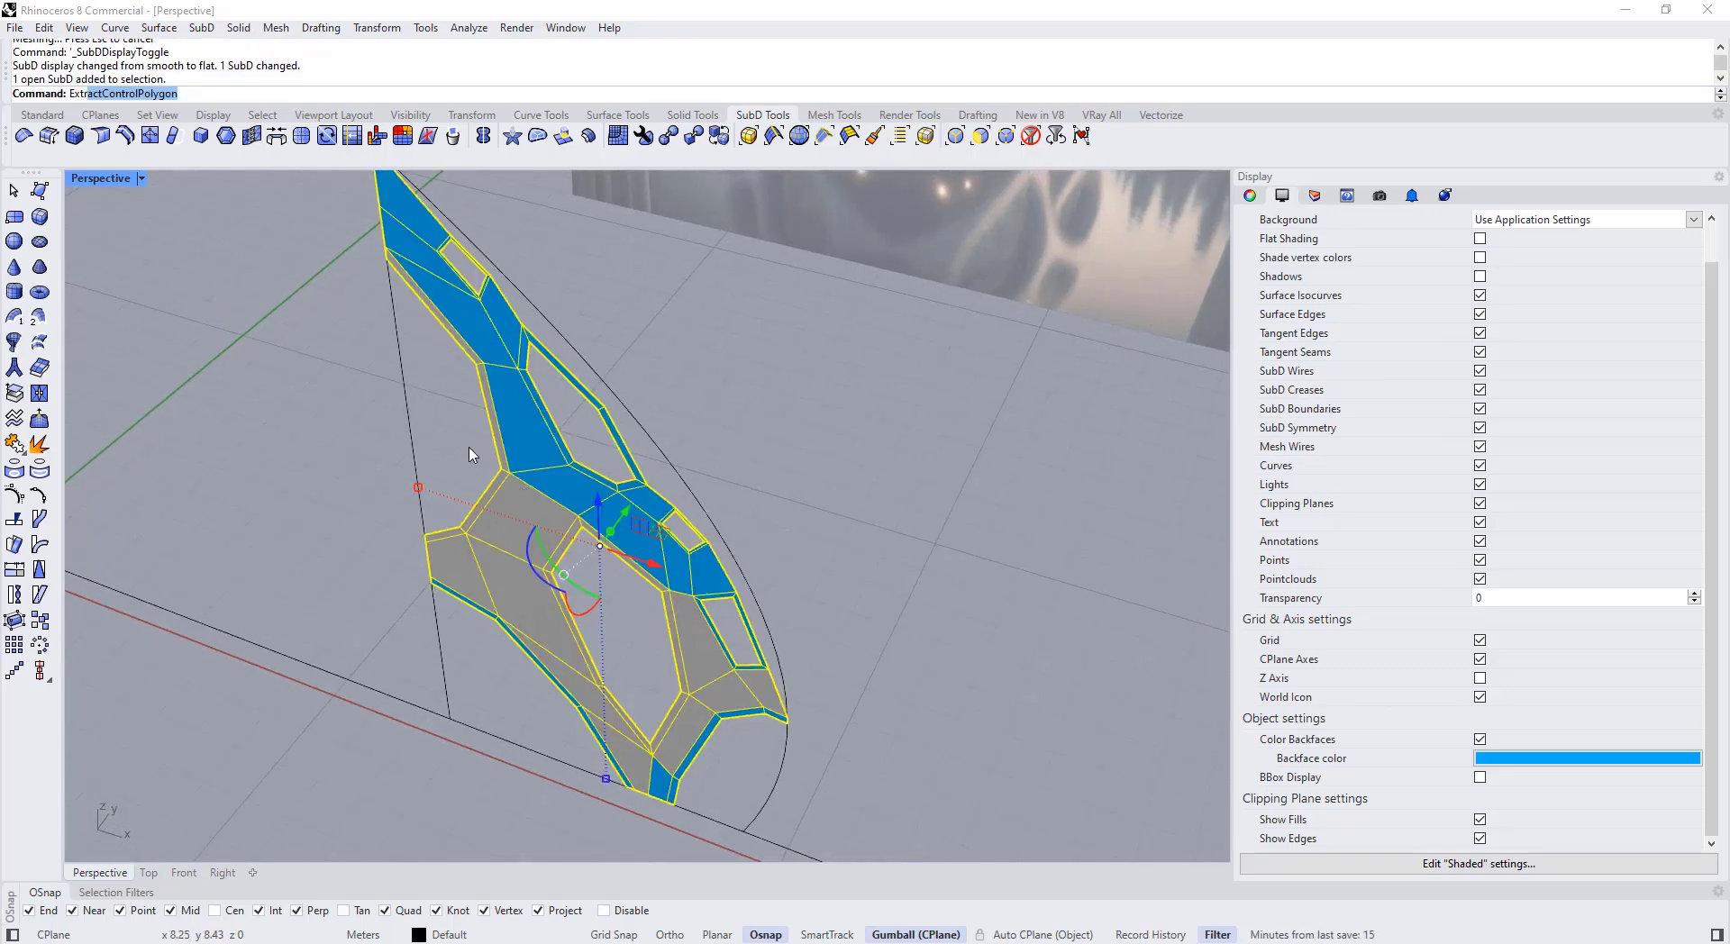
pyautogui.press('Return')
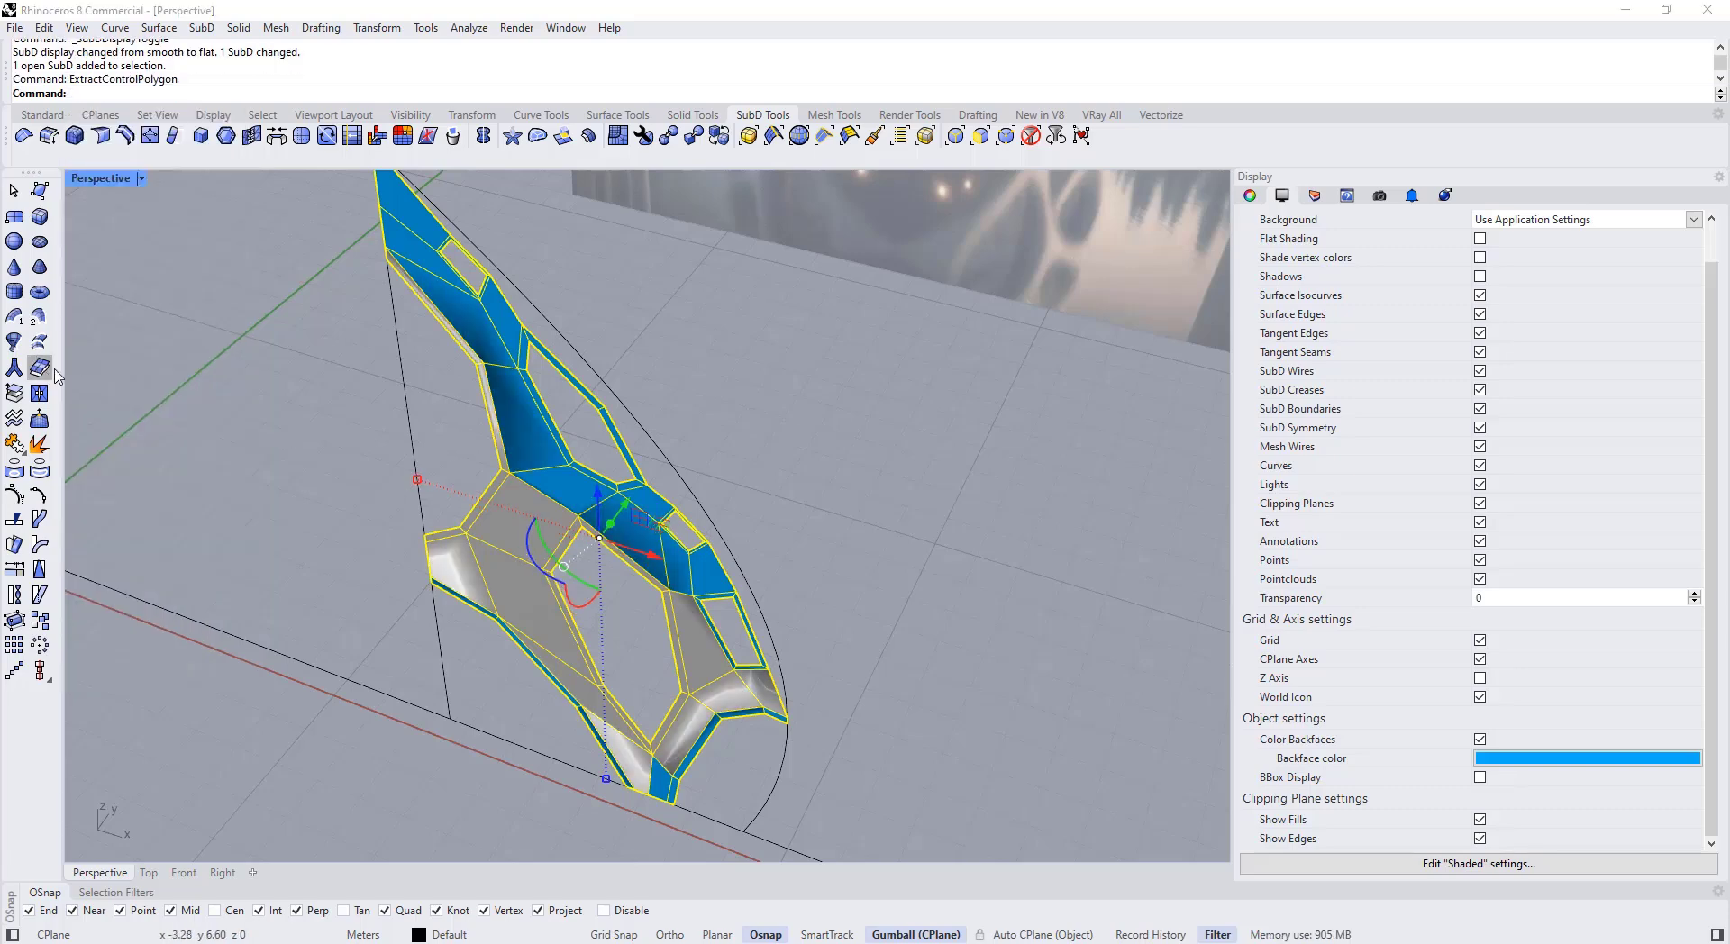
# Step: Move the extracted control mesh out in front of the facade and return the SubD to smooth display
pyautogui.click(543, 522)
pyautogui.click(584, 572)
pyautogui.scroll(-5, 582, 554)
pyautogui.moveTo(581, 541); pyautogui.dragTo(563, 572, button='right')
pyautogui.moveTo(603, 489); pyautogui.dragTo(515, 593)
pyautogui.click(674, 494)
pyautogui.moveTo(448, 617); pyautogui.dragTo(539, 515, button='right')
pyautogui.press('Tab')
pyautogui.press('Tab')
# Step: Unify the normals of the extracted mesh with UnifyMeshNormals and check its face orientation
pyautogui.click(478, 598)
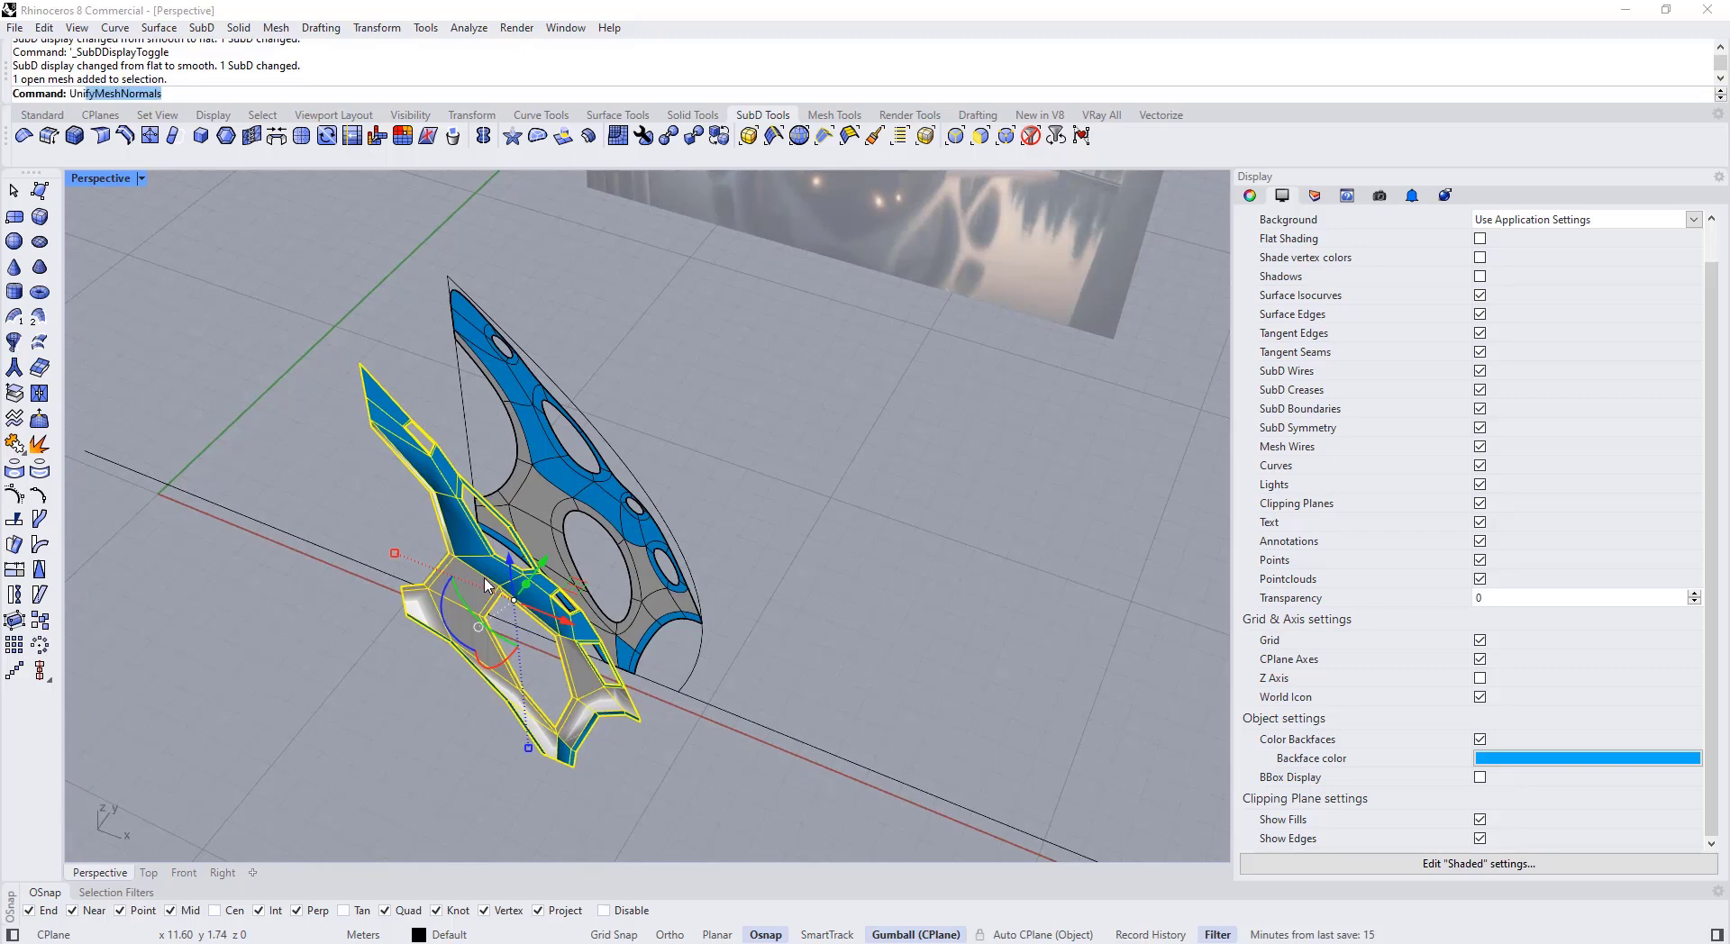
pyautogui.press('Return')
pyautogui.press('Escape')
pyautogui.moveTo(478, 626)
pyautogui.mouseDown(button='right')
pyautogui.moveTo(532, 600)
pyautogui.moveTo(450, 540)
pyautogui.moveTo(252, 595)
pyautogui.moveTo(456, 590)
pyautogui.moveTo(487, 605)
pyautogui.mouseUp(button='right')
pyautogui.click(447, 536)
pyautogui.scroll(5, 443, 532)
pyautogui.scroll(-3, 448, 541)
pyautogui.press('Escape')
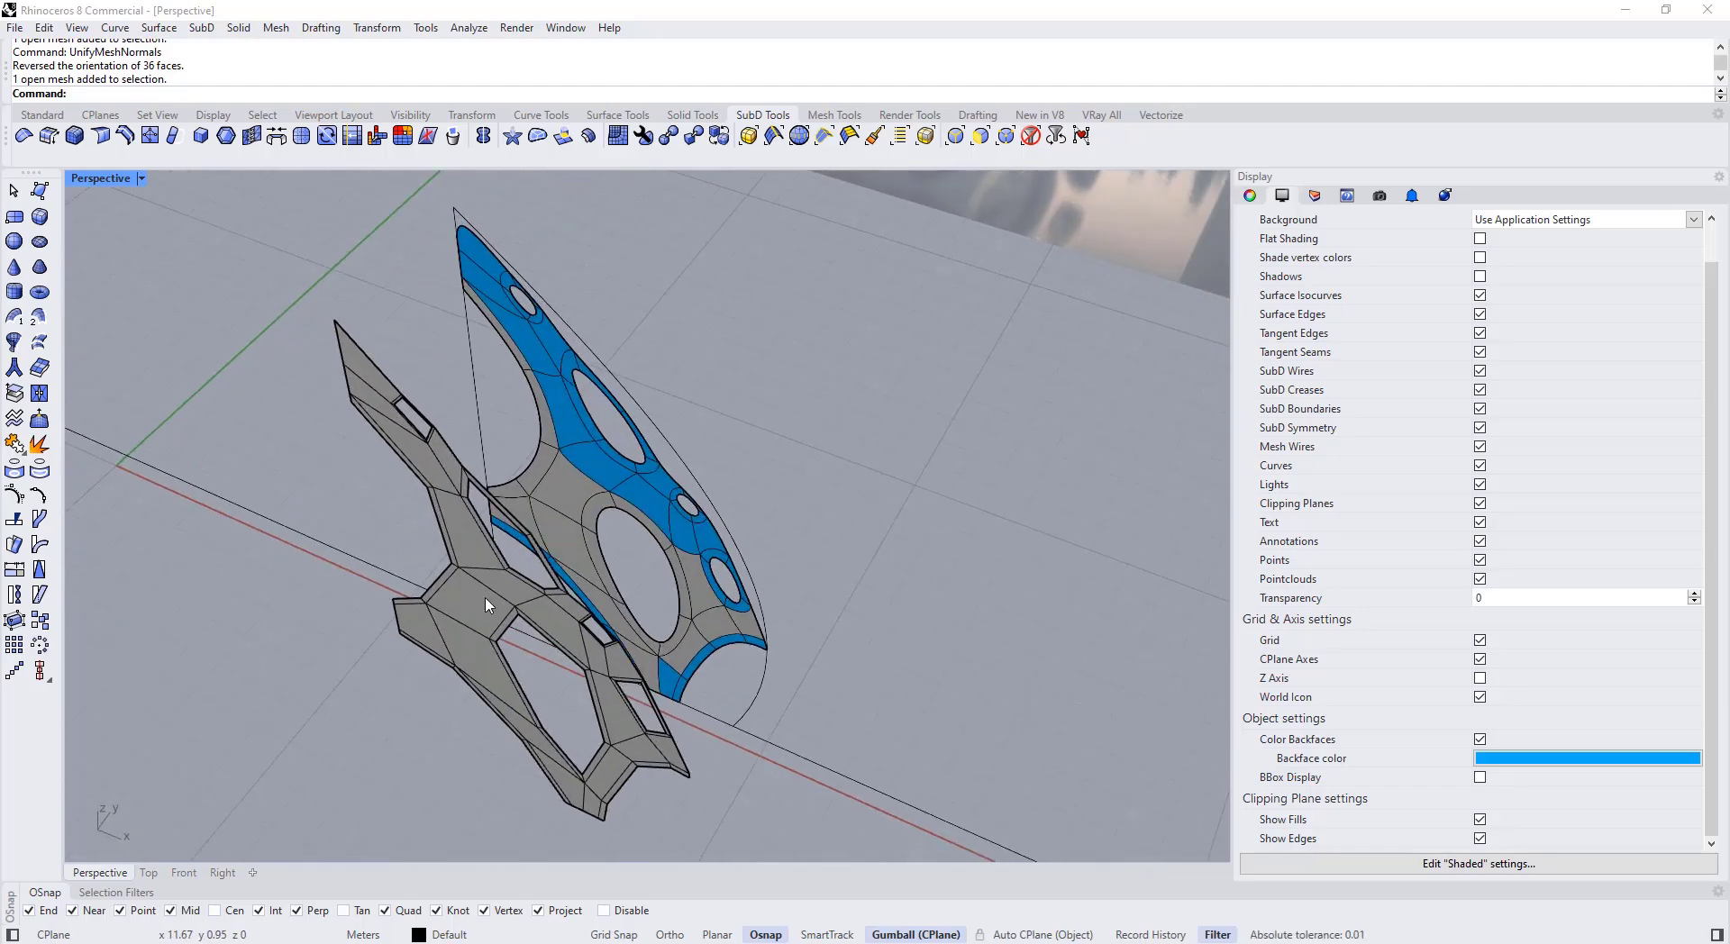
# Step: Convert the unified mesh to a SubD using control points, with MeshCreases=Yes, MeshCorners=Yes and DeleteInput=No
pyautogui.moveTo(485, 572); pyautogui.dragTo(361, 608, button='right')
pyautogui.scroll(-4, 414, 602)
pyautogui.click(361, 607)
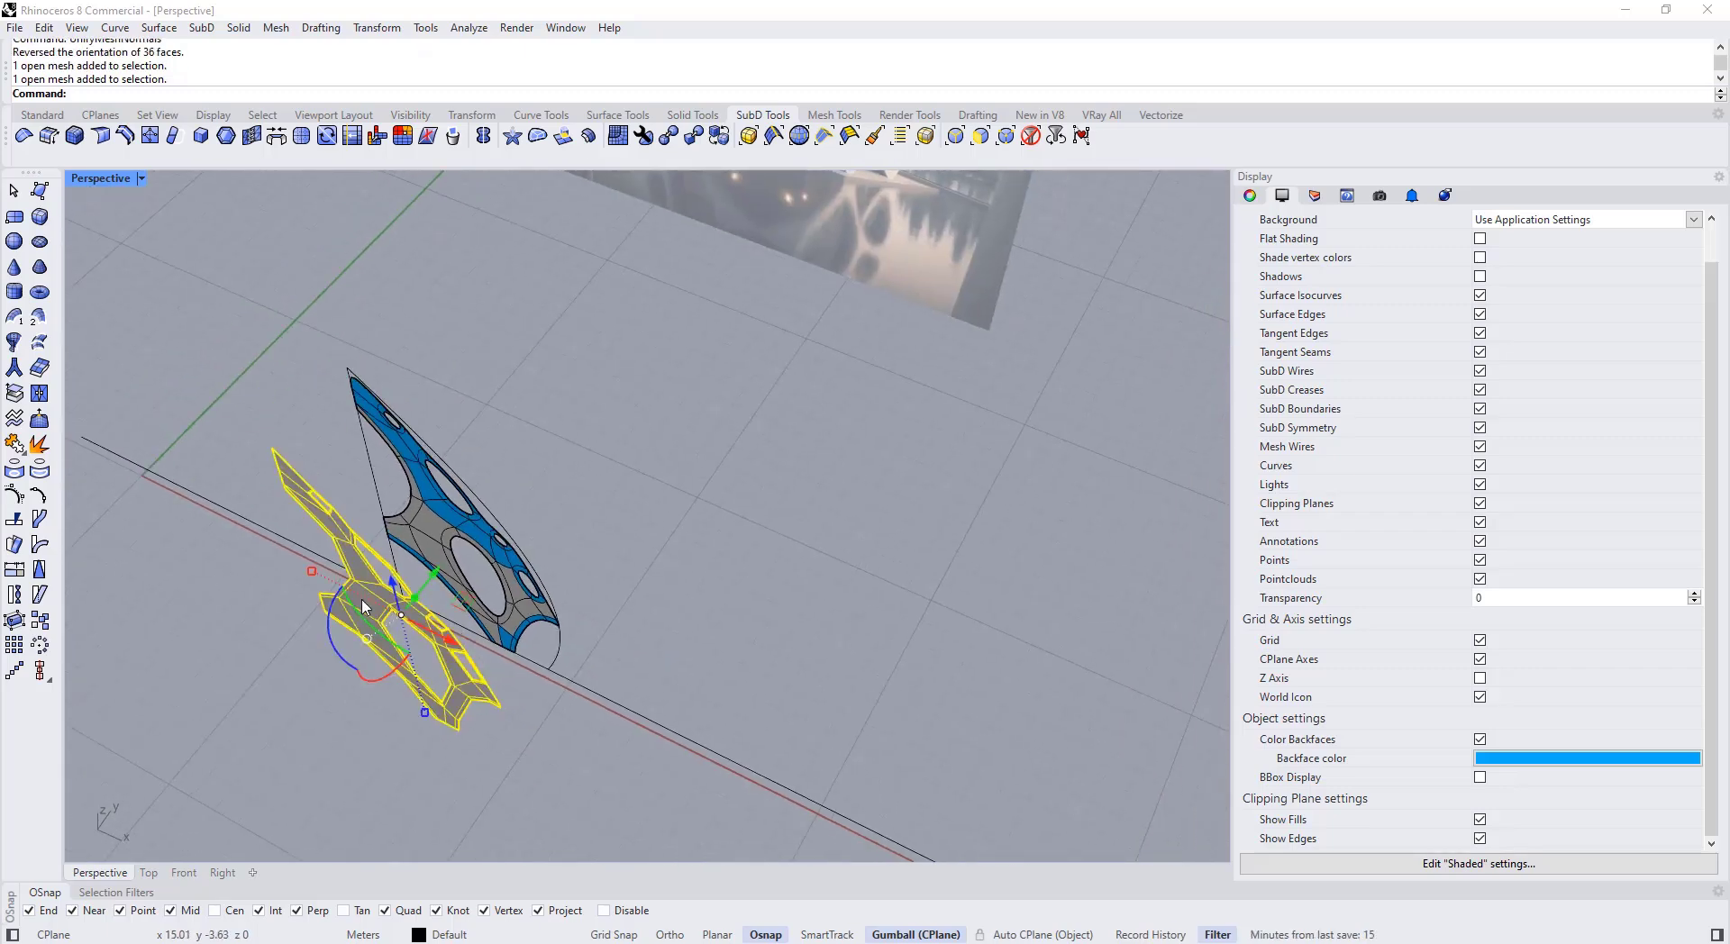
pyautogui.click(693, 137)
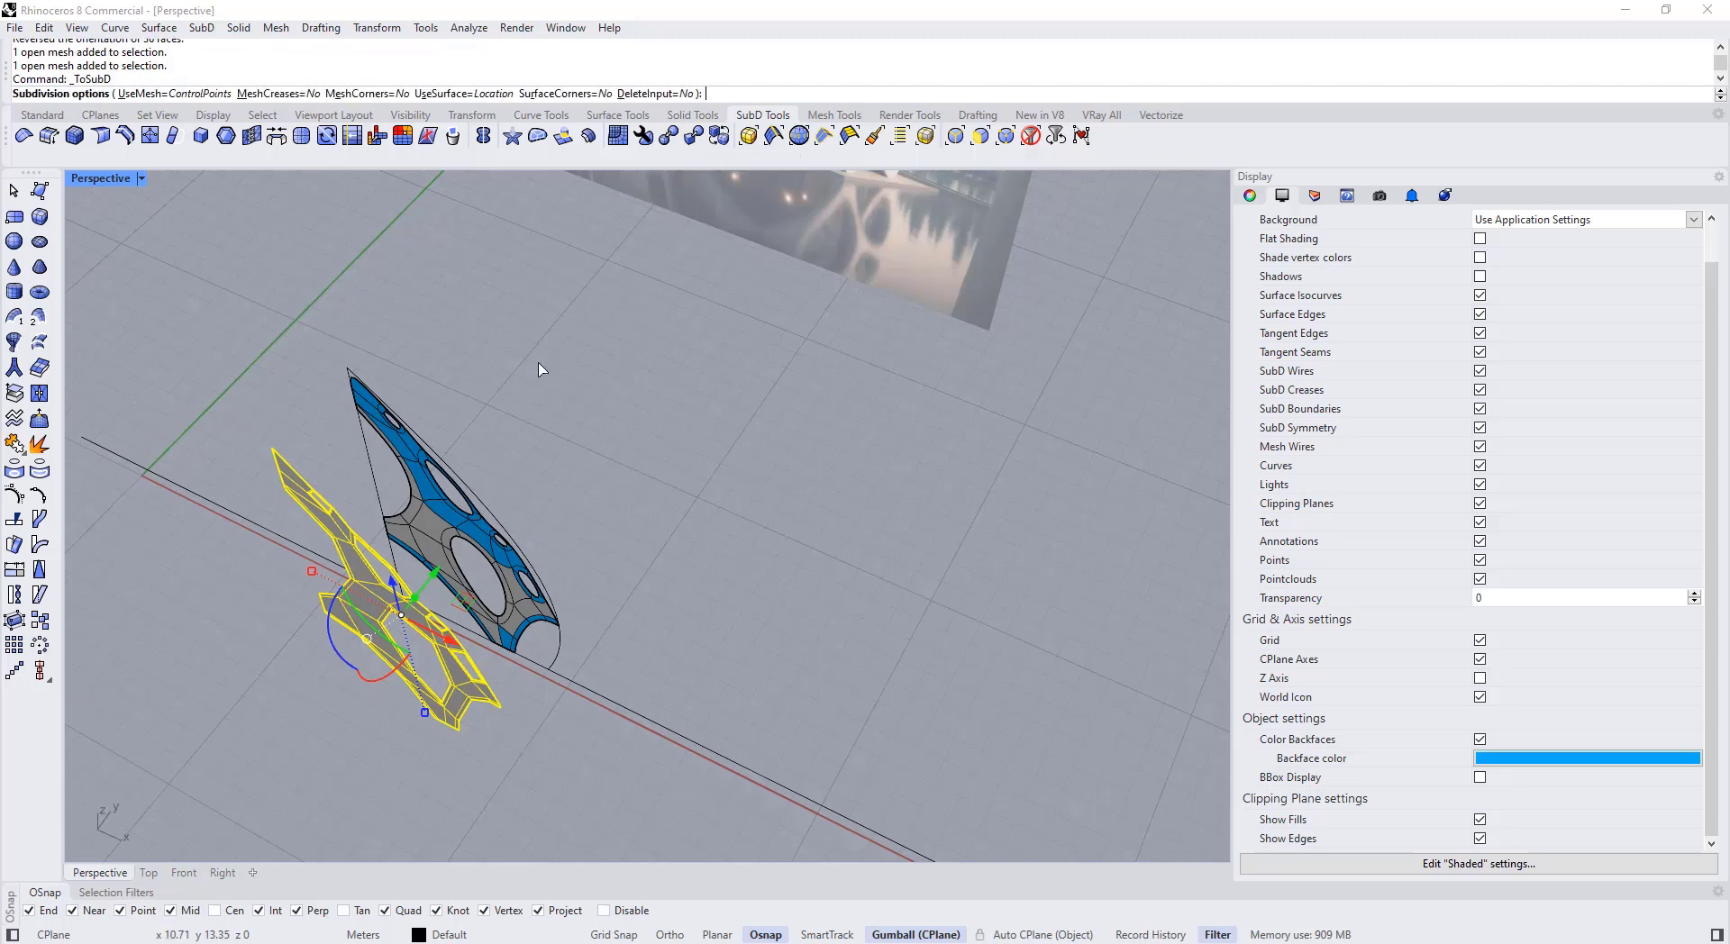
pyautogui.click(261, 93)
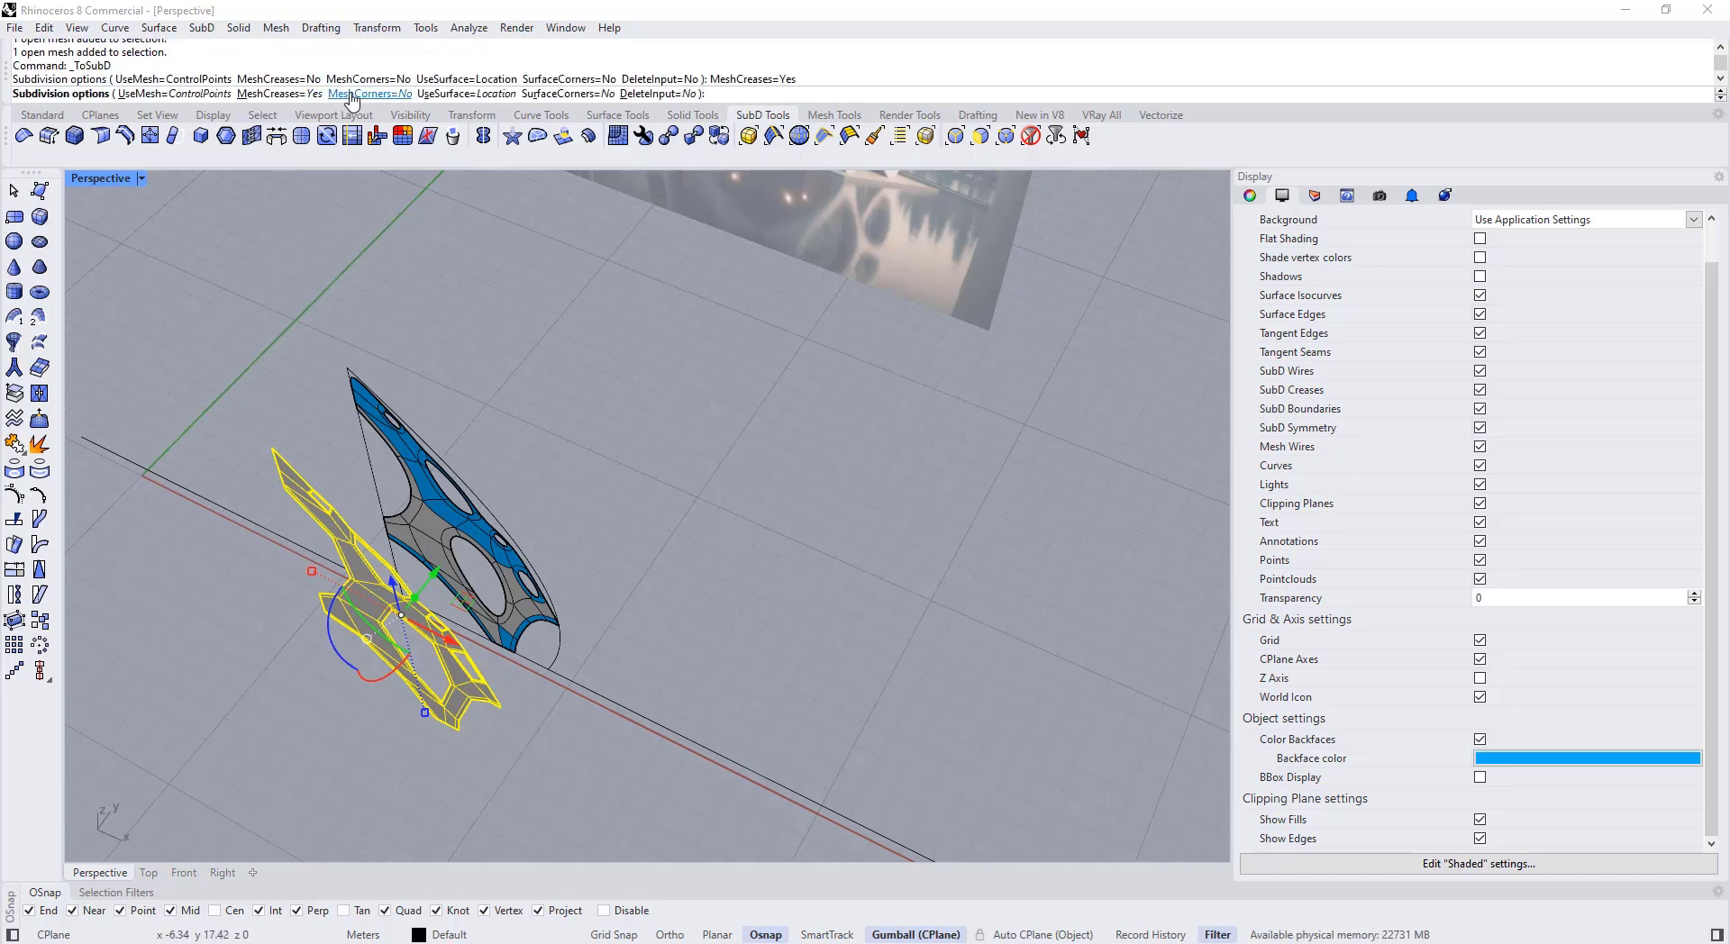
pyautogui.click(348, 93)
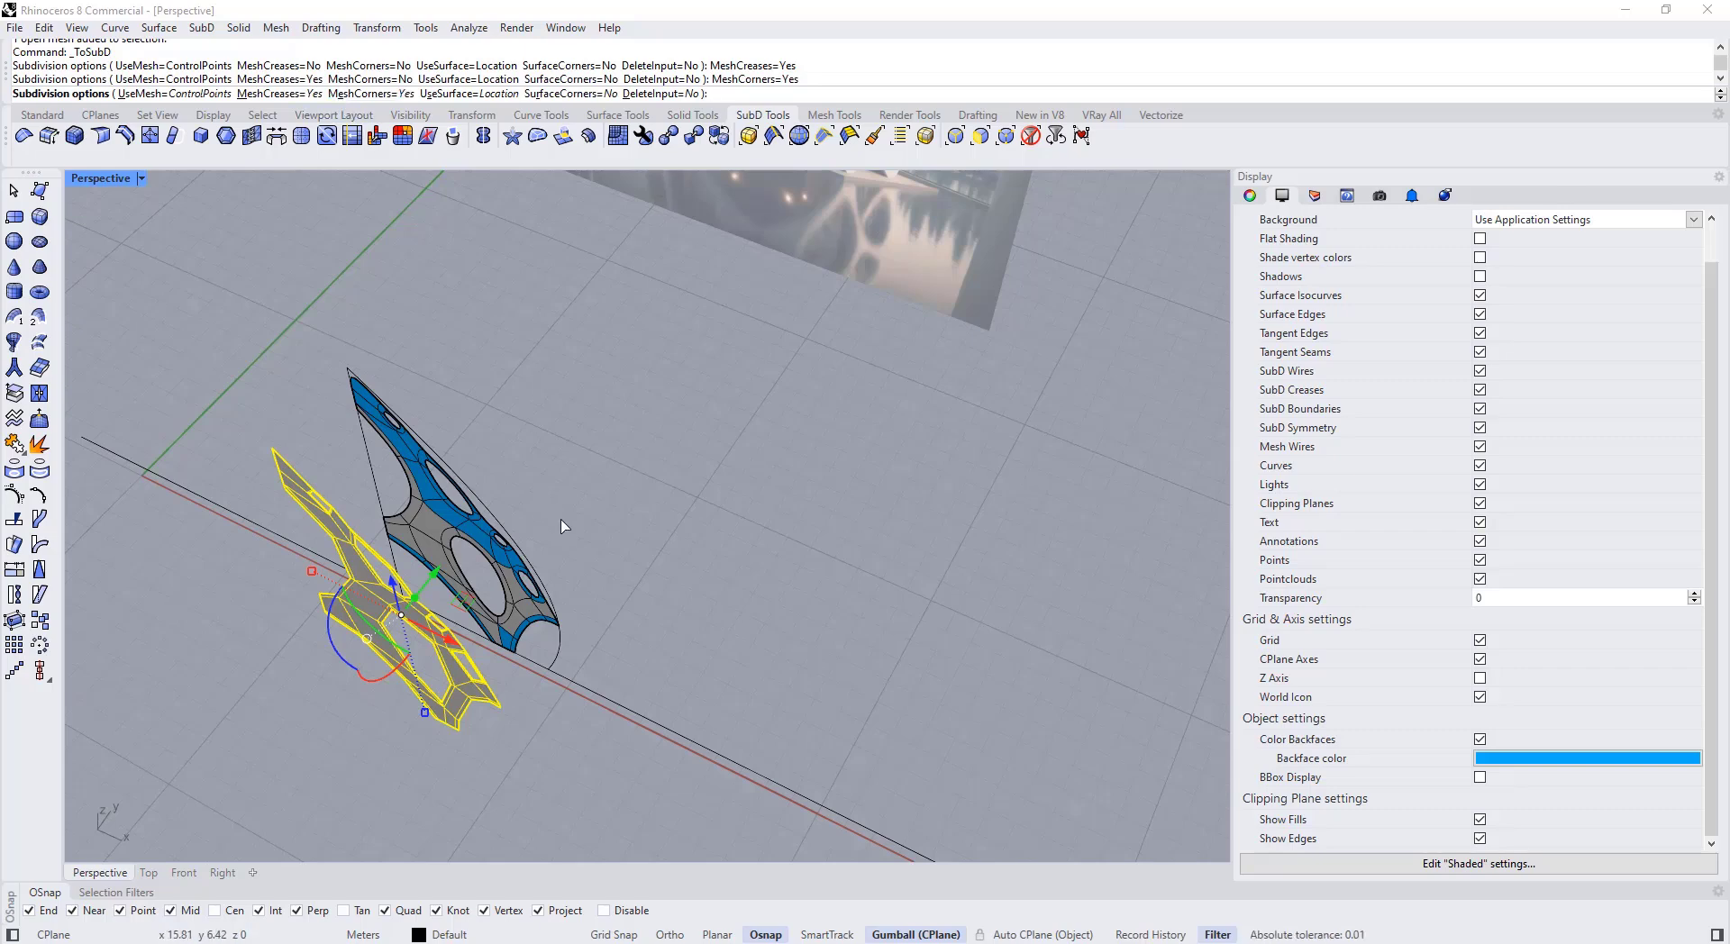
pyautogui.press('Return')
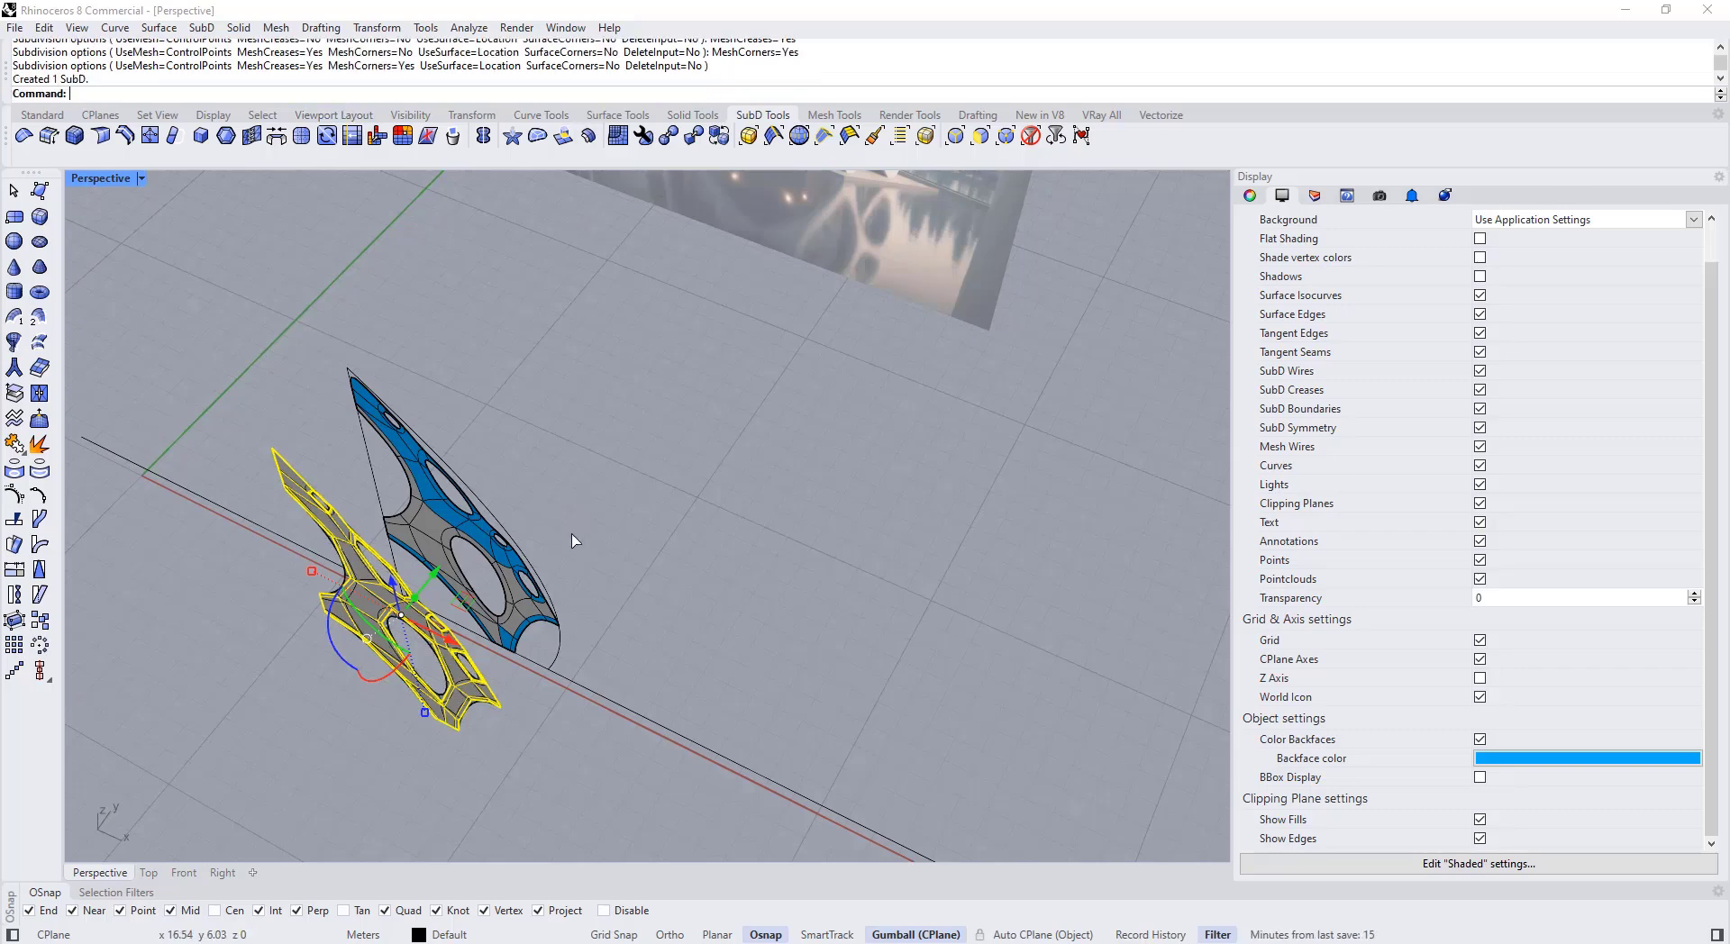
# Step: Move the new SubD out in front of the control mesh so the two stand apart
pyautogui.scroll(5, 397, 626)
pyautogui.click(424, 622)
pyautogui.moveTo(480, 540); pyautogui.dragTo(388, 641)
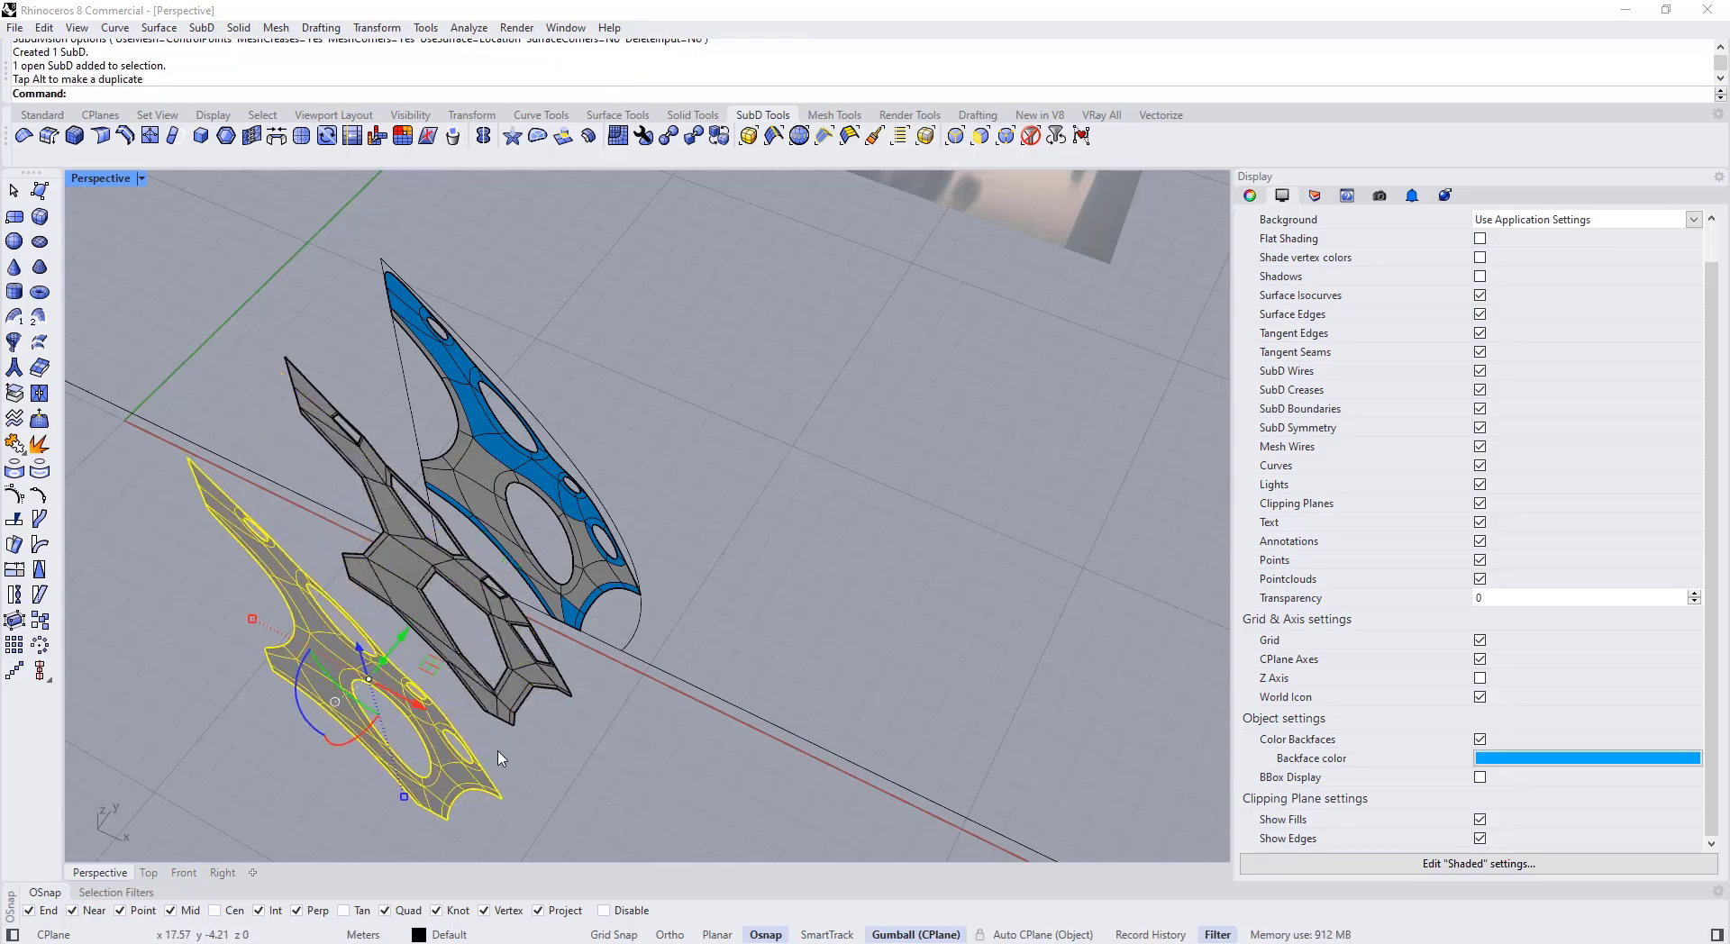
pyautogui.click(499, 754)
# Step: Compare the junction shading of the new SubD with the original facade SubD close up
pyautogui.moveTo(499, 754); pyautogui.dragTo(583, 653, button='right')
pyautogui.scroll(10, 583, 652)
pyautogui.scroll(5, 367, 683)
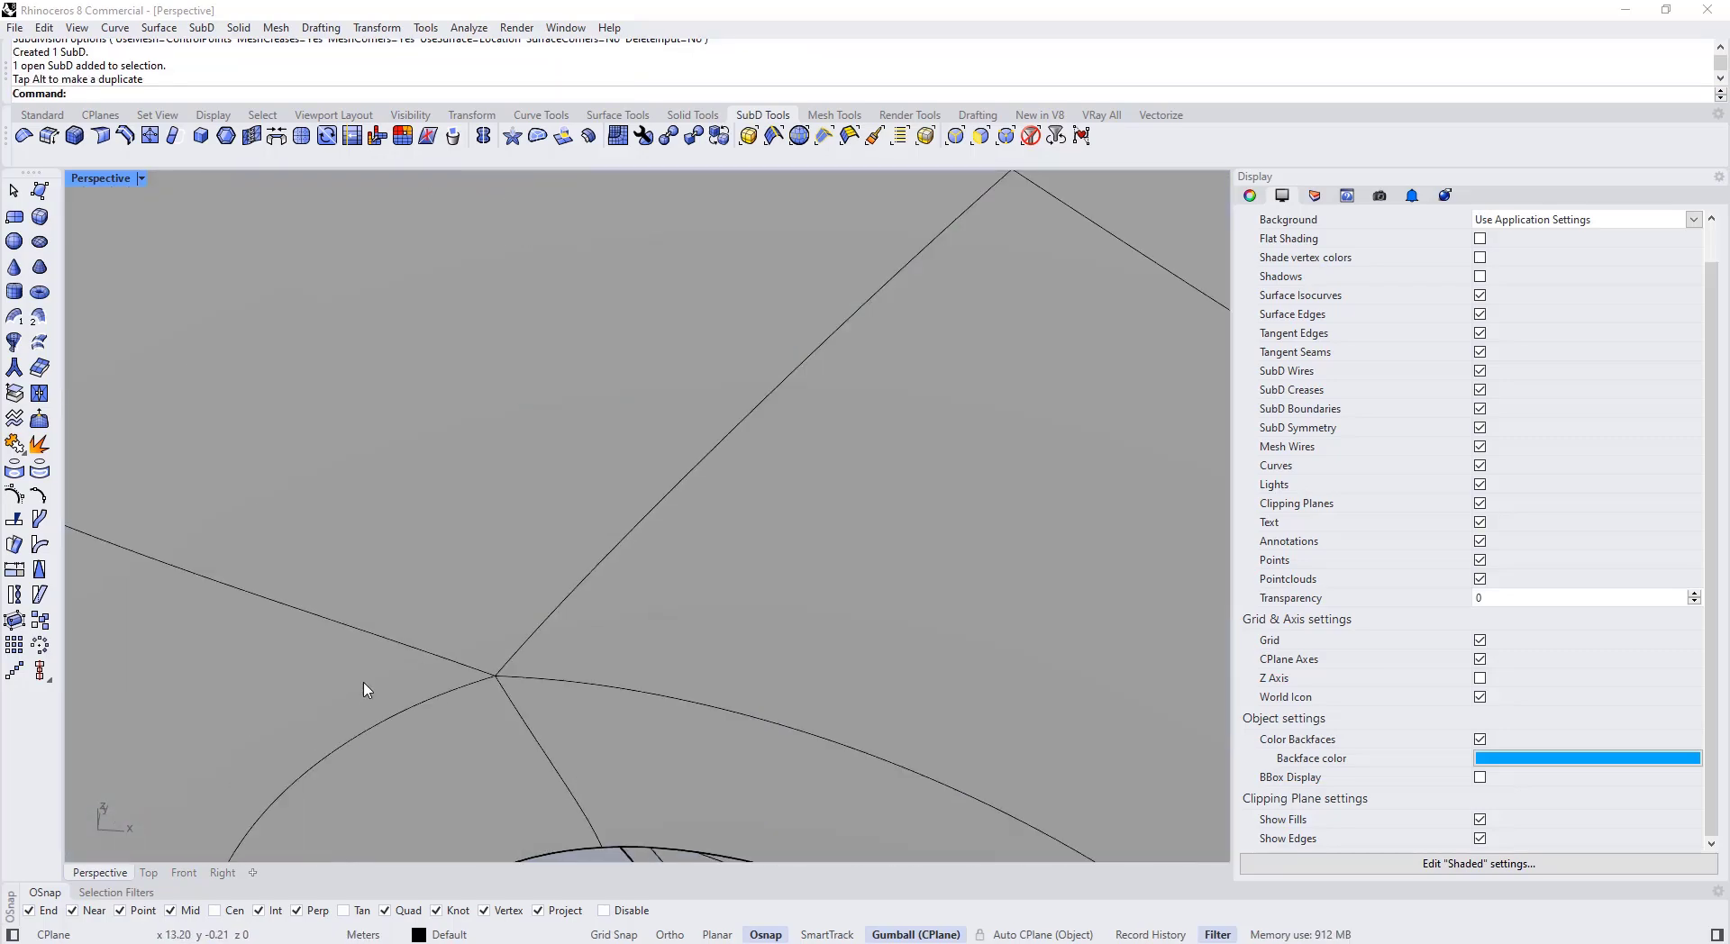
pyautogui.scroll(-10, 538, 623)
pyautogui.moveTo(513, 641); pyautogui.dragTo(453, 633, button='right')
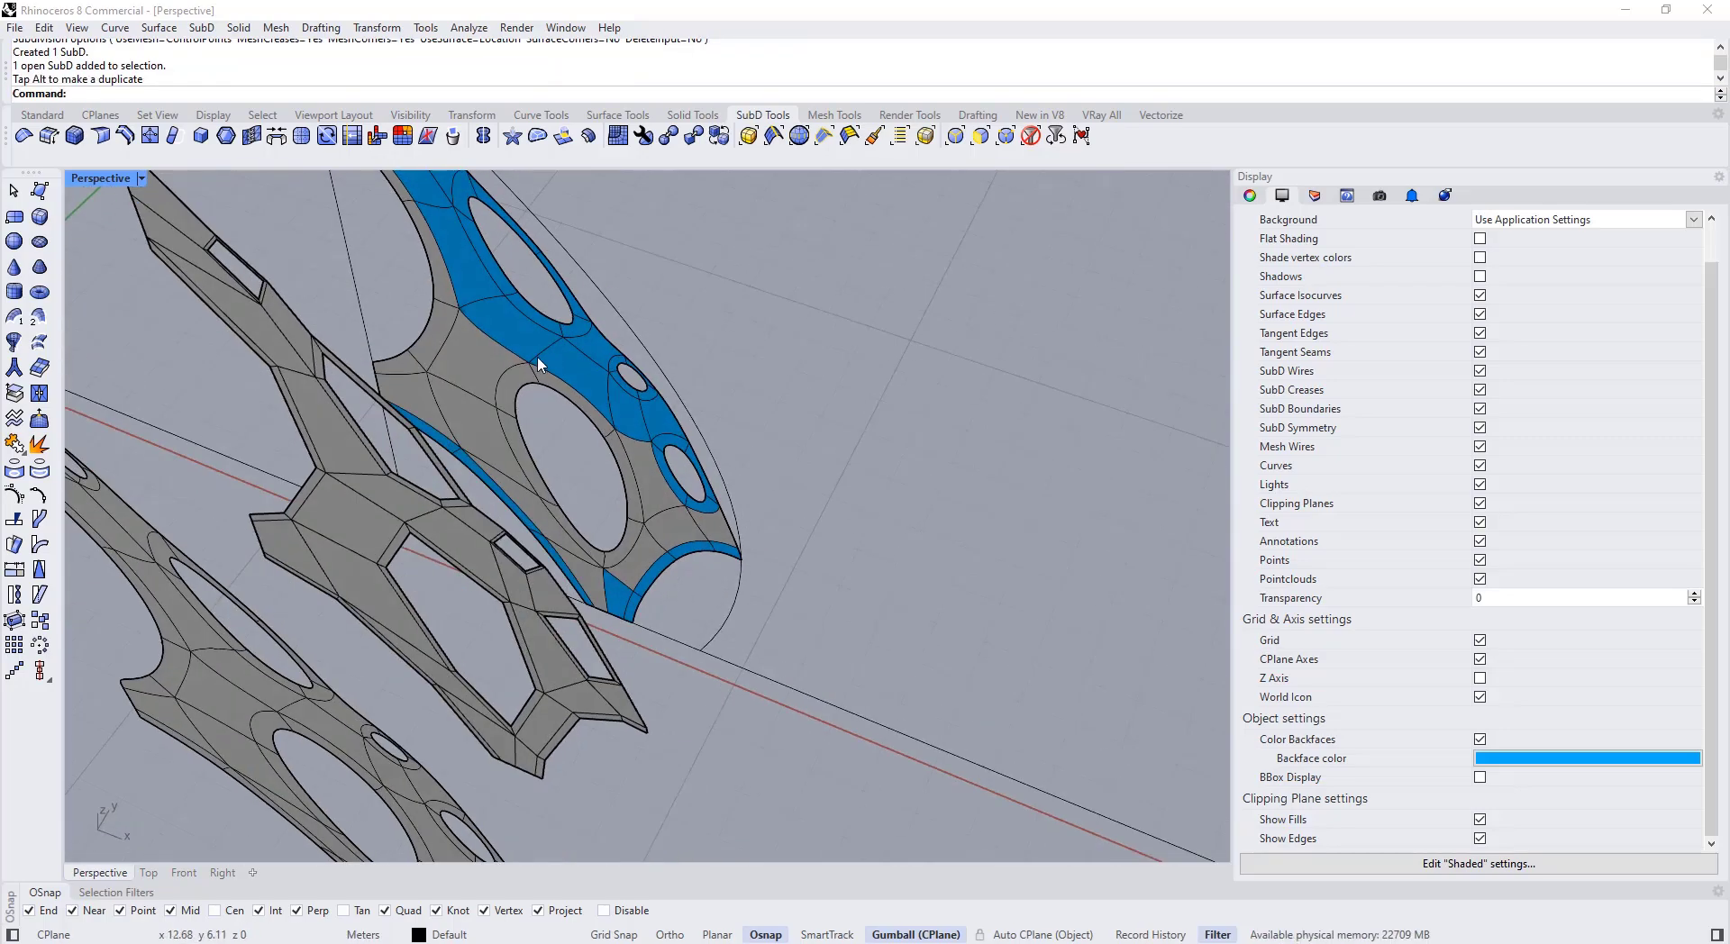
pyautogui.scroll(10, 561, 339)
pyautogui.scroll(-14, 561, 339)
pyautogui.scroll(3, 505, 428)
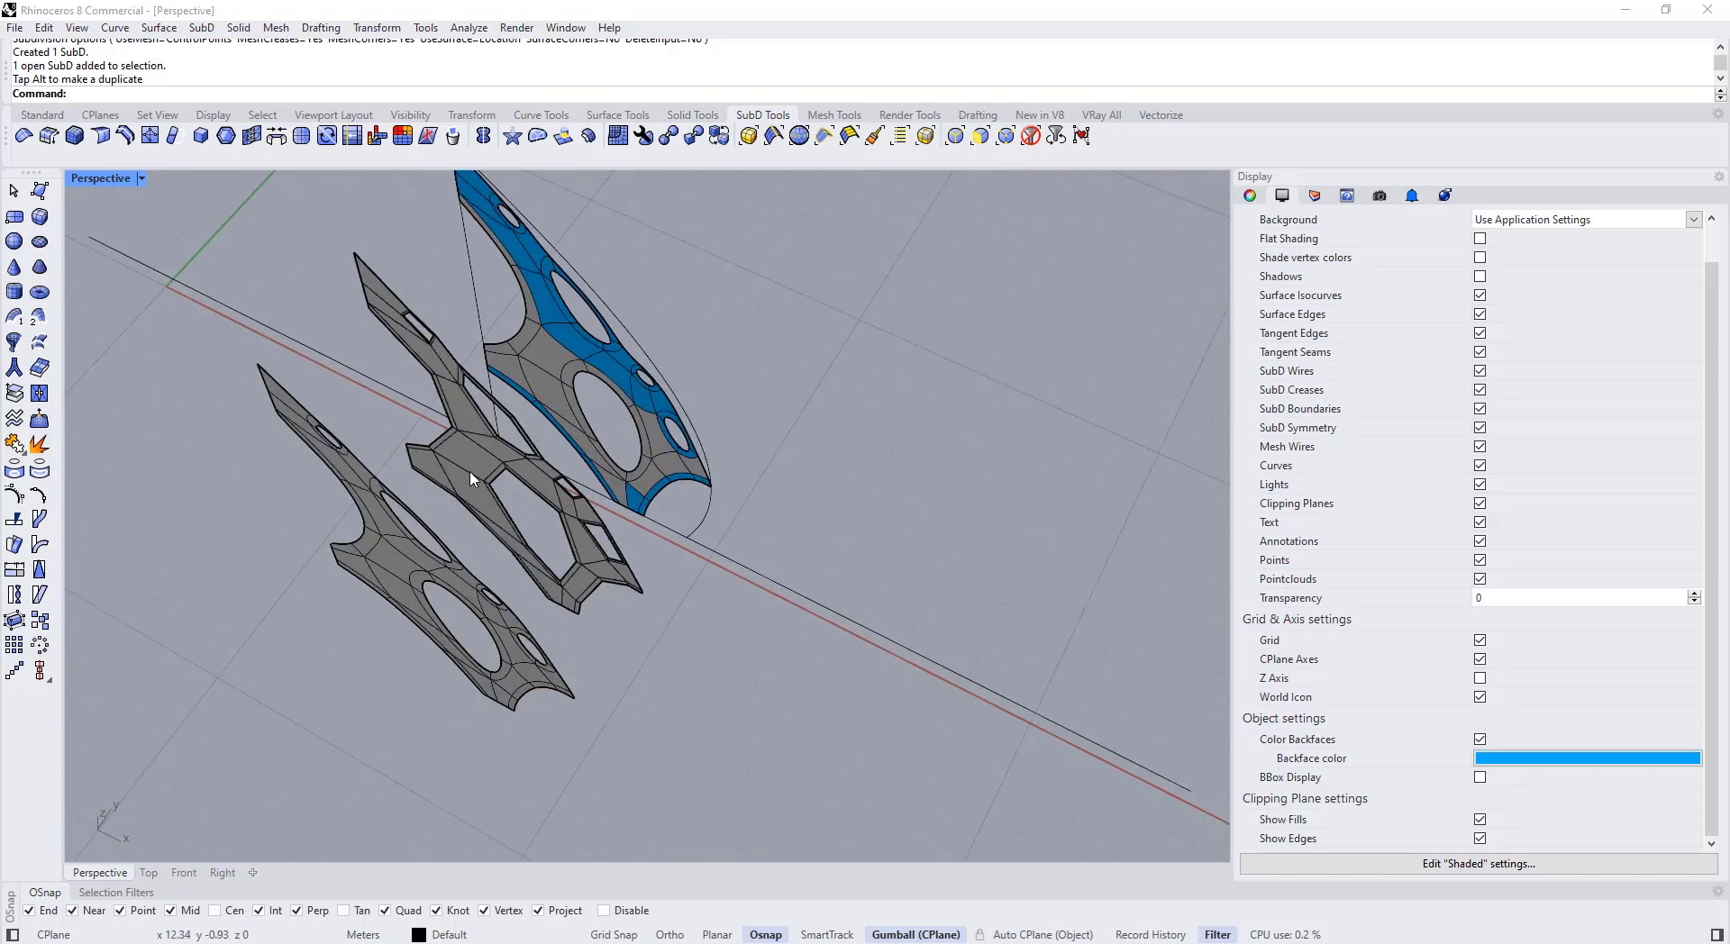
# Step: Delete the control mesh and the original facade SubD with mixed face directions
pyautogui.click(470, 478)
pyautogui.press('Delete')
pyautogui.click(518, 401)
pyautogui.press('Delete')
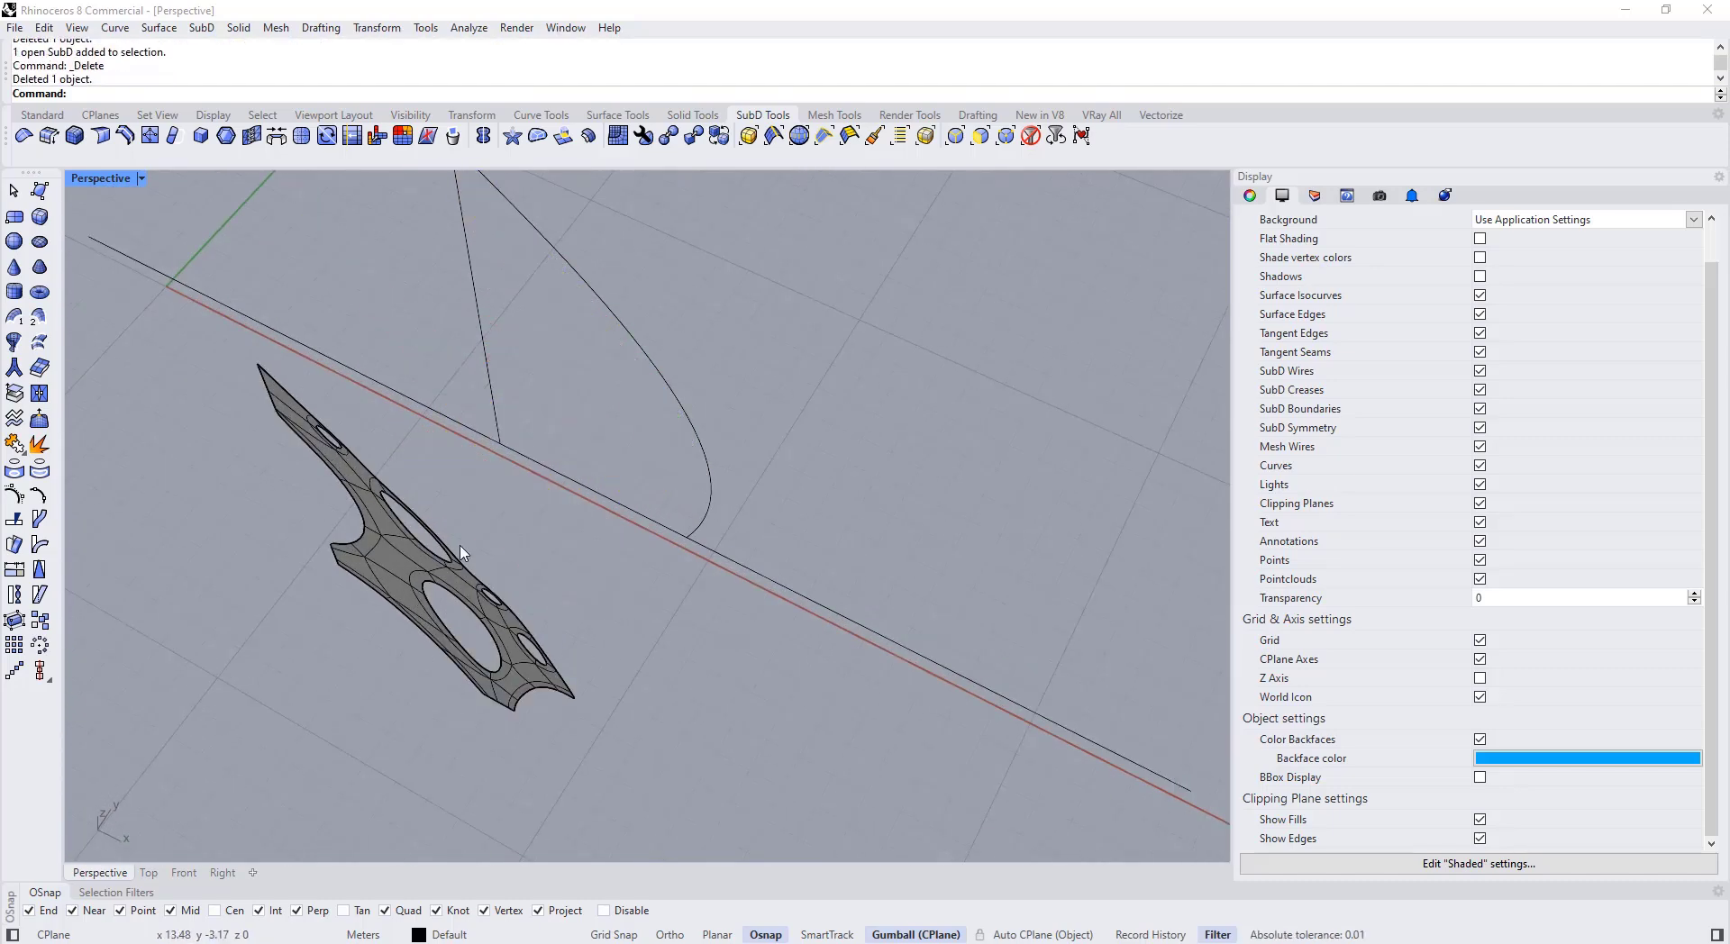
# Step: Move the new SubD back into the facade outline from its lower corner, with Ortho on and Project snapping off
pyautogui.click(461, 553)
pyautogui.click(43, 115)
pyautogui.click(40, 494)
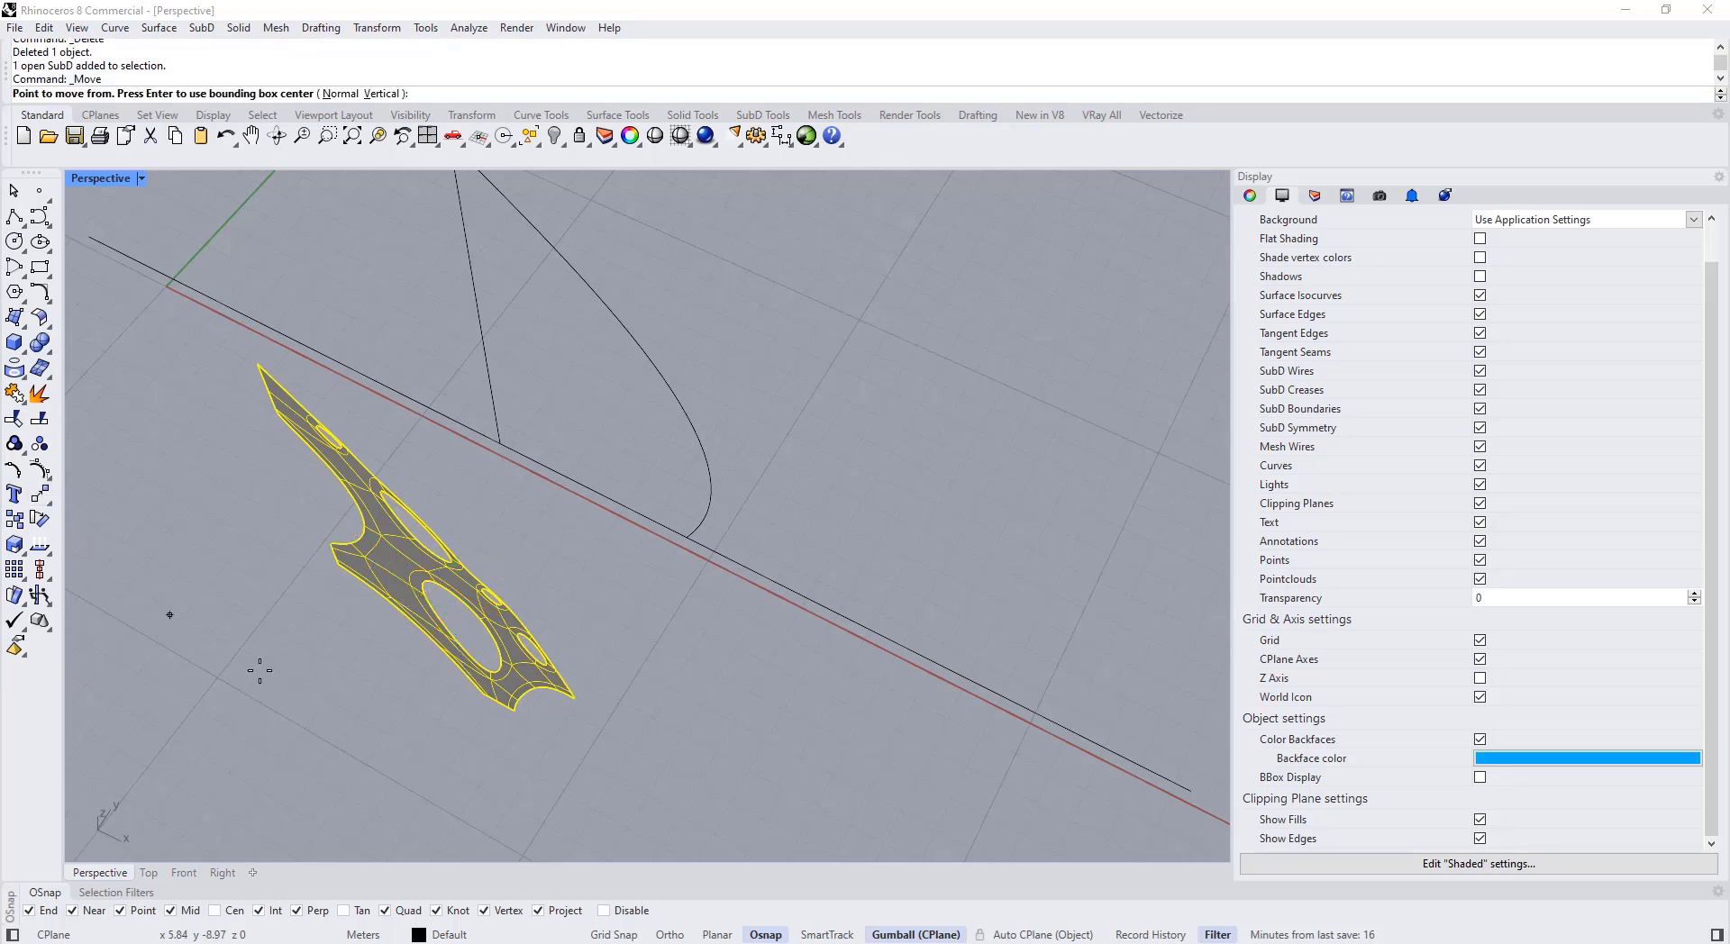
pyautogui.click(512, 724)
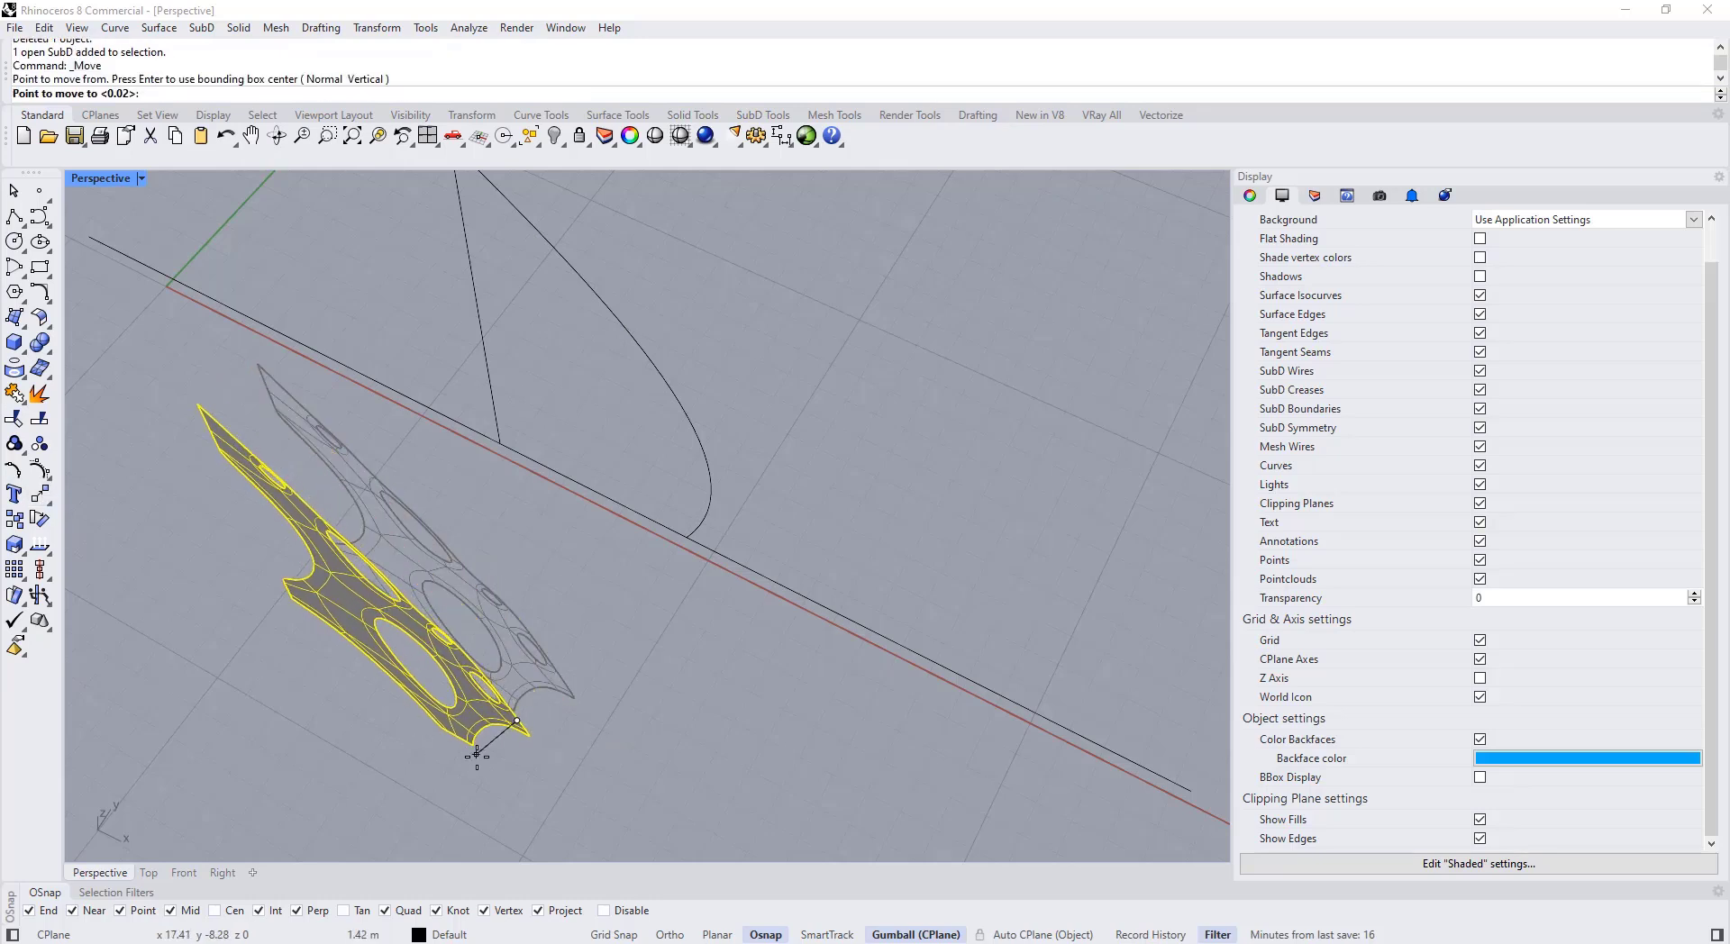
pyautogui.click(546, 915)
pyautogui.press('F8')
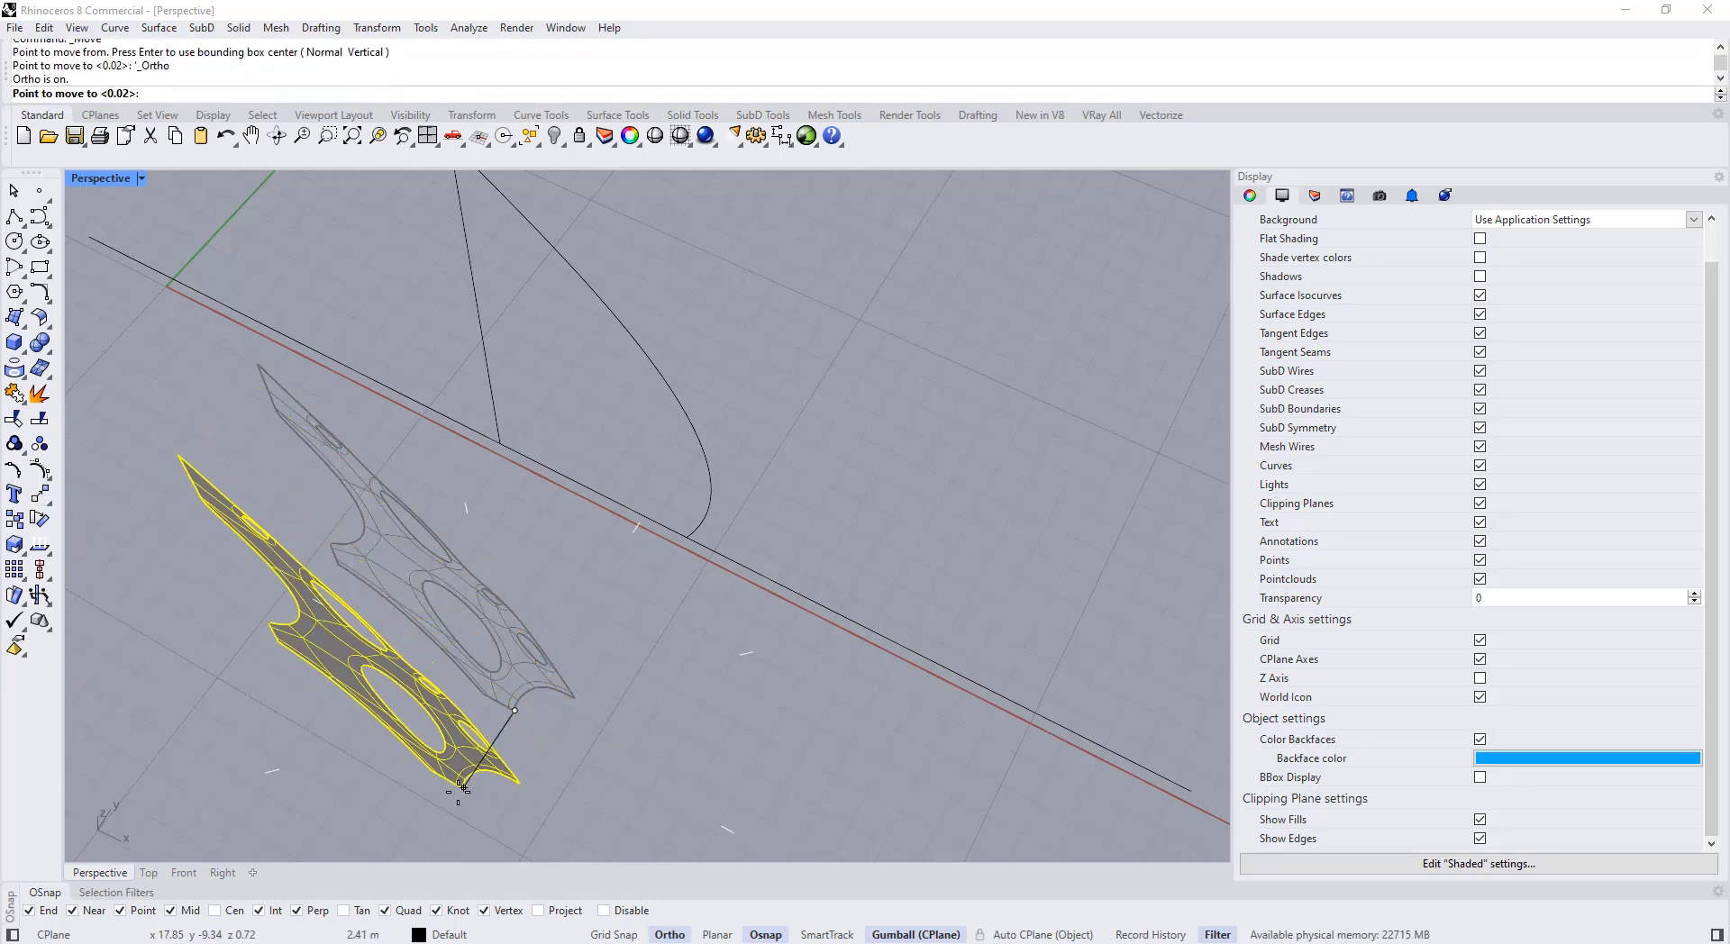
pyautogui.click(685, 558)
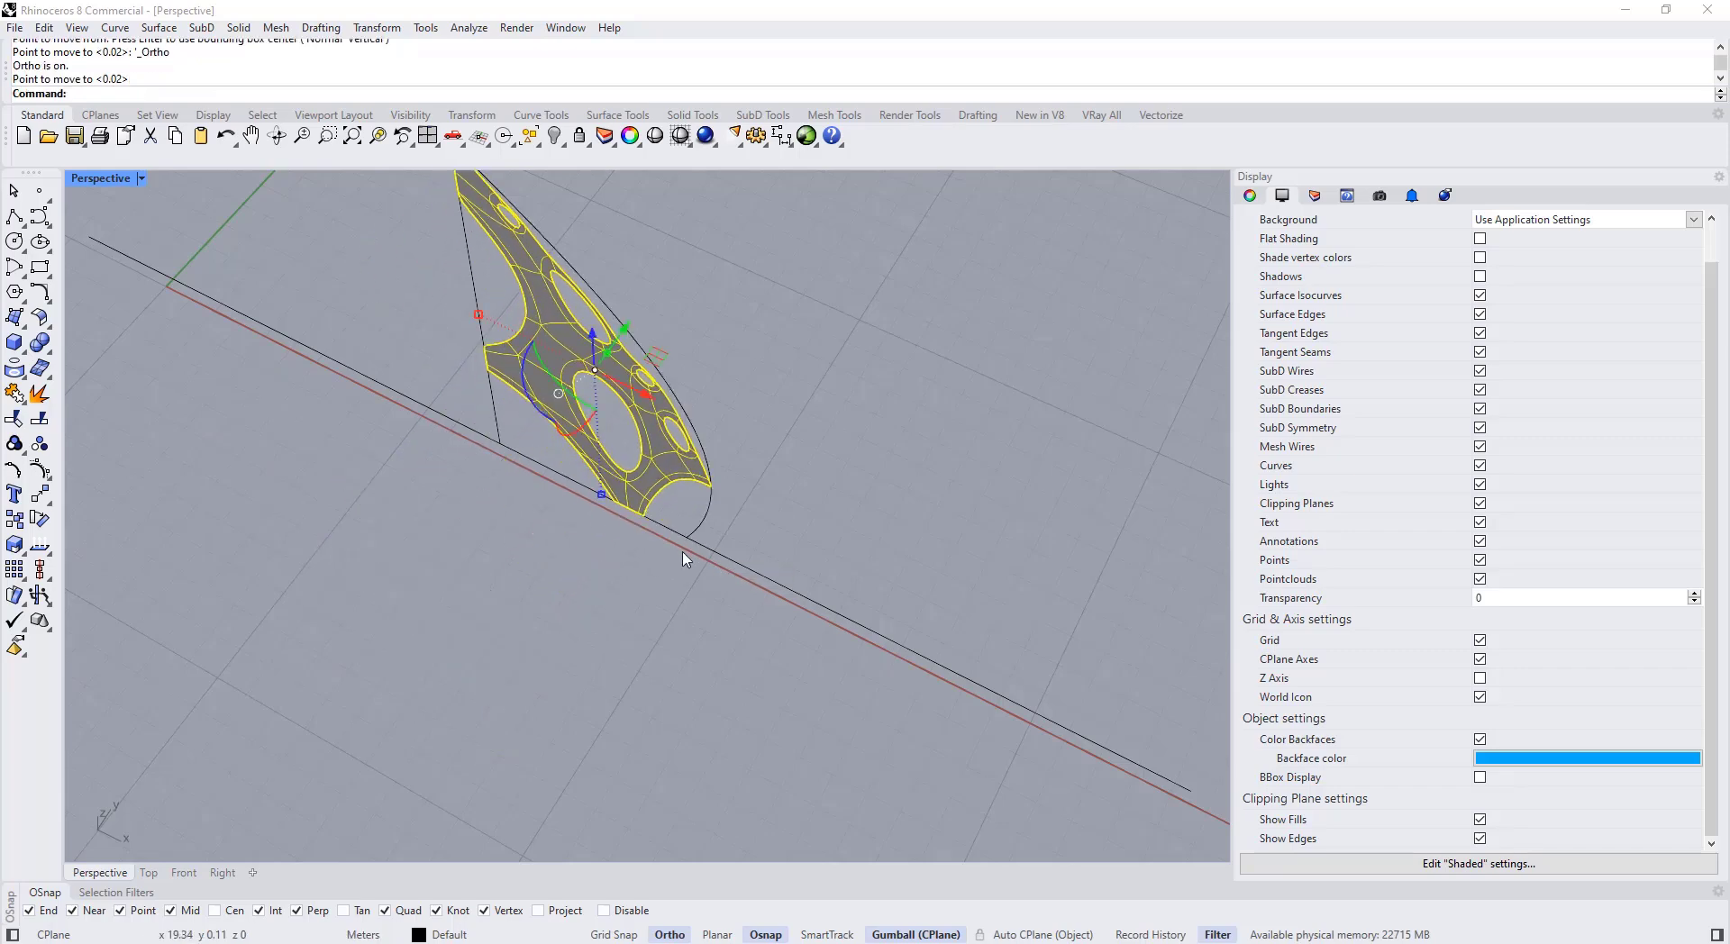
# Step: Inspect the SubD panel against the guide curves in perspective, comparing its flat and smooth display
pyautogui.moveTo(682, 553); pyautogui.dragTo(660, 540, button='right')
pyautogui.click(660, 541)
pyautogui.press('Escape')
pyautogui.scroll(5, 654, 538)
pyautogui.click(655, 538)
pyautogui.scroll(-5, 606, 616)
pyautogui.press('Escape')
pyautogui.moveTo(607, 616); pyautogui.dragTo(640, 551, button='right')
pyautogui.press('Tab')
pyautogui.press('Tab')
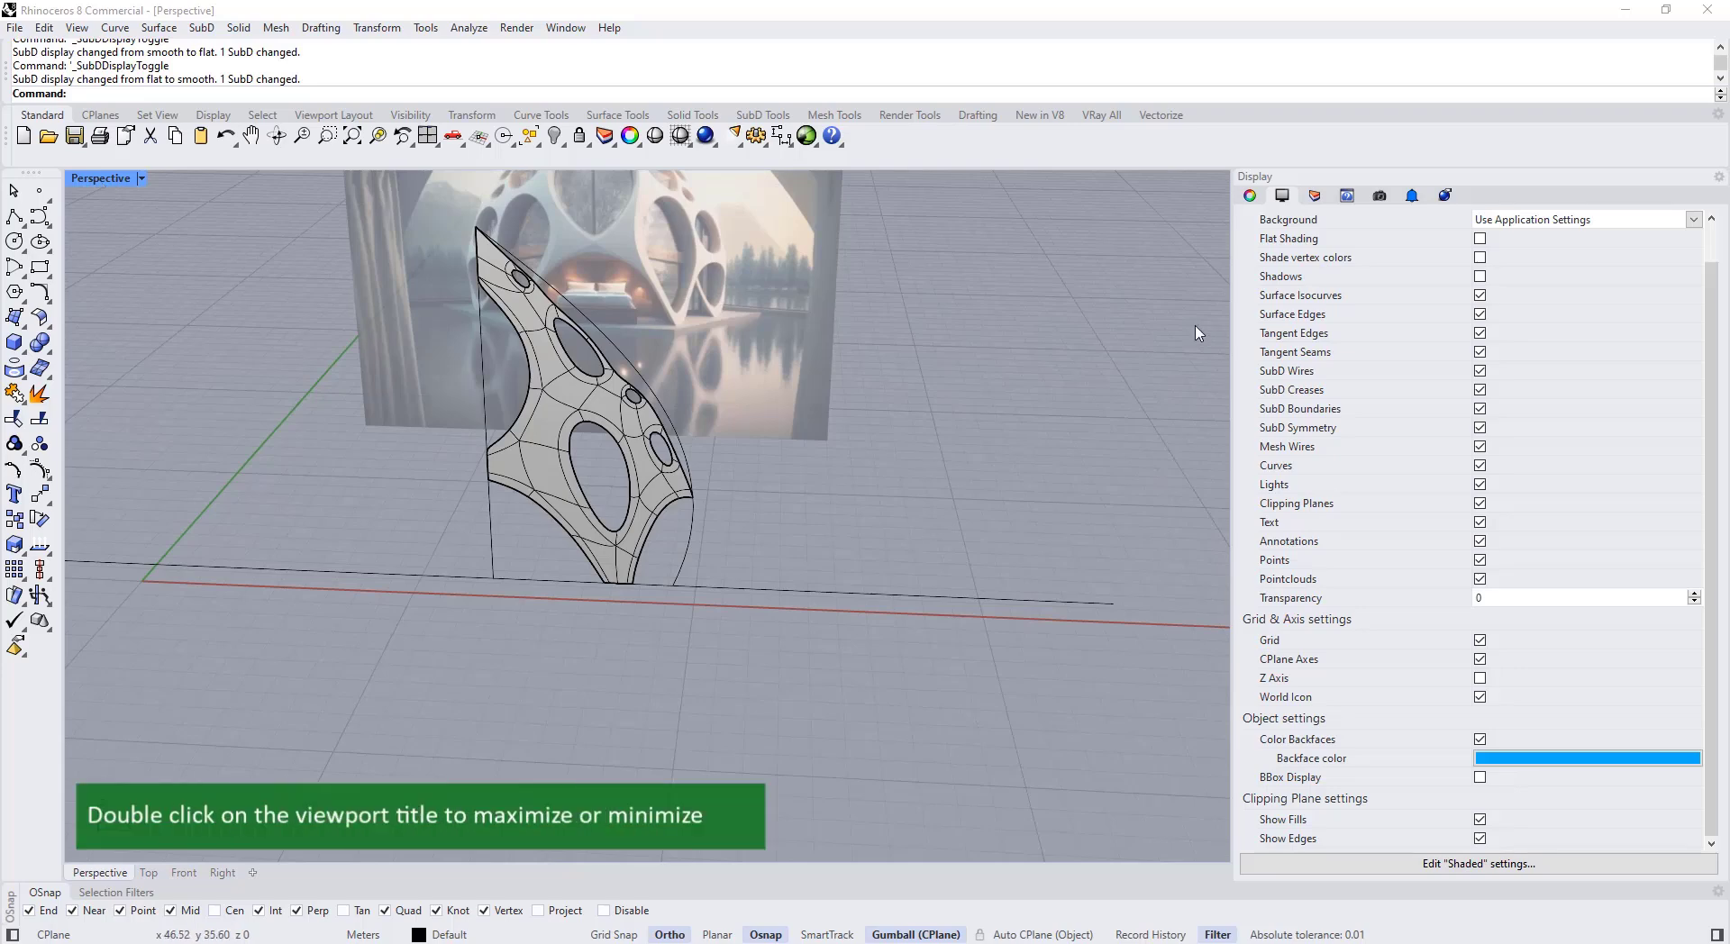
# Step: Maximize the Front viewport and set its display mode to Shaded
pyautogui.doubleClick(79, 179)
pyautogui.doubleClick(94, 533)
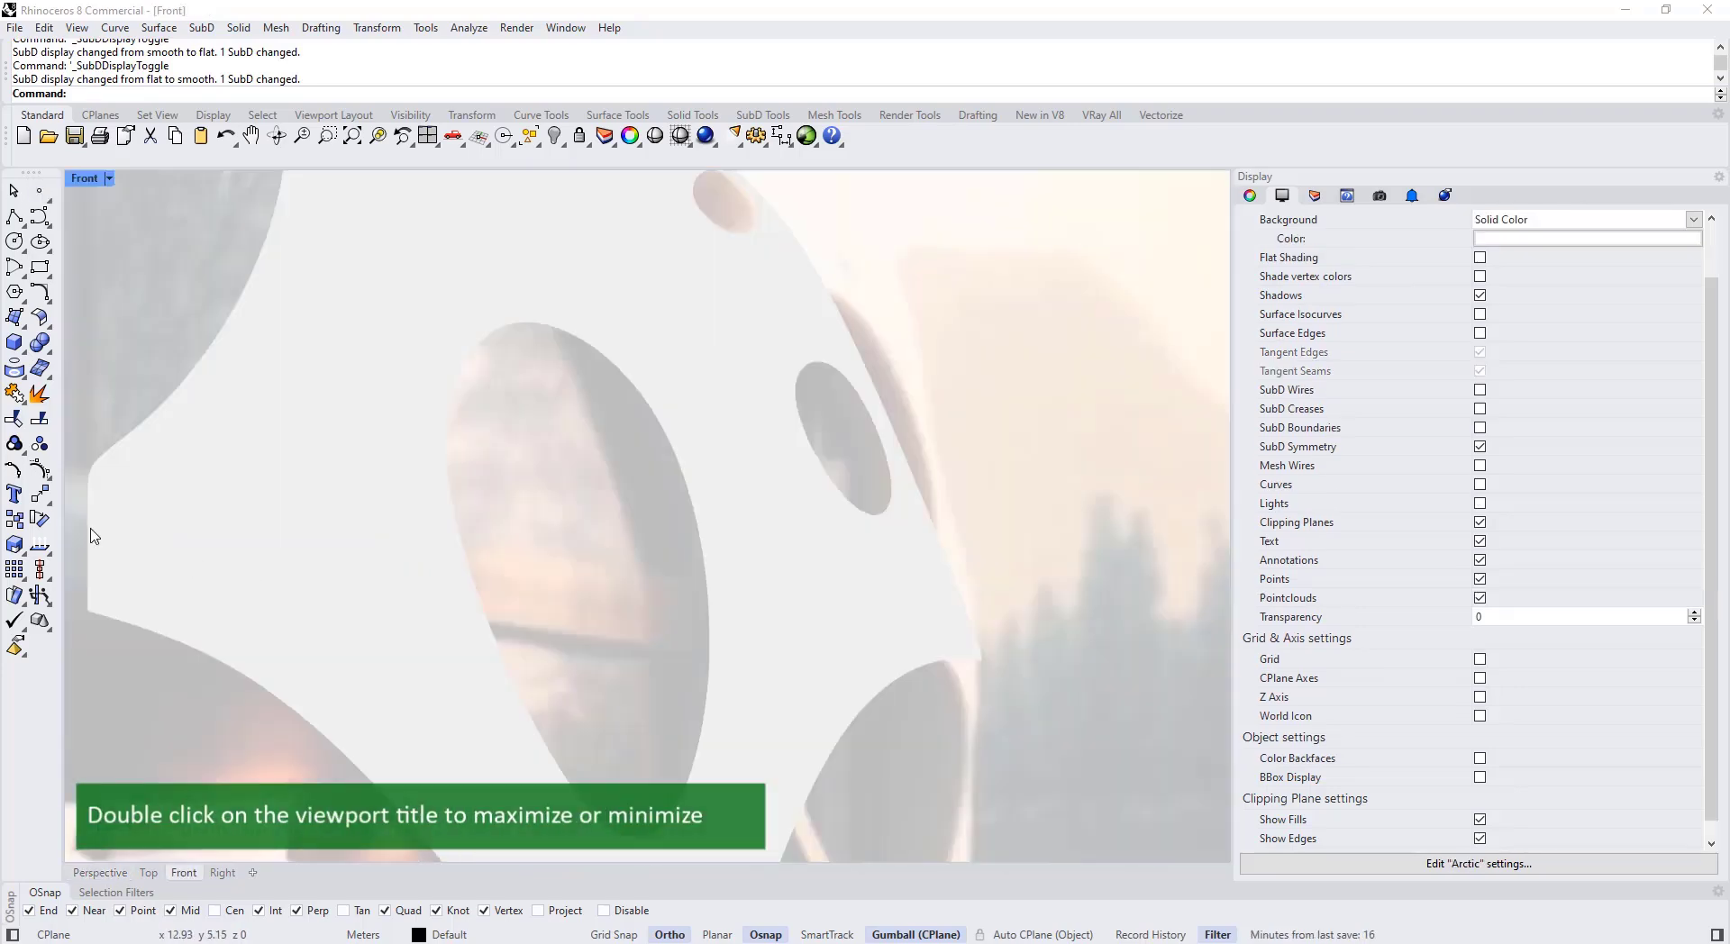
pyautogui.click(108, 177)
pyautogui.click(158, 209)
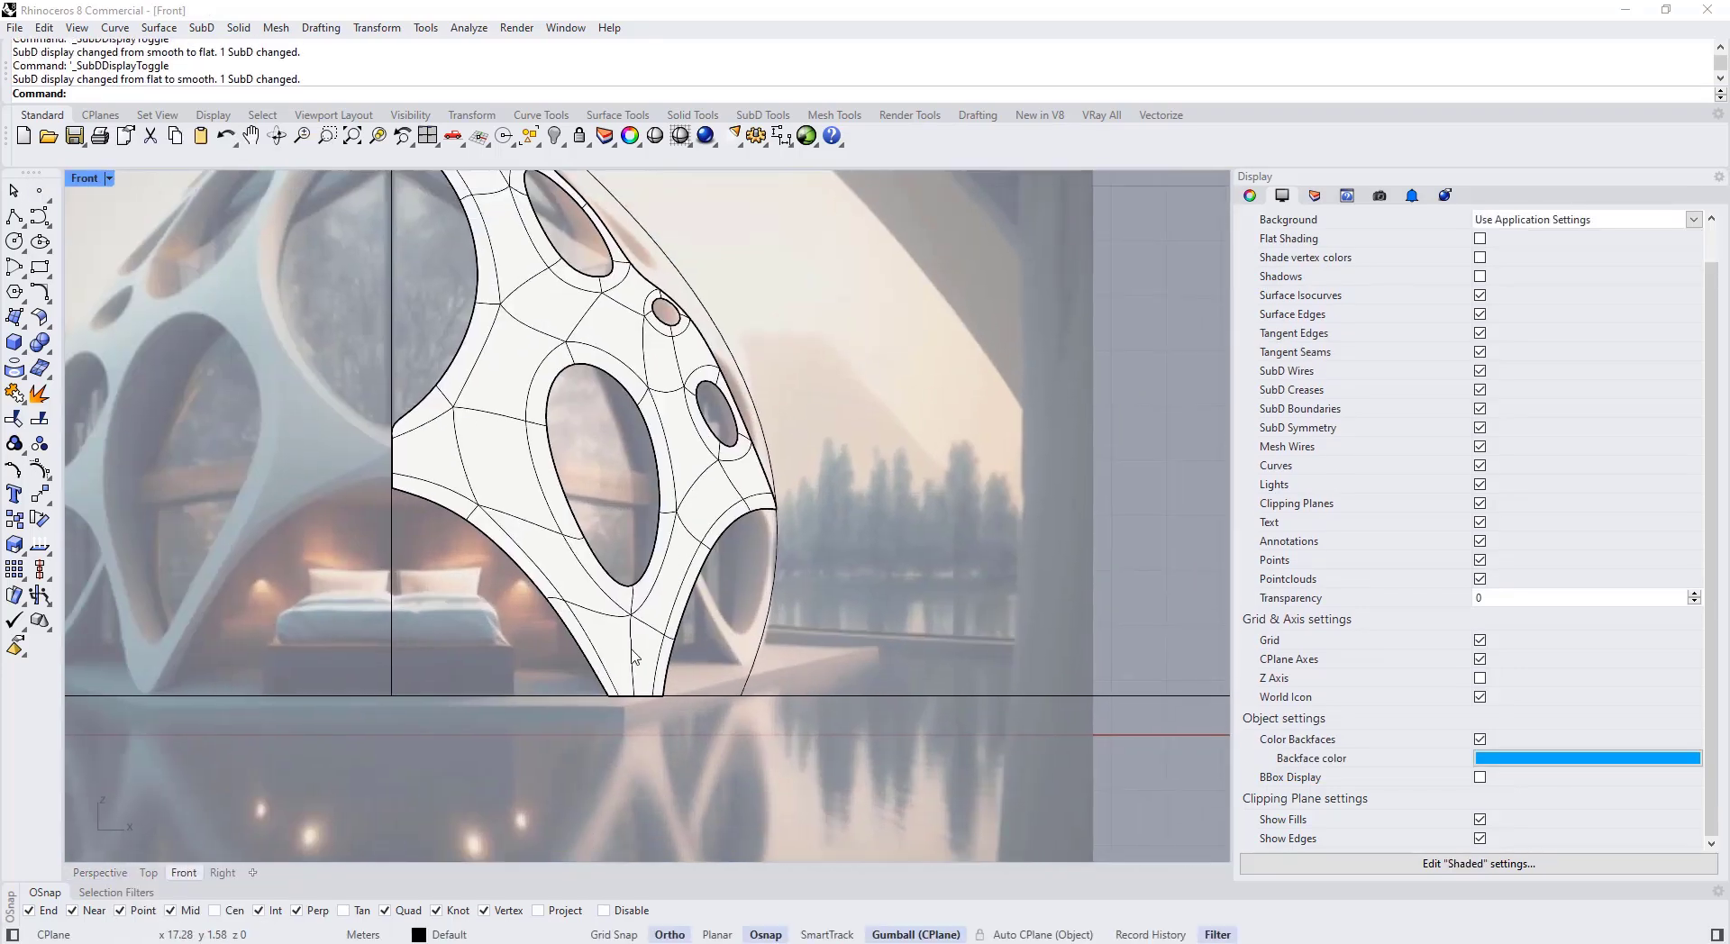
pyautogui.moveTo(645, 618); pyautogui.dragTo(598, 664, button='right')
pyautogui.scroll(-2, 487, 644)
pyautogui.scroll(4, 501, 583)
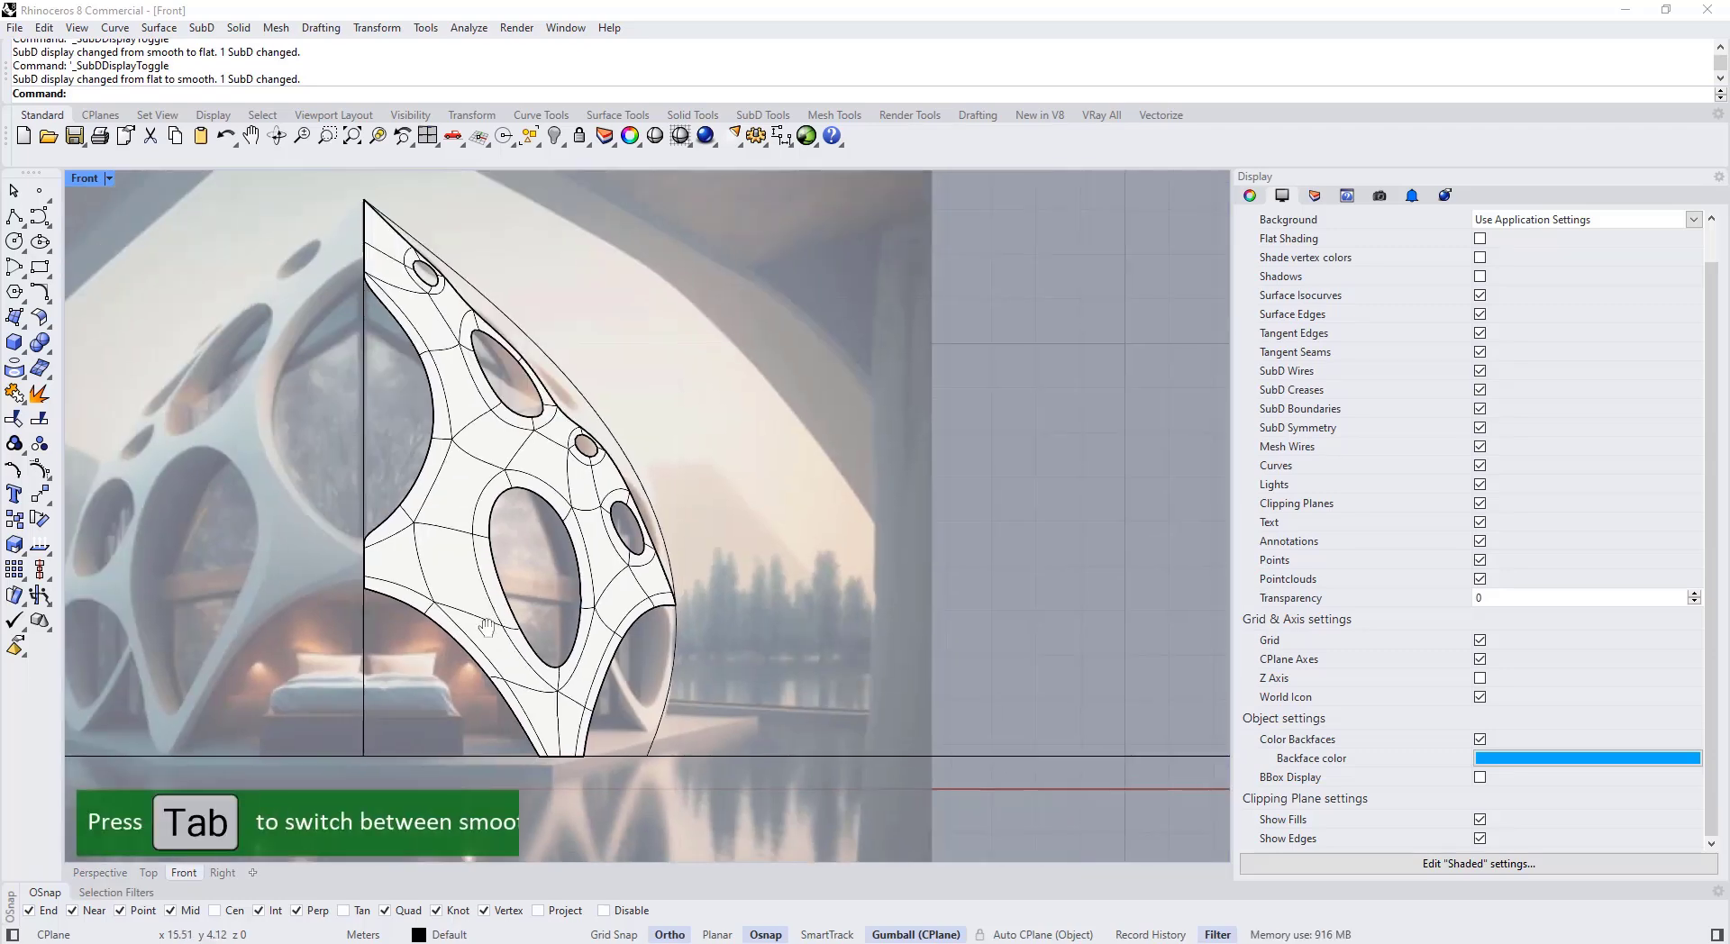
# Step: Select the SubD panel and switch it from smooth to flat display
pyautogui.click(455, 475)
pyautogui.press('Tab')
pyautogui.click(434, 440)
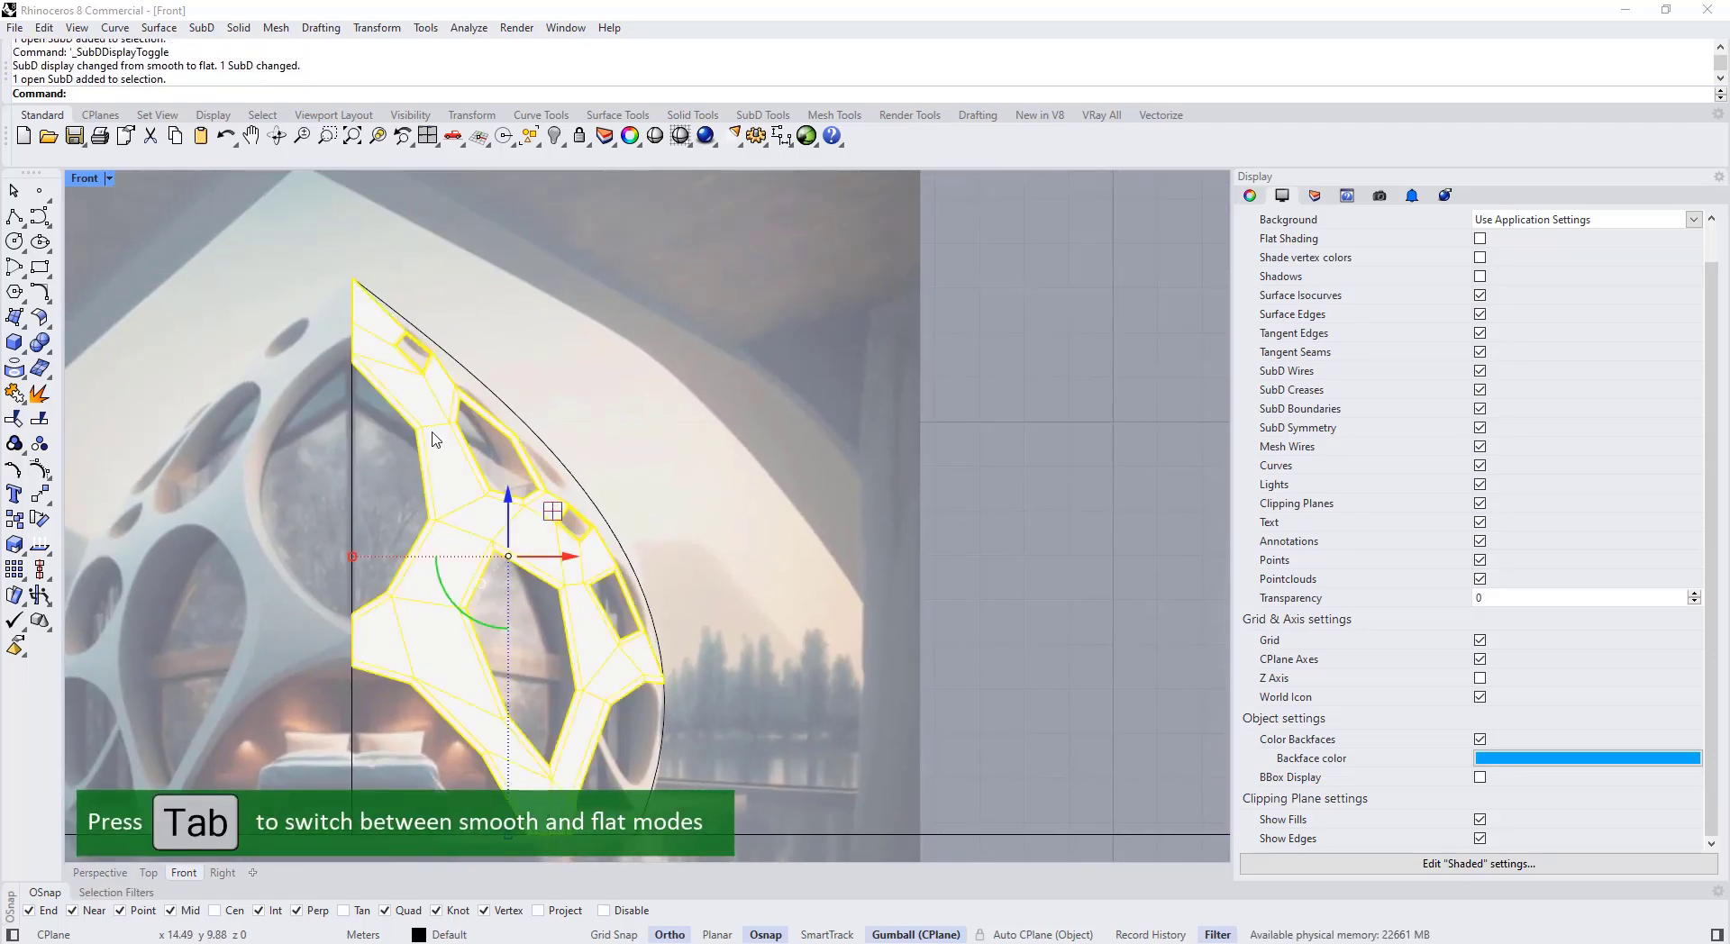
# Step: Append quad SubD faces between the panel and the outer guide curve, starting beside the lowest small opening
pyautogui.click(762, 115)
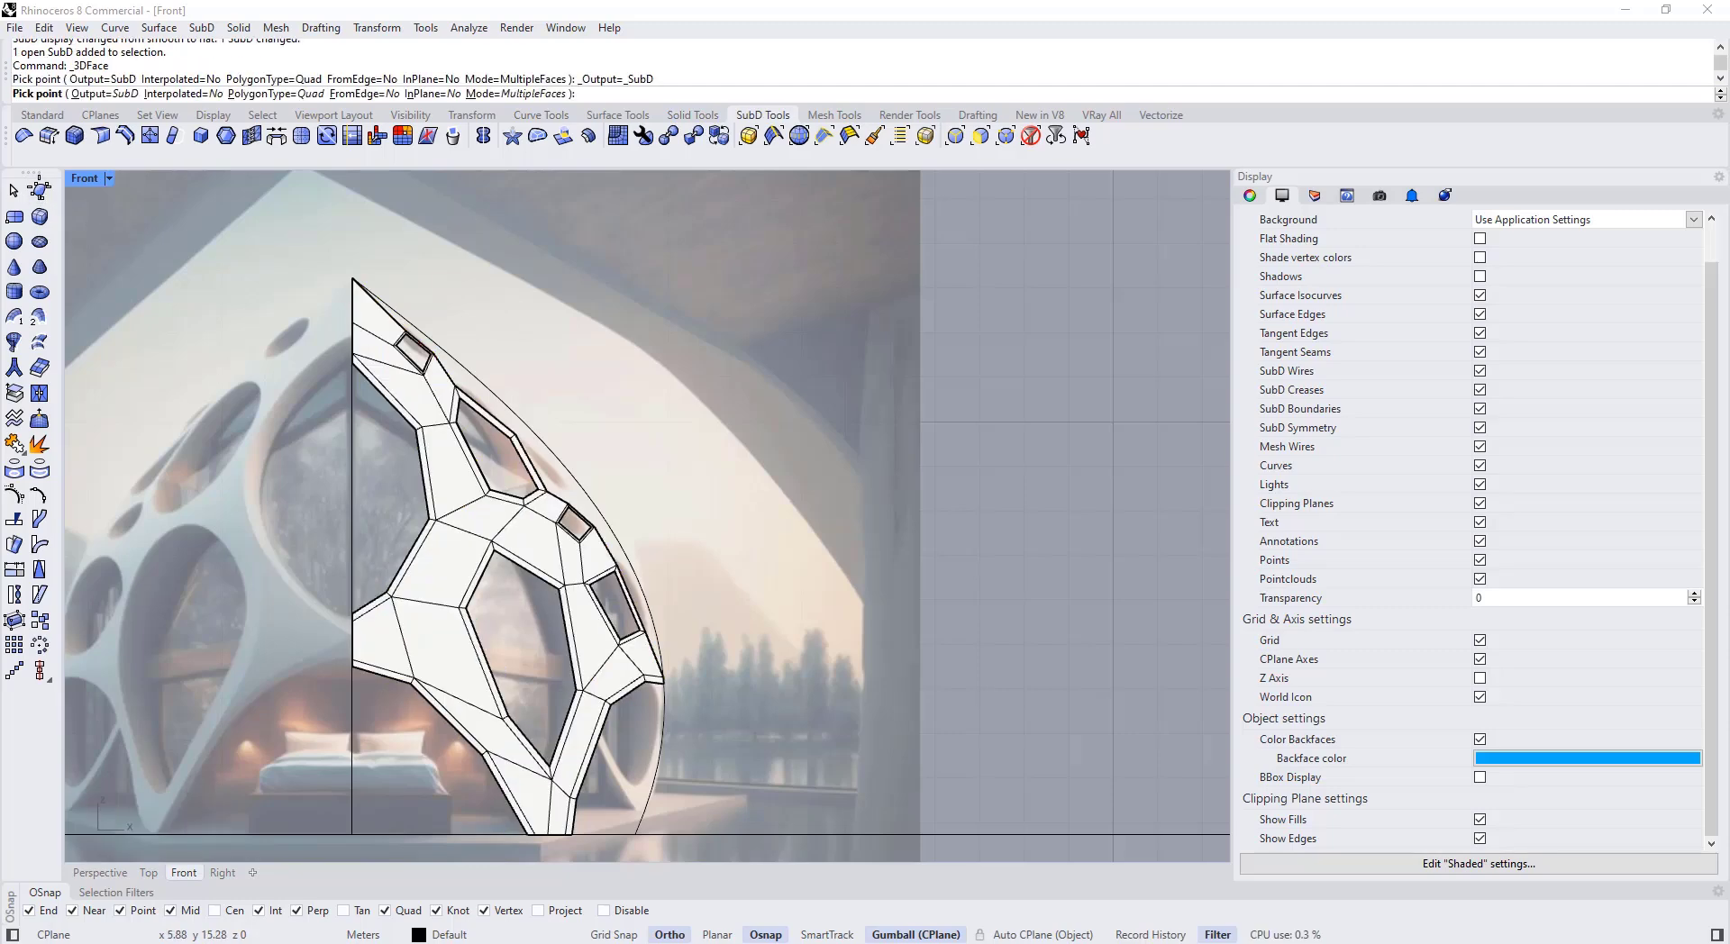
pyautogui.scroll(6, 545, 487)
pyautogui.scroll(-8, 575, 514)
pyautogui.scroll(4, 622, 702)
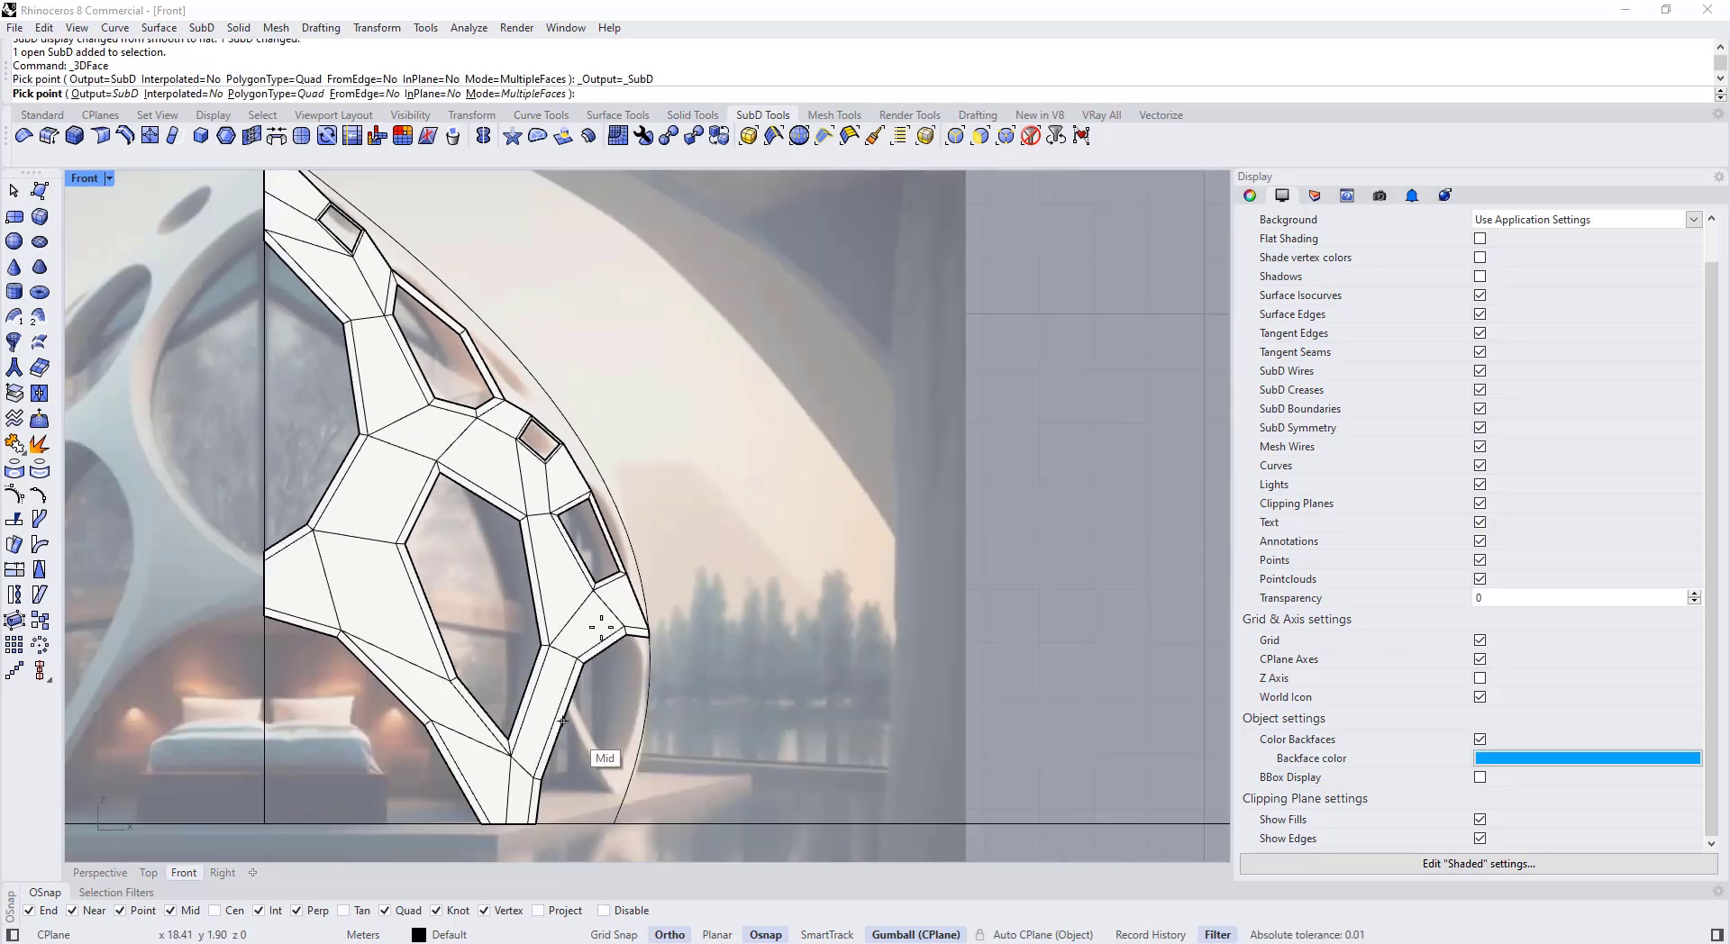
pyautogui.scroll(10, 610, 533)
pyautogui.click(662, 654)
pyautogui.click(690, 626)
pyautogui.click(603, 402)
pyautogui.click(560, 416)
pyautogui.click(529, 465)
# Step: Continue the strip of quad faces up the guide curve to the lower outer corner of the long upper opening
pyautogui.moveTo(522, 263); pyautogui.dragTo(581, 562, button='right')
pyautogui.click(466, 304)
pyautogui.click(499, 540)
pyautogui.click(425, 497)
pyautogui.click(461, 380)
pyautogui.click(529, 460)
pyautogui.click(313, 293)
pyautogui.click(349, 256)
pyautogui.moveTo(464, 474); pyautogui.dragTo(530, 657, button='right')
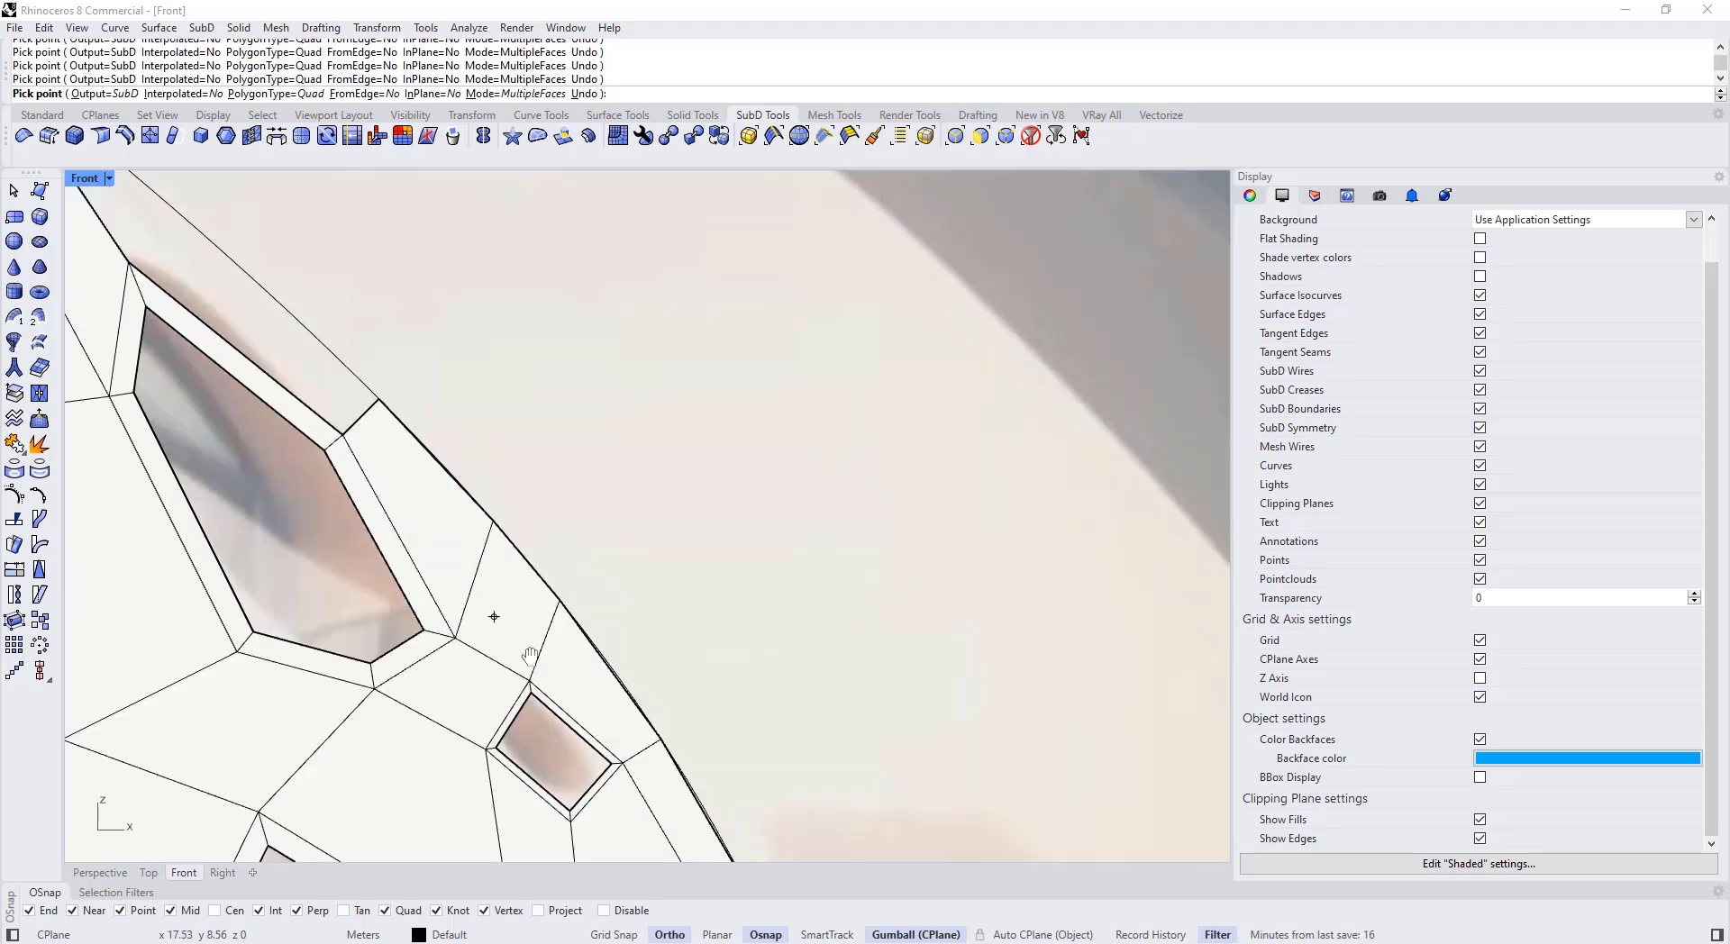
pyautogui.scroll(-2, 494, 617)
pyautogui.scroll(2, 345, 444)
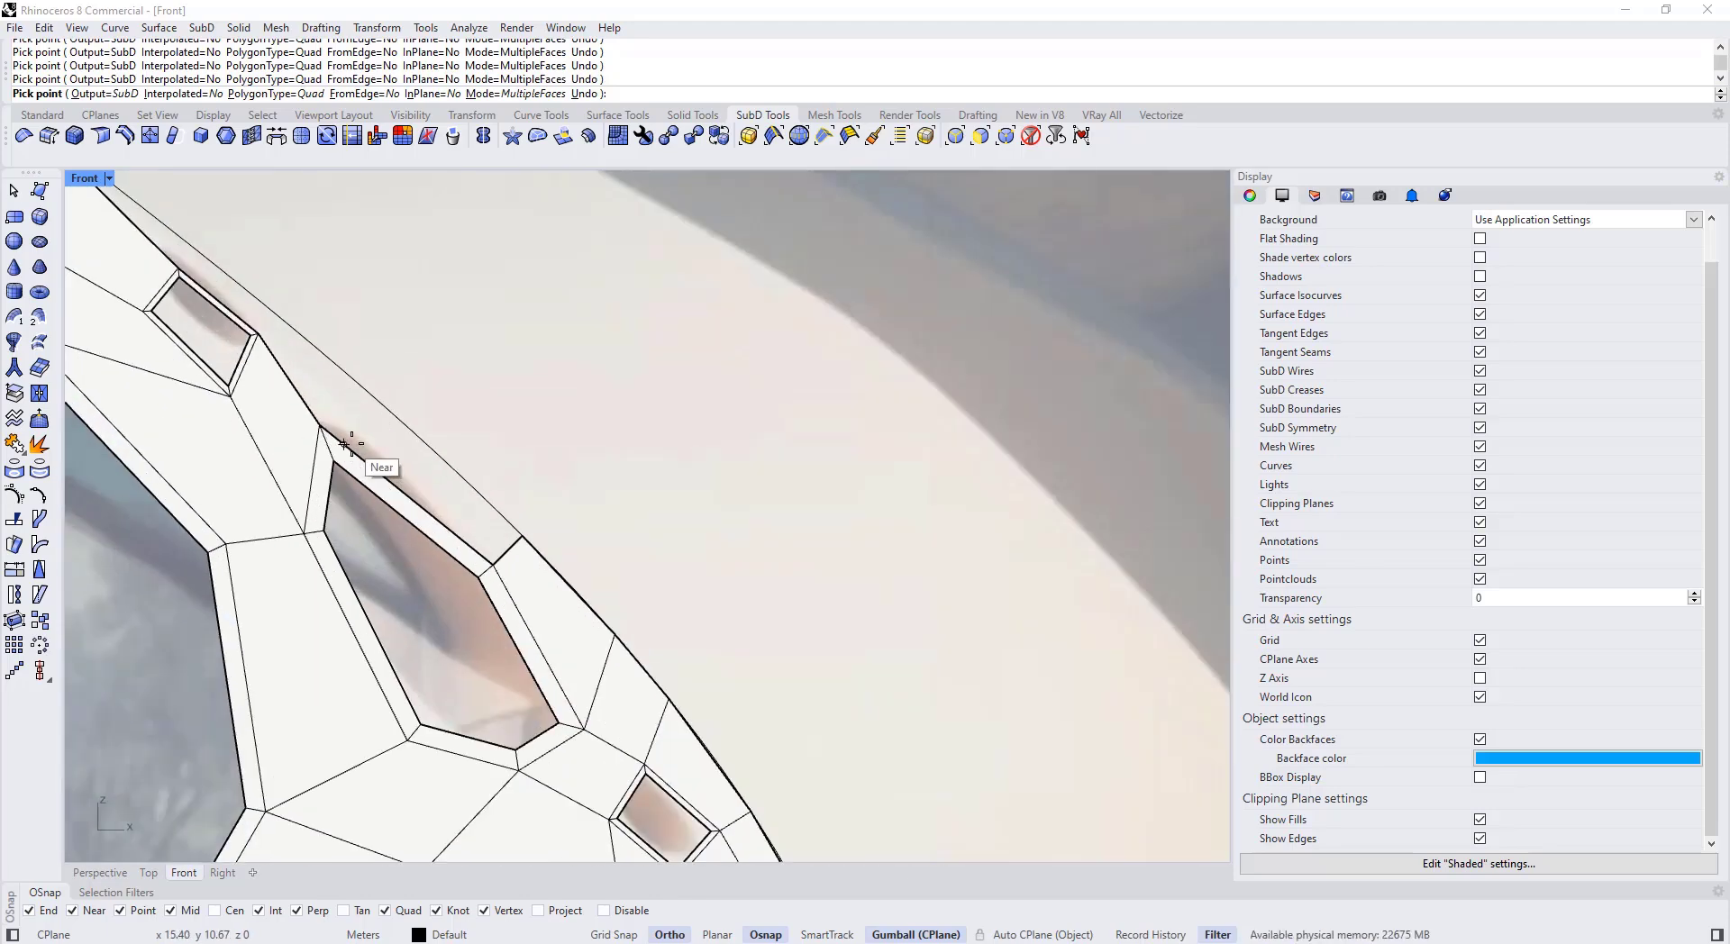
pyautogui.click(411, 494)
pyautogui.scroll(2, 439, 457)
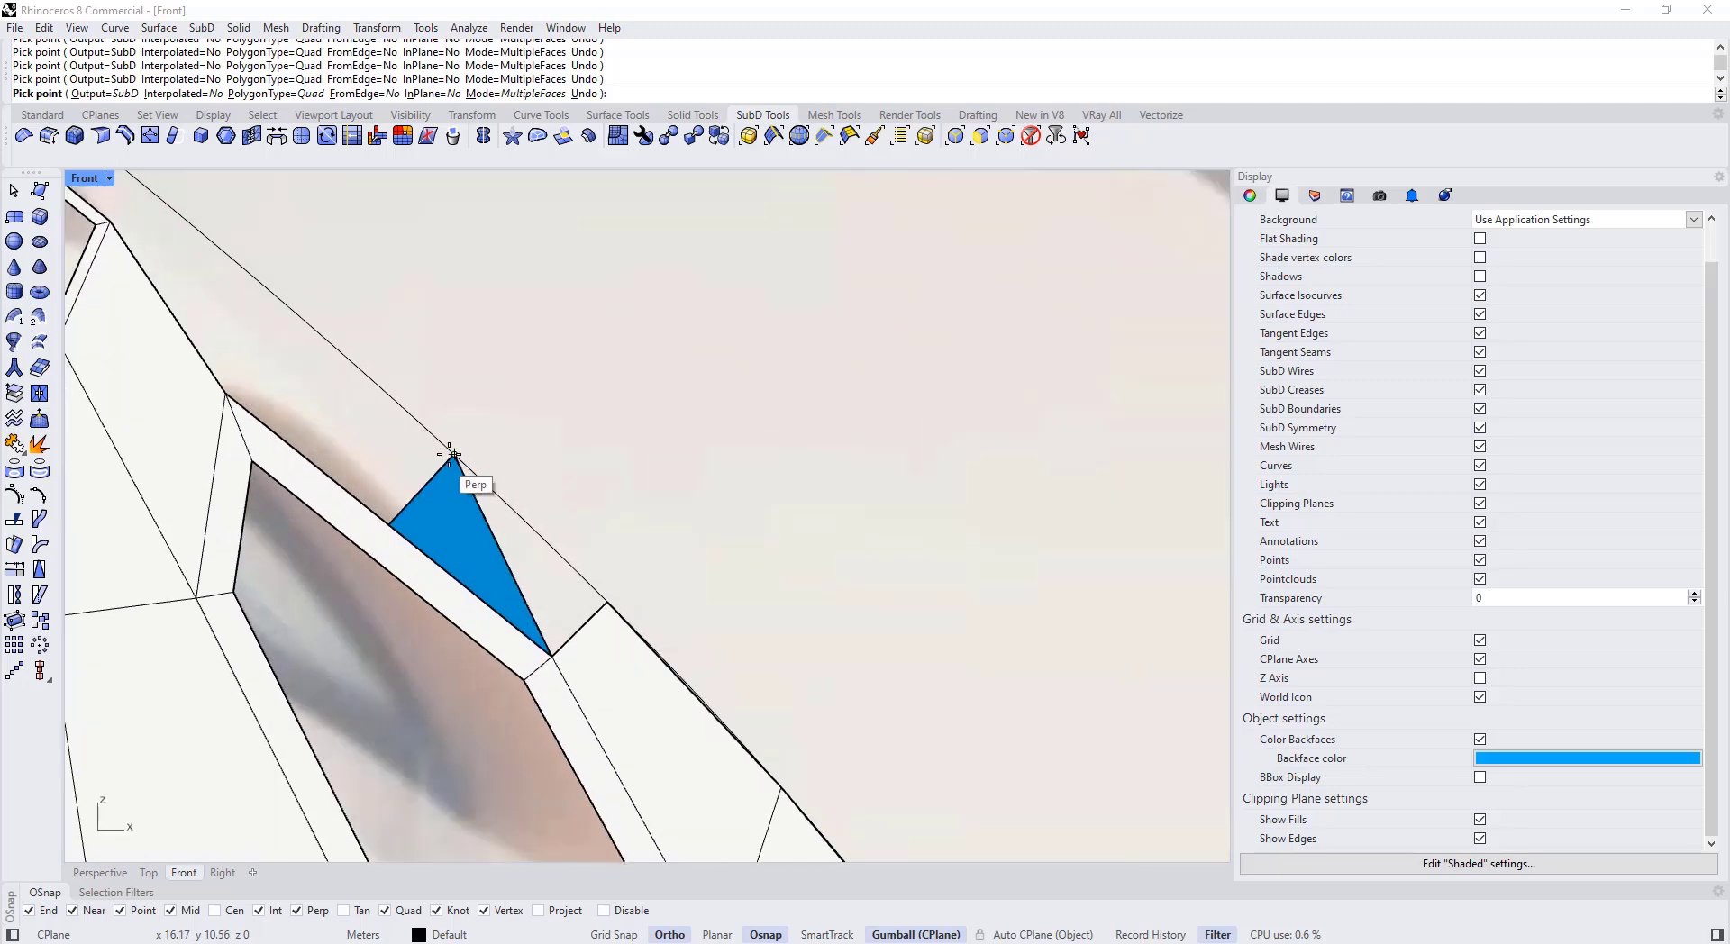
pyautogui.scroll(-2, 458, 458)
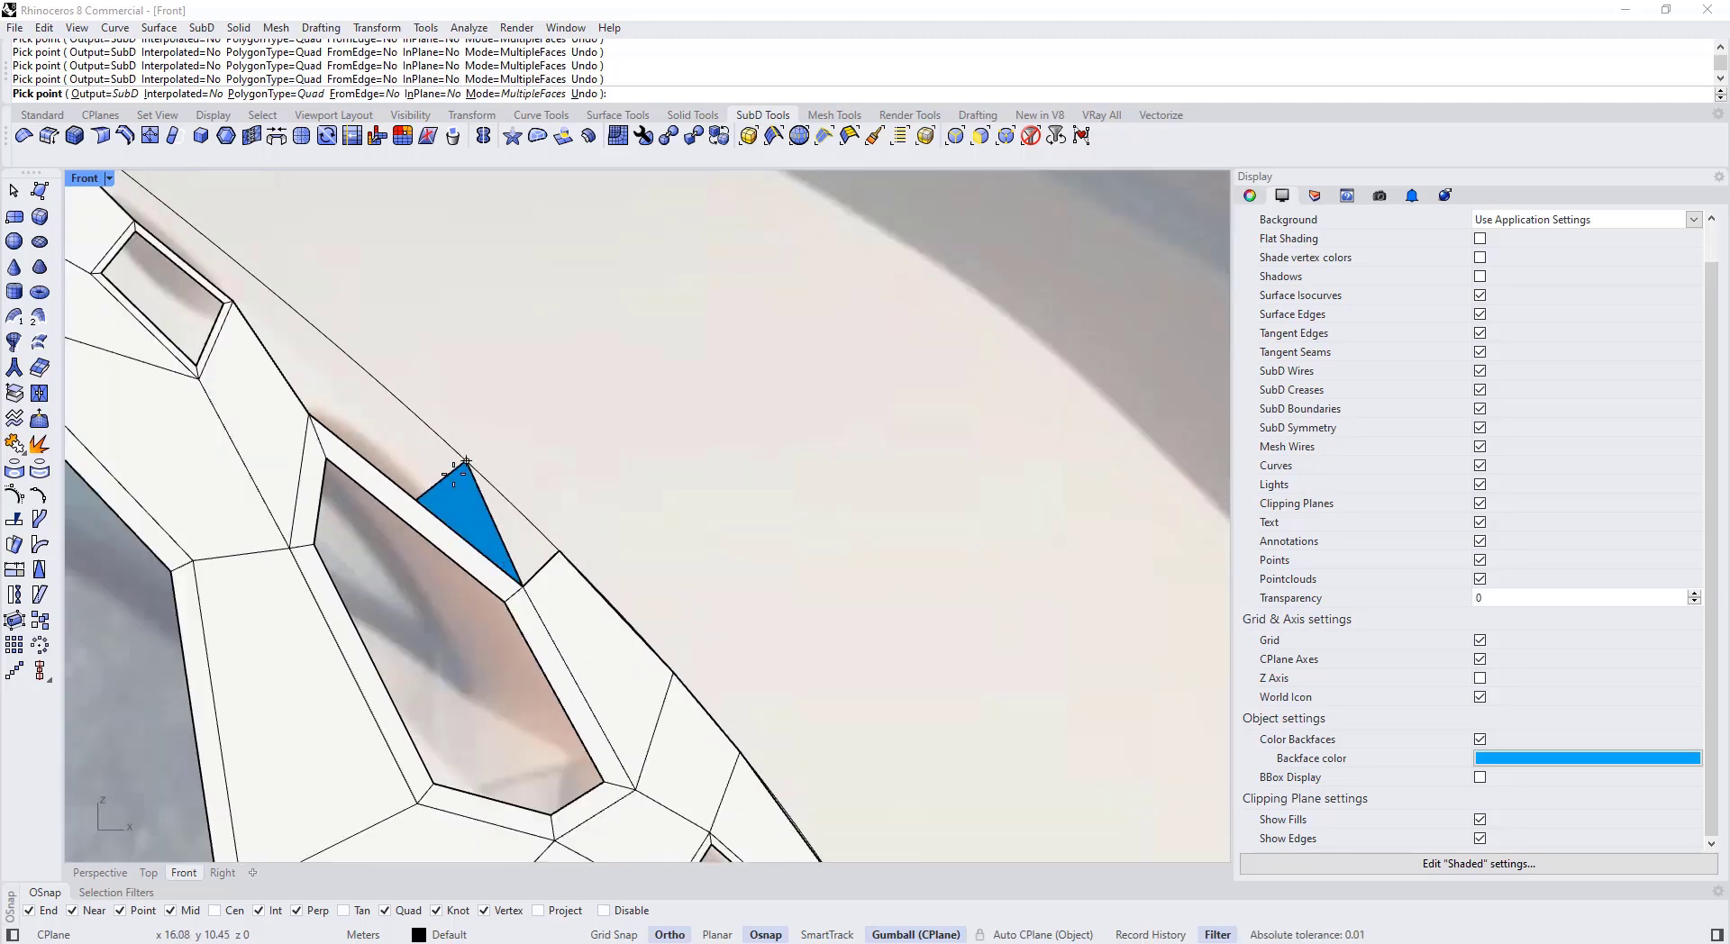
pyautogui.press('Escape')
# Step: Insert an edge across the narrow strip on the outer side of the long upper opening, near its middle
pyautogui.scroll(-6, 514, 492)
pyautogui.scroll(6, 514, 495)
pyautogui.click(514, 523)
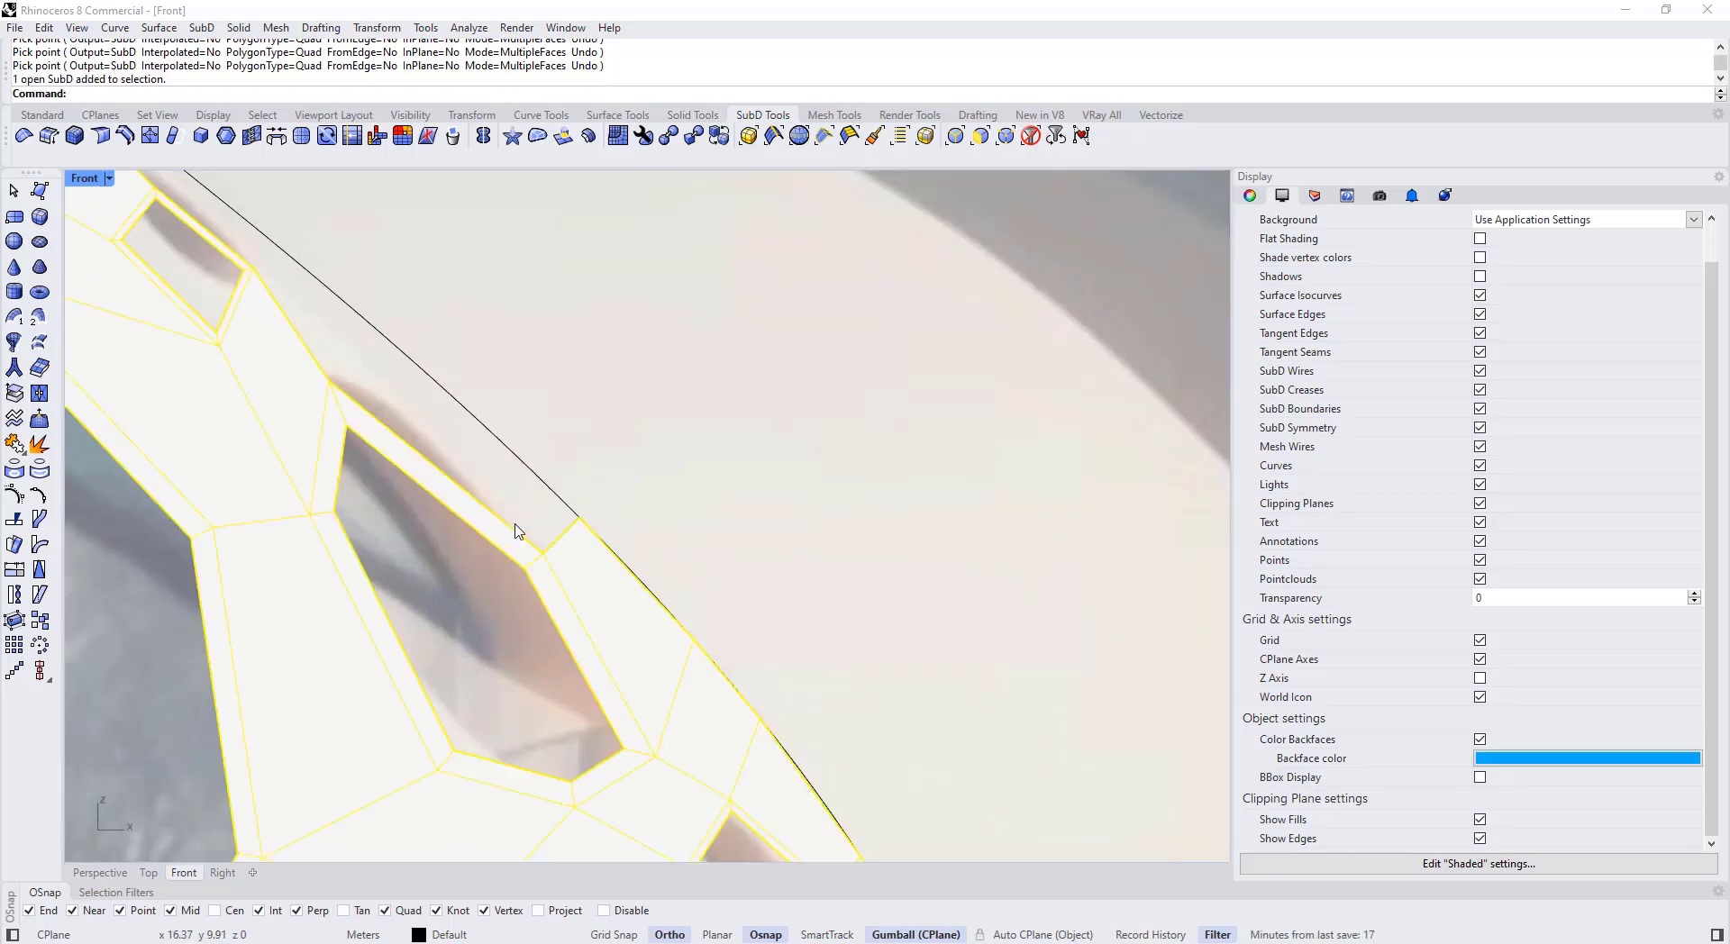
pyautogui.press('Escape')
pyautogui.scroll(-4, 514, 520)
pyautogui.click(475, 532)
pyautogui.scroll(5, 470, 453)
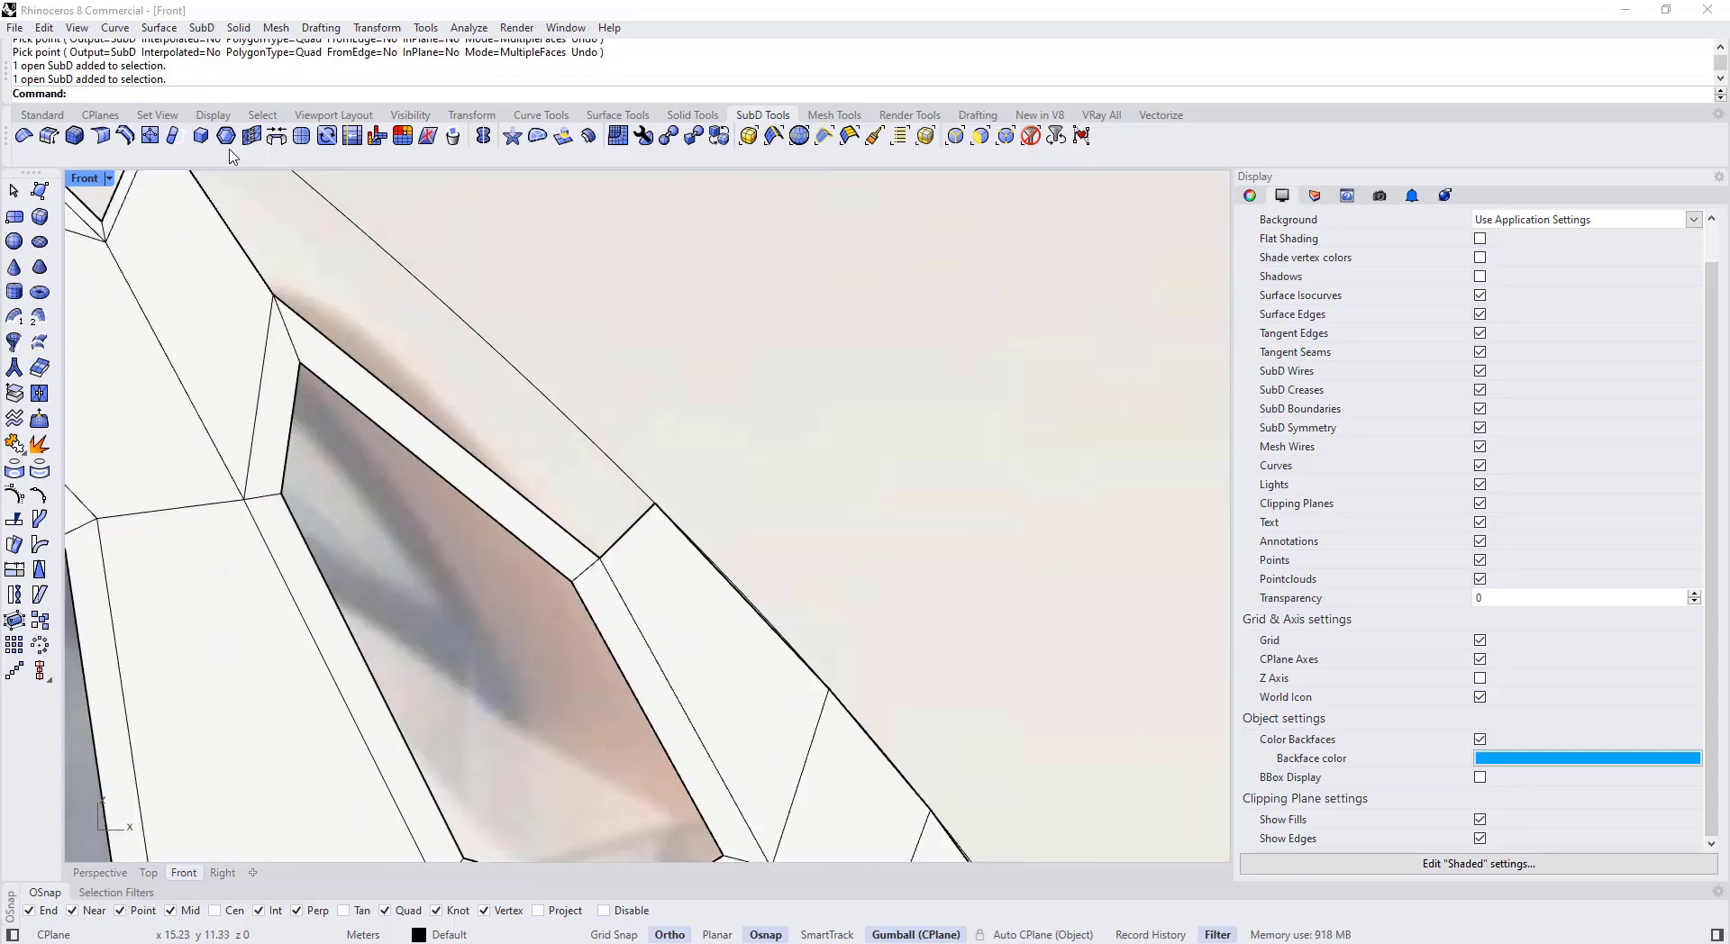
pyautogui.click(151, 139)
pyautogui.click(453, 444)
pyautogui.click(456, 443)
pyautogui.click(437, 475)
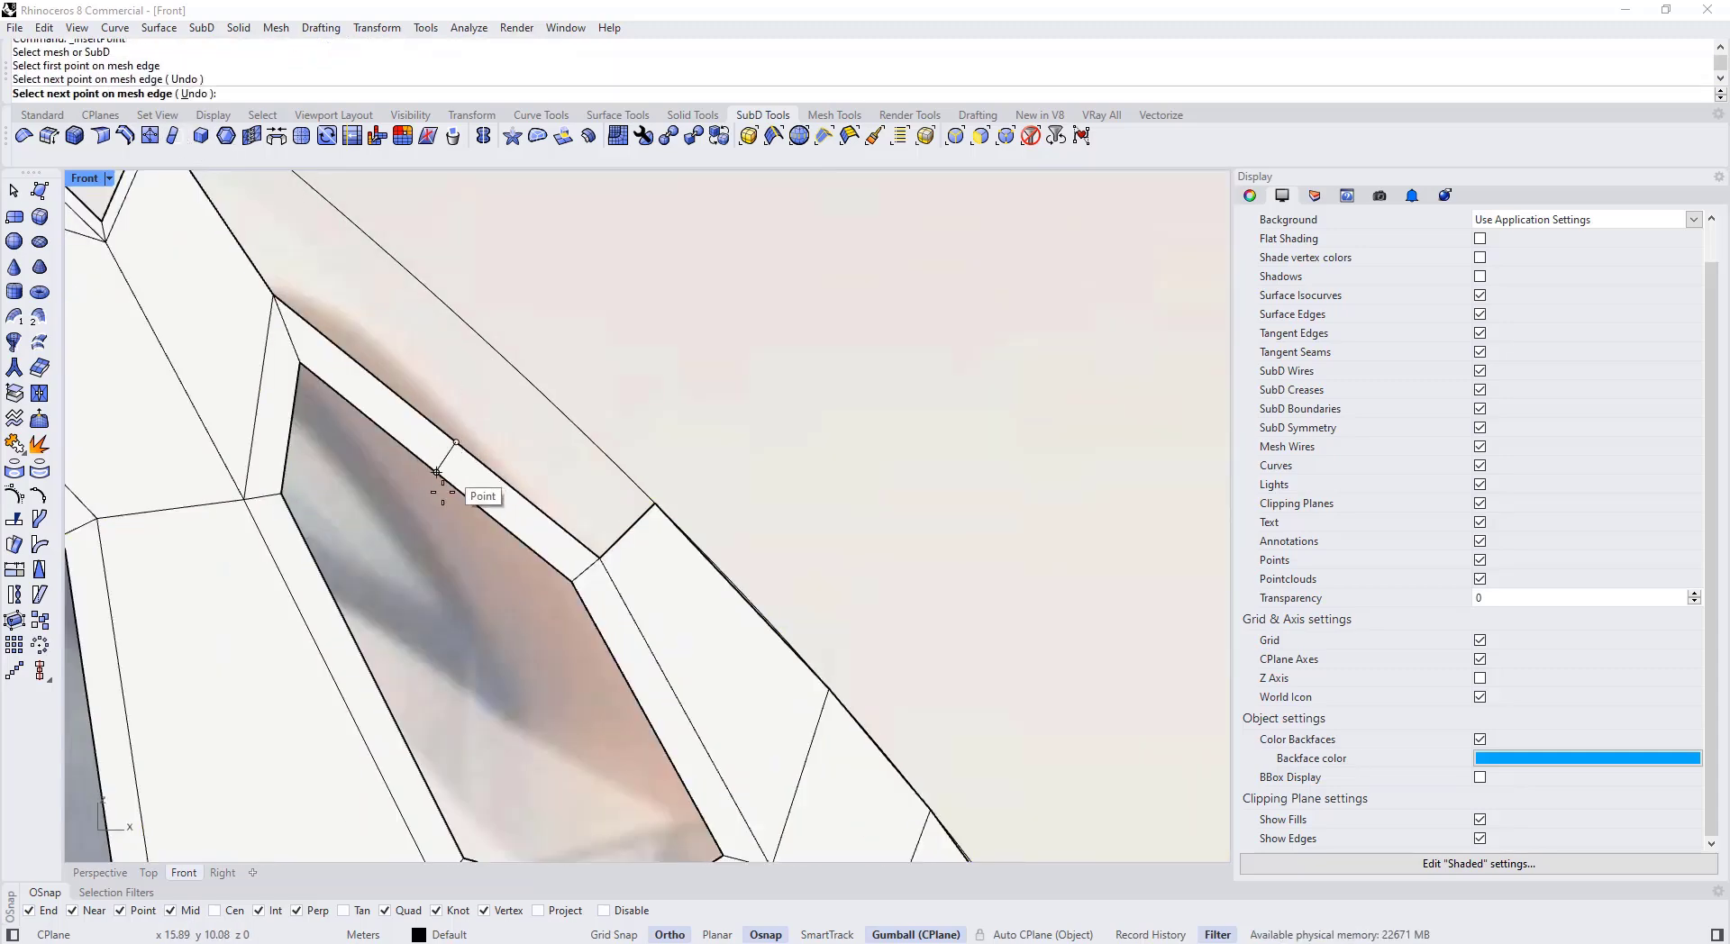
pyautogui.rightClick(437, 481)
pyautogui.scroll(-6, 396, 477)
pyautogui.moveTo(388, 474); pyautogui.dragTo(477, 577, button='right')
pyautogui.scroll(2, 476, 572)
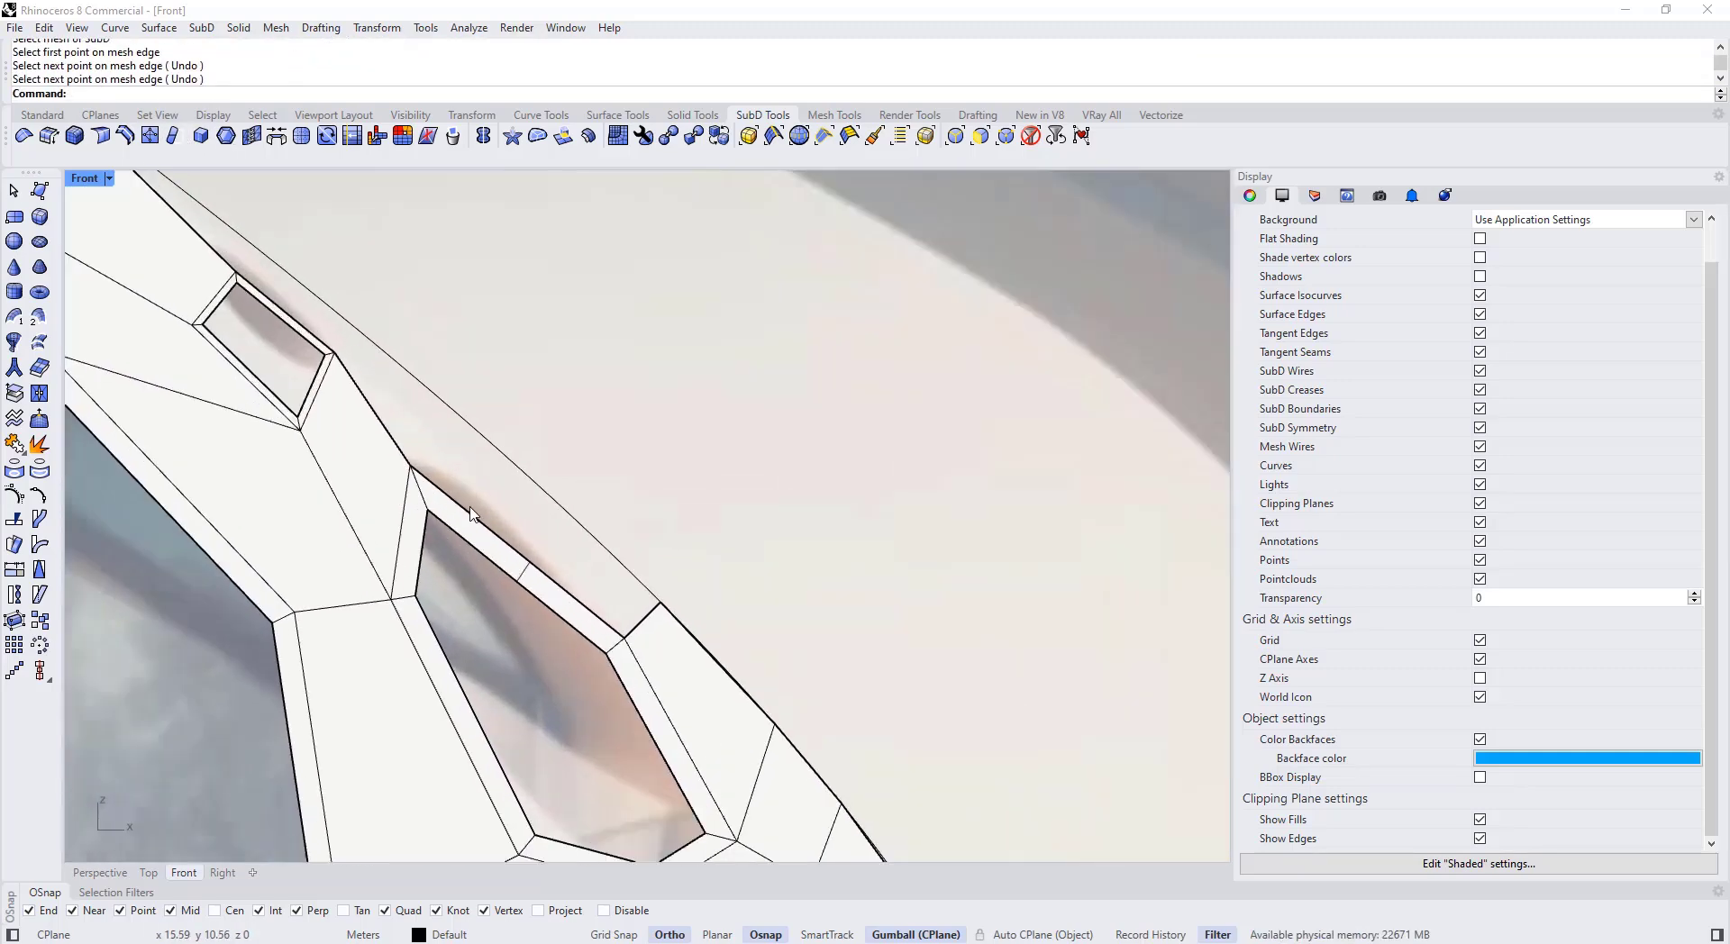
pyautogui.click(39, 197)
pyautogui.click(340, 460)
pyautogui.rightClick(340, 459)
pyautogui.rightClick(340, 459)
# Step: With 3D Face appending to the SubD, add a quad from the inserted edge to the existing strip along the guide curve
pyautogui.click(41, 198)
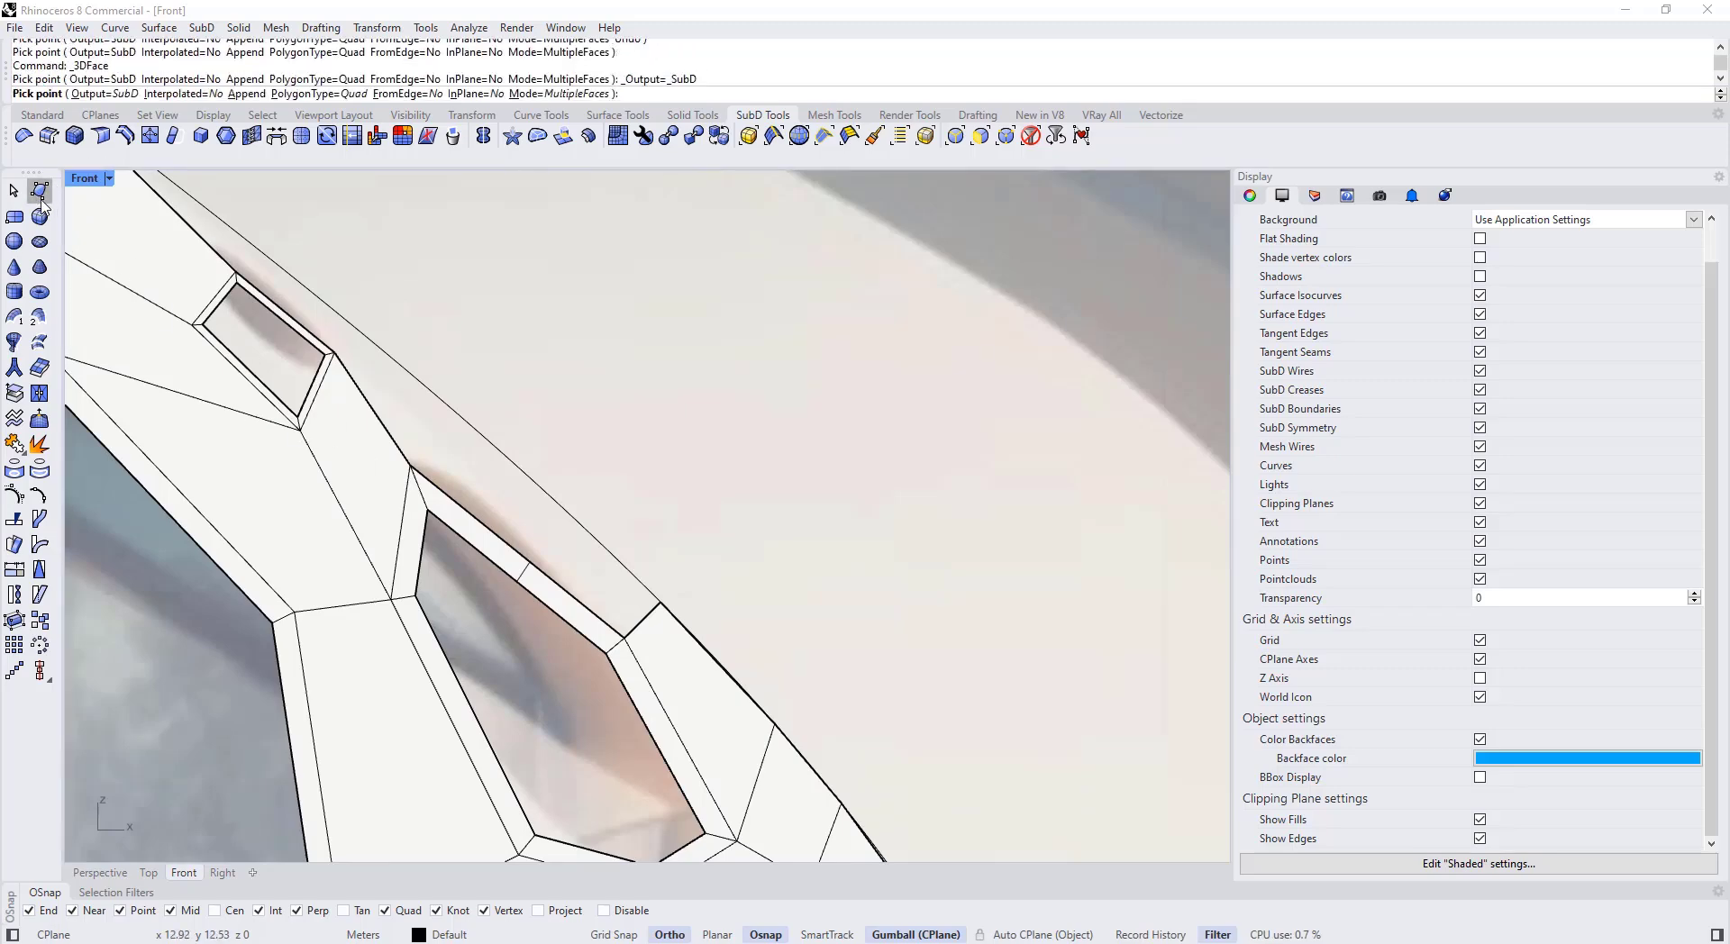
pyautogui.click(245, 94)
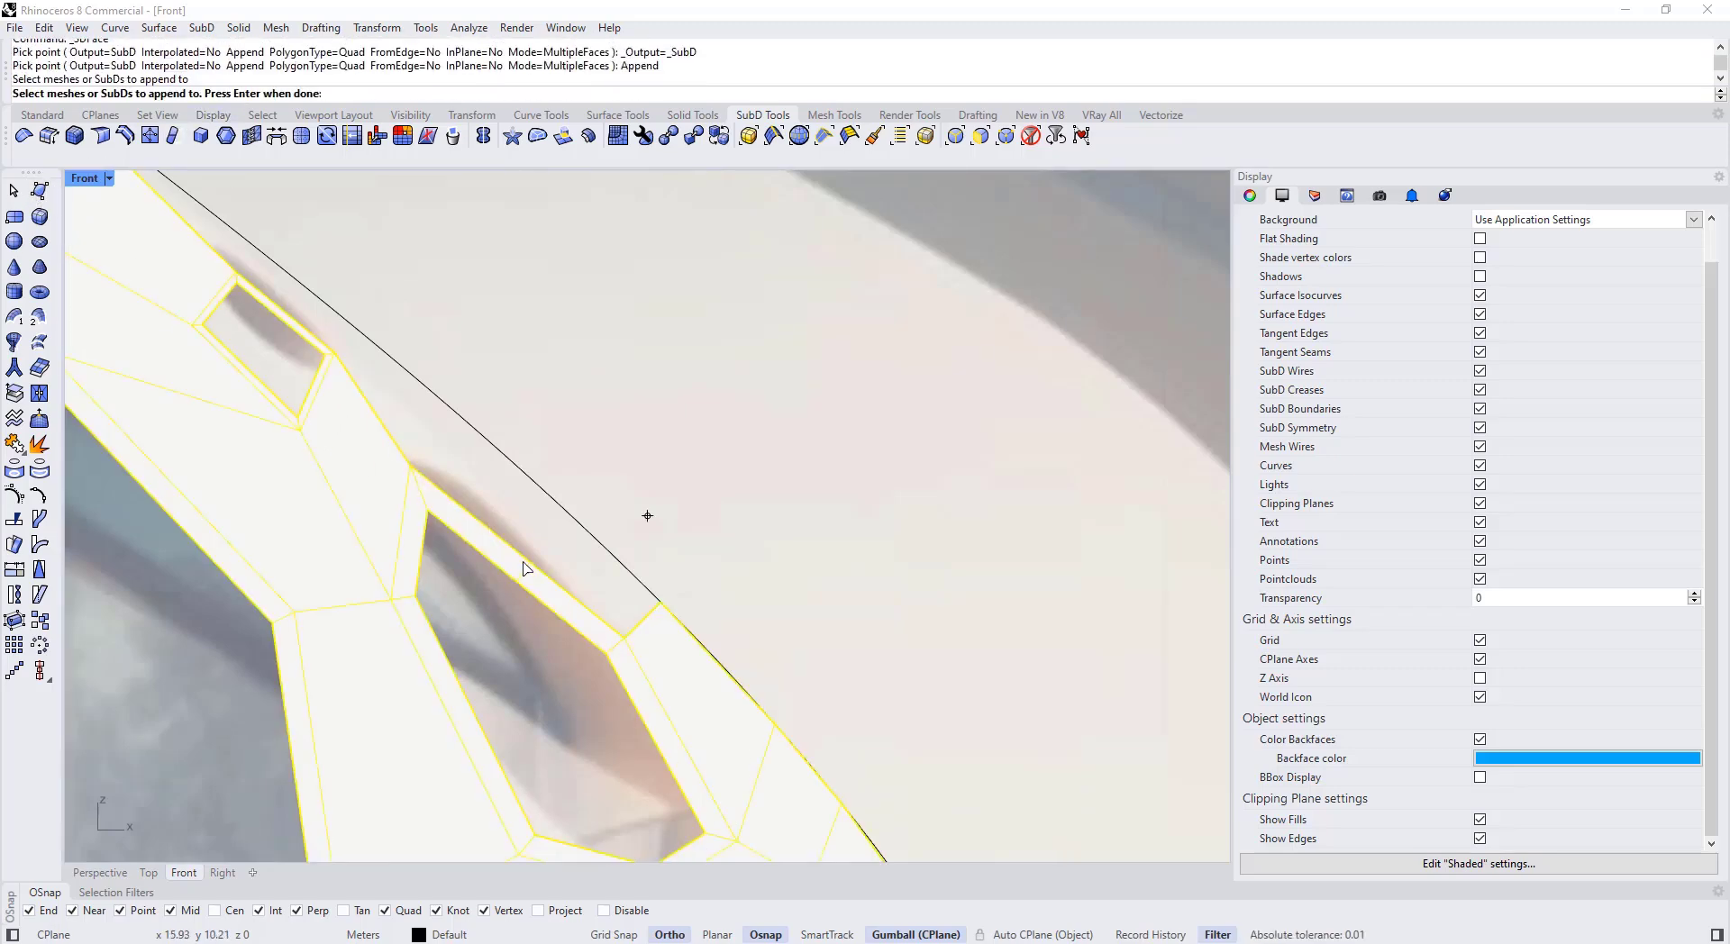
pyautogui.press('Return')
pyautogui.click(624, 638)
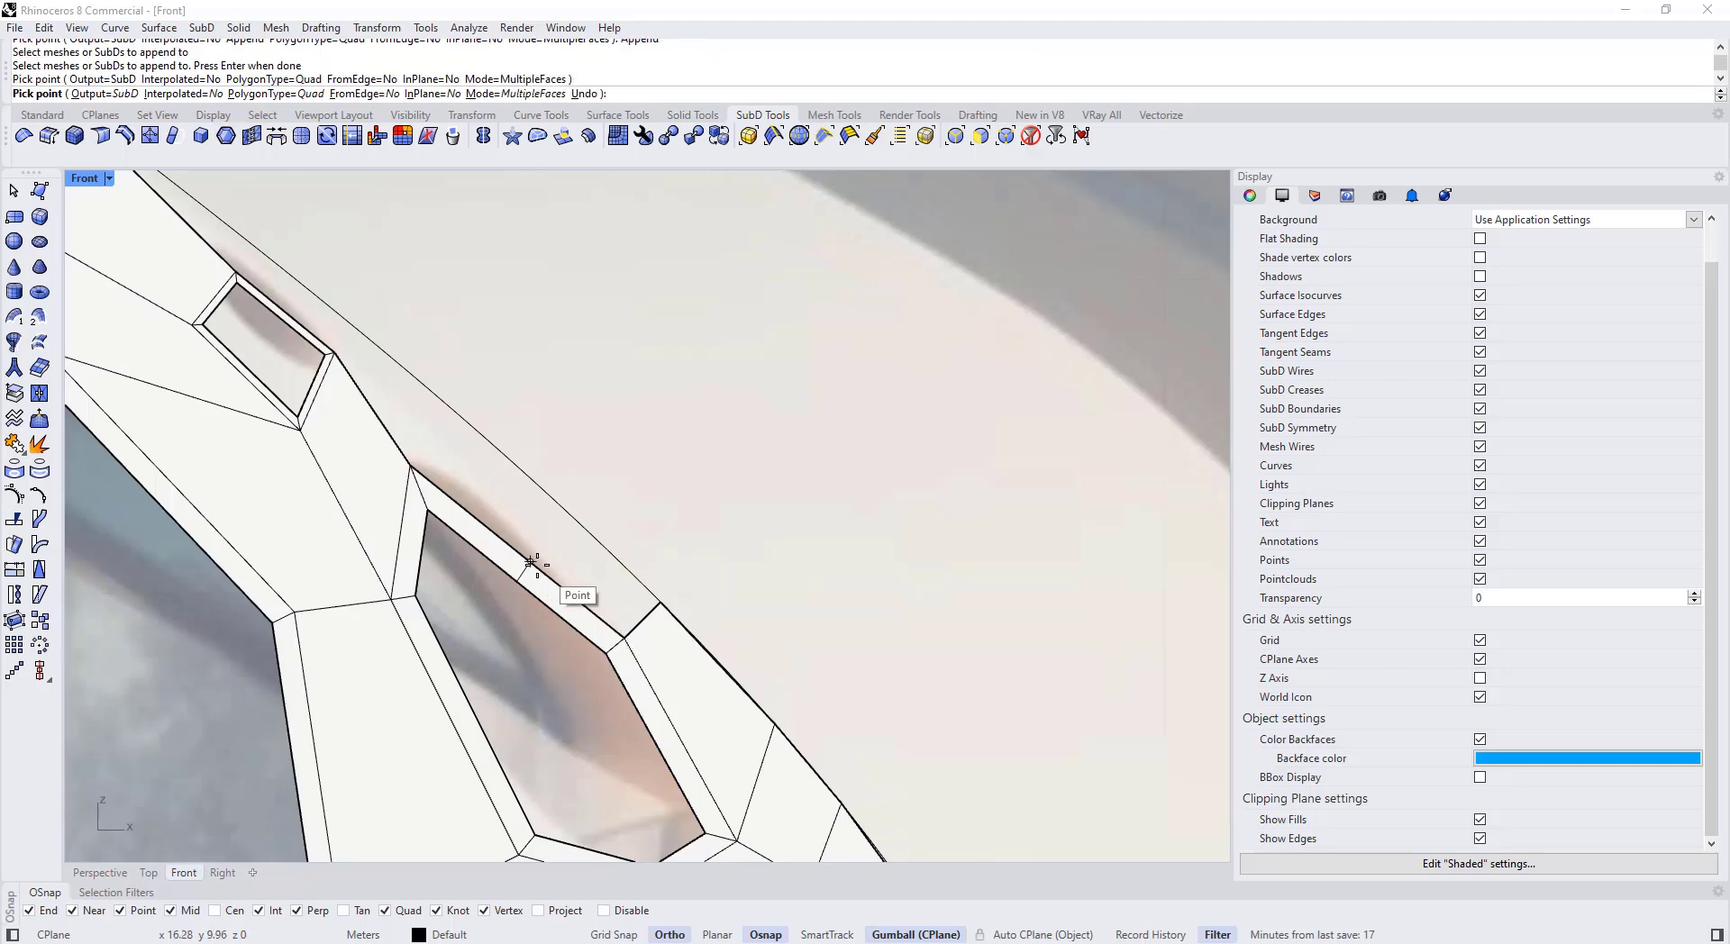
pyautogui.click(530, 563)
pyautogui.click(572, 517)
pyautogui.click(661, 603)
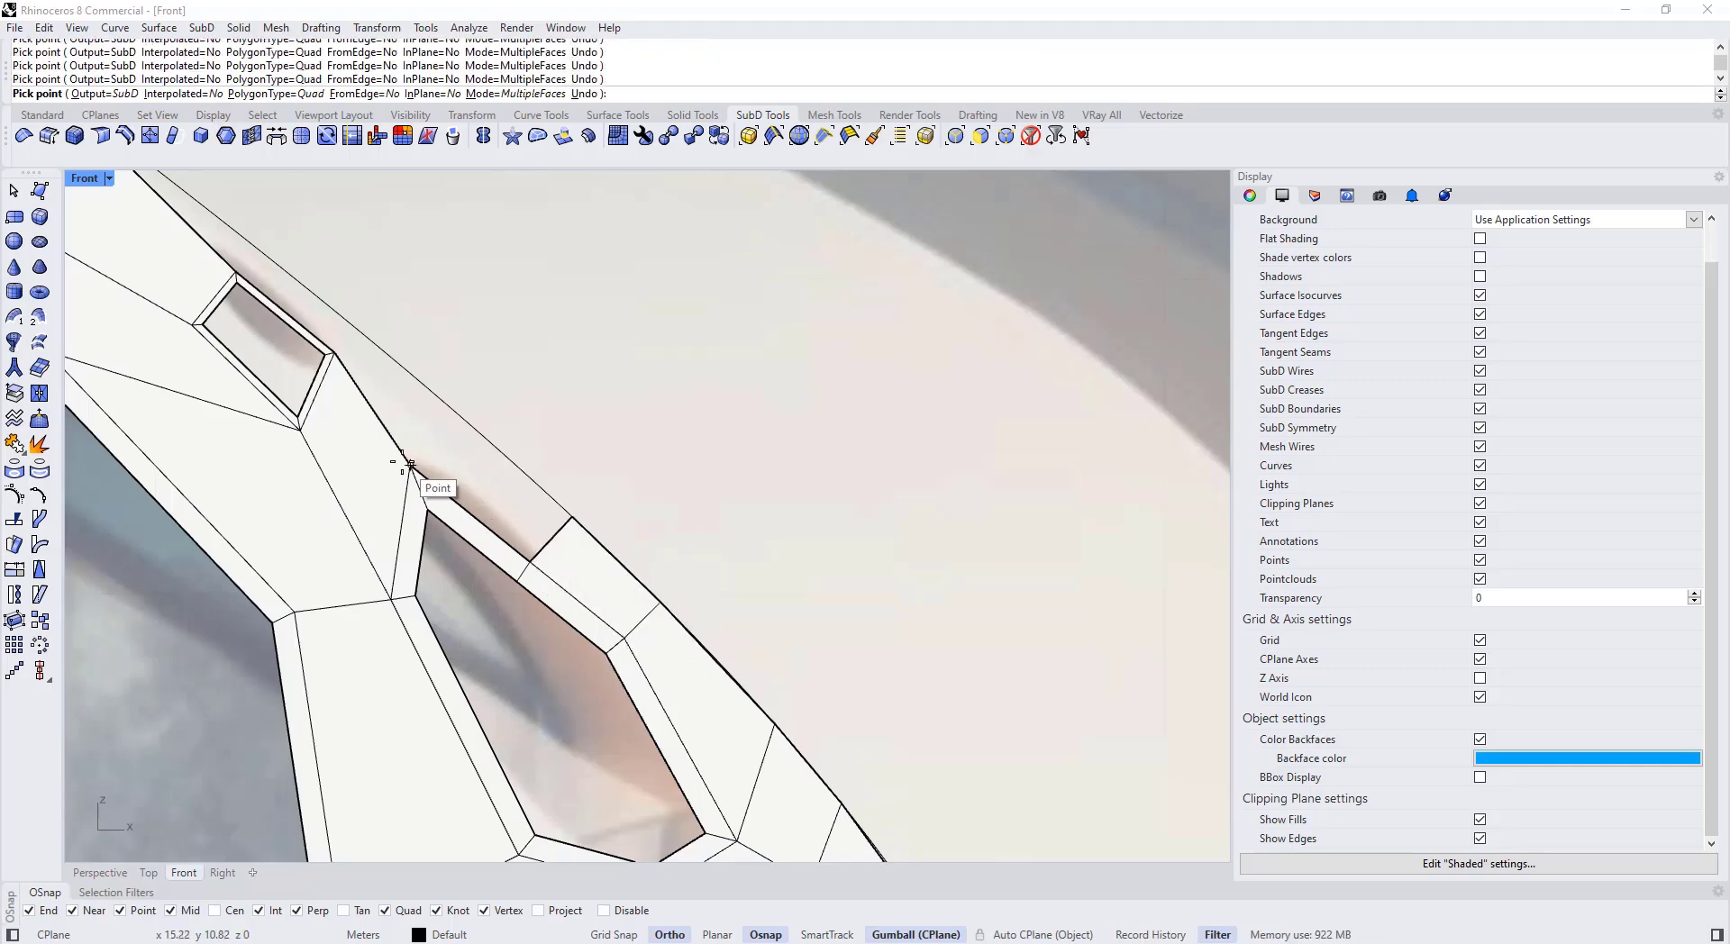
# Step: Add quad faces along the guide curve from the inserted edge up to the lower outer corner of the topmost small opening
pyautogui.click(406, 463)
pyautogui.click(455, 413)
pyautogui.click(573, 518)
pyautogui.click(527, 553)
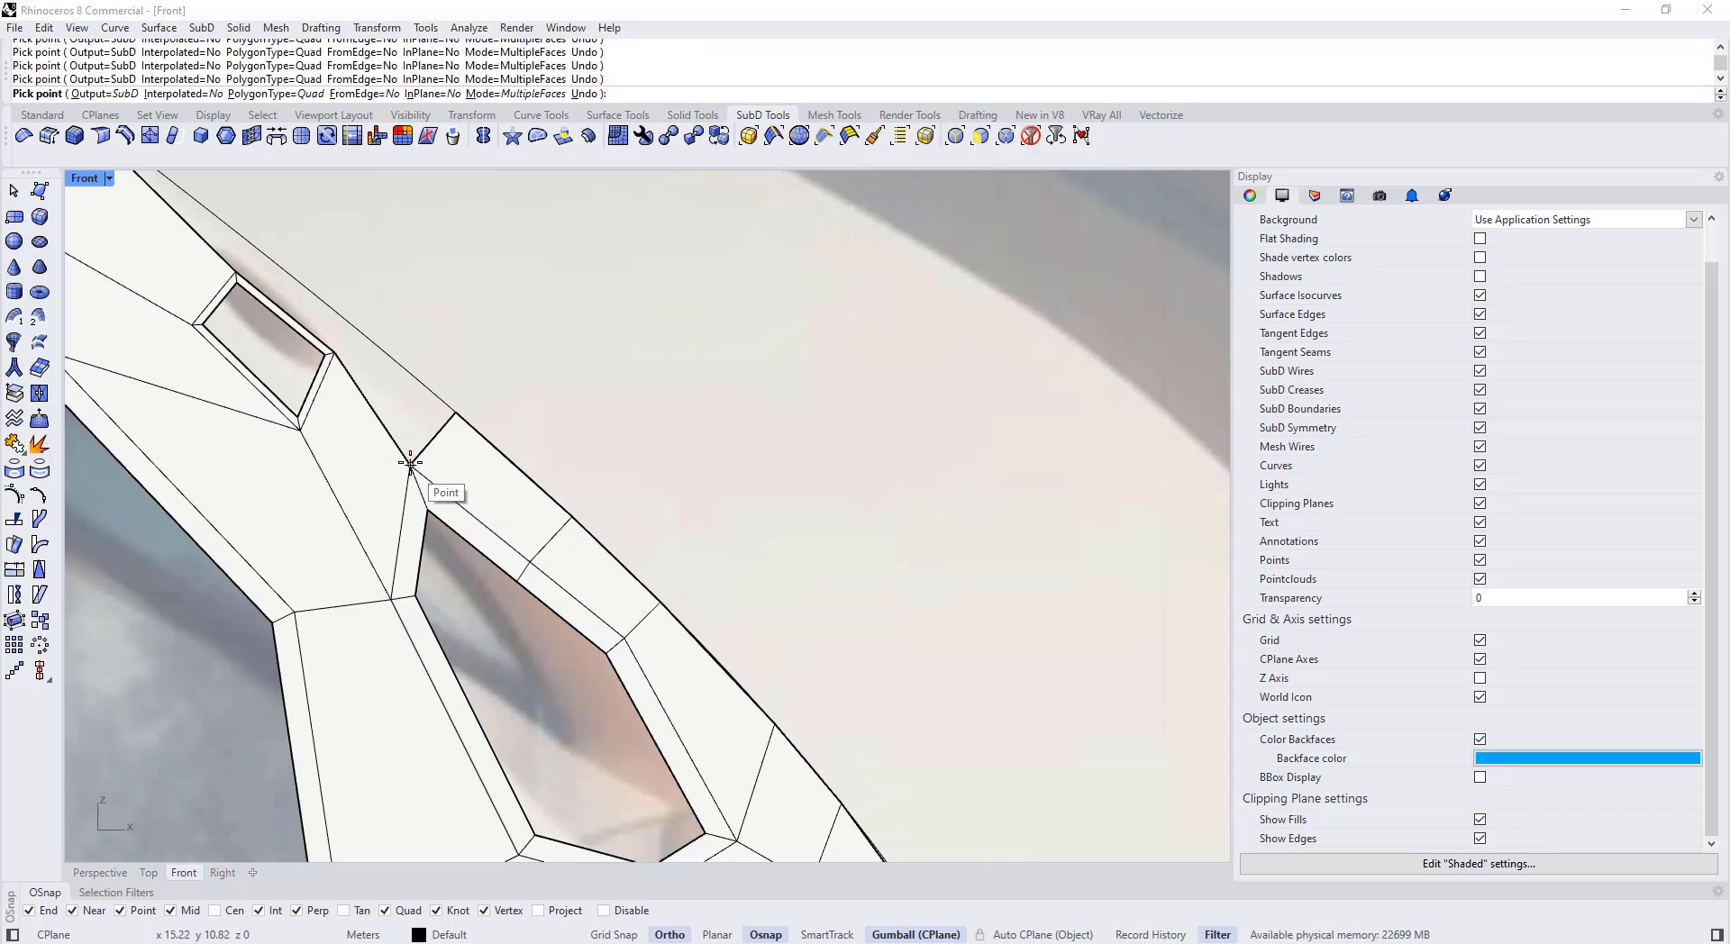
pyautogui.click(335, 351)
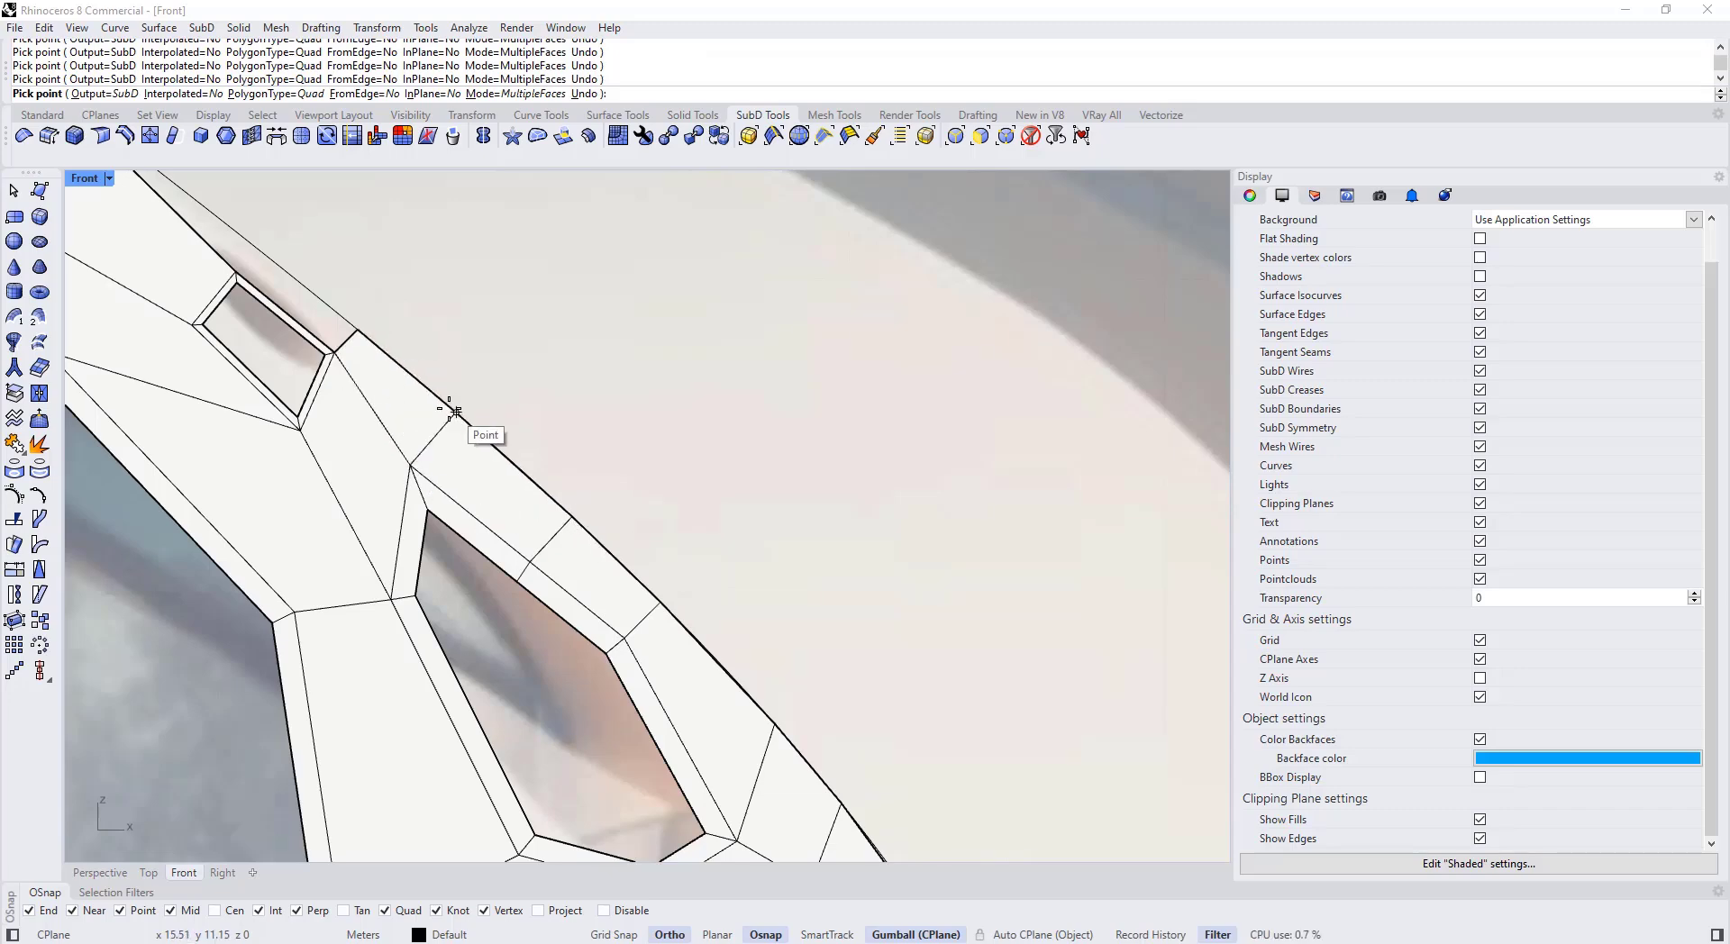
# Step: Add a quad face between the topmost small opening's outer edge and the guide curve, and finish the face strip
pyautogui.scroll(-2, 334, 397)
pyautogui.moveTo(361, 458); pyautogui.dragTo(436, 568, button='right')
pyautogui.scroll(7, 302, 444)
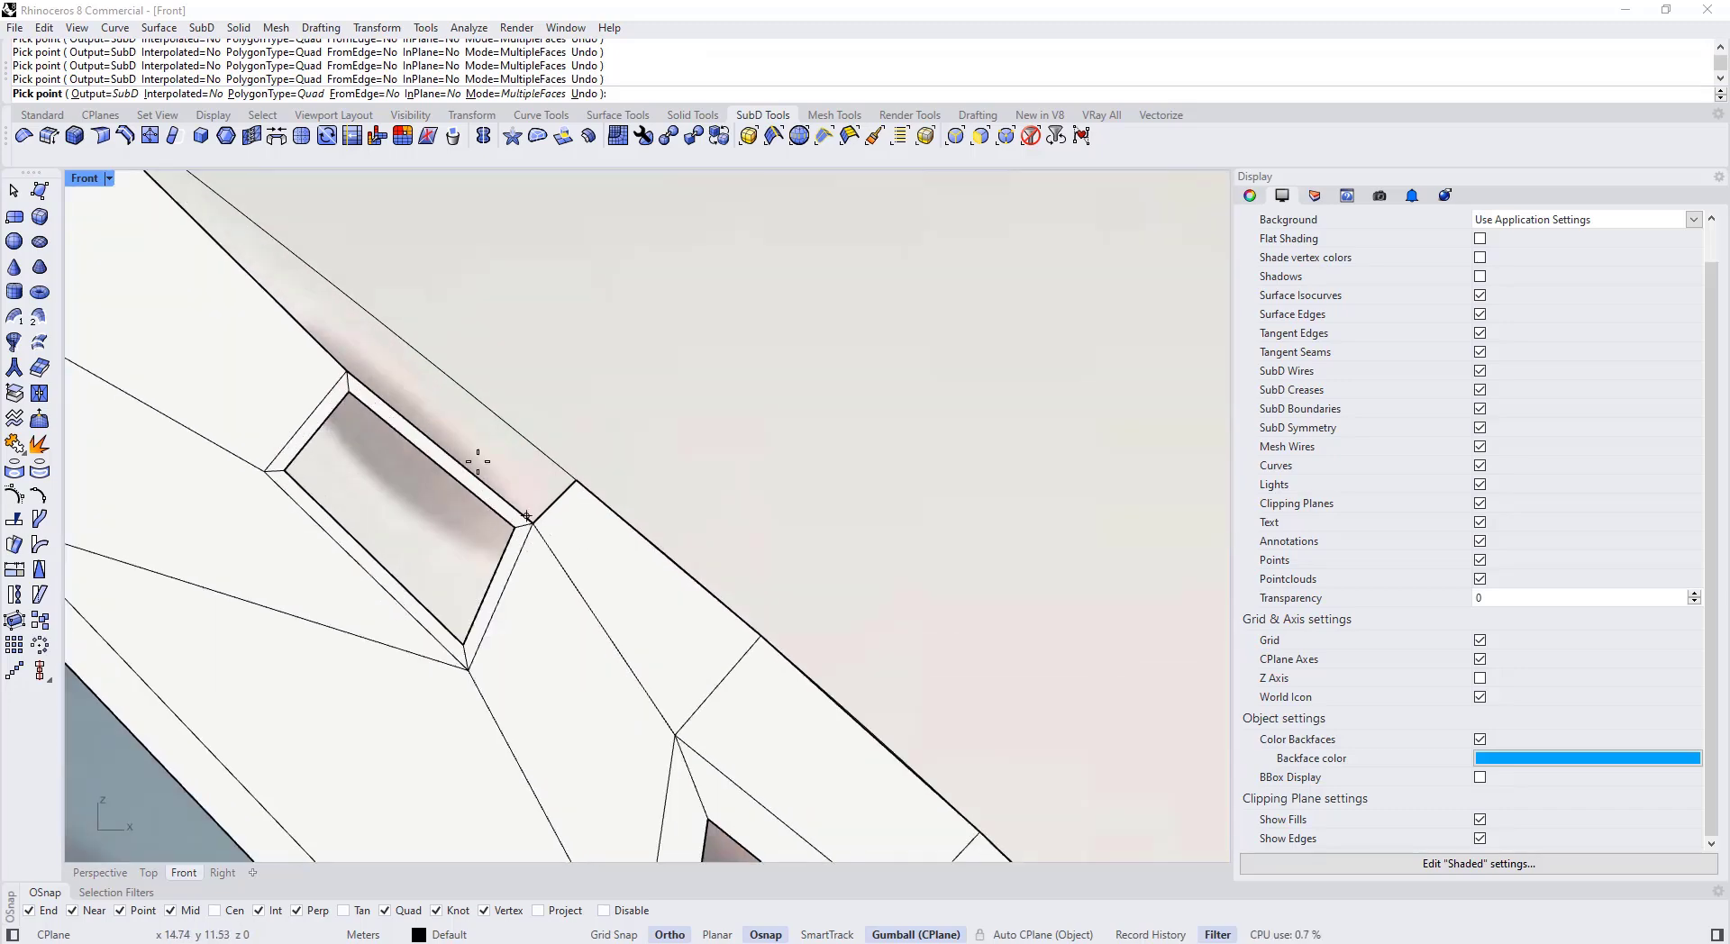
pyautogui.scroll(-3, 577, 496)
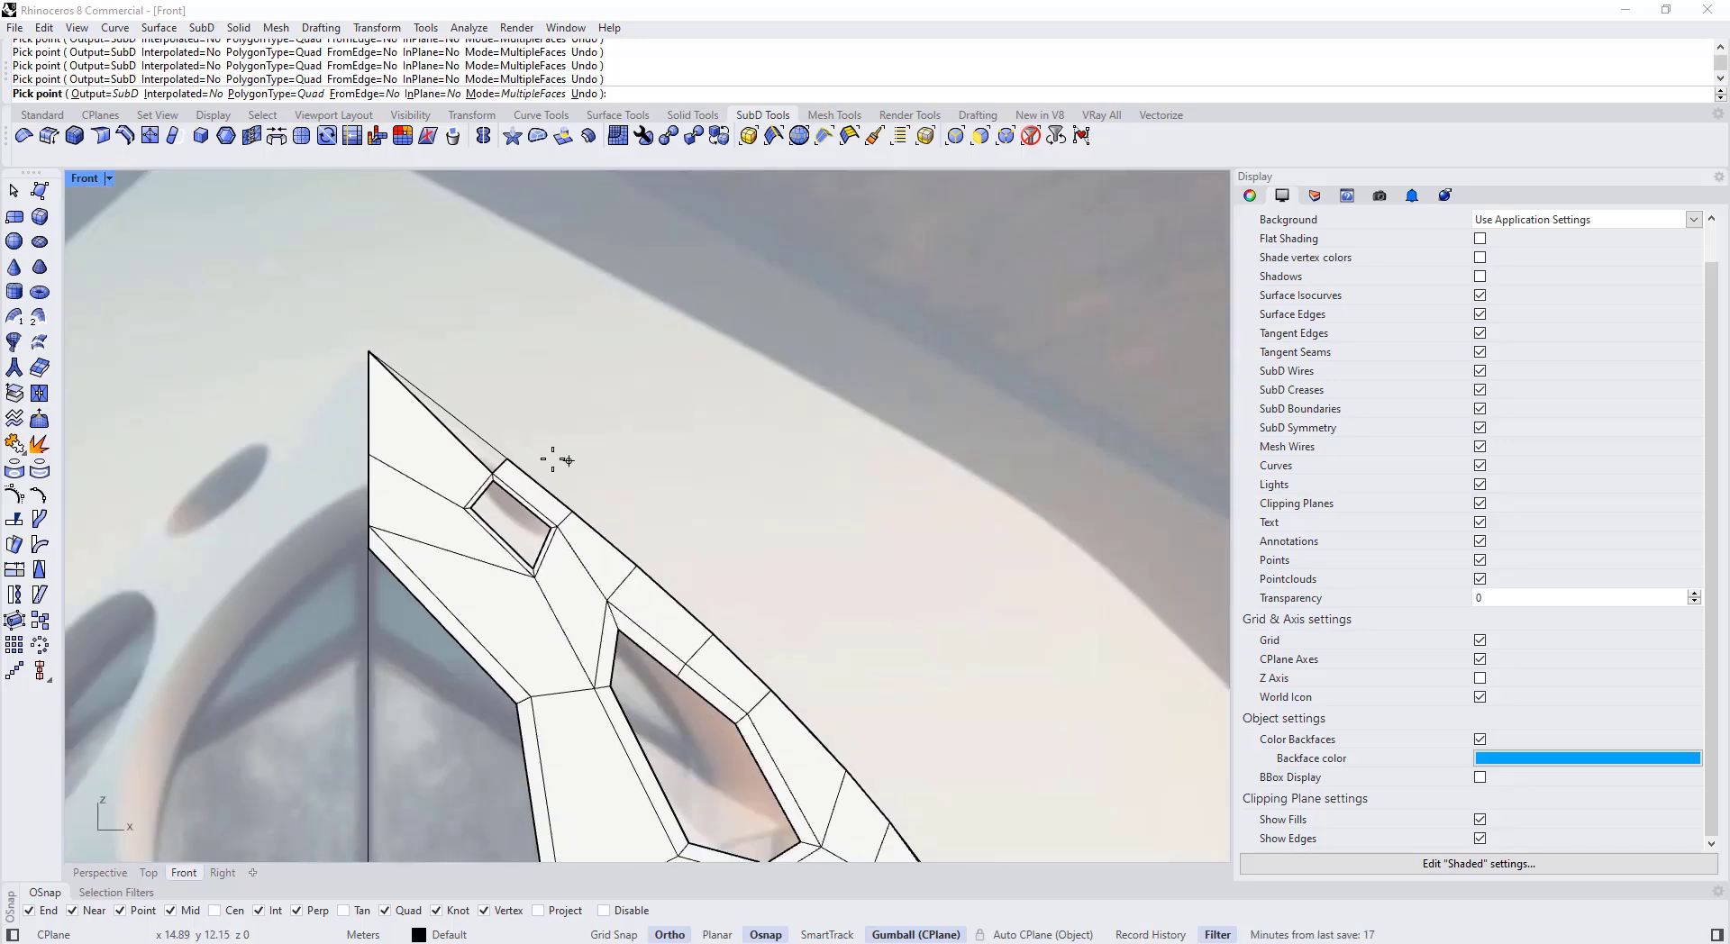
pyautogui.press('Return')
# Step: Delete the SubD face at the panel's pointed top
pyautogui.scroll(3, 412, 450)
pyautogui.click(443, 460)
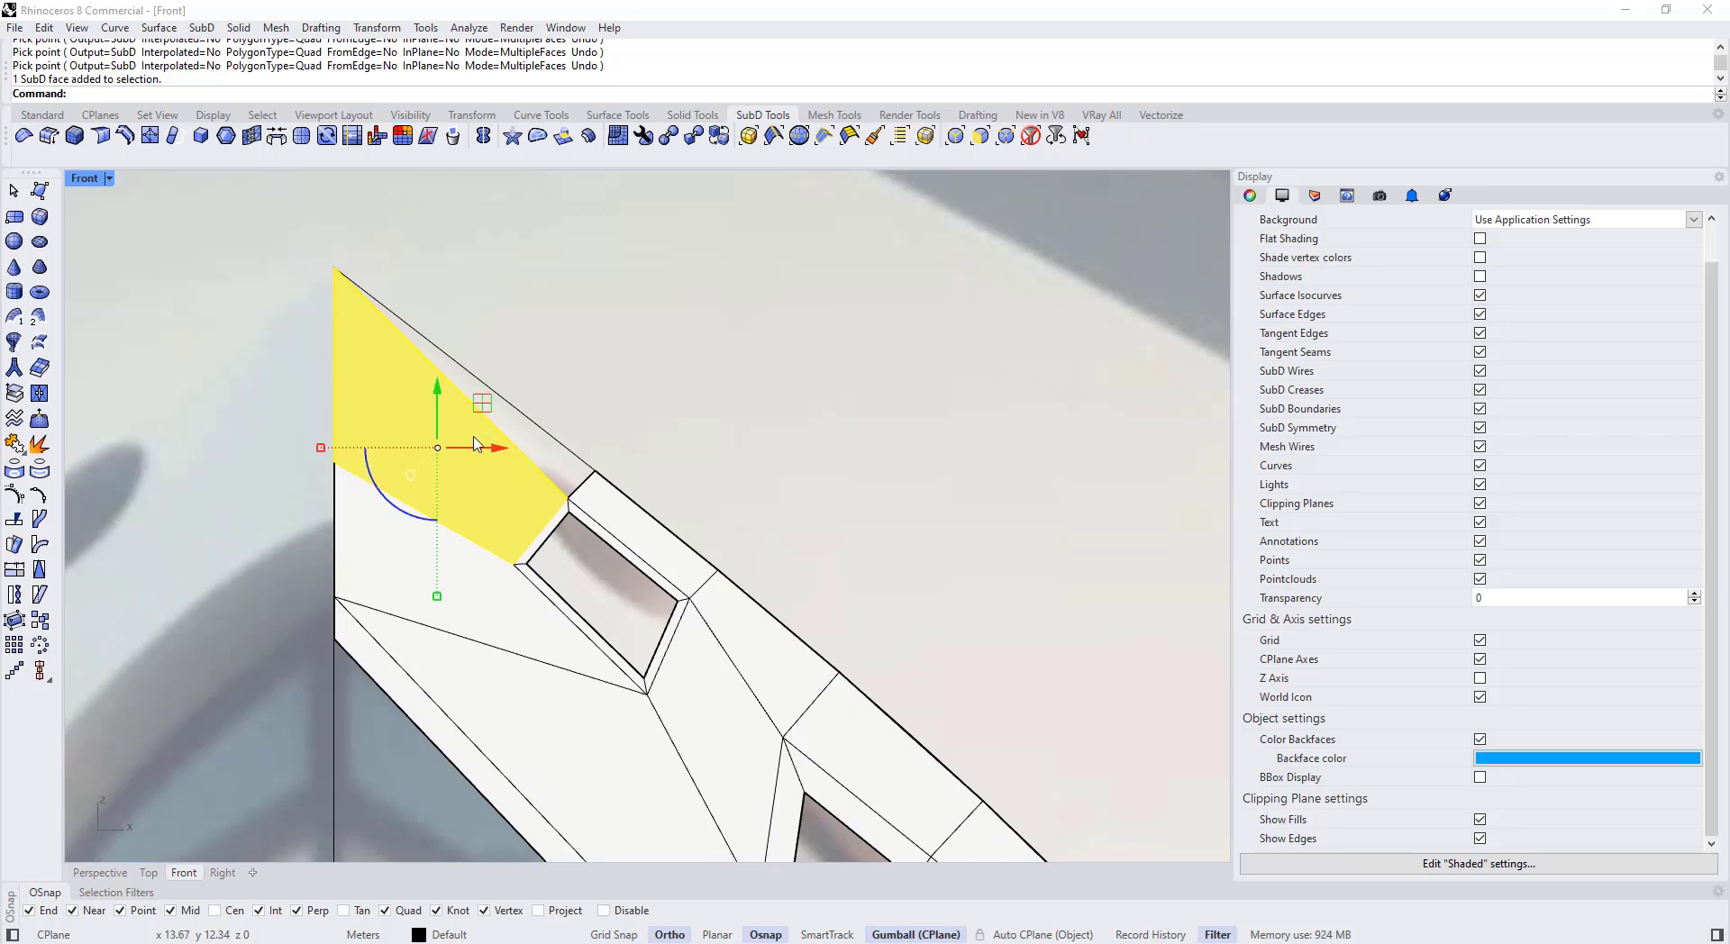
pyautogui.press('Delete')
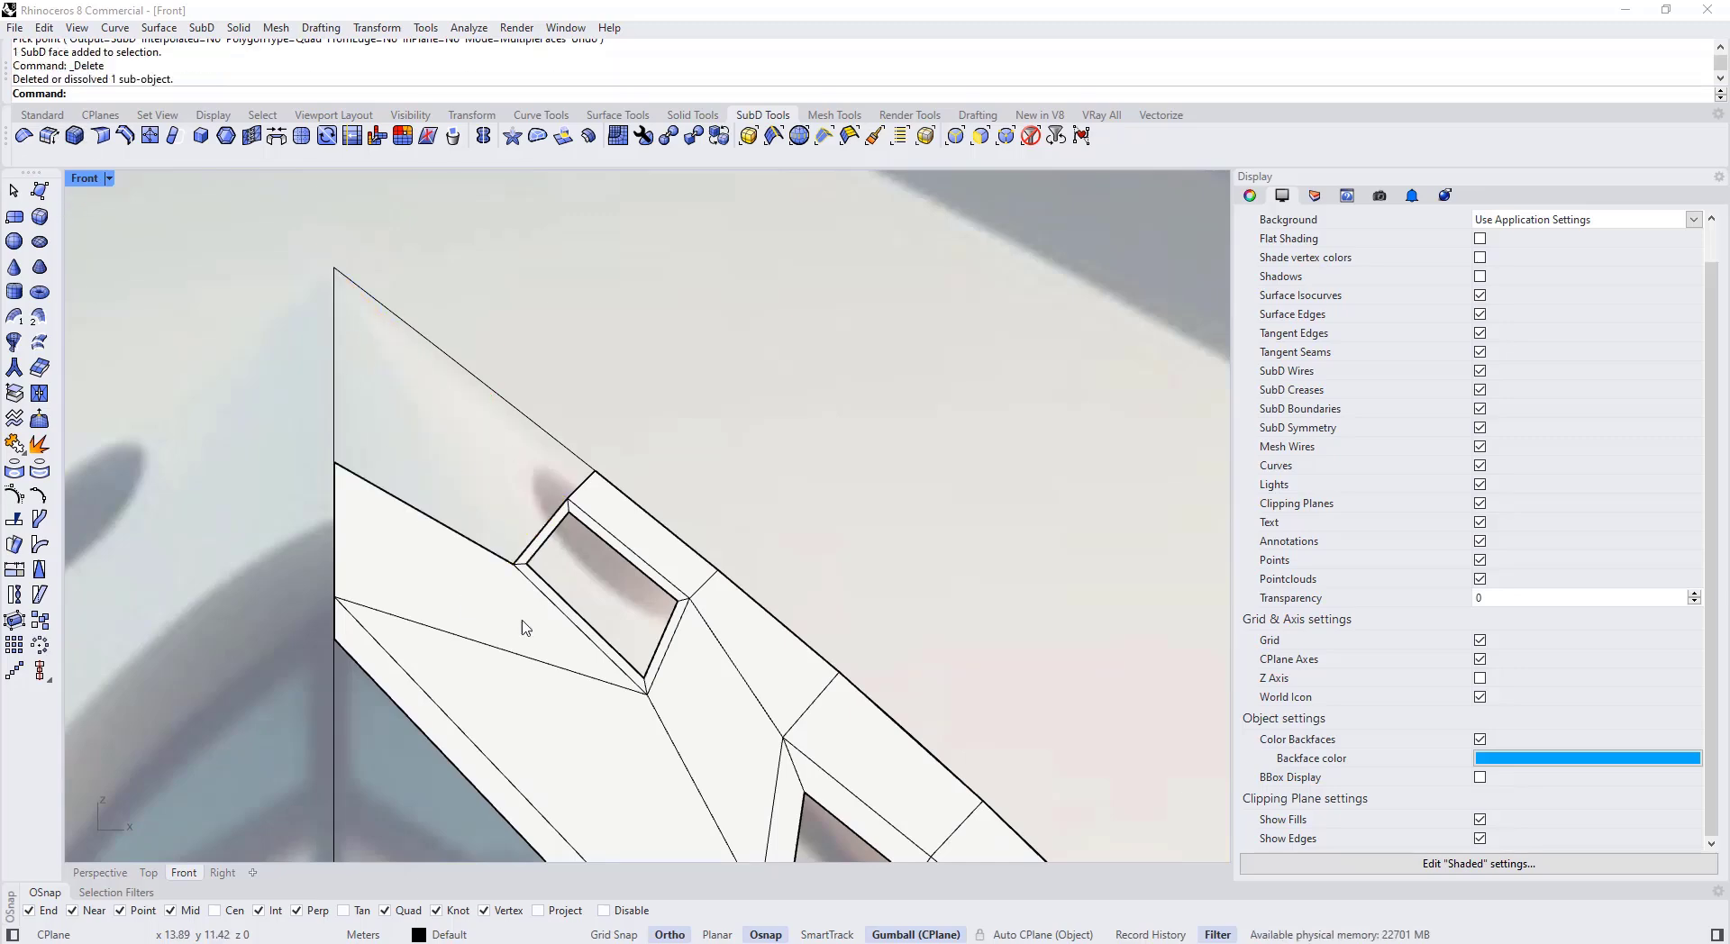
# Step: Rebuild the panel's pointed top with two quad faces appended between the topmost opening, the guide curve and the vertical edge
pyautogui.click(525, 628)
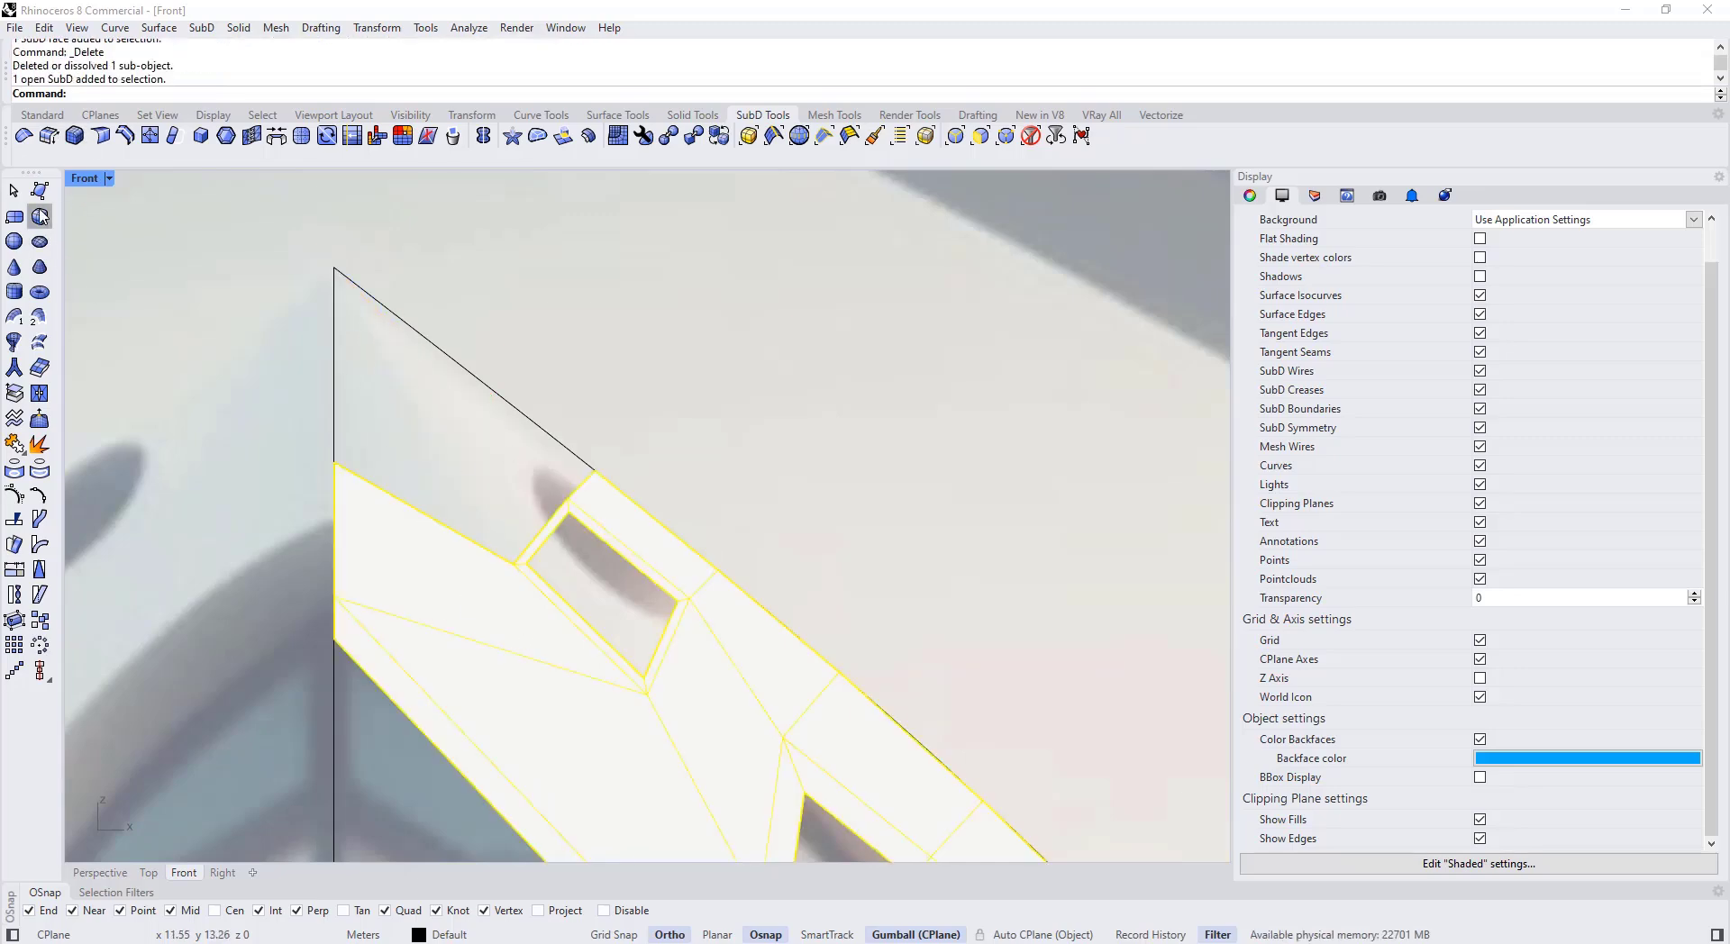
pyautogui.click(39, 216)
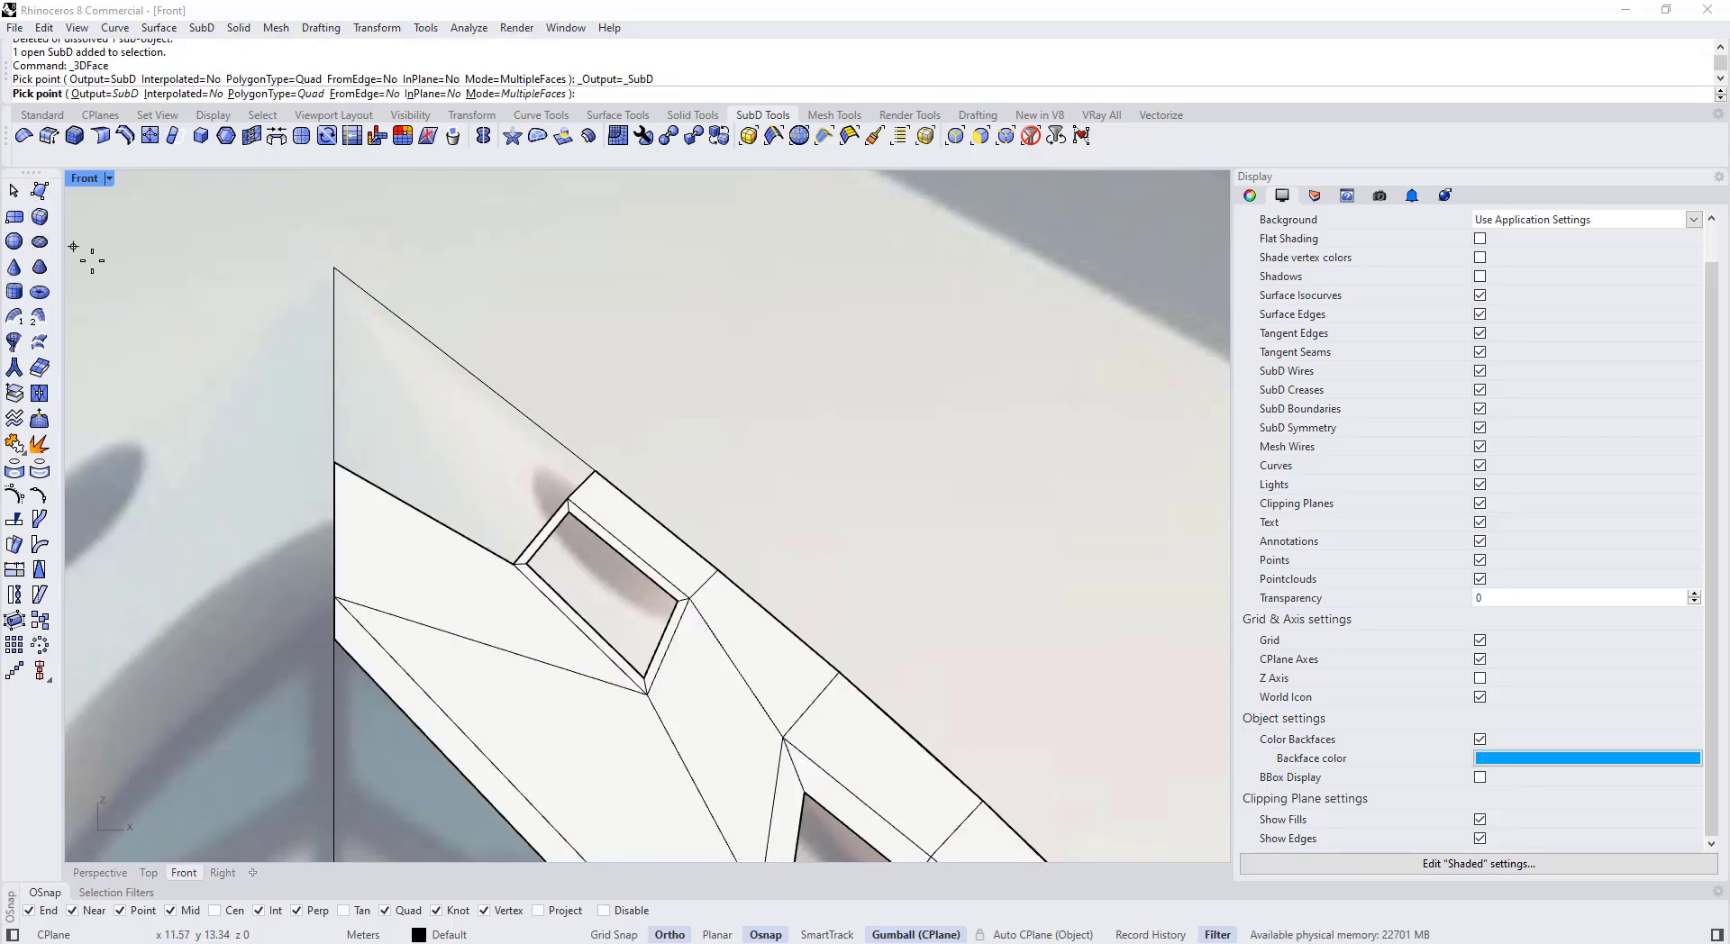
pyautogui.click(596, 472)
pyautogui.click(568, 498)
pyautogui.click(334, 397)
pyautogui.click(349, 278)
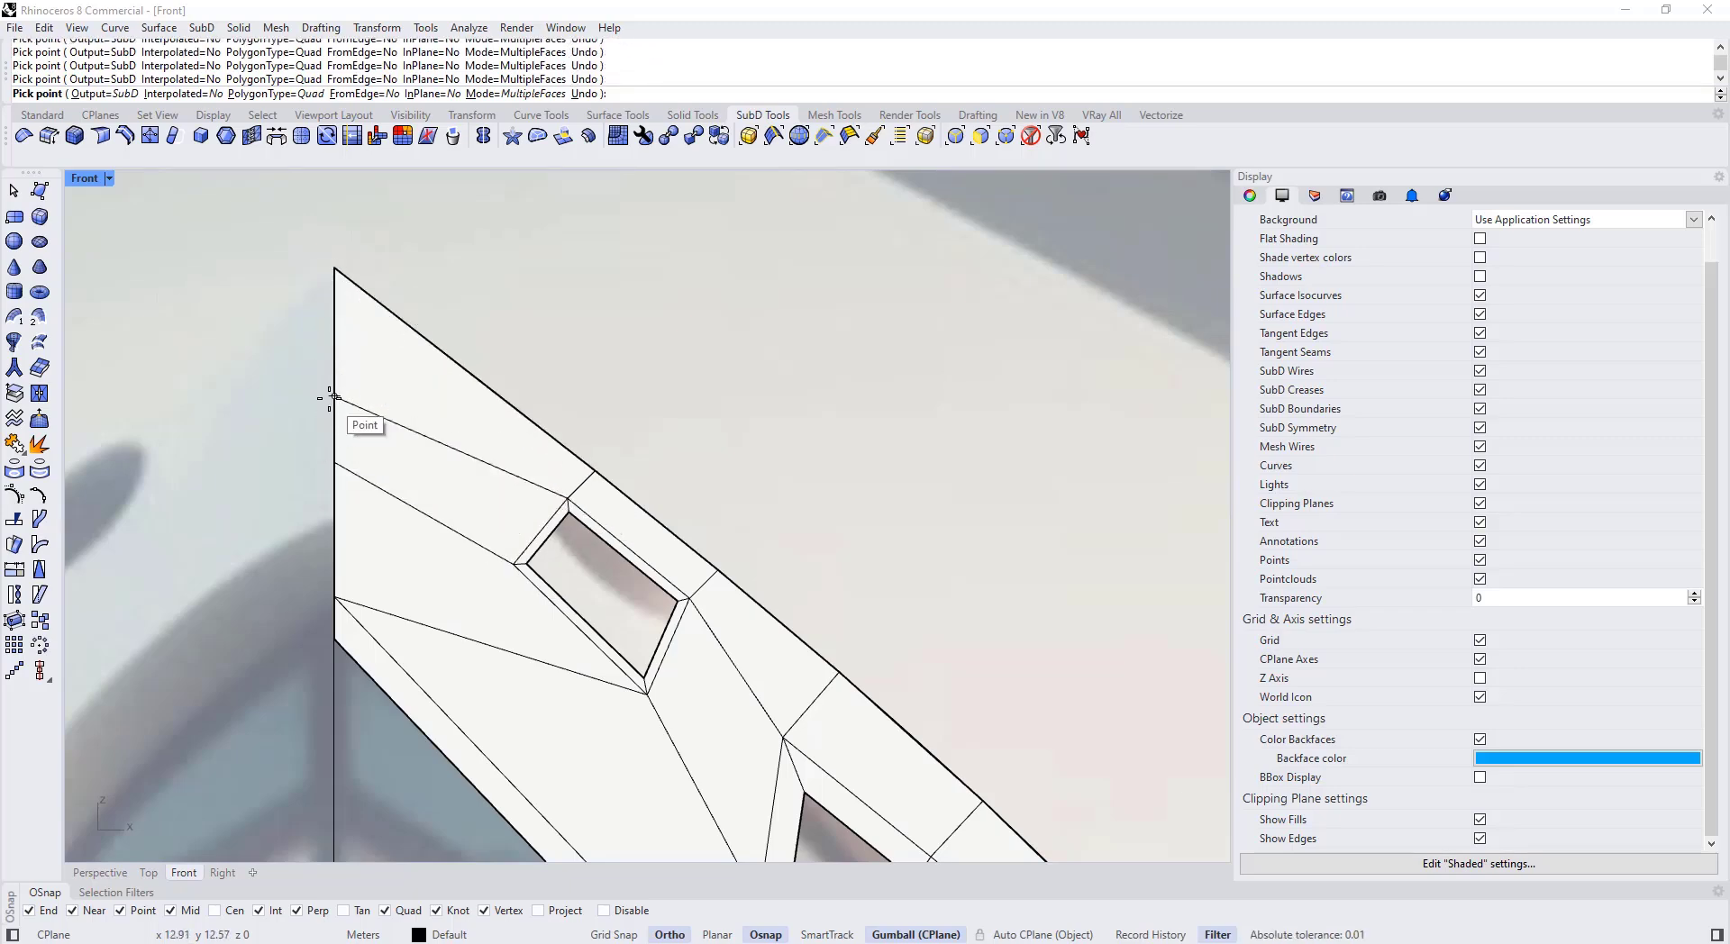
pyautogui.scroll(-5, 328, 397)
pyautogui.scroll(3, 576, 484)
pyautogui.scroll(3, 811, 529)
pyautogui.press('Return')
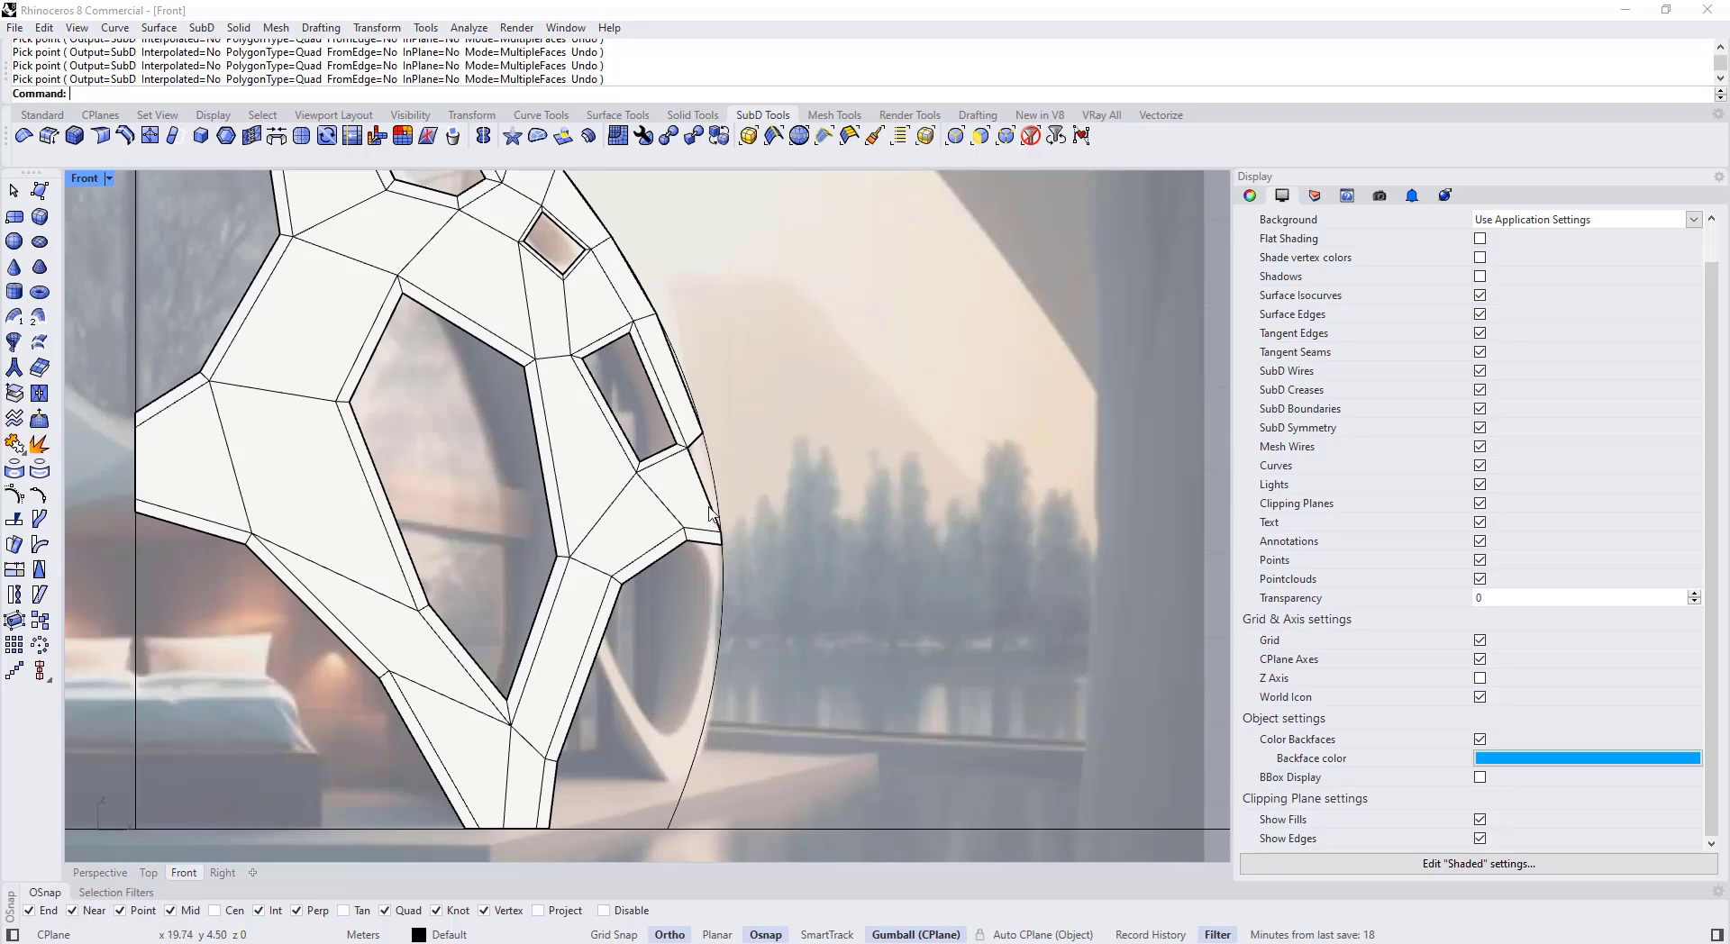
# Step: Move the short end edge of the panel's lower outer arm inward, away from the guide curve
pyautogui.scroll(3, 701, 388)
pyautogui.scroll(2, 707, 505)
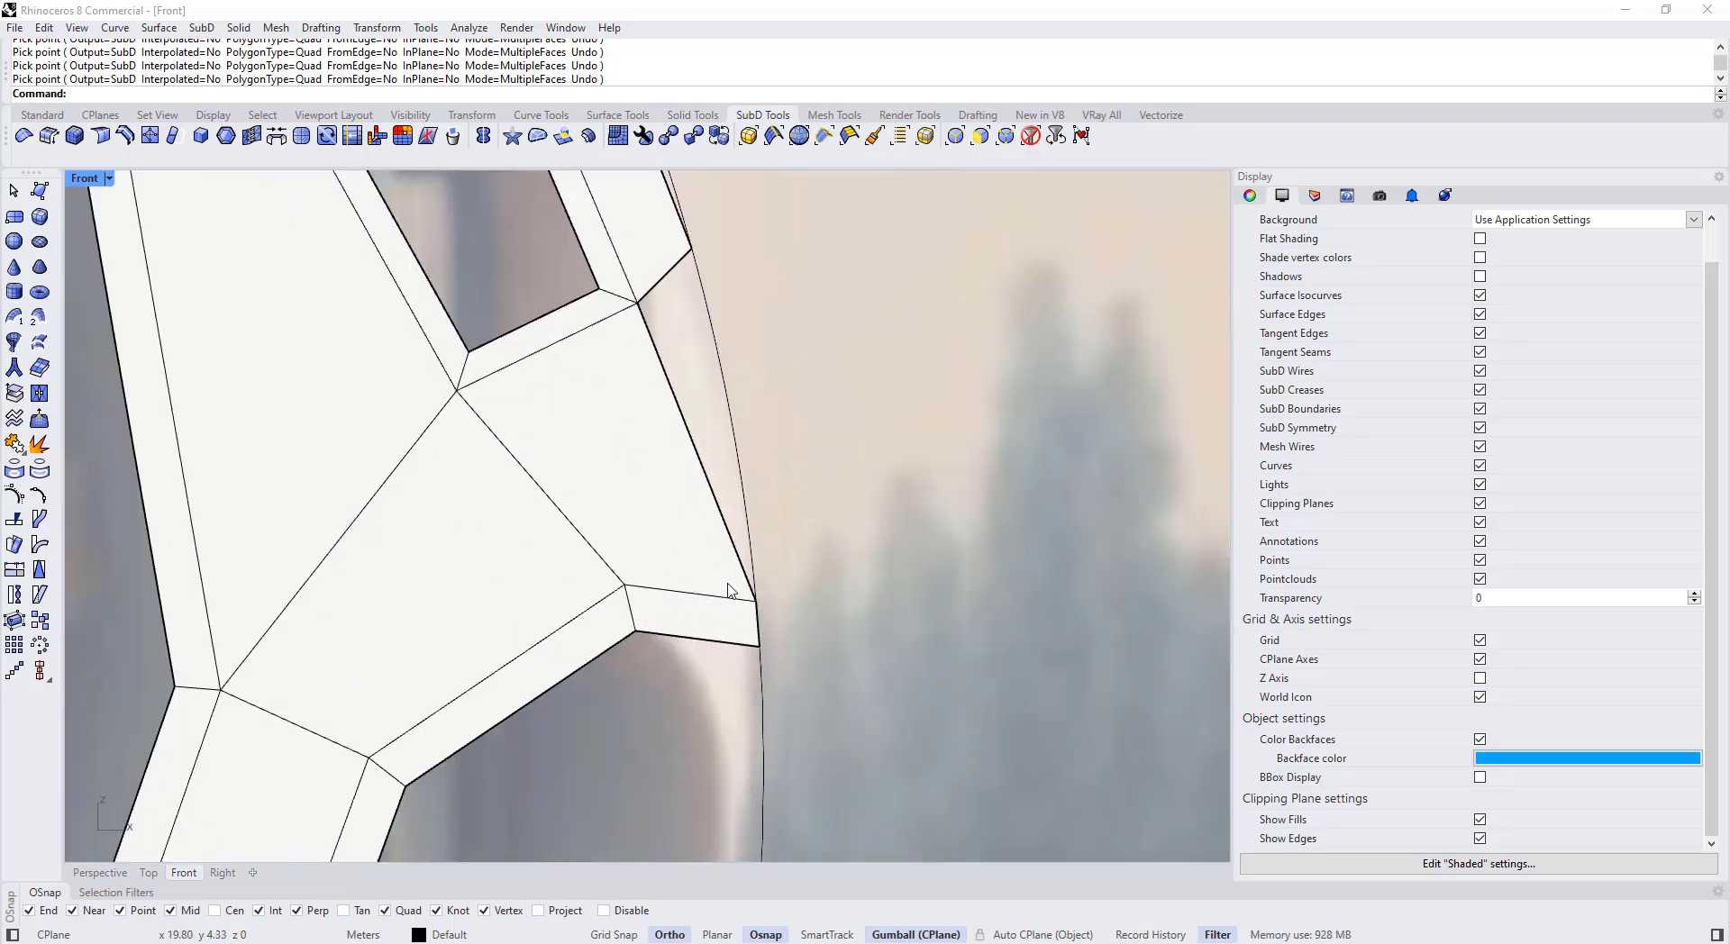
pyautogui.scroll(-2, 696, 566)
pyautogui.scroll(-3, 687, 555)
pyautogui.scroll(3, 676, 551)
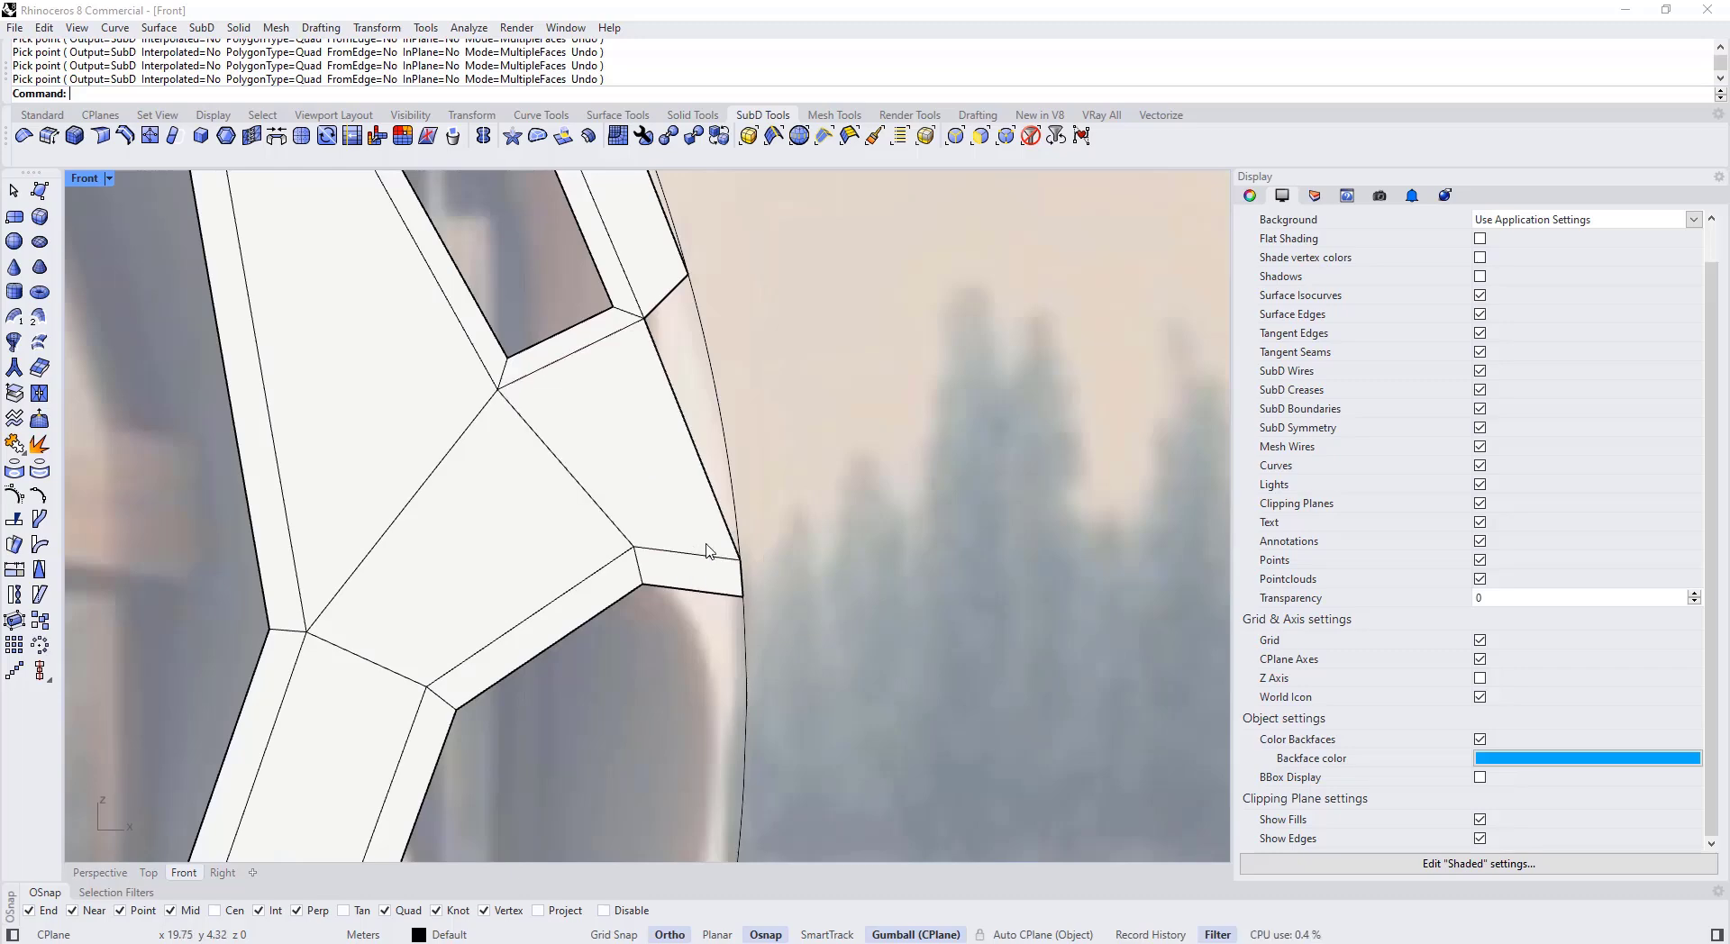
pyautogui.moveTo(758, 606)
pyautogui.mouseDown()
pyautogui.moveTo(780, 579)
pyautogui.moveTo(757, 579)
pyautogui.mouseUp()
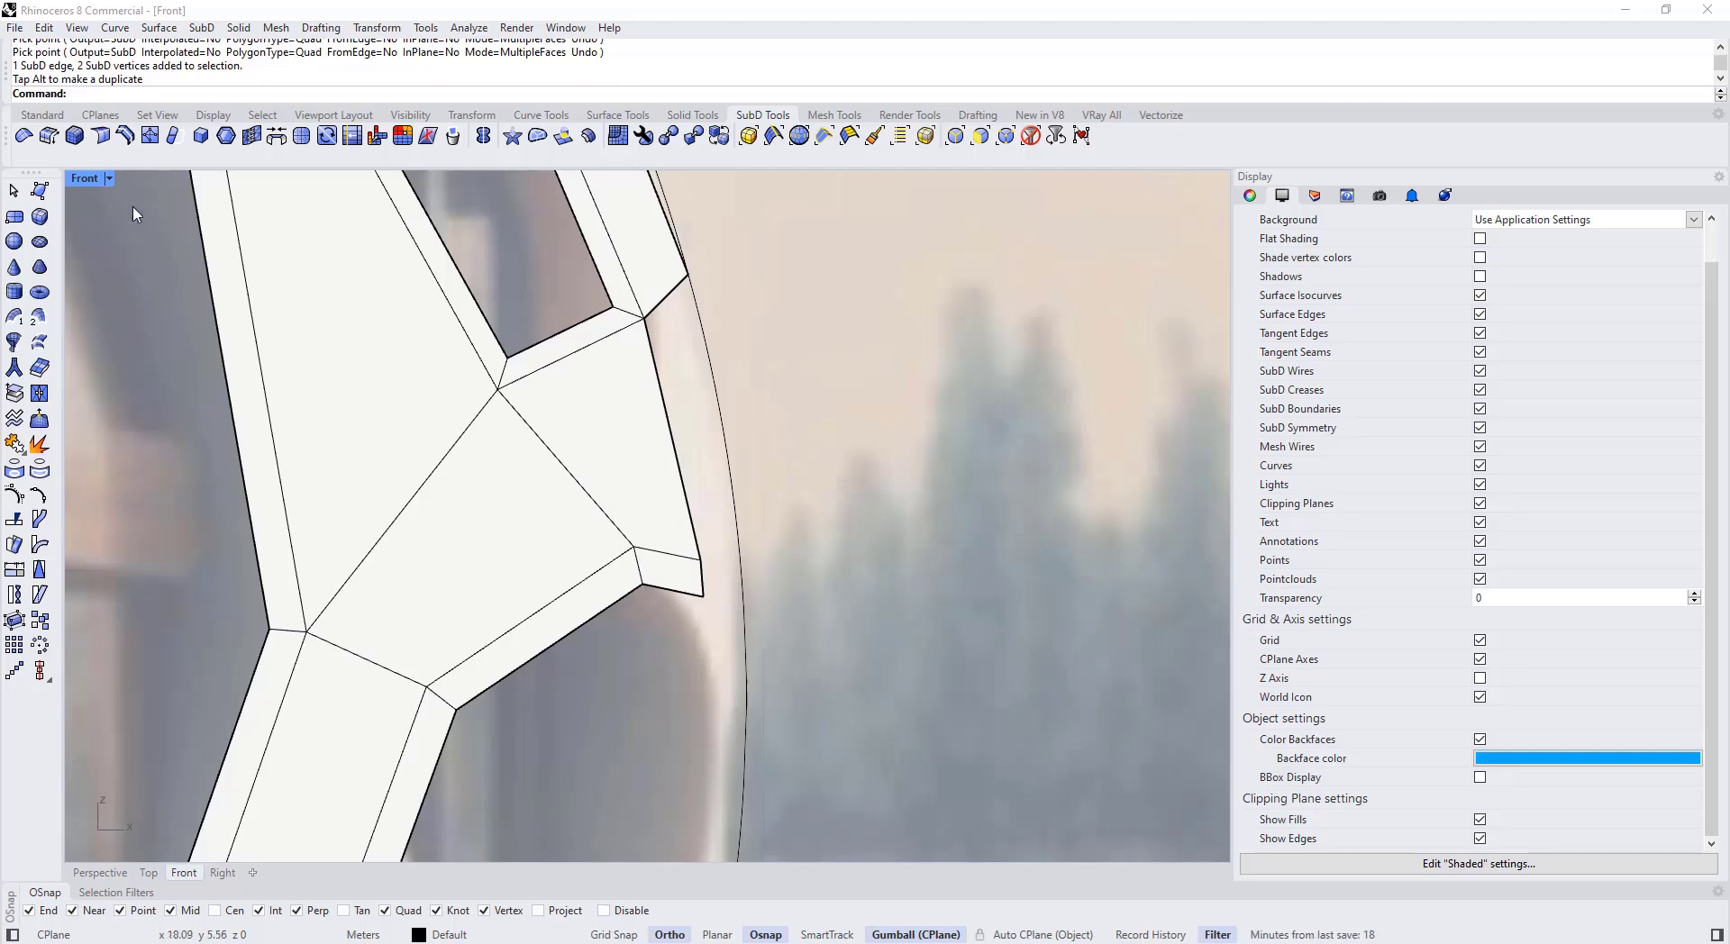
# Step: Append two quad faces to the SubD between the lower outer arm, the existing outer strip and the guide curve
pyautogui.click(517, 456)
pyautogui.click(40, 191)
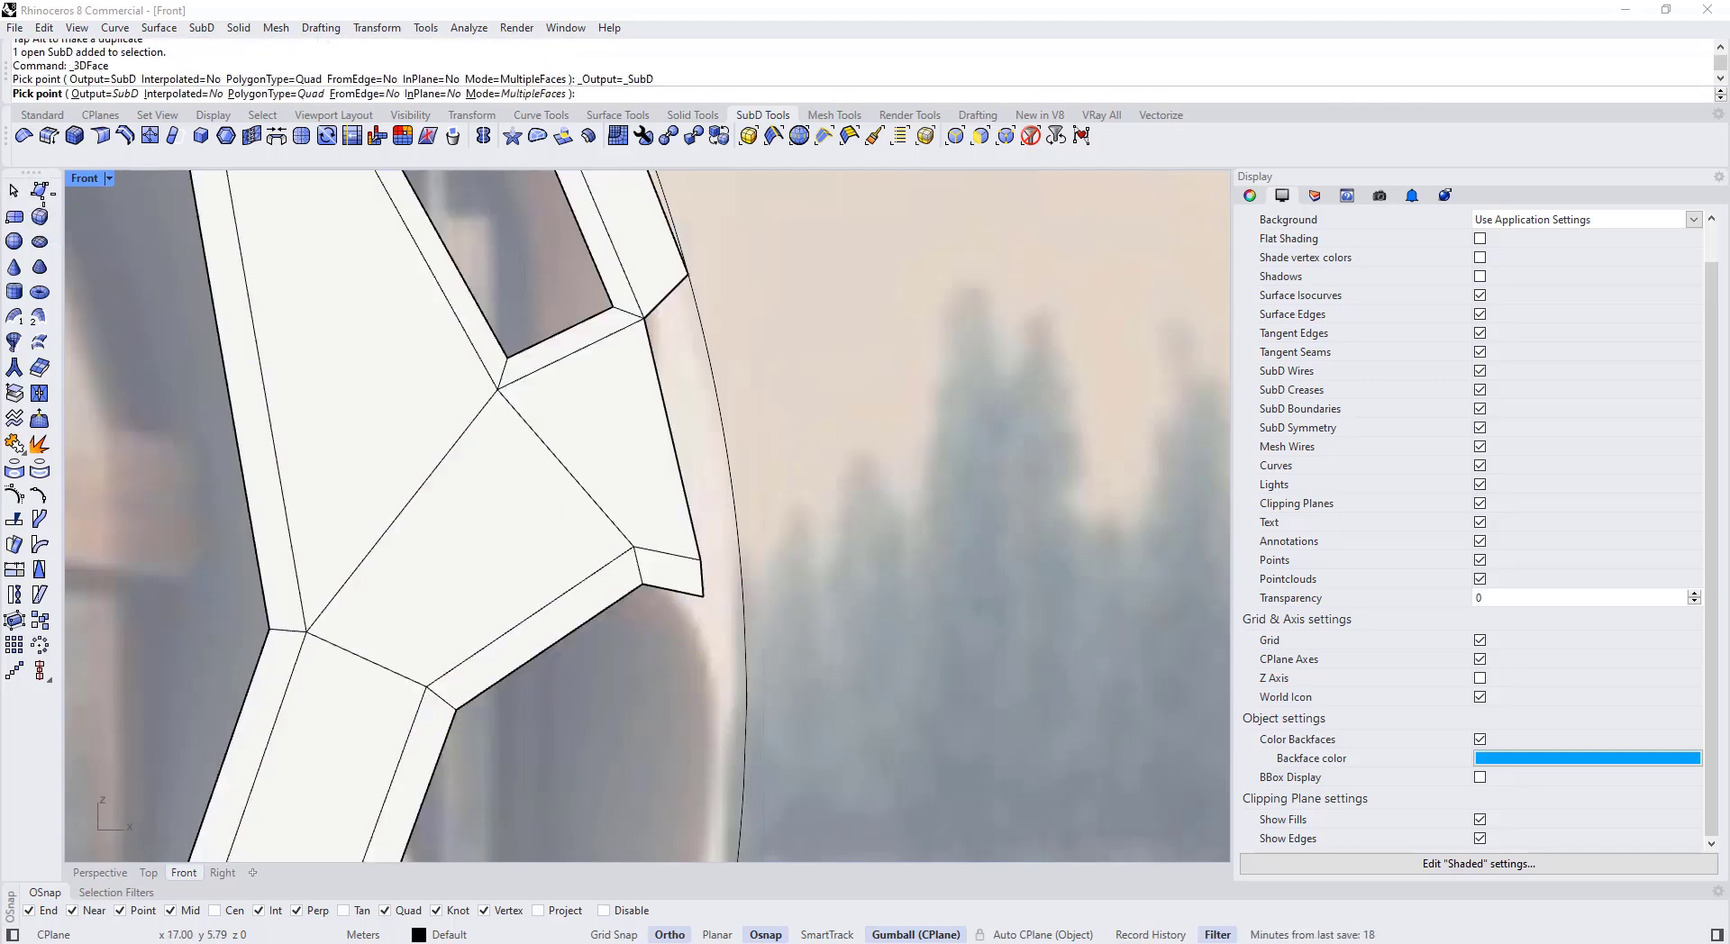
pyautogui.click(702, 559)
pyautogui.click(644, 317)
pyautogui.click(688, 275)
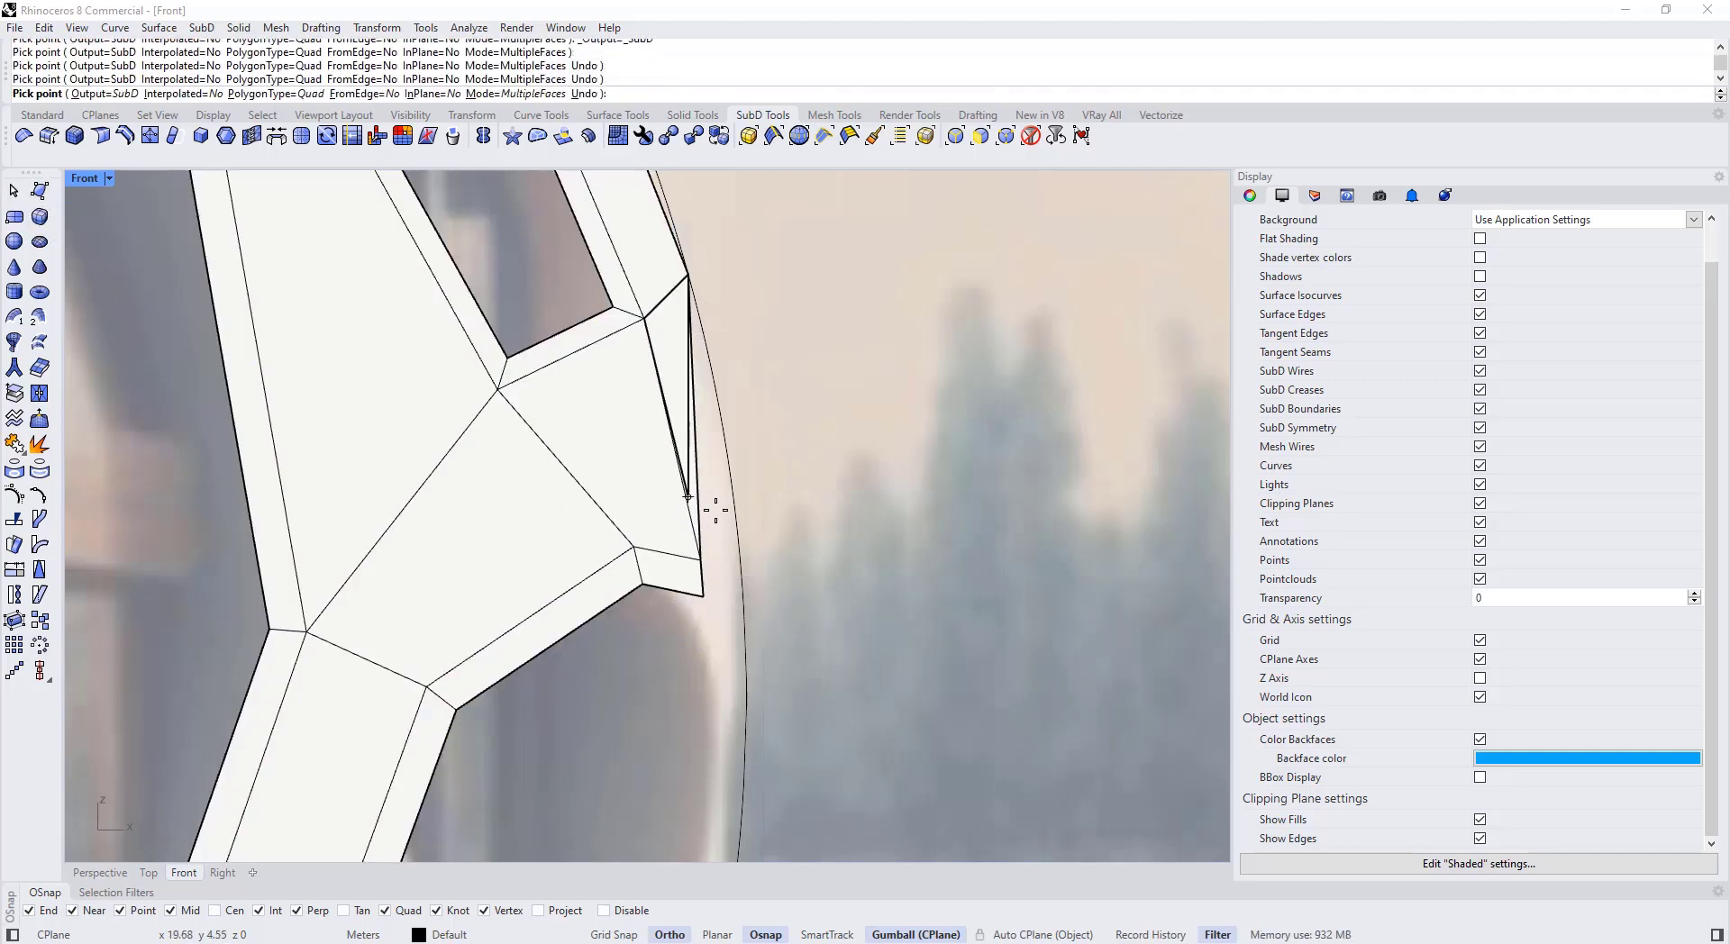
pyautogui.click(739, 549)
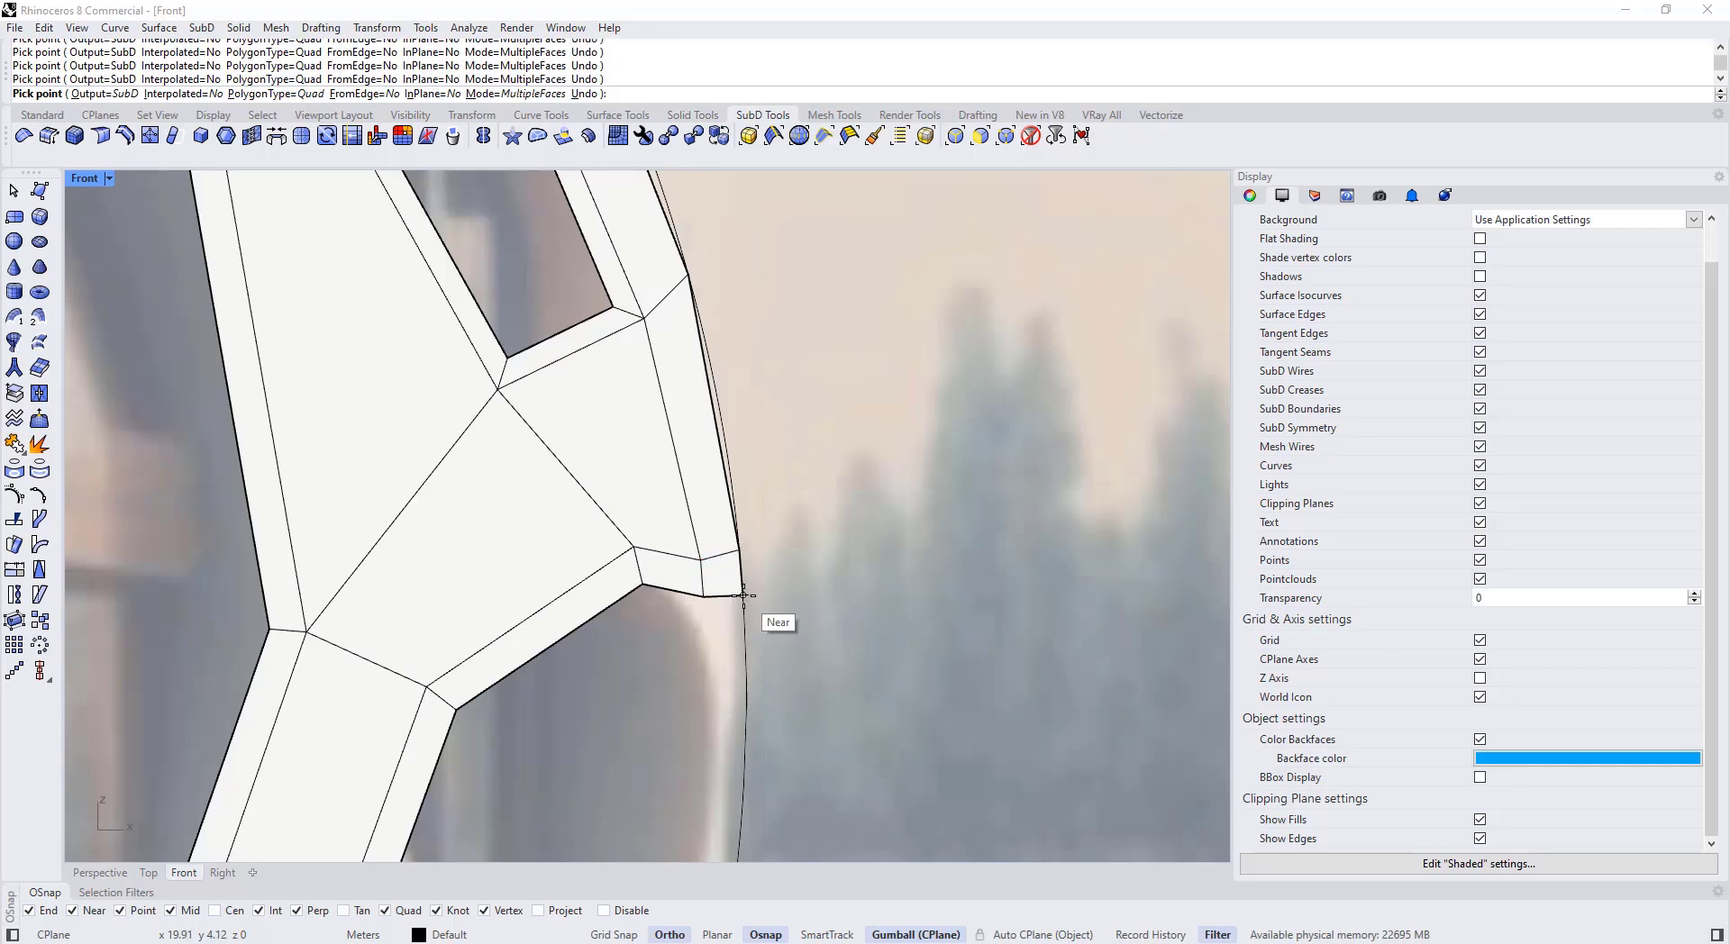
pyautogui.click(743, 596)
pyautogui.rightClick(744, 595)
# Step: Move the cross edge near the outer arm's end slightly up and the neighbouring cross edge down to smooth the arm's lower outline
pyautogui.scroll(6, 700, 574)
pyautogui.keyDown('ctrl'); pyautogui.keyDown('shift'); pyautogui.click(704, 575); pyautogui.keyUp('shift'); pyautogui.keyUp('ctrl')
pyautogui.moveTo(704, 531)
pyautogui.mouseDown()
pyautogui.moveTo(703, 509)
pyautogui.moveTo(702, 525)
pyautogui.mouseUp()
pyautogui.click(664, 674)
pyautogui.keyDown('ctrl'); pyautogui.keyDown('shift'); pyautogui.click(584, 560); pyautogui.keyUp('shift'); pyautogui.keyUp('ctrl')
pyautogui.moveTo(584, 508); pyautogui.dragTo(584, 555)
pyautogui.click(869, 453)
pyautogui.scroll(-8, 869, 453)
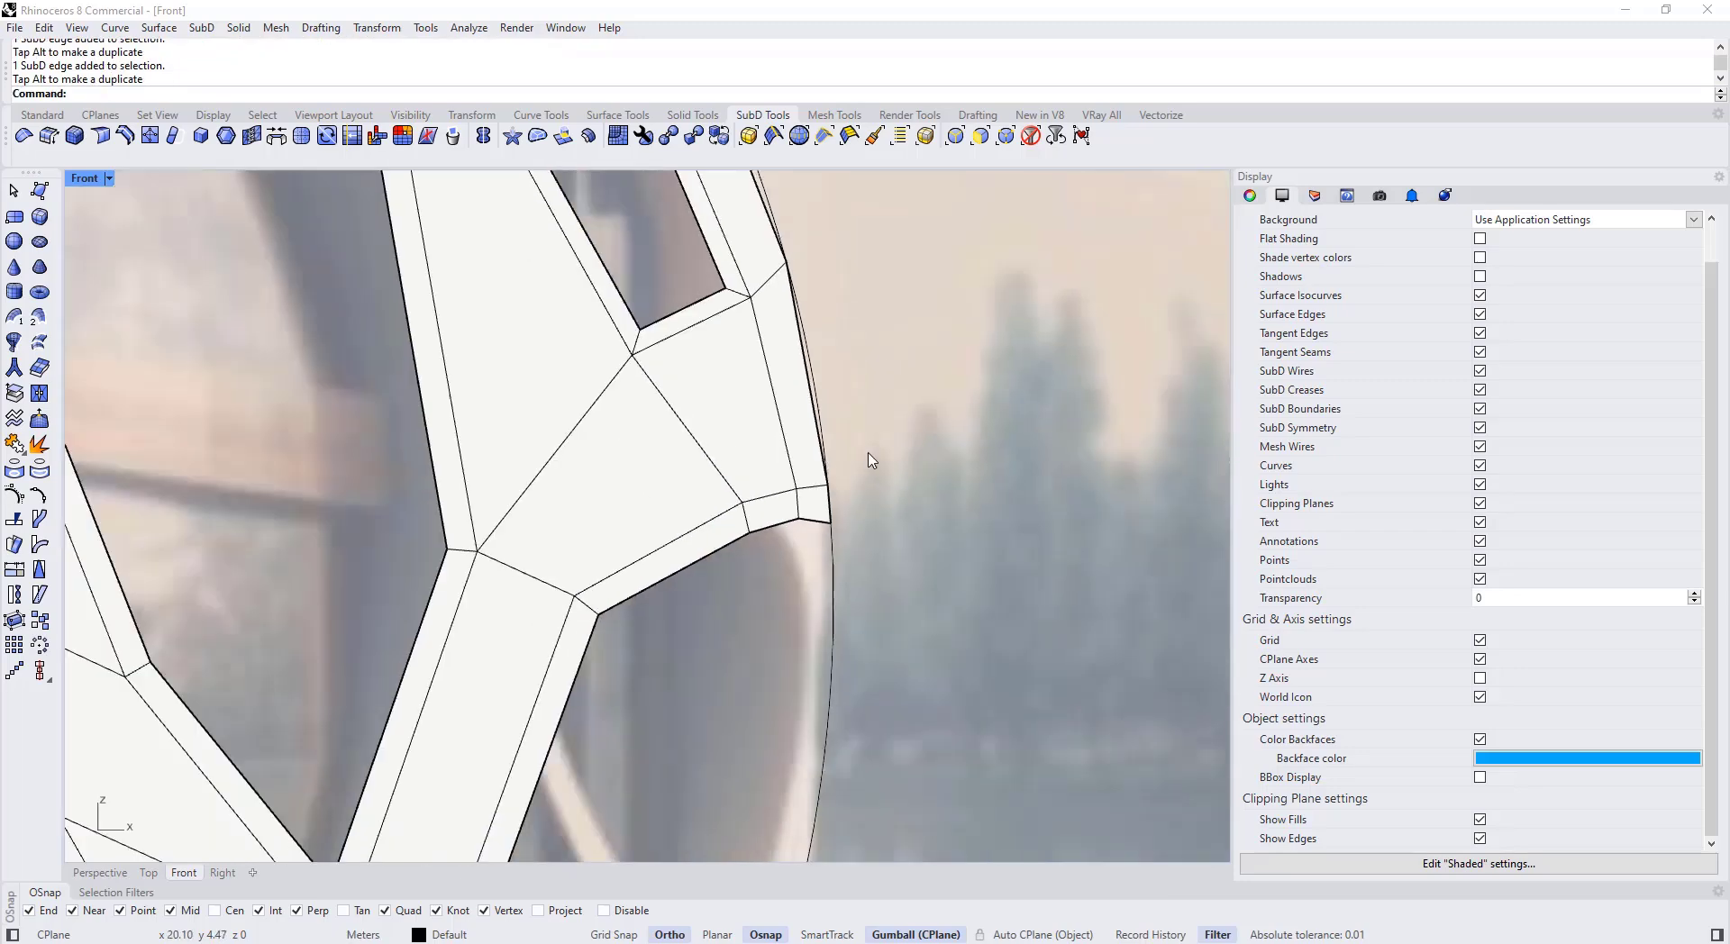
pyautogui.scroll(-8, 871, 461)
pyautogui.press('Tab')
pyautogui.press('Tab')
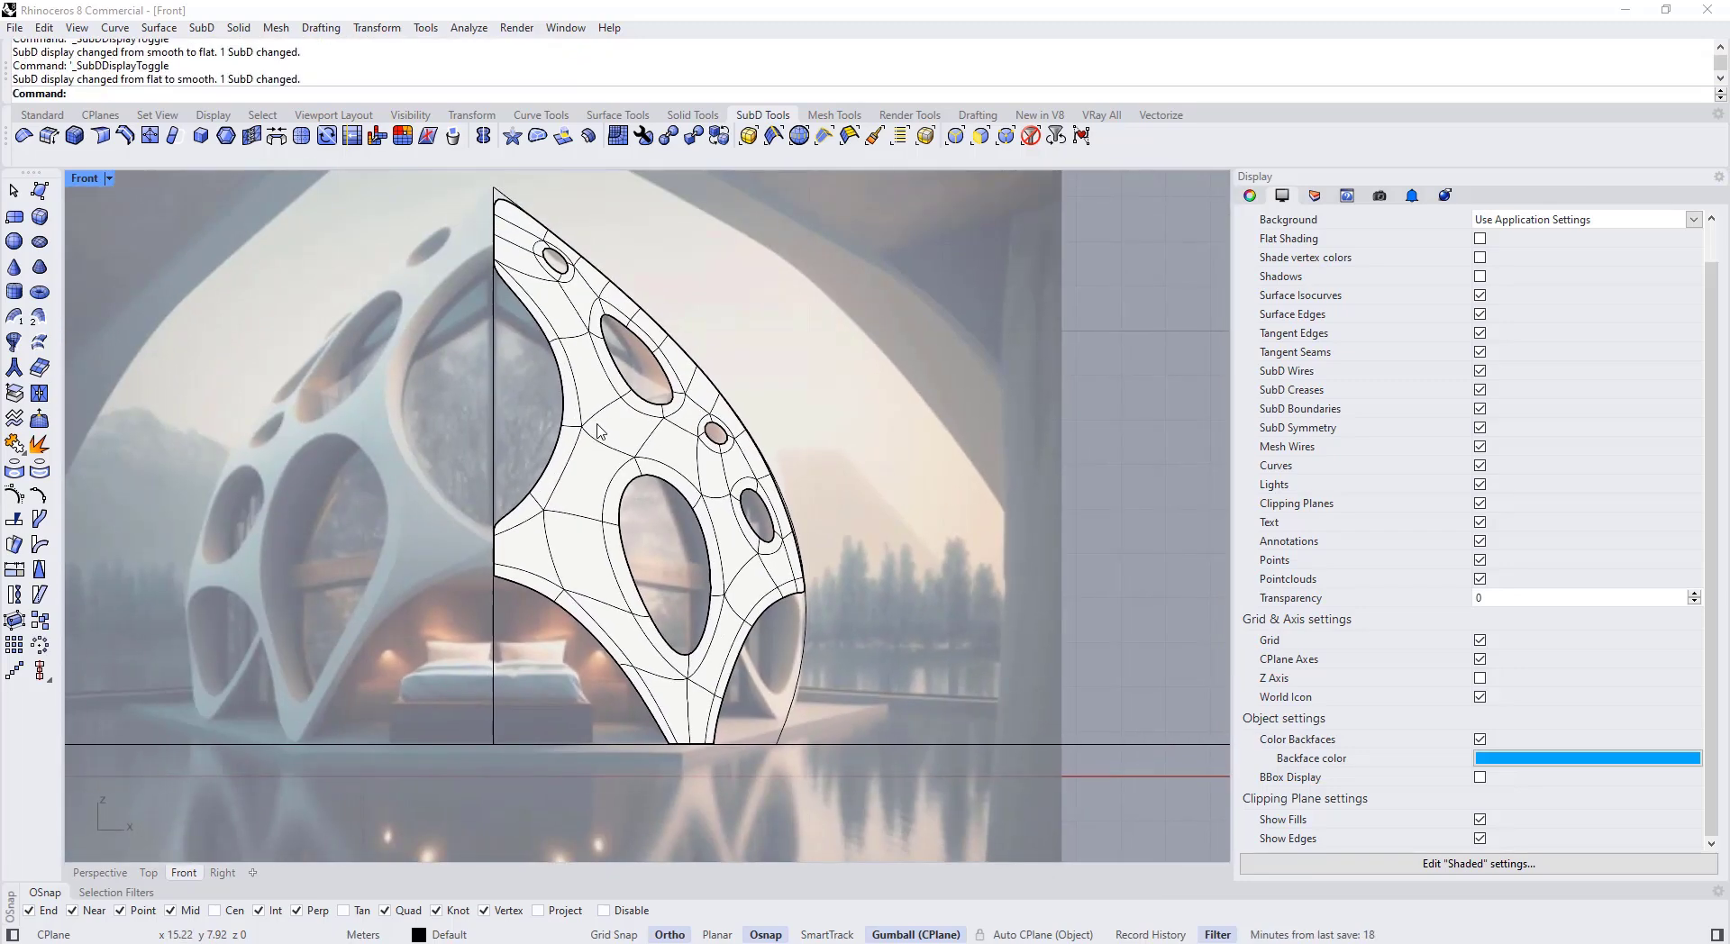
# Step: Move the short edge above the upper elongated opening outward, towards the guide curve
pyautogui.scroll(3, 605, 335)
pyautogui.scroll(3, 655, 379)
pyautogui.click(699, 325)
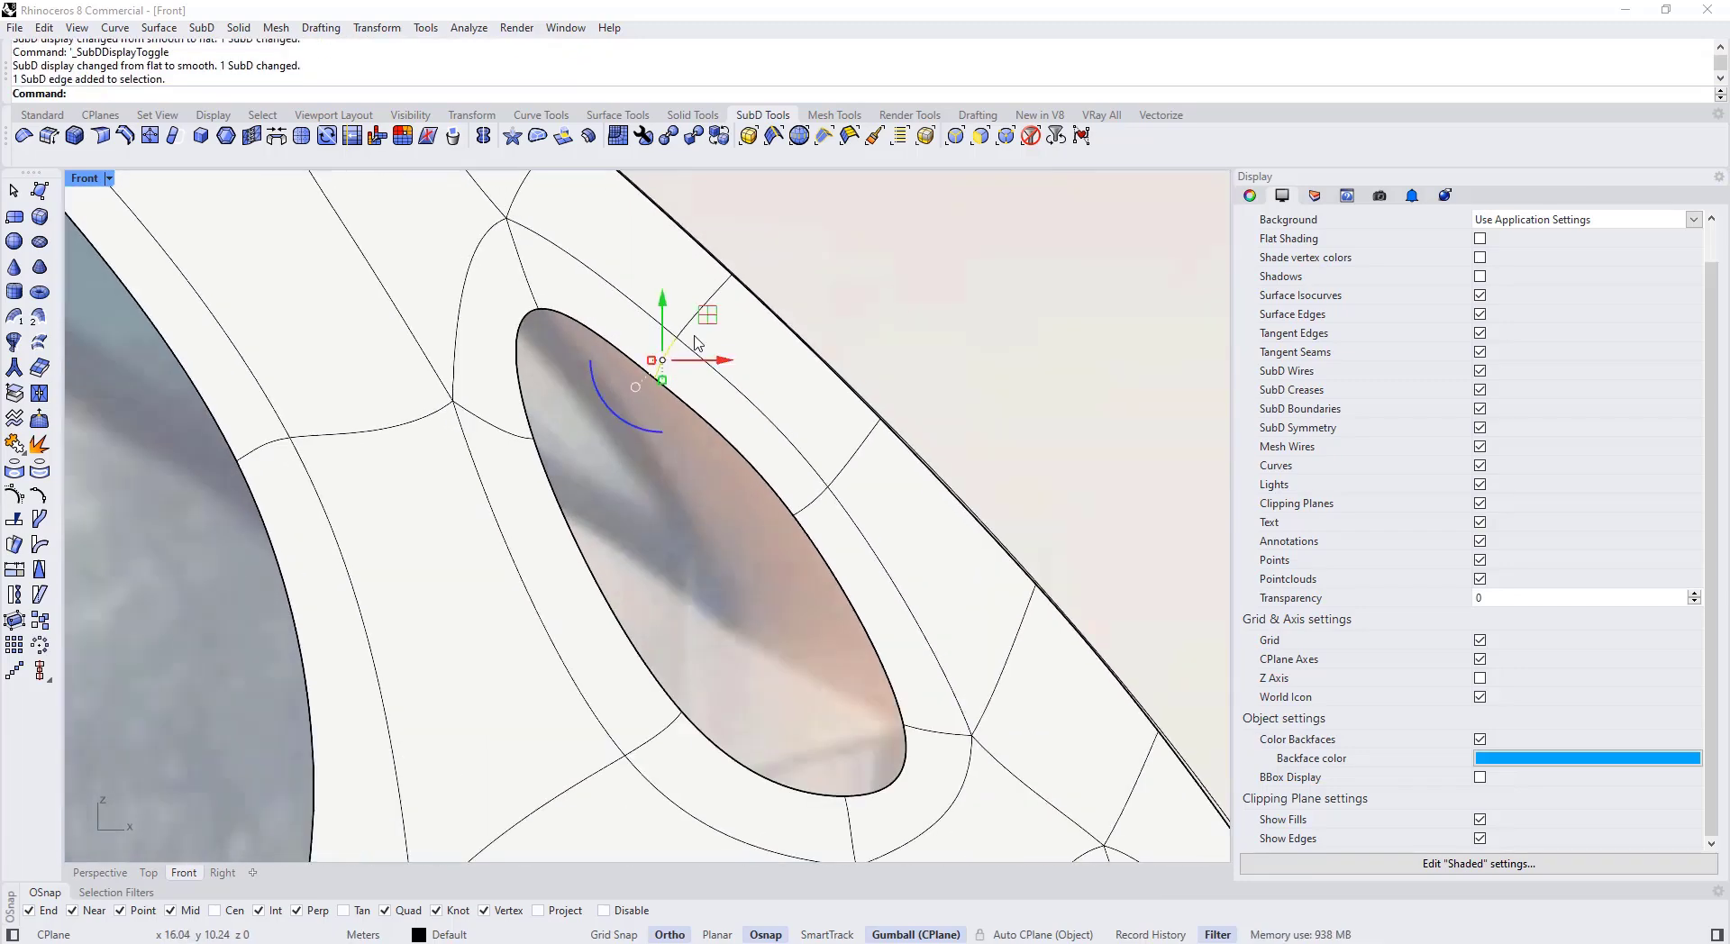
pyautogui.moveTo(705, 314); pyautogui.dragTo(724, 287)
pyautogui.scroll(-6, 765, 419)
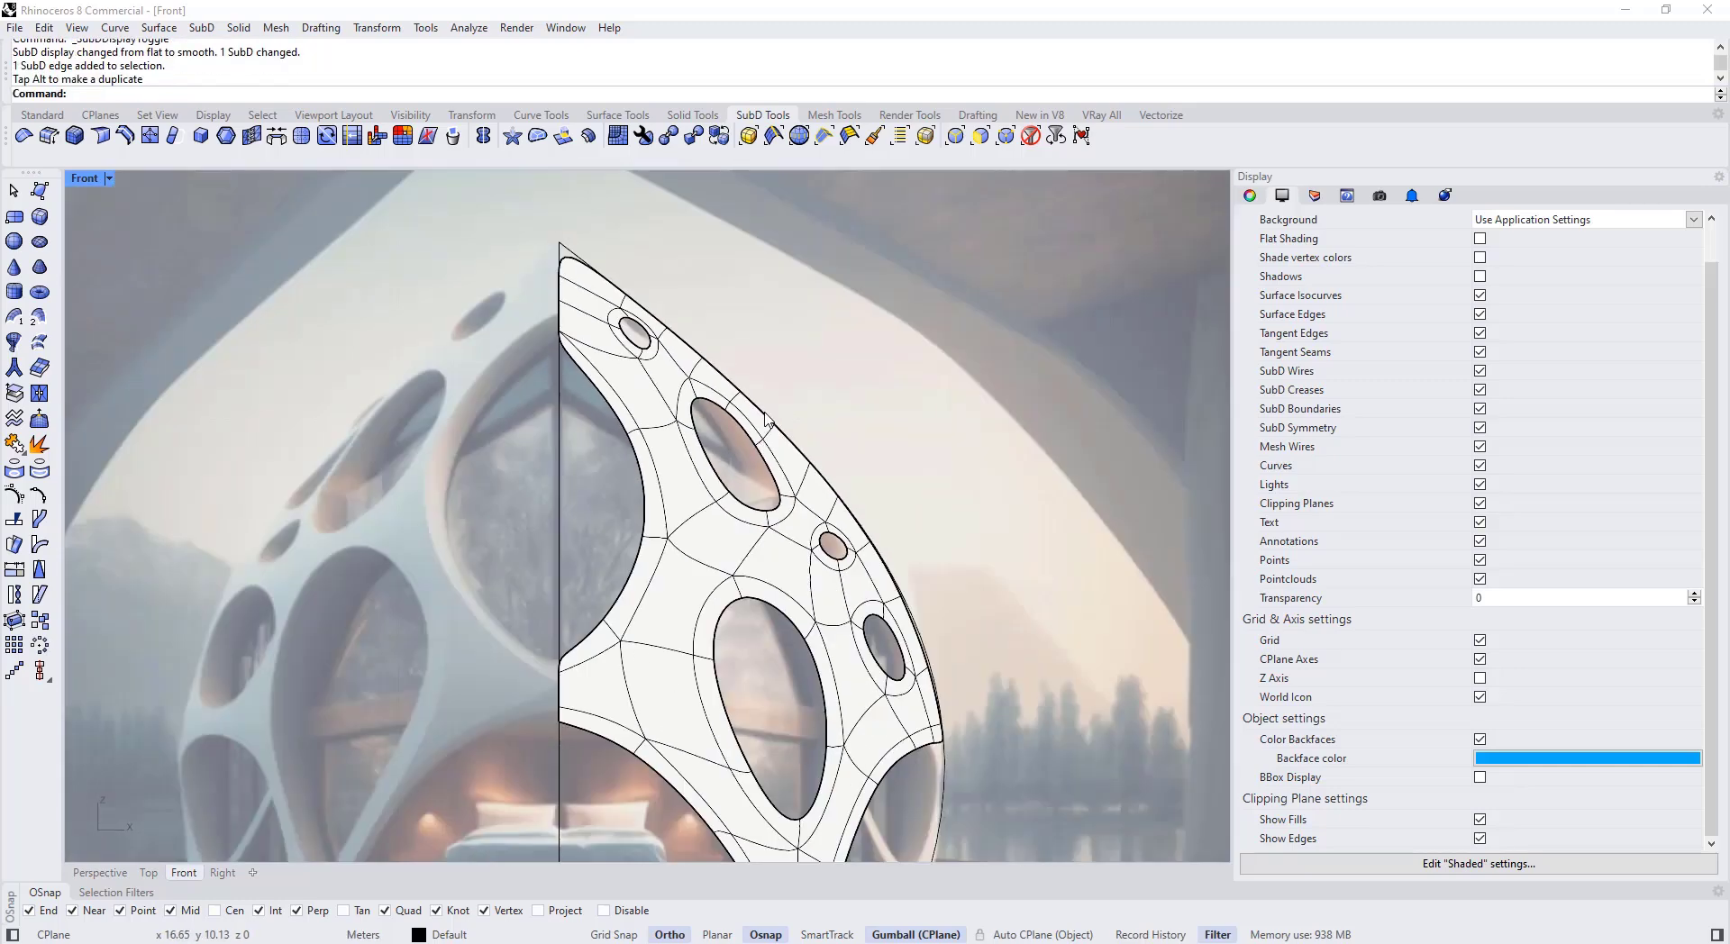
# Step: Crease the SubD vertex where the top of the large central opening meets the vertical edge
pyautogui.scroll(6, 542, 314)
pyautogui.press('Tab')
pyautogui.scroll(6, 543, 370)
pyautogui.keyDown('ctrl'); pyautogui.keyDown('shift'); pyautogui.moveTo(616, 419); pyautogui.dragTo(588, 348); pyautogui.keyUp('shift'); pyautogui.keyUp('ctrl')
pyautogui.scroll(-8, 587, 347)
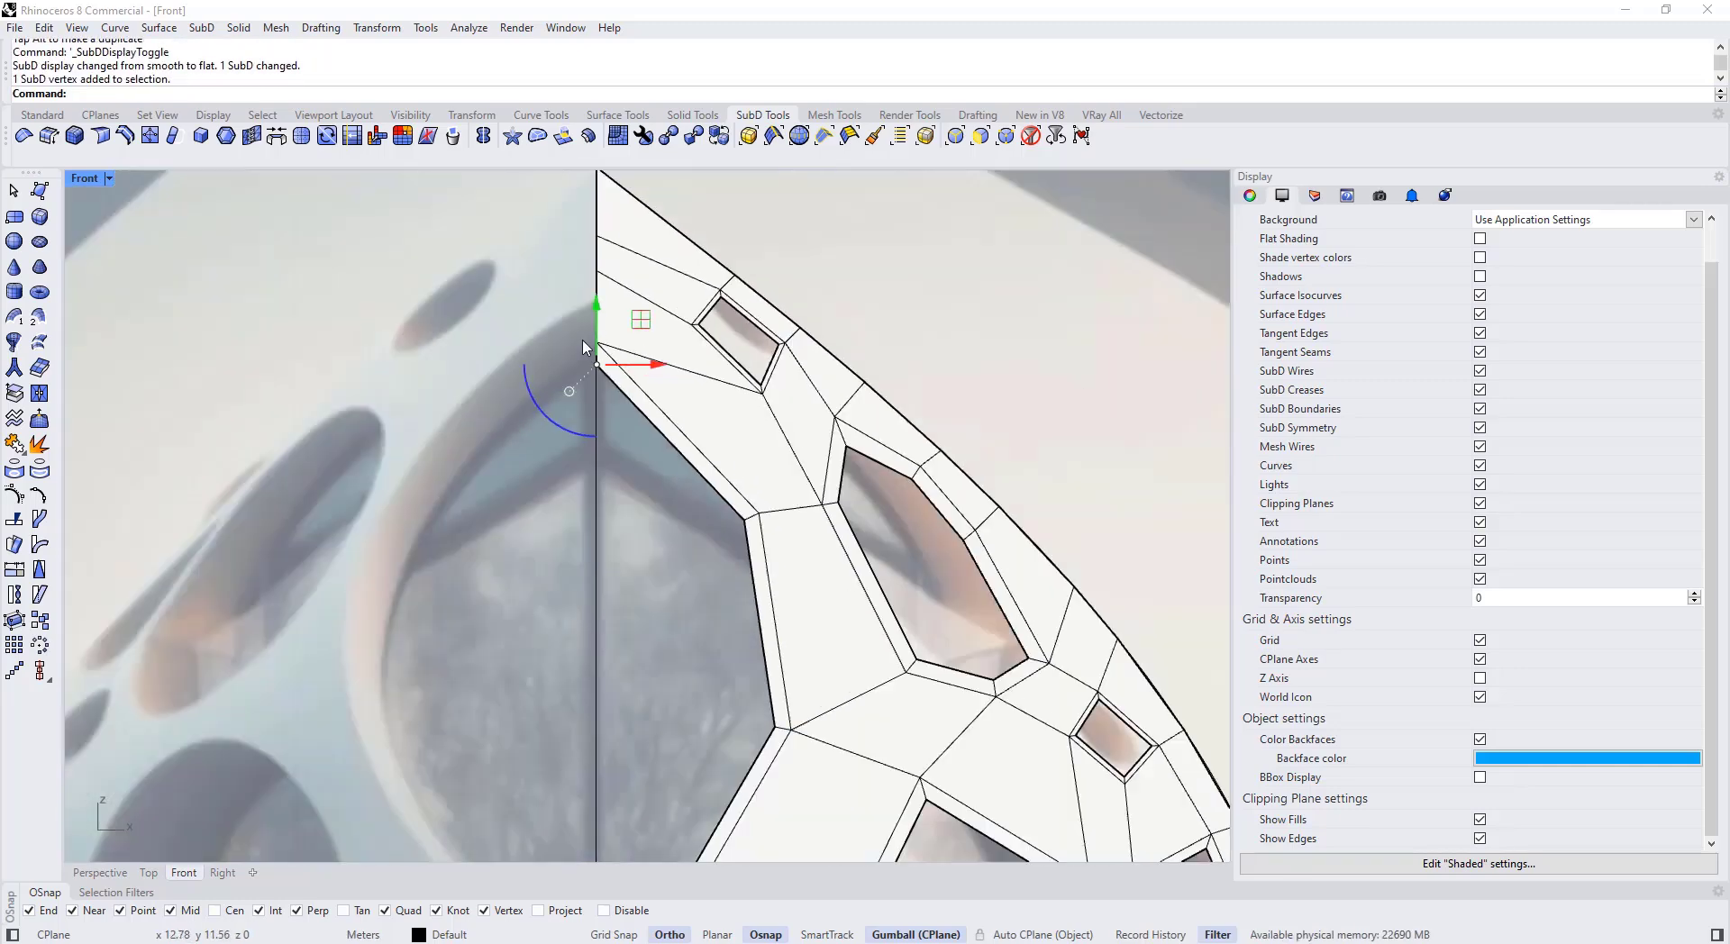
pyautogui.press('Tab')
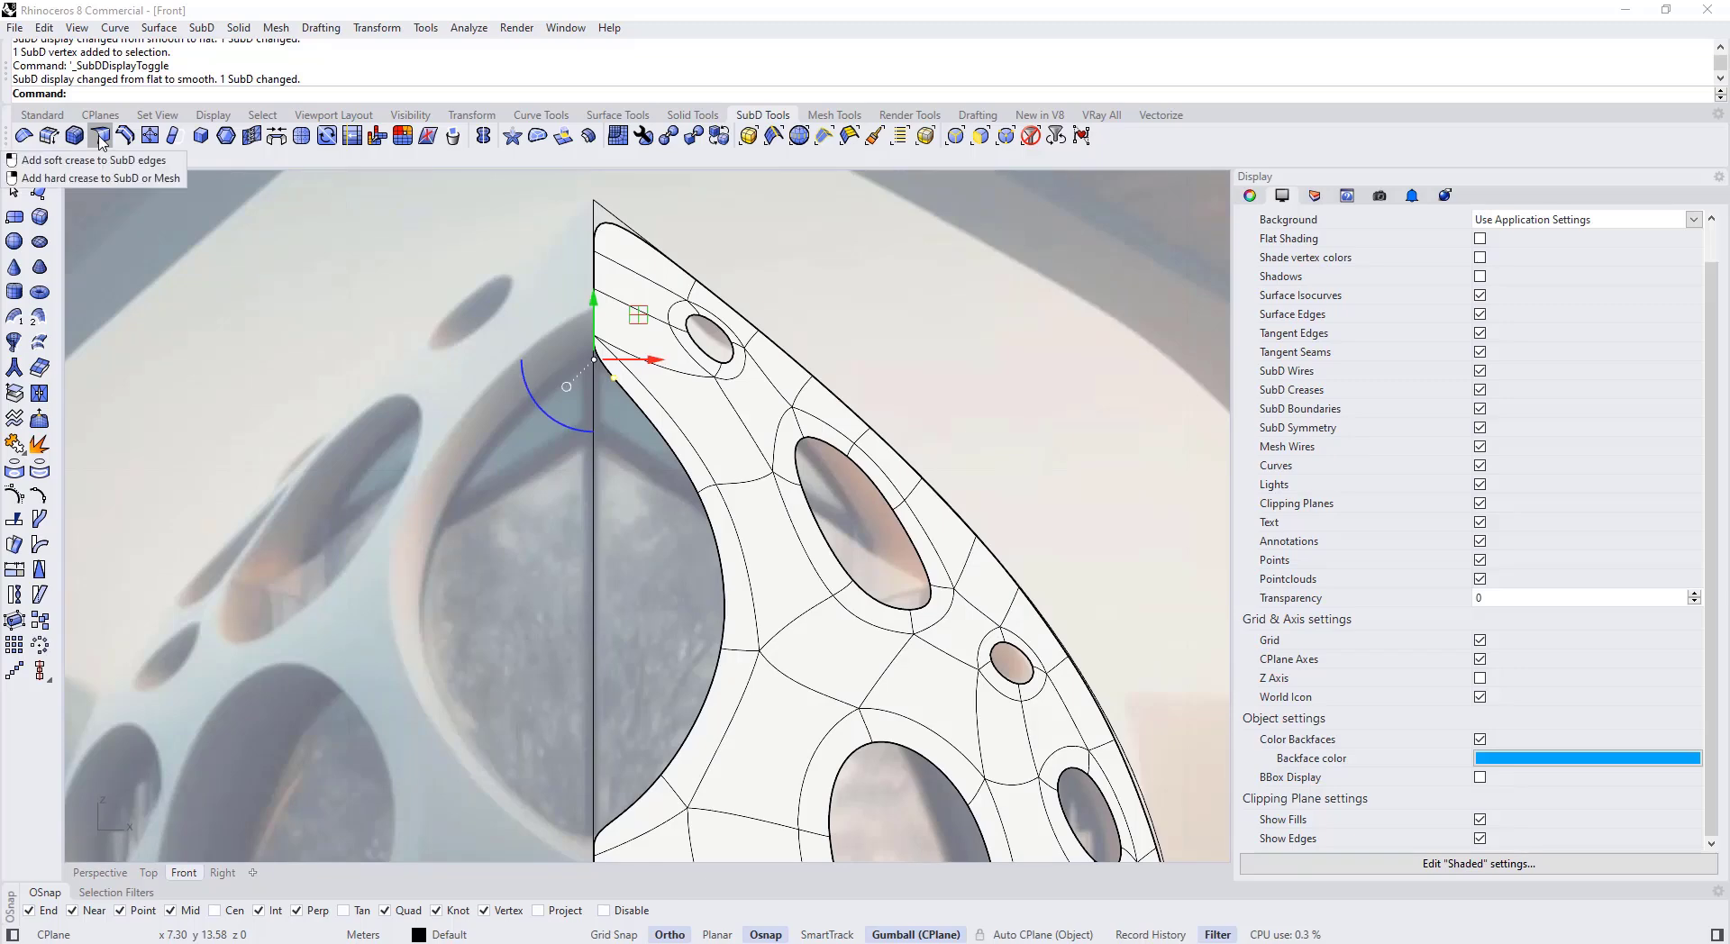
pyautogui.press('Tab')
pyautogui.press('Tab')
pyautogui.scroll(-3, 618, 433)
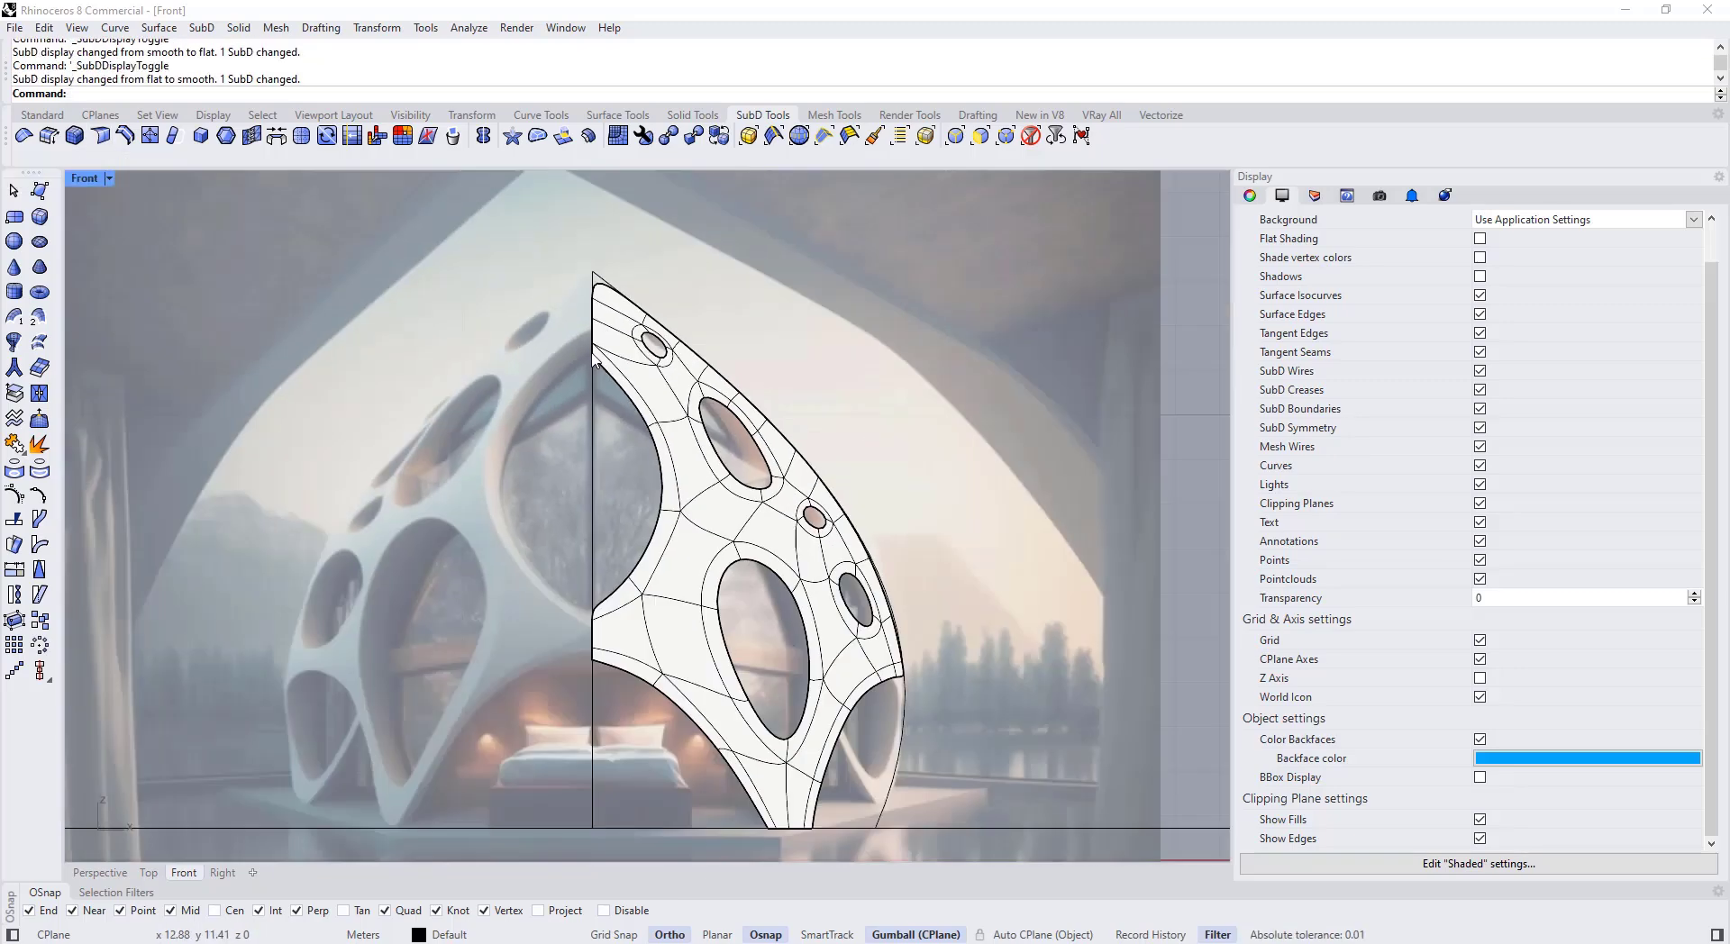
# Step: Crease the SubD vertex where the bottom of the large central opening meets the vertical edge
pyautogui.scroll(5, 509, 584)
pyautogui.press('Tab')
pyautogui.keyDown('ctrl'); pyautogui.keyDown('shift'); pyautogui.moveTo(450, 547); pyautogui.dragTo(489, 584); pyautogui.keyUp('shift'); pyautogui.keyUp('ctrl')
pyautogui.scroll(-8, 478, 510)
pyautogui.press('Tab')
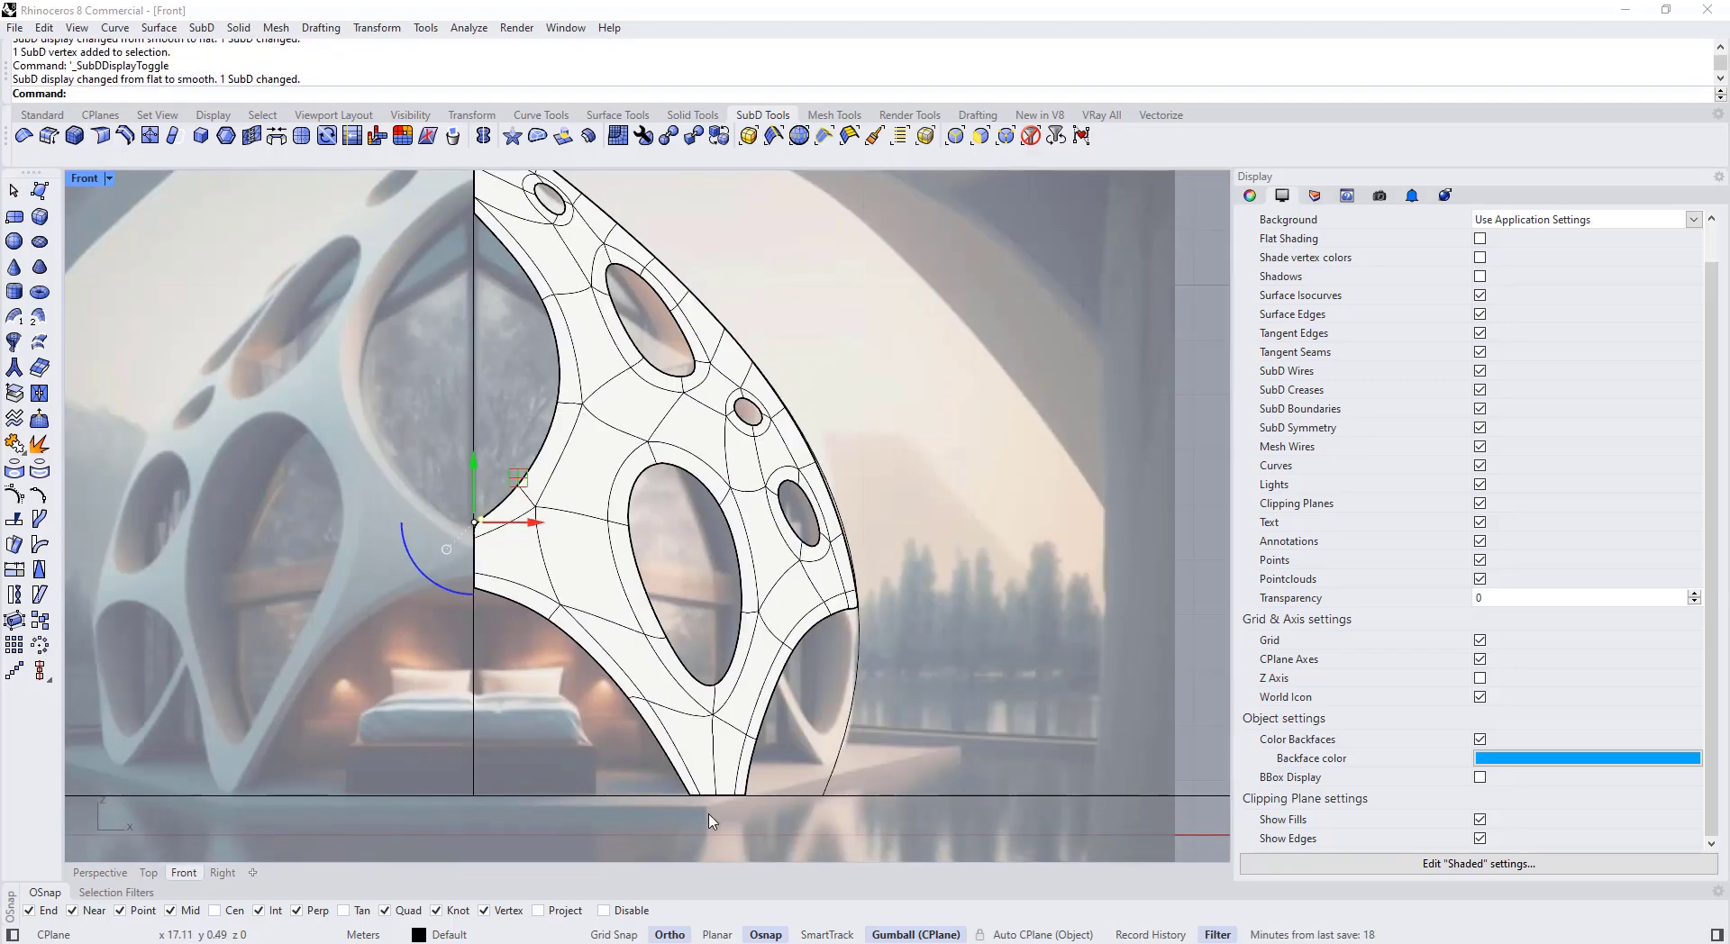
pyautogui.moveTo(731, 786); pyautogui.dragTo(729, 724, button='right')
pyautogui.scroll(3, 478, 432)
pyautogui.press('Tab')
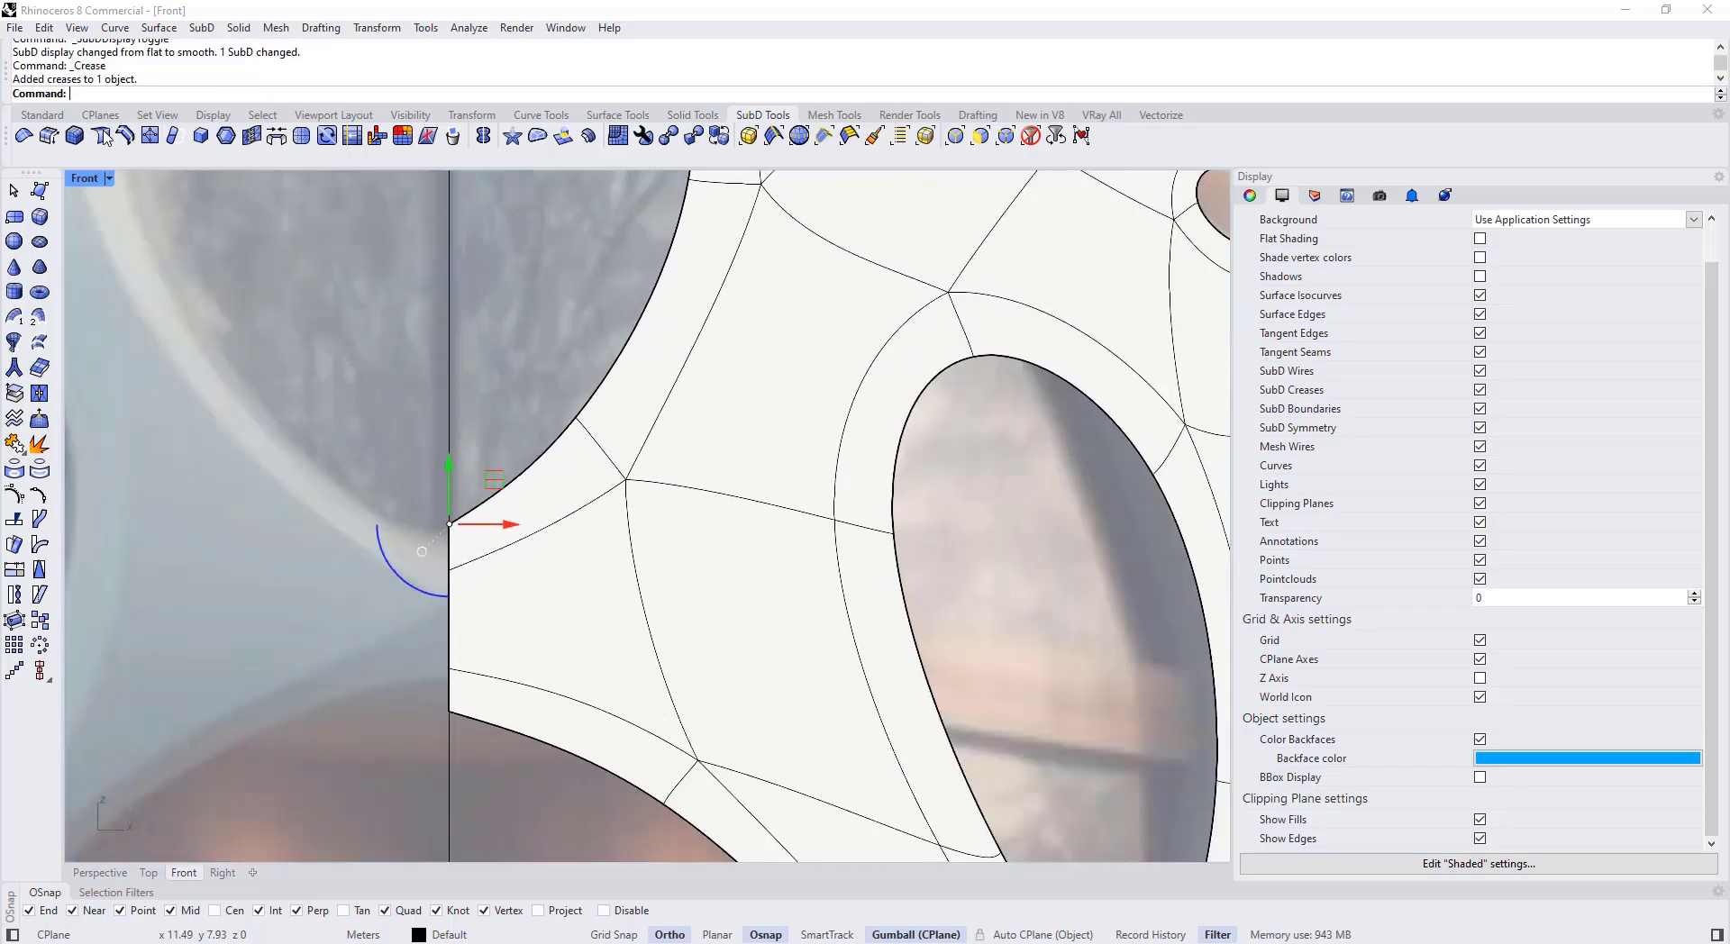
pyautogui.scroll(-5, 459, 505)
pyautogui.press('Tab')
# Step: Move the SubD point at the top of the large central opening upward along the vertical edge
pyautogui.scroll(4, 508, 347)
pyautogui.moveTo(506, 356); pyautogui.dragTo(507, 509, button='right')
pyautogui.scroll(-1, 506, 509)
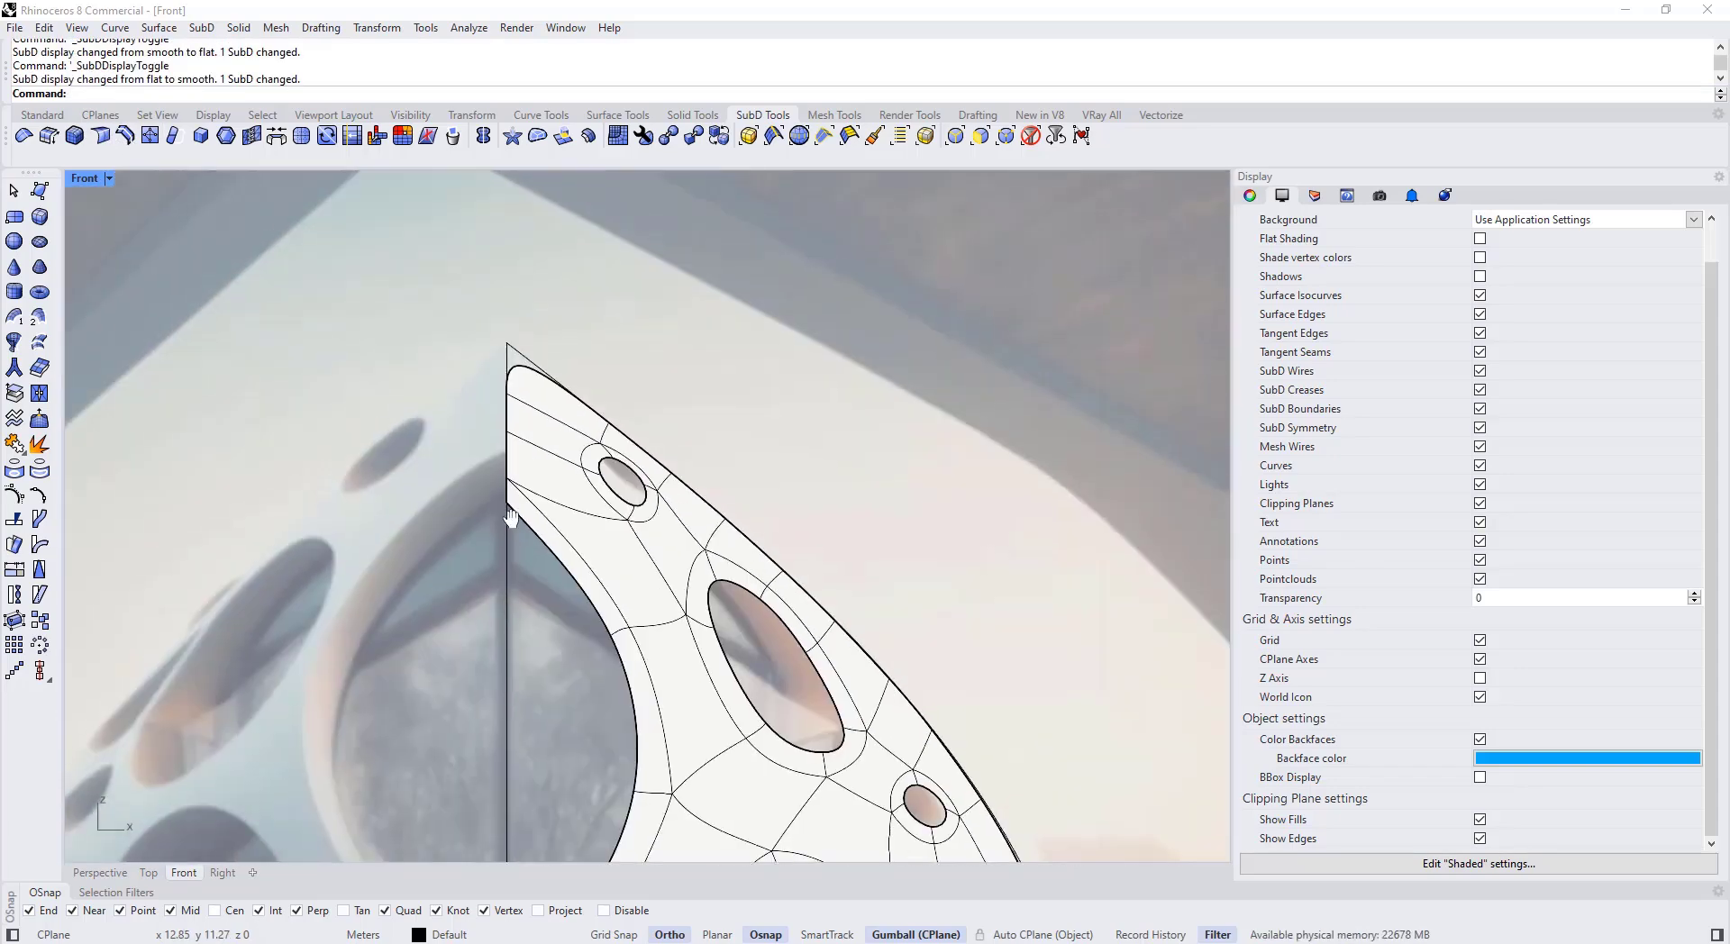
pyautogui.scroll(4, 506, 340)
pyautogui.keyDown('ctrl'); pyautogui.keyDown('shift'); pyautogui.moveTo(491, 656); pyautogui.dragTo(527, 750); pyautogui.keyUp('shift'); pyautogui.keyUp('ctrl')
pyautogui.press('Tab')
pyautogui.scroll(-1, 498, 641)
pyautogui.moveTo(499, 641); pyautogui.dragTo(485, 552, button='right')
pyautogui.moveTo(493, 543); pyautogui.dragTo(492, 512)
pyautogui.click(468, 452)
pyautogui.scroll(-8, 466, 451)
pyautogui.press('Tab')
# Step: Move the vertex on the central opening's lower rim into the panel to widen the opening's curve
pyautogui.moveTo(511, 617); pyautogui.dragTo(491, 409, button='right')
pyautogui.scroll(2, 586, 605)
pyautogui.moveTo(546, 594); pyautogui.dragTo(529, 501, button='right')
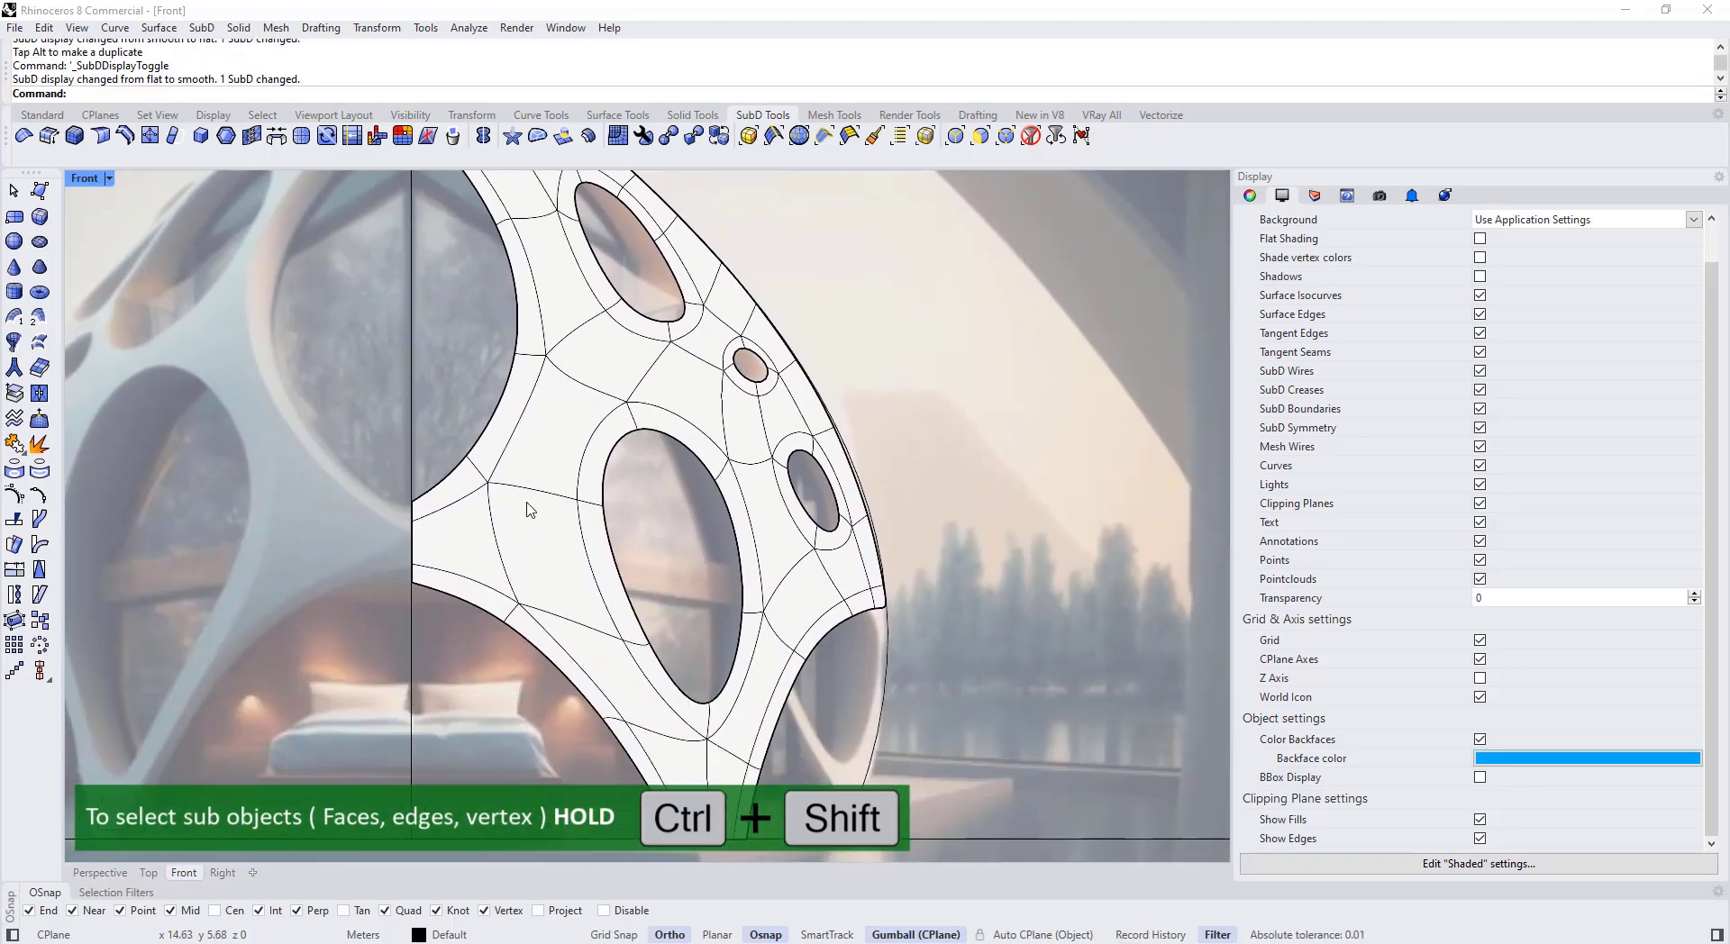
pyautogui.keyDown('ctrl'); pyautogui.keyDown('shift'); pyautogui.click(487, 482); pyautogui.keyUp('shift'); pyautogui.keyUp('ctrl')
pyautogui.press('Escape')
pyautogui.keyDown('ctrl'); pyautogui.keyDown('shift'); pyautogui.click(466, 456); pyautogui.keyUp('shift'); pyautogui.keyUp('ctrl')
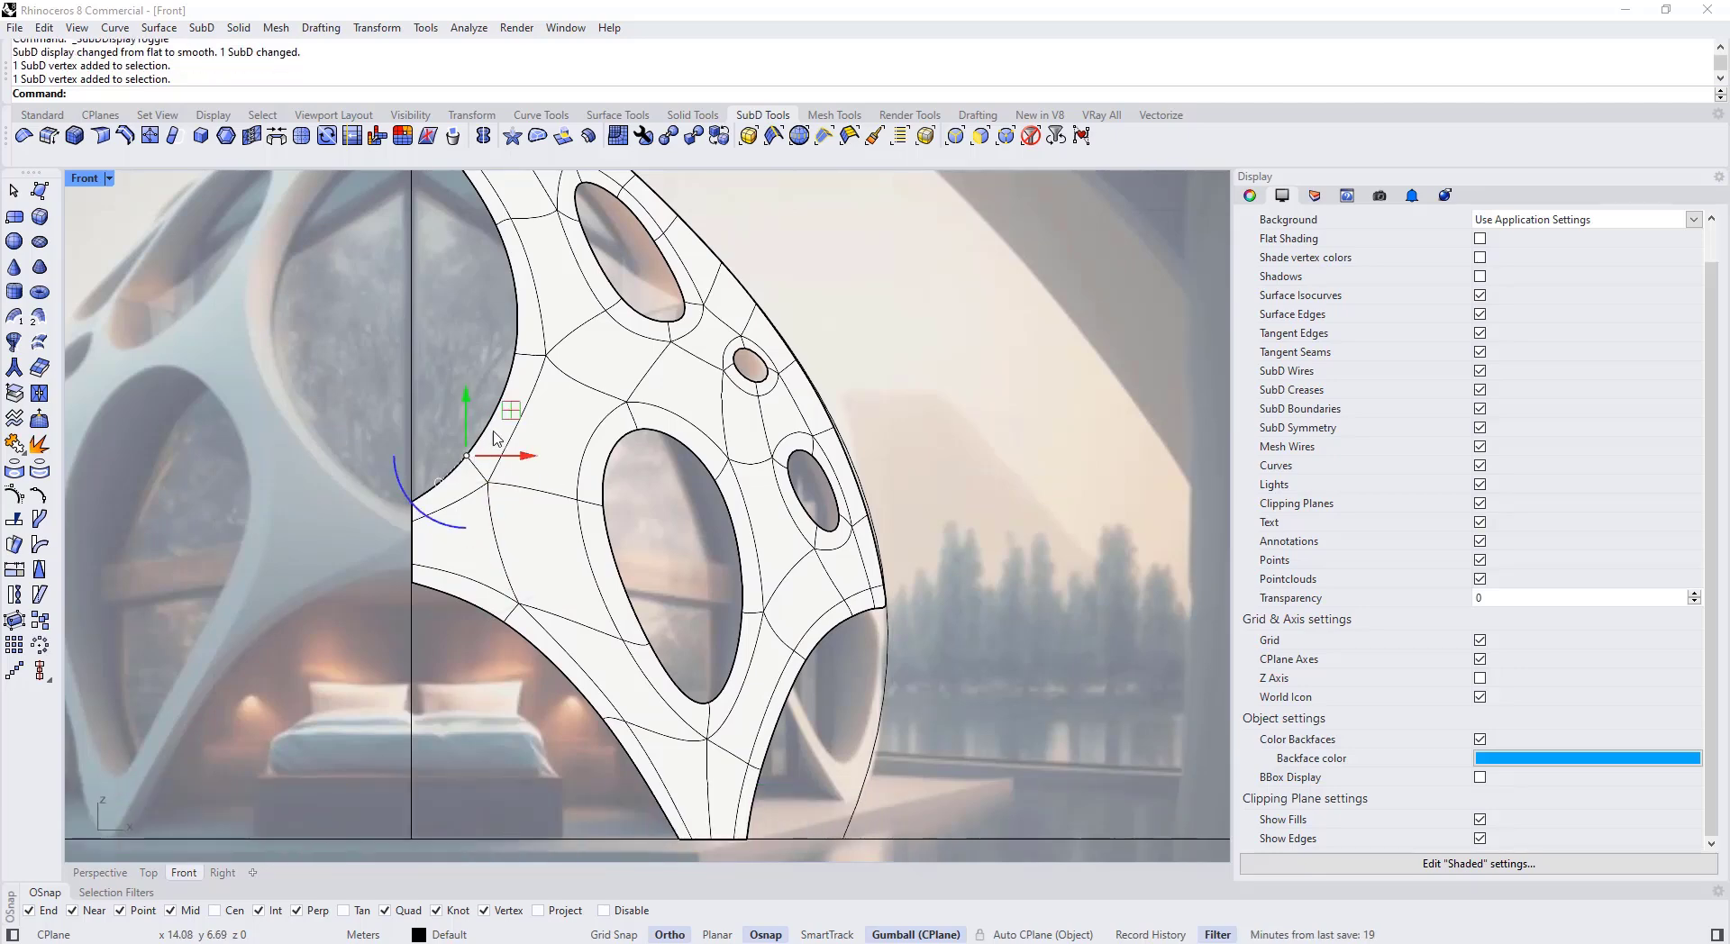
pyautogui.moveTo(506, 431); pyautogui.dragTo(506, 433)
pyautogui.press('Escape')
pyautogui.press('Tab')
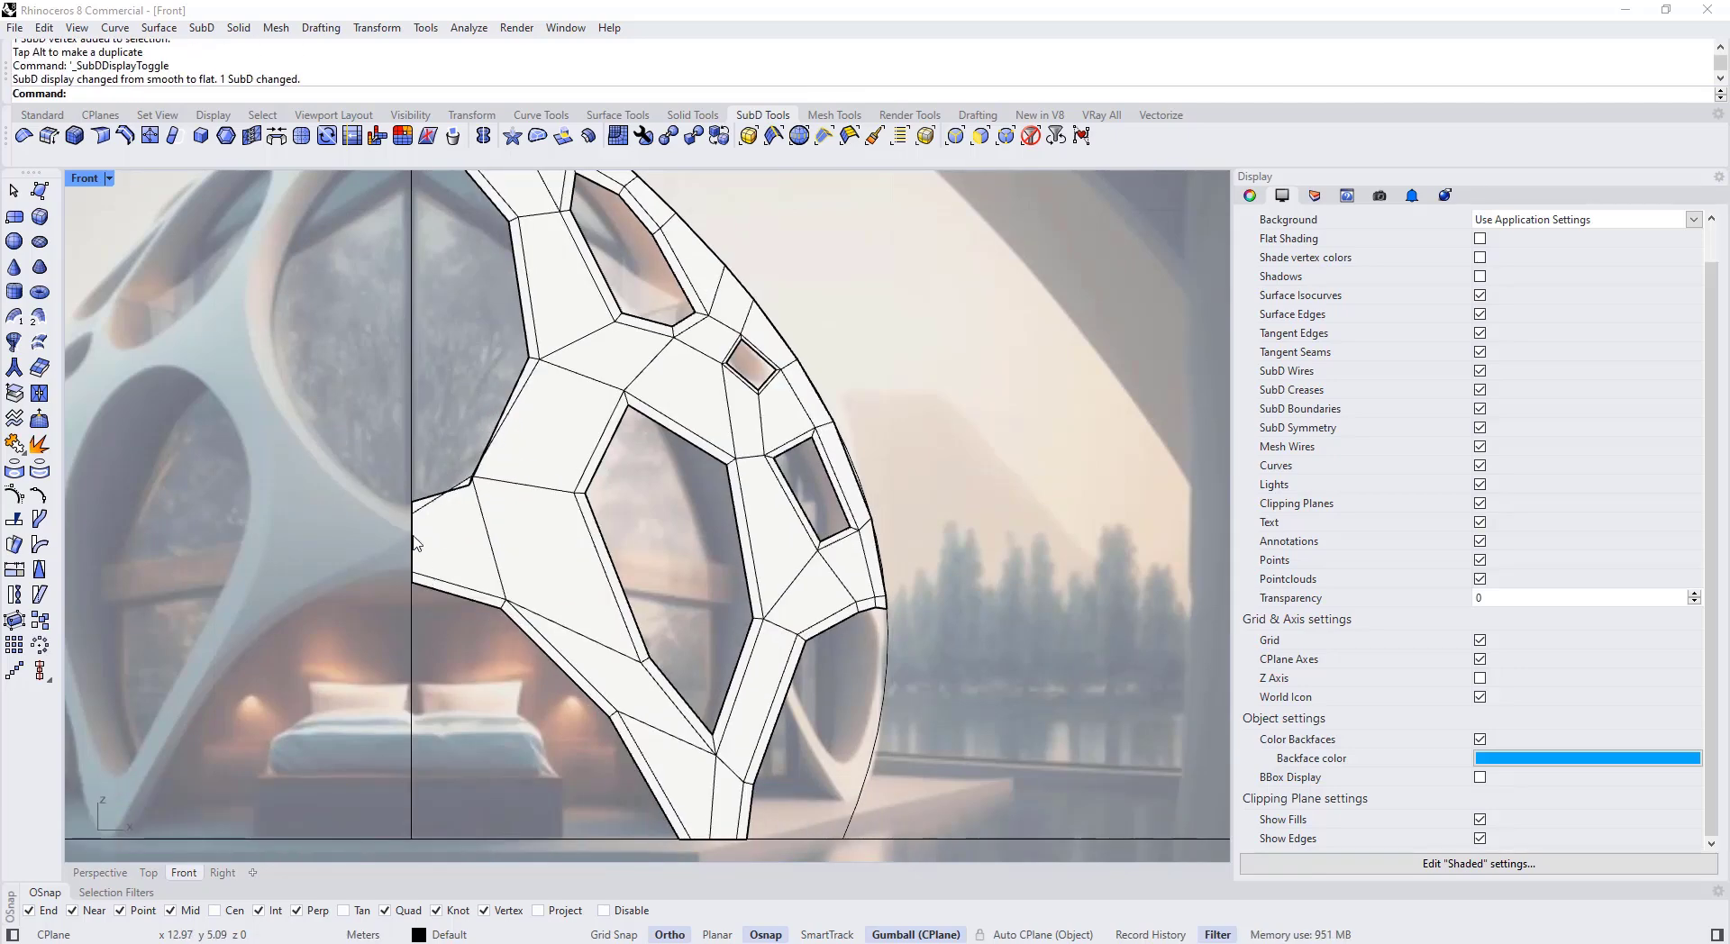
# Step: Move the inner vertex overlapping the central opening's lower rim down and away from the opening, and check the smooth shape
pyautogui.scroll(6, 450, 491)
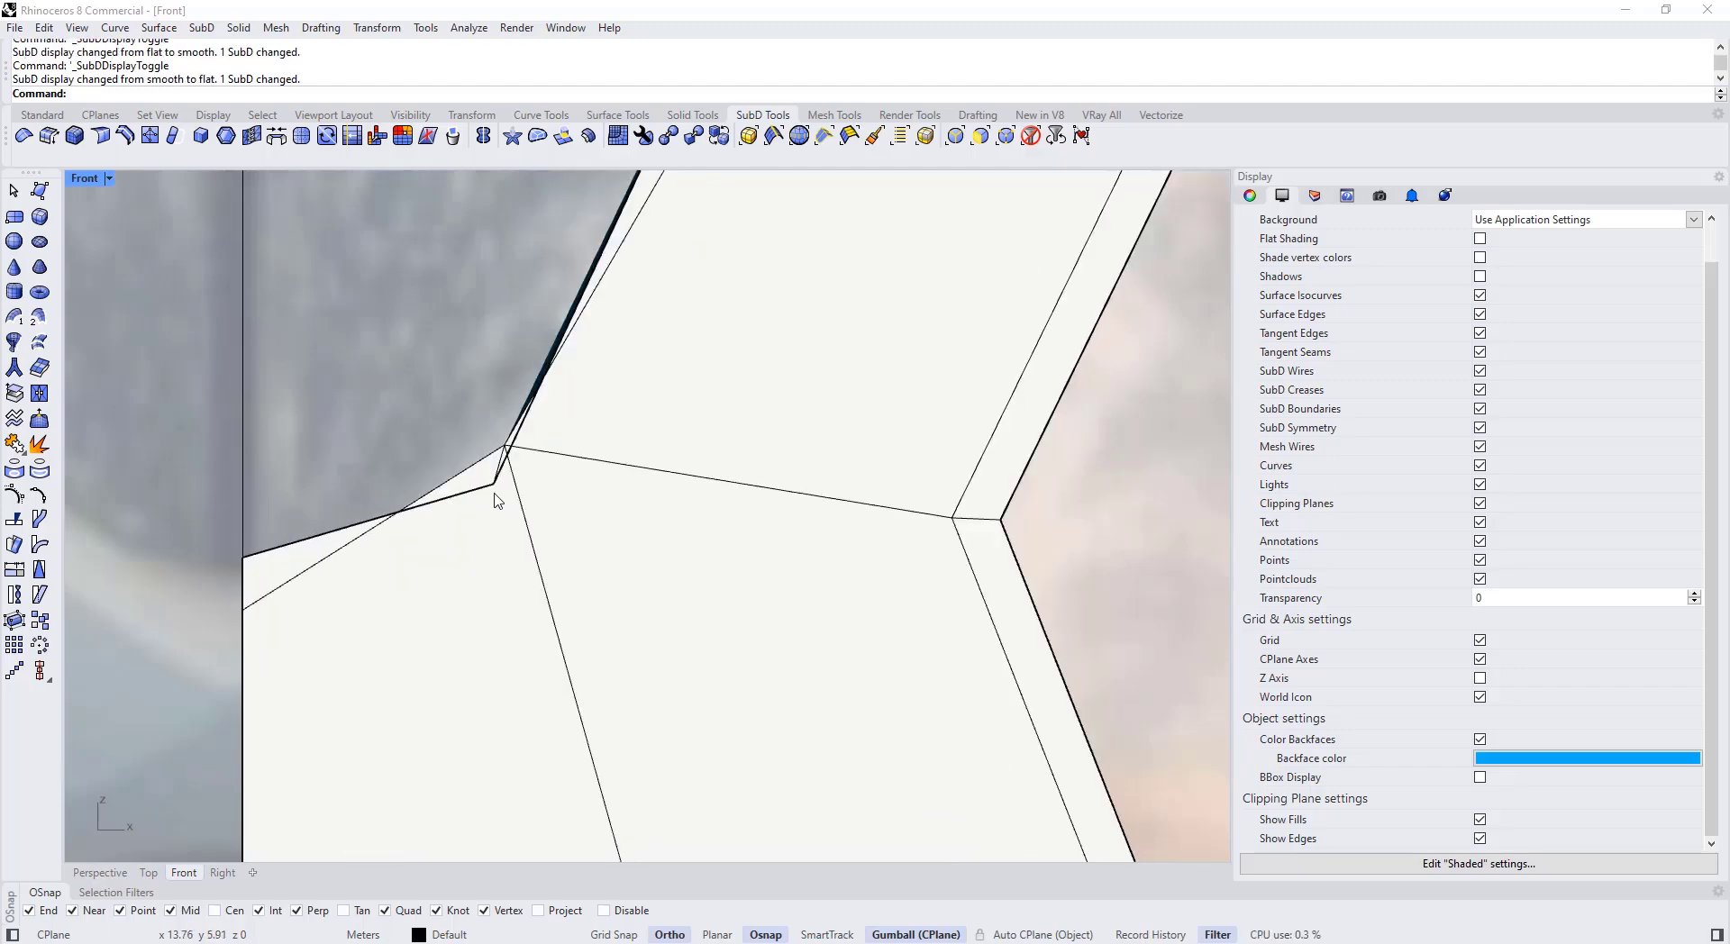
pyautogui.press('Tab')
pyautogui.press('Tab')
pyautogui.press('Tab')
pyautogui.press('Tab')
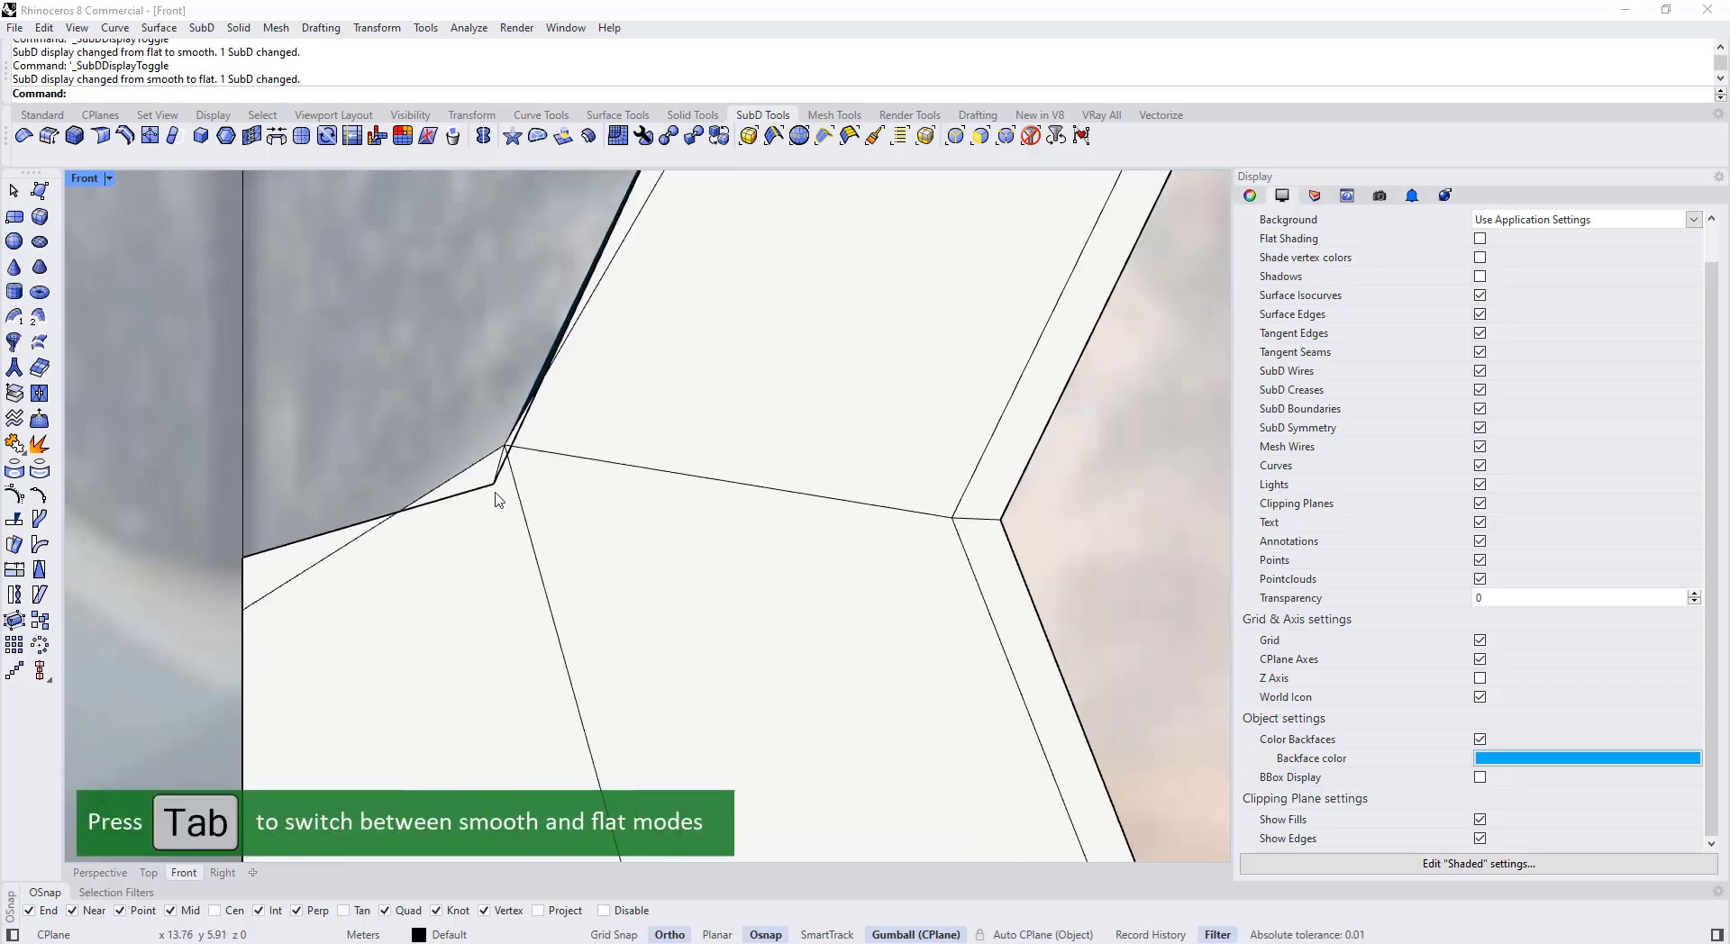
pyautogui.keyDown('ctrl'); pyautogui.keyDown('shift'); pyautogui.click(502, 445); pyautogui.keyUp('shift'); pyautogui.keyUp('ctrl')
pyautogui.moveTo(503, 410); pyautogui.dragTo(561, 509)
pyautogui.scroll(-6, 535, 448)
pyautogui.press('Tab')
pyautogui.scroll(-6, 459, 448)
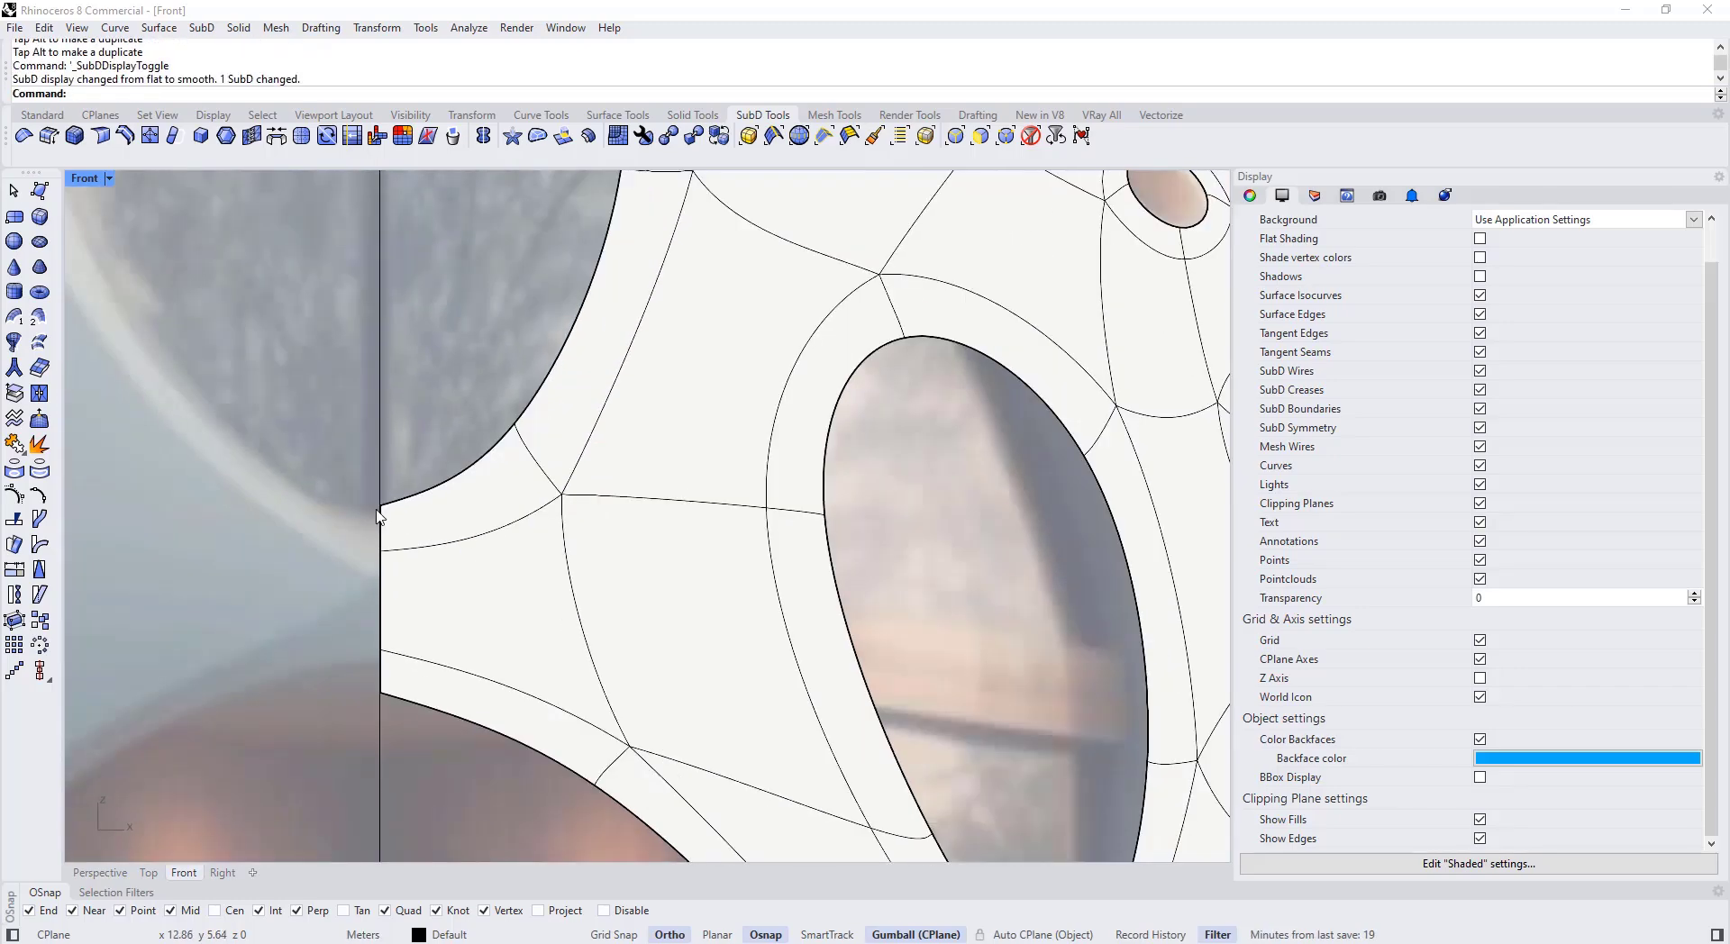
pyautogui.press('Tab')
pyautogui.press('Tab')
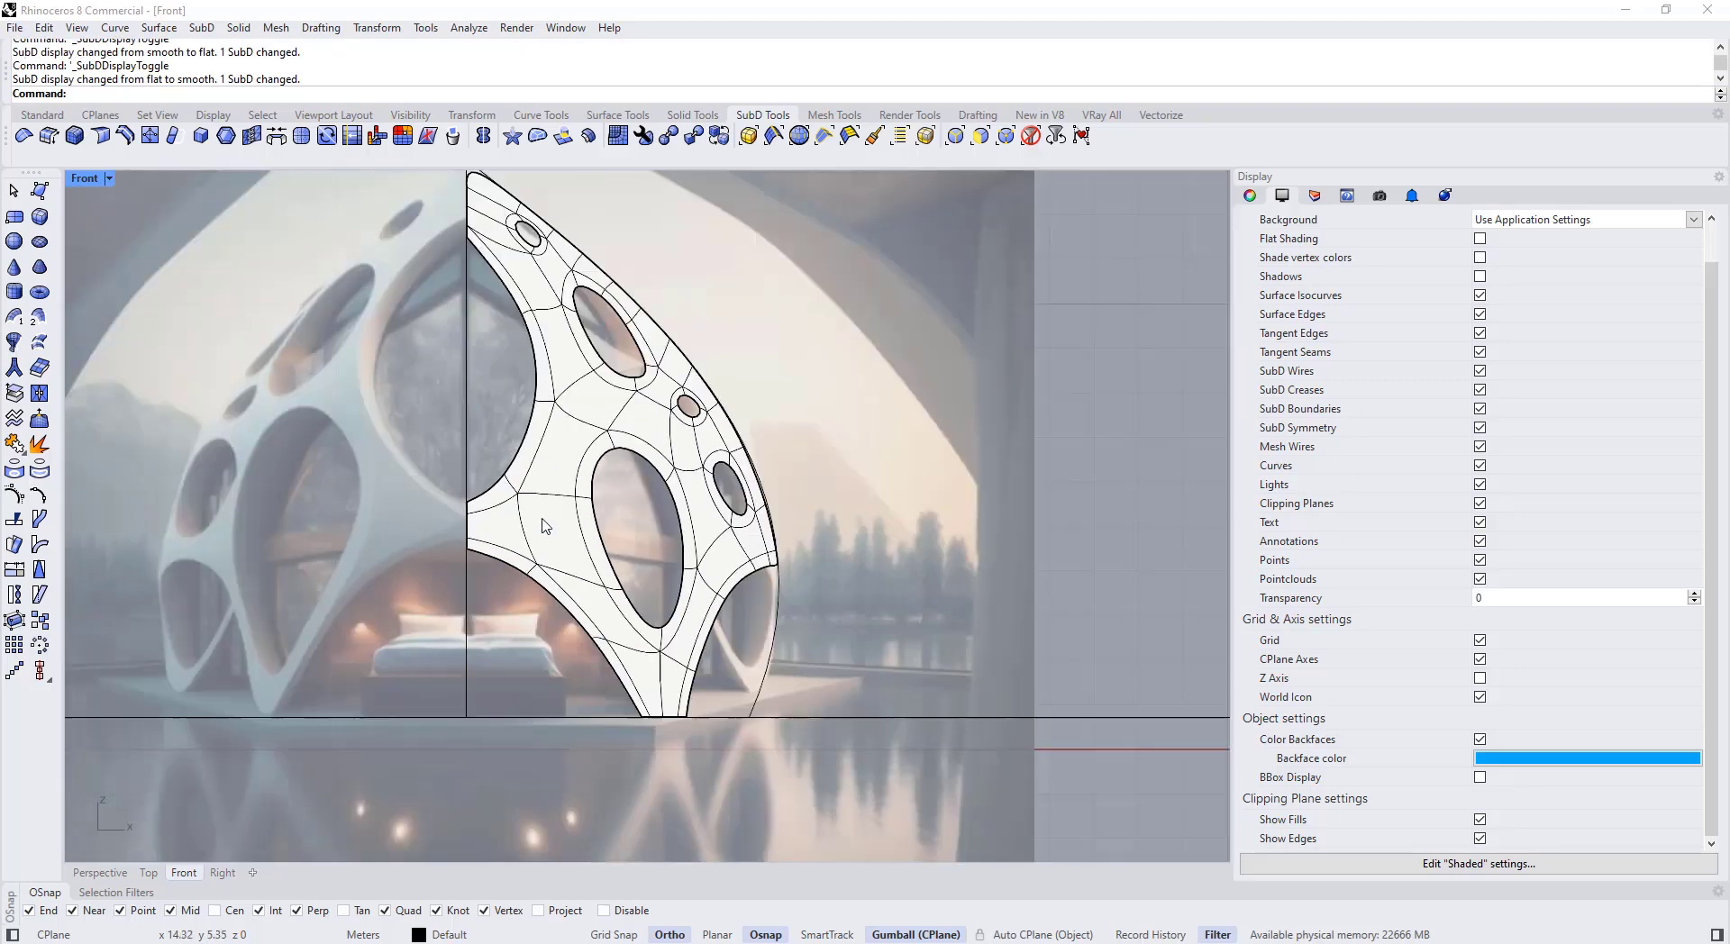
# Step: Set the front view to Ghosted display and nudge the SubD edges around the upper elongated opening to match the reference image
pyautogui.scroll(5, 505, 451)
pyautogui.click(108, 177)
pyautogui.click(175, 250)
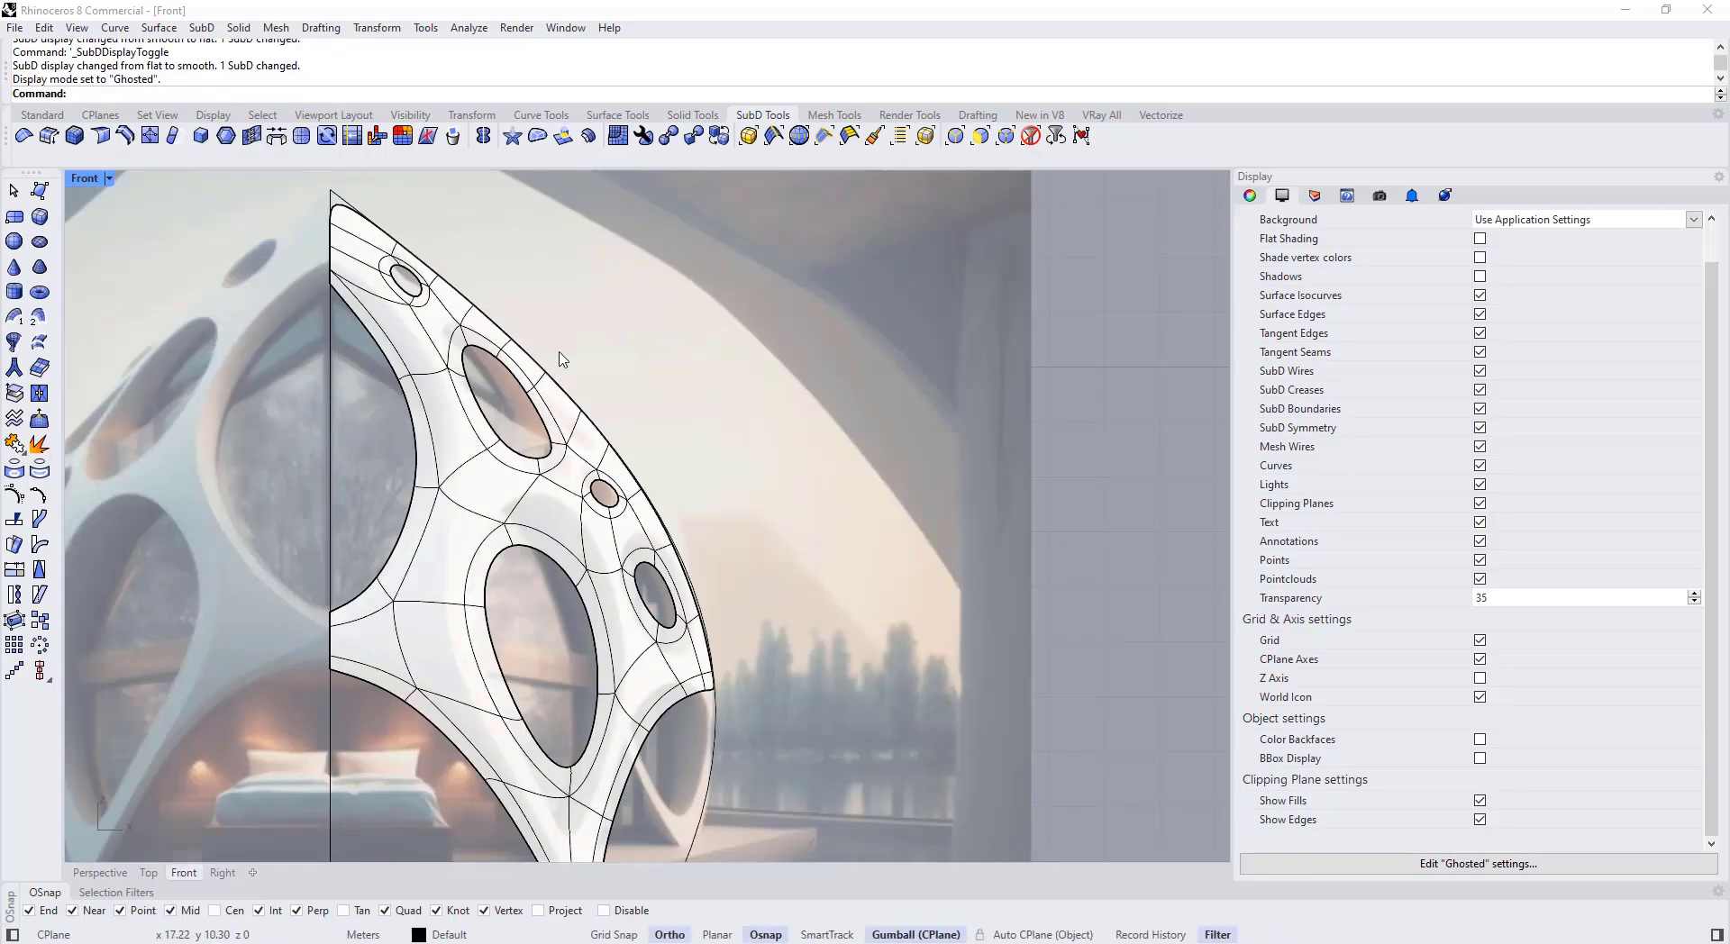
pyautogui.scroll(4, 541, 370)
pyautogui.click(539, 421)
pyautogui.moveTo(584, 379); pyautogui.dragTo(584, 394)
pyautogui.moveTo(431, 403); pyautogui.dragTo(466, 428)
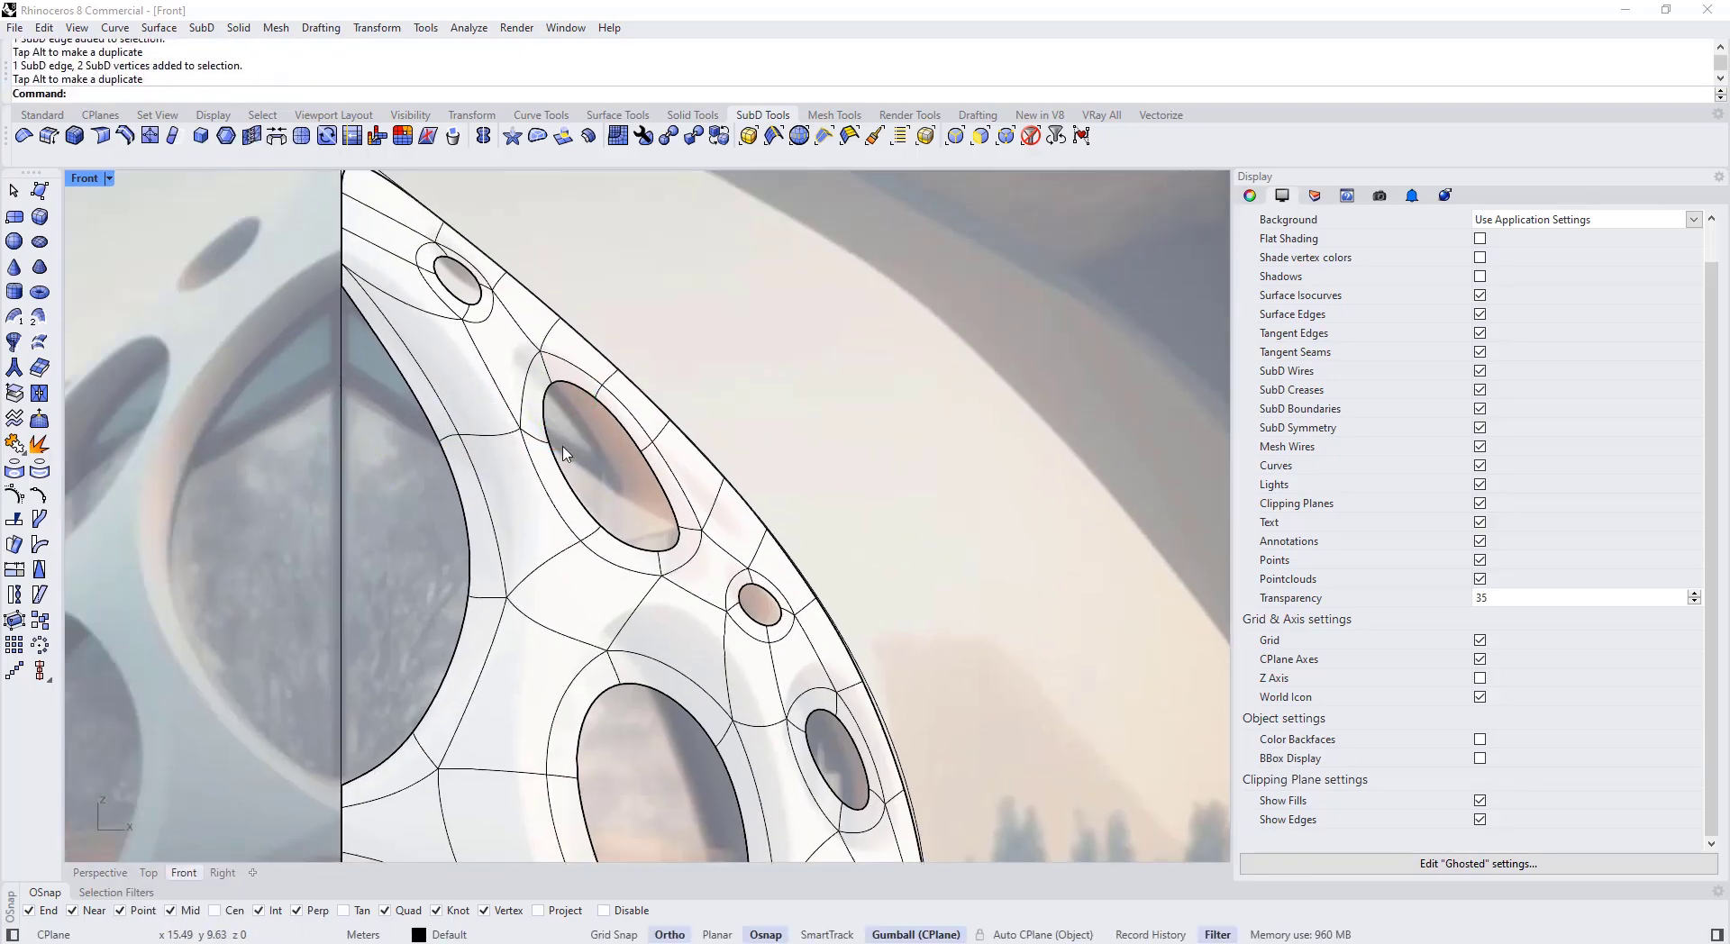
pyautogui.press('Tab')
pyautogui.scroll(-6, 583, 387)
pyautogui.press('Tab')
# Step: Move the two SubD faces along the top of the large lower opening slightly upward
pyautogui.scroll(6, 690, 590)
pyautogui.click(579, 496)
pyautogui.keyDown('shift'); pyautogui.click(474, 518); pyautogui.keyUp('shift')
pyautogui.moveTo(581, 472); pyautogui.dragTo(587, 440)
pyautogui.moveTo(664, 680); pyautogui.dragTo(610, 568, button='right')
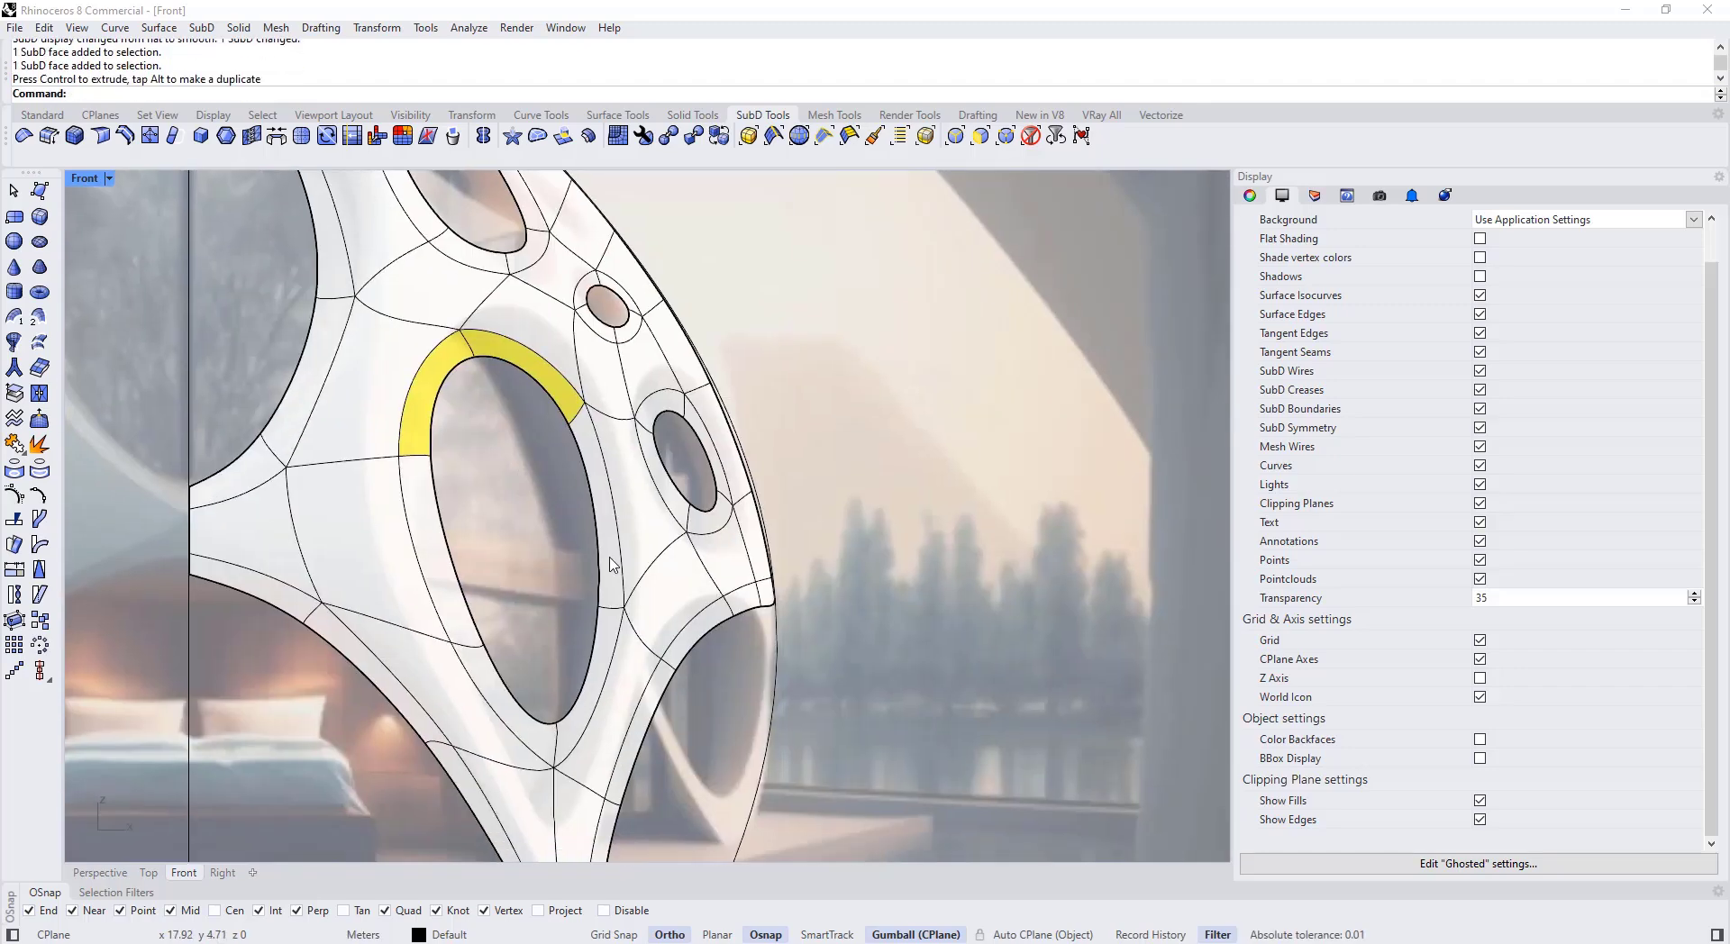
pyautogui.keyDown('shift'); pyautogui.click(610, 505); pyautogui.keyUp('shift')
pyautogui.scroll(4, 634, 500)
pyautogui.scroll(-2, 640, 458)
# Step: Shift the selected SubD component beside the large lower opening slightly down and review the smooth panel
pyautogui.press('Tab')
pyautogui.scroll(6, 593, 357)
pyautogui.click(595, 348)
pyautogui.press('Tab')
pyautogui.moveTo(592, 311); pyautogui.dragTo(592, 356)
pyautogui.press('Escape')
pyautogui.scroll(-8, 675, 379)
pyautogui.press('Tab')
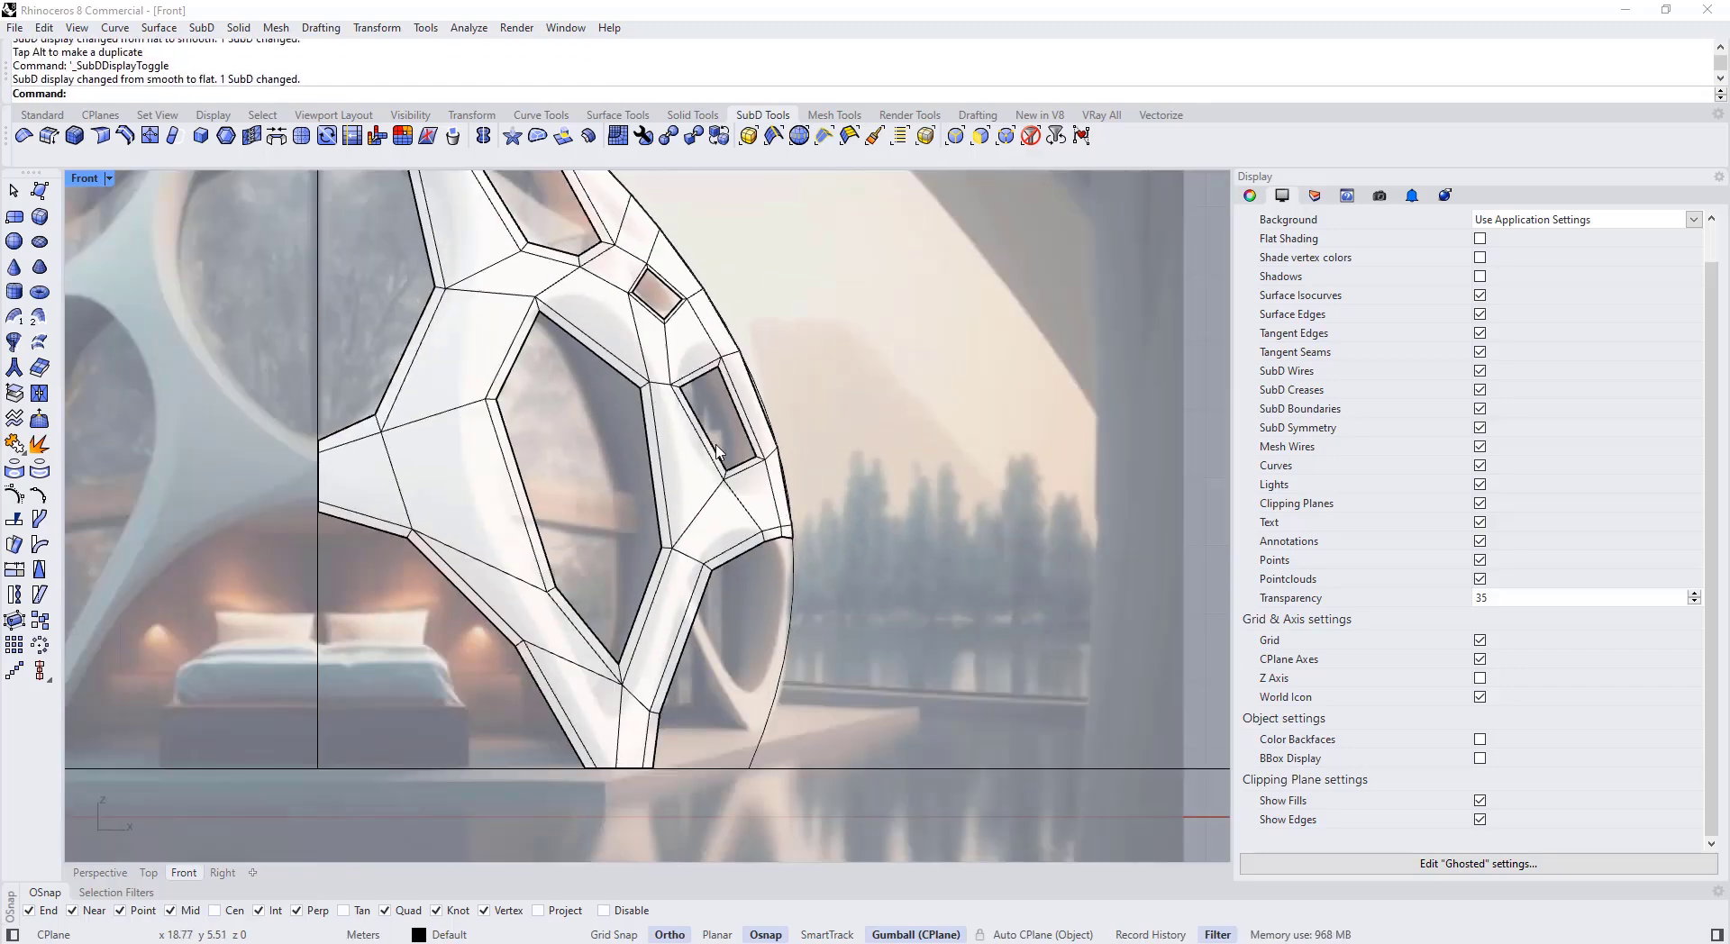
pyautogui.scroll(-5, 709, 444)
pyautogui.press('Tab')
pyautogui.moveTo(737, 487); pyautogui.dragTo(718, 529, button='right')
pyautogui.scroll(2, 712, 554)
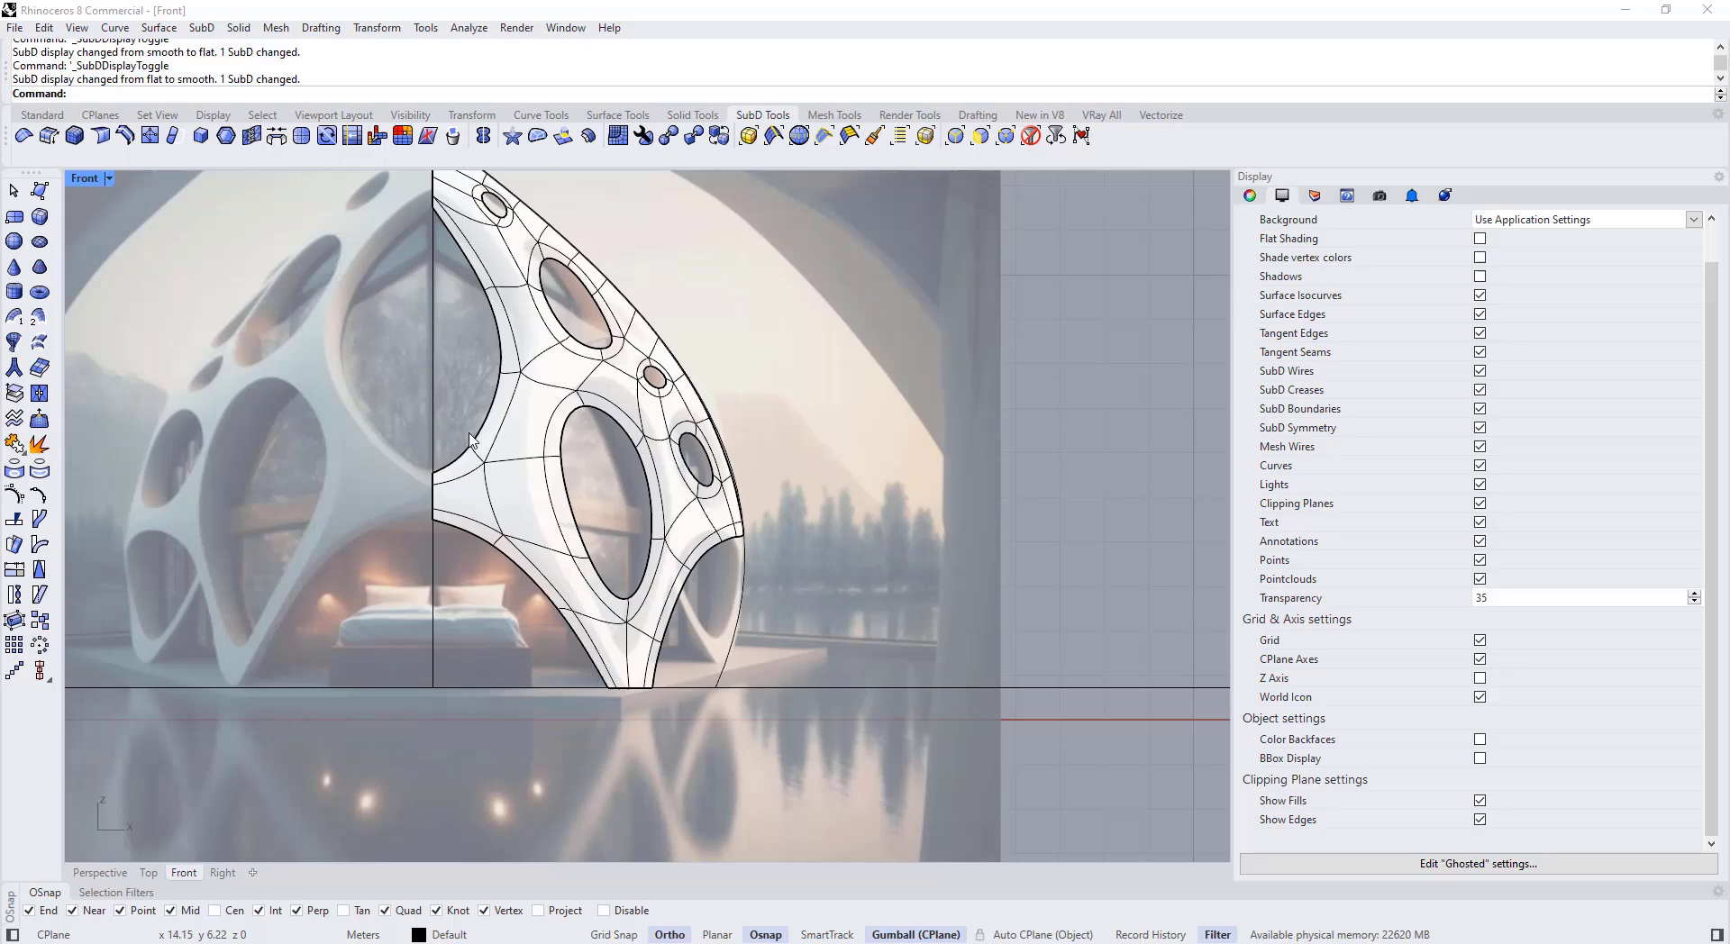
# Step: In the perspective view, copy the vertical line and the outer guide curve to a spot behind the panel
pyautogui.doubleClick(83, 180)
pyautogui.doubleClick(686, 179)
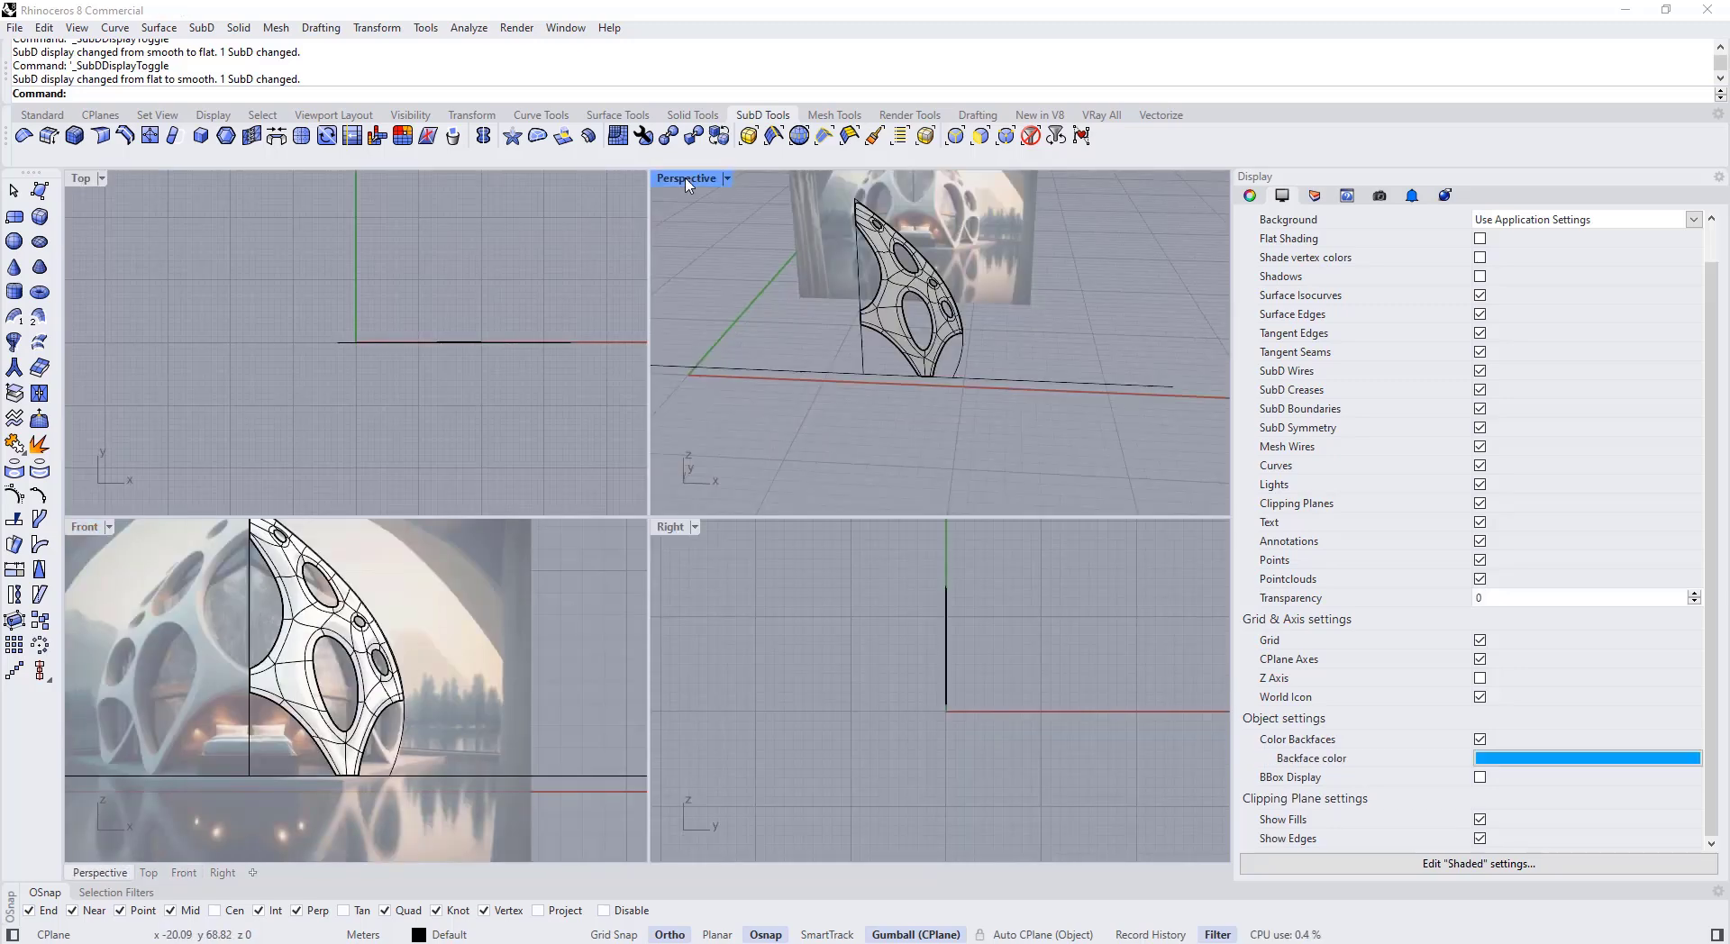
pyautogui.moveTo(755, 311); pyautogui.dragTo(611, 566, button='right')
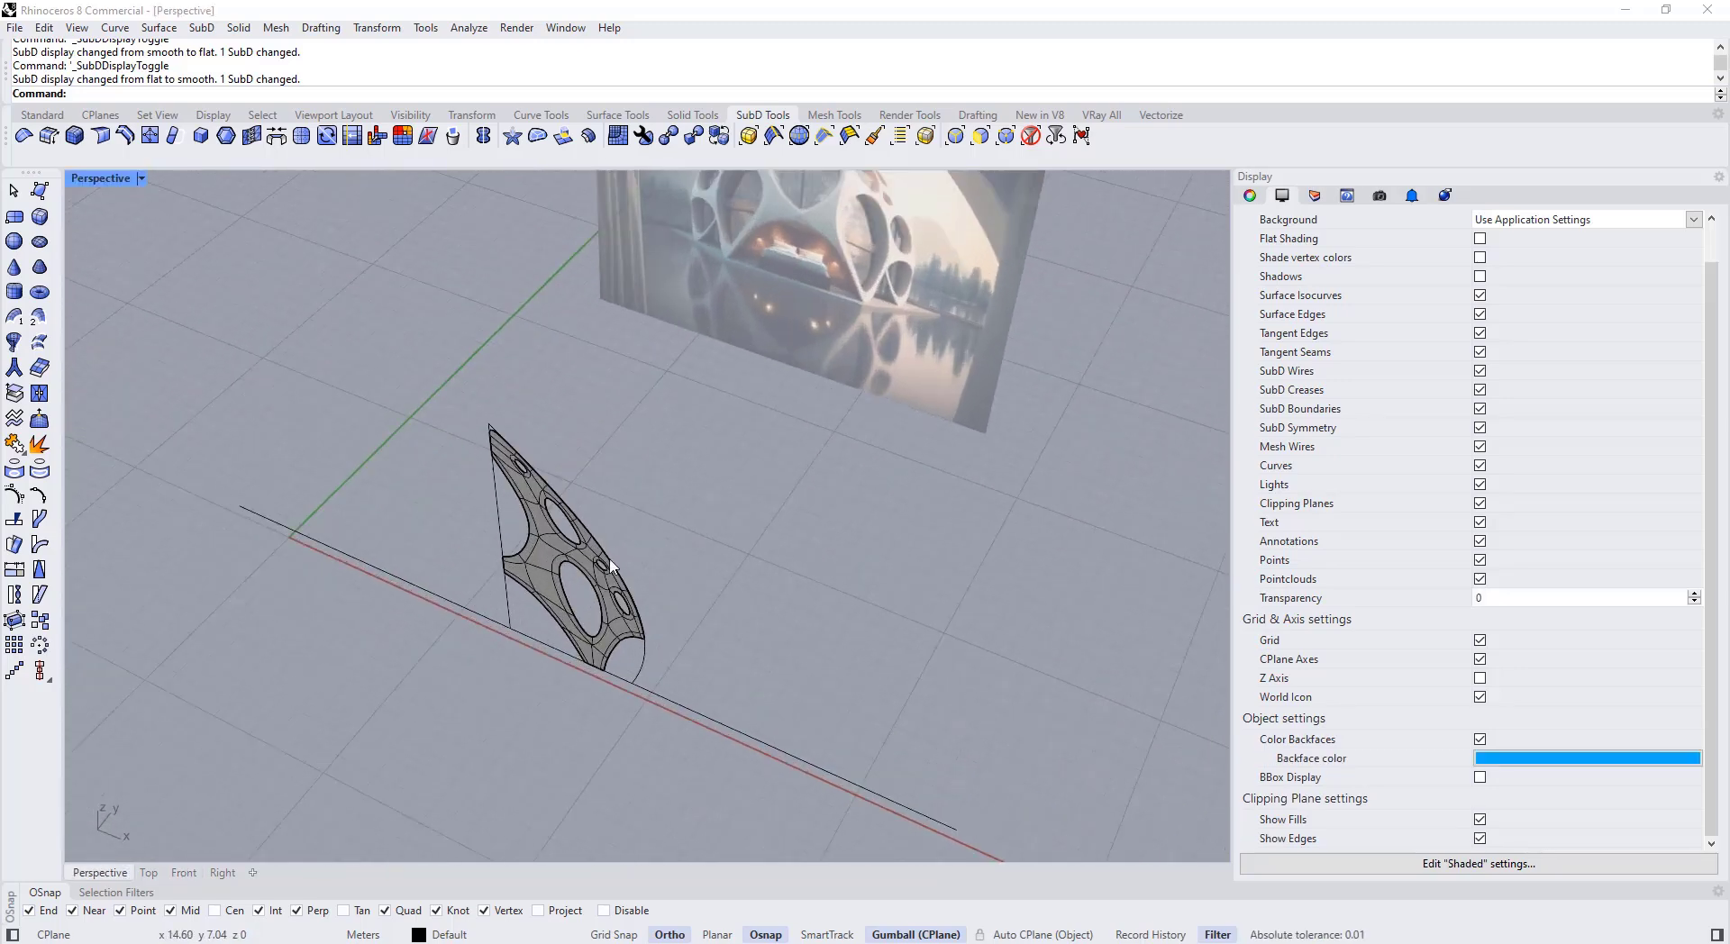
pyautogui.moveTo(722, 292); pyautogui.dragTo(872, 239, button='right')
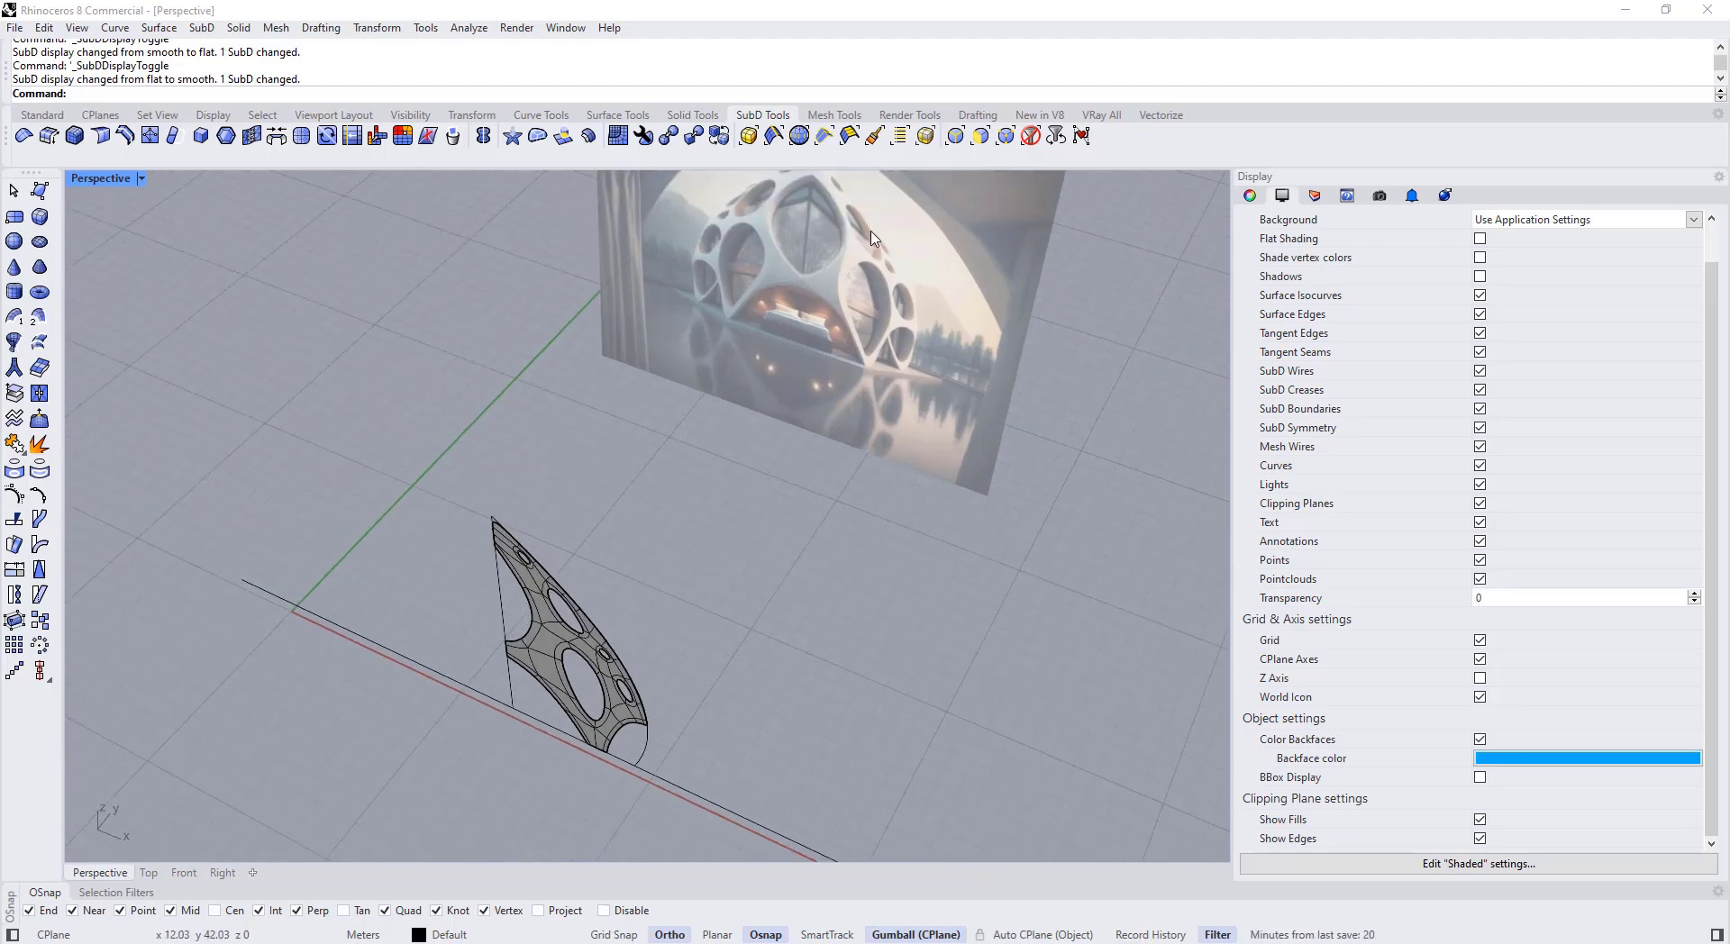
pyautogui.click(501, 602)
pyautogui.moveTo(505, 606); pyautogui.dragTo(530, 659, button='right')
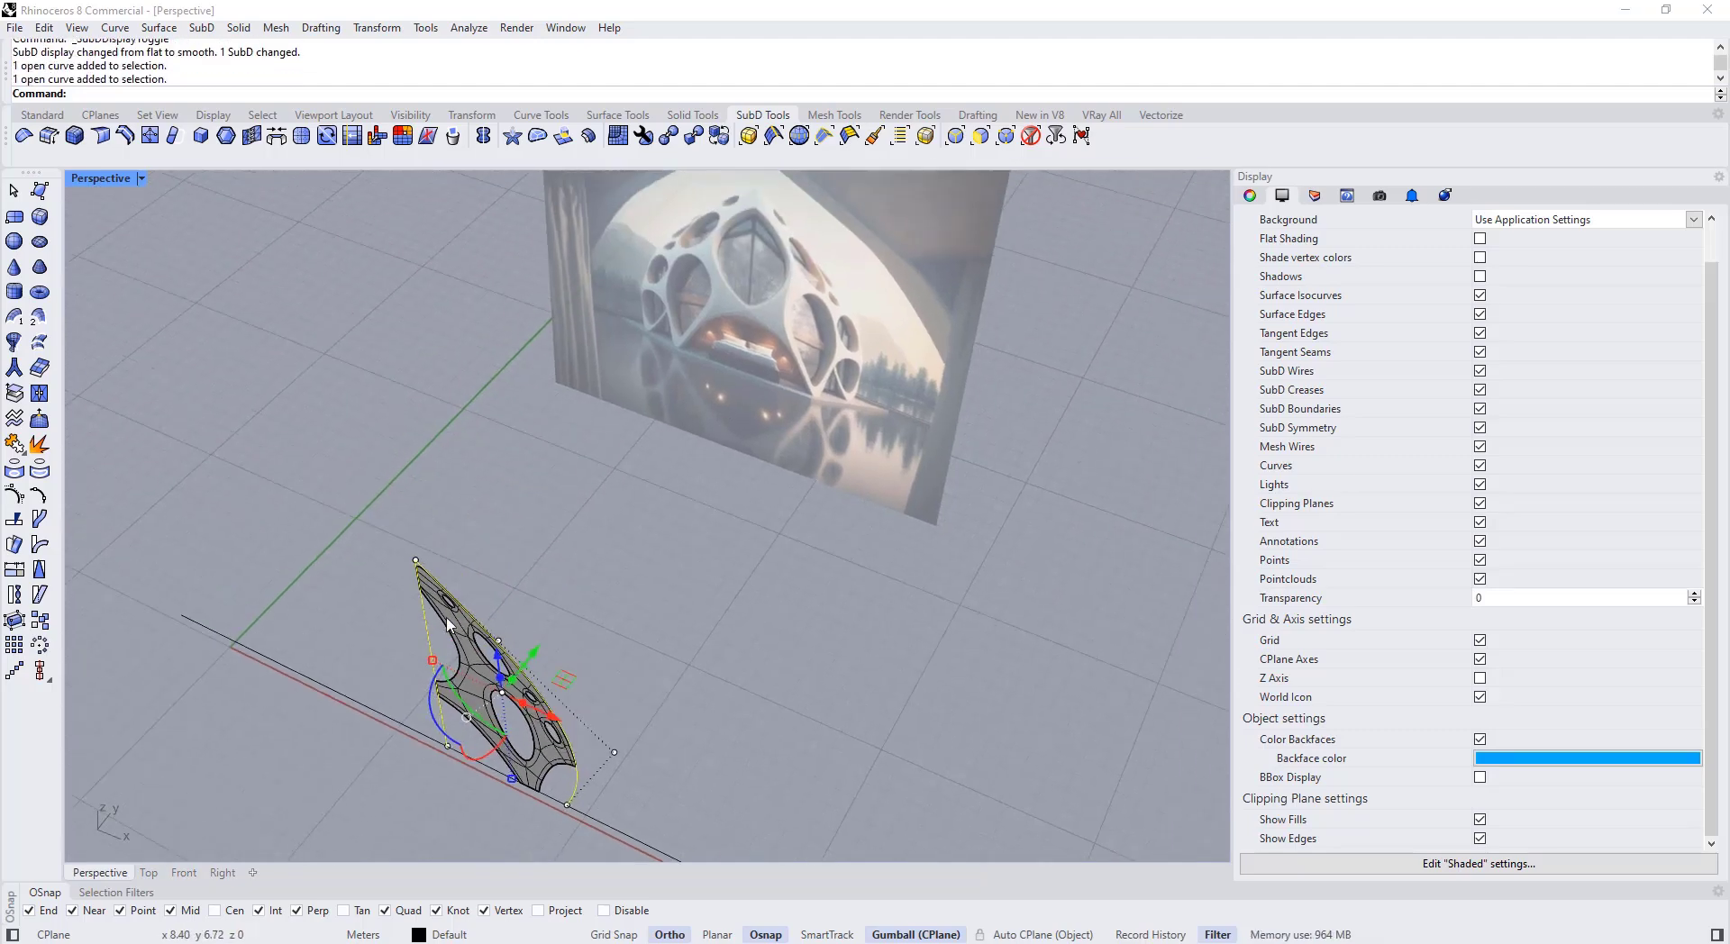
pyautogui.keyDown('alt'); pyautogui.moveTo(528, 665); pyautogui.dragTo(655, 426); pyautogui.keyUp('alt')
# Step: Revolve the copied guide curve 360 degrees around the copied vertical line, starting at angle 0, to form a dome surface
pyautogui.click(43, 115)
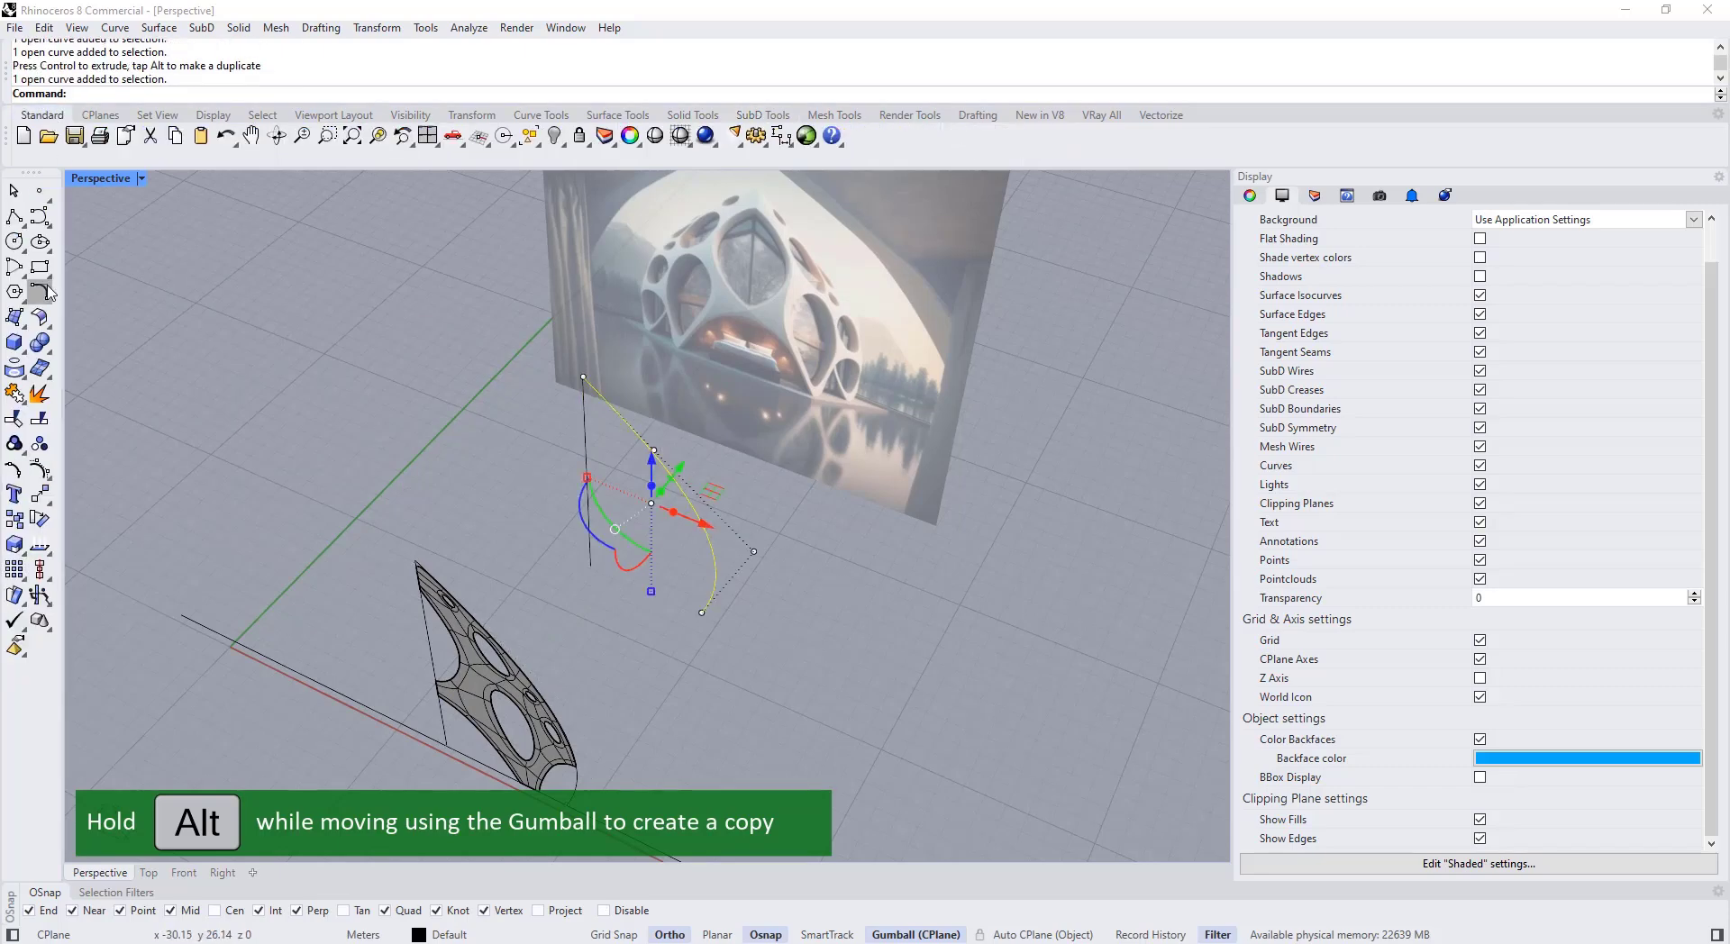
pyautogui.click(15, 348)
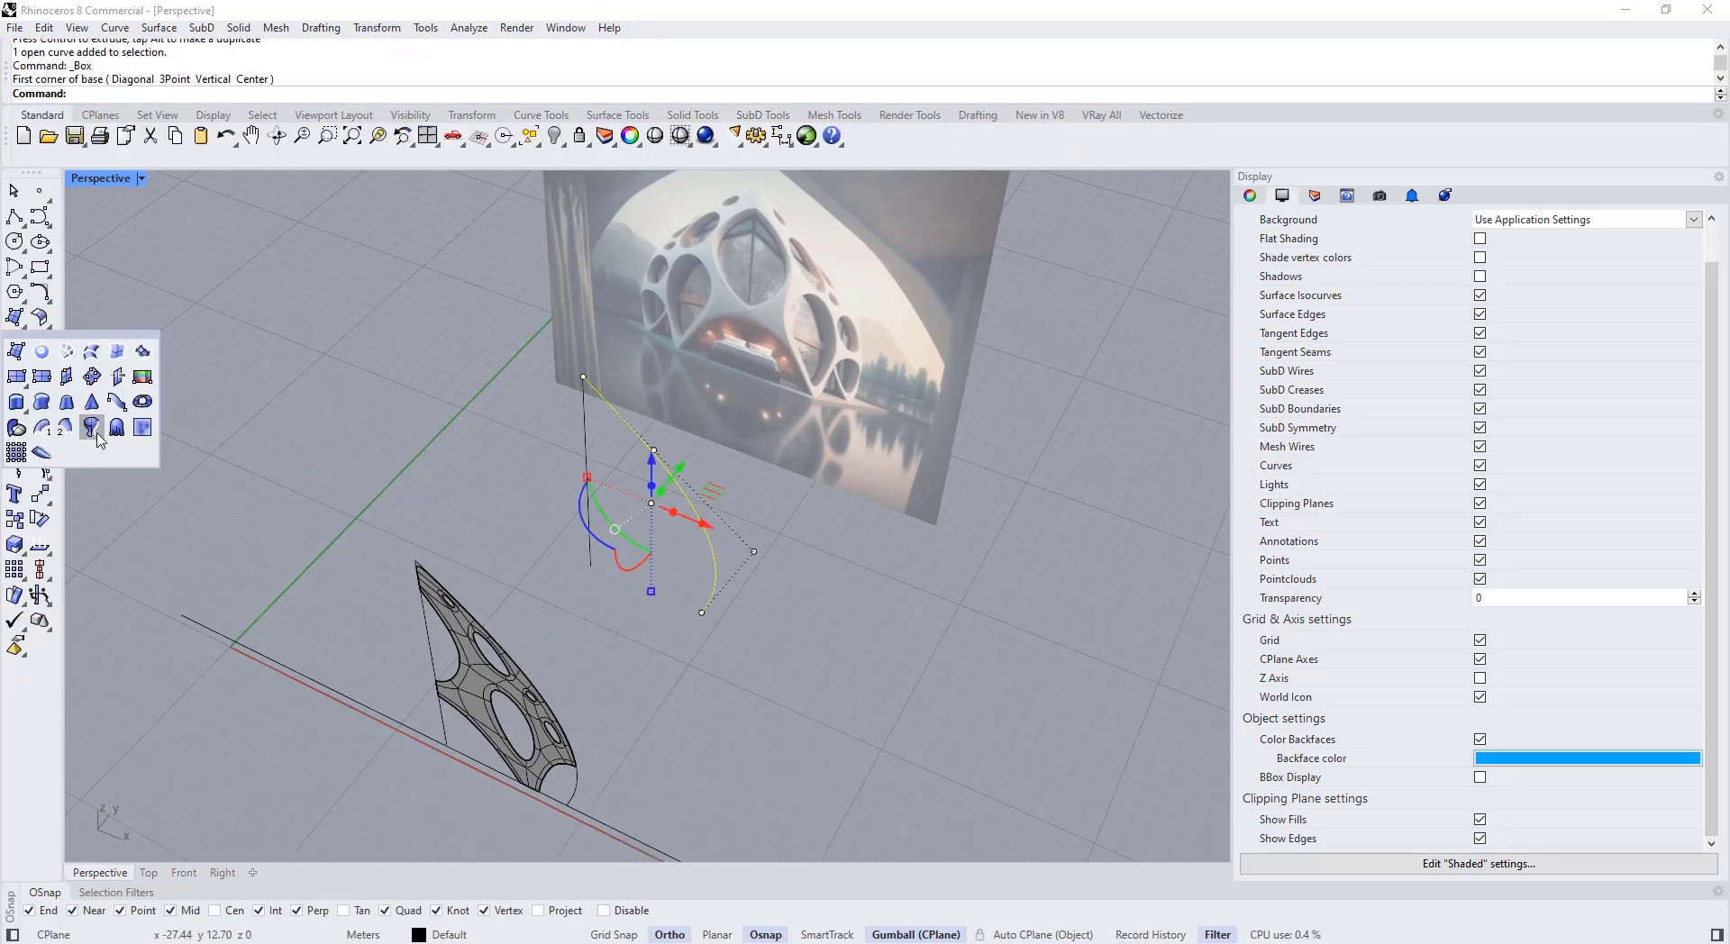
pyautogui.click(91, 428)
pyautogui.click(590, 567)
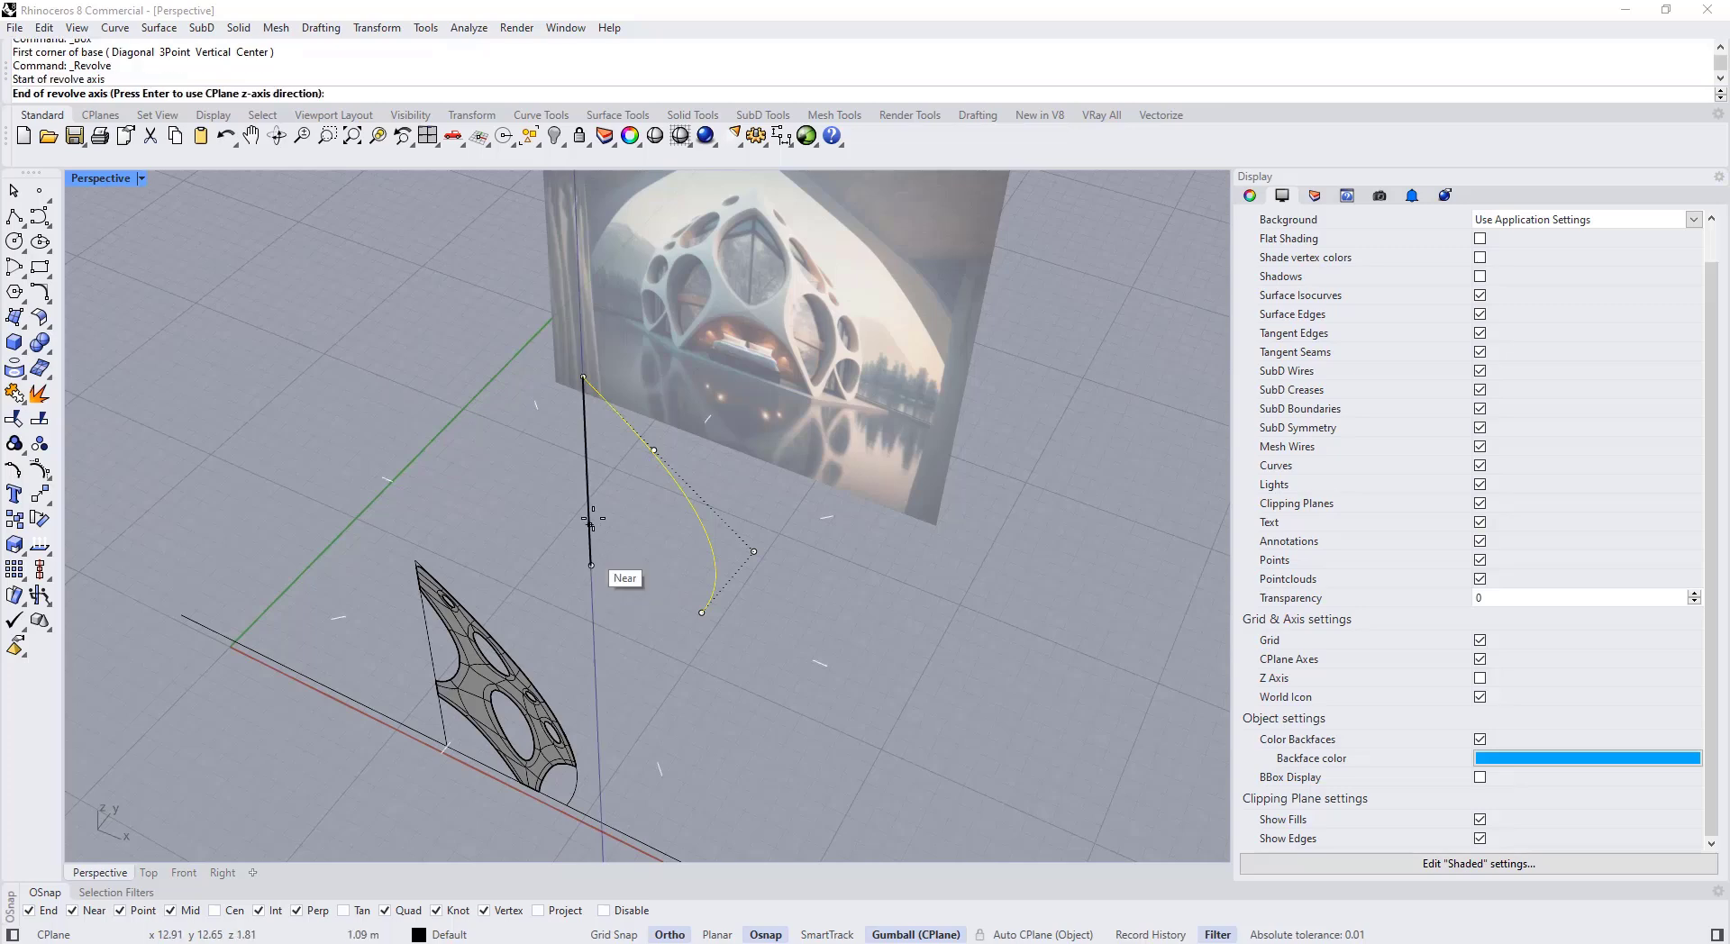
pyautogui.click(586, 443)
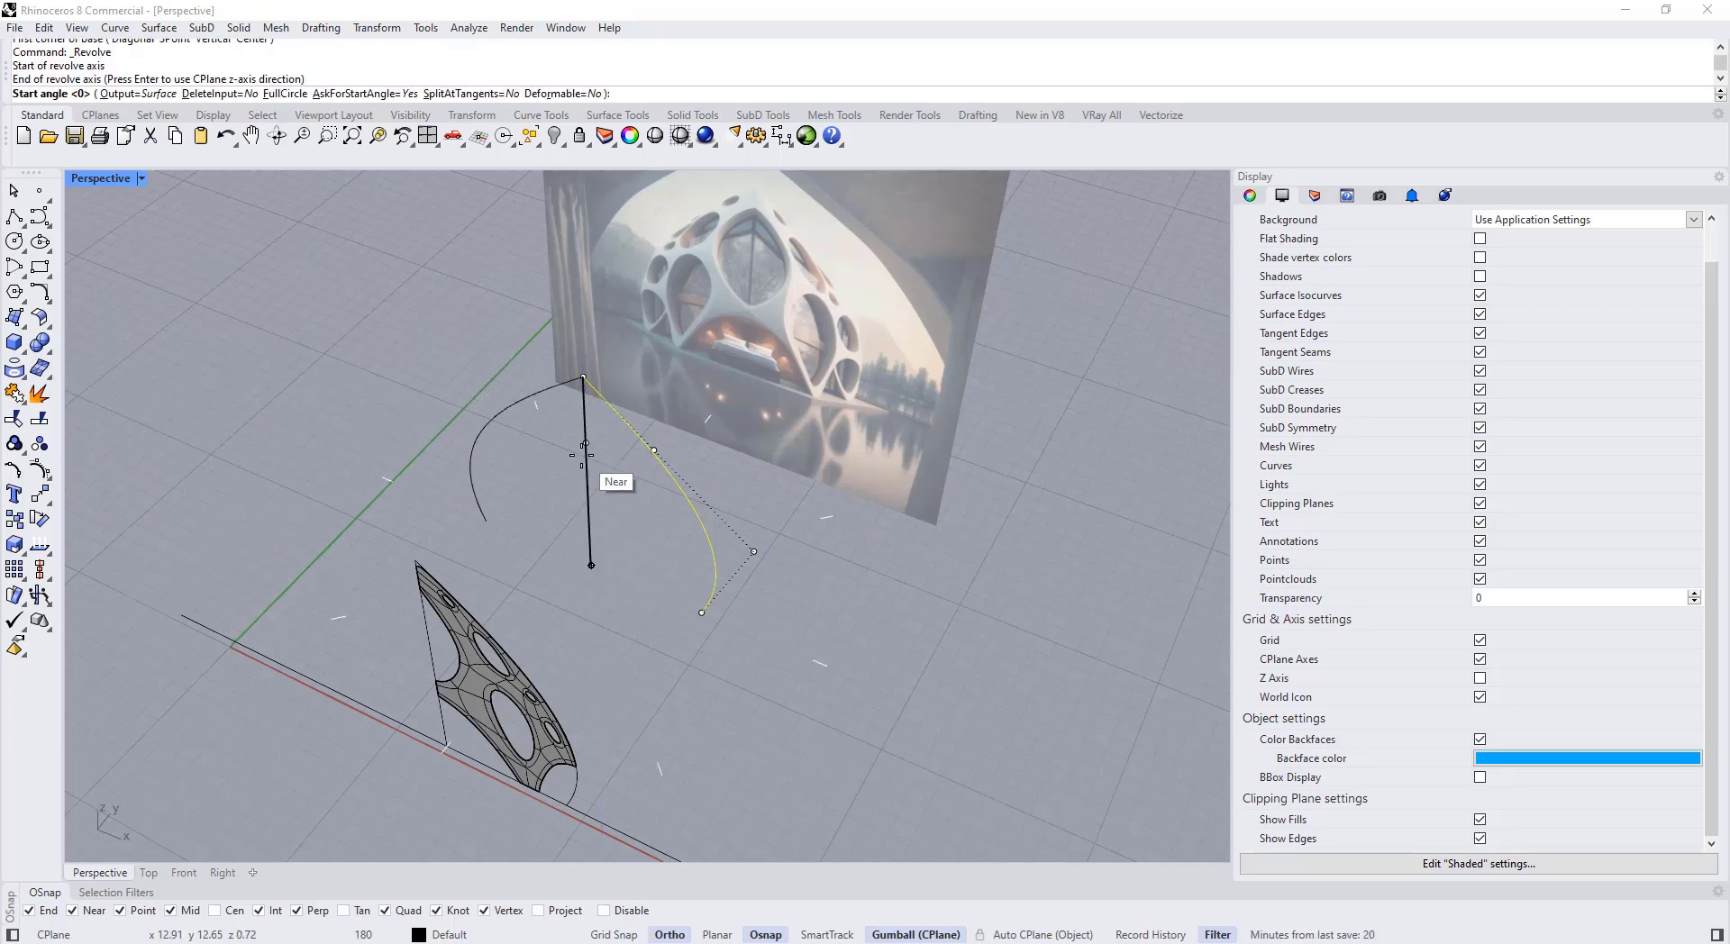
pyautogui.press('Return')
pyautogui.press('Return')
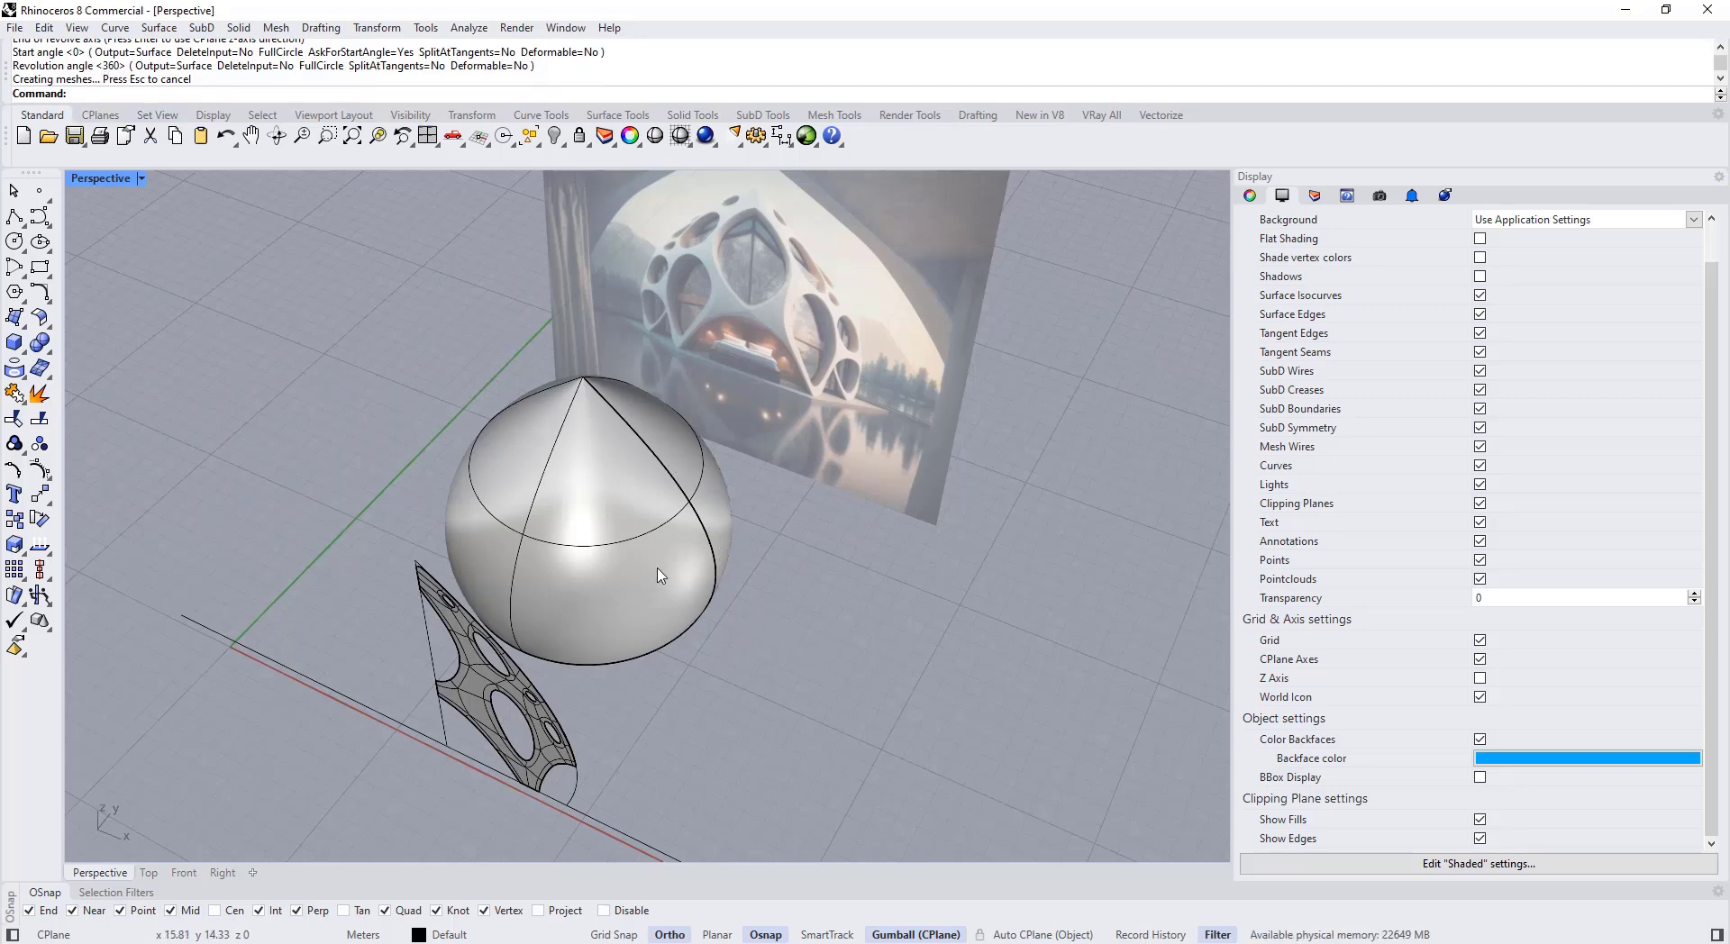
# Step: Select all vertices of the flat panel SubD with the selection filter limited to vertices, and restore the normal selection filter
pyautogui.scroll(-4, 658, 570)
pyautogui.moveTo(644, 600); pyautogui.dragTo(581, 674, button='right')
pyautogui.click(590, 656)
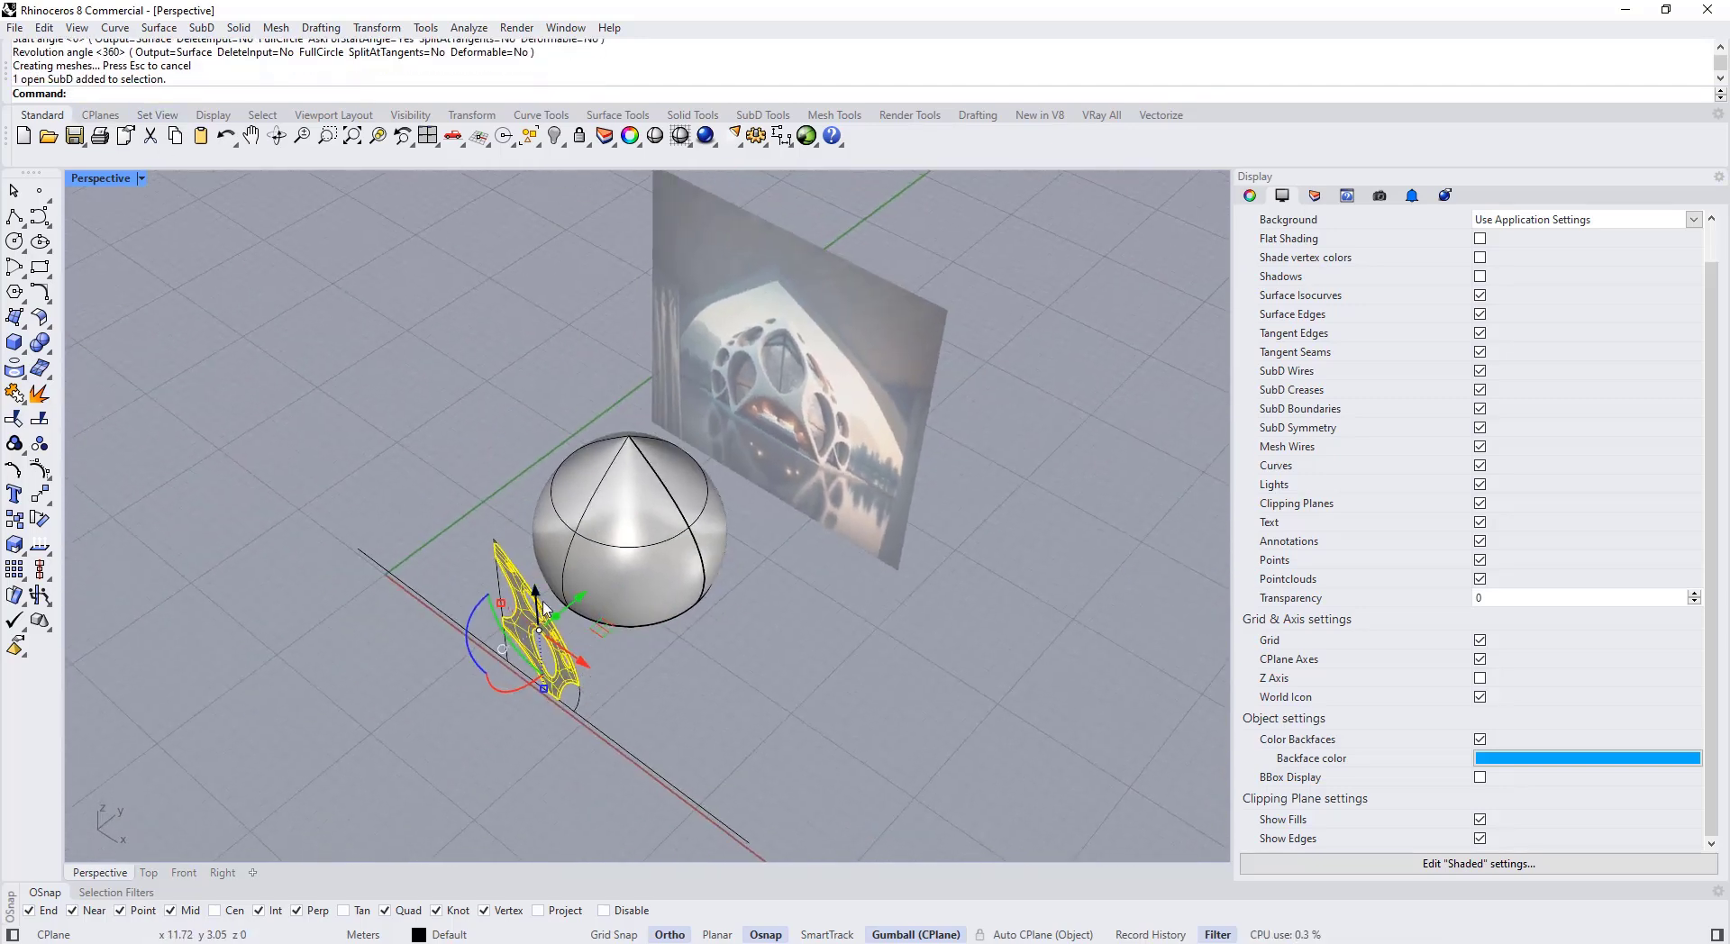
pyautogui.scroll(4, 494, 655)
pyautogui.scroll(-2, 789, 417)
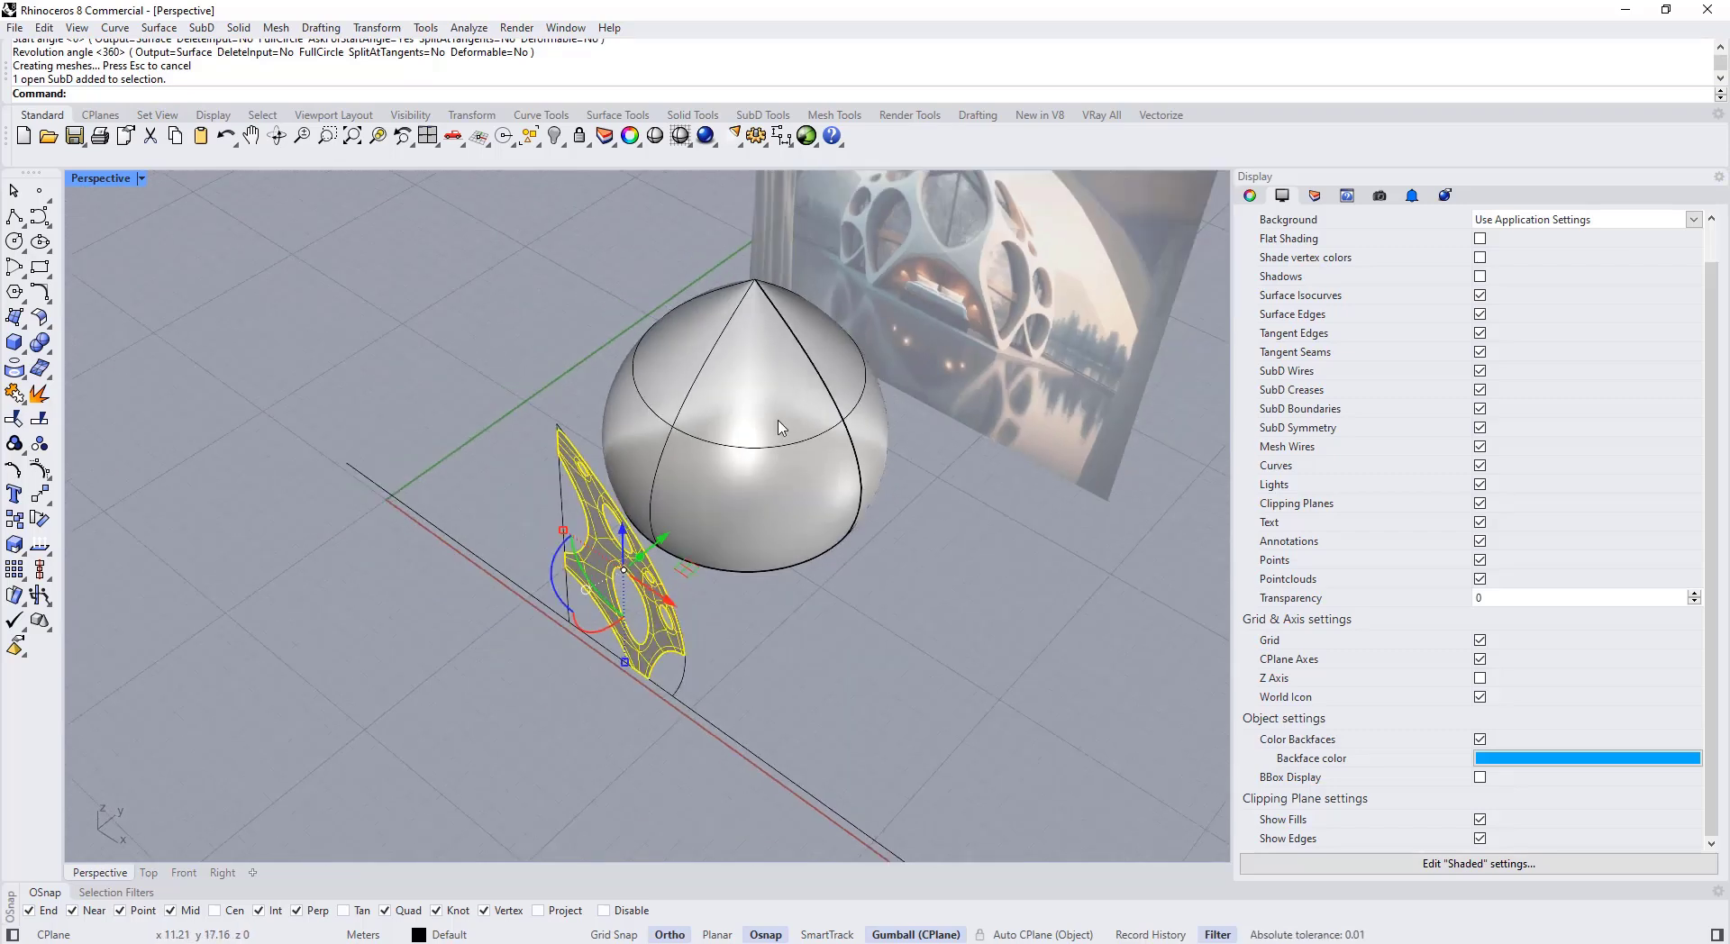
pyautogui.click(789, 585)
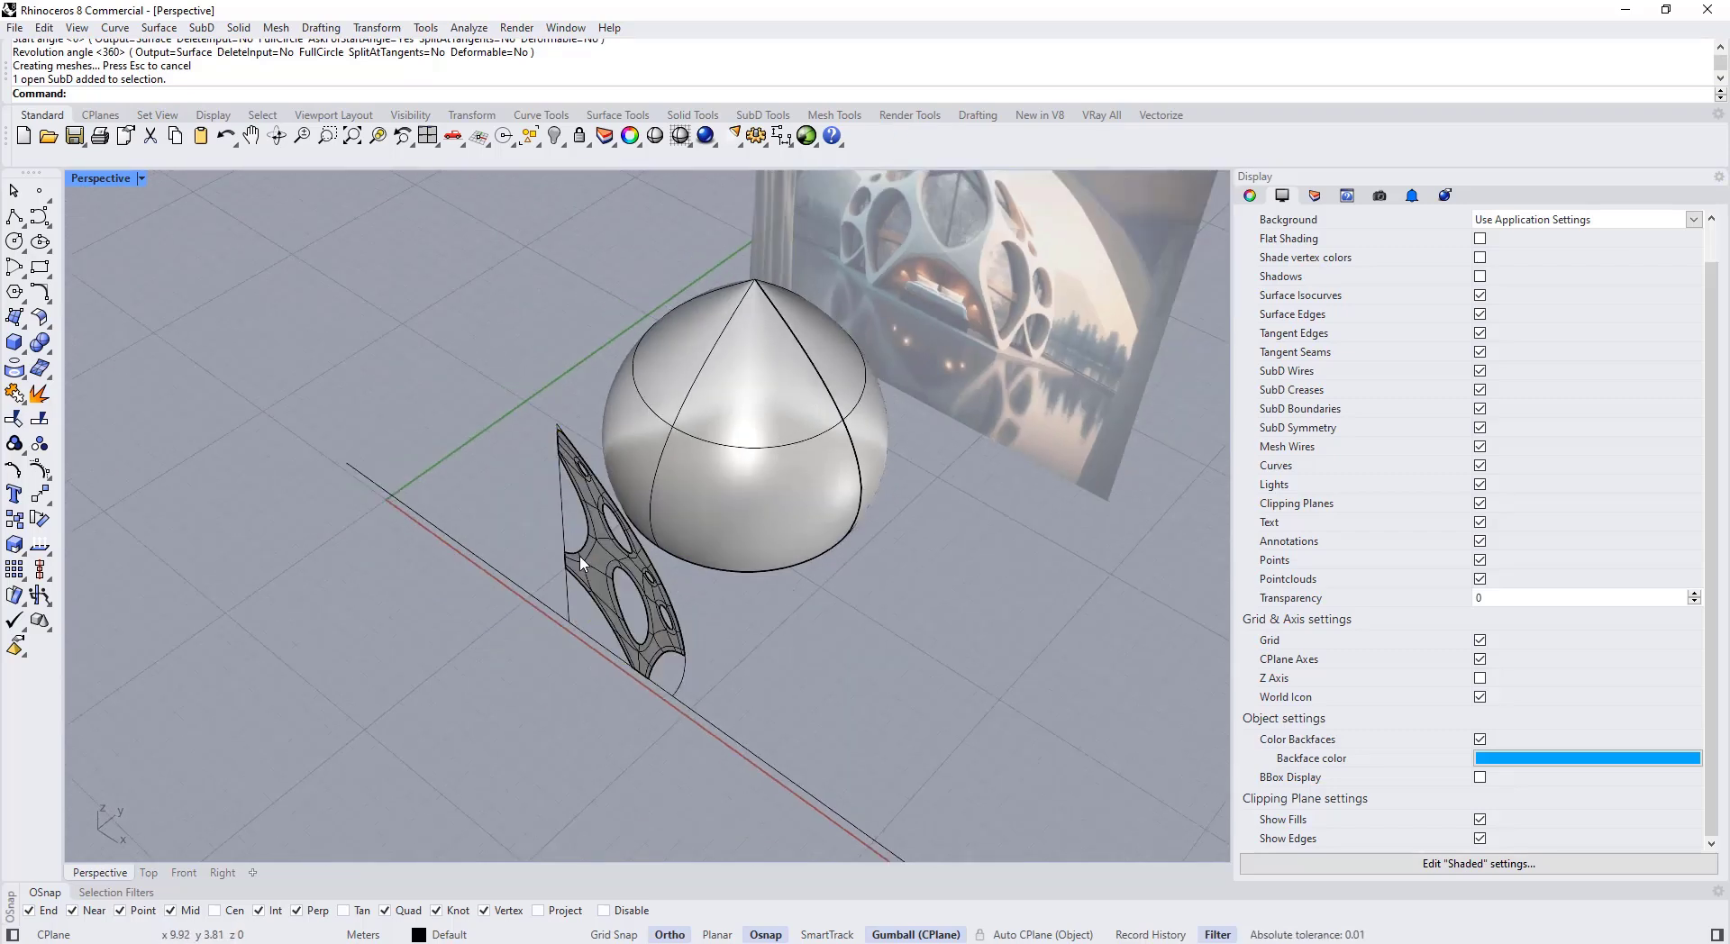
pyautogui.click(762, 115)
pyautogui.click(1005, 137)
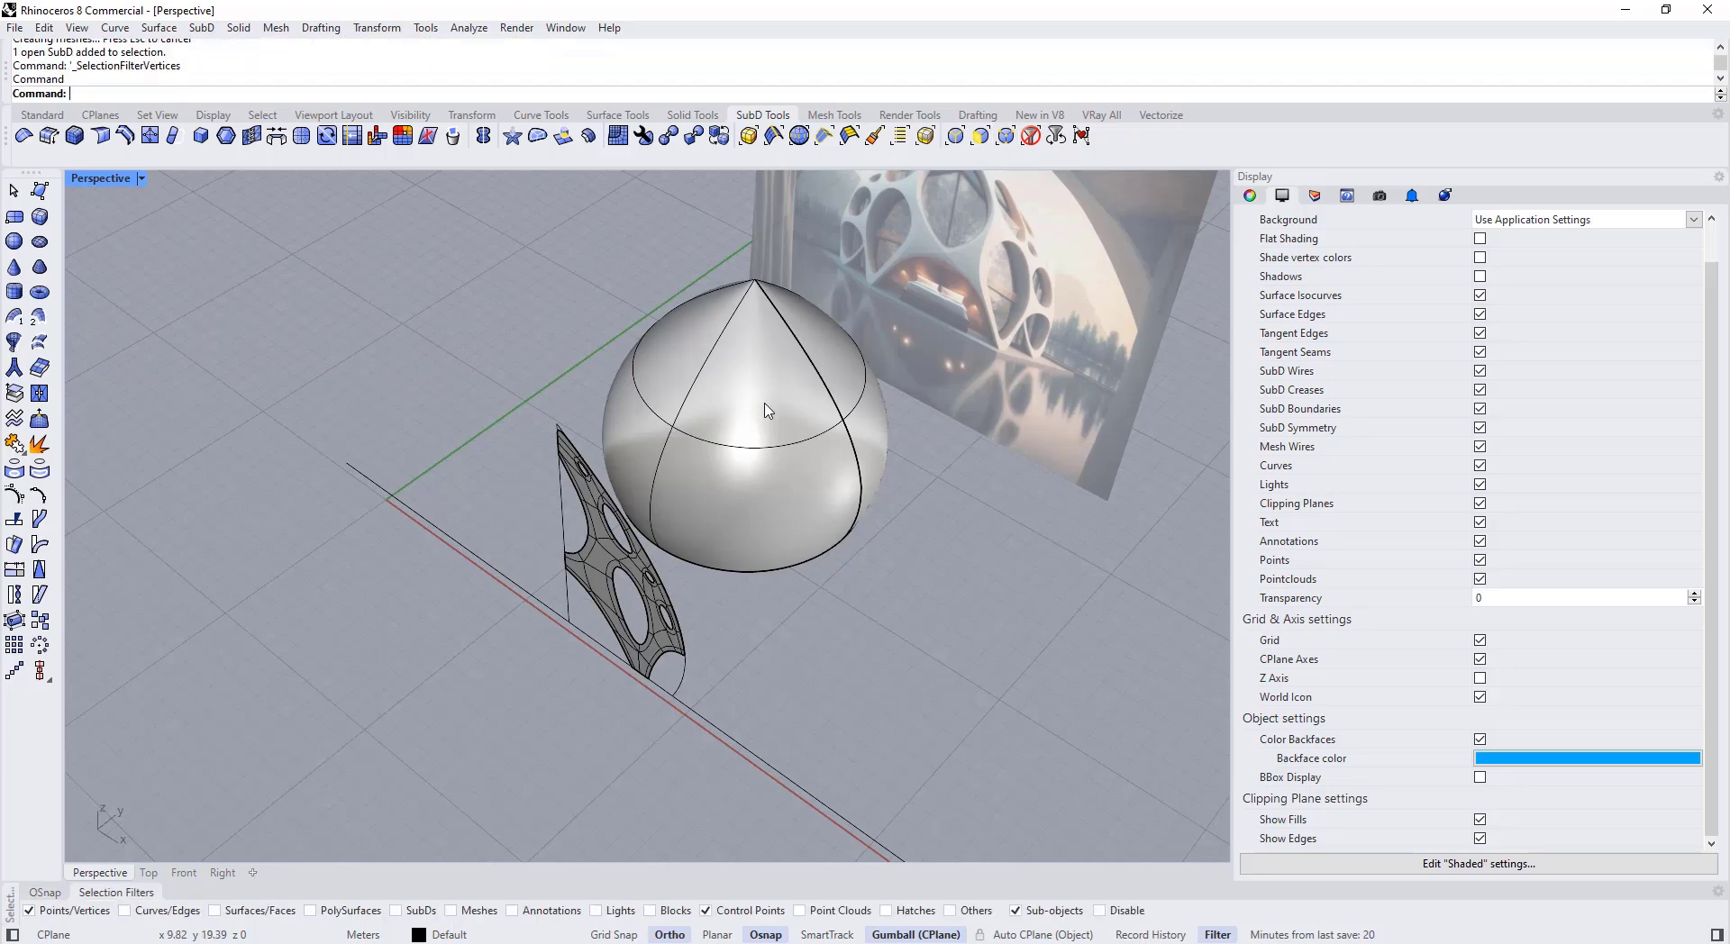
pyautogui.moveTo(684, 424); pyautogui.dragTo(556, 401, button='right')
pyautogui.moveTo(530, 309); pyautogui.dragTo(631, 764)
pyautogui.moveTo(616, 576); pyautogui.dragTo(780, 576, button='right')
pyautogui.click(1030, 137)
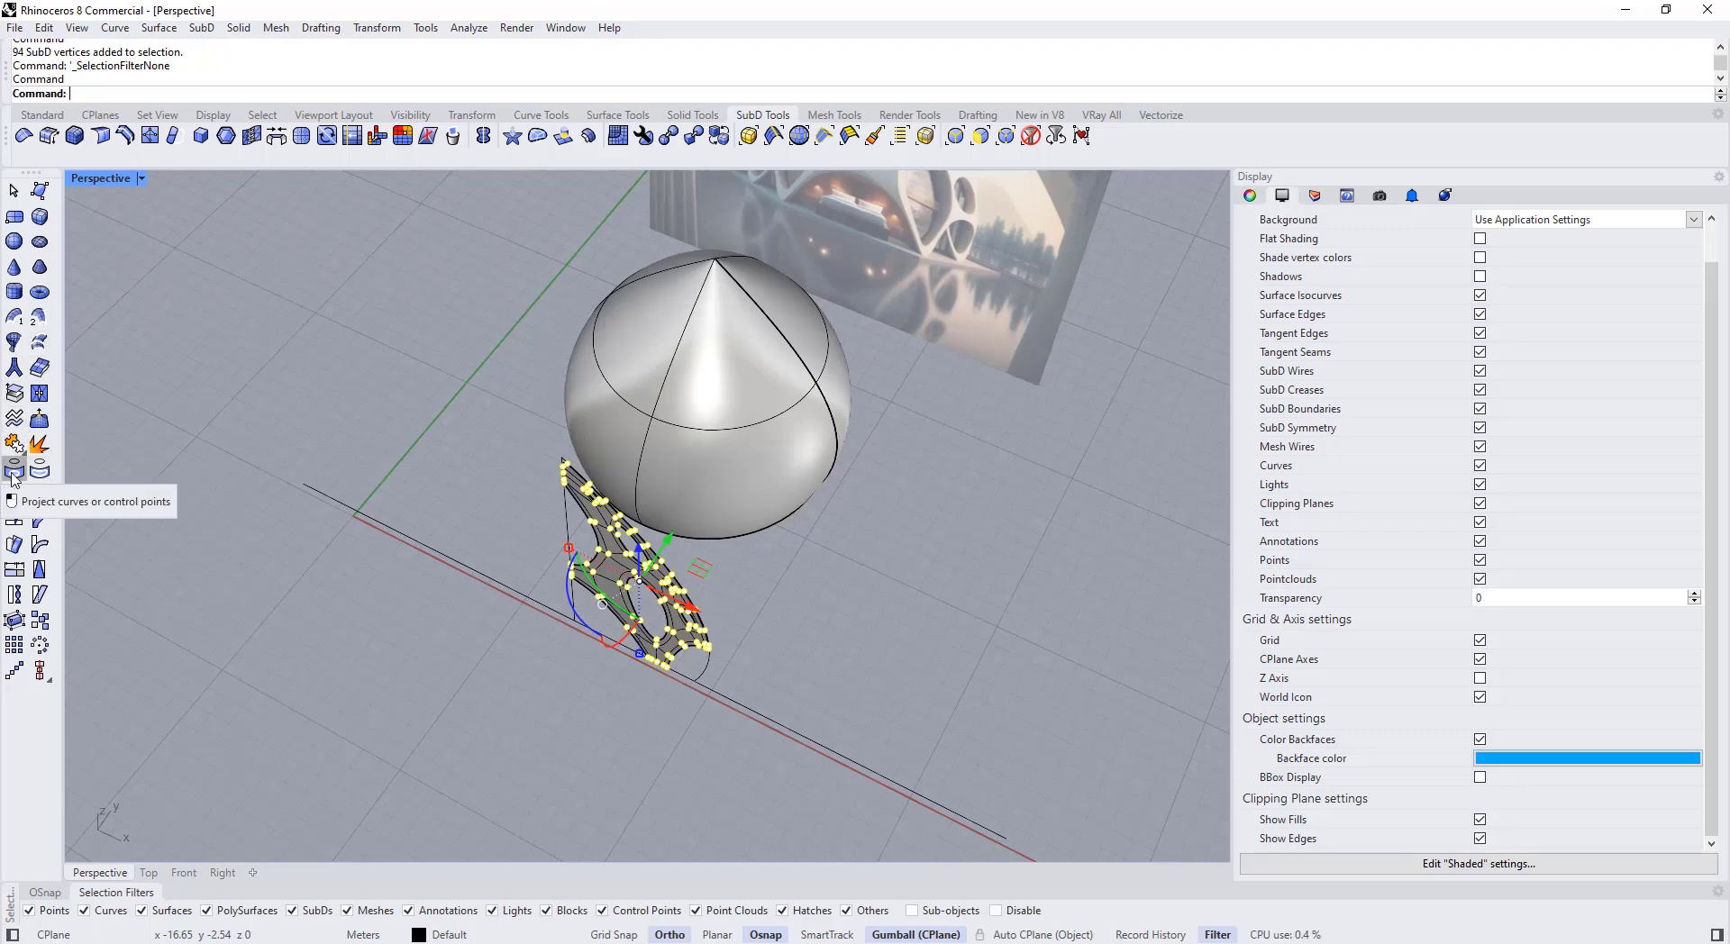
# Step: Project the selected panel vertices onto the revolved dome surface using a custom direction running from the panel straight back along the Y axis
pyautogui.click(22, 421)
pyautogui.click(650, 93)
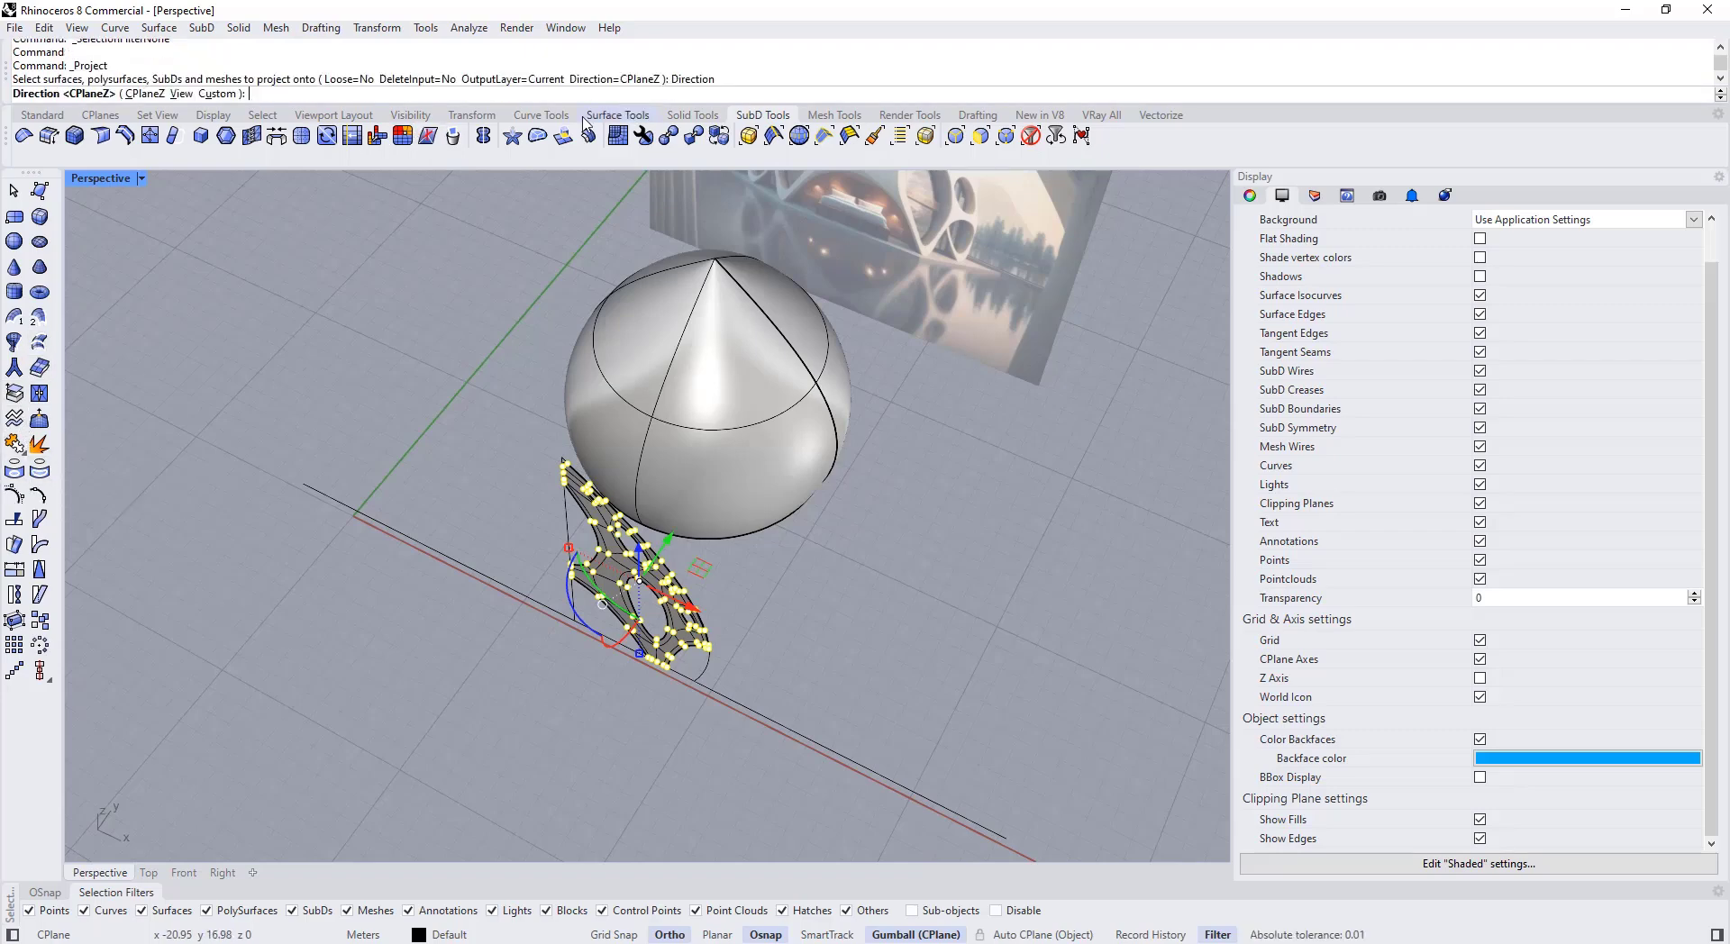
pyautogui.click(216, 94)
pyautogui.click(662, 411)
pyautogui.press('Return')
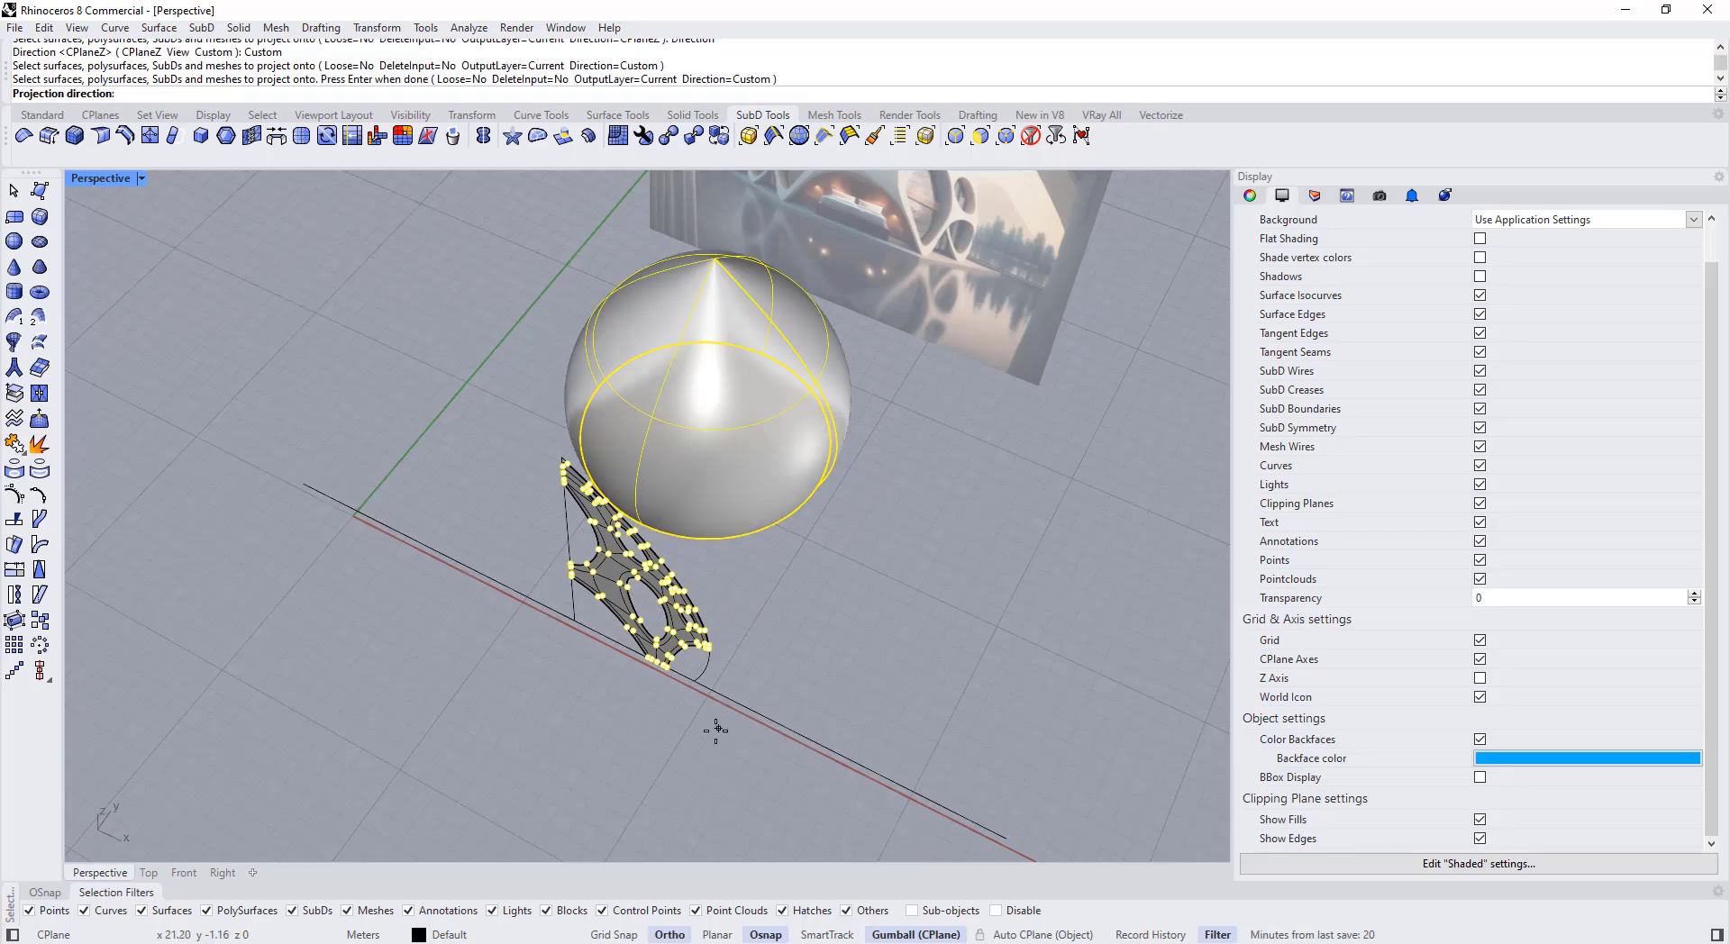
pyautogui.click(712, 733)
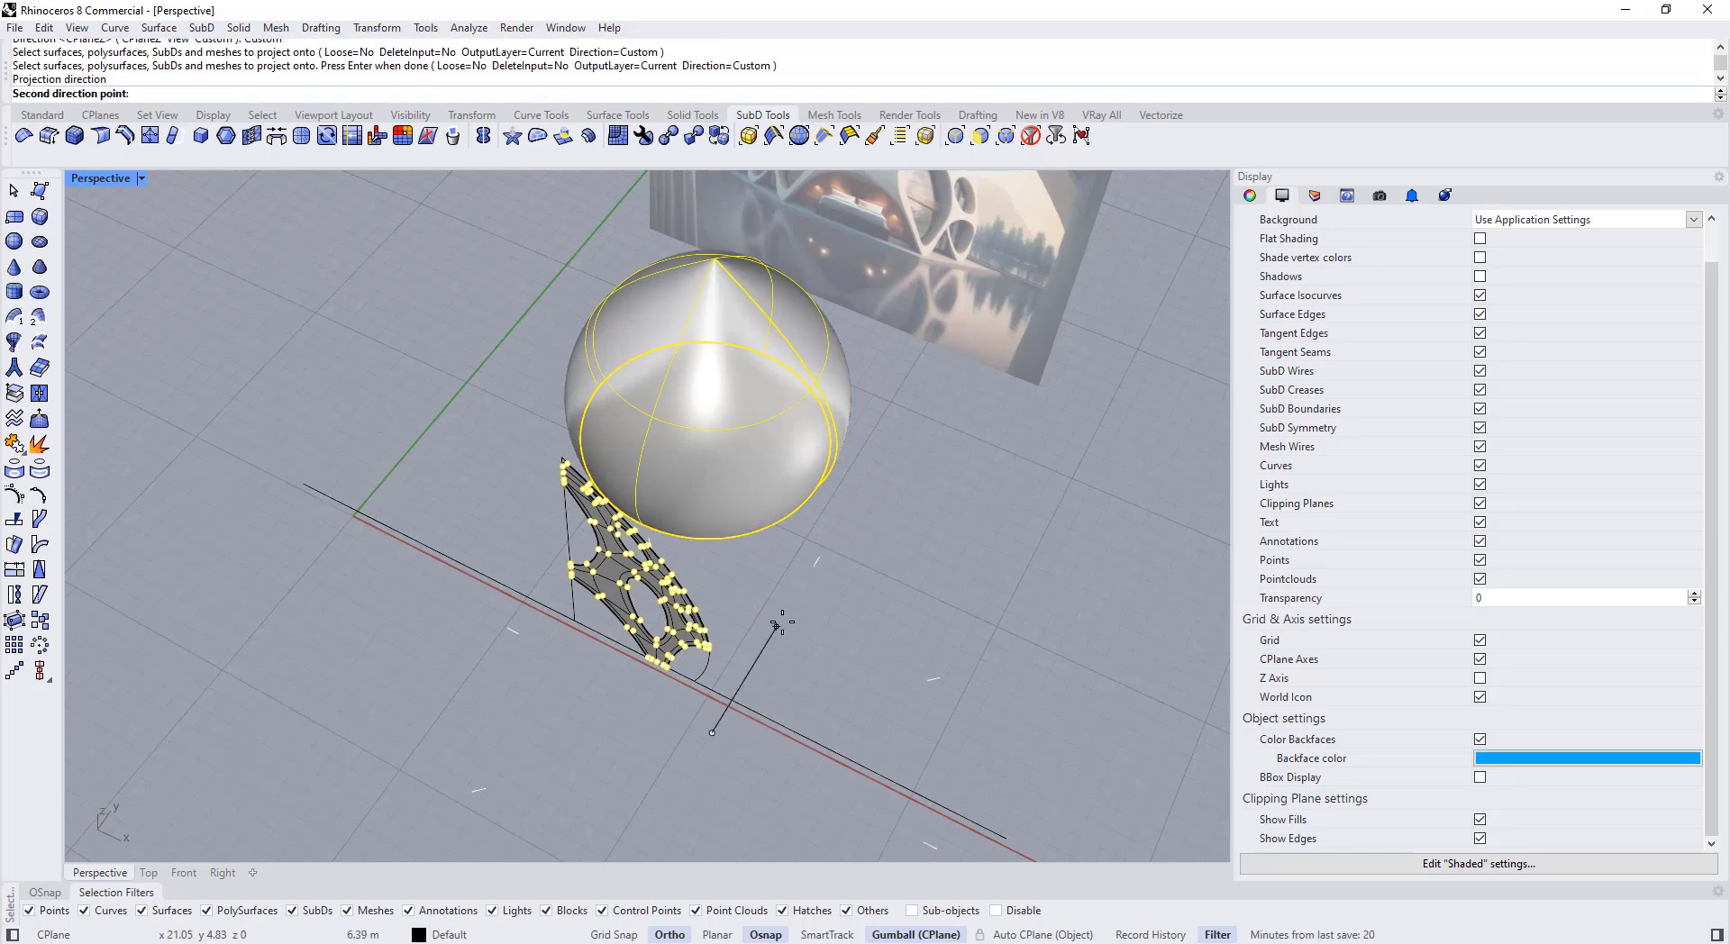
pyautogui.click(848, 544)
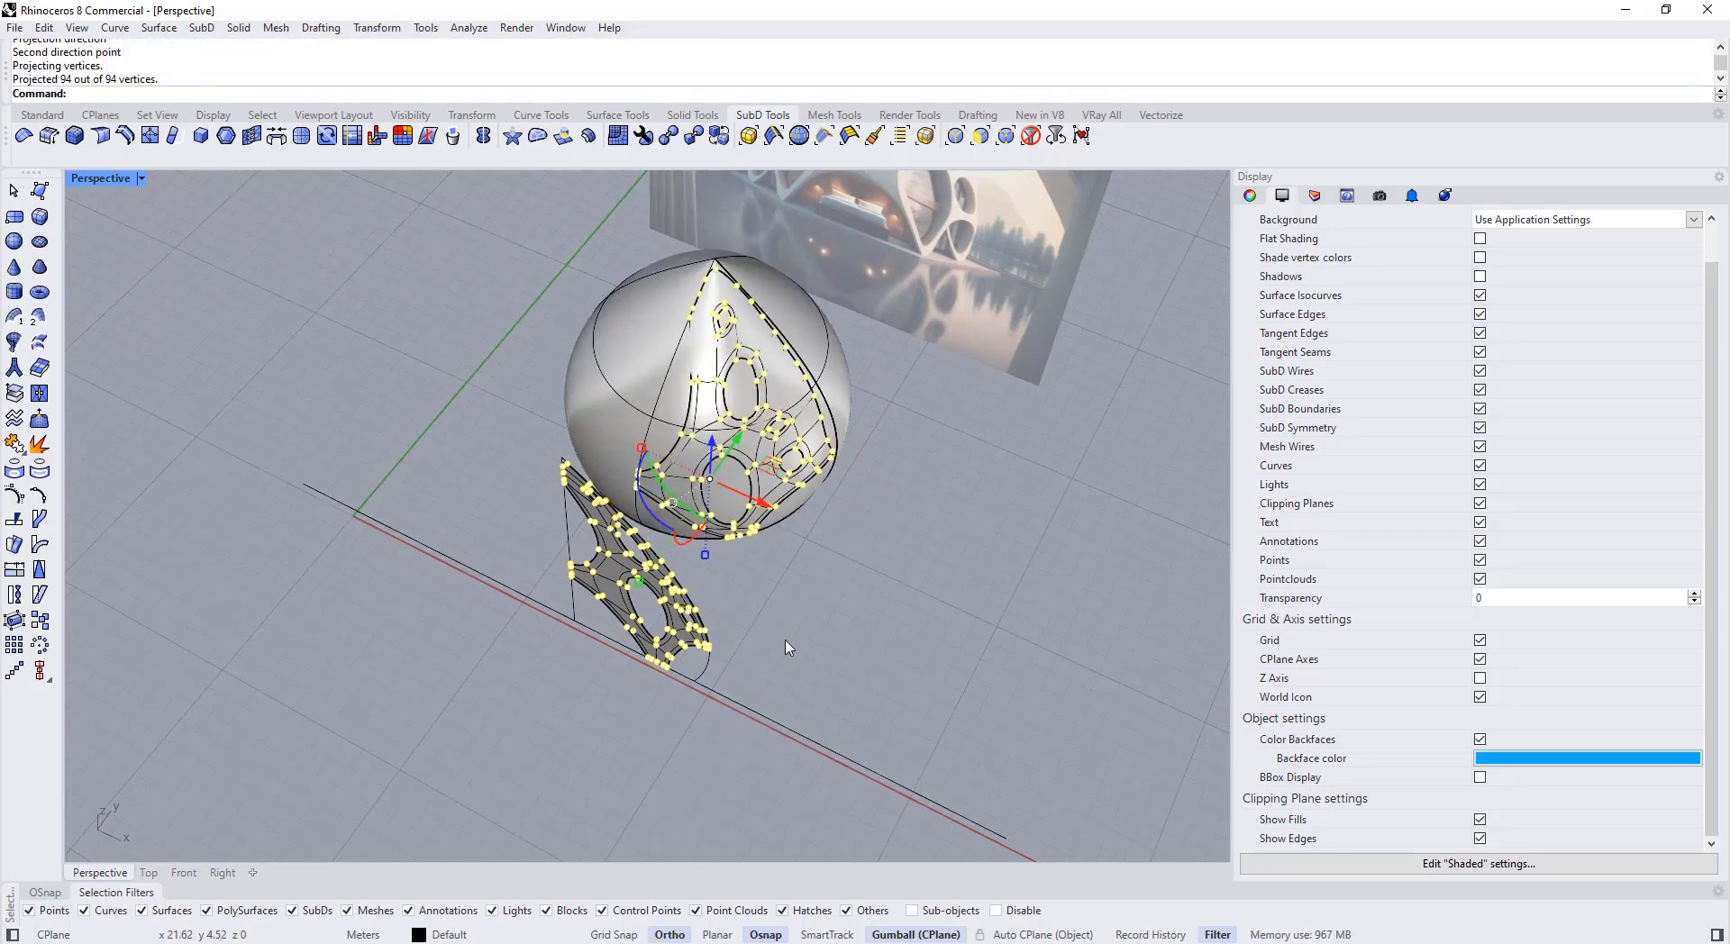
# Step: Hide the original flat panel SubD together with its two guide curves
pyautogui.moveTo(791, 620); pyautogui.dragTo(784, 677, button='right')
pyautogui.click(807, 587)
pyautogui.moveTo(647, 640); pyautogui.dragTo(564, 540, button='right')
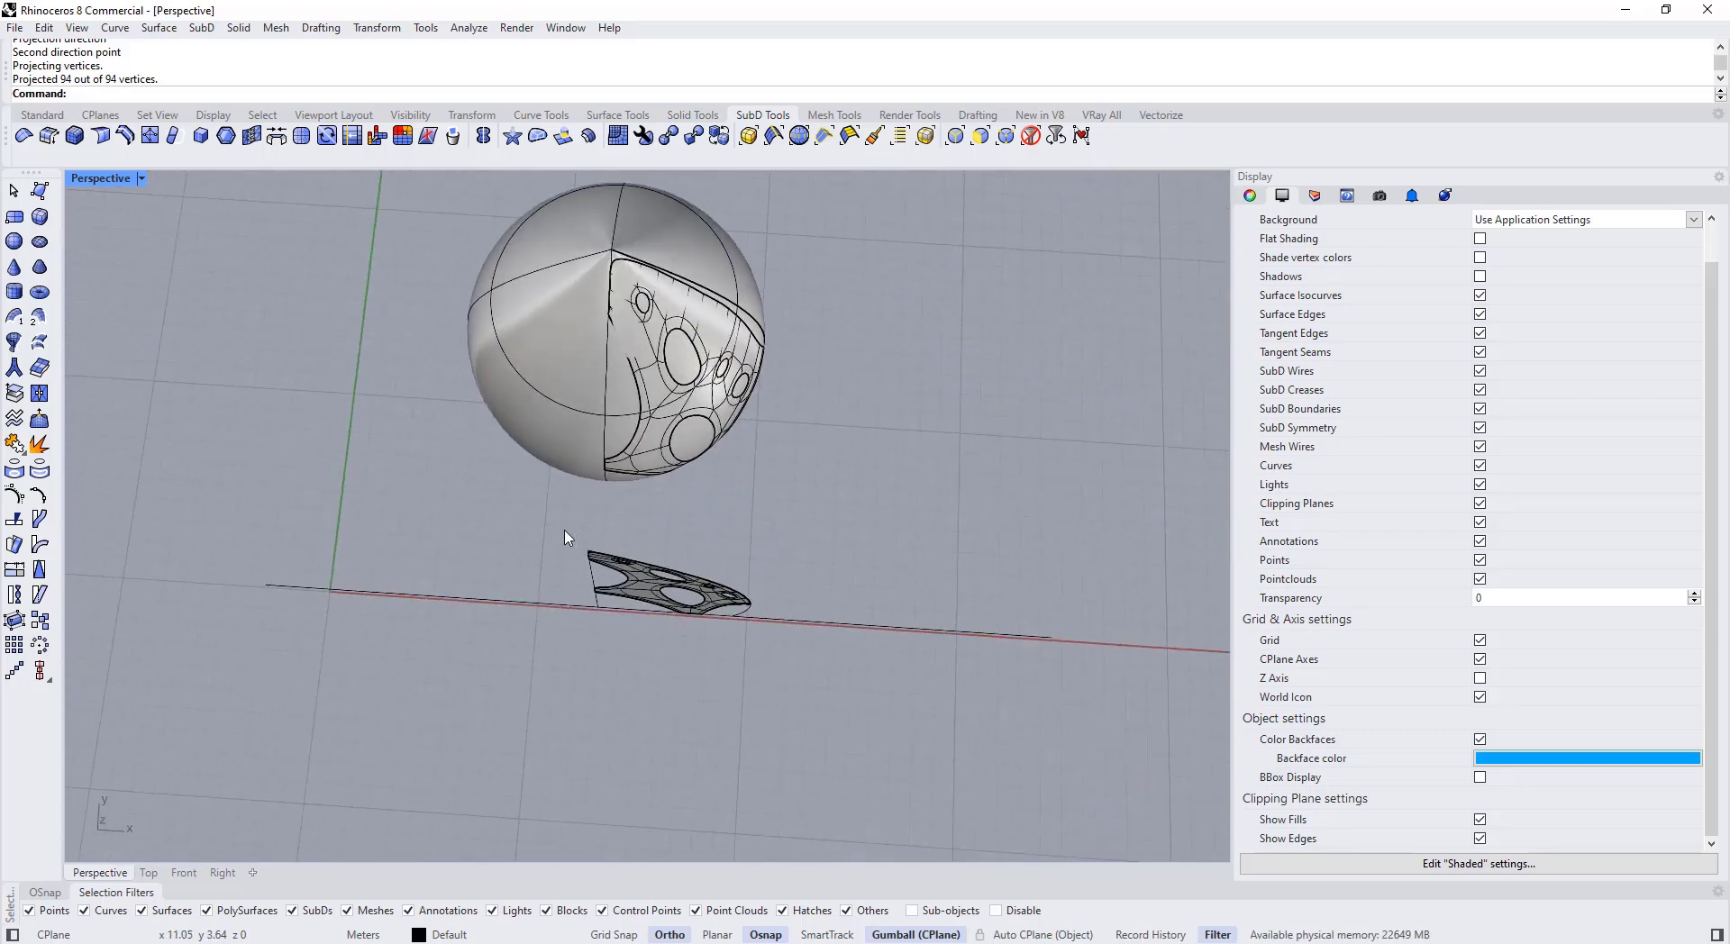
pyautogui.moveTo(564, 534); pyautogui.dragTo(753, 667)
pyautogui.hotkey('ctrl', 'h')
pyautogui.moveTo(871, 520); pyautogui.dragTo(764, 372, button='right')
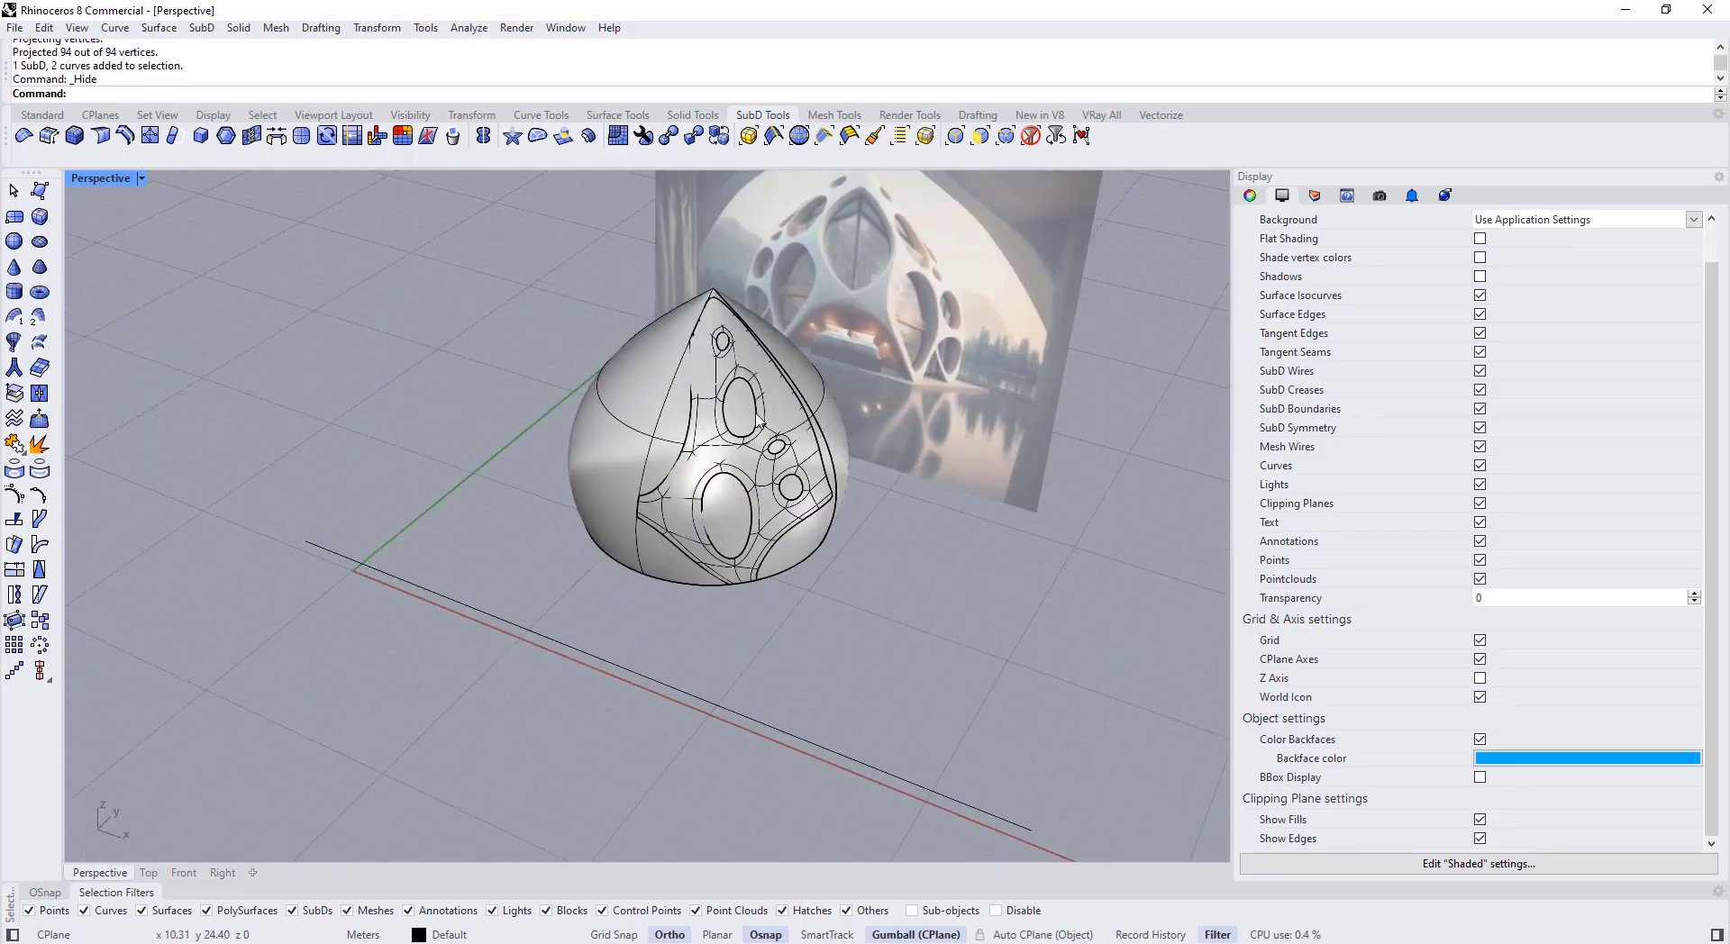
# Step: Select the projected SubD panel on the dome and reset its gumball
pyautogui.scroll(4, 762, 372)
pyautogui.click(753, 631)
pyautogui.press('Escape')
pyautogui.moveTo(757, 657); pyautogui.dragTo(755, 553, button='right')
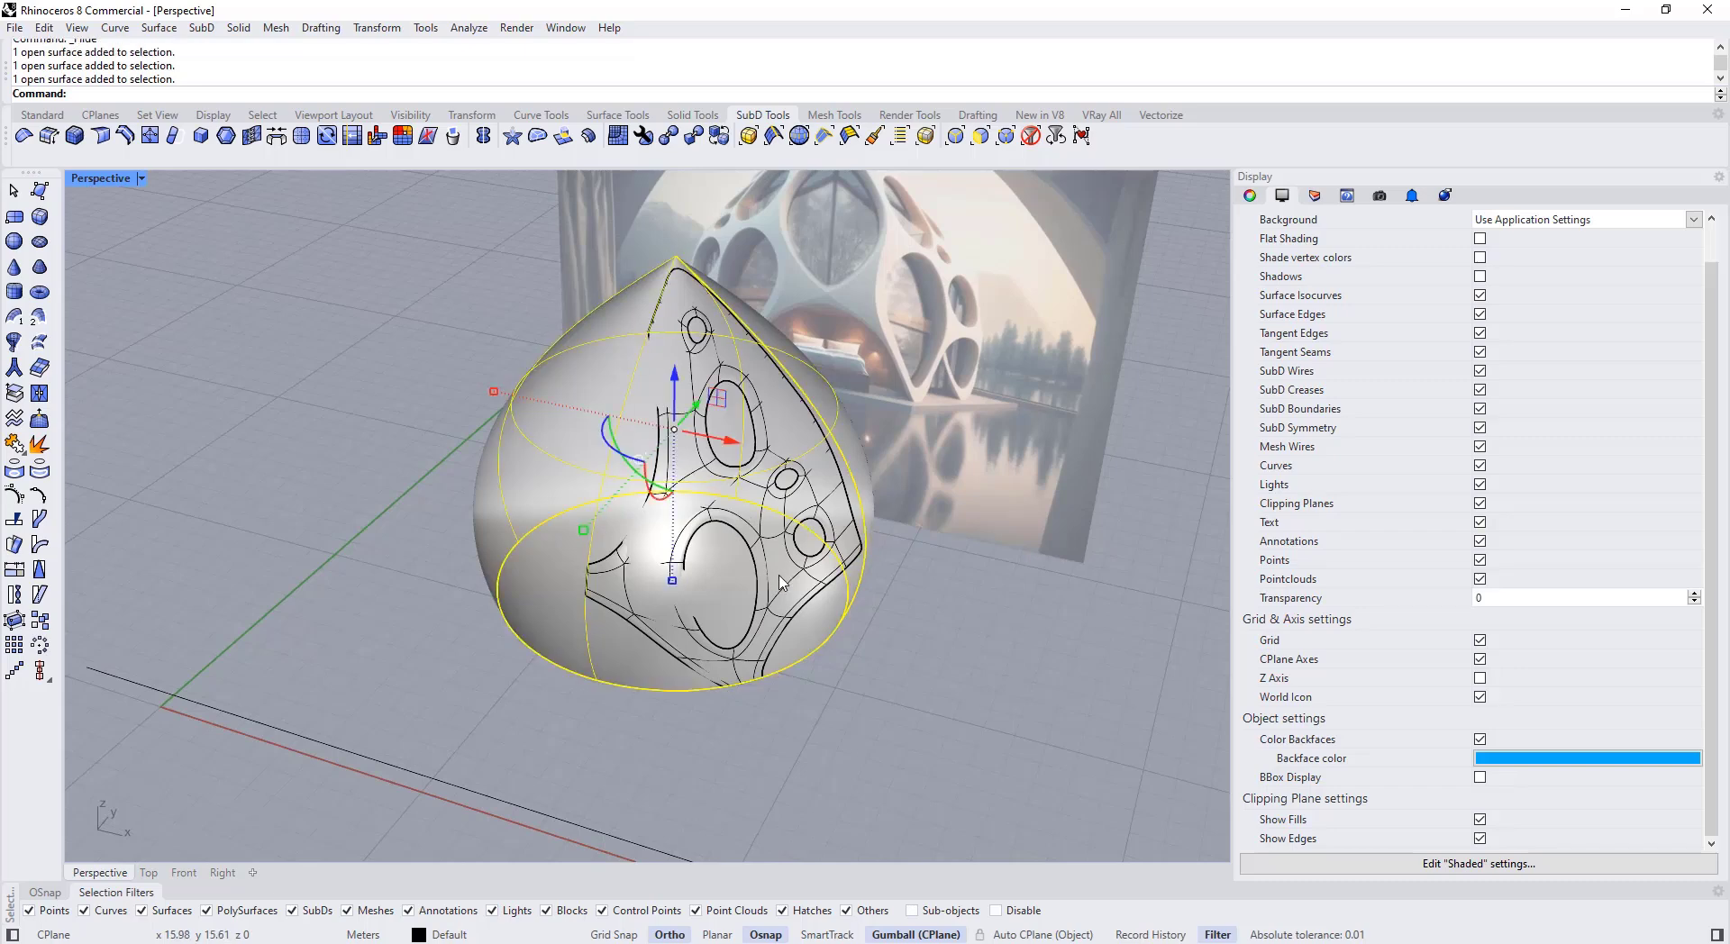
pyautogui.click(793, 616)
pyautogui.click(856, 672)
pyautogui.scroll(-5, 702, 428)
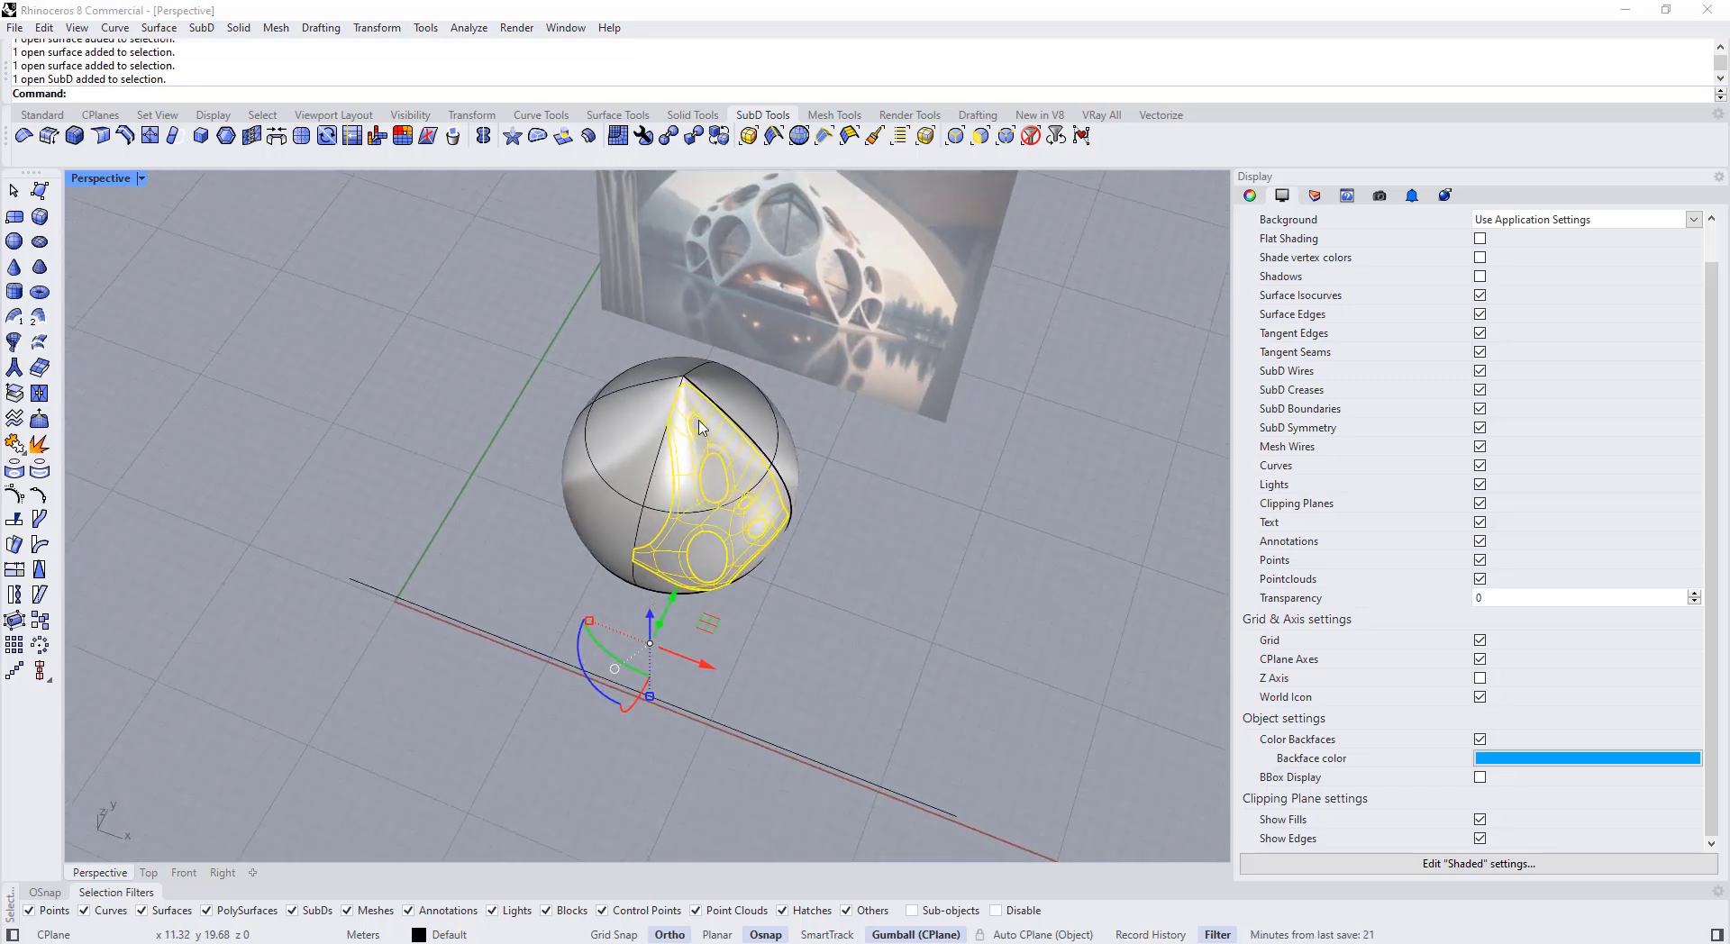
pyautogui.scroll(5, 706, 445)
pyautogui.scroll(-5, 707, 453)
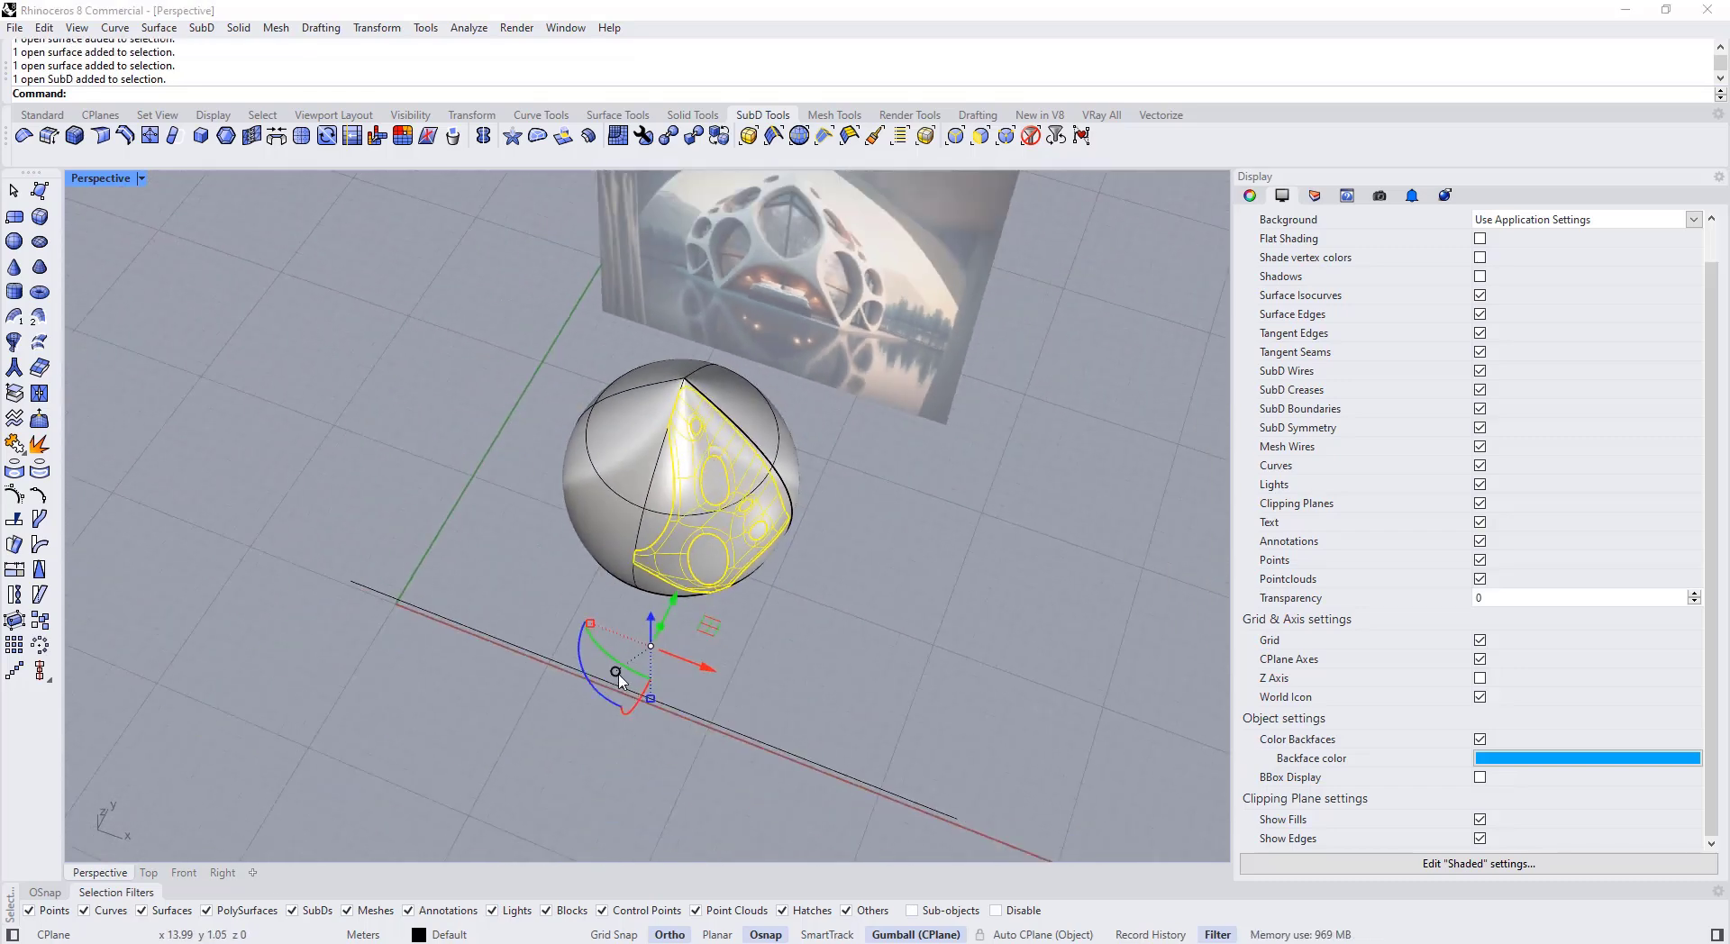
pyautogui.click(617, 672)
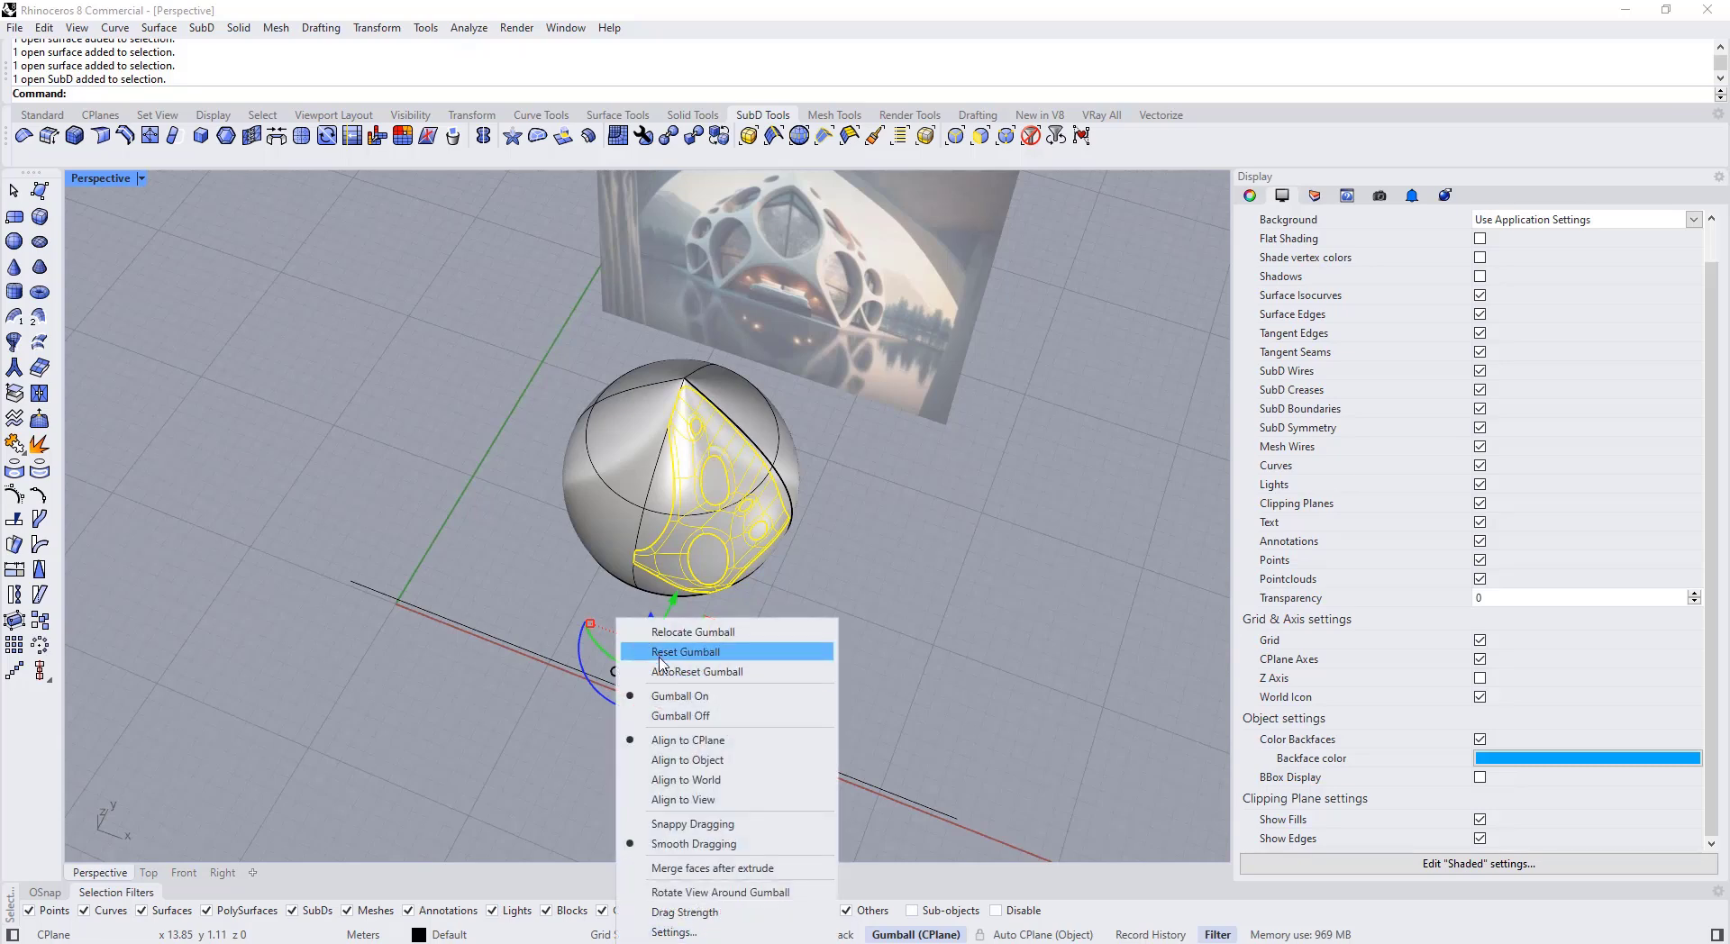
pyautogui.click(659, 658)
# Step: Add Reflect symmetry to the projected SubD panel across the vertical front-to-back plane through the dome's apex, keeping the current primary side
pyautogui.click(764, 645)
pyautogui.scroll(5, 735, 581)
pyautogui.click(764, 522)
pyautogui.click(772, 563)
pyautogui.scroll(-5, 707, 537)
pyautogui.moveTo(704, 532); pyautogui.dragTo(702, 575, button='right')
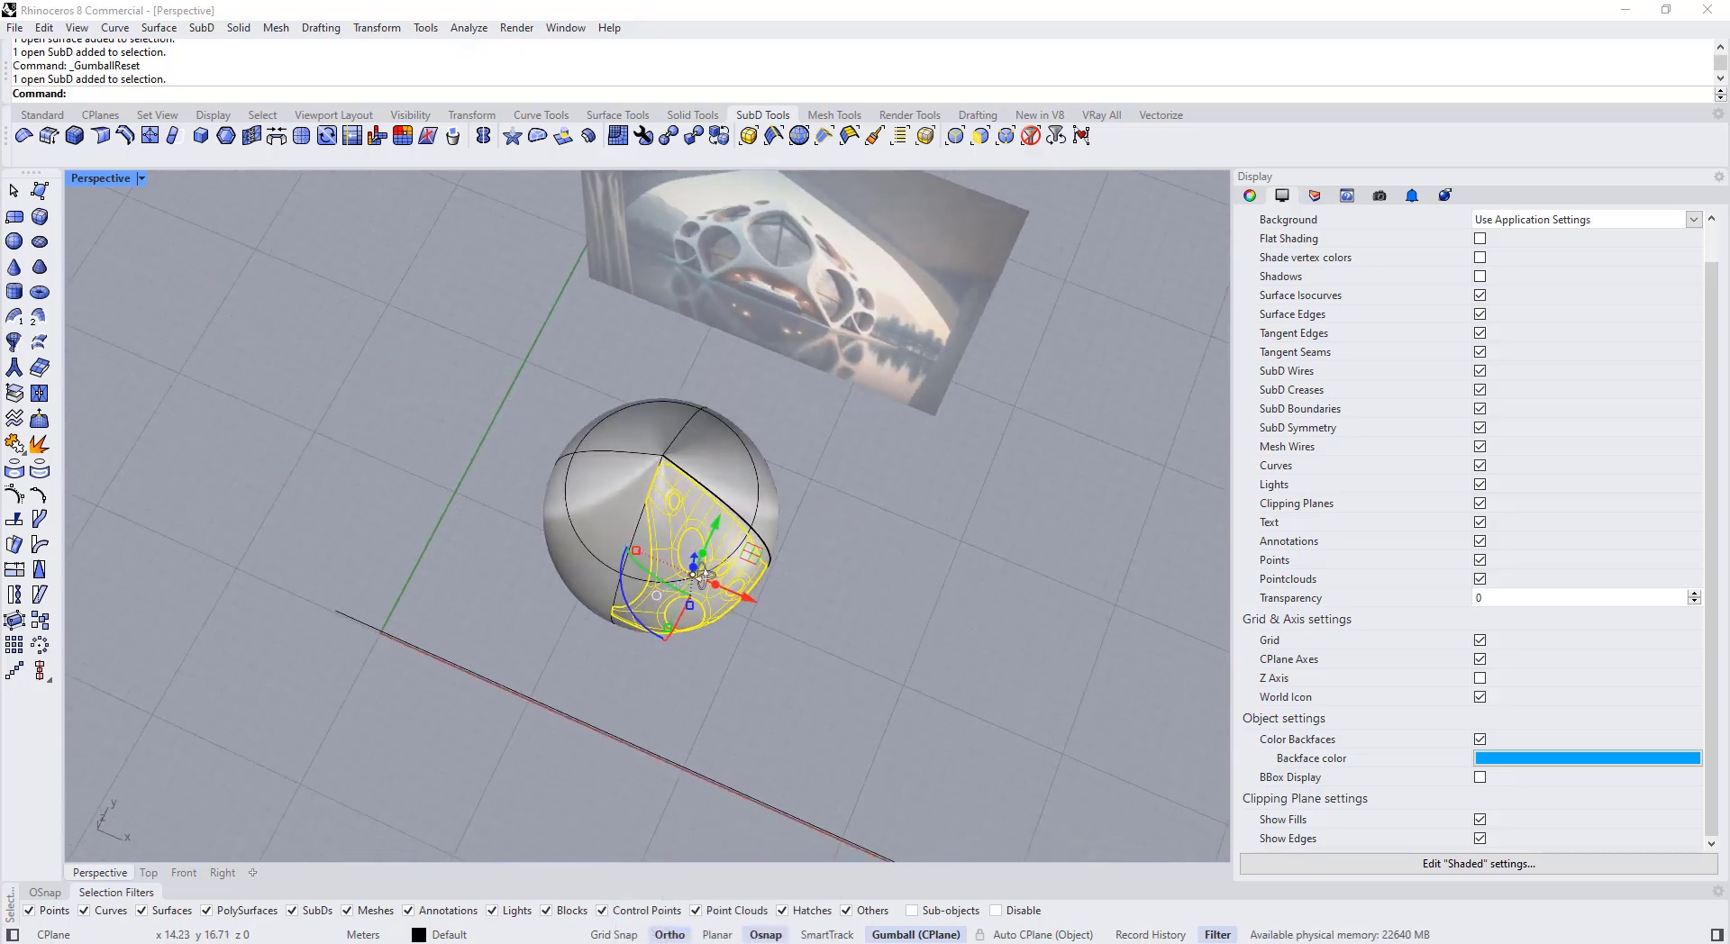
pyautogui.click(662, 455)
pyautogui.moveTo(585, 739); pyautogui.dragTo(589, 588, button='right')
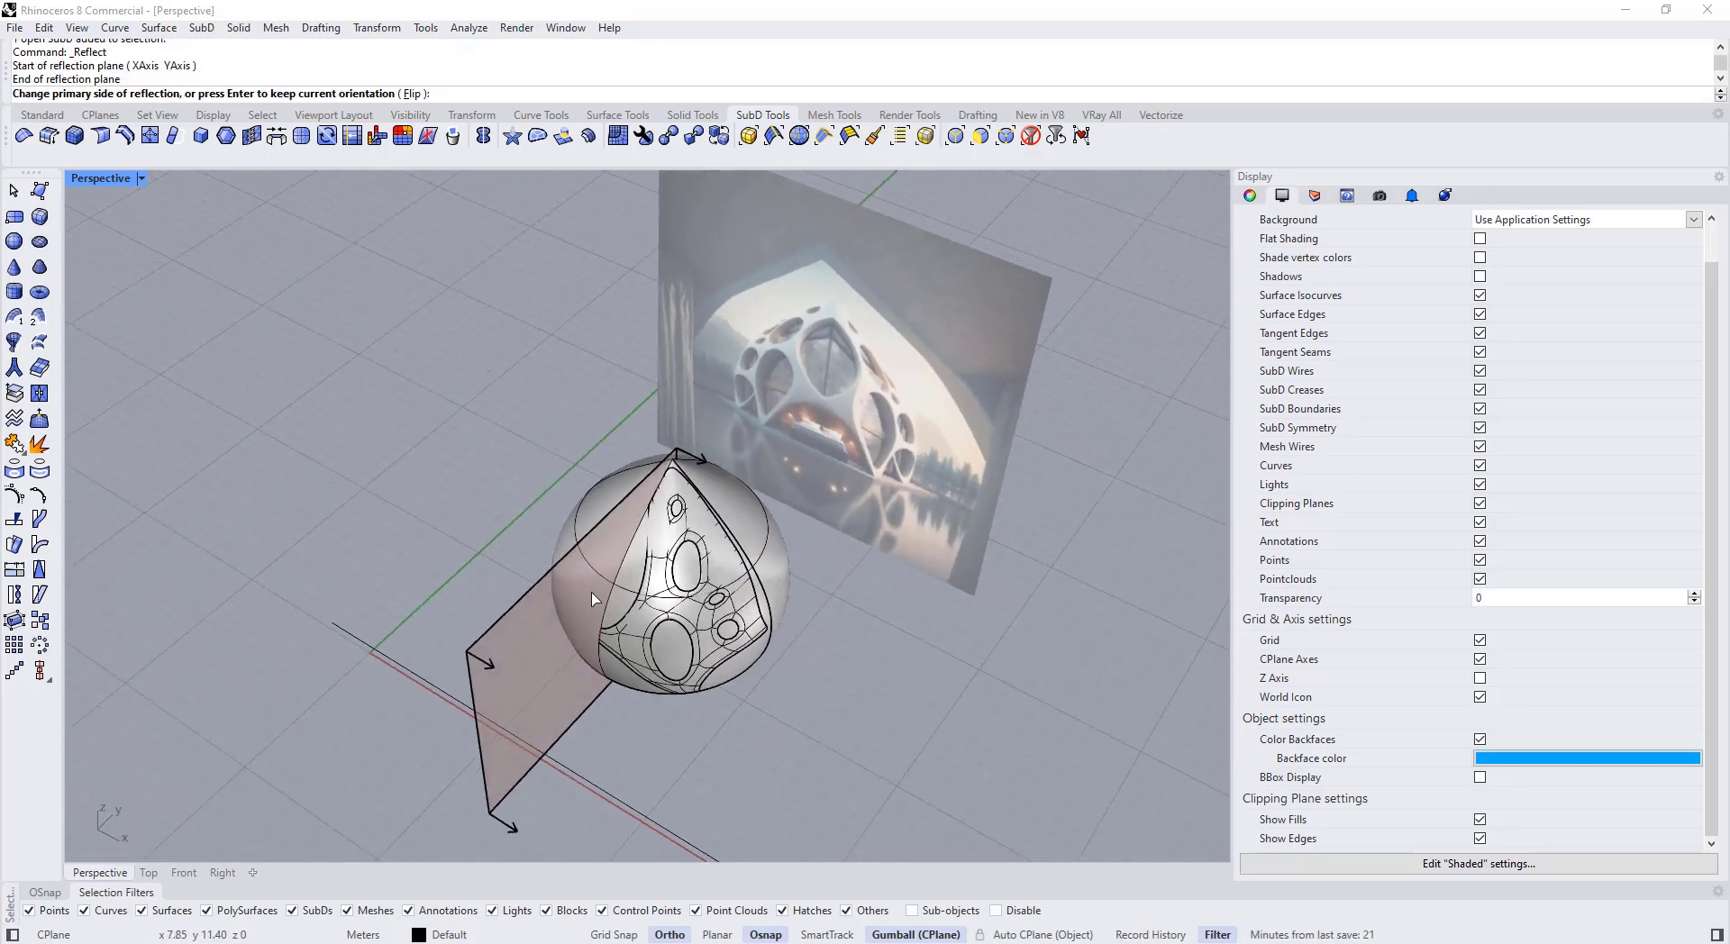
pyautogui.rightClick(598, 593)
# Step: Add a second, perpendicular Reflect symmetry plane through the dome's apex to the SubD, with its primary side flipped toward the front
pyautogui.click(687, 624)
pyautogui.scroll(7, 717, 687)
pyautogui.click(708, 630)
pyautogui.click(728, 655)
pyautogui.scroll(-5, 641, 554)
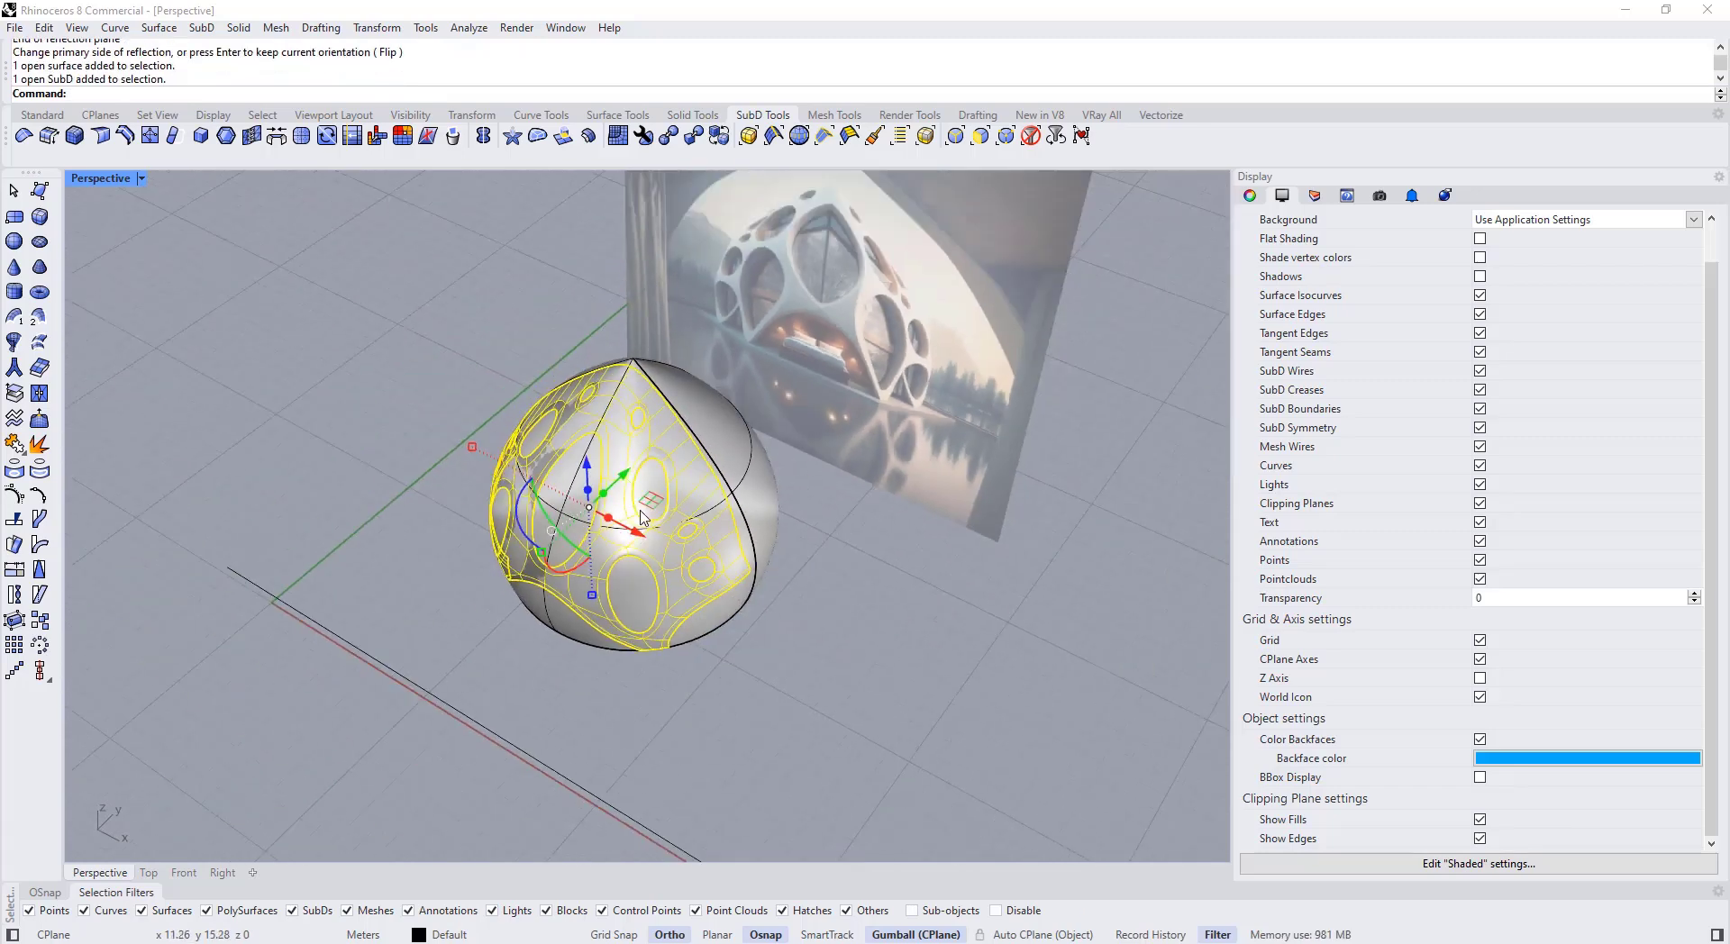
pyautogui.moveTo(626, 387); pyautogui.dragTo(616, 451, button='right')
pyautogui.rightClick(633, 341)
pyautogui.click(633, 358)
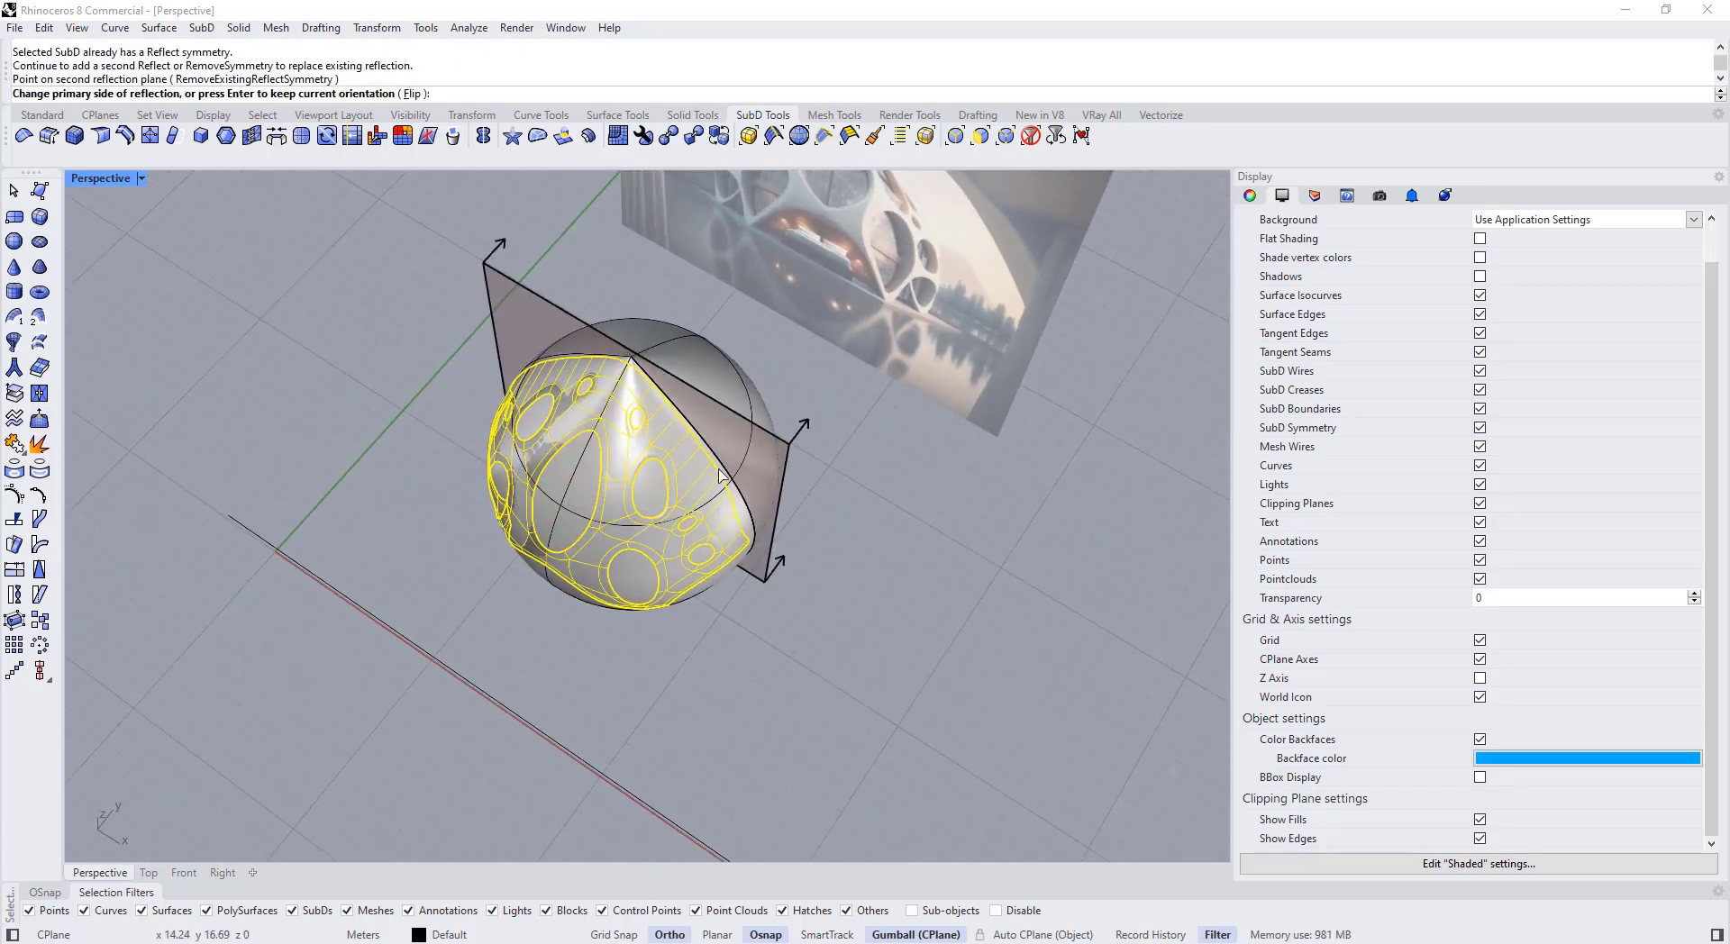
pyautogui.click(410, 94)
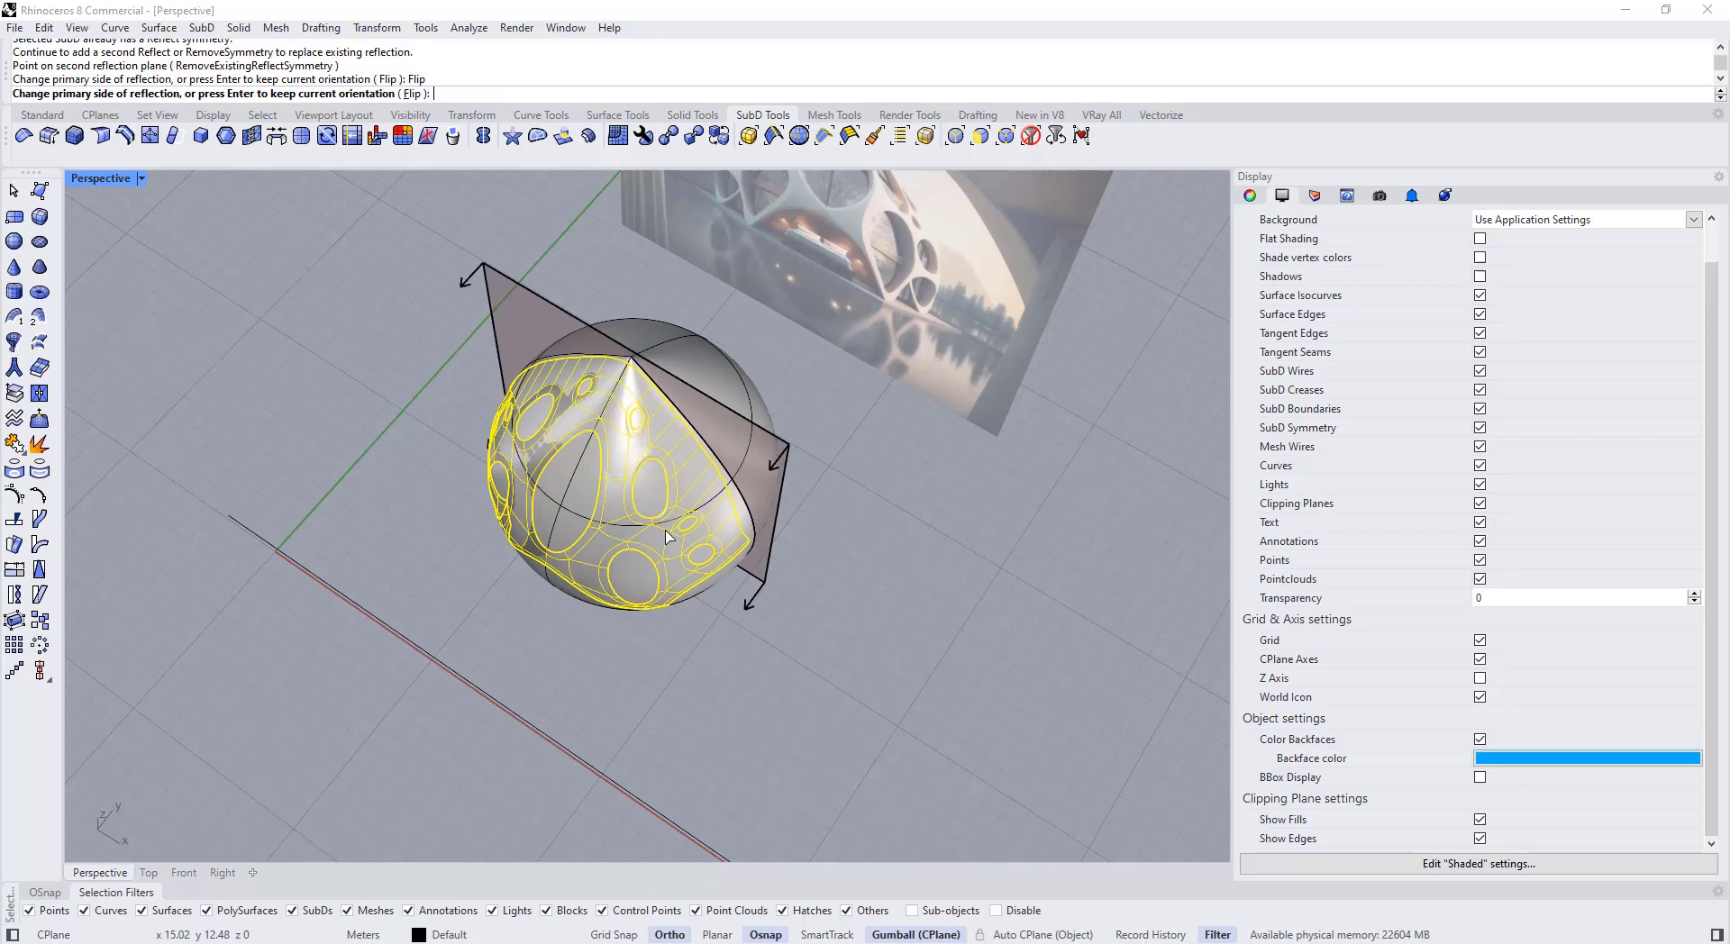
pyautogui.rightClick(705, 564)
# Step: Examine the gap between the front and back halves of the mirrored SubD shell along the dome's side curve
pyautogui.click(805, 681)
pyautogui.moveTo(806, 681)
pyautogui.mouseDown(button='right')
pyautogui.moveTo(712, 622)
pyautogui.moveTo(810, 701)
pyautogui.mouseUp(button='right')
pyautogui.scroll(4, 694, 625)
pyautogui.click(744, 643)
pyautogui.click(795, 742)
pyautogui.click(755, 677)
pyautogui.press('Escape')
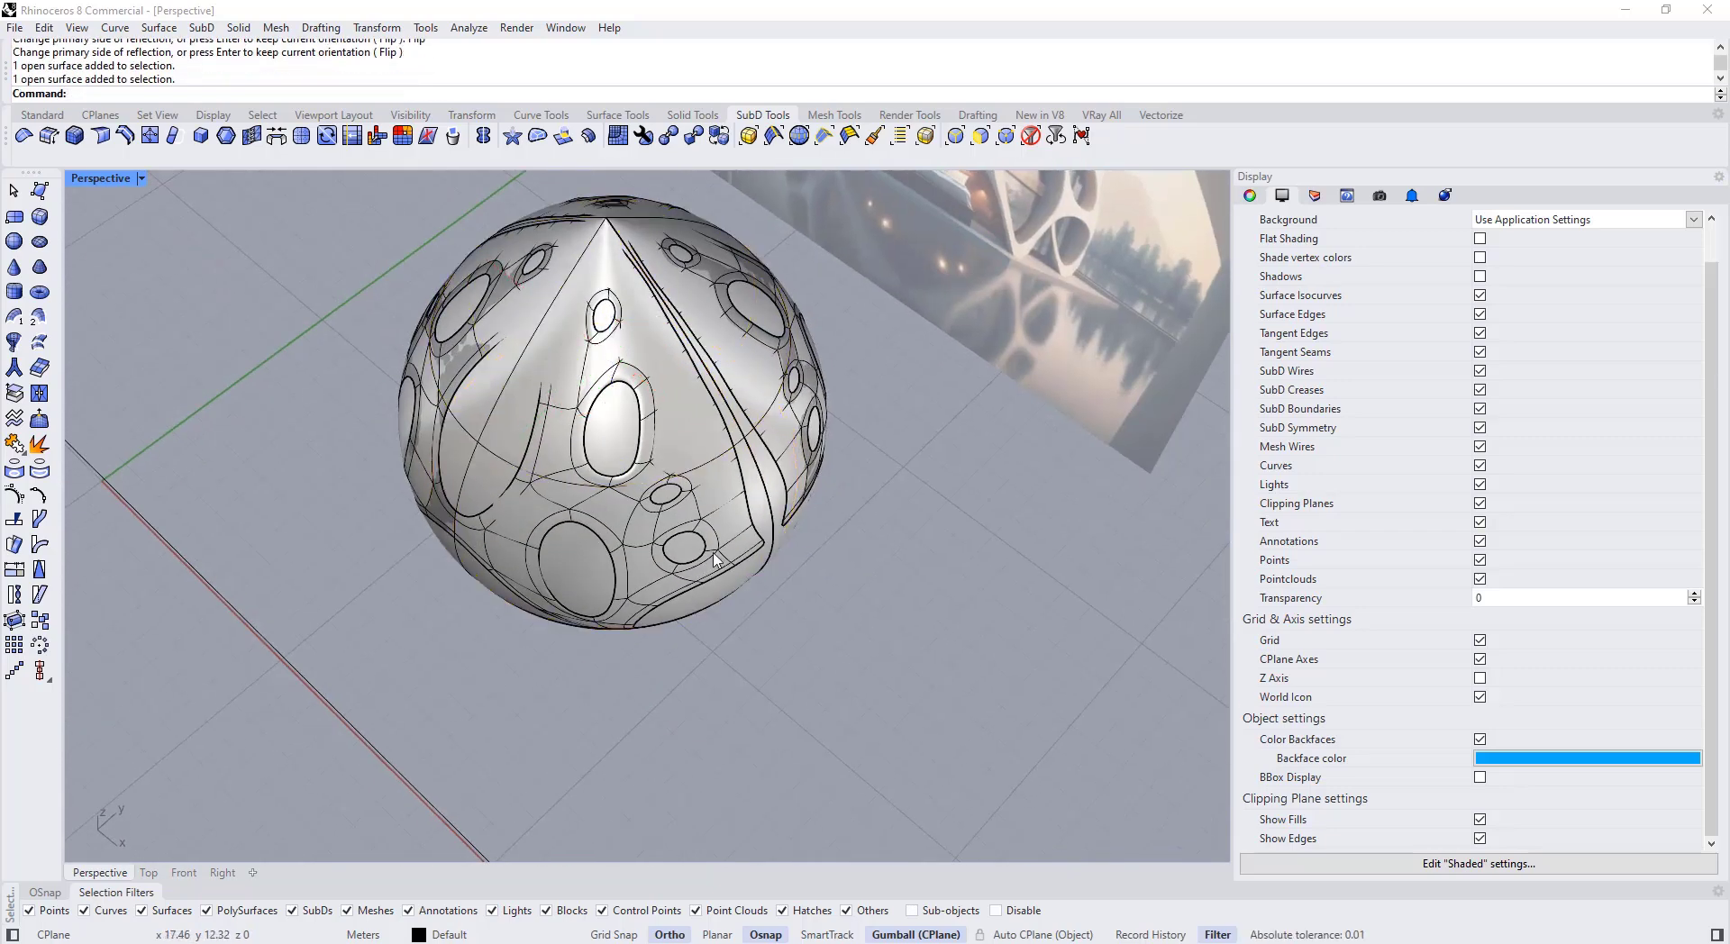
pyautogui.click(732, 520)
pyautogui.press('Escape')
pyautogui.scroll(5, 760, 549)
pyautogui.scroll(-3, 757, 574)
pyautogui.moveTo(757, 575); pyautogui.dragTo(713, 543, button='right')
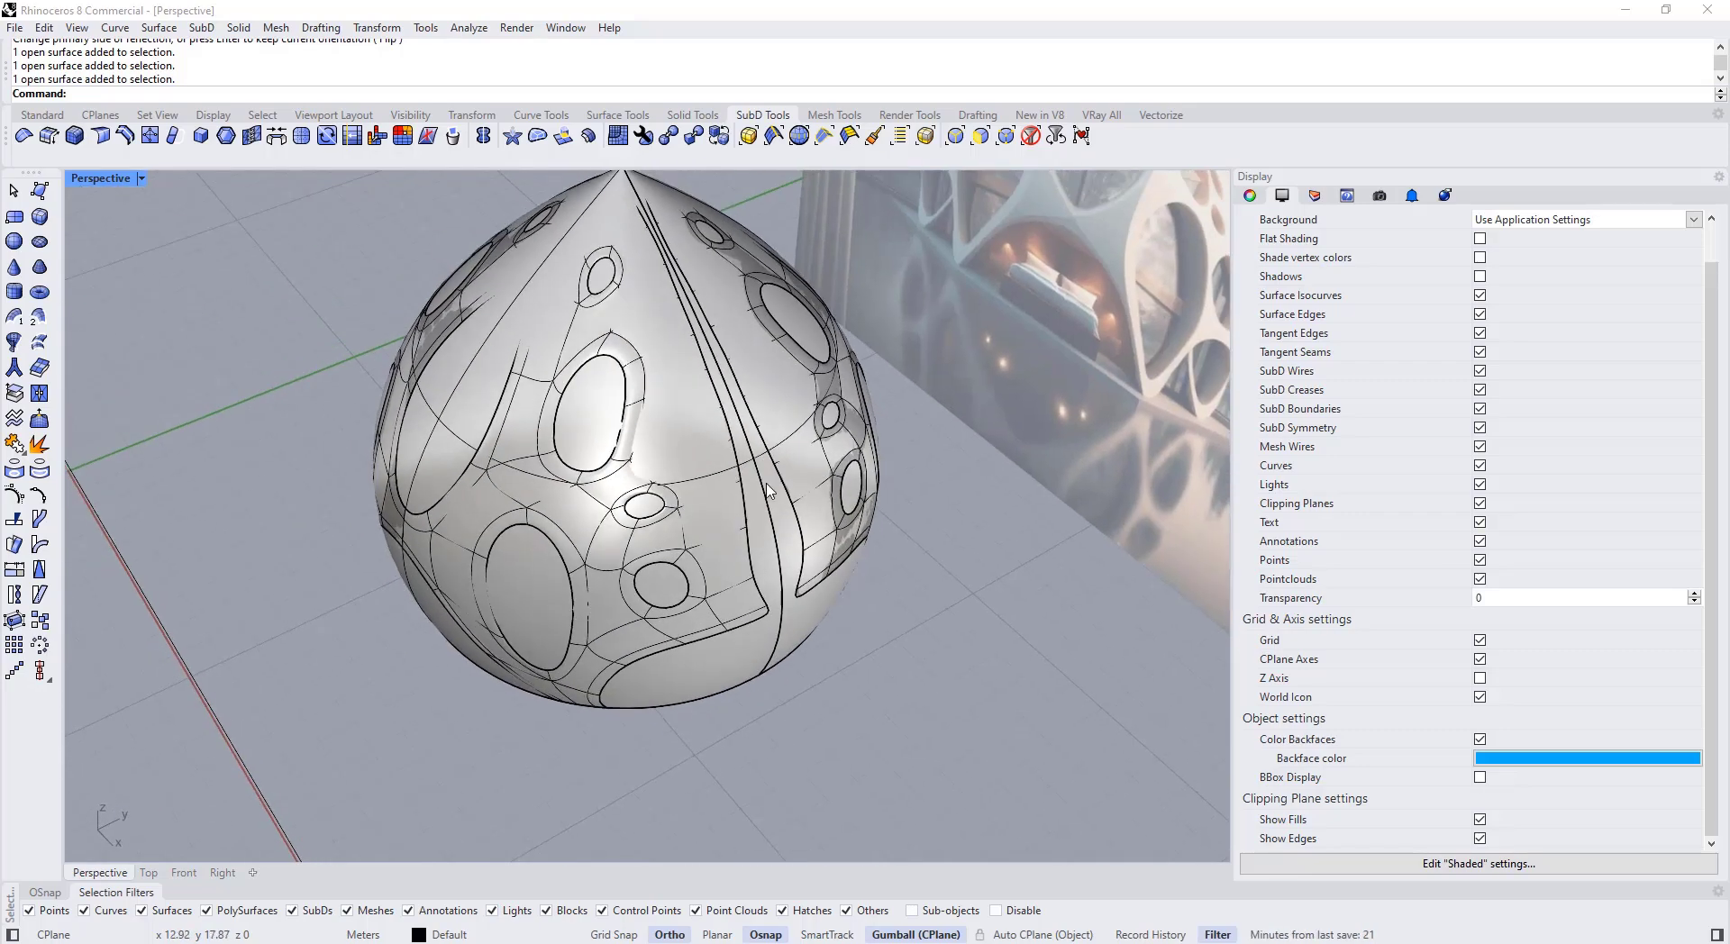
# Step: Switch the SubDs to flat display and select the front half's chain of outer boundary edges from apex to base beside the side curve
pyautogui.scroll(6, 772, 522)
pyautogui.press('Tab')
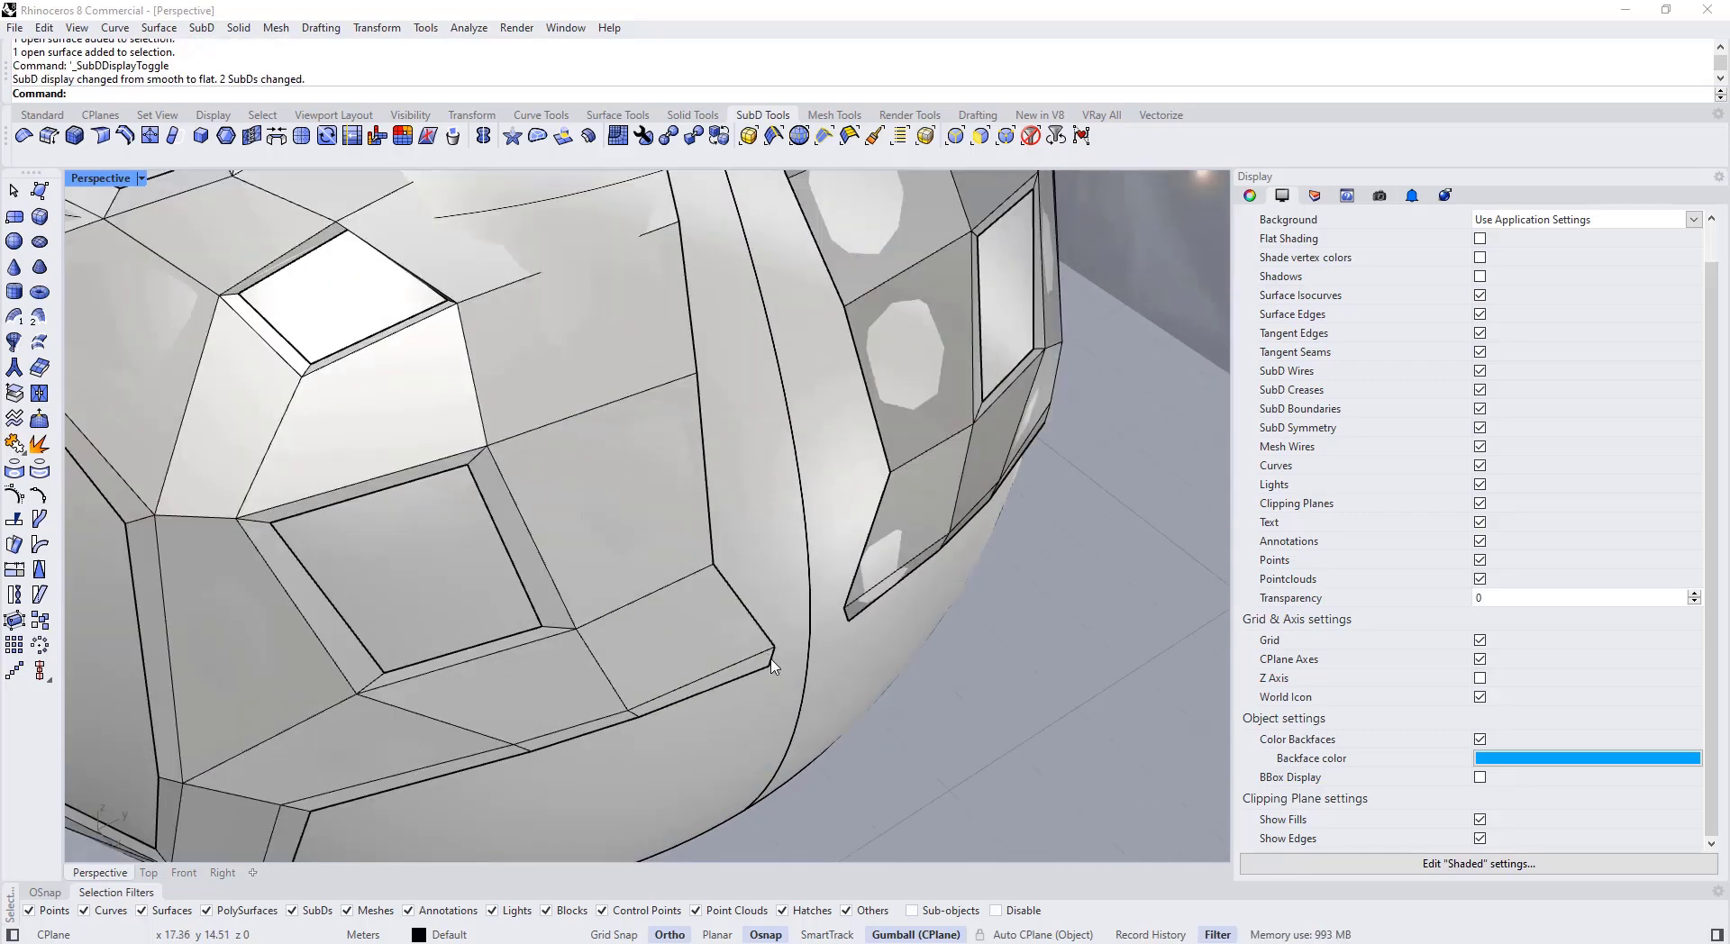
pyautogui.scroll(-8, 781, 673)
pyautogui.scroll(8, 595, 270)
pyautogui.scroll(-4, 595, 270)
pyautogui.moveTo(603, 216); pyautogui.dragTo(618, 251, button='right')
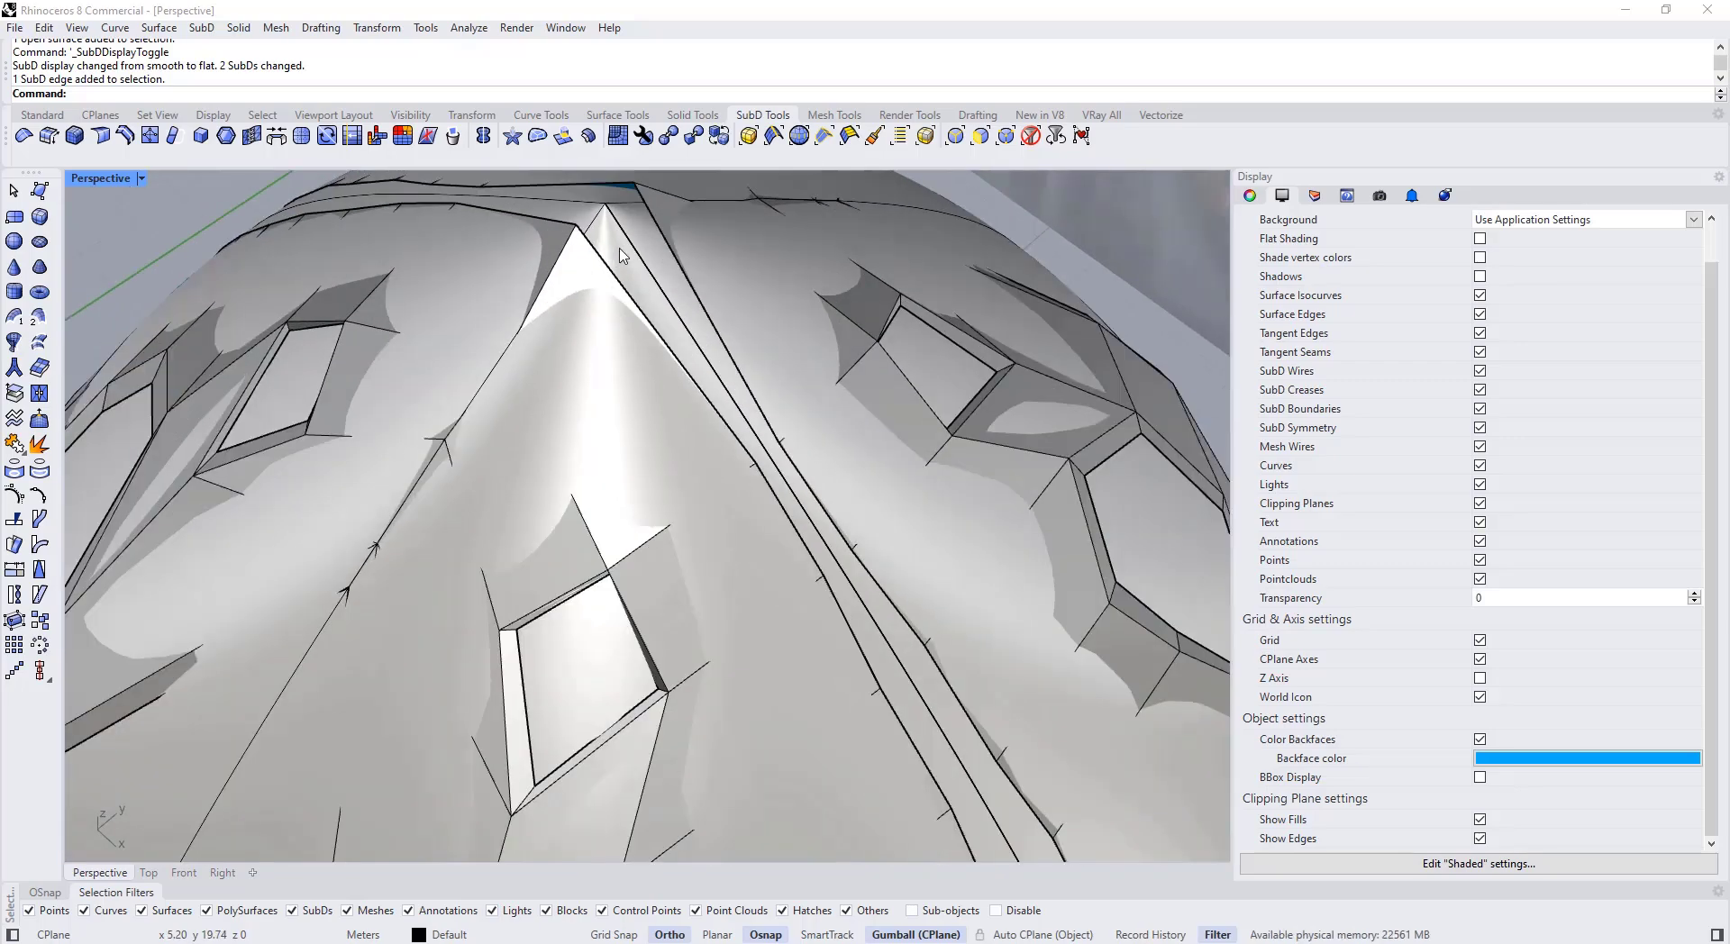
pyautogui.click(605, 263)
pyautogui.press('Escape')
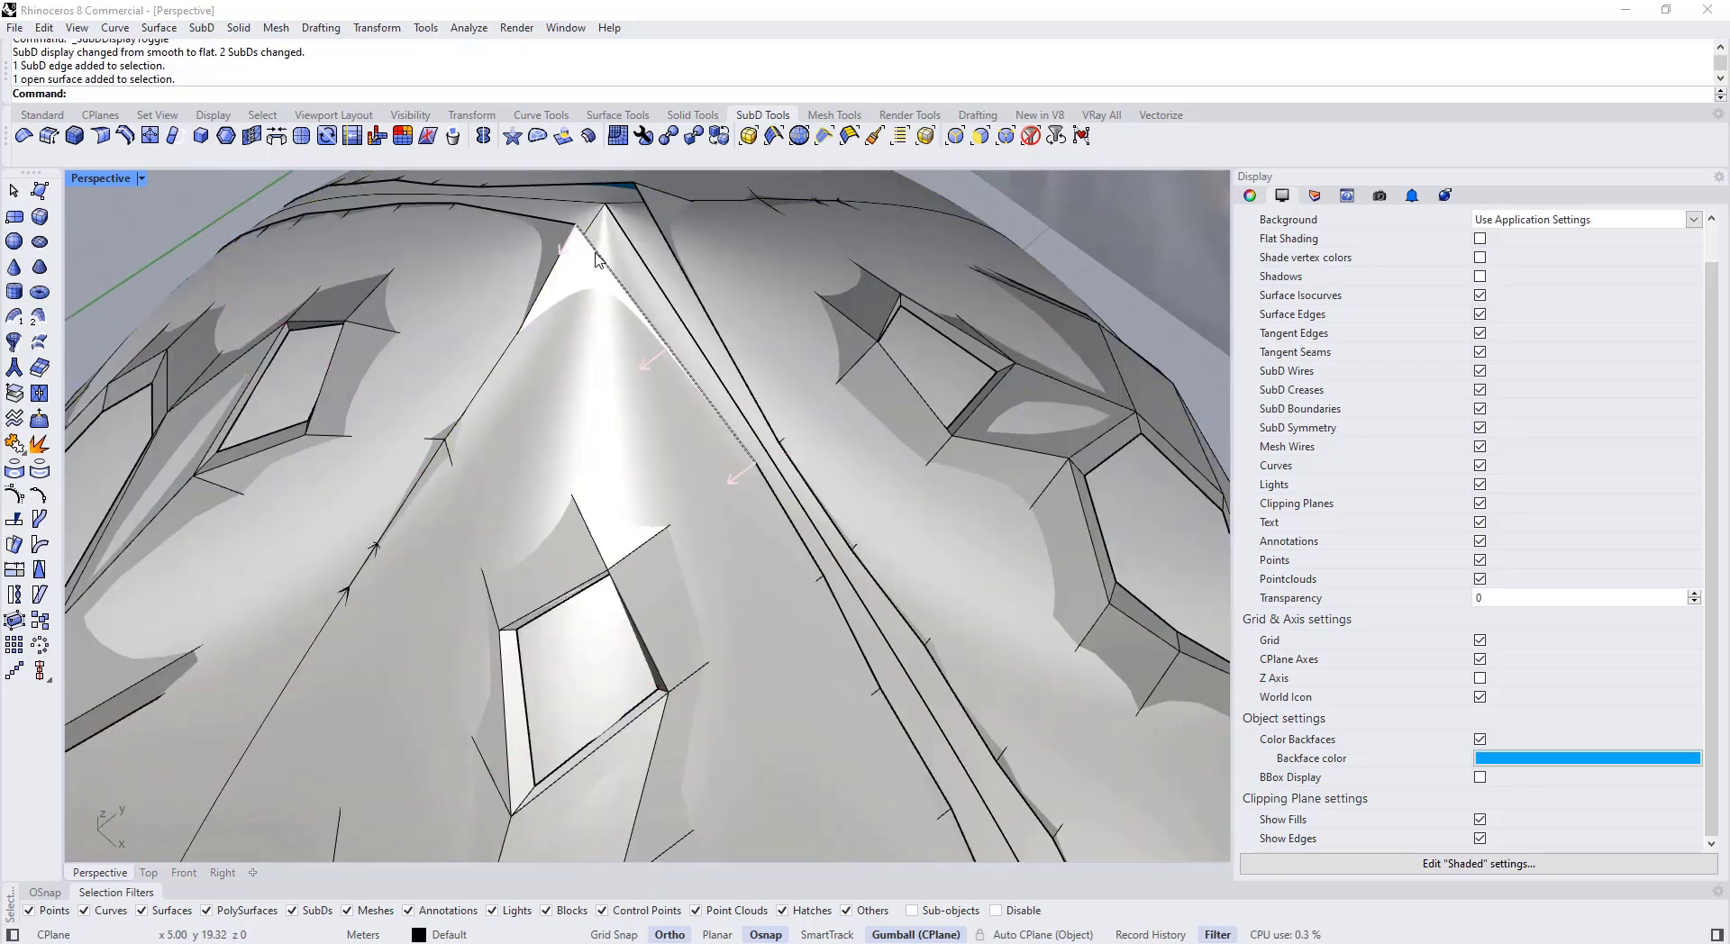
pyautogui.click(595, 259)
pyautogui.scroll(-5, 596, 261)
pyautogui.scroll(10, 754, 615)
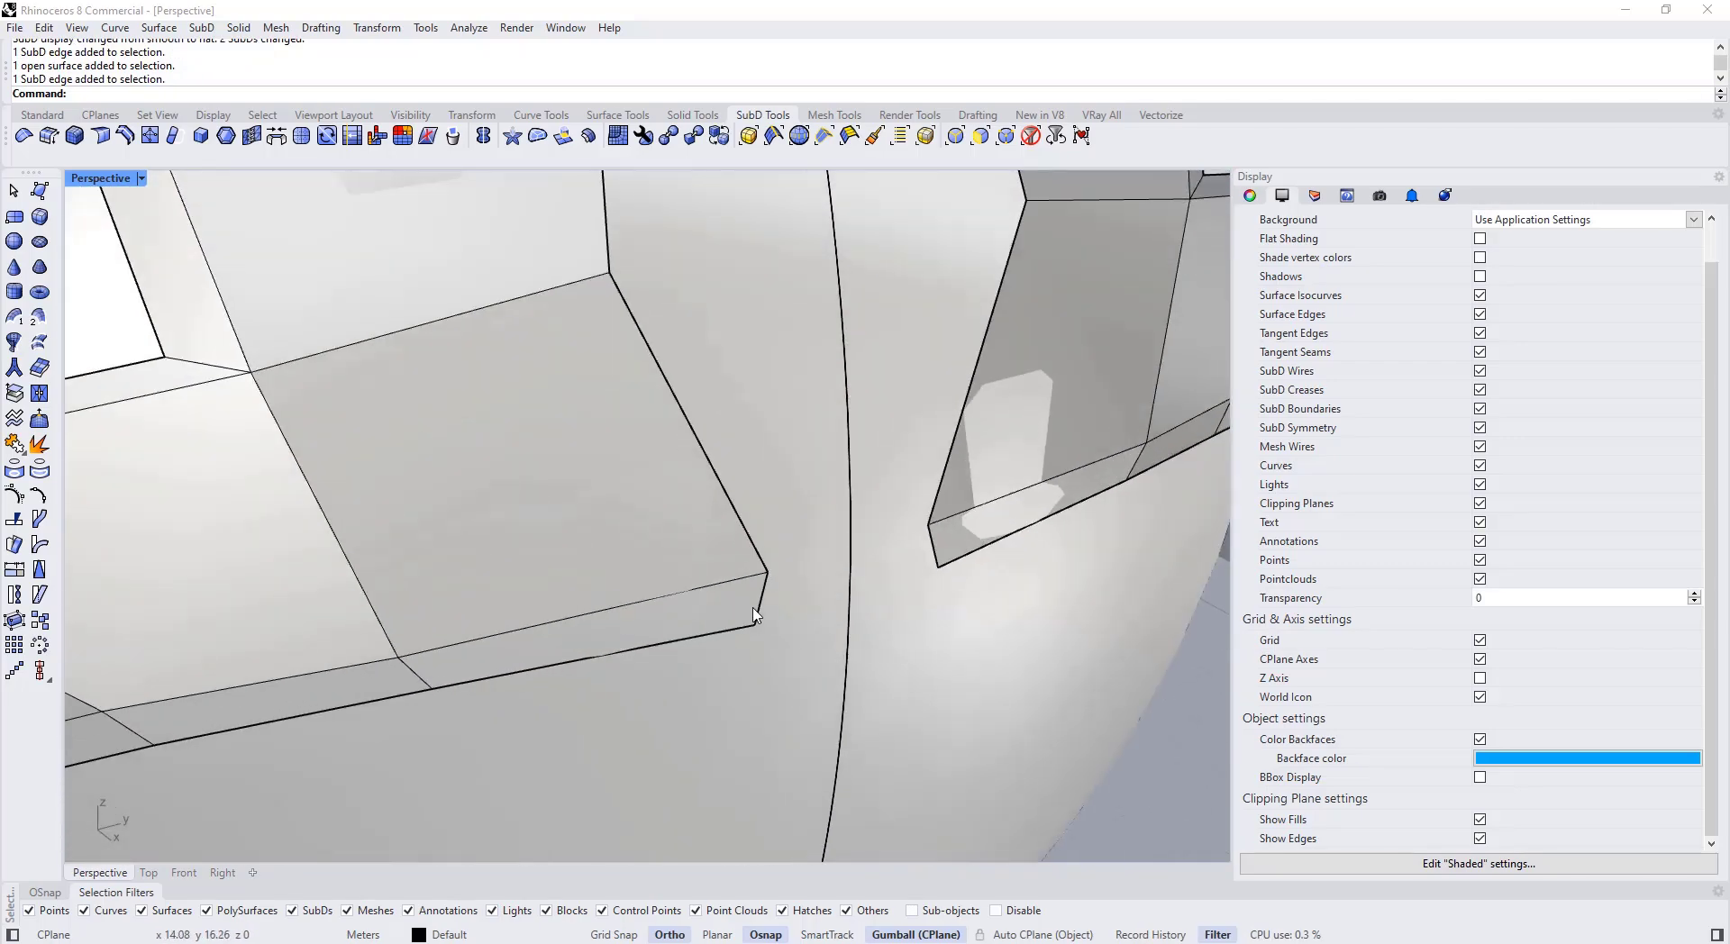
pyautogui.doubleClick(744, 535)
# Step: Align the selected boundary edges with SetPt to a point on the dome's side curve, with Copy=No
pyautogui.scroll(-6, 745, 535)
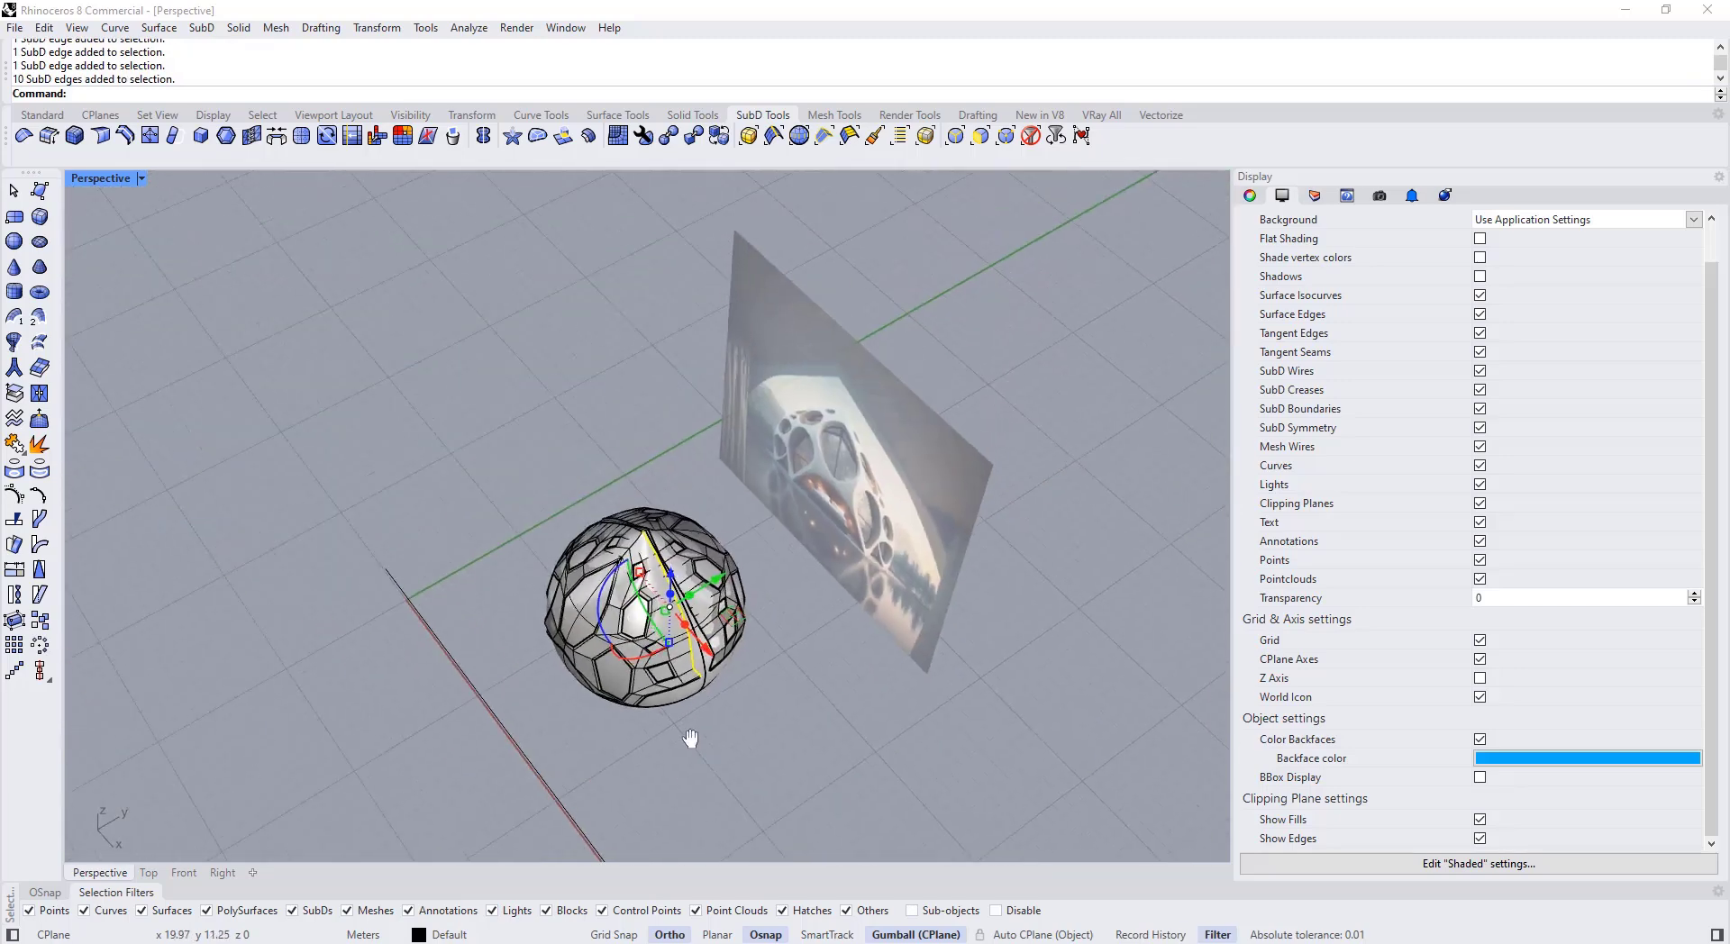
pyautogui.scroll(6, 674, 609)
pyautogui.write('Pt')
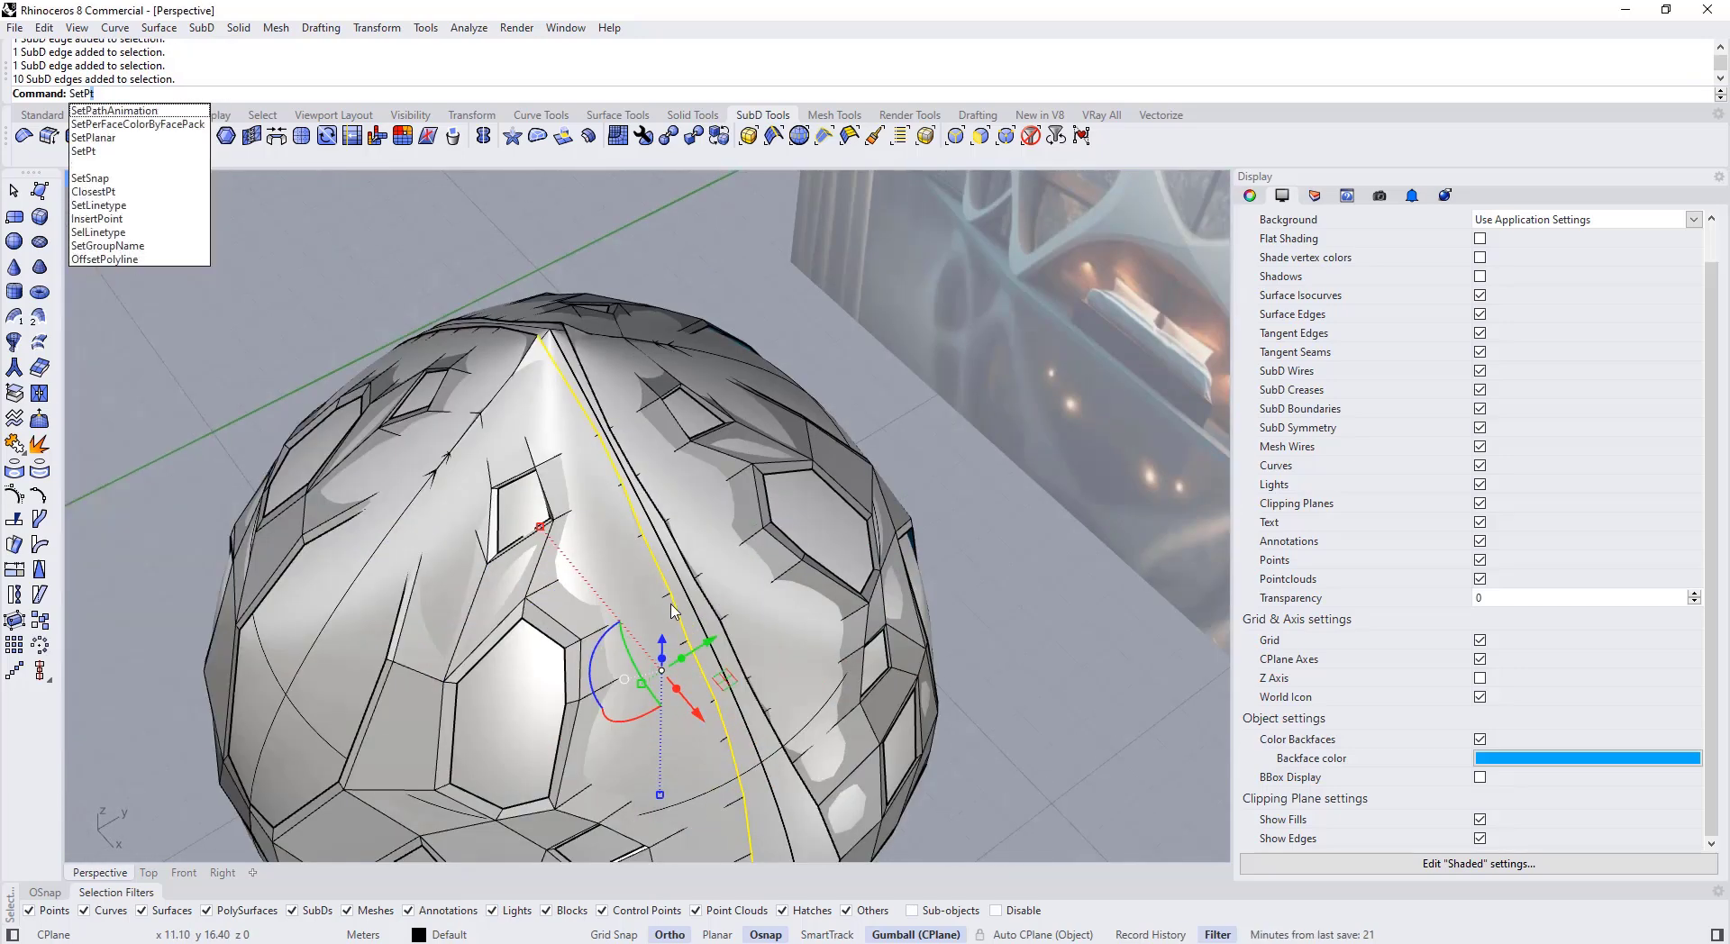
pyautogui.press('Return')
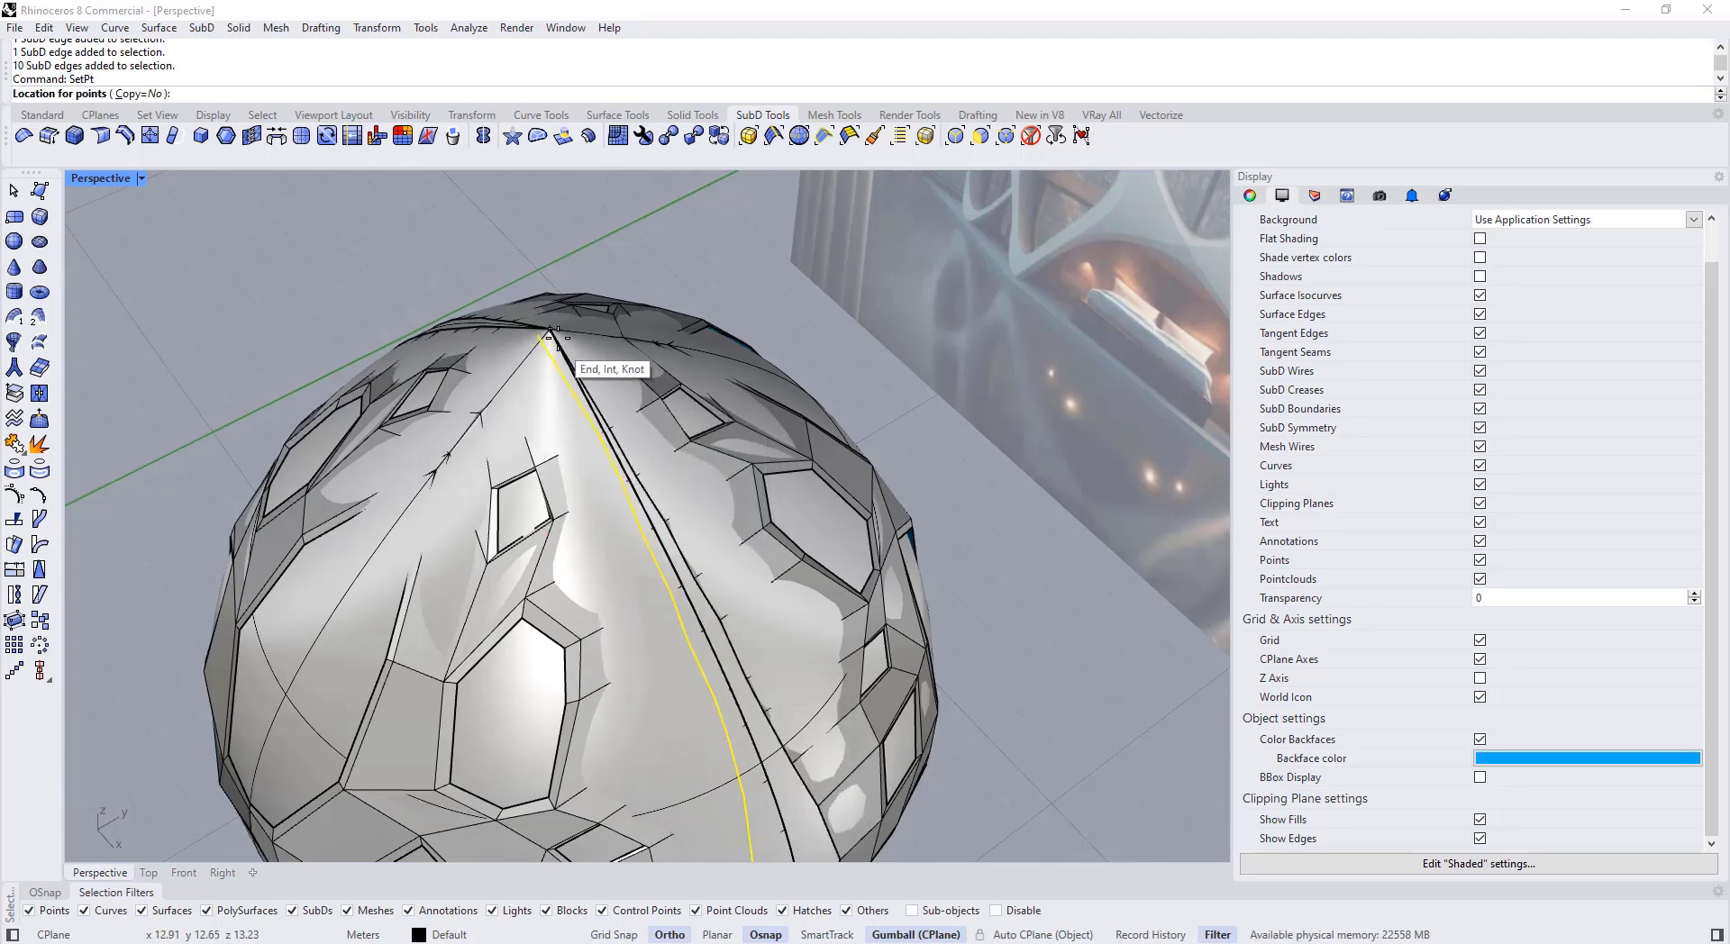
pyautogui.scroll(-3, 698, 685)
pyautogui.scroll(5, 701, 676)
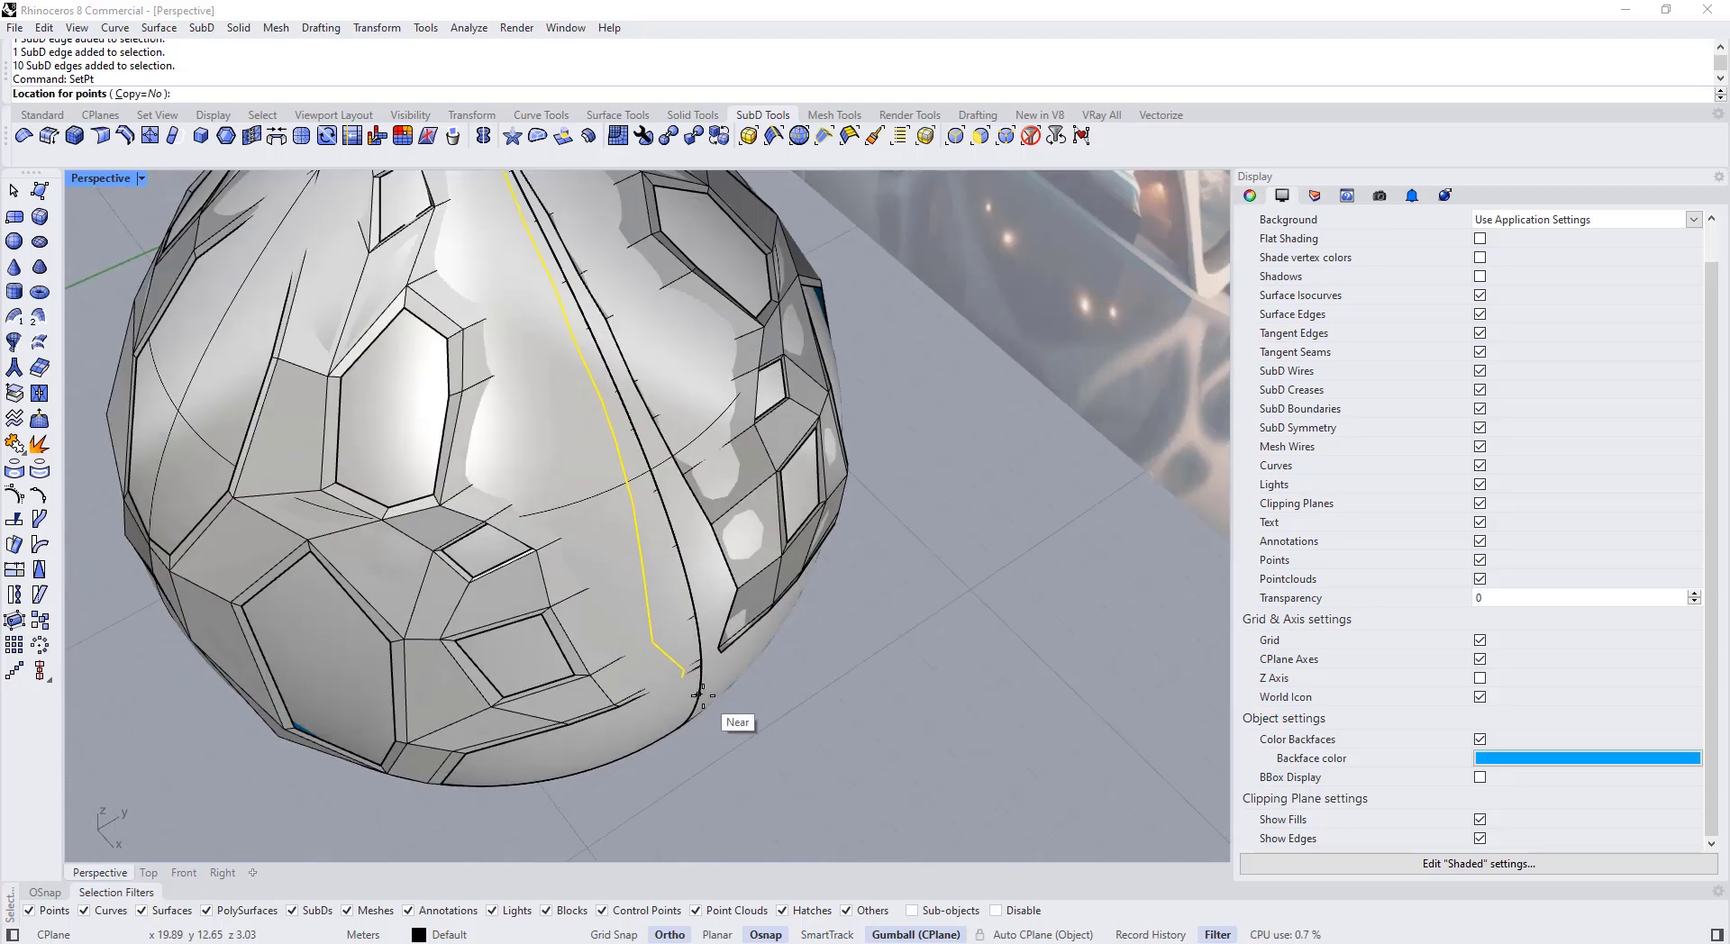
pyautogui.scroll(-4, 715, 725)
# Step: Hide the revolved dome surface and compare the SubD shell in flat and smooth display, ending in smooth display
pyautogui.click(721, 764)
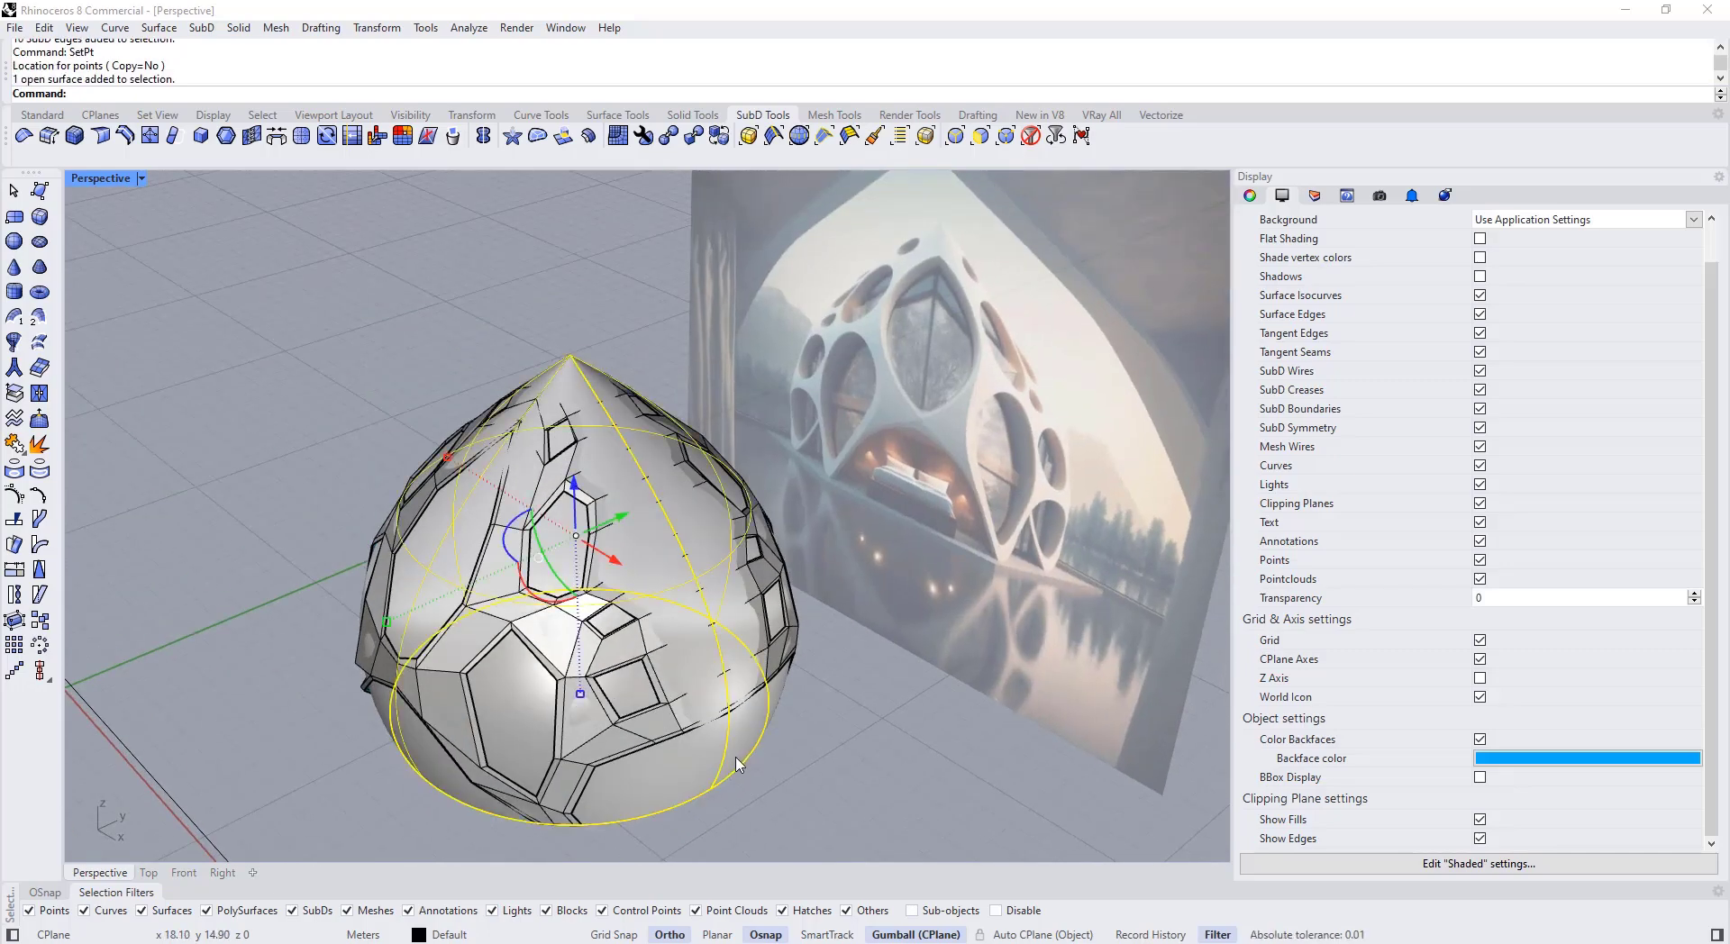
pyautogui.hotkey('ctrl', 'h')
pyautogui.moveTo(733, 761); pyautogui.dragTo(477, 624, button='right')
pyautogui.press('Tab')
pyautogui.press('Tab')
pyautogui.press('Tab')
pyautogui.press('Tab')
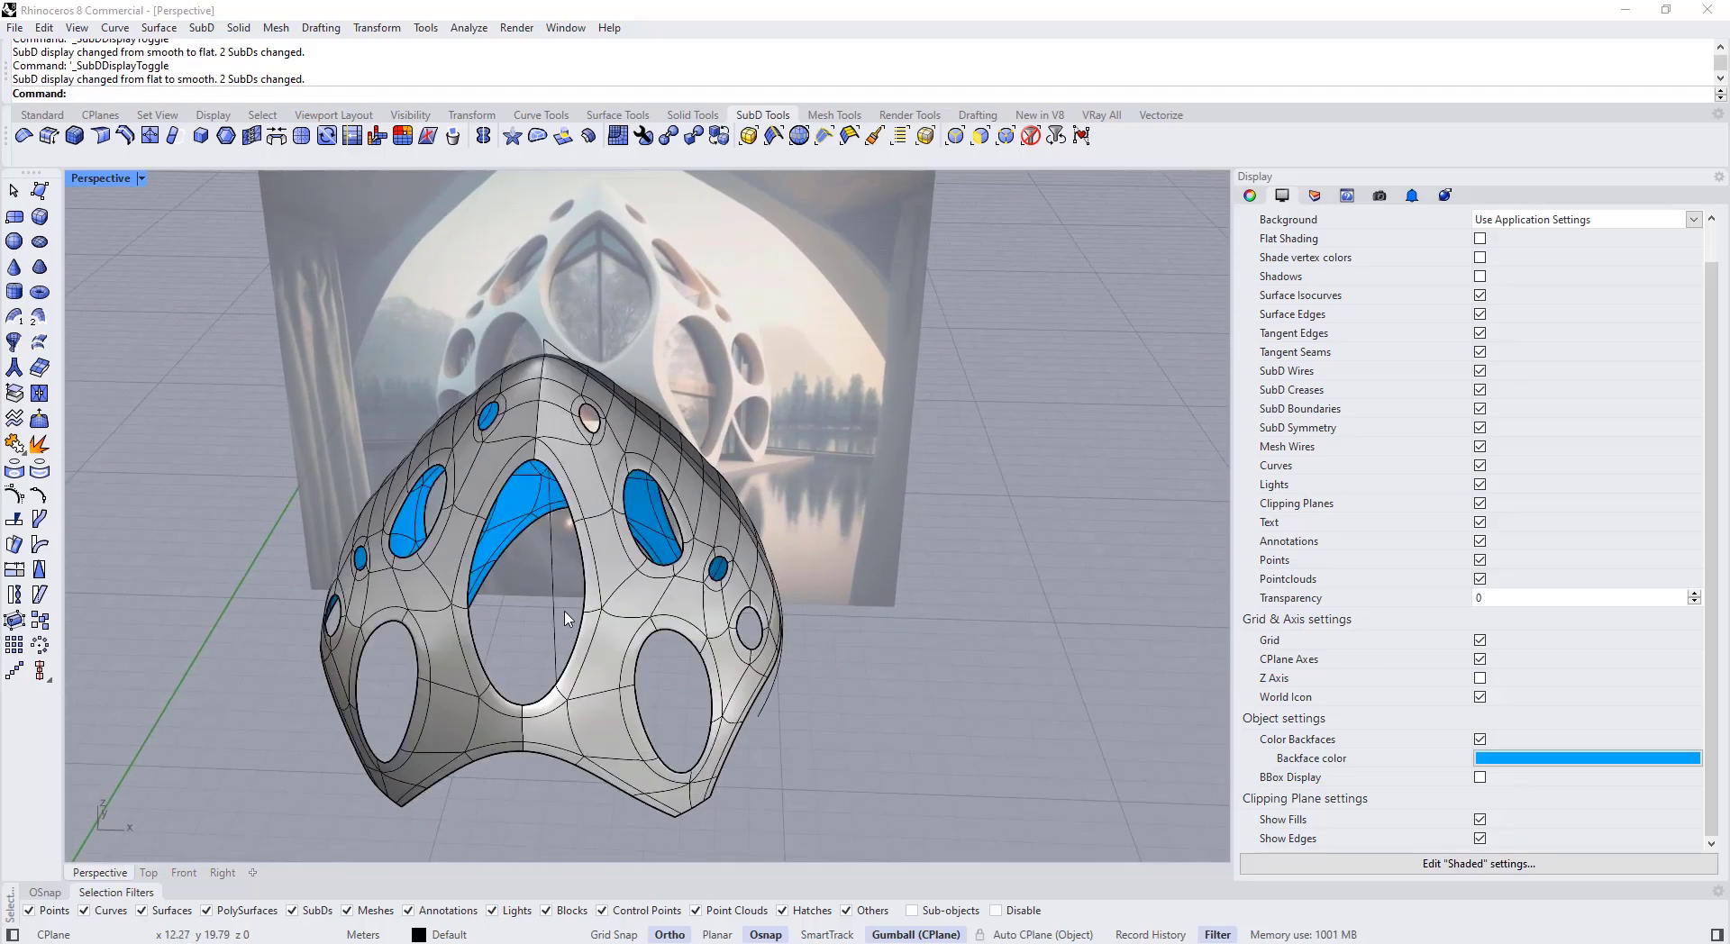
# Step: Select the opposite side rim edges of the large central front opening and scale them to reshape the opening
pyautogui.scroll(6, 566, 619)
pyautogui.keyDown('ctrl'); pyautogui.keyDown('shift'); pyautogui.click(607, 612); pyautogui.keyUp('shift'); pyautogui.keyUp('ctrl')
pyautogui.moveTo(610, 616); pyautogui.dragTo(708, 596, button='right')
pyautogui.keyDown('ctrl'); pyautogui.keyDown('shift'); pyautogui.click(379, 581); pyautogui.keyUp('shift'); pyautogui.keyUp('ctrl')
pyautogui.press('Tab')
pyautogui.scroll(-2, 387, 584)
pyautogui.moveTo(497, 620)
pyautogui.mouseDown(button='right')
pyautogui.moveTo(501, 643)
pyautogui.moveTo(551, 613)
pyautogui.moveTo(488, 604)
pyautogui.mouseUp(button='right')
pyautogui.press('Tab')
pyautogui.scroll(-5, 505, 599)
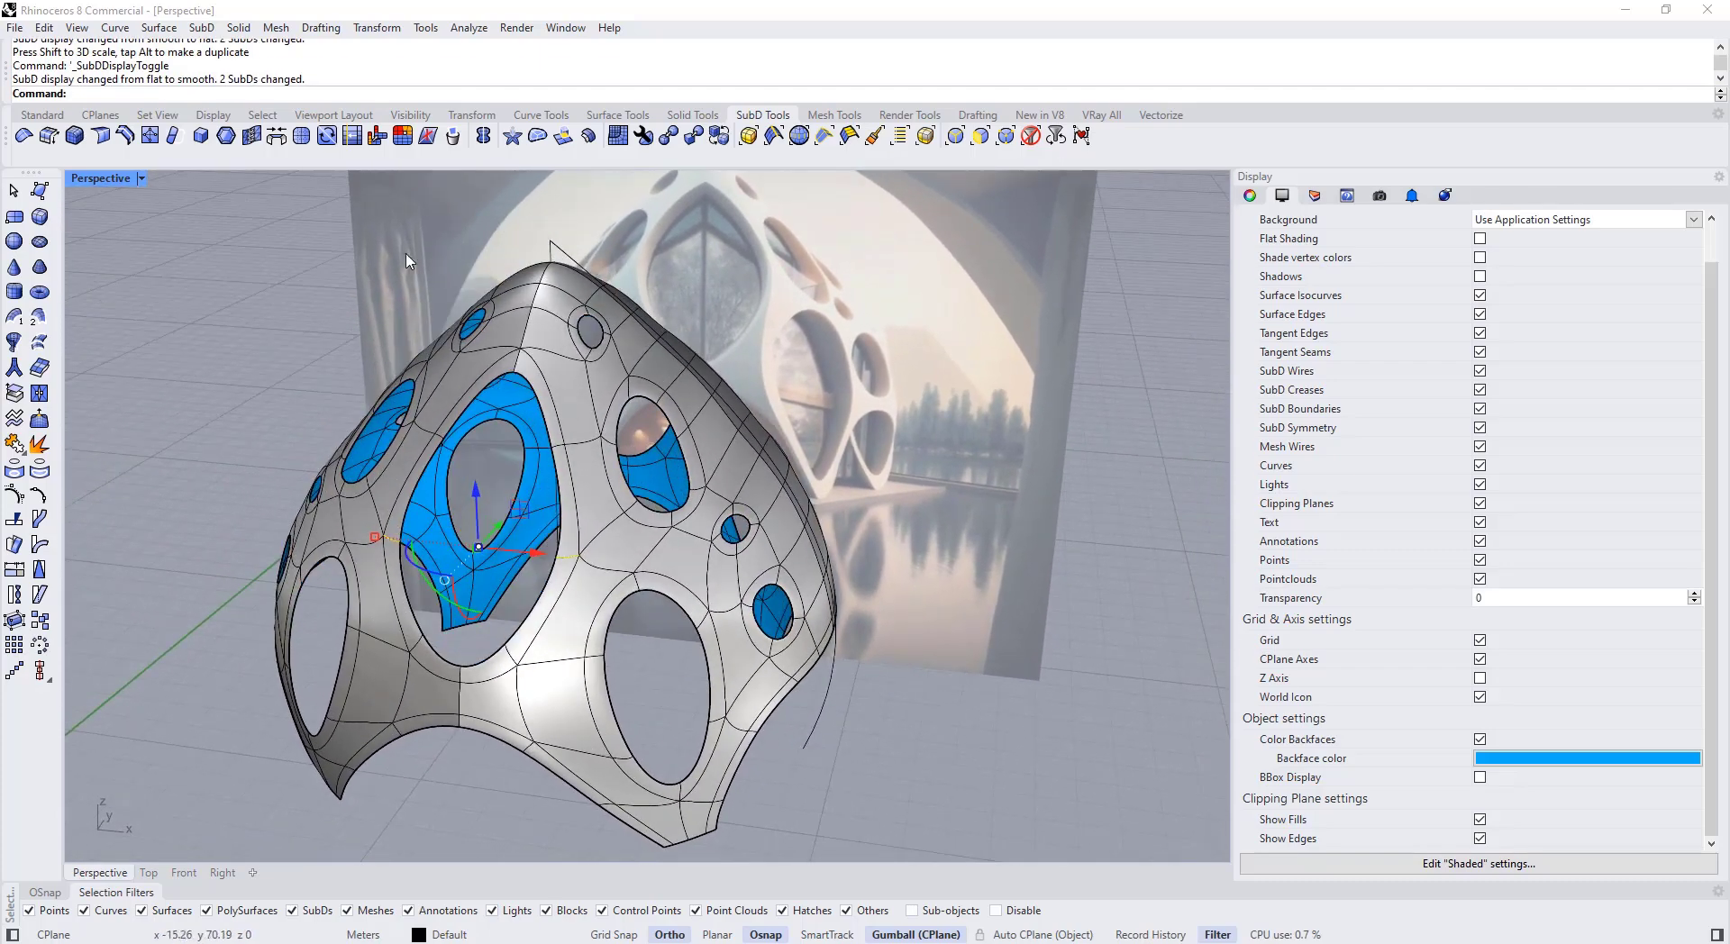
pyautogui.click(351, 140)
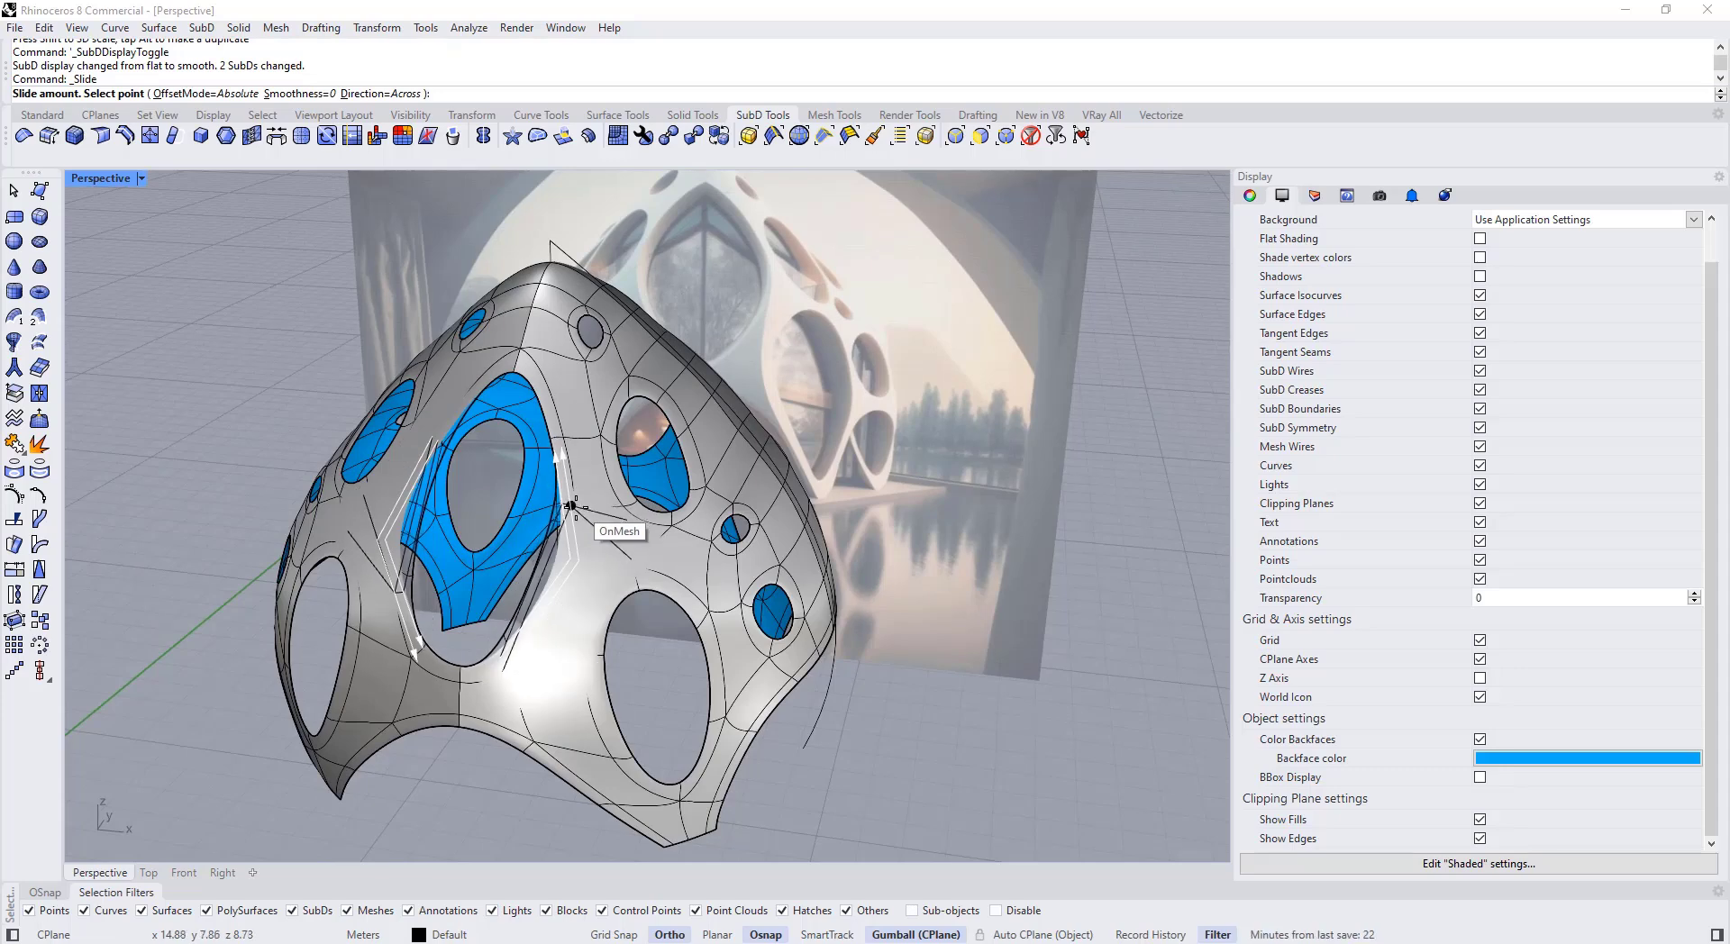
pyautogui.press('Escape')
pyautogui.scroll(4, 570, 568)
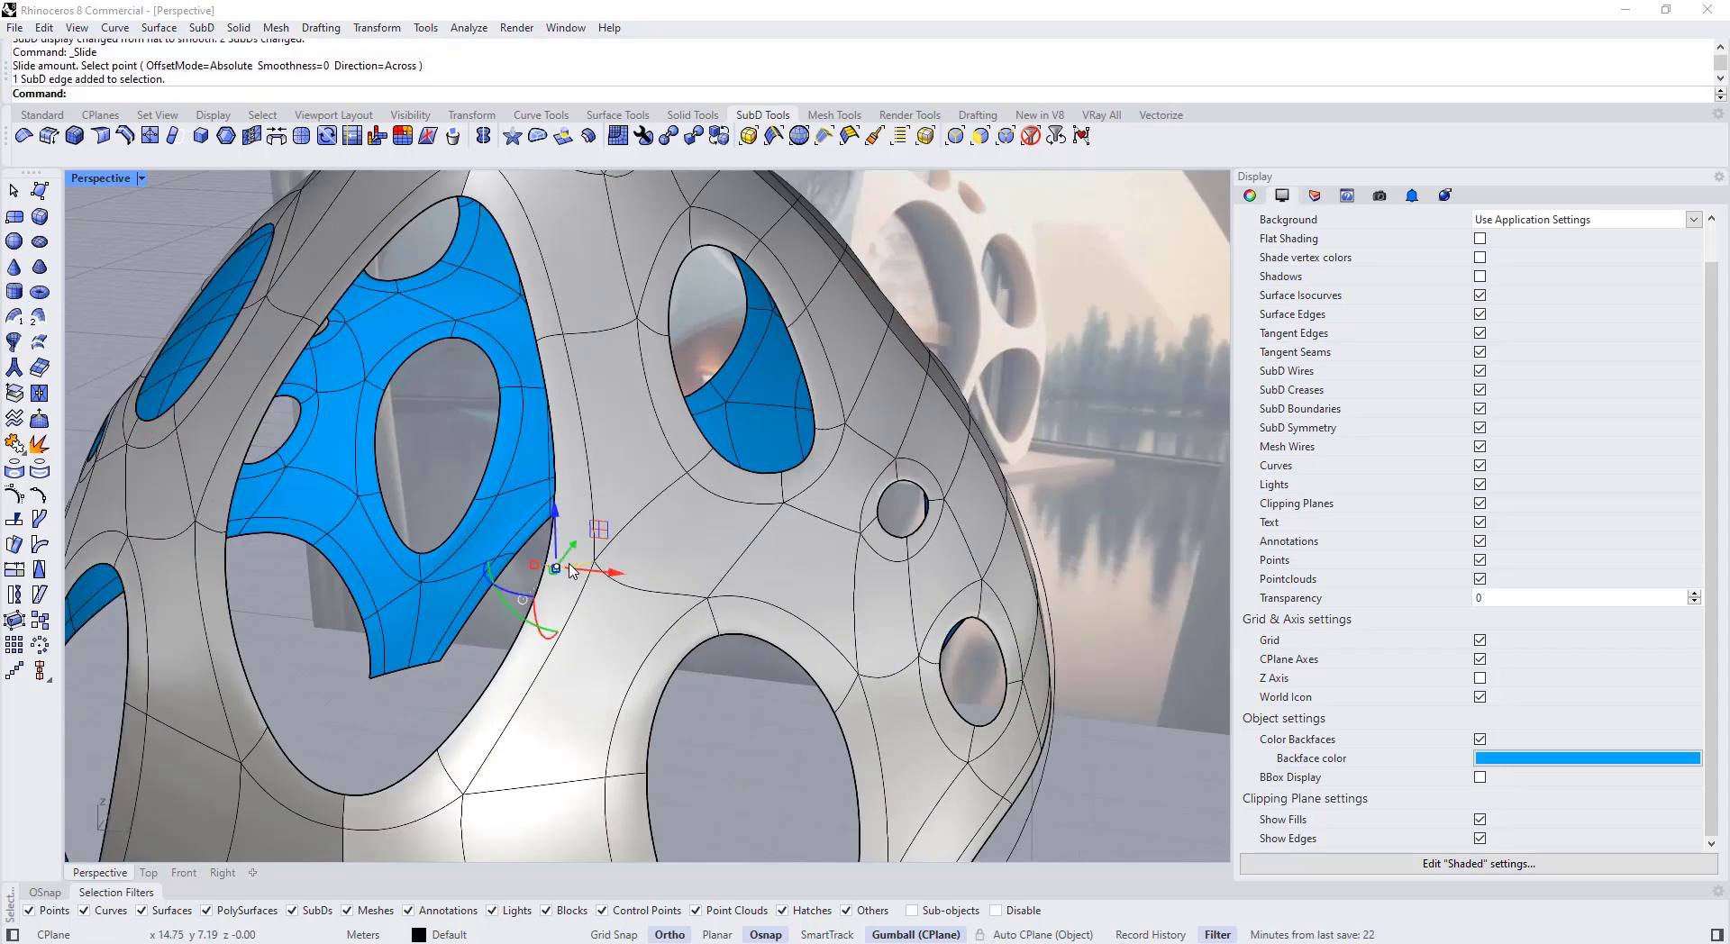
# Step: Compare the reshaped shell in flat and smooth SubD display, ending in smooth display
pyautogui.click(588, 493)
pyautogui.scroll(-7, 590, 494)
pyautogui.press('Tab')
pyautogui.moveTo(588, 531); pyautogui.dragTo(487, 509, button='right')
pyautogui.press('Tab')
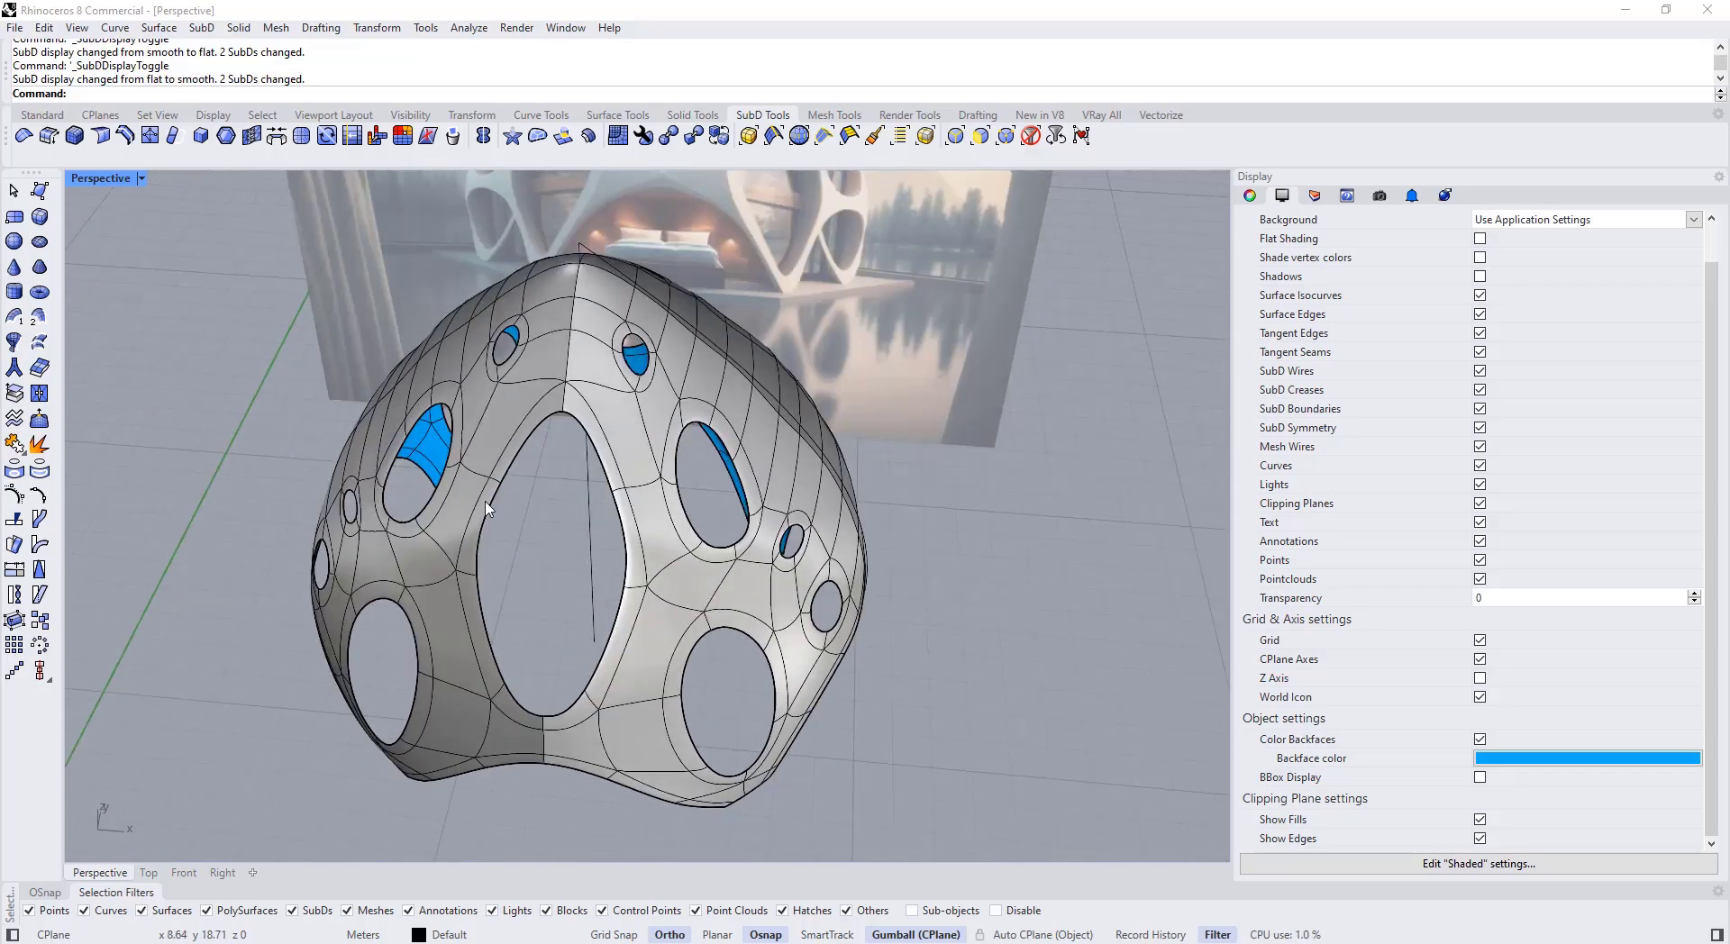
# Step: Select the rim edge loop of the large central front opening and scale it inward as a new band of SubD faces
pyautogui.click(484, 532)
pyautogui.doubleClick(485, 532)
pyautogui.scroll(3, 497, 550)
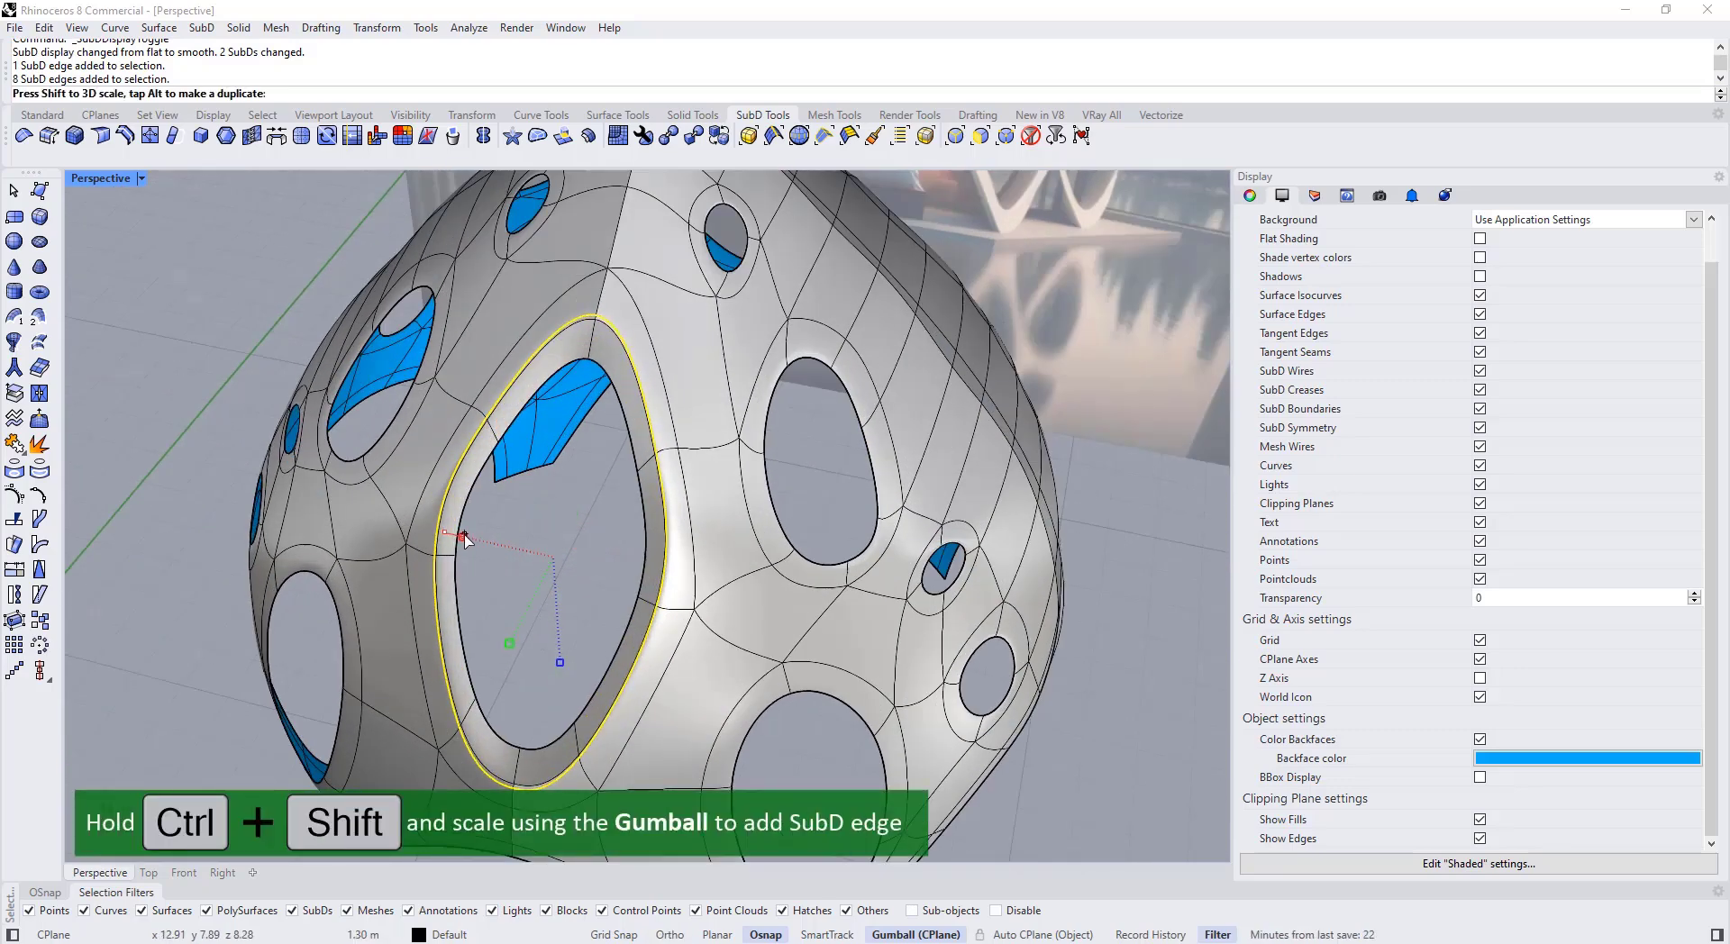
pyautogui.keyDown('ctrl'); pyautogui.keyDown('shift'); pyautogui.moveTo(466, 538); pyautogui.dragTo(468, 539); pyautogui.keyUp('shift'); pyautogui.keyUp('ctrl')
pyautogui.scroll(-3, 532, 505)
pyautogui.press('Tab')
pyautogui.press('Tab')
pyautogui.scroll(4, 538, 487)
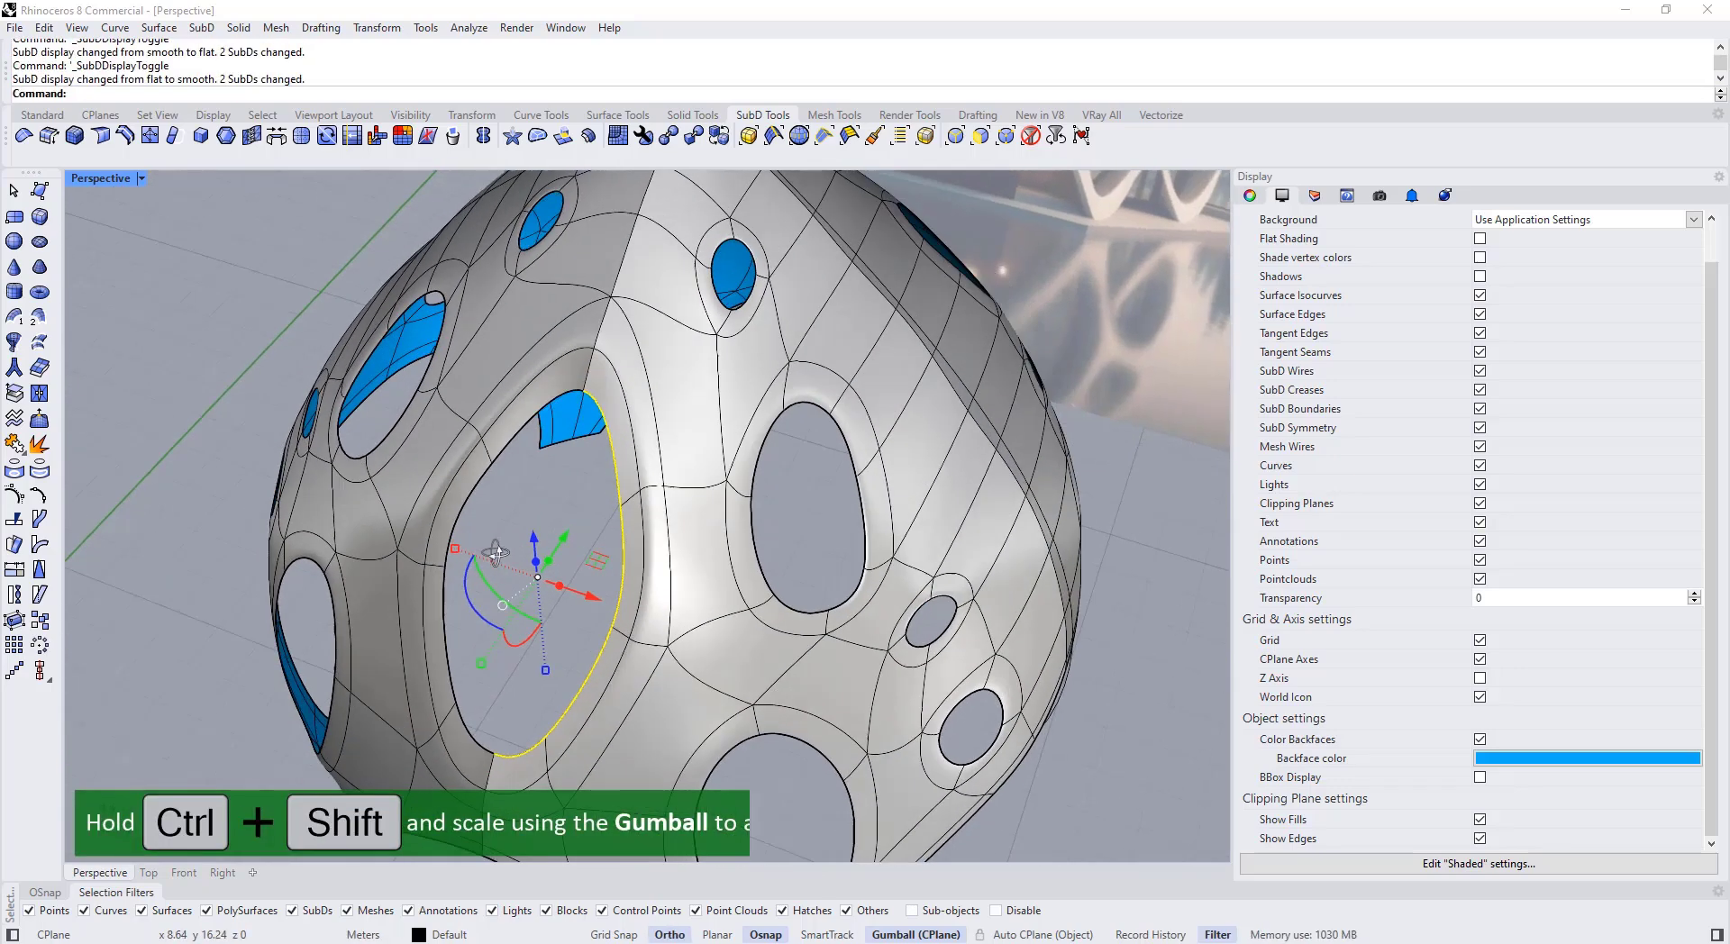
# Step: Select the central opening's inner rim loop, align the gumball to the object and push the loop about 0.33 m into the shell
pyautogui.press('Escape')
pyautogui.keyDown('ctrl'); pyautogui.keyDown('shift'); pyautogui.doubleClick(605, 449); pyautogui.keyUp('shift'); pyautogui.keyUp('ctrl')
pyautogui.moveTo(590, 491); pyautogui.dragTo(531, 590, button='right')
pyautogui.scroll(2, 518, 590)
pyautogui.click(467, 596)
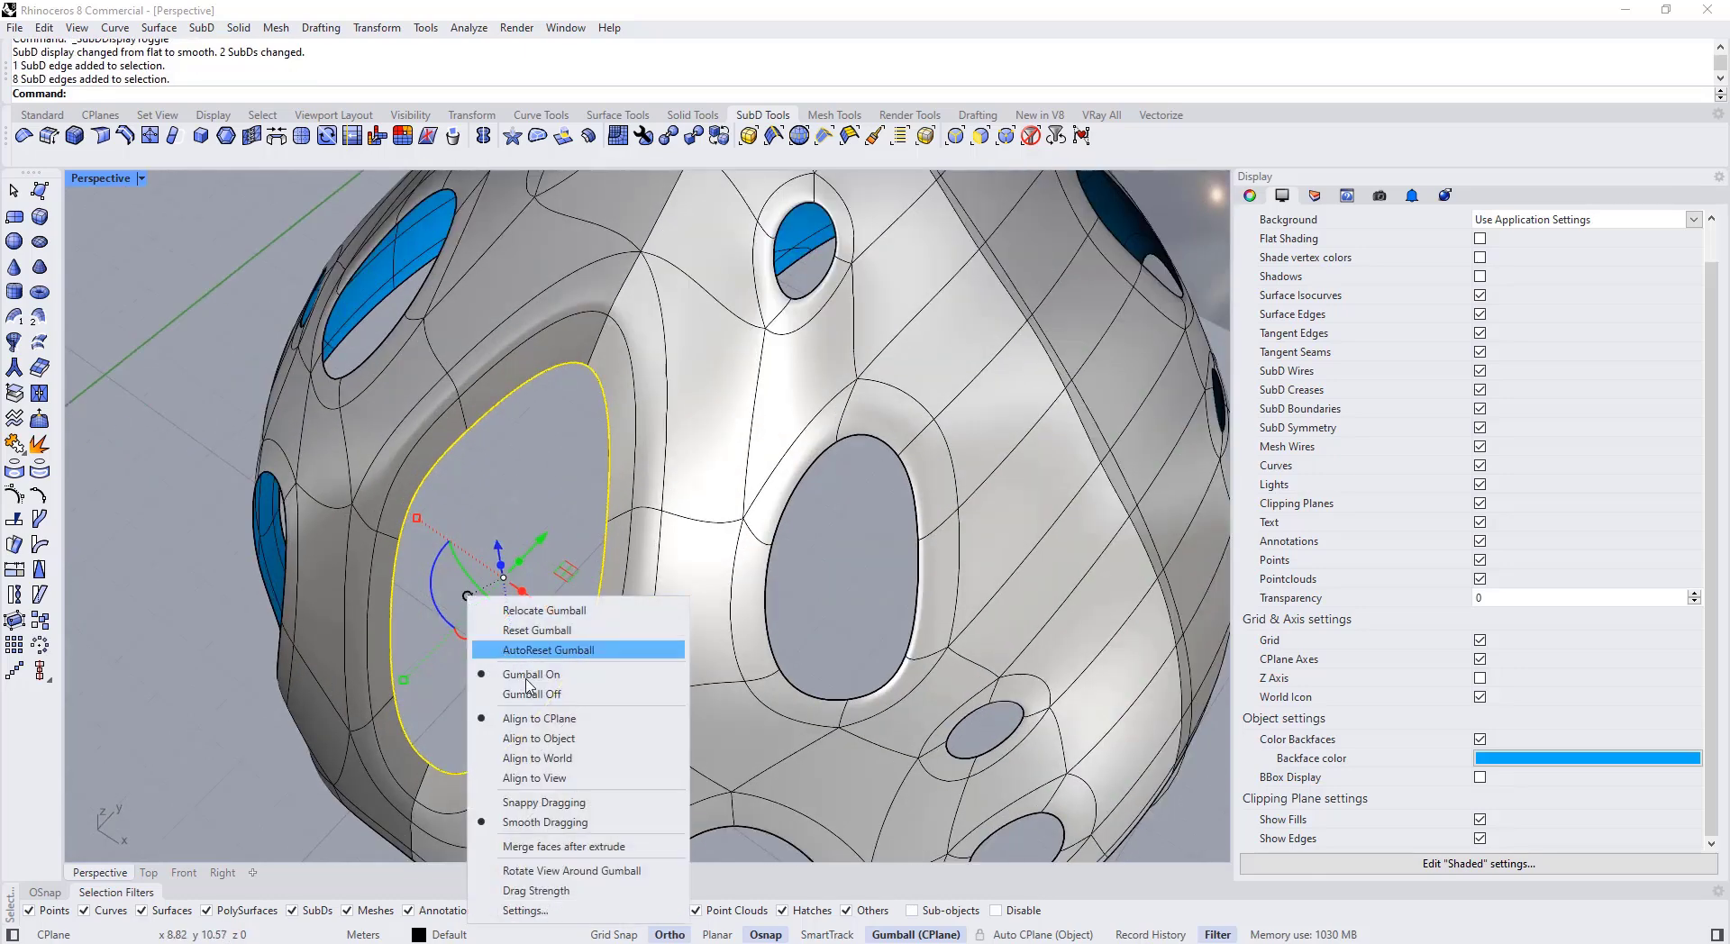
pyautogui.click(548, 731)
pyautogui.click(549, 738)
pyautogui.moveTo(548, 738); pyautogui.dragTo(495, 552, button='right')
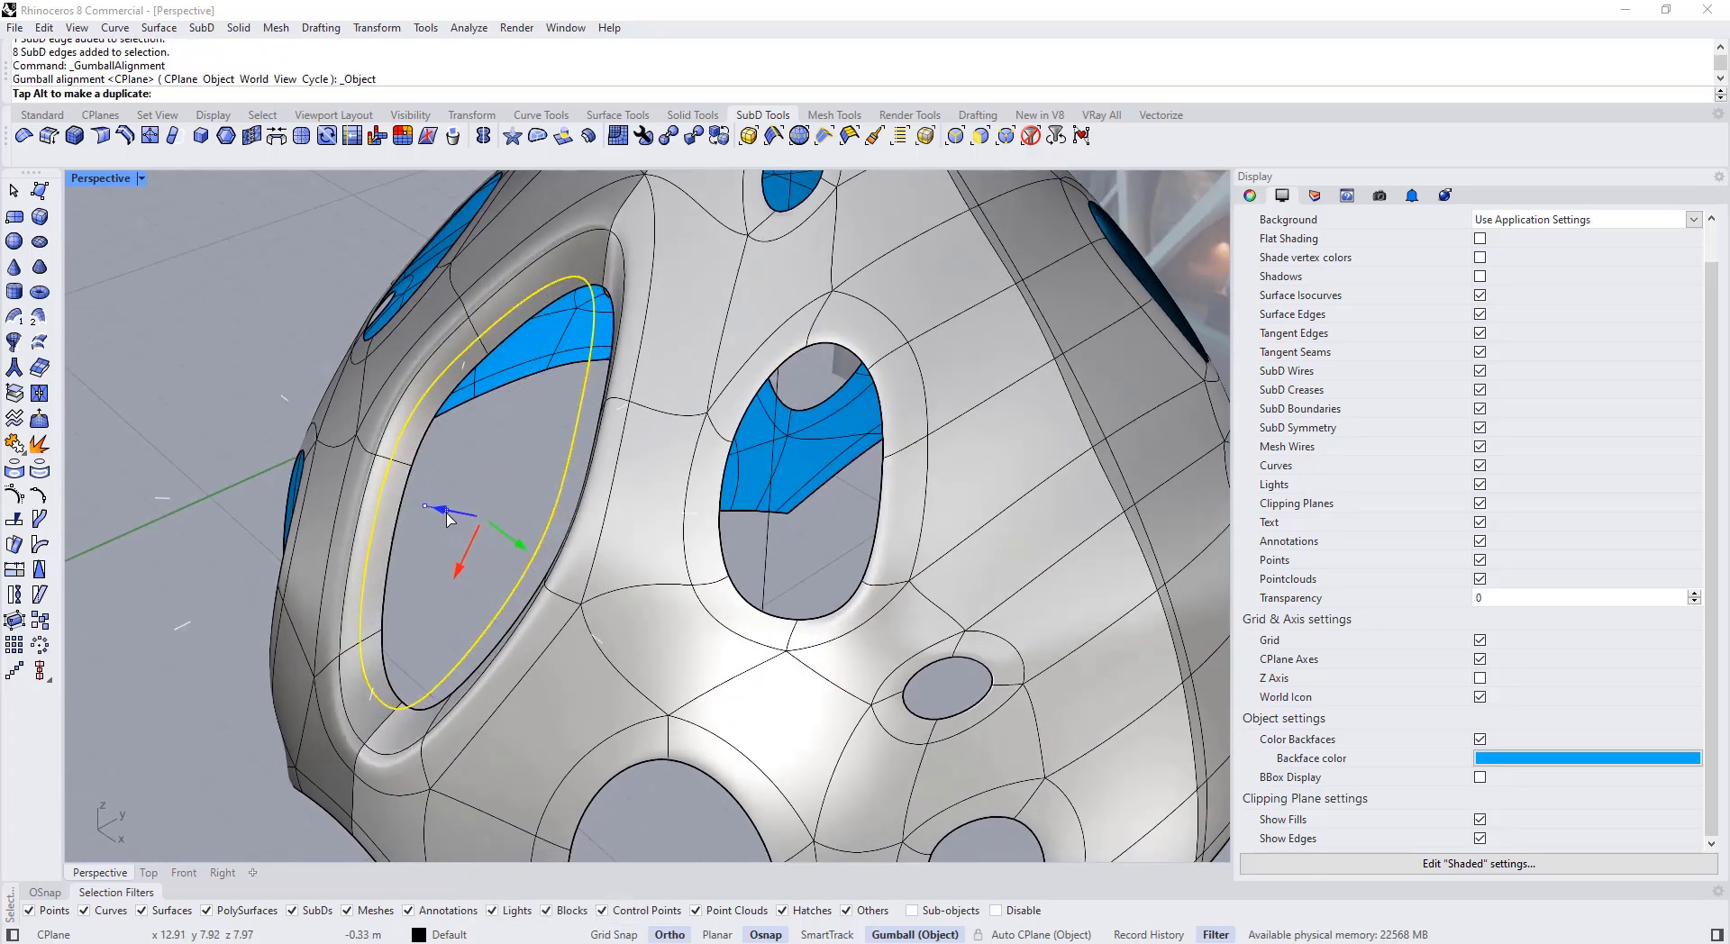
pyautogui.moveTo(448, 518); pyautogui.dragTo(448, 519)
pyautogui.press('Escape')
# Step: Crease the outer edge loop of the new band around the central opening and compare flat and smooth display
pyautogui.scroll(-3, 448, 471)
pyautogui.moveTo(448, 471); pyautogui.dragTo(515, 330, button='right')
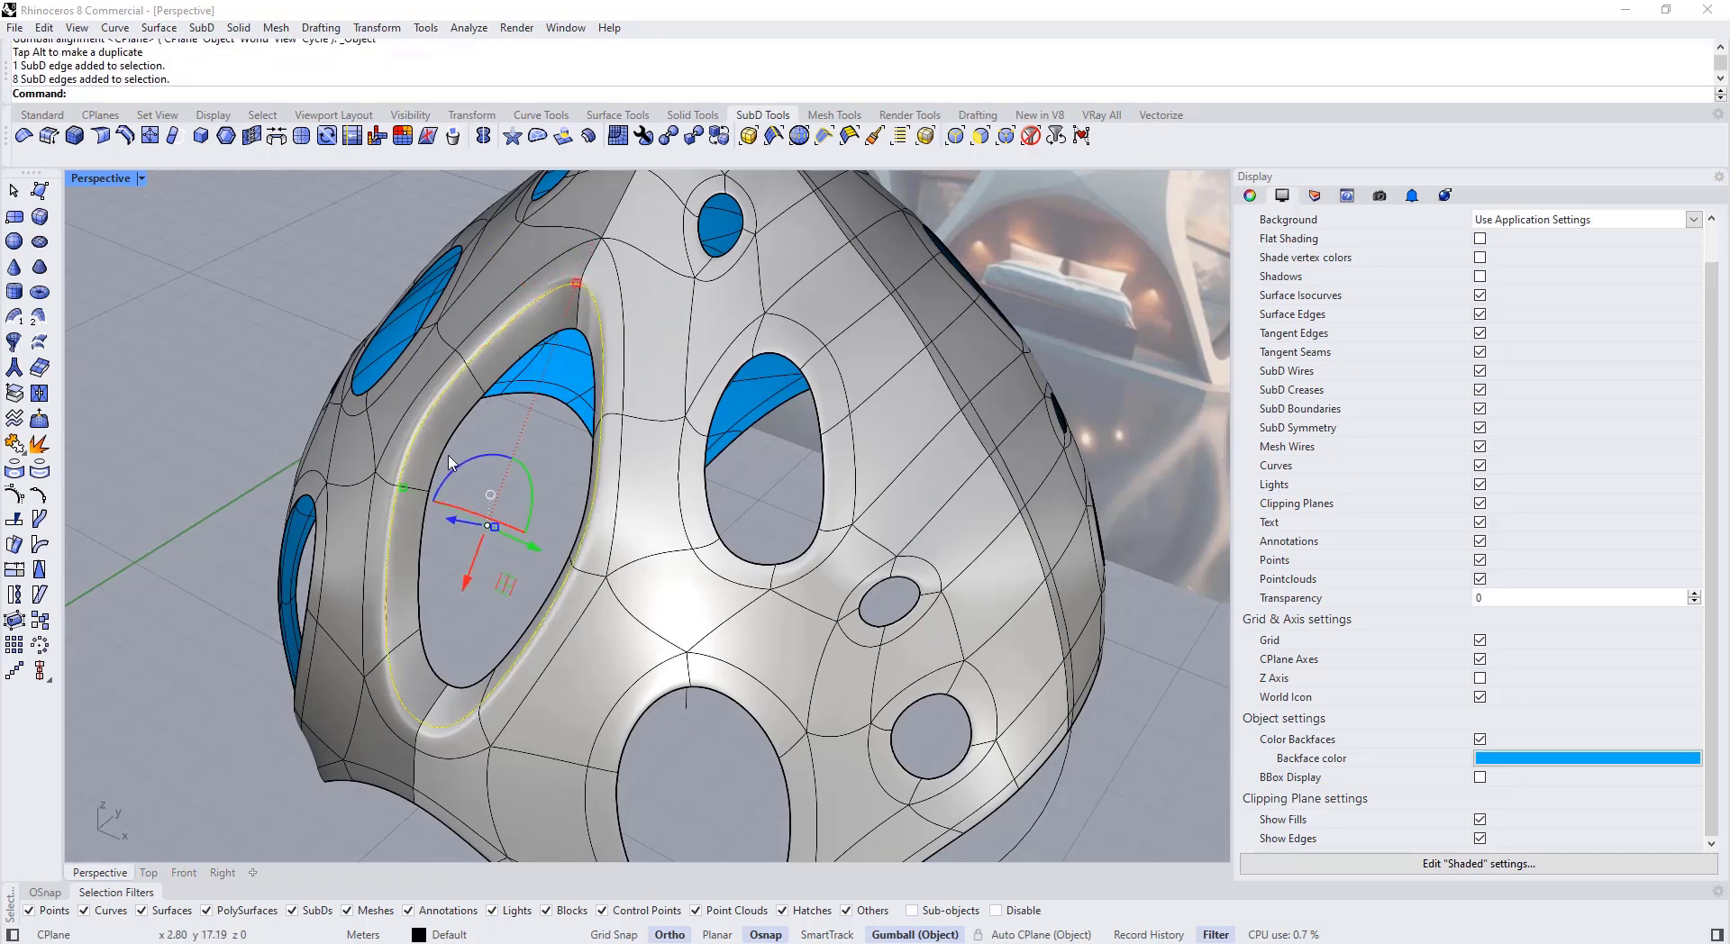
pyautogui.moveTo(448, 459); pyautogui.dragTo(516, 389, button='right')
pyautogui.scroll(2, 519, 397)
pyautogui.click(100, 137)
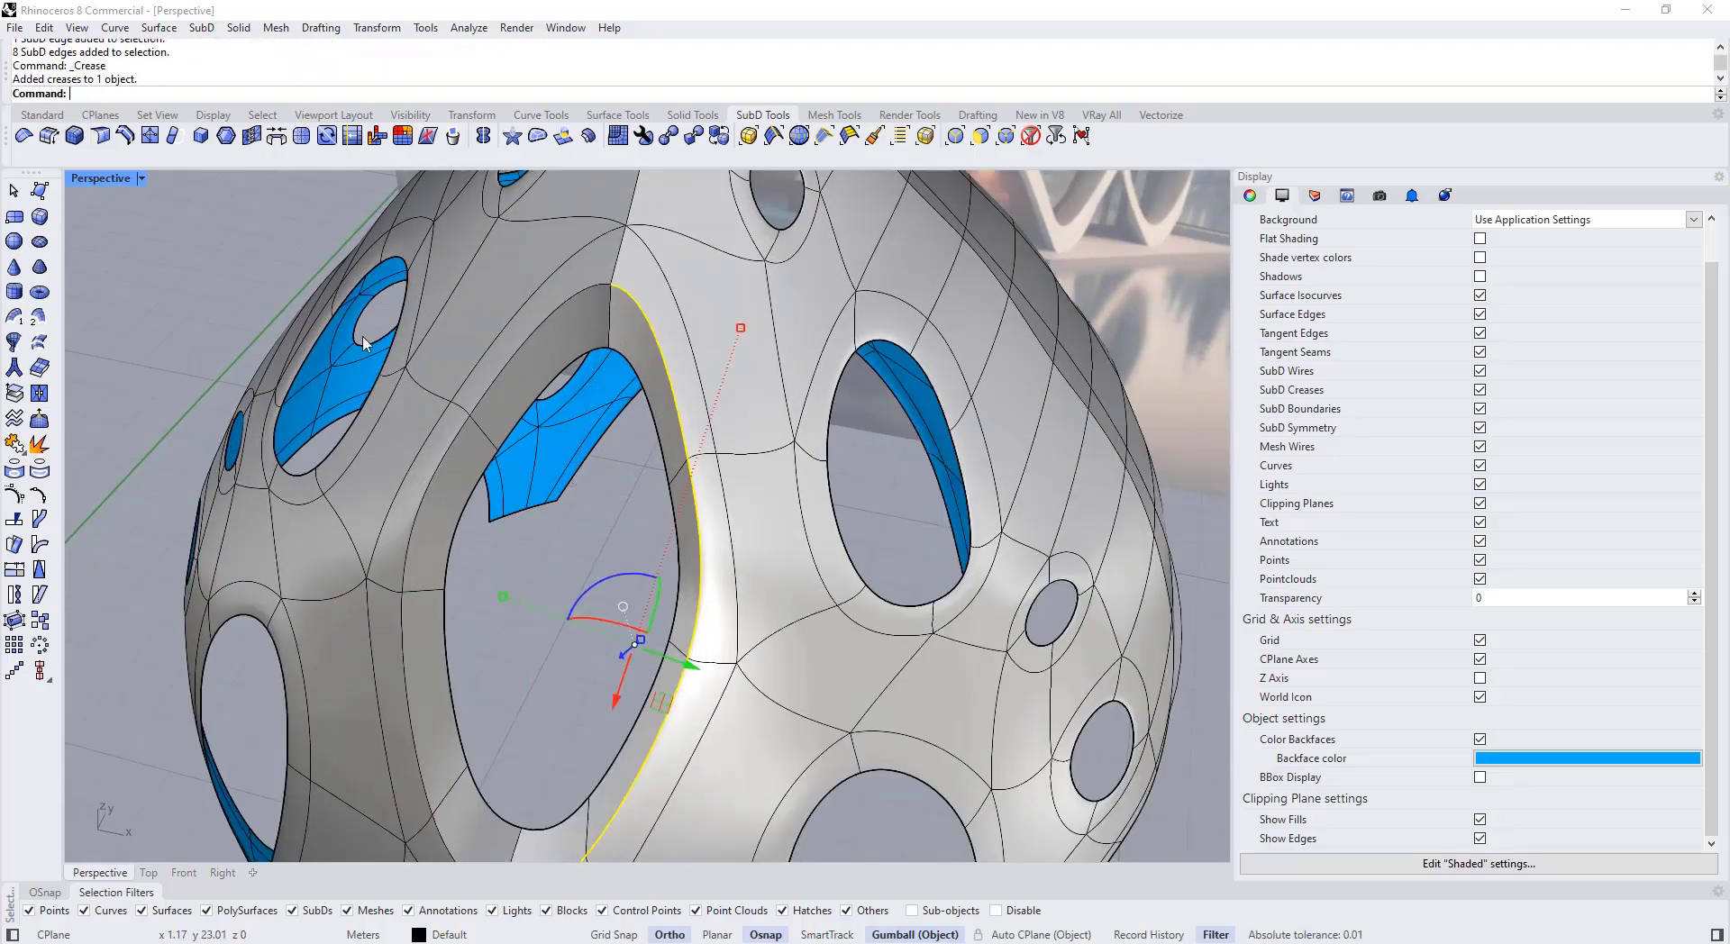
pyautogui.press('Tab')
pyautogui.press('Tab')
pyautogui.scroll(-3, 532, 528)
pyautogui.moveTo(532, 528); pyautogui.dragTo(482, 473, button='right')
# Step: Scale the lower side opening's rim loop inward as a new SubD band and push the inner loop into the shell
pyautogui.scroll(-3, 602, 460)
pyautogui.keyDown('shift'); pyautogui.moveTo(663, 590); pyautogui.dragTo(522, 653, button='right'); pyautogui.keyUp('shift')
pyautogui.scroll(2, 543, 591)
pyautogui.keyDown('ctrl'); pyautogui.keyDown('shift'); pyautogui.doubleClick(616, 606); pyautogui.keyUp('shift'); pyautogui.keyUp('ctrl')
pyautogui.scroll(4, 519, 656)
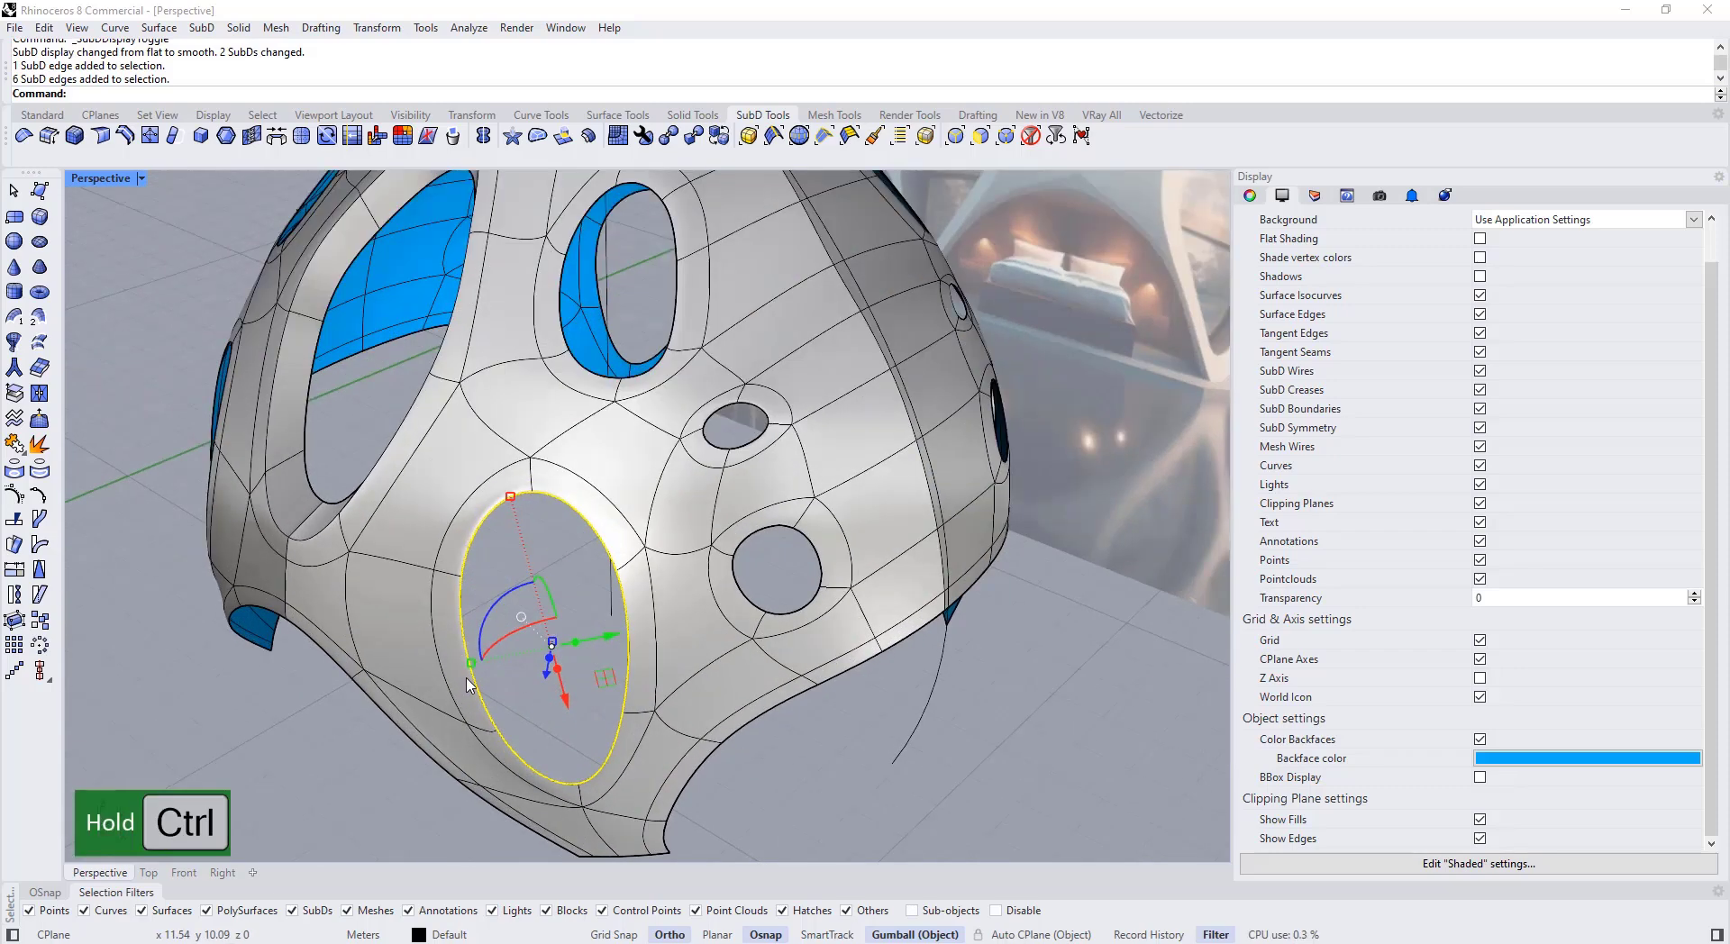
pyautogui.keyDown('ctrl'); pyautogui.keyDown('shift'); pyautogui.moveTo(472, 663); pyautogui.dragTo(481, 665); pyautogui.keyUp('shift'); pyautogui.keyUp('ctrl')
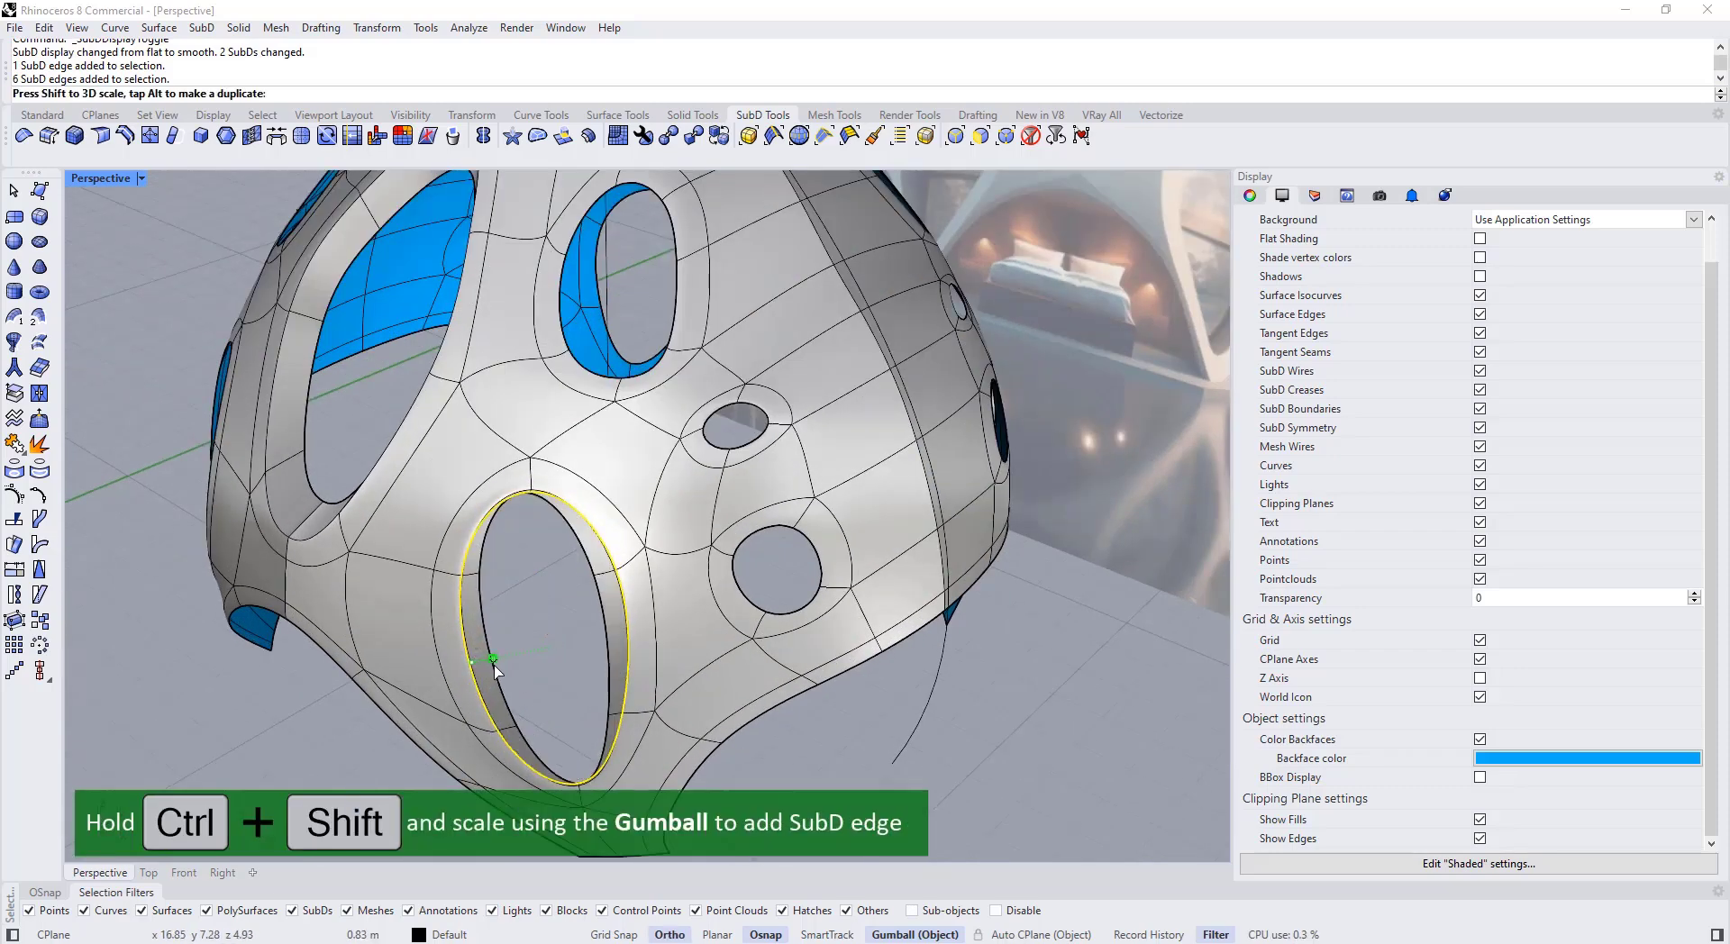
pyautogui.keyDown('ctrl'); pyautogui.keyDown('shift'); pyautogui.moveTo(493, 669); pyautogui.dragTo(494, 668); pyautogui.keyUp('shift'); pyautogui.keyUp('ctrl')
pyautogui.moveTo(605, 636); pyautogui.dragTo(504, 692, button='right')
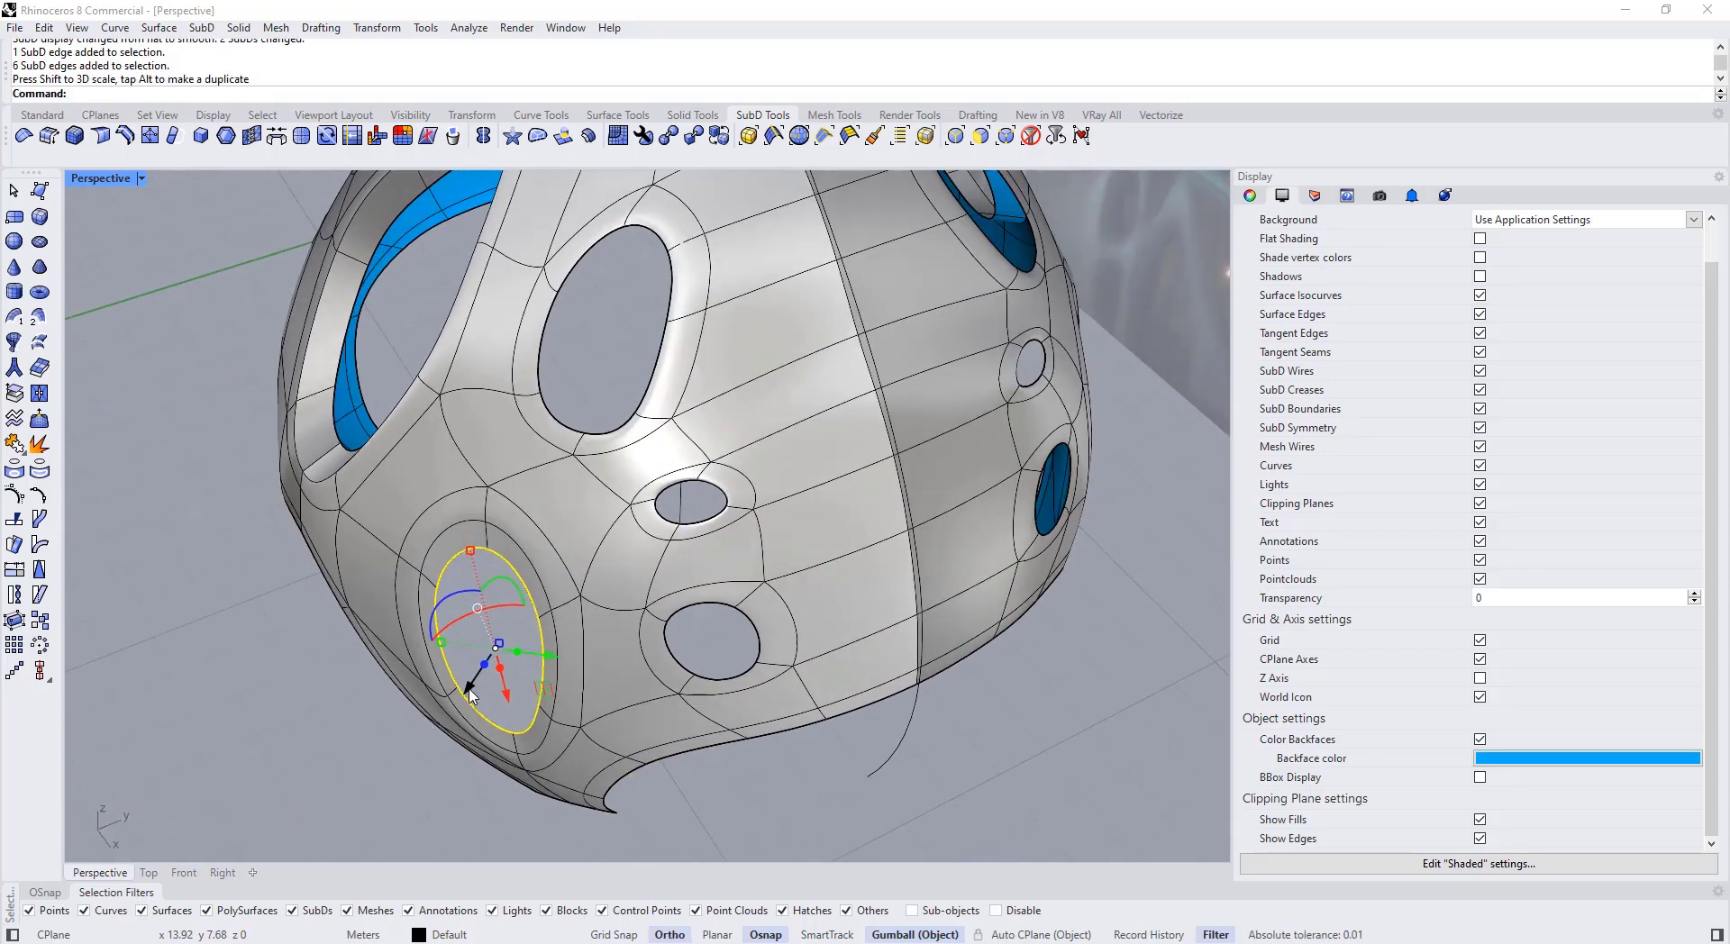
pyautogui.click(424, 612)
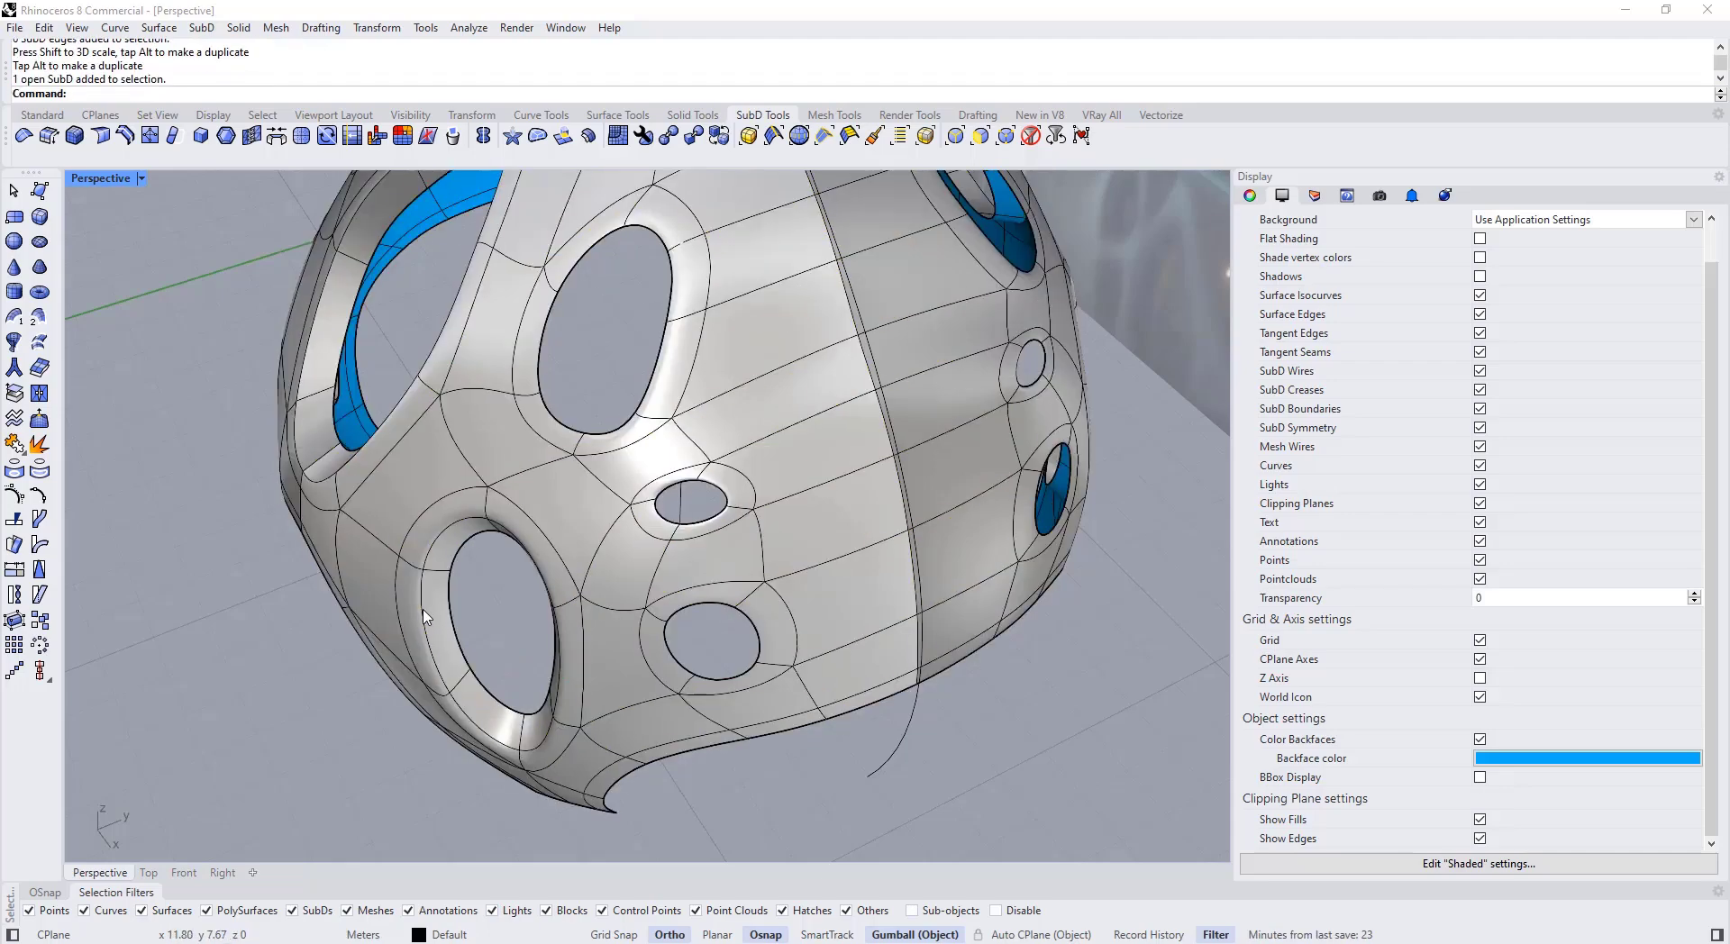
# Step: Crease the outer edge loop around the lower side opening and check the shell in smooth display
pyautogui.moveTo(496, 647); pyautogui.dragTo(464, 530, button='right')
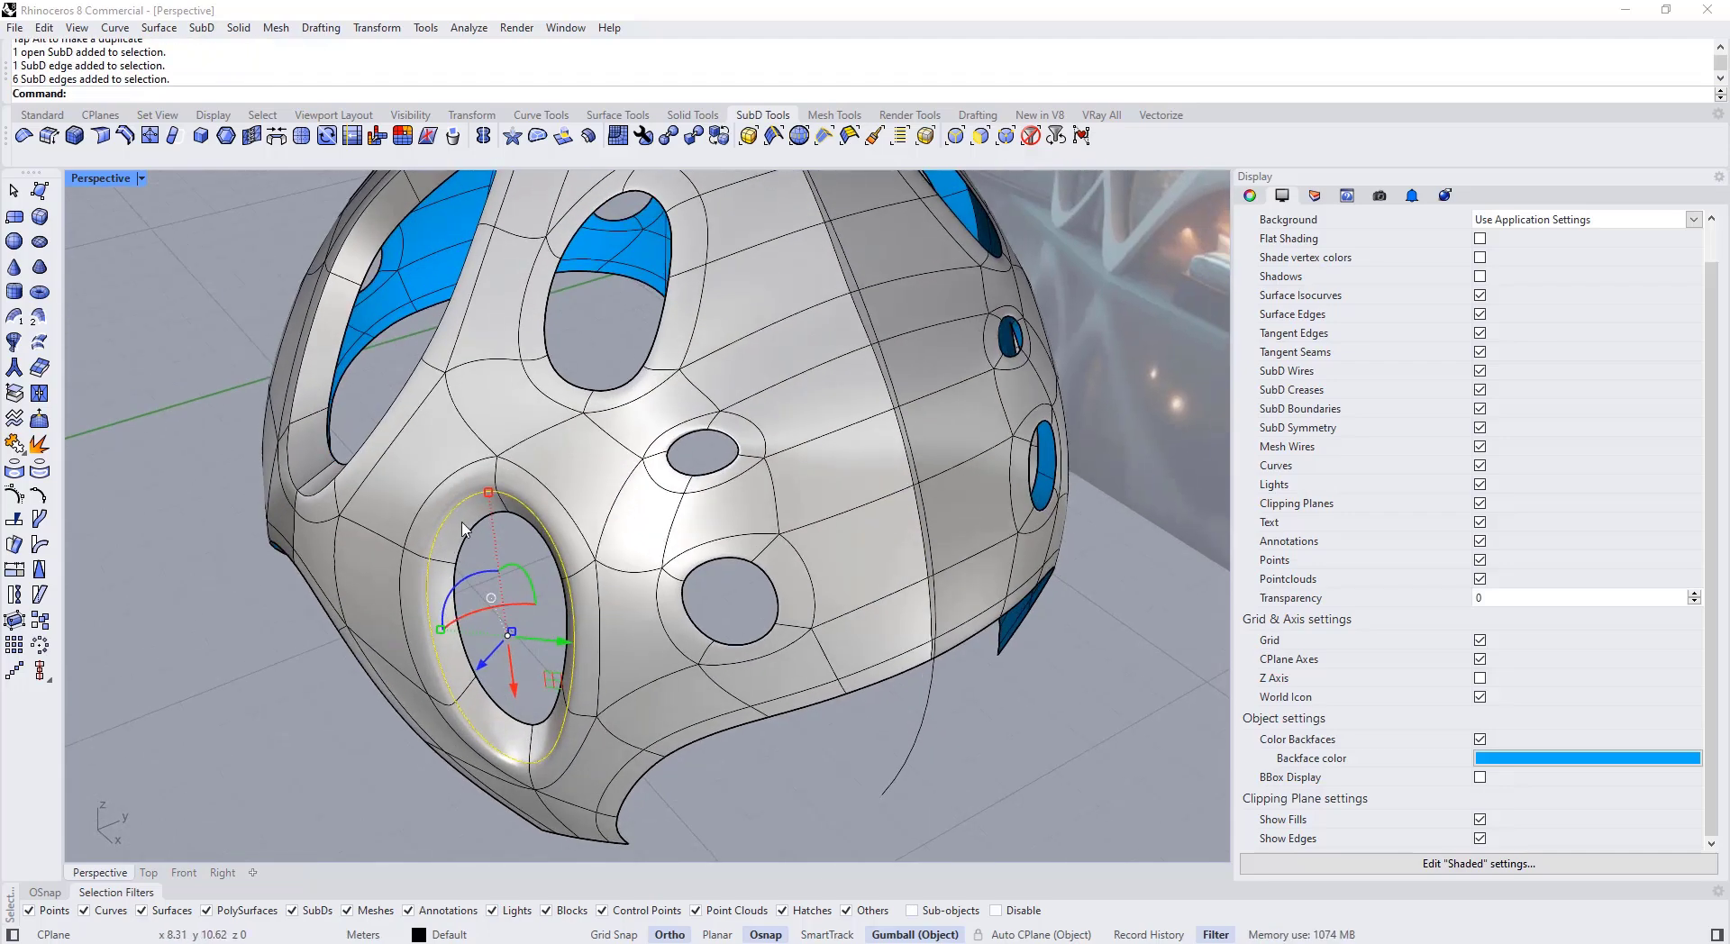
pyautogui.click(74, 135)
pyautogui.click(74, 135)
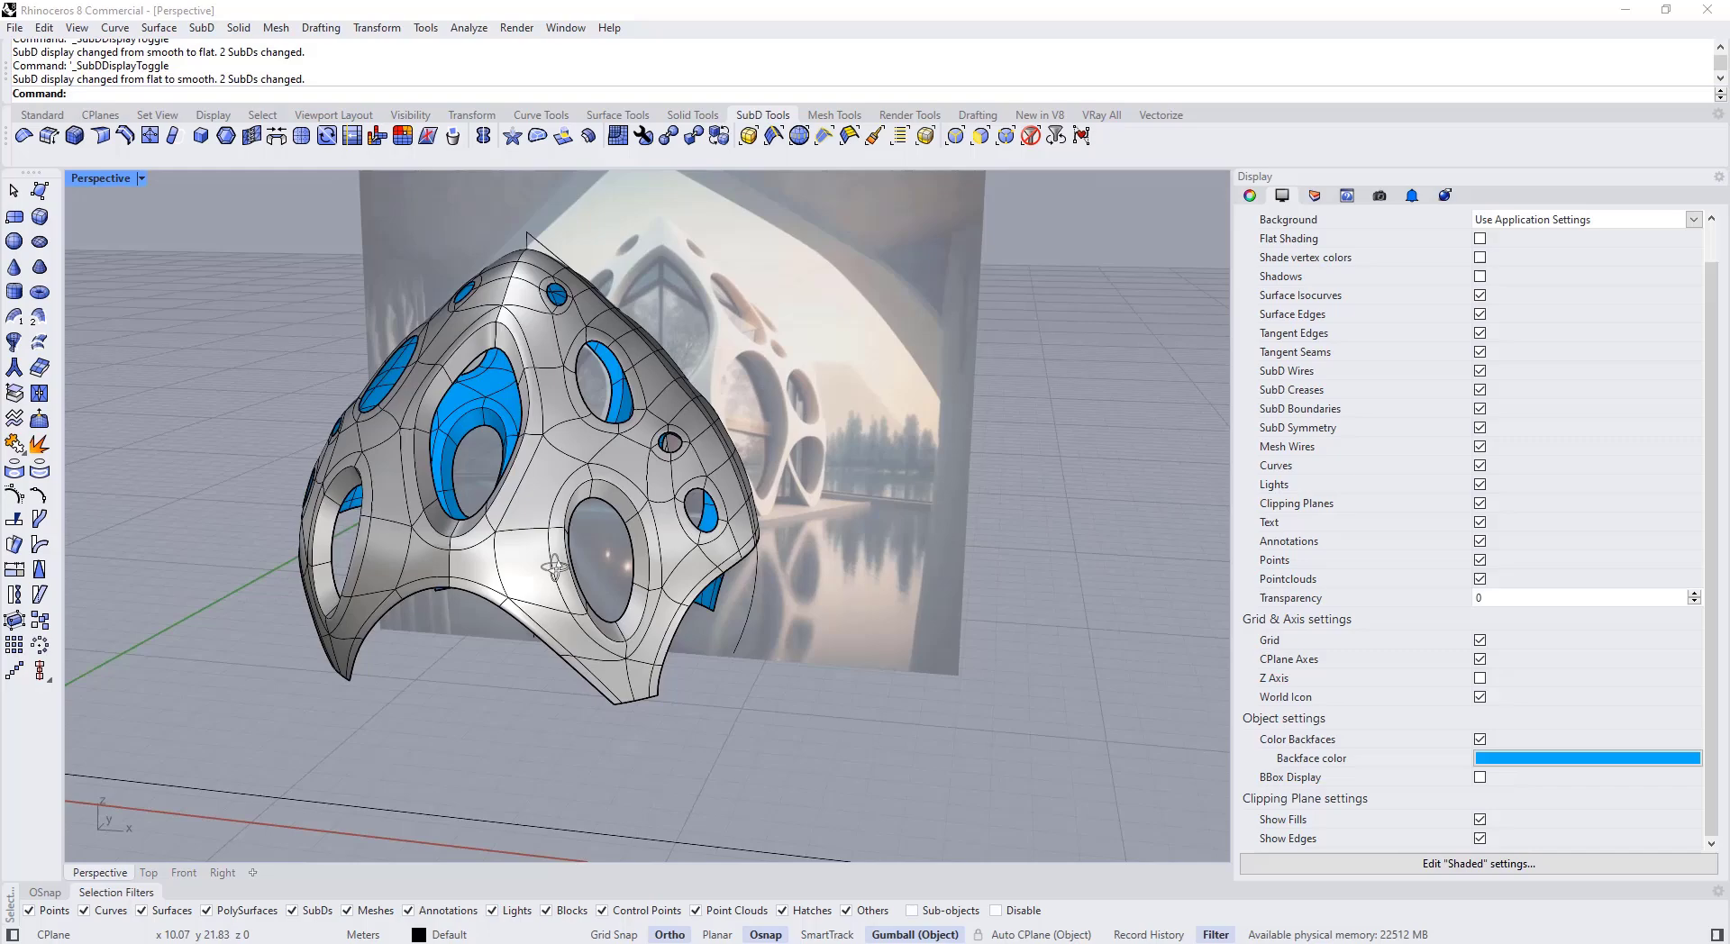
pyautogui.scroll(3, 582, 554)
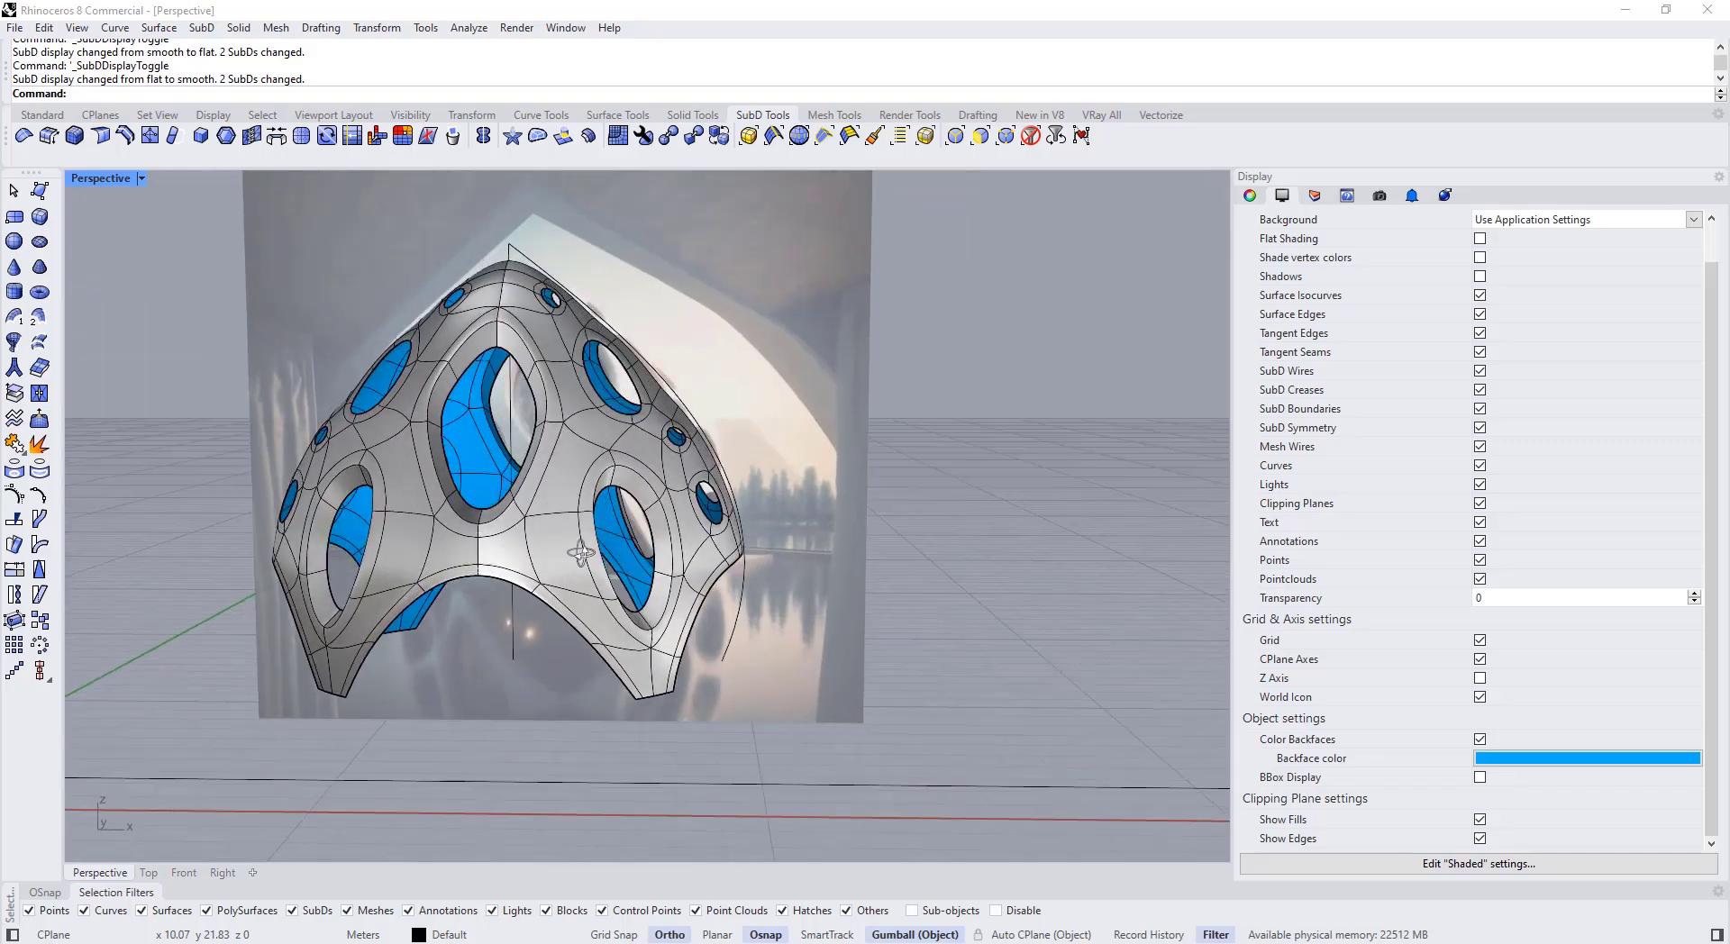
# Step: Flatten the central front opening's inner rim loop with Align, using the ToFitPlane option
pyautogui.moveTo(581, 554); pyautogui.dragTo(592, 426, button='right')
pyautogui.scroll(5, 419, 547)
pyautogui.keyDown('ctrl'); pyautogui.keyDown('shift'); pyautogui.doubleClick(445, 583); pyautogui.keyUp('shift'); pyautogui.keyUp('ctrl')
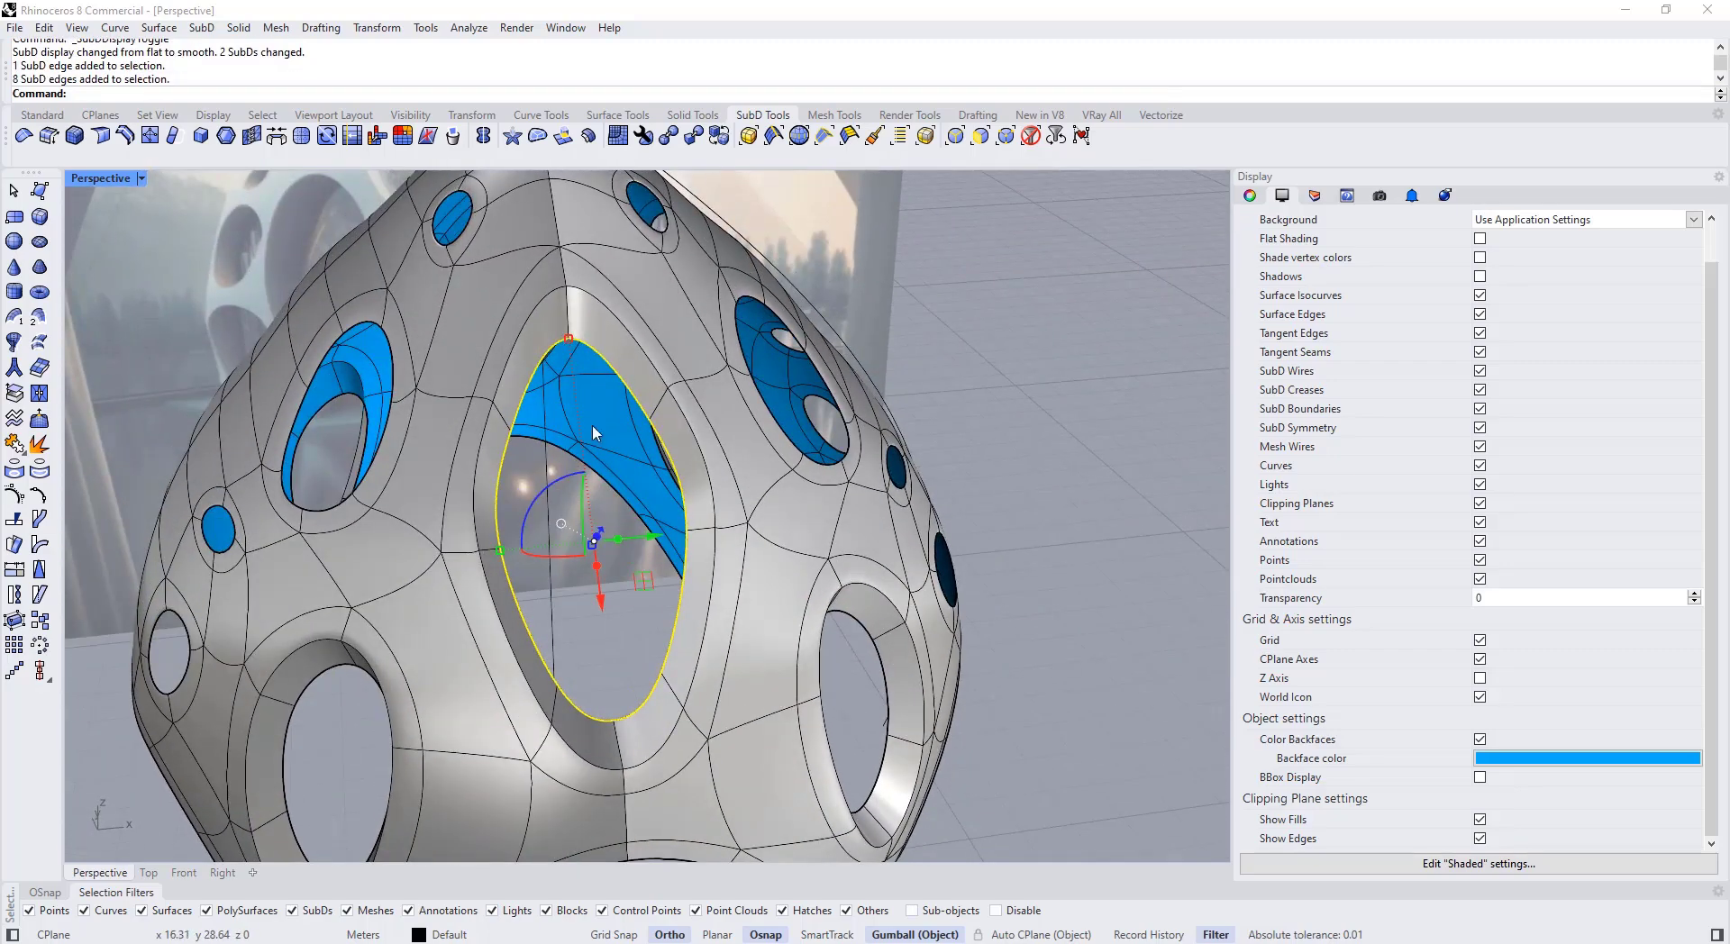
pyautogui.moveTo(619, 515); pyautogui.dragTo(541, 535, button='right')
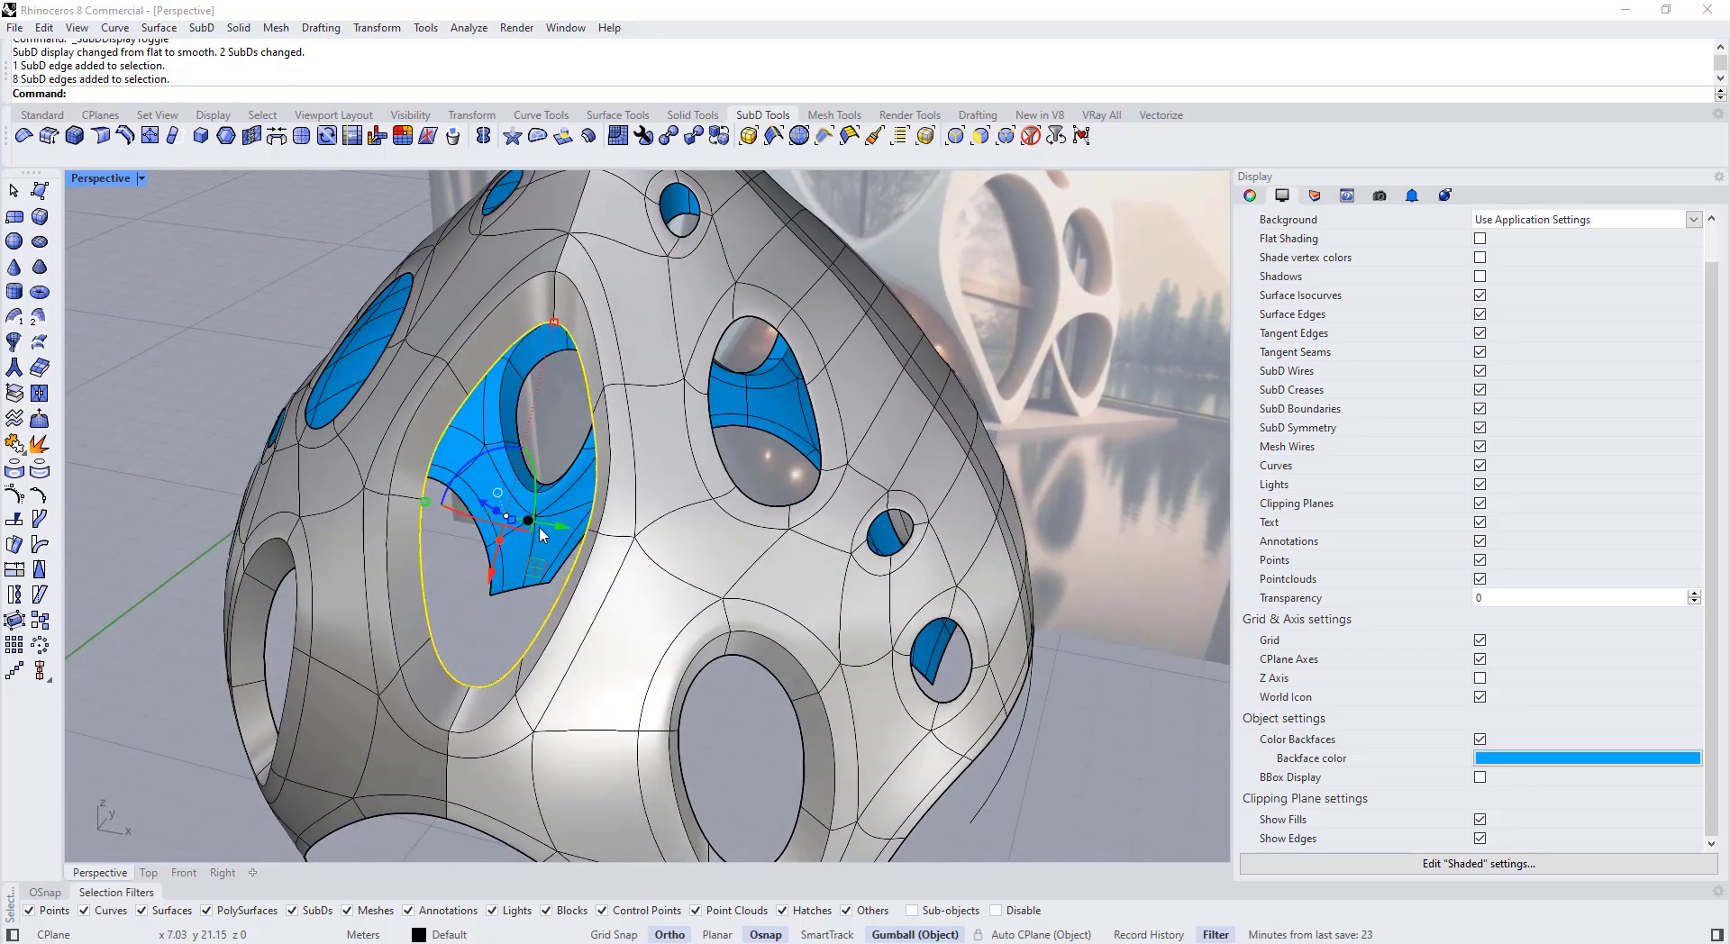
pyautogui.click(39, 671)
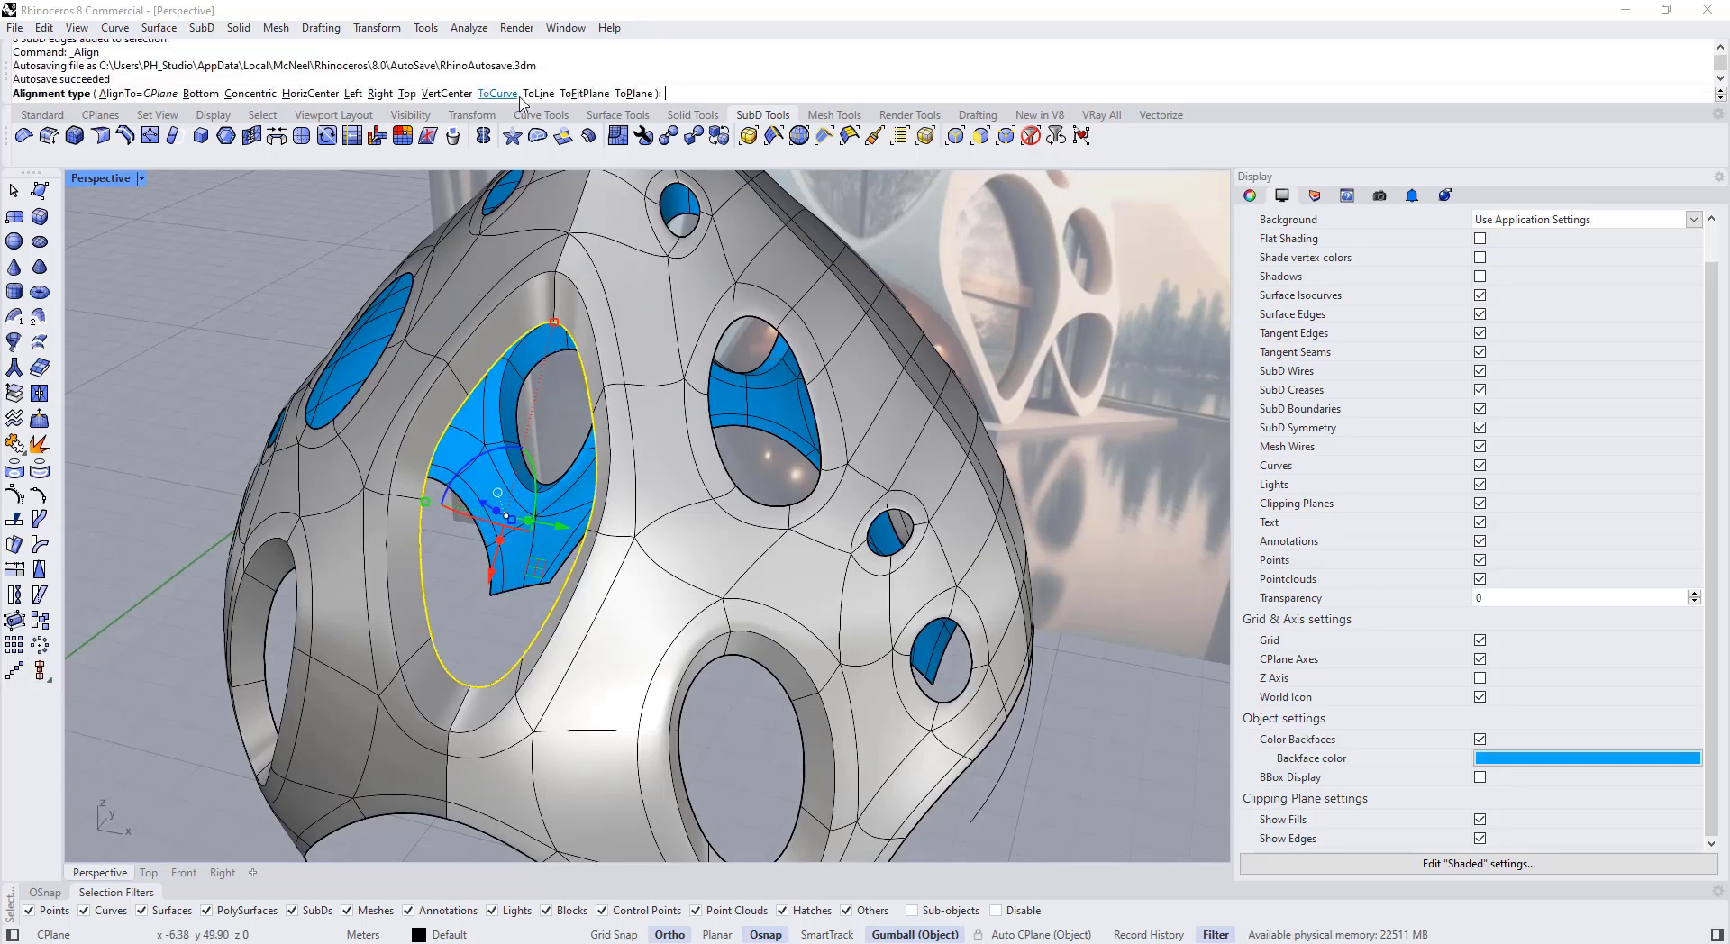
pyautogui.click(584, 93)
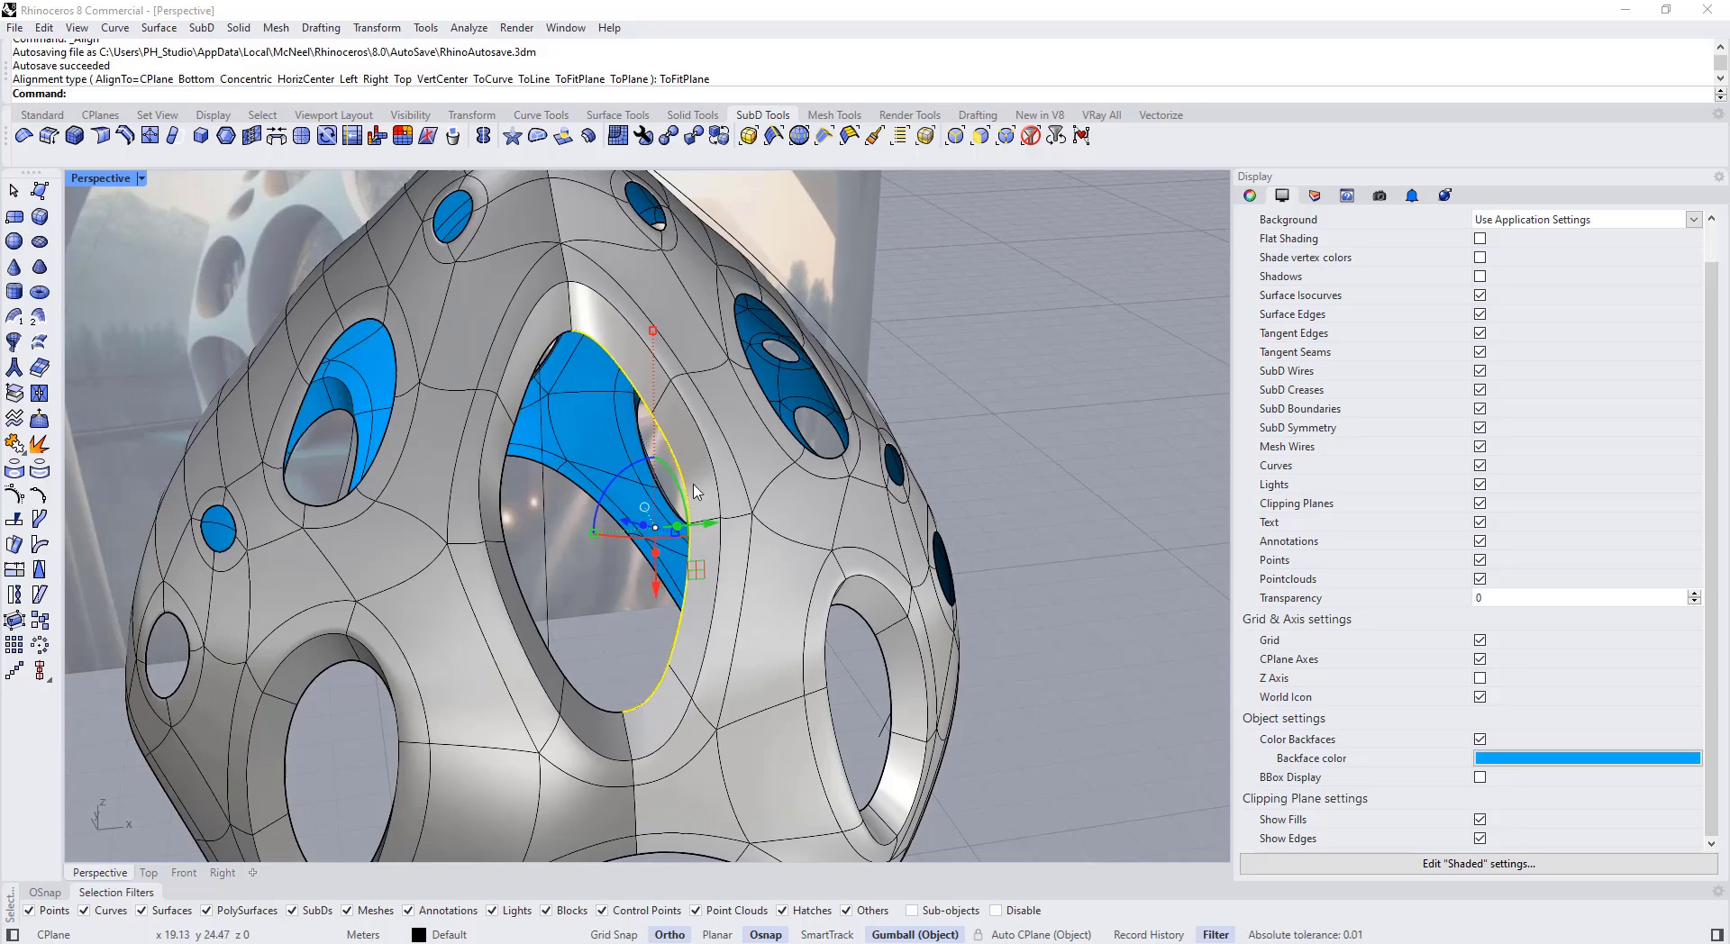
pyautogui.moveTo(657, 383); pyautogui.dragTo(568, 361, button='right')
pyautogui.click(513, 651)
pyautogui.moveTo(513, 651); pyautogui.dragTo(439, 496, button='right')
# Step: Try to duplicate the inner rim edges of the central front opening with DupEdge
pyautogui.click(45, 117)
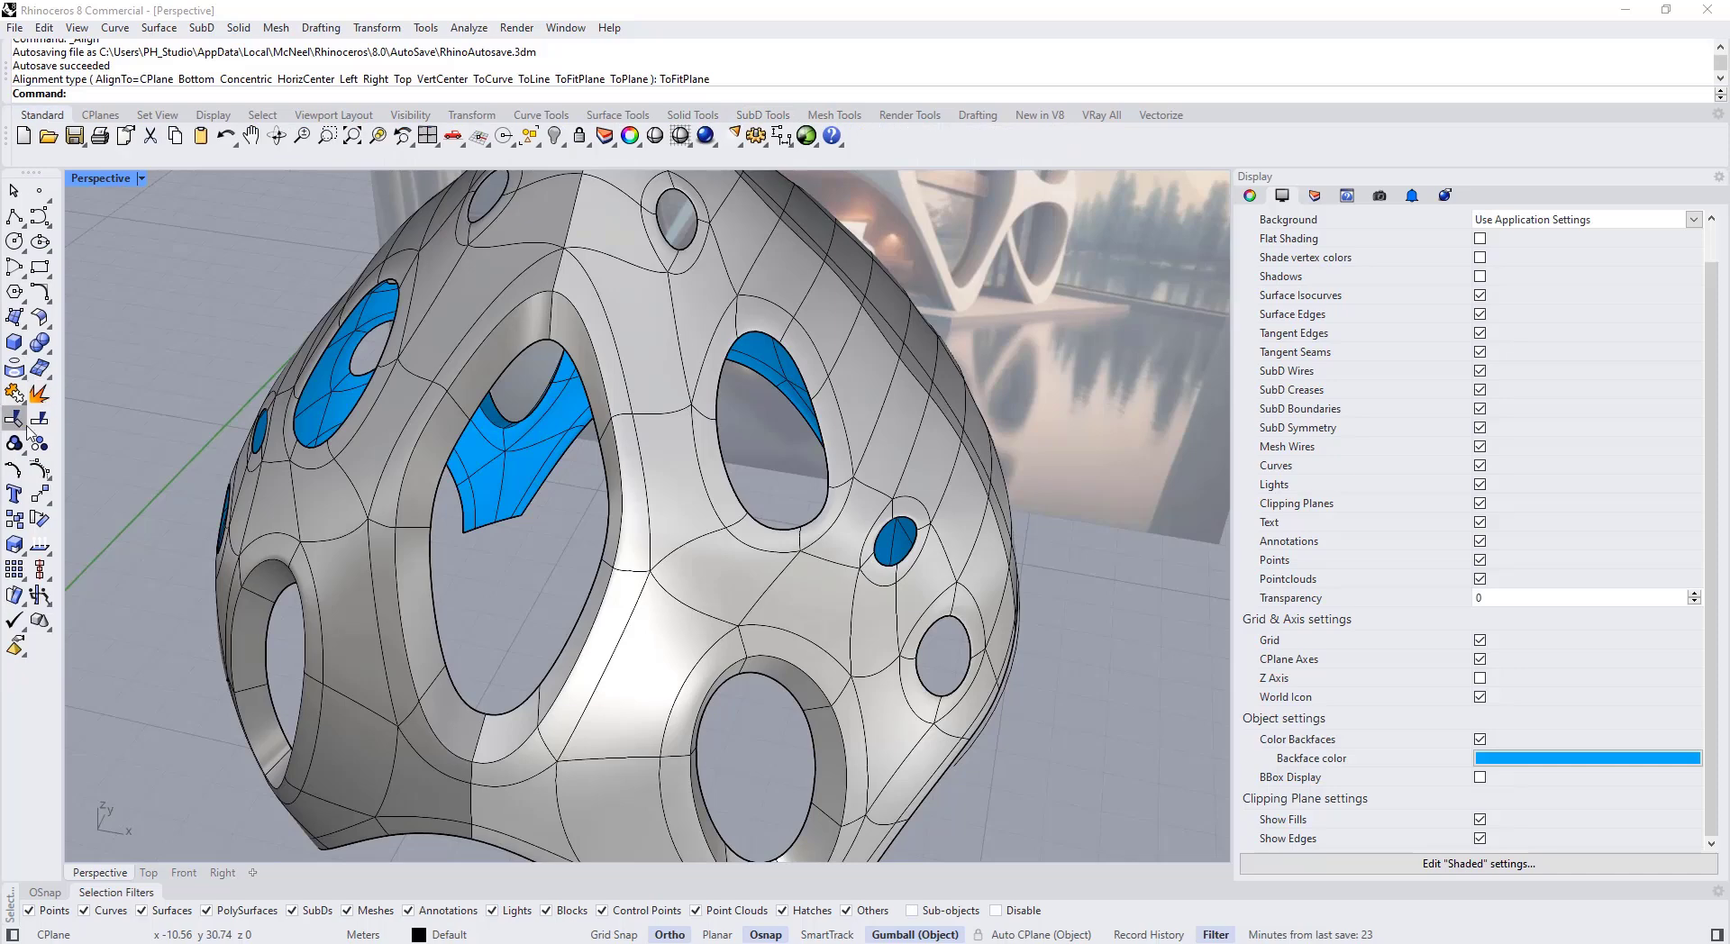
pyautogui.click(24, 378)
pyautogui.click(69, 407)
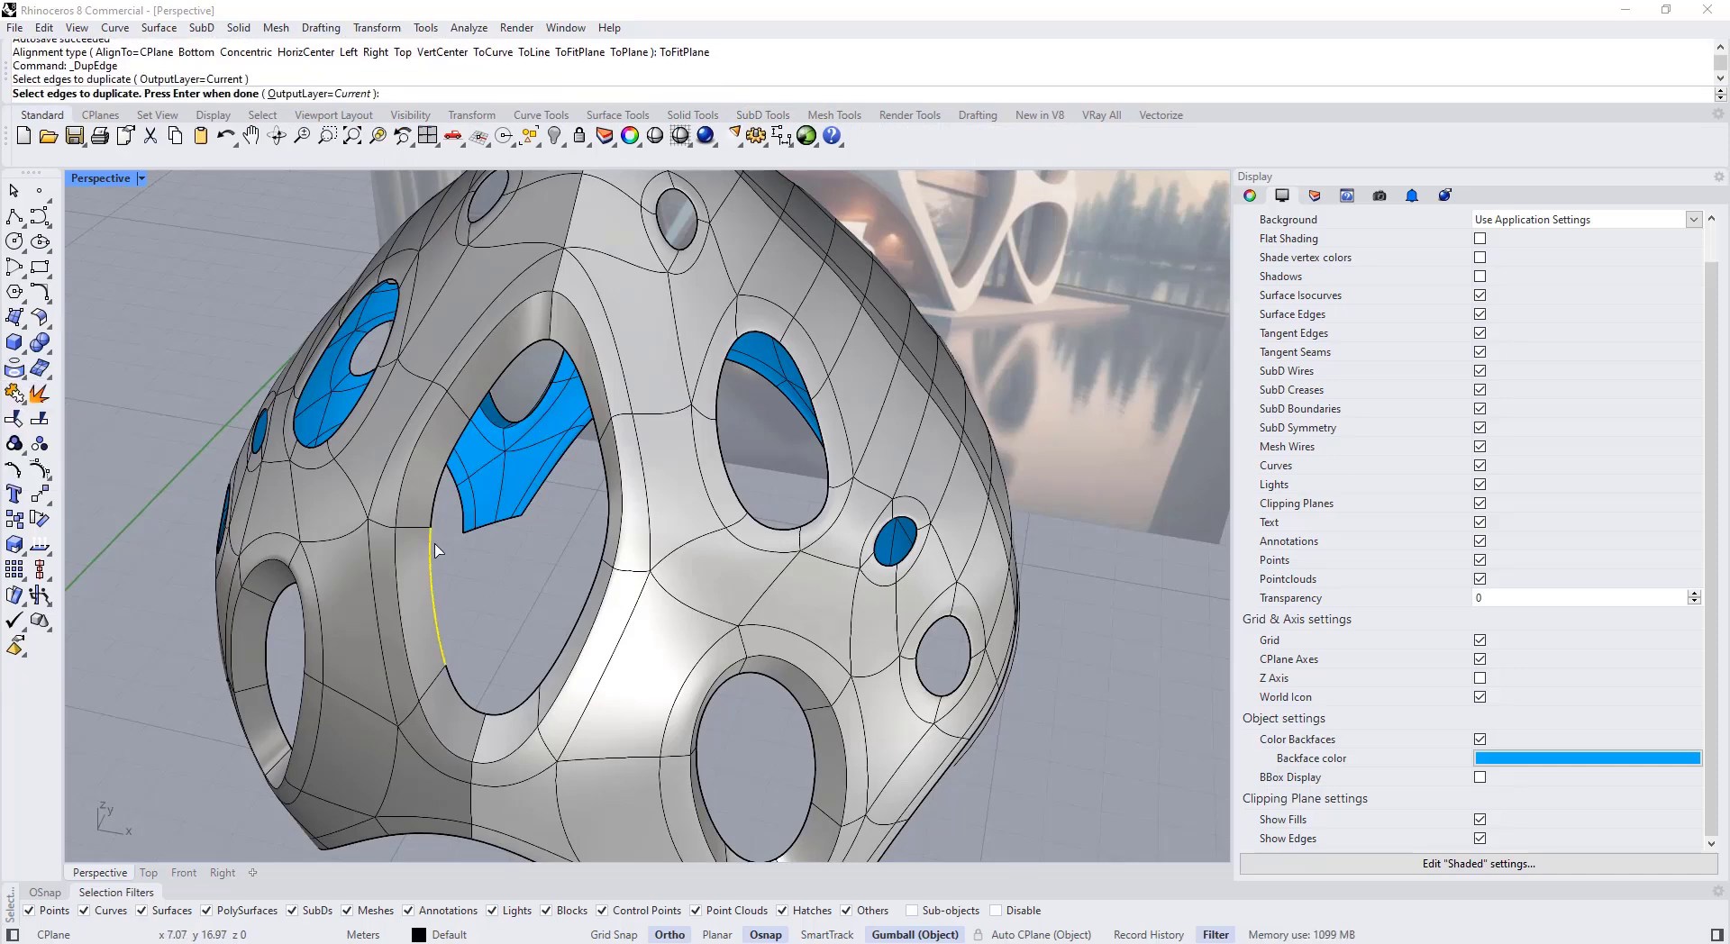
pyautogui.doubleClick(441, 532)
pyautogui.press('Return')
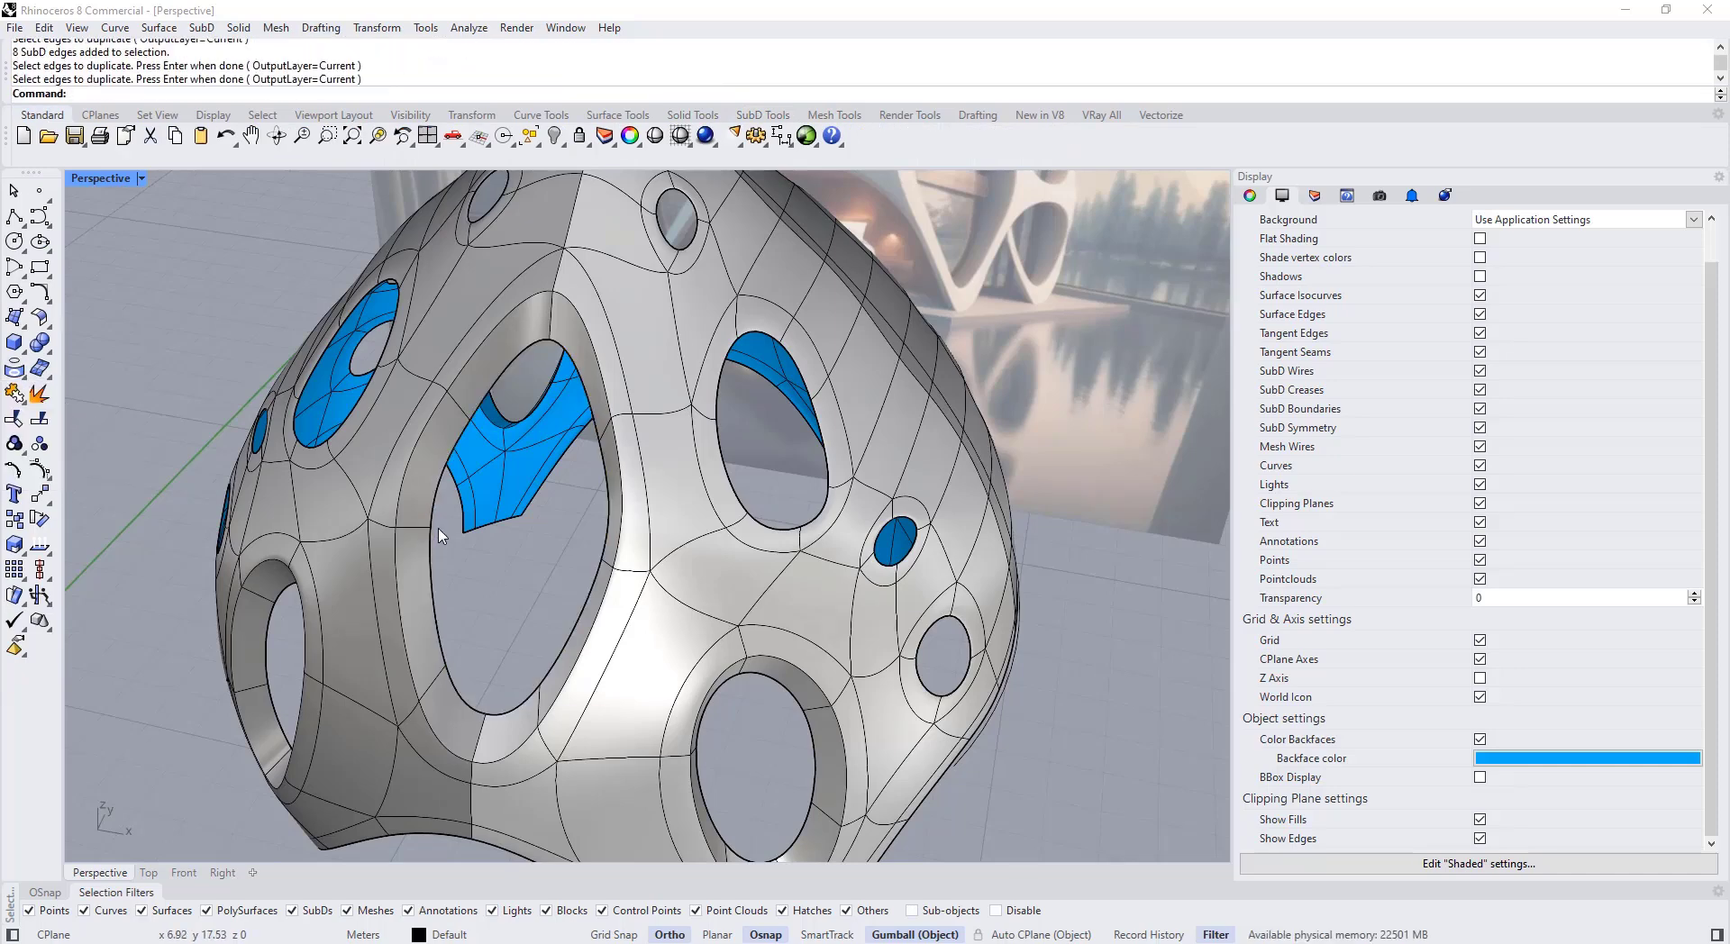
# Step: Fill the central front opening with a planar surface made from its inner rim edge loop
pyautogui.doubleClick(434, 557)
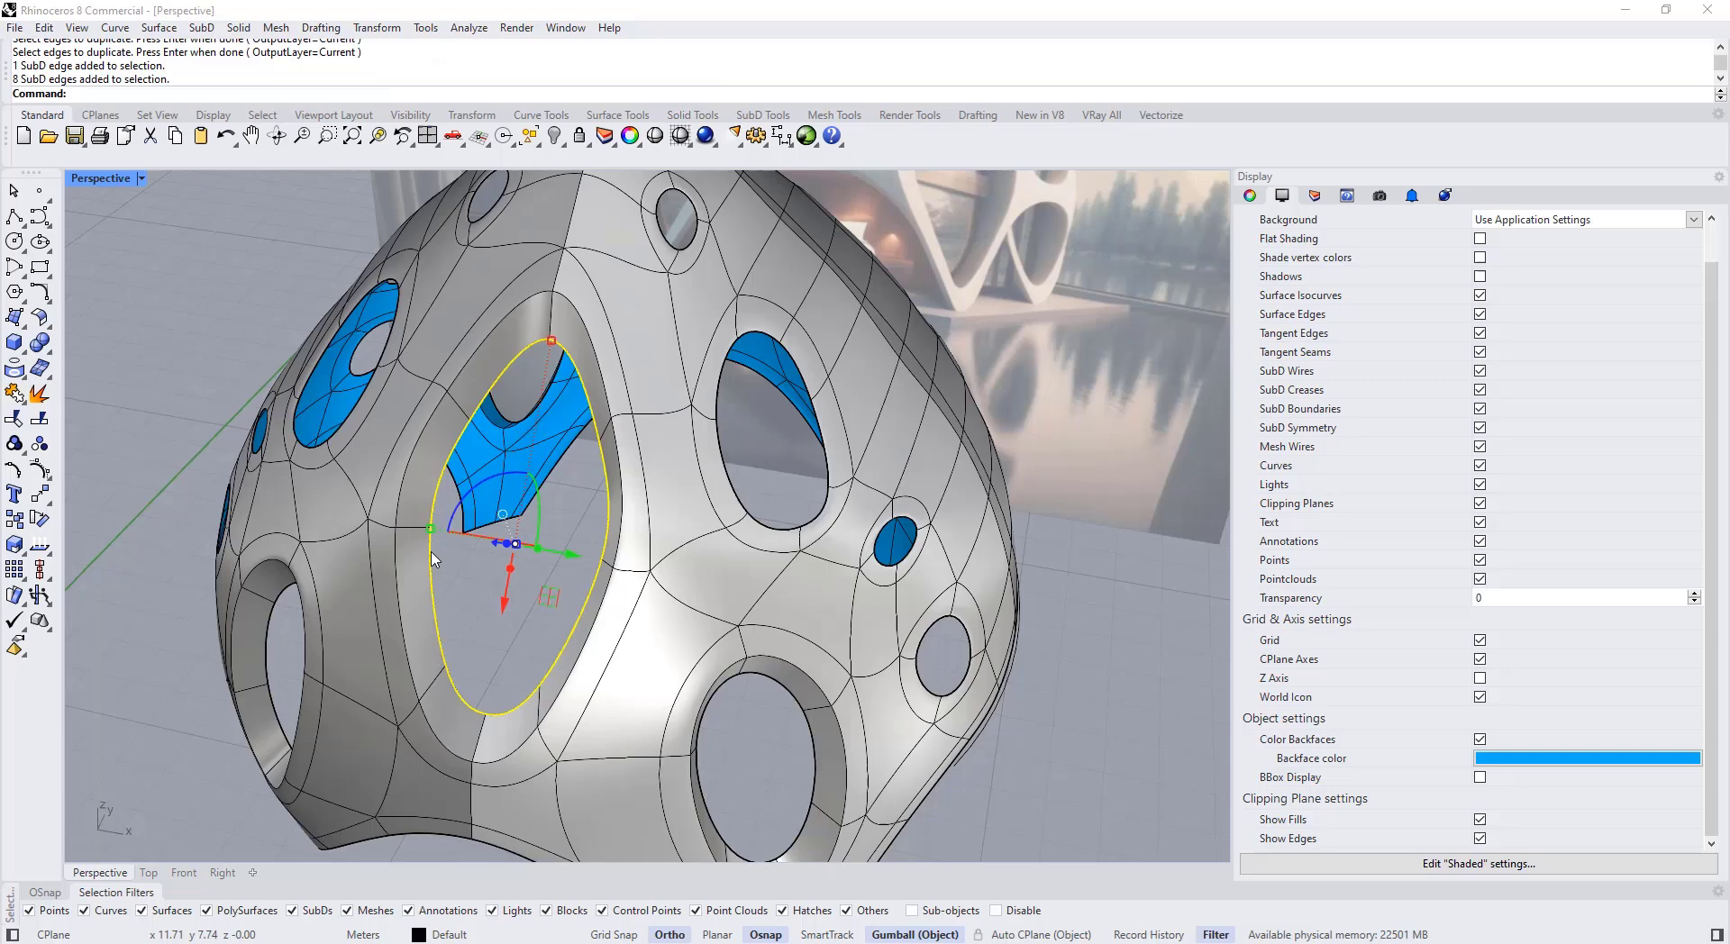
pyautogui.click(26, 329)
pyautogui.click(49, 352)
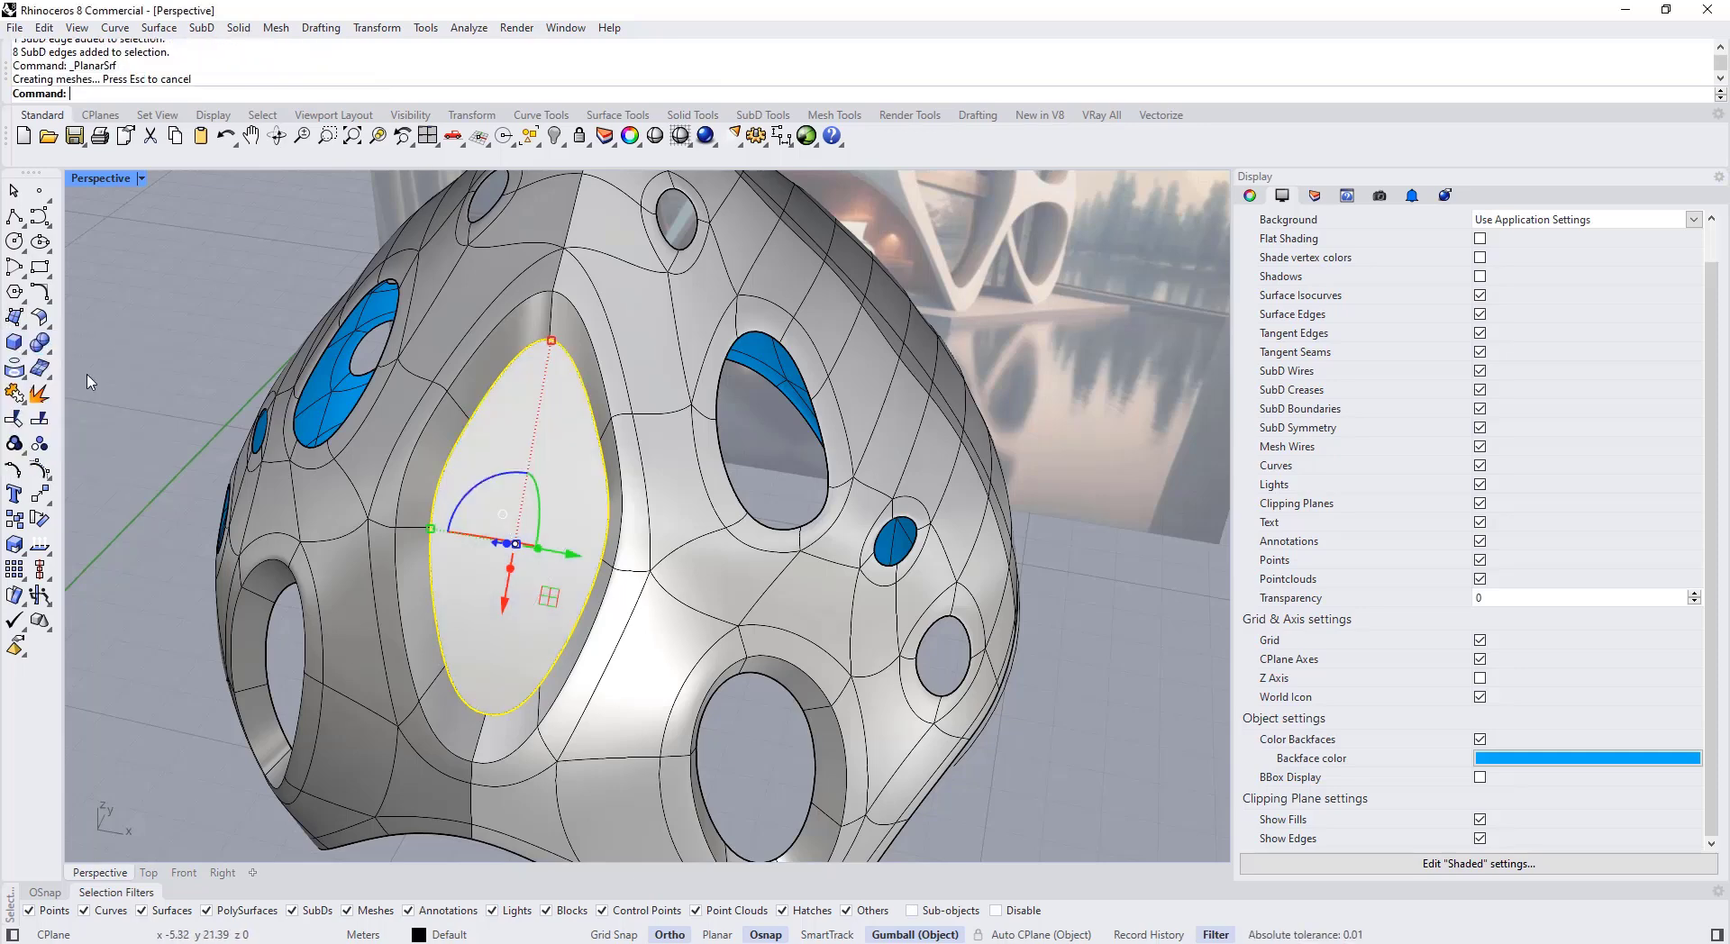
pyautogui.scroll(-6, 477, 432)
pyautogui.press('Escape')
pyautogui.moveTo(518, 472); pyautogui.dragTo(502, 432, button='right')
pyautogui.click(493, 452)
pyautogui.press('Escape')
pyautogui.moveTo(541, 550); pyautogui.dragTo(508, 365, button='right')
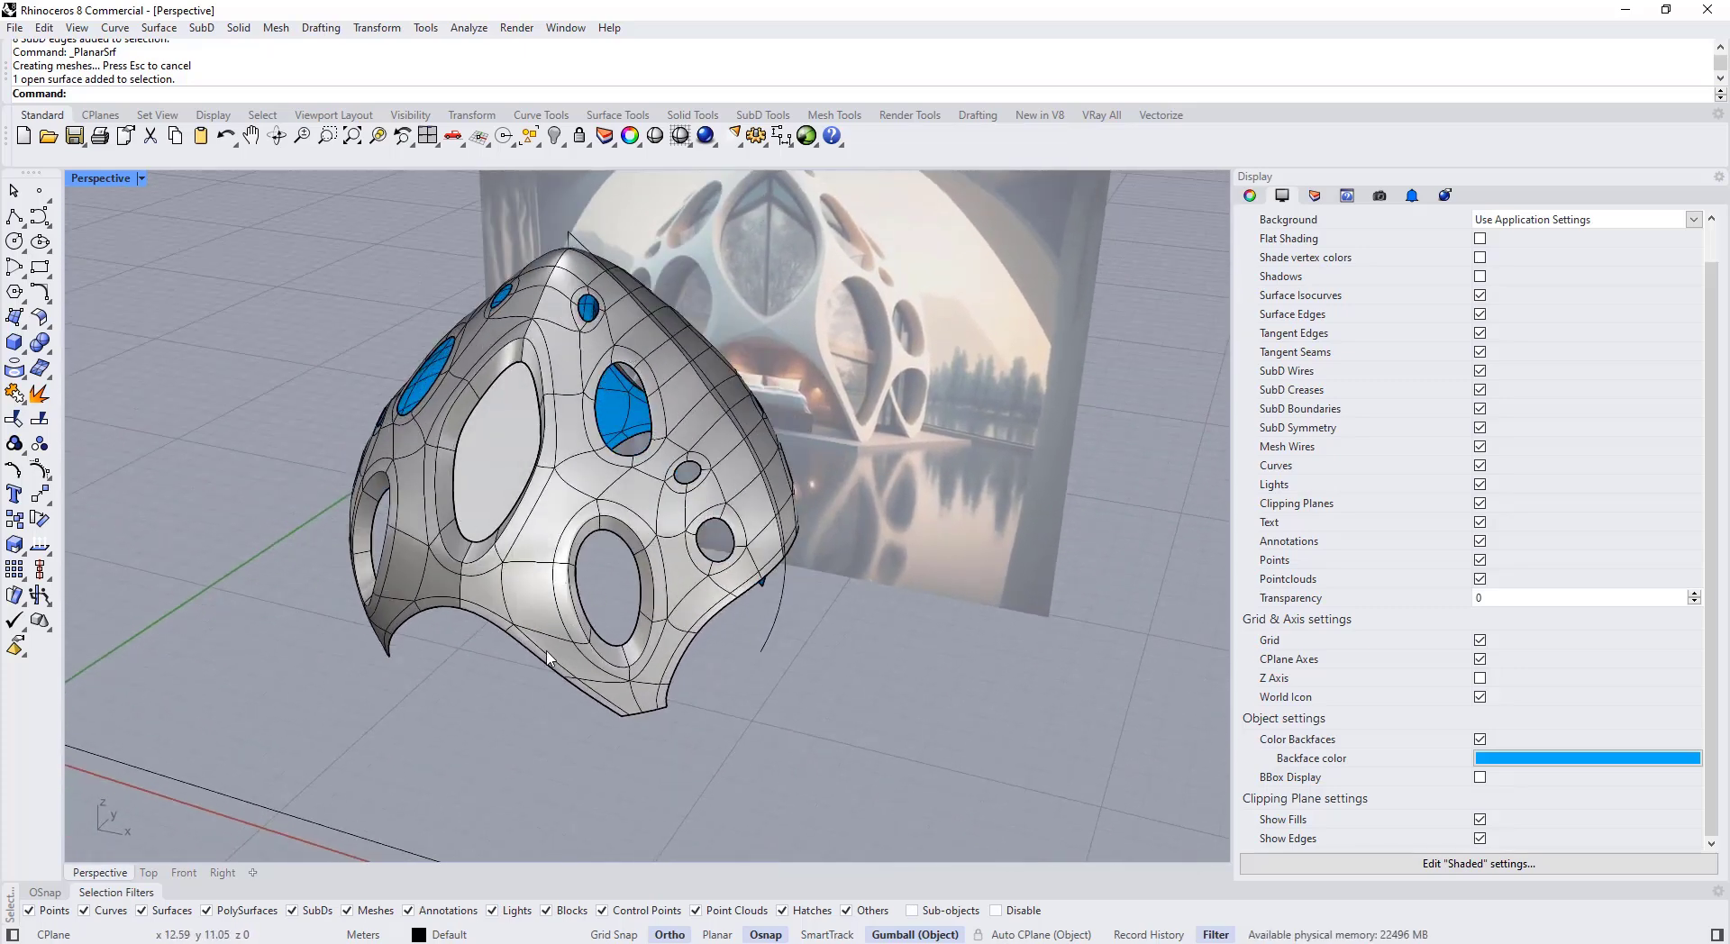
# Step: Scale the upper side opening's rim loop inward as a new SubD band and push the inner loop into the shell
pyautogui.moveTo(548, 657)
pyautogui.mouseDown(button='right')
pyautogui.moveTo(559, 609)
pyautogui.moveTo(580, 665)
pyautogui.mouseUp(button='right')
pyautogui.scroll(7, 622, 541)
pyautogui.scroll(5, 544, 567)
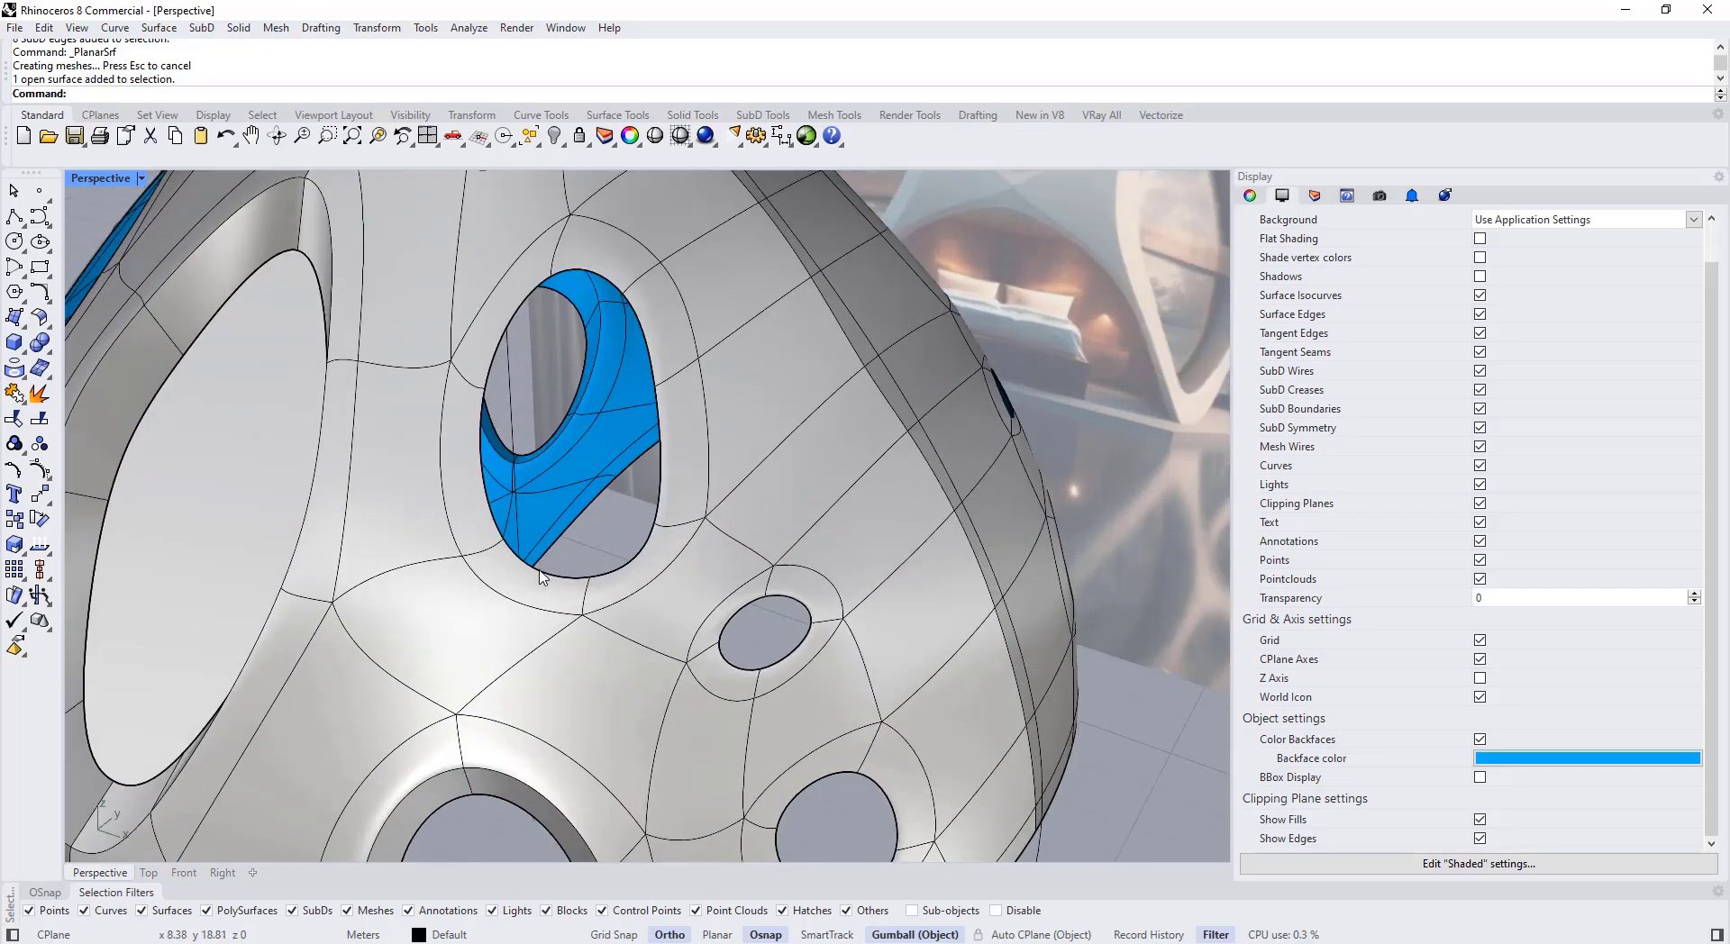
pyautogui.moveTo(532, 519); pyautogui.dragTo(479, 470, button='right')
pyautogui.moveTo(475, 456); pyautogui.dragTo(495, 466)
pyautogui.press('Tab')
pyautogui.click(555, 501)
pyautogui.moveTo(555, 502); pyautogui.dragTo(450, 523, button='right')
pyautogui.keyDown('ctrl'); pyautogui.keyDown('shift'); pyautogui.doubleClick(436, 458); pyautogui.keyUp('shift'); pyautogui.keyUp('ctrl')
pyautogui.moveTo(467, 459); pyautogui.dragTo(455, 389, button='right')
pyautogui.moveTo(457, 362); pyautogui.dragTo(482, 374)
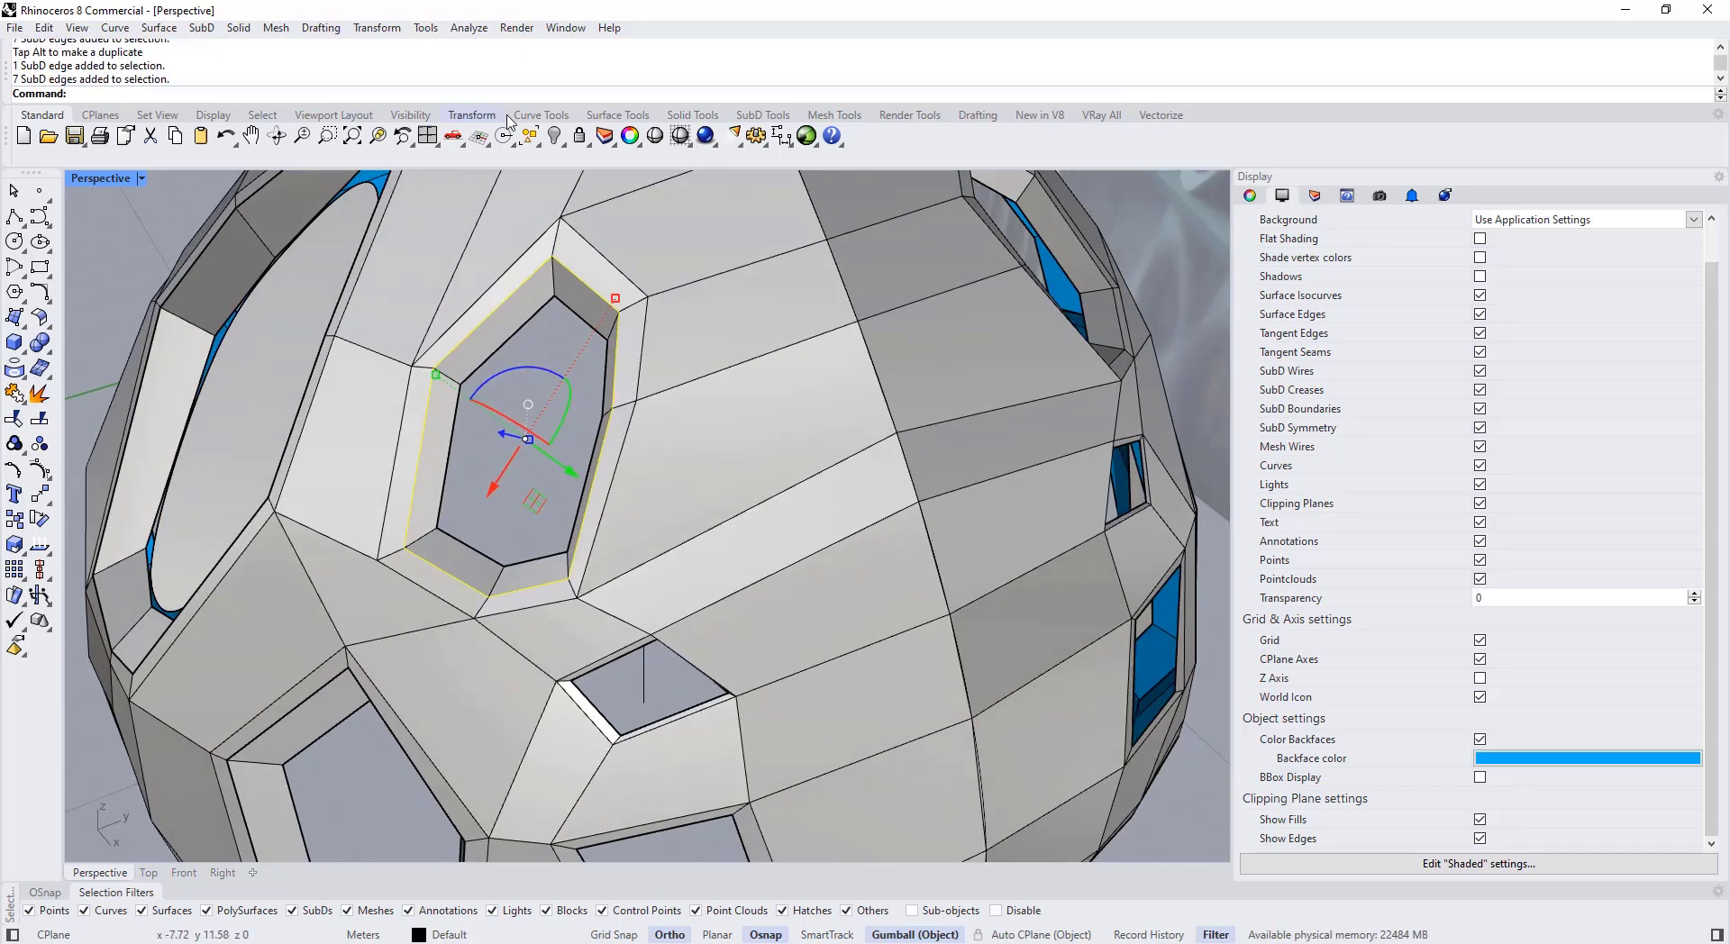
# Step: Crease the selected outer edge loop around the upper side opening and return to smooth display
pyautogui.click(617, 115)
pyautogui.click(757, 115)
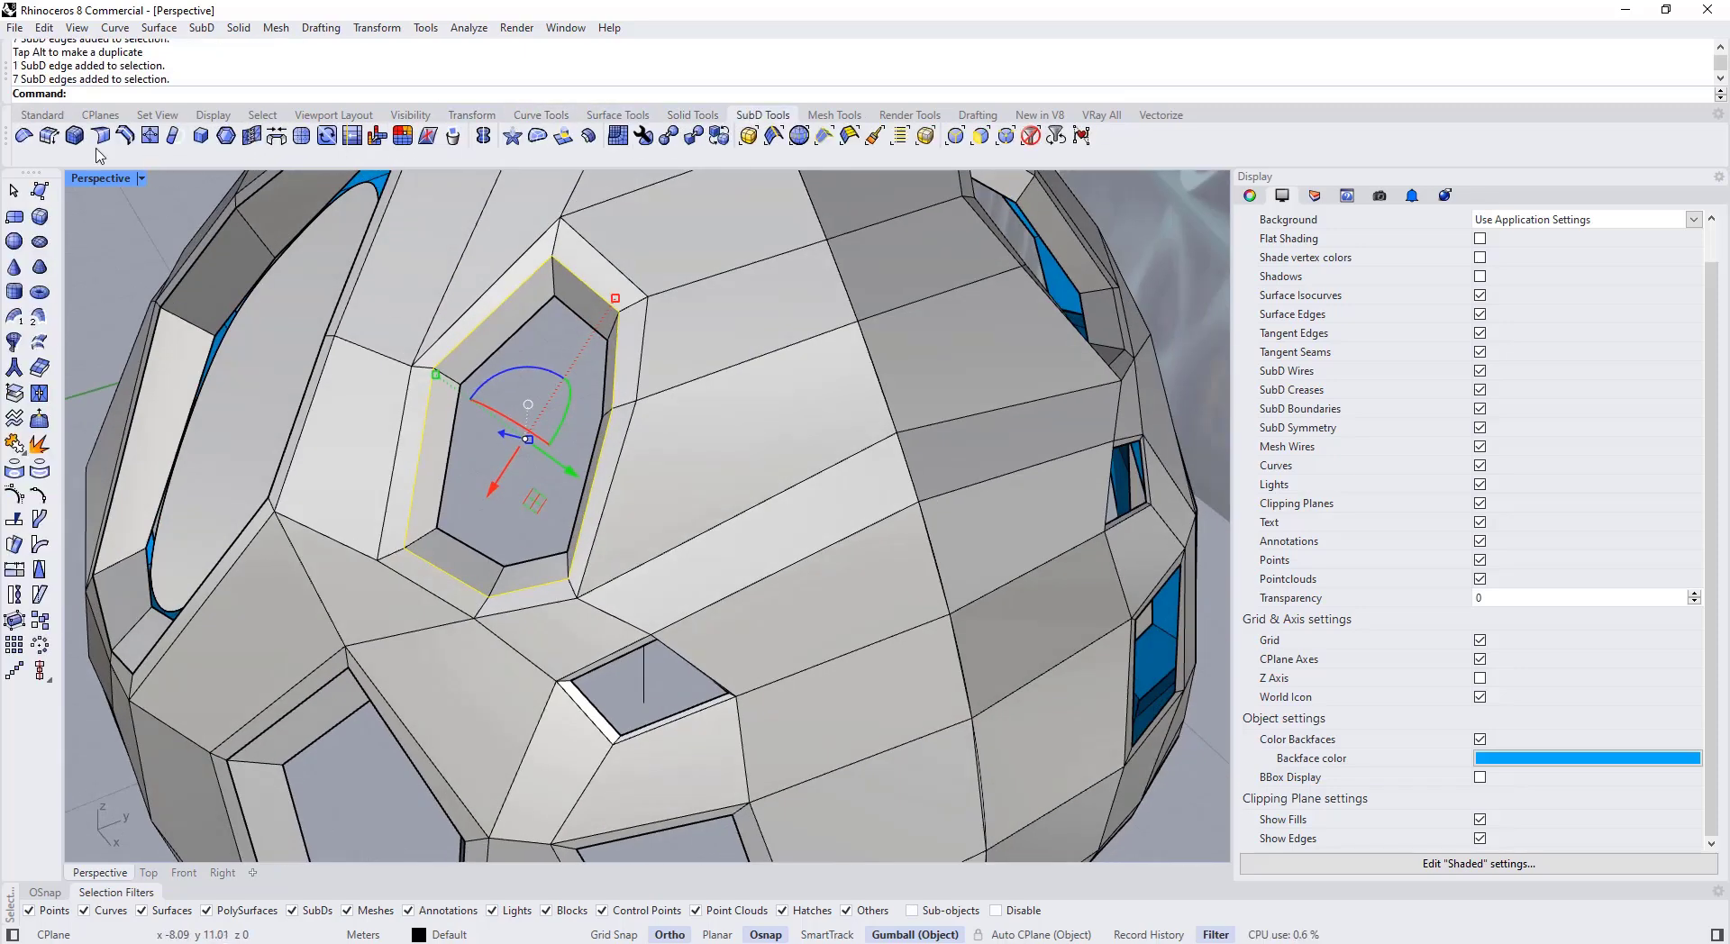
pyautogui.press('Tab')
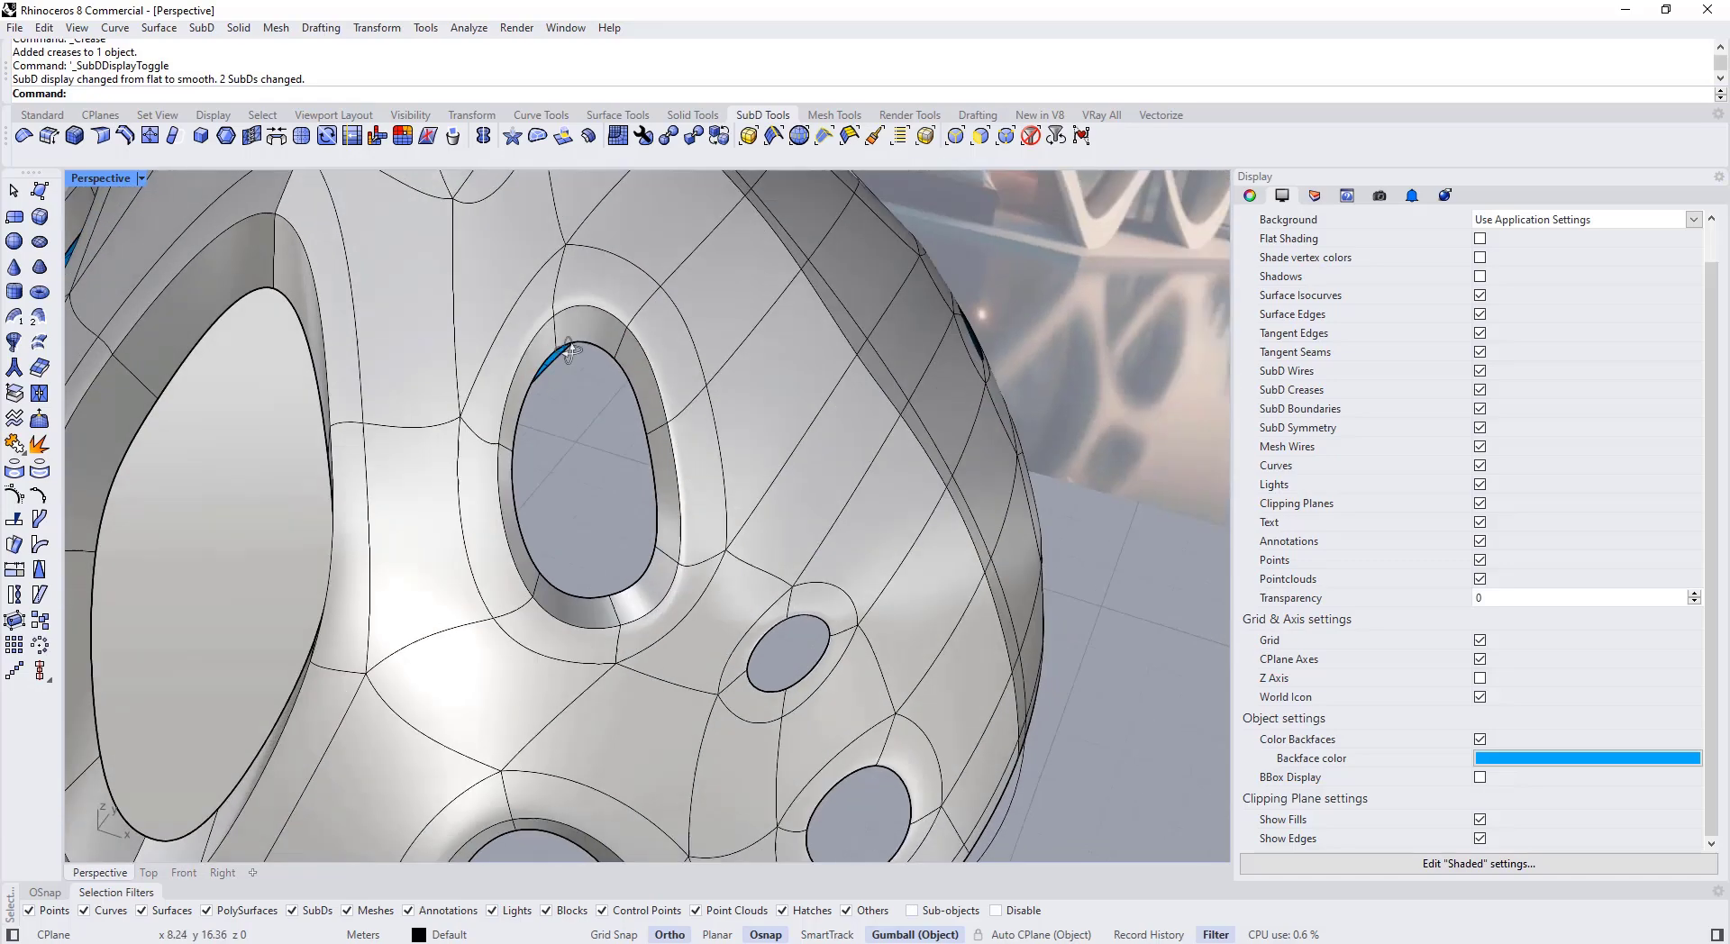
# Step: In flat display, shift the rim edges of the small opening near the apex and scale its outer edge loop uniformly
pyautogui.press('Tab')
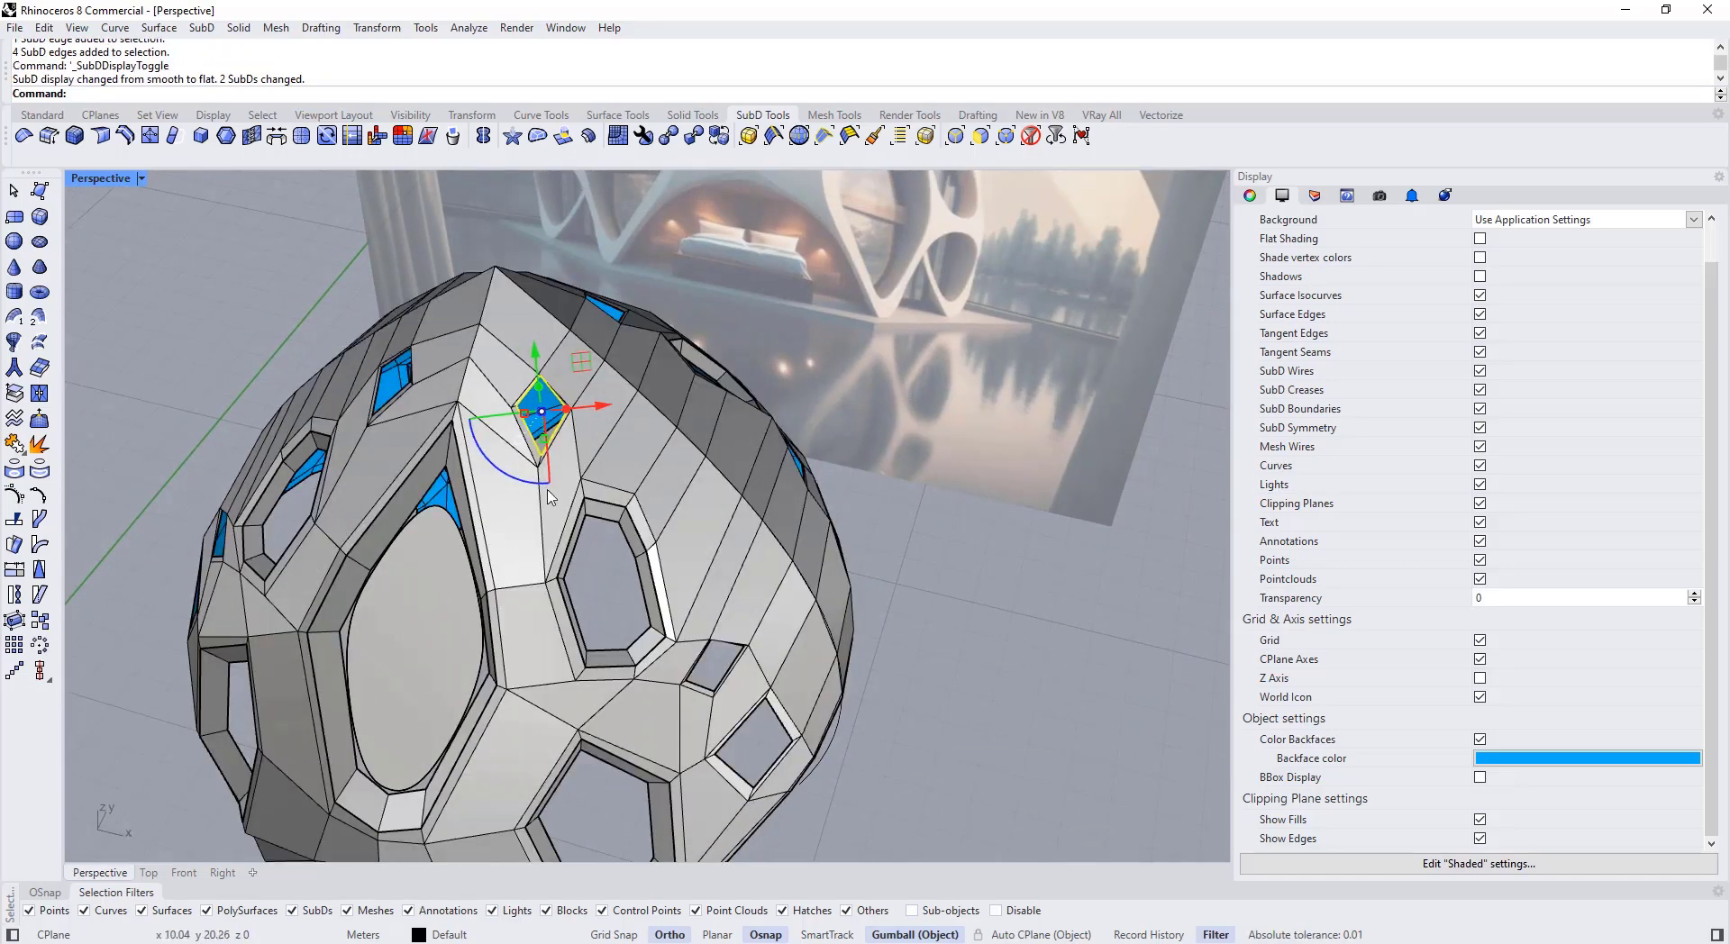
pyautogui.scroll(6, 540, 421)
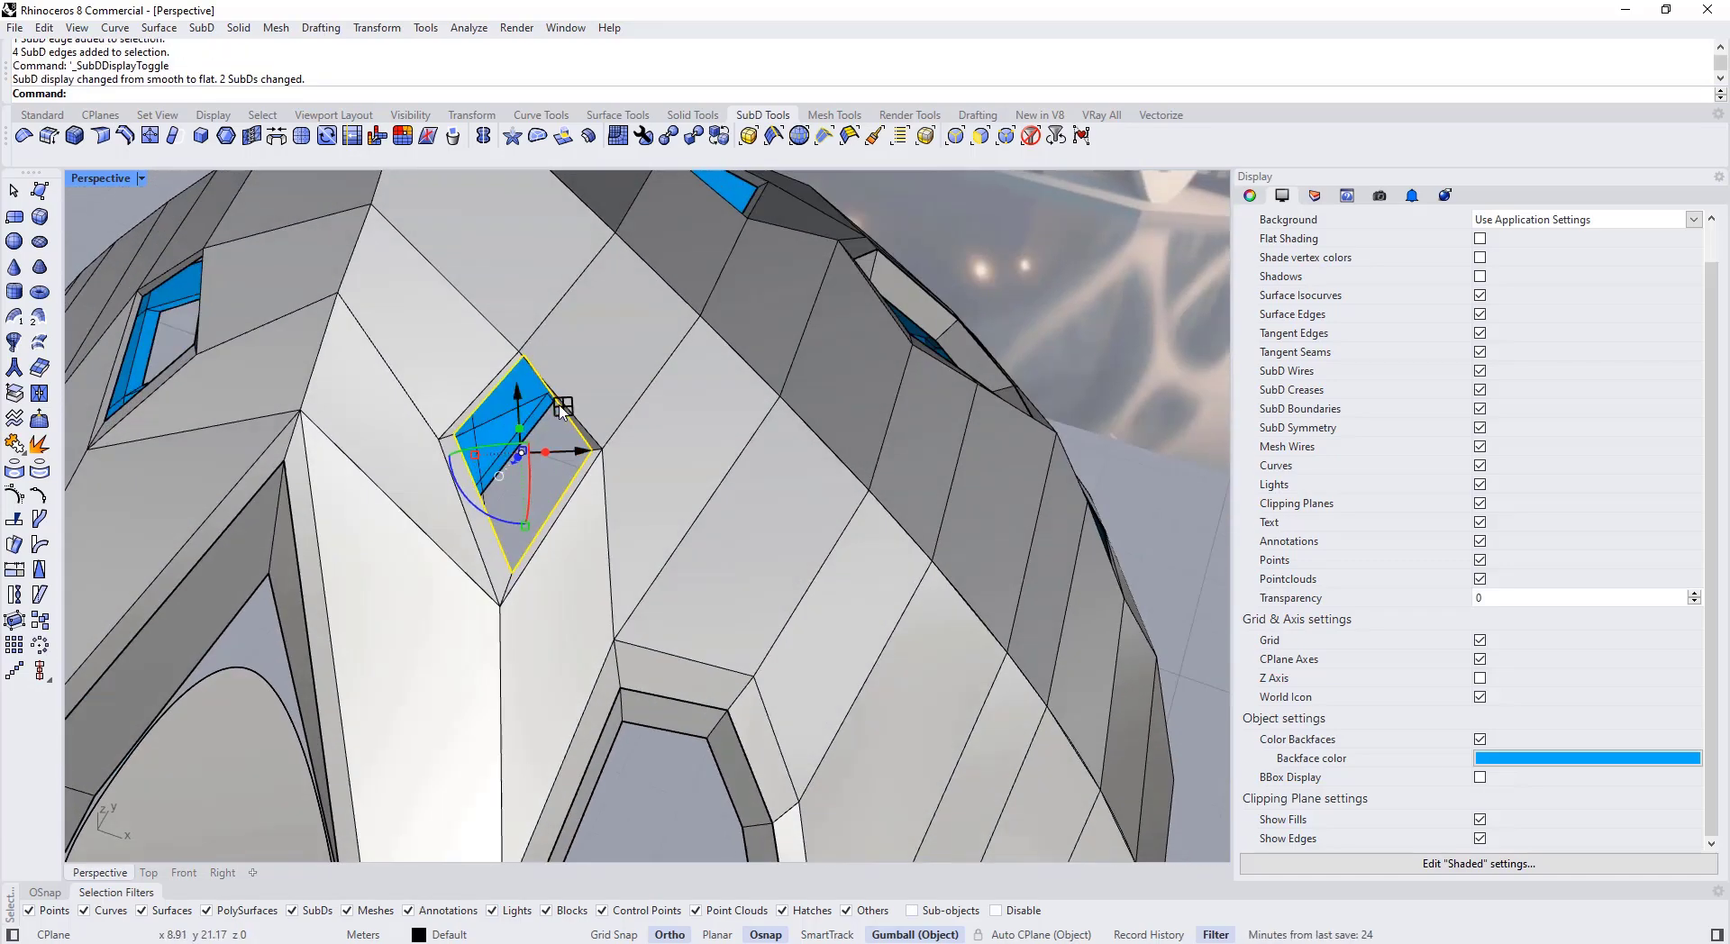
pyautogui.moveTo(559, 408); pyautogui.dragTo(560, 418)
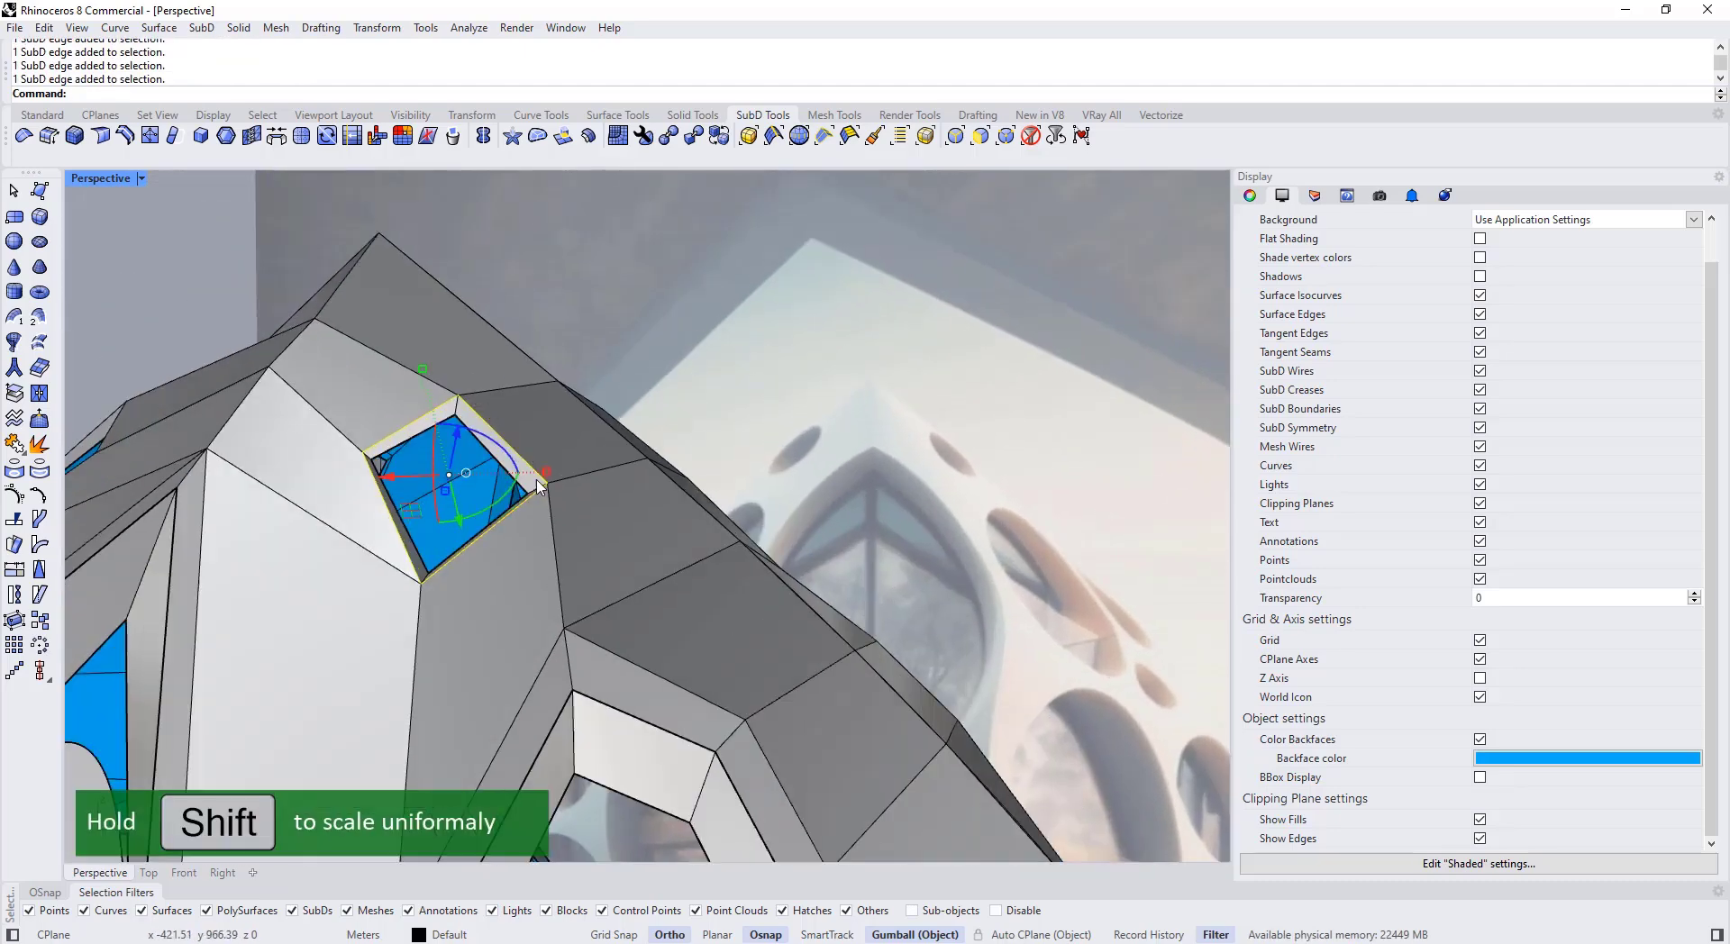
pyautogui.moveTo(550, 472); pyautogui.dragTo(596, 491)
pyautogui.press('Tab')
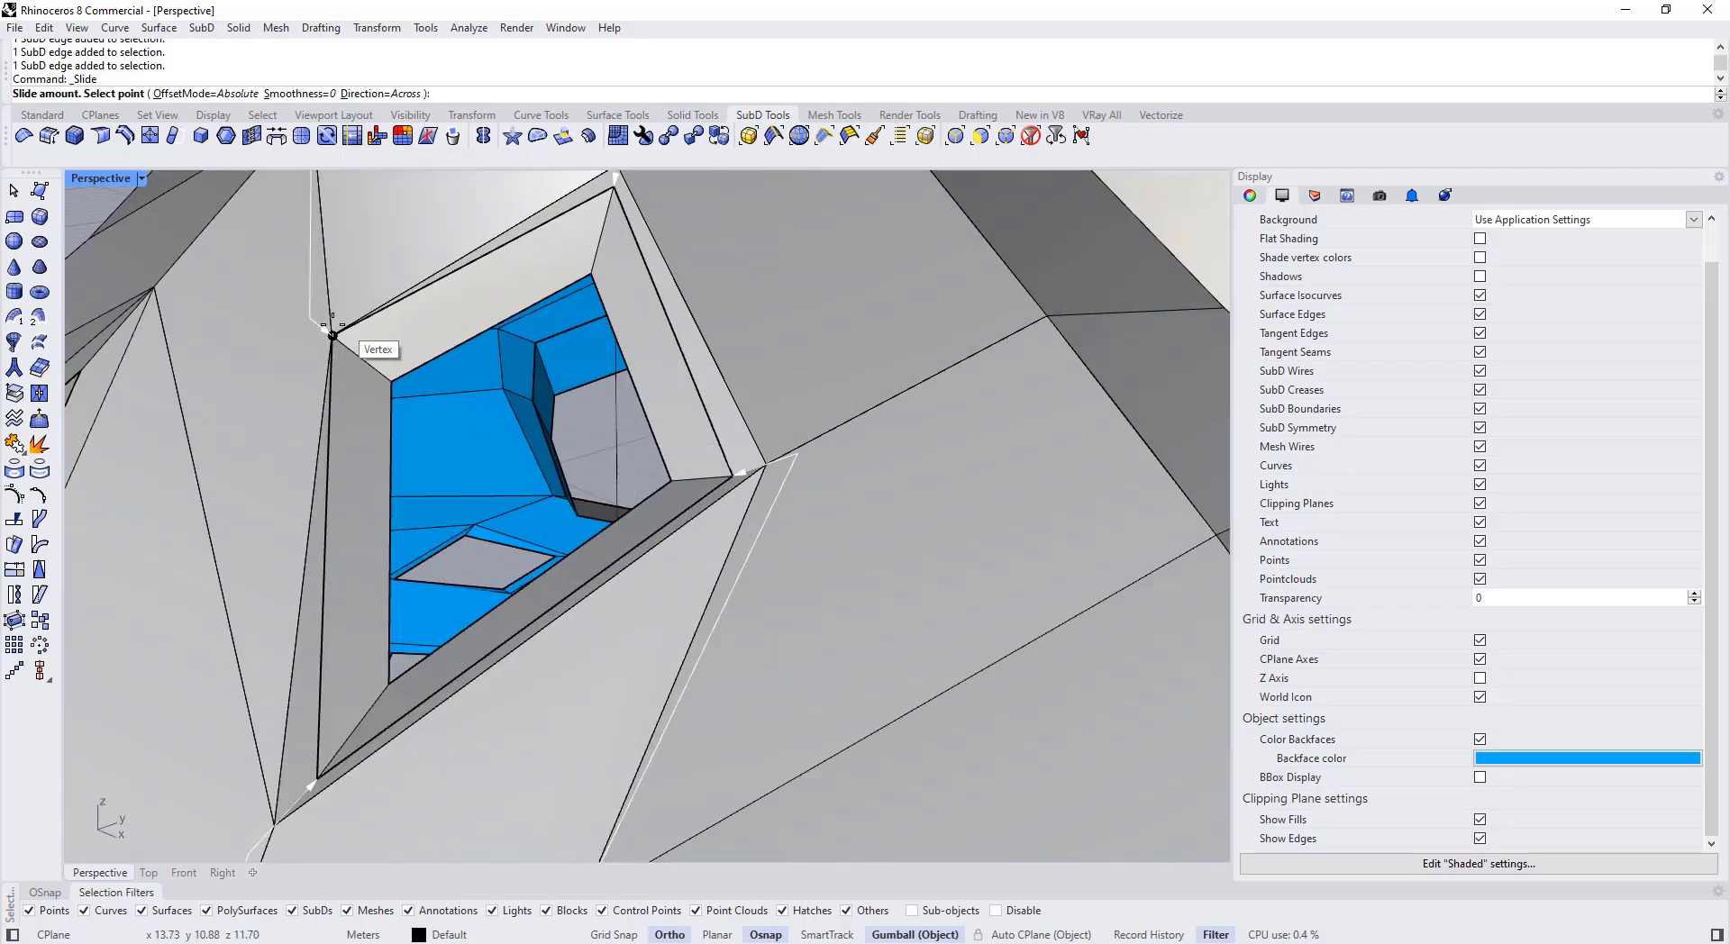
pyautogui.scroll(3, 325, 335)
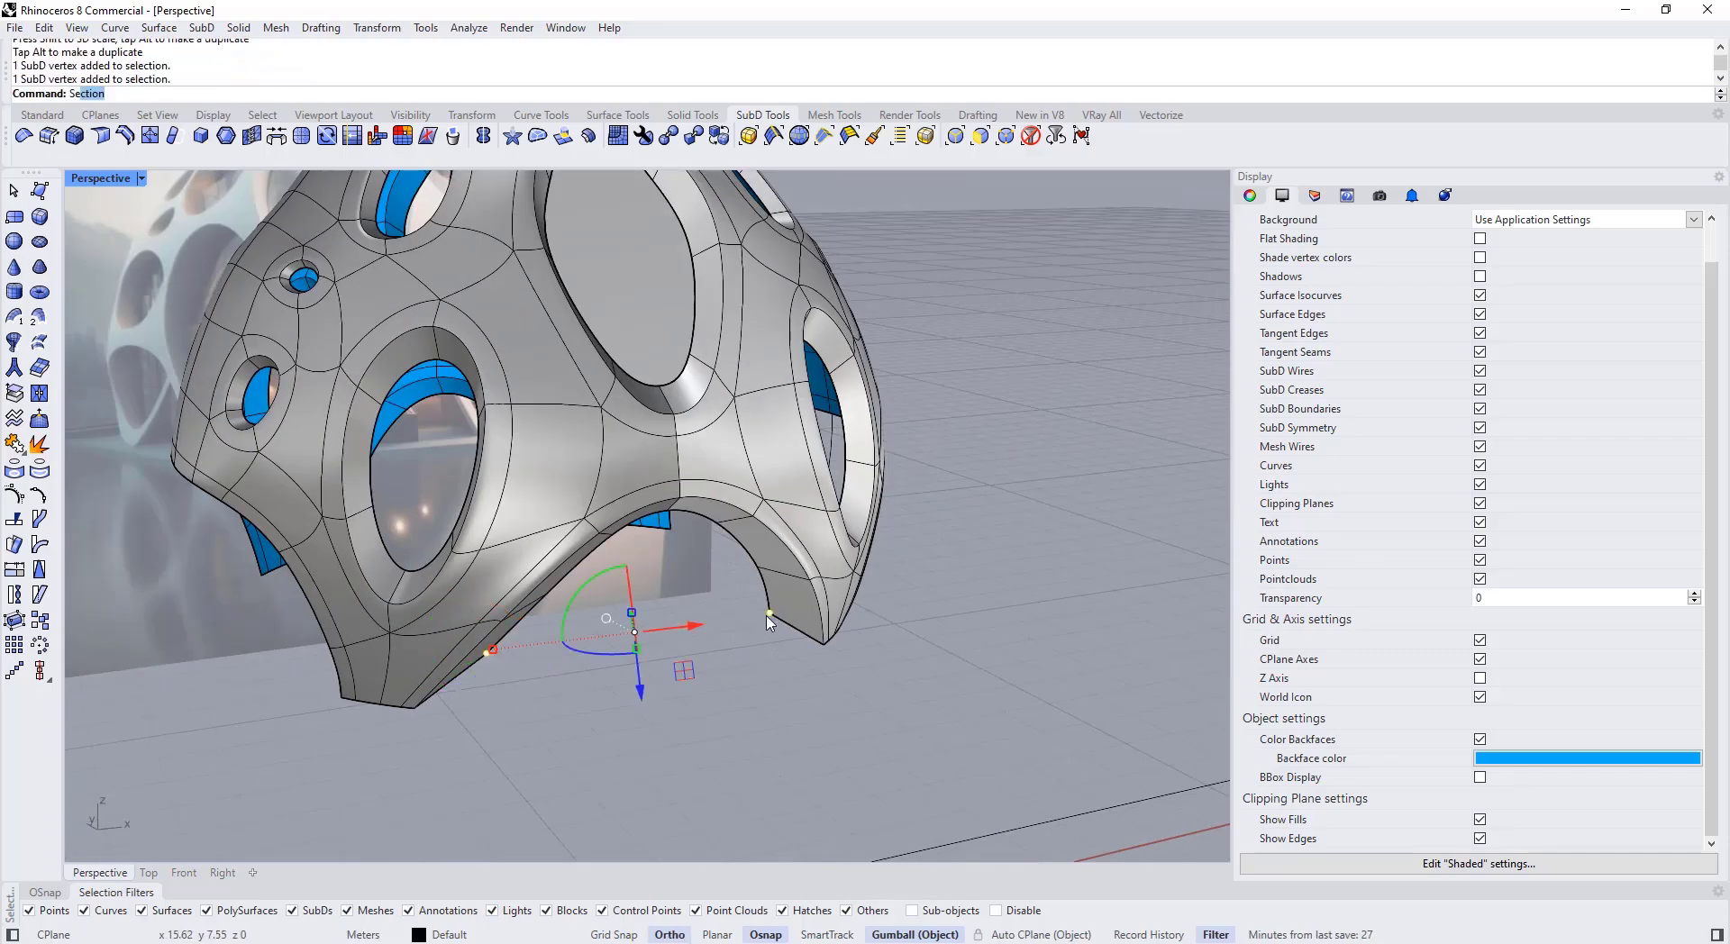
# Step: Align the two selected front leg vertices with SetPt to a vertex at the leg's base, Copy=No, and set the gumball alignment to CPlane
pyautogui.write('tPt')
pyautogui.press('Return')
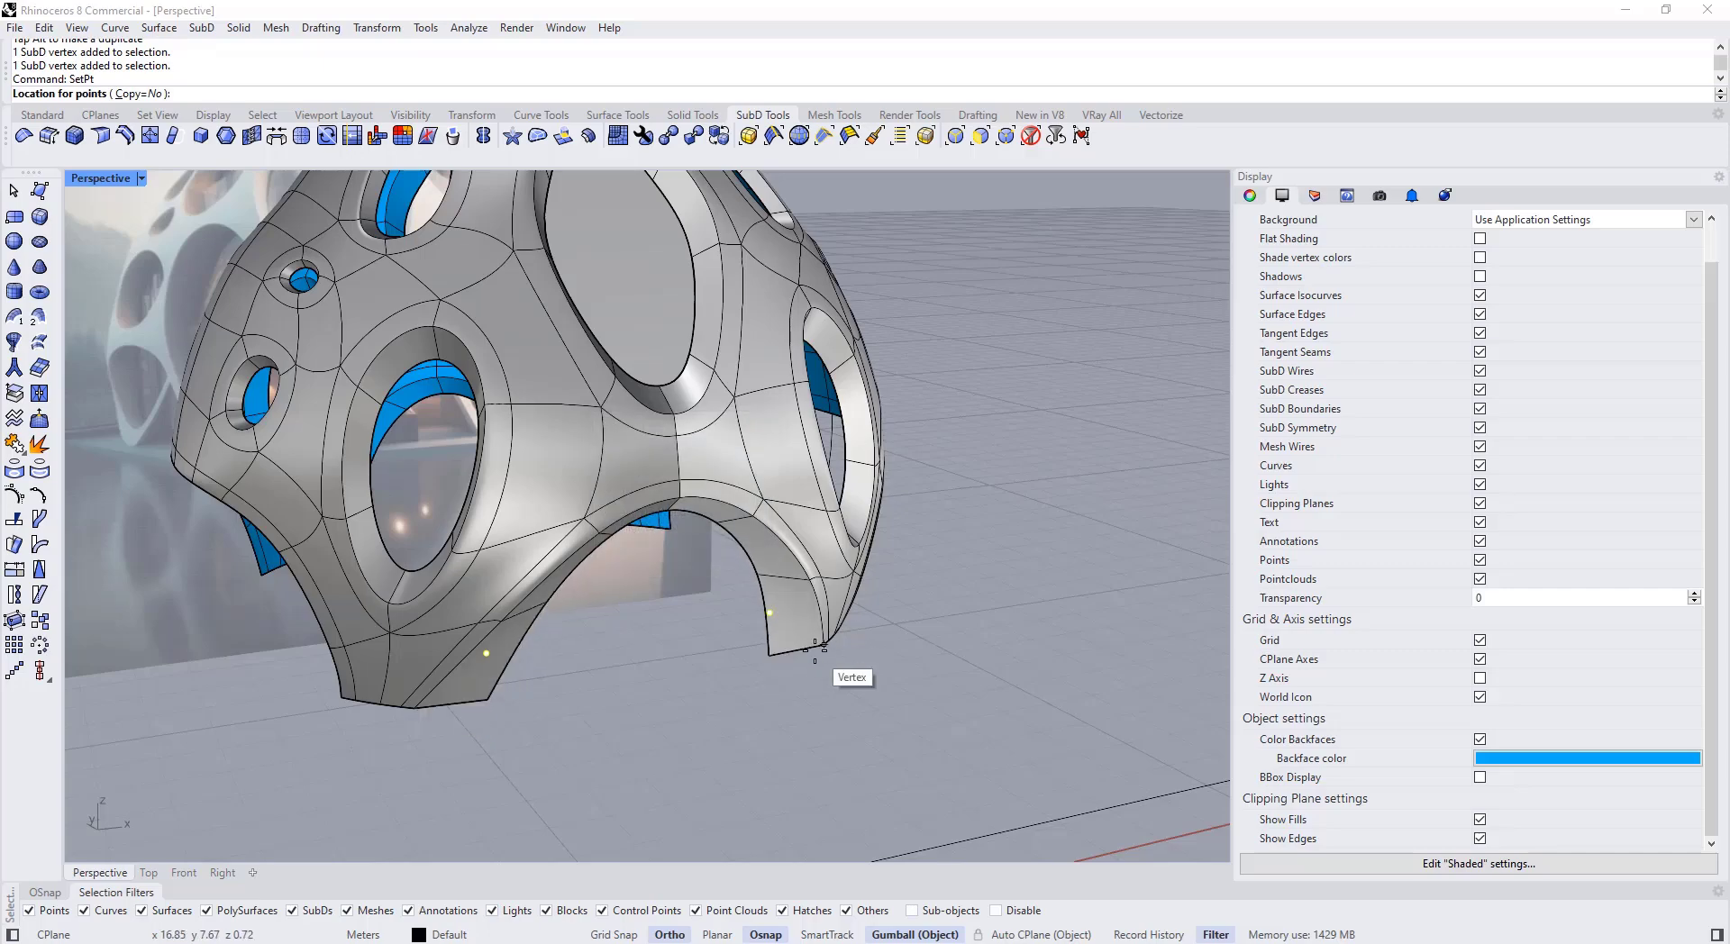
pyautogui.click(815, 651)
pyautogui.moveTo(806, 663); pyautogui.dragTo(545, 717, button='right')
pyautogui.click(545, 717)
pyautogui.click(612, 763)
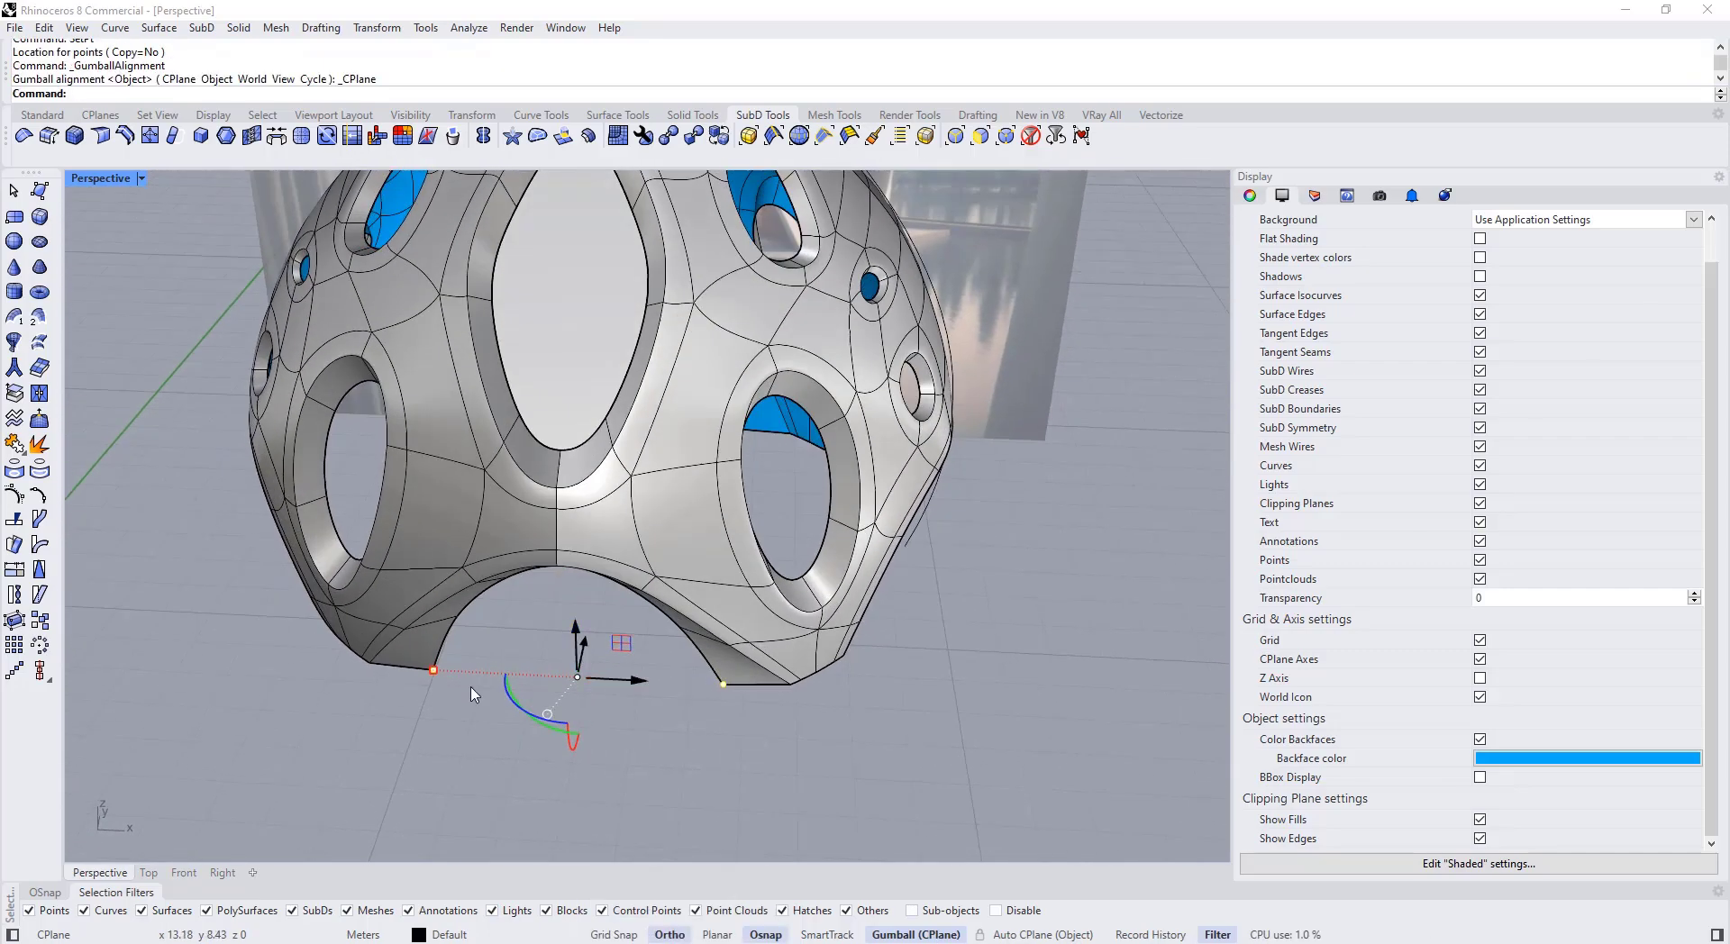
# Step: Examine the front arch and its leg bases in flat and smooth display
pyautogui.moveTo(622, 732); pyautogui.dragTo(580, 744, button='right')
pyautogui.click(591, 744)
pyautogui.scroll(6, 649, 739)
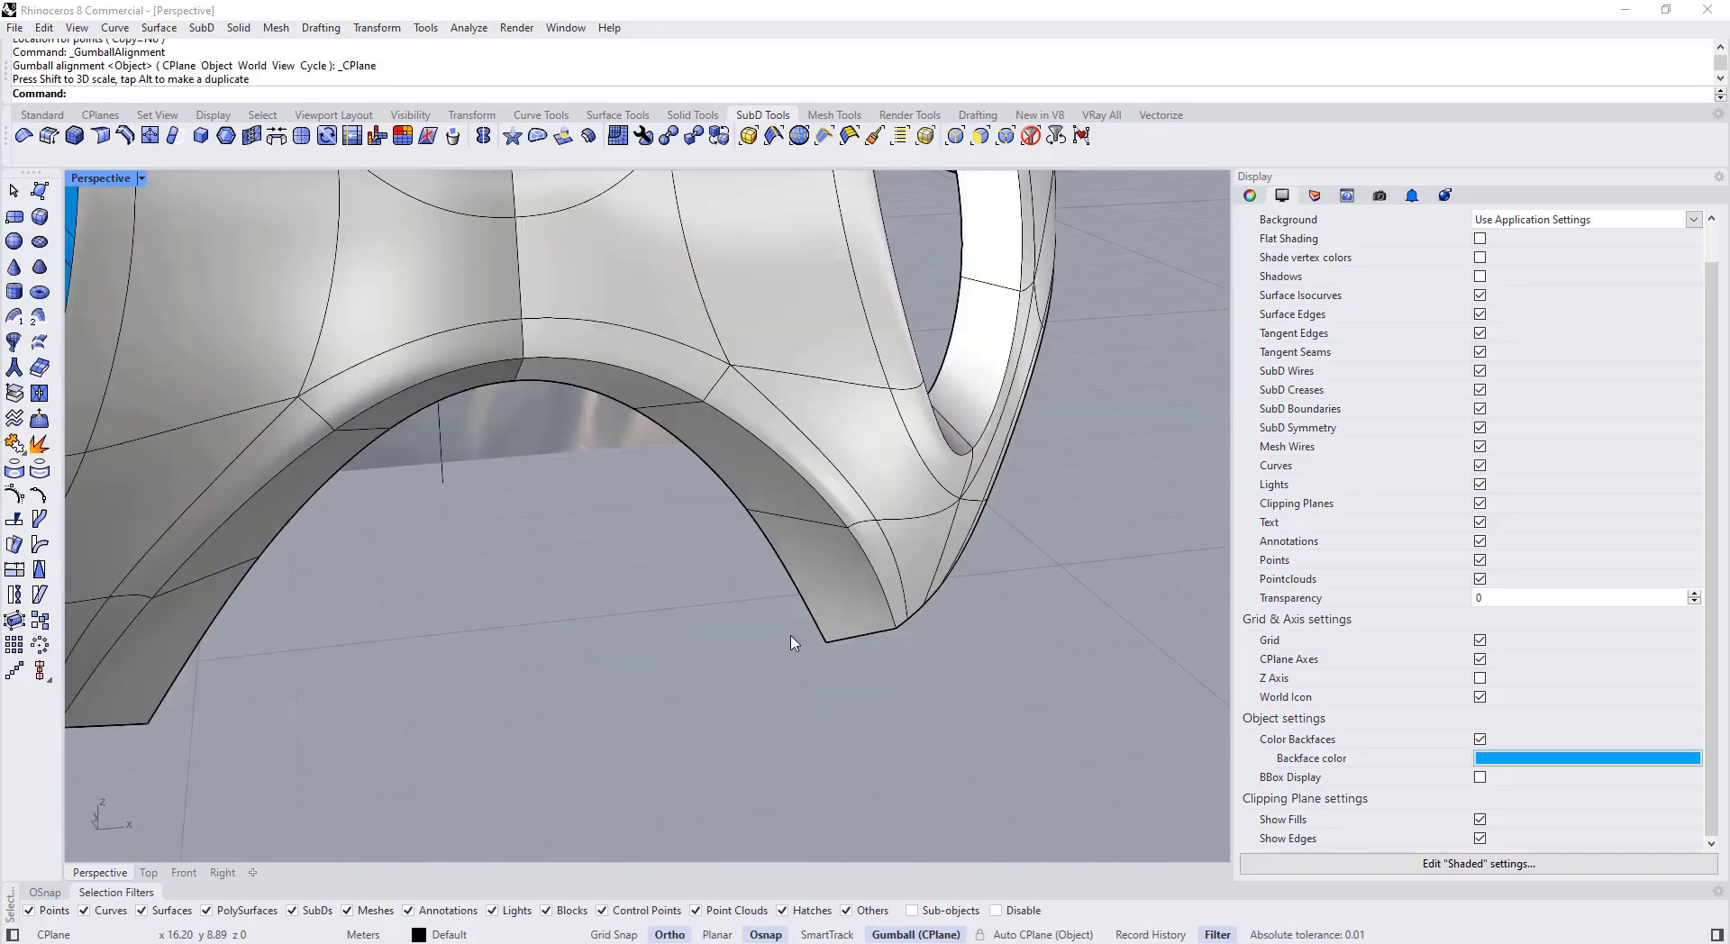
pyautogui.press('Tab')
pyautogui.moveTo(792, 644); pyautogui.dragTo(723, 588, button='right')
pyautogui.press('Tab')
pyautogui.scroll(-6, 793, 662)
pyautogui.scroll(-4, 583, 547)
pyautogui.moveTo(583, 547); pyautogui.dragTo(548, 541, button='right')
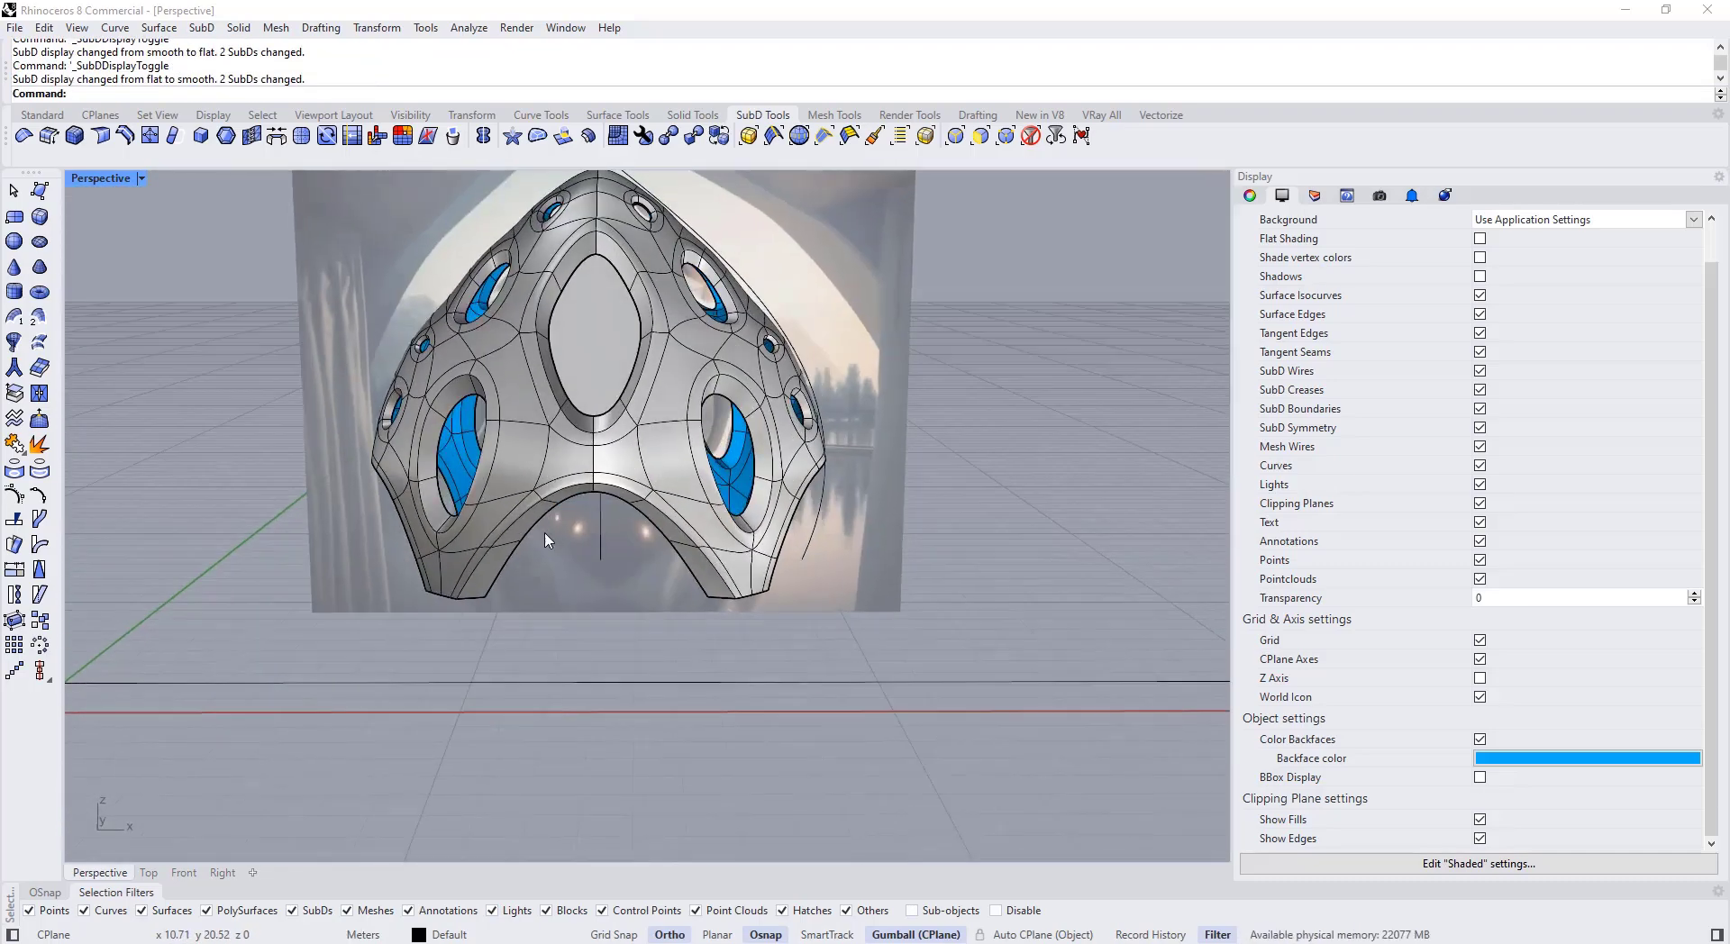
# Step: In flat display, reposition the selected rim parts of the front arch with Move, then return to smooth display
pyautogui.scroll(4, 648, 541)
pyautogui.press('Tab')
pyautogui.keyDown('ctrl'); pyautogui.keyDown('shift'); pyautogui.click(755, 535); pyautogui.keyUp('shift'); pyautogui.keyUp('ctrl')
pyautogui.click(734, 567)
pyautogui.click(800, 633)
pyautogui.moveTo(801, 622); pyautogui.dragTo(649, 423, button='right')
pyautogui.scroll(4, 798, 559)
pyautogui.write('m')
pyautogui.press('Return')
pyautogui.click(805, 565)
pyautogui.click(867, 577)
pyautogui.write('m')
pyautogui.press('Return')
pyautogui.click(552, 346)
pyautogui.press('Tab')
pyautogui.scroll(-4, 559, 406)
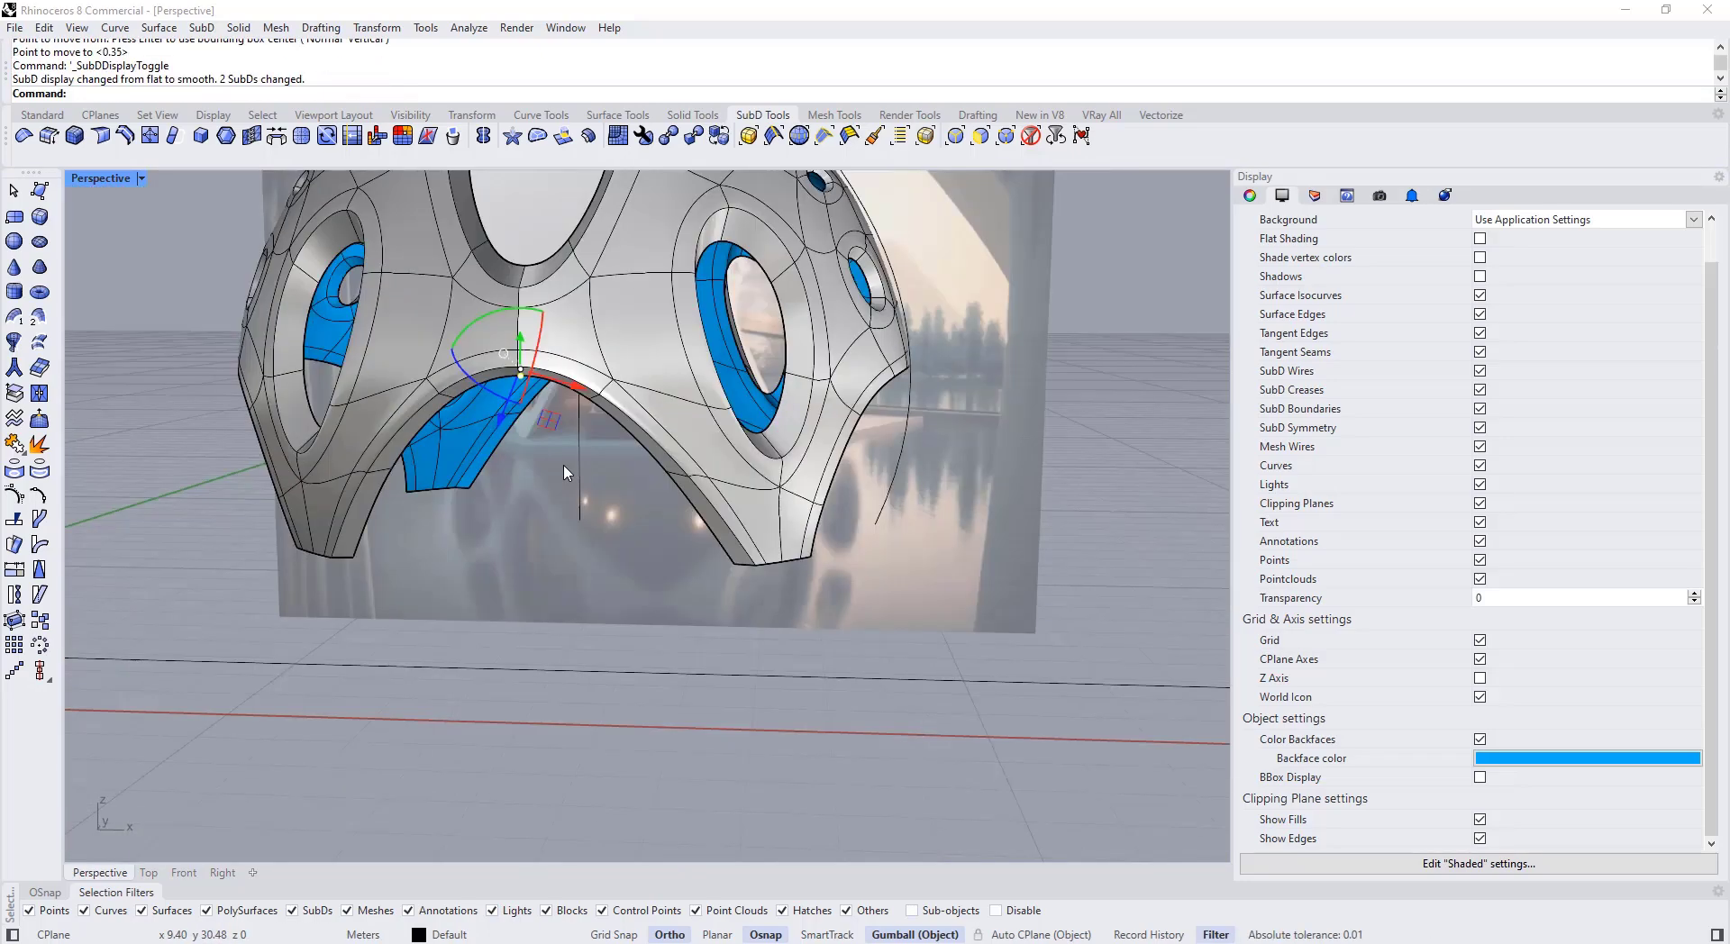
# Step: Try to crease the front arch's rim edge loop
pyautogui.moveTo(564, 471); pyautogui.dragTo(631, 486, button='right')
pyautogui.keyDown('ctrl'); pyautogui.keyDown('shift'); pyautogui.click(683, 517); pyautogui.keyUp('shift'); pyautogui.keyUp('ctrl')
pyautogui.scroll(-3, 458, 542)
pyautogui.moveTo(458, 542); pyautogui.dragTo(631, 532, button='right')
pyautogui.scroll(5, 748, 550)
# Step: Shift individual rim edges of the side arch slightly in flat display and return to smooth display
pyautogui.keyDown('ctrl'); pyautogui.keyDown('shift'); pyautogui.click(753, 555); pyautogui.keyUp('shift'); pyautogui.keyUp('ctrl')
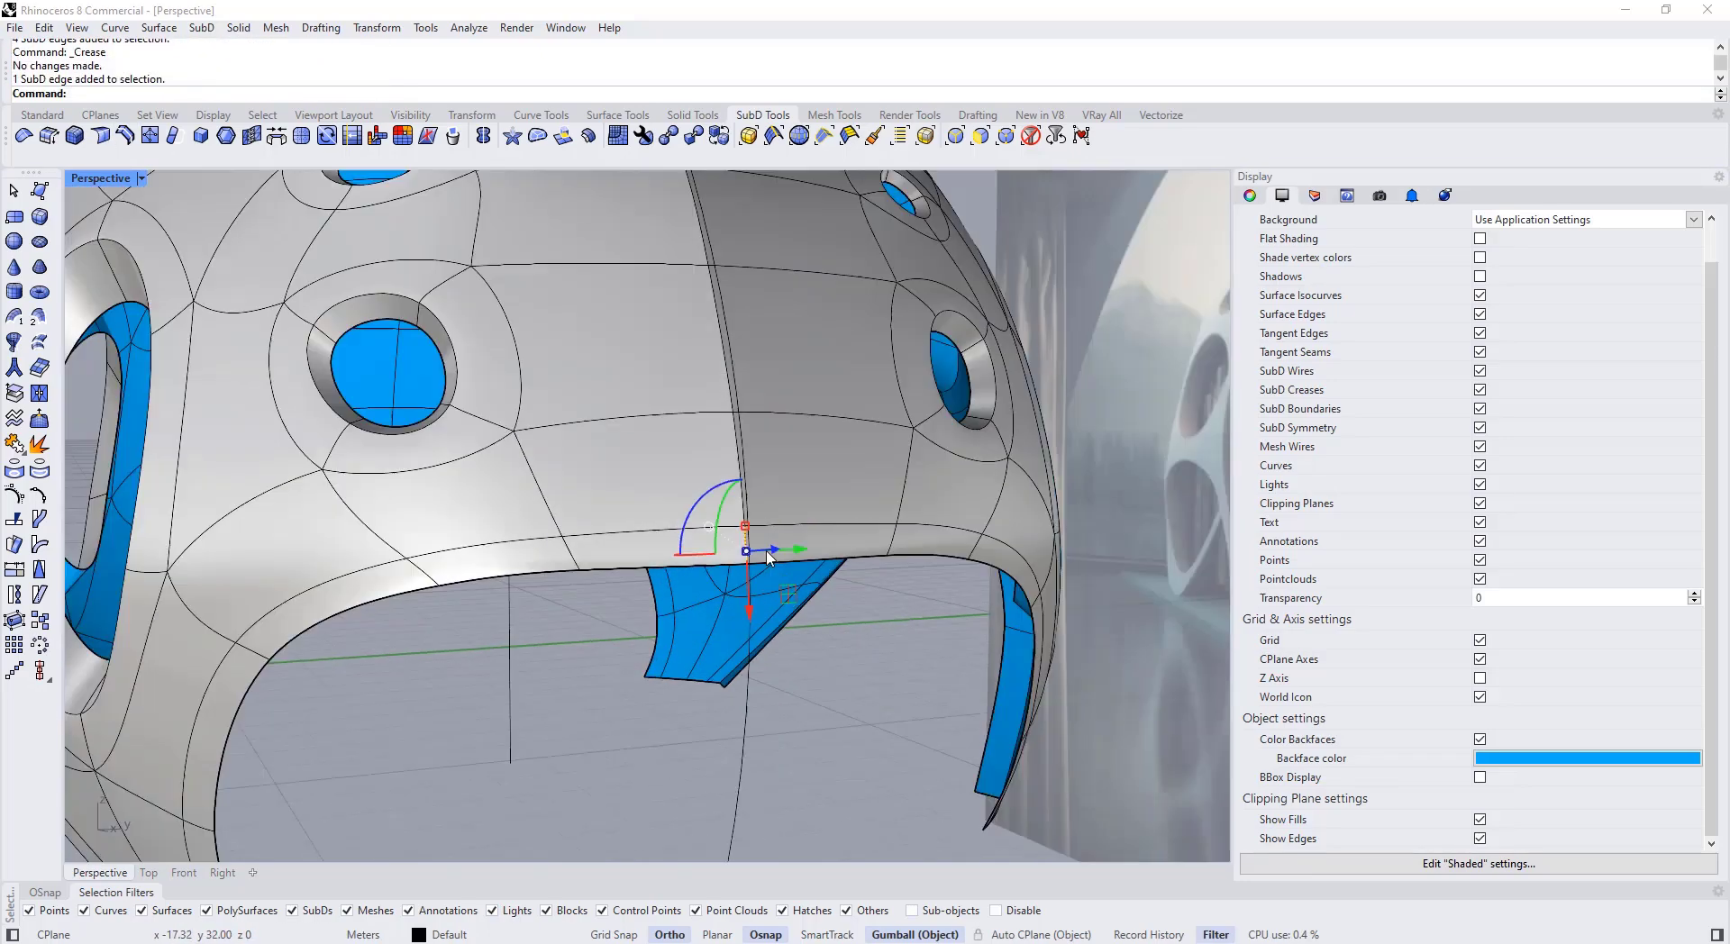
pyautogui.moveTo(754, 577); pyautogui.dragTo(802, 568, button='right')
pyautogui.moveTo(802, 581); pyautogui.dragTo(803, 592)
pyautogui.press('Tab')
pyautogui.keyDown('ctrl'); pyautogui.keyDown('shift'); pyautogui.click(851, 553); pyautogui.keyUp('shift'); pyautogui.keyUp('ctrl')
pyautogui.moveTo(290, 180); pyautogui.dragTo(378, 135, button='right')
pyautogui.keyDown('ctrl'); pyautogui.keyDown('shift'); pyautogui.click(824, 541); pyautogui.keyUp('shift'); pyautogui.keyUp('ctrl')
pyautogui.moveTo(832, 579); pyautogui.dragTo(832, 590)
pyautogui.moveTo(766, 577); pyautogui.dragTo(622, 622, button='right')
pyautogui.keyDown('ctrl'); pyautogui.keyDown('shift'); pyautogui.click(581, 546); pyautogui.keyUp('shift'); pyautogui.keyUp('ctrl')
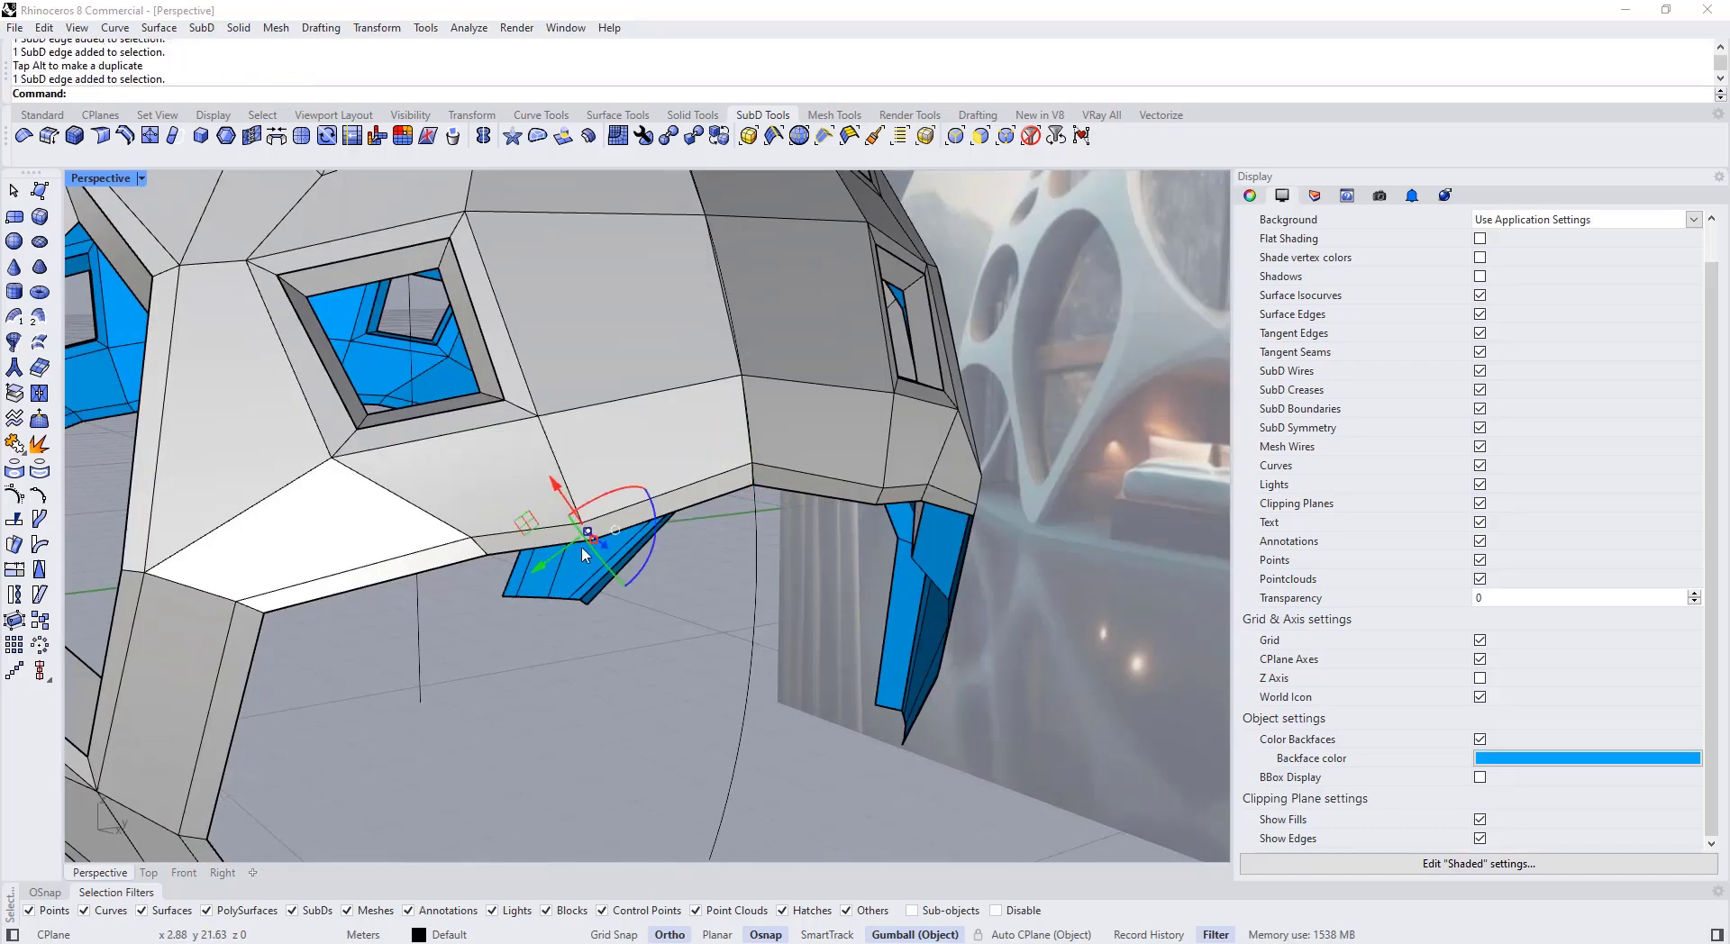
pyautogui.moveTo(453, 530); pyautogui.dragTo(447, 522)
pyautogui.press('Tab')
# Step: Align the vertex at the side arch's leg base with SetPt, Copy=No
pyautogui.scroll(-5, 541, 577)
pyautogui.moveTo(559, 631); pyautogui.dragTo(664, 706, button='right')
pyautogui.keyDown('ctrl'); pyautogui.keyDown('shift'); pyautogui.click(456, 708); pyautogui.keyUp('shift'); pyautogui.keyUp('ctrl')
pyautogui.moveTo(505, 693); pyautogui.dragTo(685, 649, button='right')
pyautogui.keyDown('ctrl'); pyautogui.keyDown('shift'); pyautogui.click(887, 620); pyautogui.keyUp('shift'); pyautogui.keyUp('ctrl')
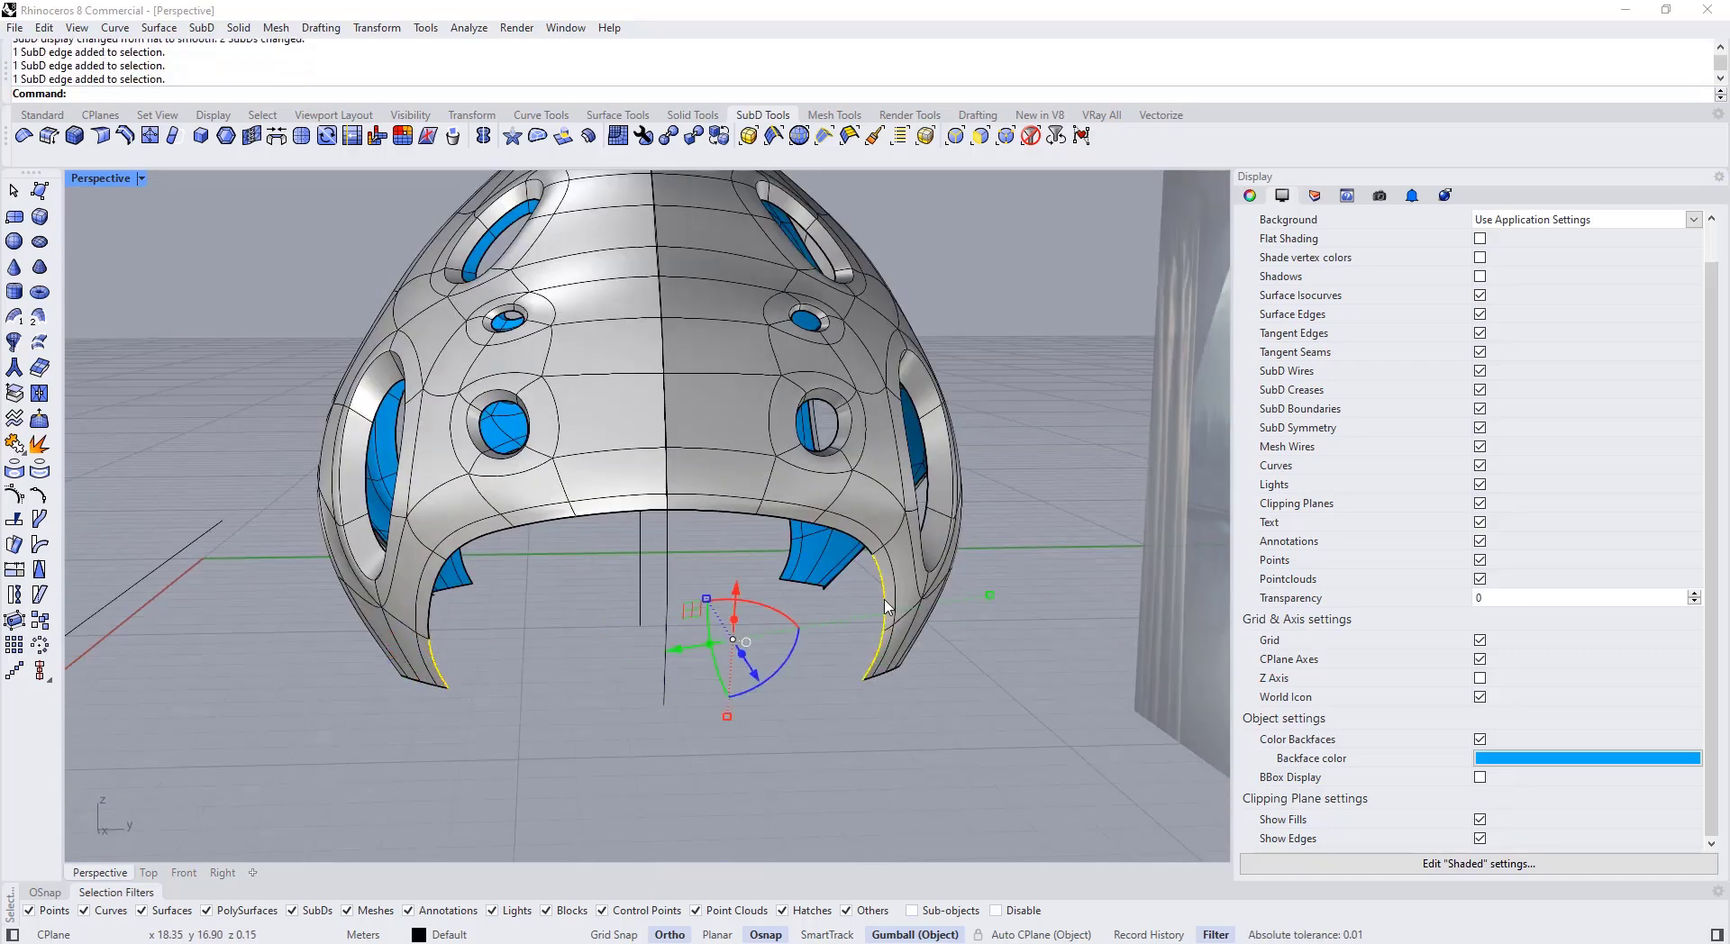
pyautogui.keyDown('ctrl'); pyautogui.keyDown('shift'); pyautogui.doubleClick(577, 533); pyautogui.keyUp('shift'); pyautogui.keyUp('ctrl')
pyautogui.keyDown('ctrl'); pyautogui.keyDown('shift'); pyautogui.click(473, 685); pyautogui.keyUp('shift'); pyautogui.keyUp('ctrl')
pyautogui.write('setpt')
pyautogui.click(645, 564)
pyautogui.click(528, 670)
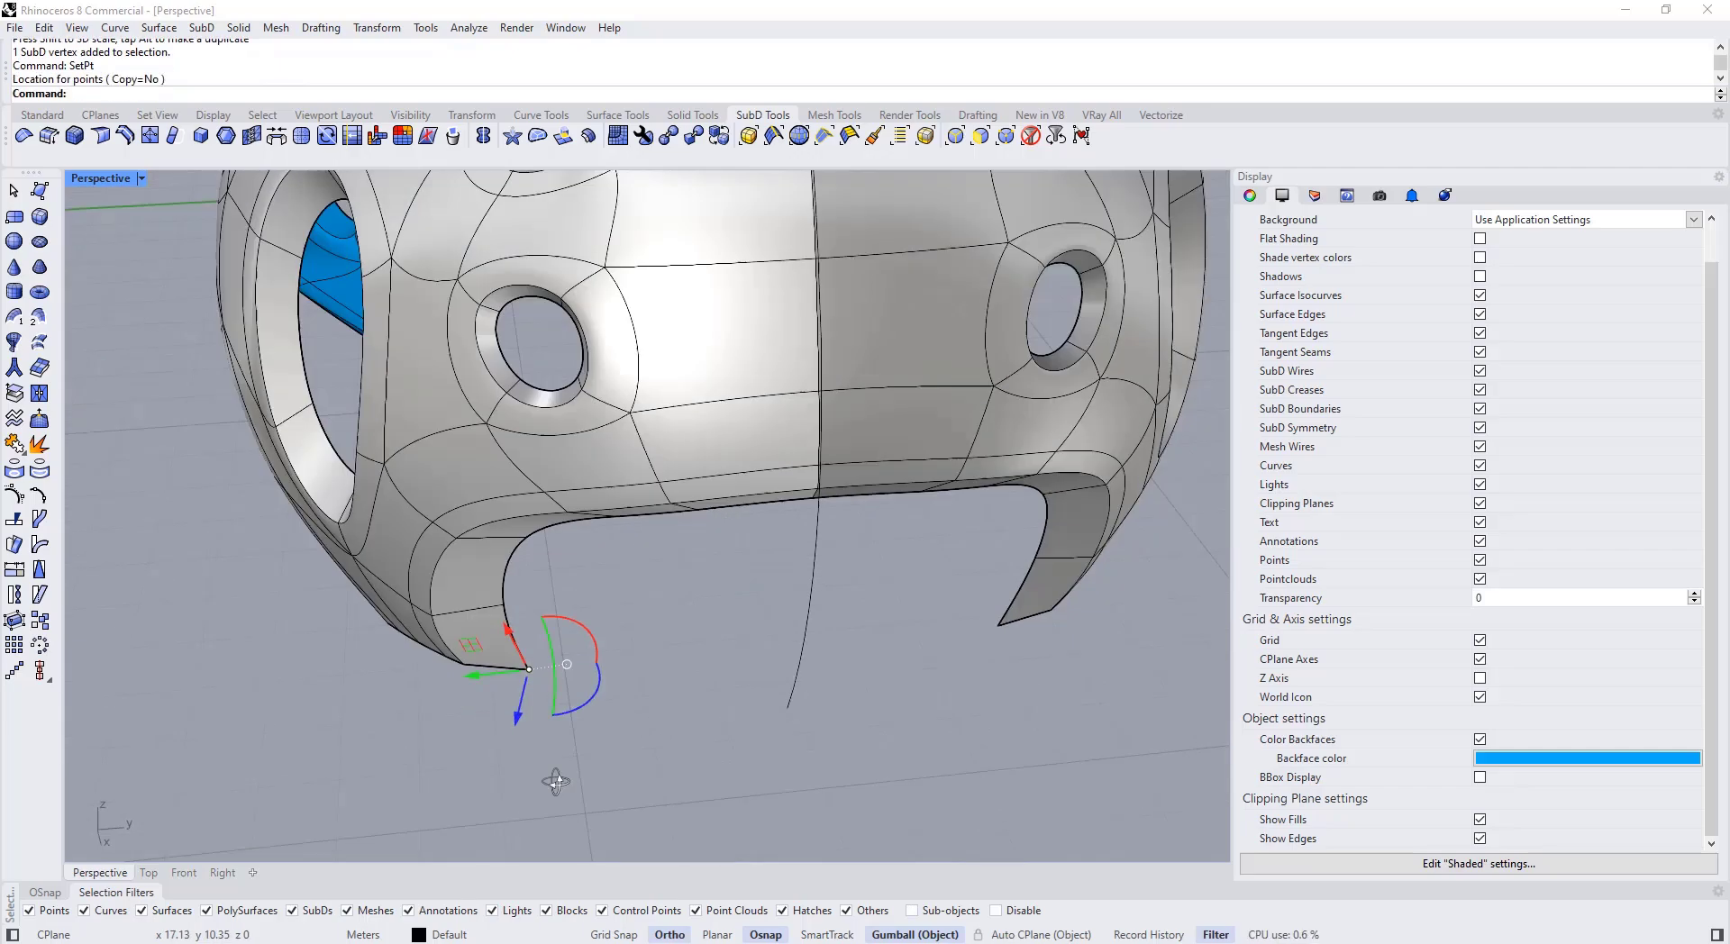
# Step: Nudge the side arch's leg-base vertex in flat display and return to smooth display
pyautogui.press('Tab')
pyautogui.moveTo(552, 636); pyautogui.dragTo(541, 622)
pyautogui.press('Tab')
pyautogui.moveTo(577, 631); pyautogui.dragTo(684, 667, button='right')
# Step: Select the side arch's rim edge loop and check the shell's shape in flat and smooth display
pyautogui.keyDown('ctrl'); pyautogui.keyDown('shift'); pyautogui.click(610, 718); pyautogui.keyUp('shift'); pyautogui.keyUp('ctrl')
pyautogui.moveTo(622, 712); pyautogui.dragTo(523, 684, button='right')
pyautogui.keyDown('ctrl'); pyautogui.keyDown('shift'); pyautogui.doubleClick(582, 658); pyautogui.keyUp('shift'); pyautogui.keyUp('ctrl')
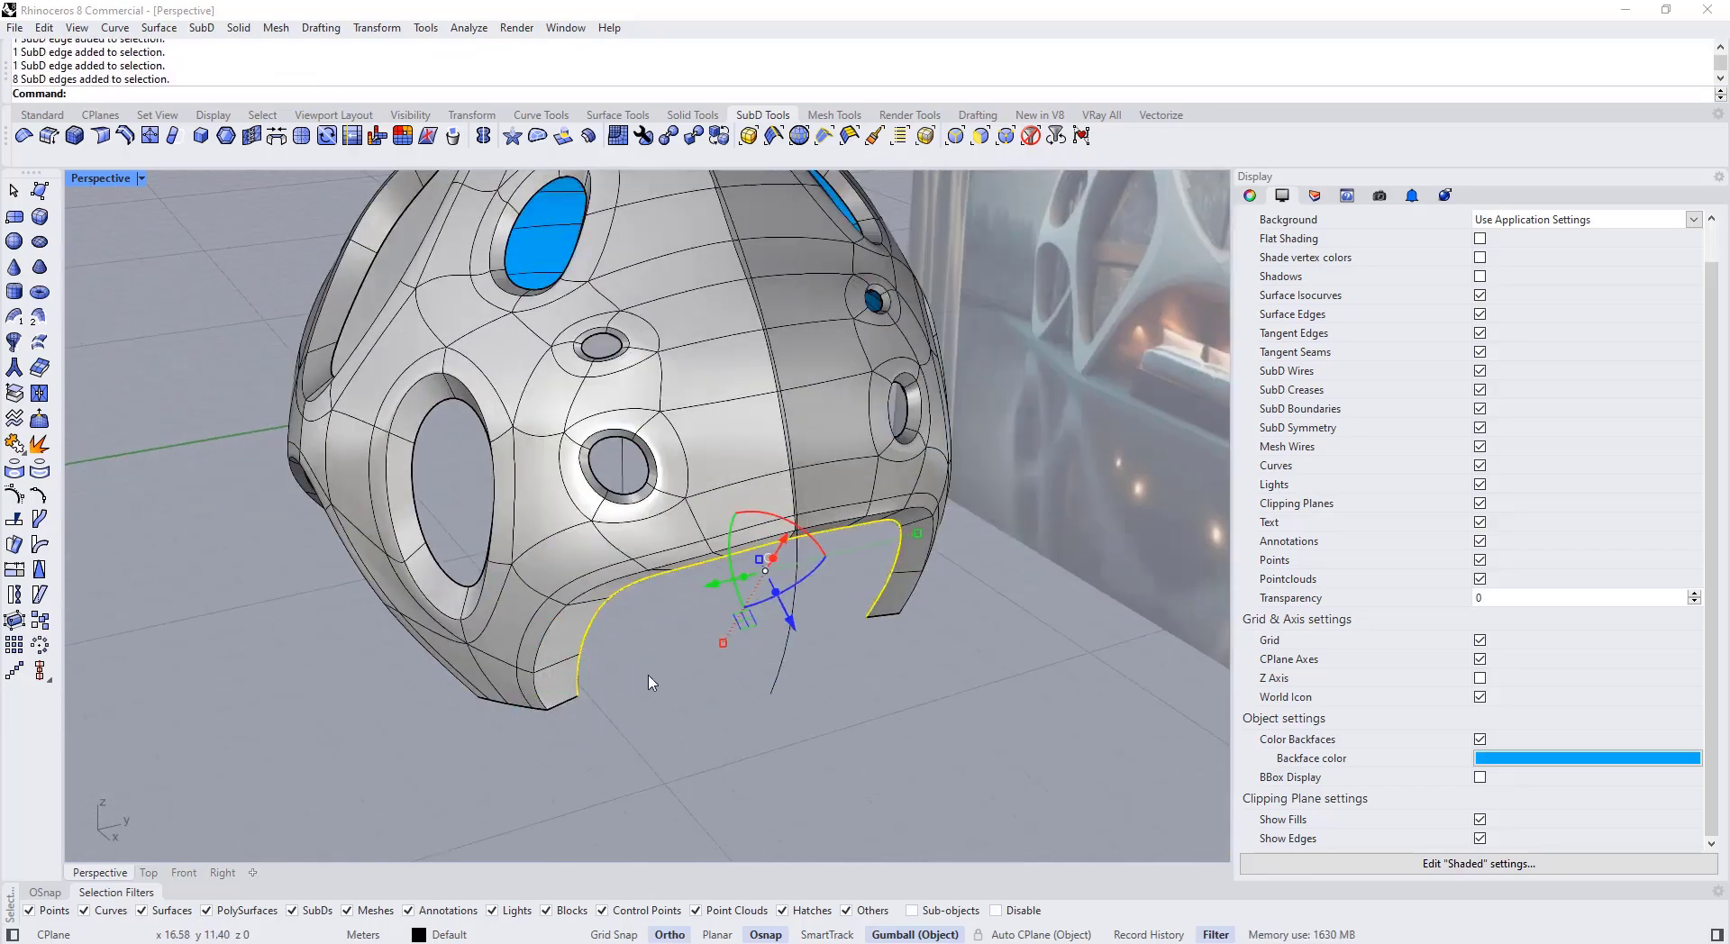
pyautogui.click(745, 545)
pyautogui.moveTo(649, 684); pyautogui.dragTo(766, 712, button='right')
pyautogui.click(791, 670)
pyautogui.press('Tab')
pyautogui.press('Tab')
pyautogui.click(772, 727)
pyautogui.scroll(-4, 773, 726)
pyautogui.moveTo(721, 630); pyautogui.dragTo(595, 479, button='right')
pyautogui.press('Tab')
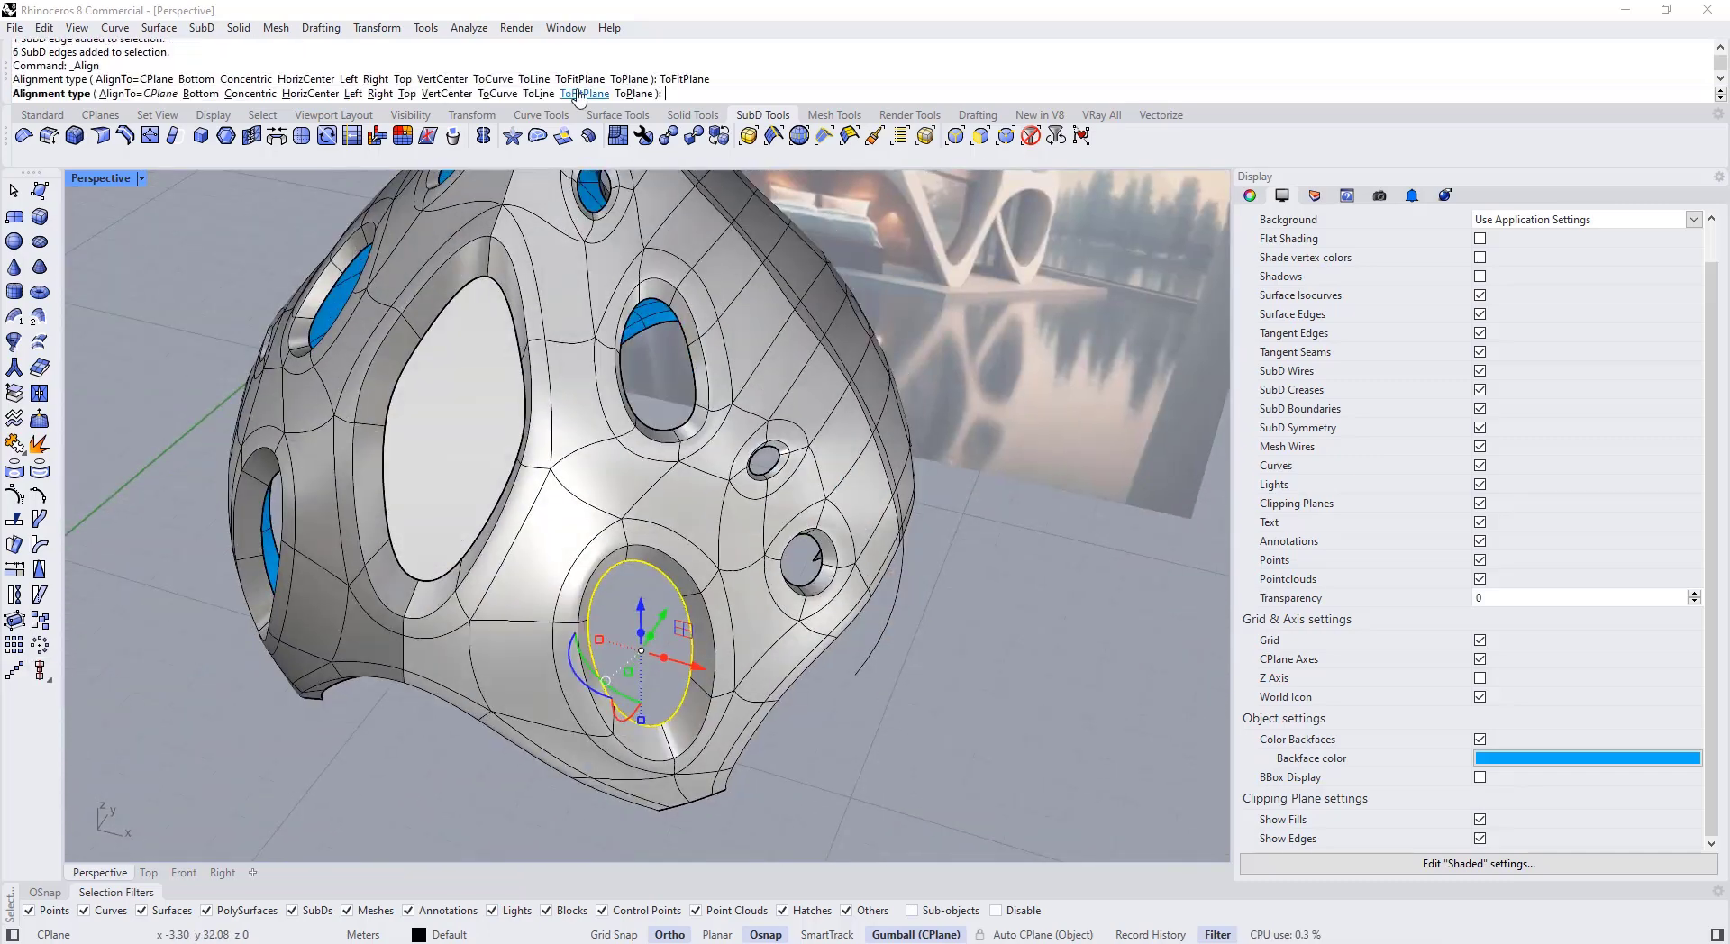
# Step: Flatten the rim edge loops of the front arch and the side openings with Align set to ToFitPlane
pyautogui.scroll(-3, 577, 541)
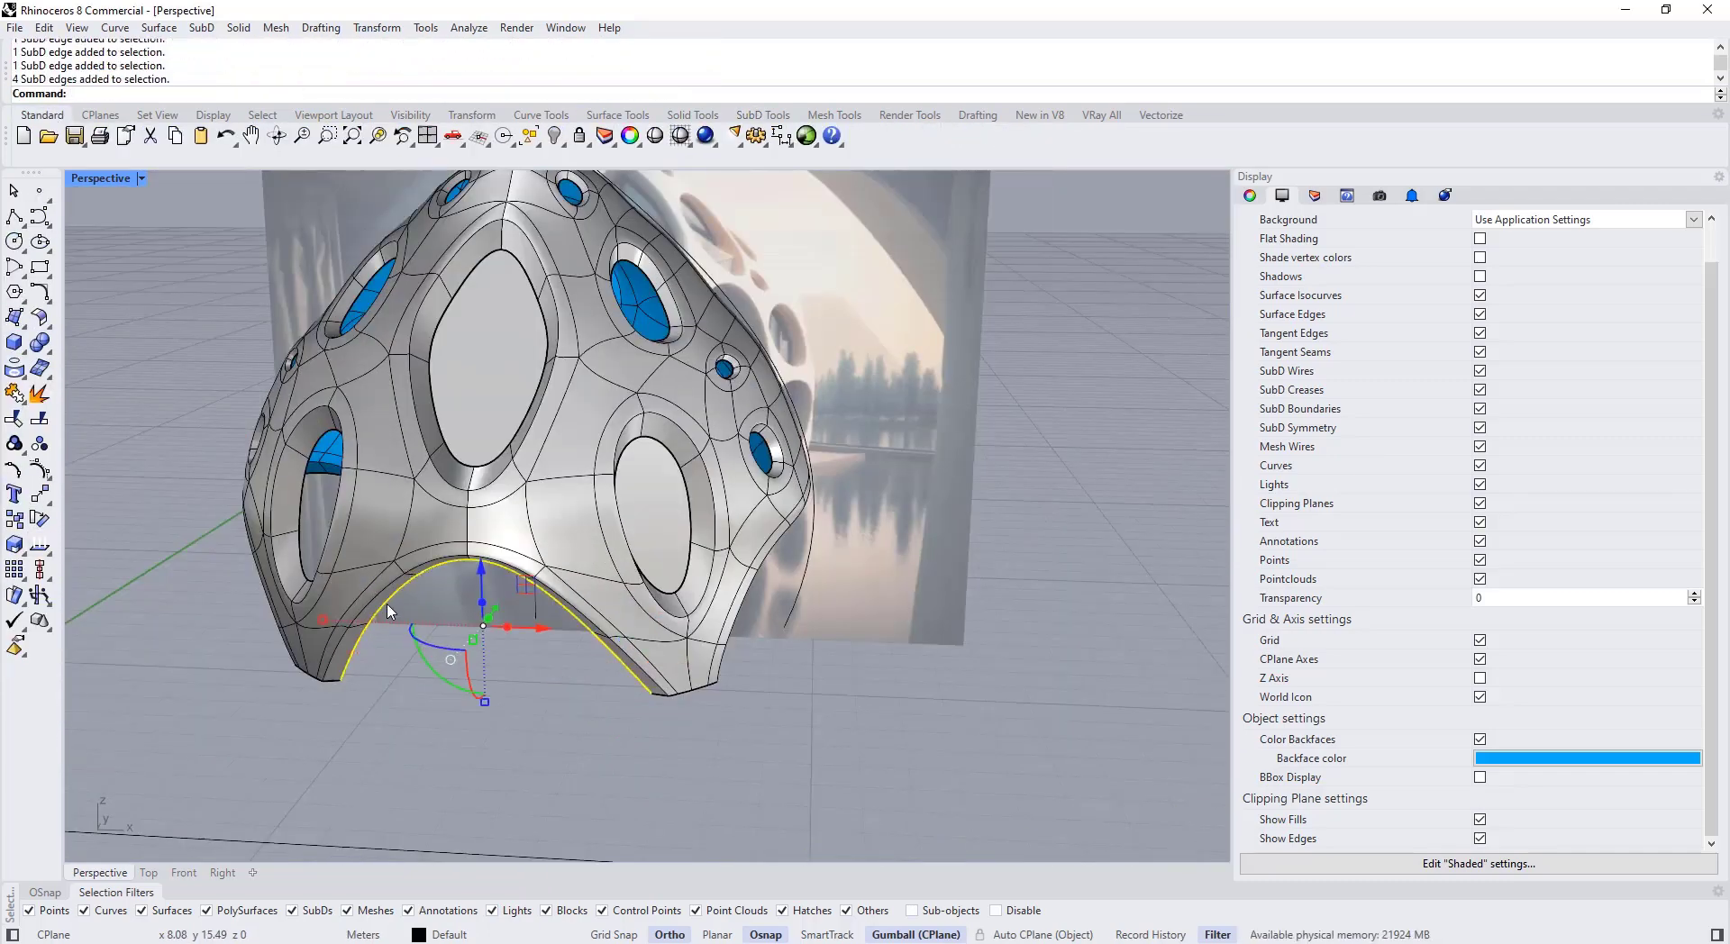
pyautogui.click(584, 95)
pyautogui.moveTo(703, 577); pyautogui.dragTo(559, 599, button='right')
pyautogui.keyDown('ctrl'); pyautogui.keyDown('shift'); pyautogui.doubleClick(640, 650); pyautogui.keyUp('shift'); pyautogui.keyUp('ctrl')
pyautogui.rightClick(640, 651)
pyautogui.click(583, 96)
pyautogui.moveTo(721, 577); pyautogui.dragTo(649, 594, button='right')
pyautogui.keyDown('ctrl'); pyautogui.keyDown('shift'); pyautogui.doubleClick(689, 569); pyautogui.keyUp('shift'); pyautogui.keyUp('ctrl')
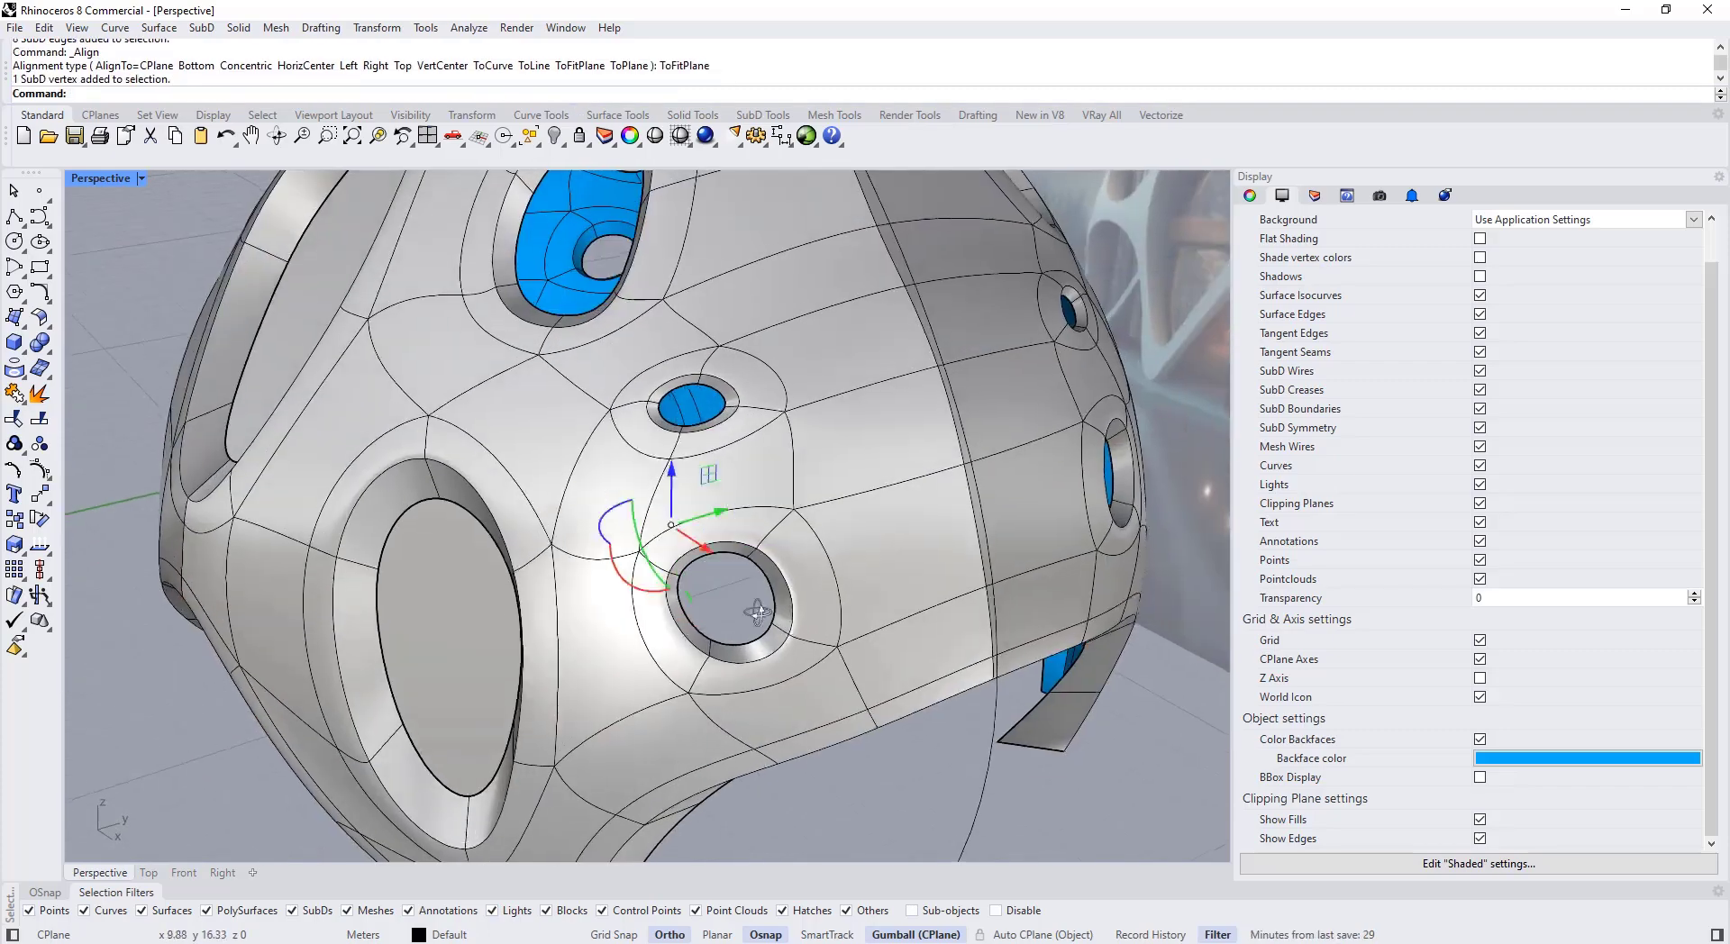
pyautogui.click(583, 95)
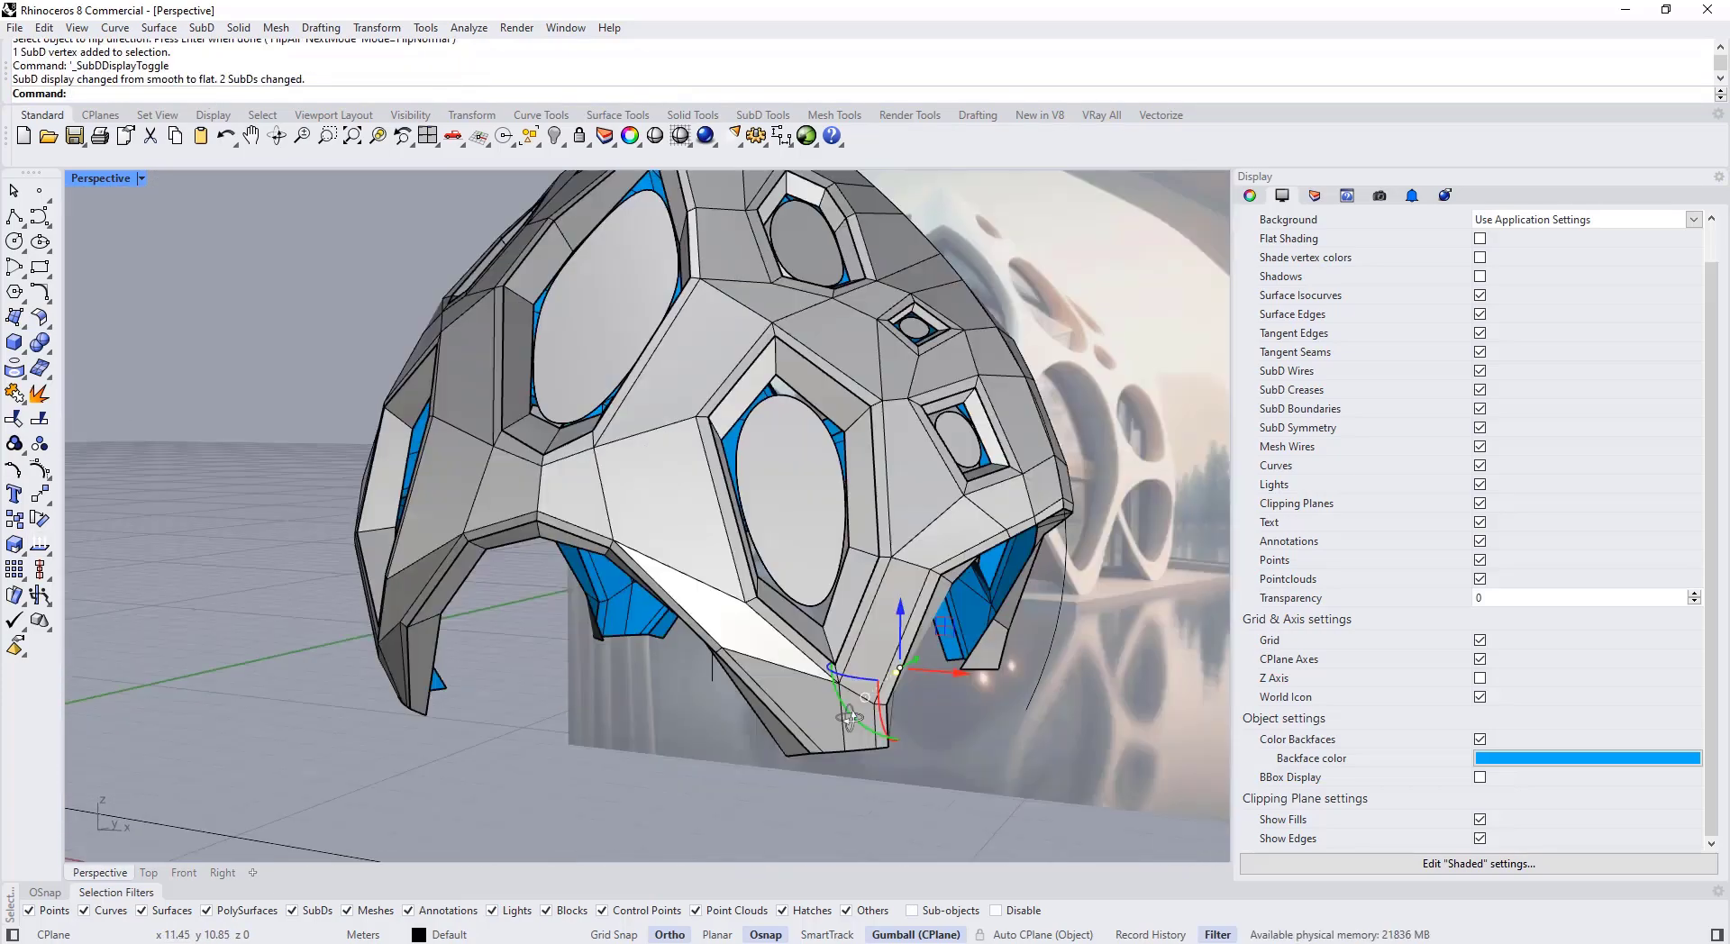
# Step: In smooth display, draw polylines across the bases of the front and side arches between their leg vertices
pyautogui.press('Tab')
pyautogui.click(820, 716)
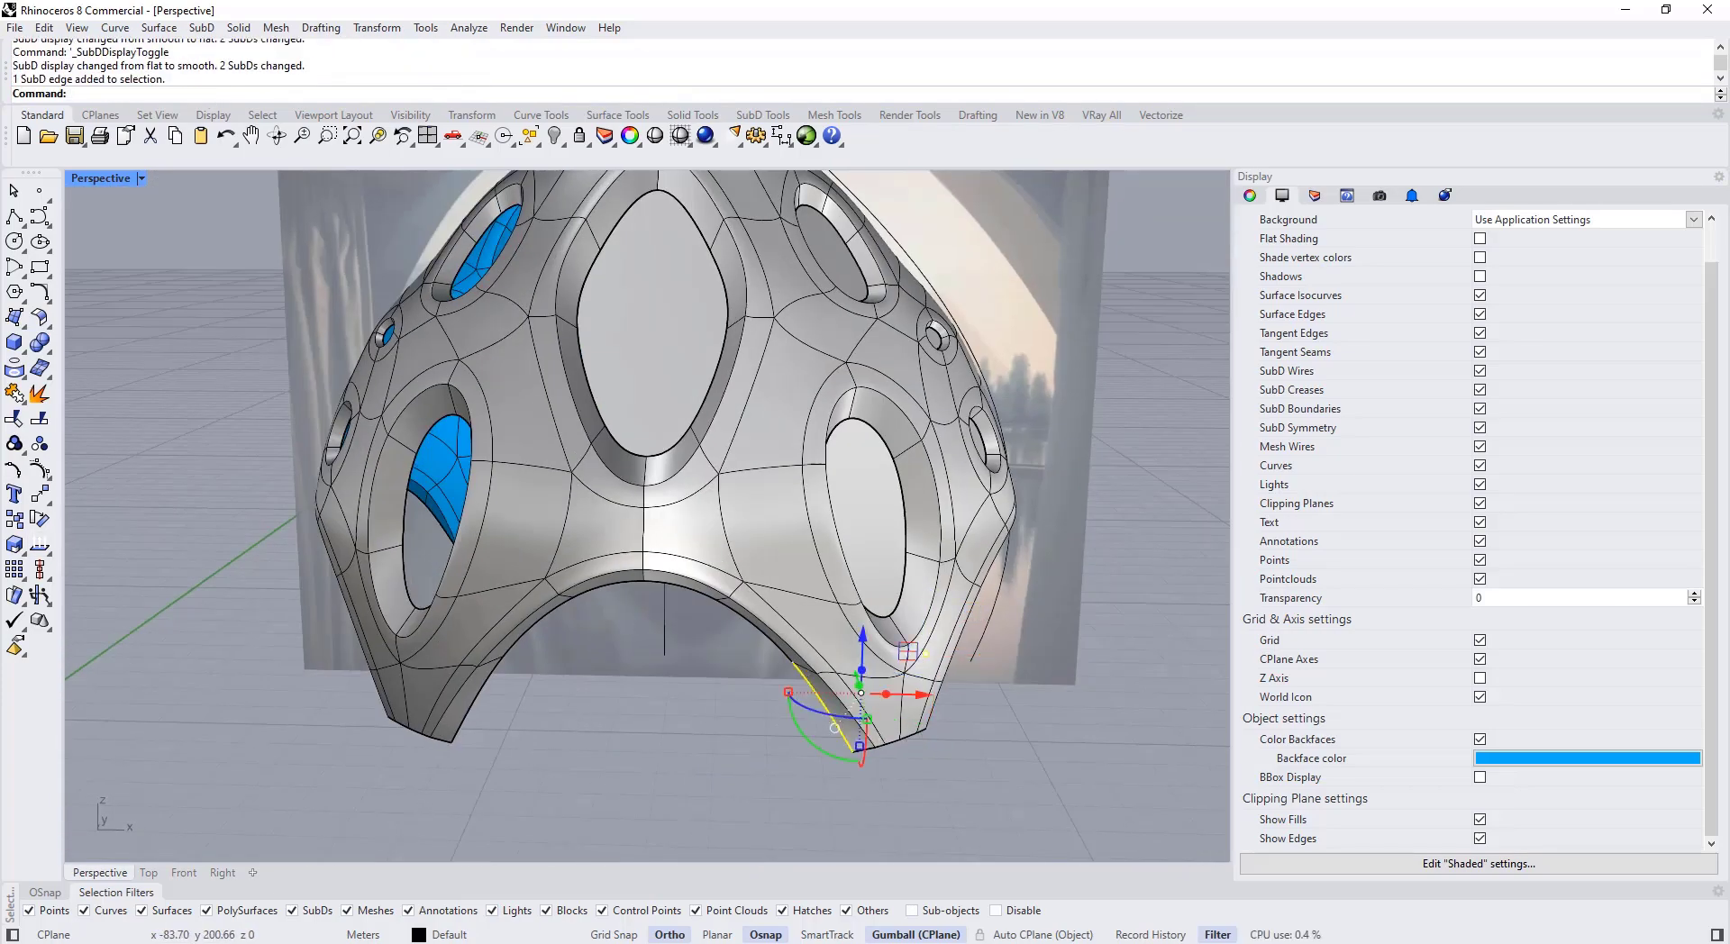
pyautogui.click(13, 218)
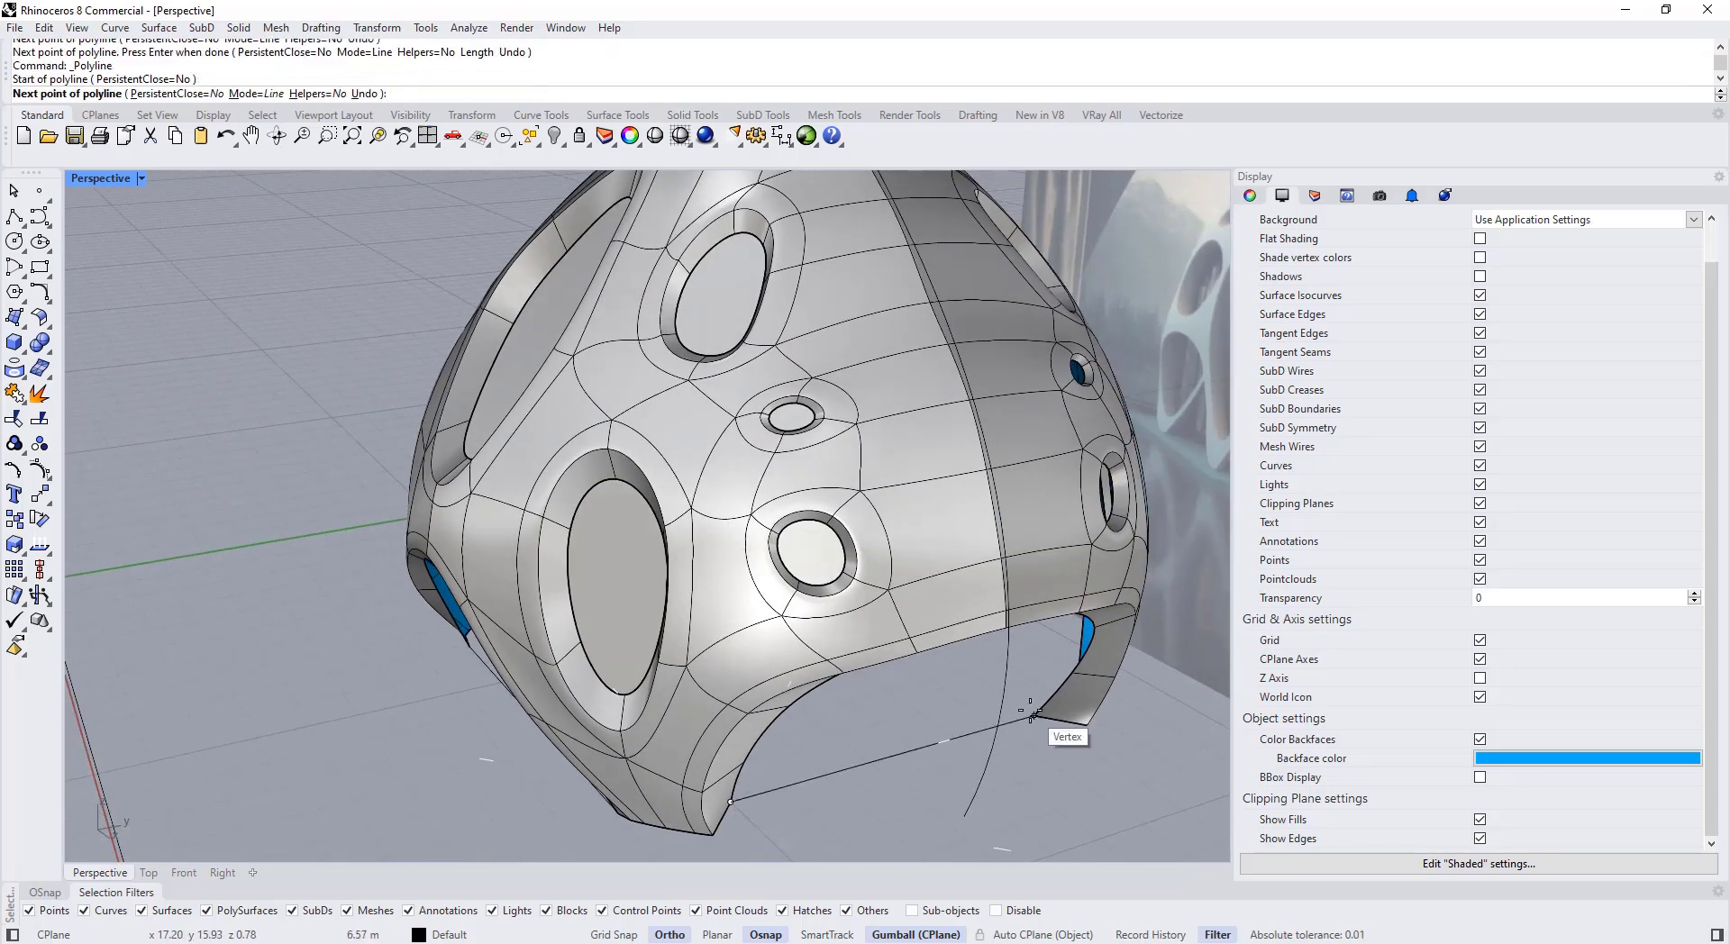
pyautogui.click(1034, 717)
pyautogui.rightClick(1034, 716)
# Step: Fill the side arch and the front arch with surfaces bounded by their rim edge loops and base lines
pyautogui.keyDown('ctrl'); pyautogui.keyDown('shift'); pyautogui.doubleClick(1055, 701); pyautogui.keyUp('shift'); pyautogui.keyUp('ctrl')
pyautogui.moveTo(1058, 702); pyautogui.dragTo(672, 746, button='right')
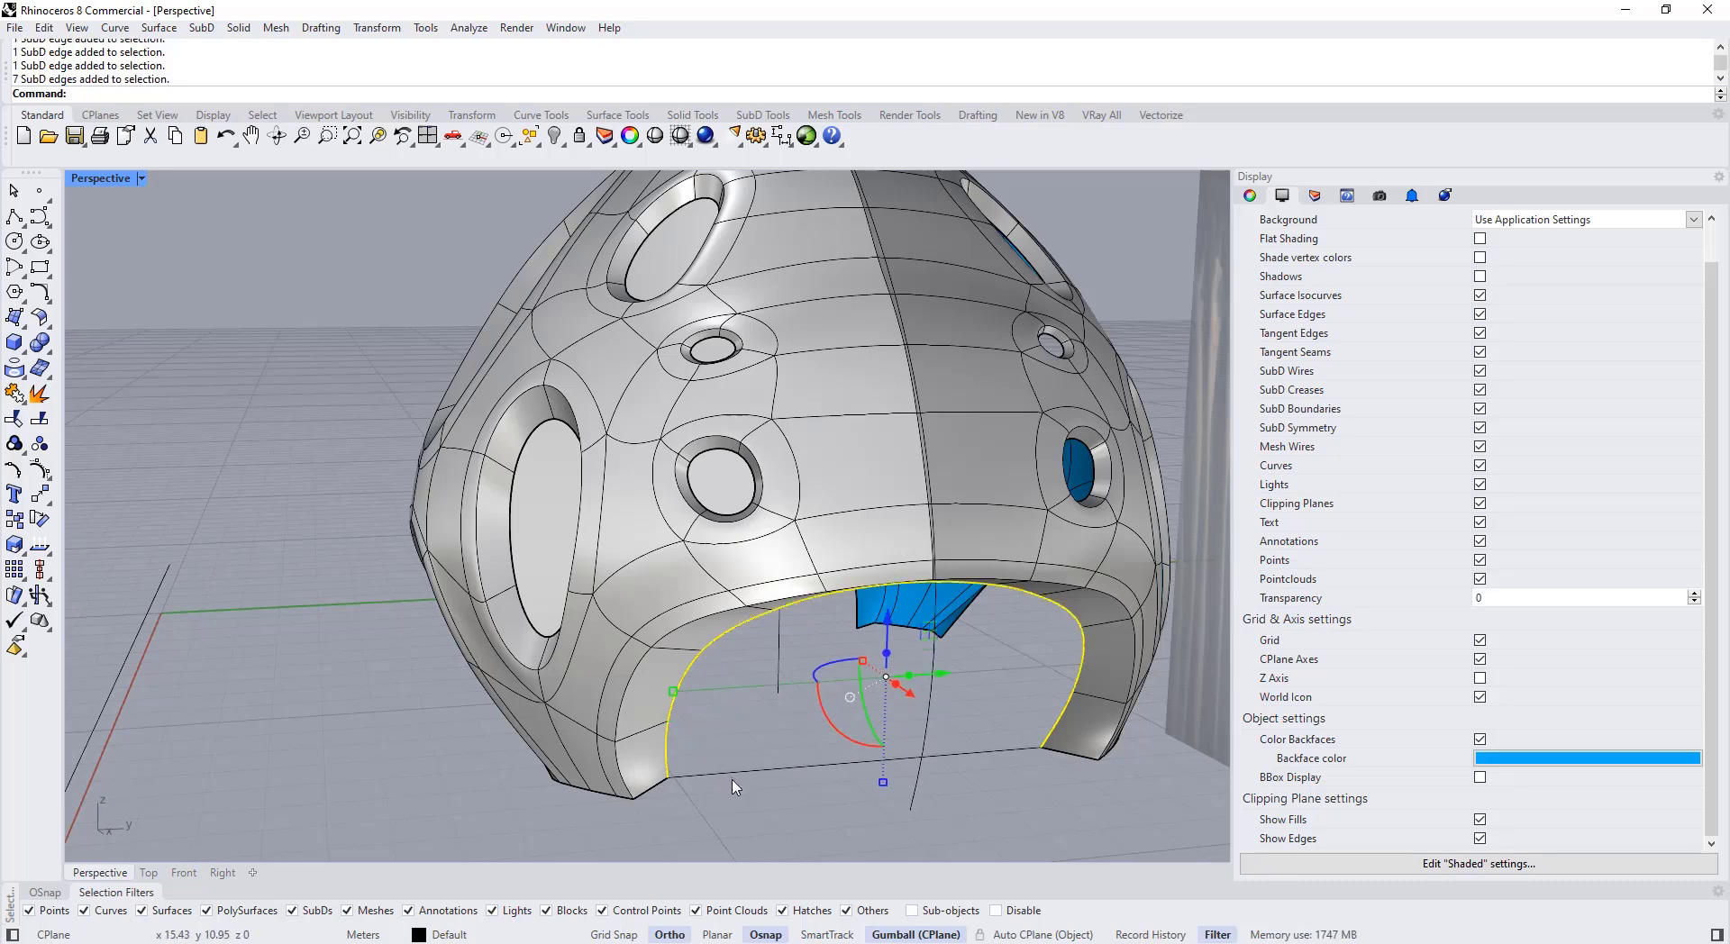
pyautogui.click(27, 330)
pyautogui.click(42, 351)
pyautogui.moveTo(631, 599); pyautogui.dragTo(727, 613, button='right')
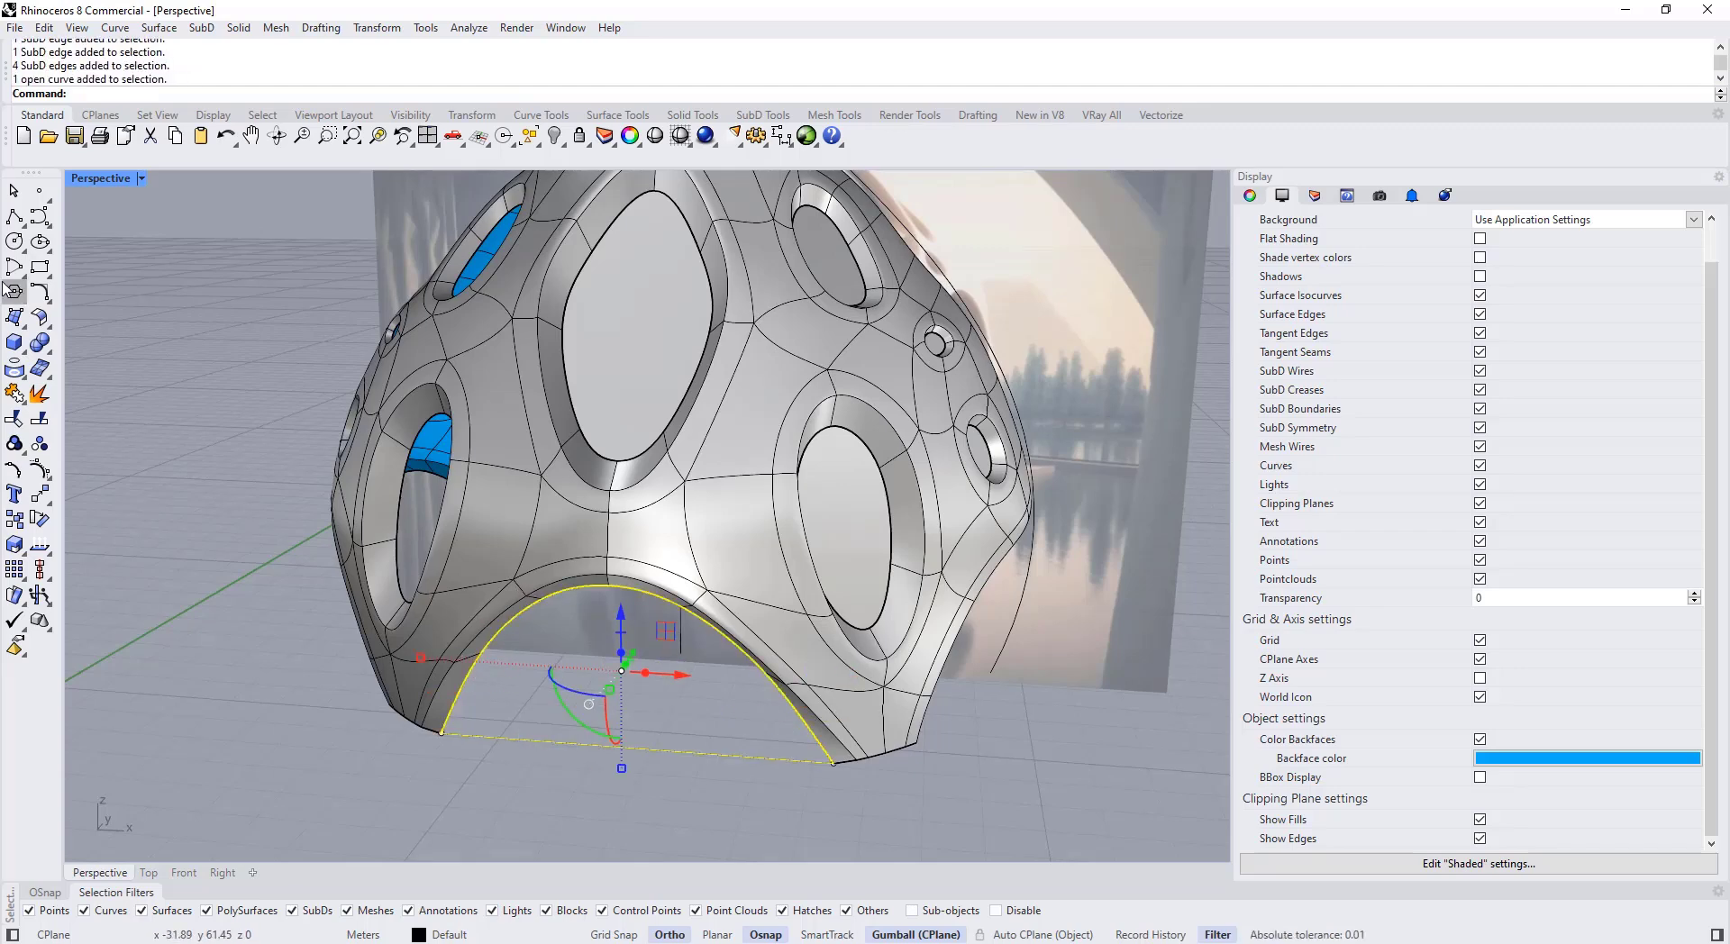
pyautogui.click(24, 327)
pyautogui.click(42, 352)
# Step: Mirror the glazing surfaces of the central opening and the openings on one side across the apex with Copy=Yes
pyautogui.scroll(-3, 563, 442)
pyautogui.click(865, 541)
pyautogui.moveTo(865, 541); pyautogui.dragTo(659, 552, button='right')
pyautogui.scroll(4, 671, 320)
pyautogui.keyDown('shift'); pyautogui.click(682, 304); pyautogui.keyUp('shift')
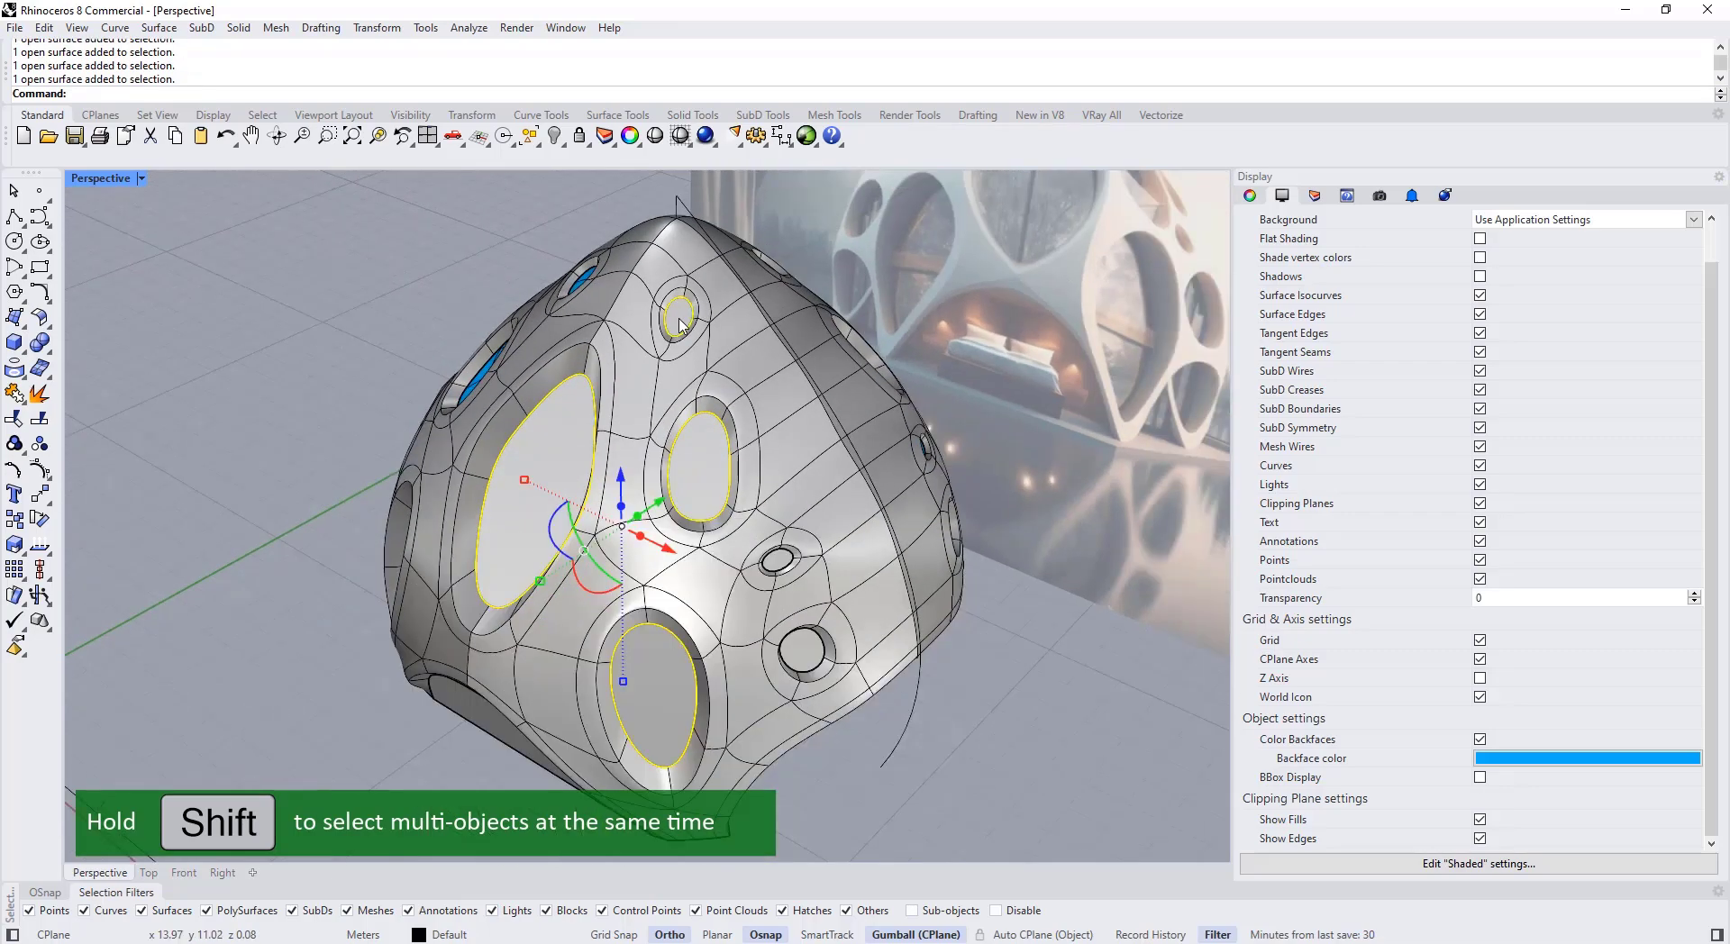
pyautogui.keyDown('shift'); pyautogui.moveTo(775, 622); pyautogui.dragTo(739, 469, button='right'); pyautogui.keyUp('shift')
pyautogui.scroll(4, 743, 464)
pyautogui.keyDown('shift'); pyautogui.click(747, 462); pyautogui.keyUp('shift')
pyautogui.keyDown('shift'); pyautogui.click(711, 331); pyautogui.keyUp('shift')
pyautogui.scroll(-6, 712, 336)
pyautogui.moveTo(622, 532); pyautogui.dragTo(696, 473, button='right')
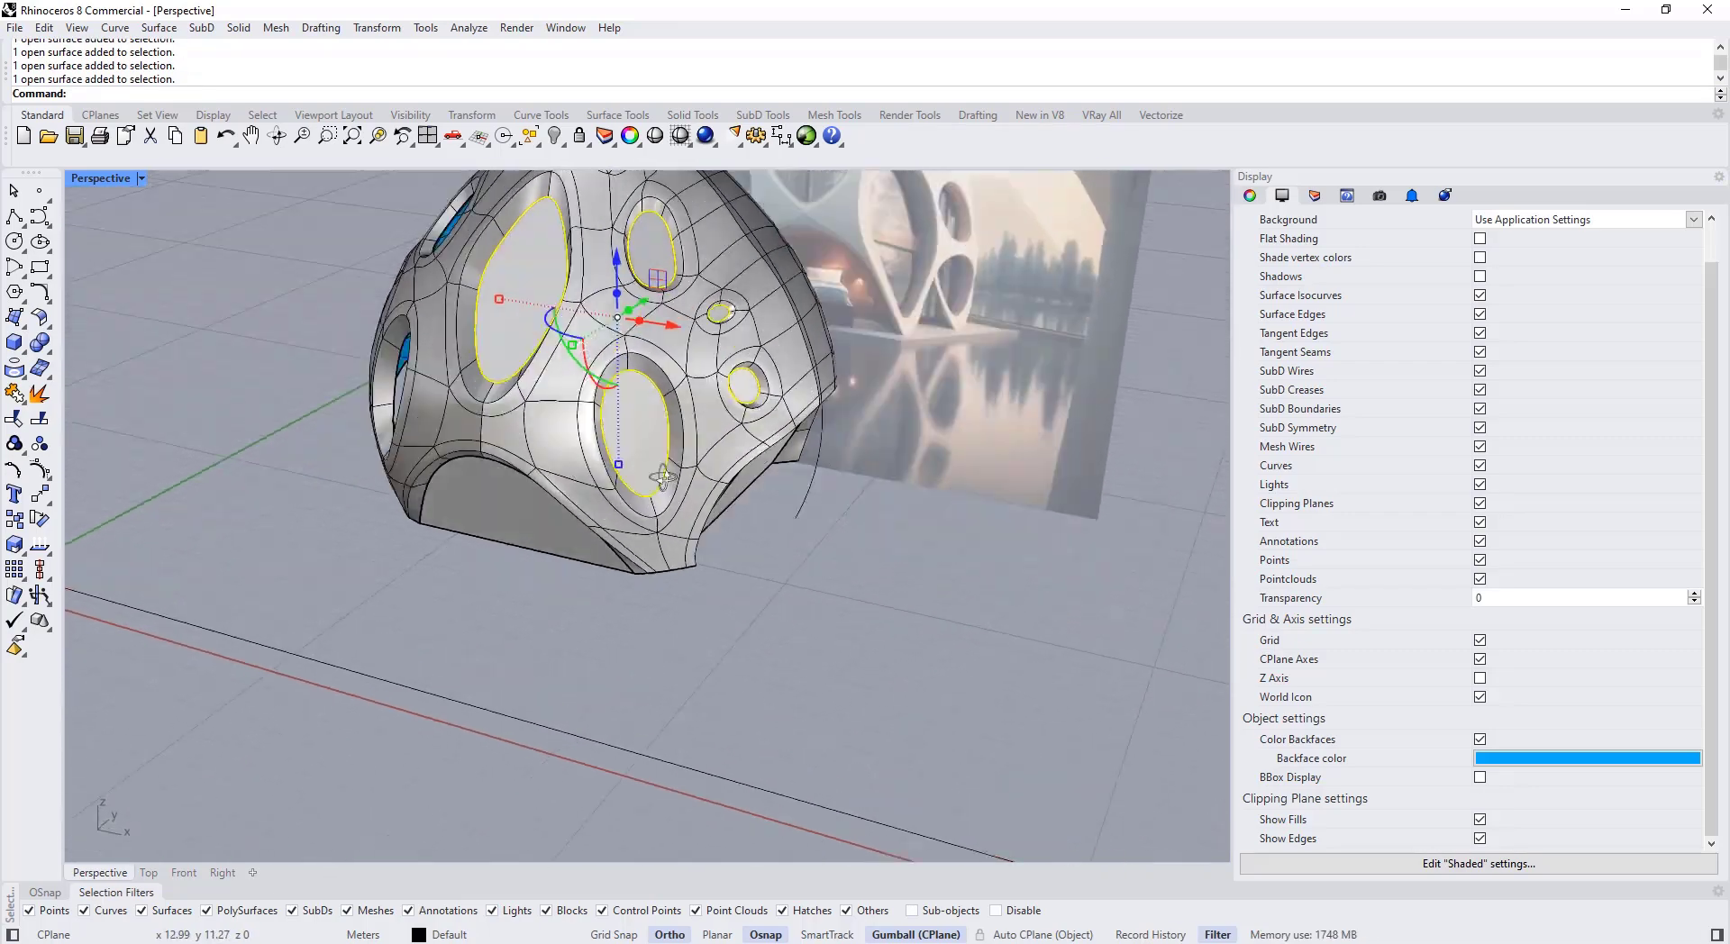
pyautogui.scroll(-4, 649, 433)
pyautogui.moveTo(599, 347); pyautogui.dragTo(617, 402, button='right')
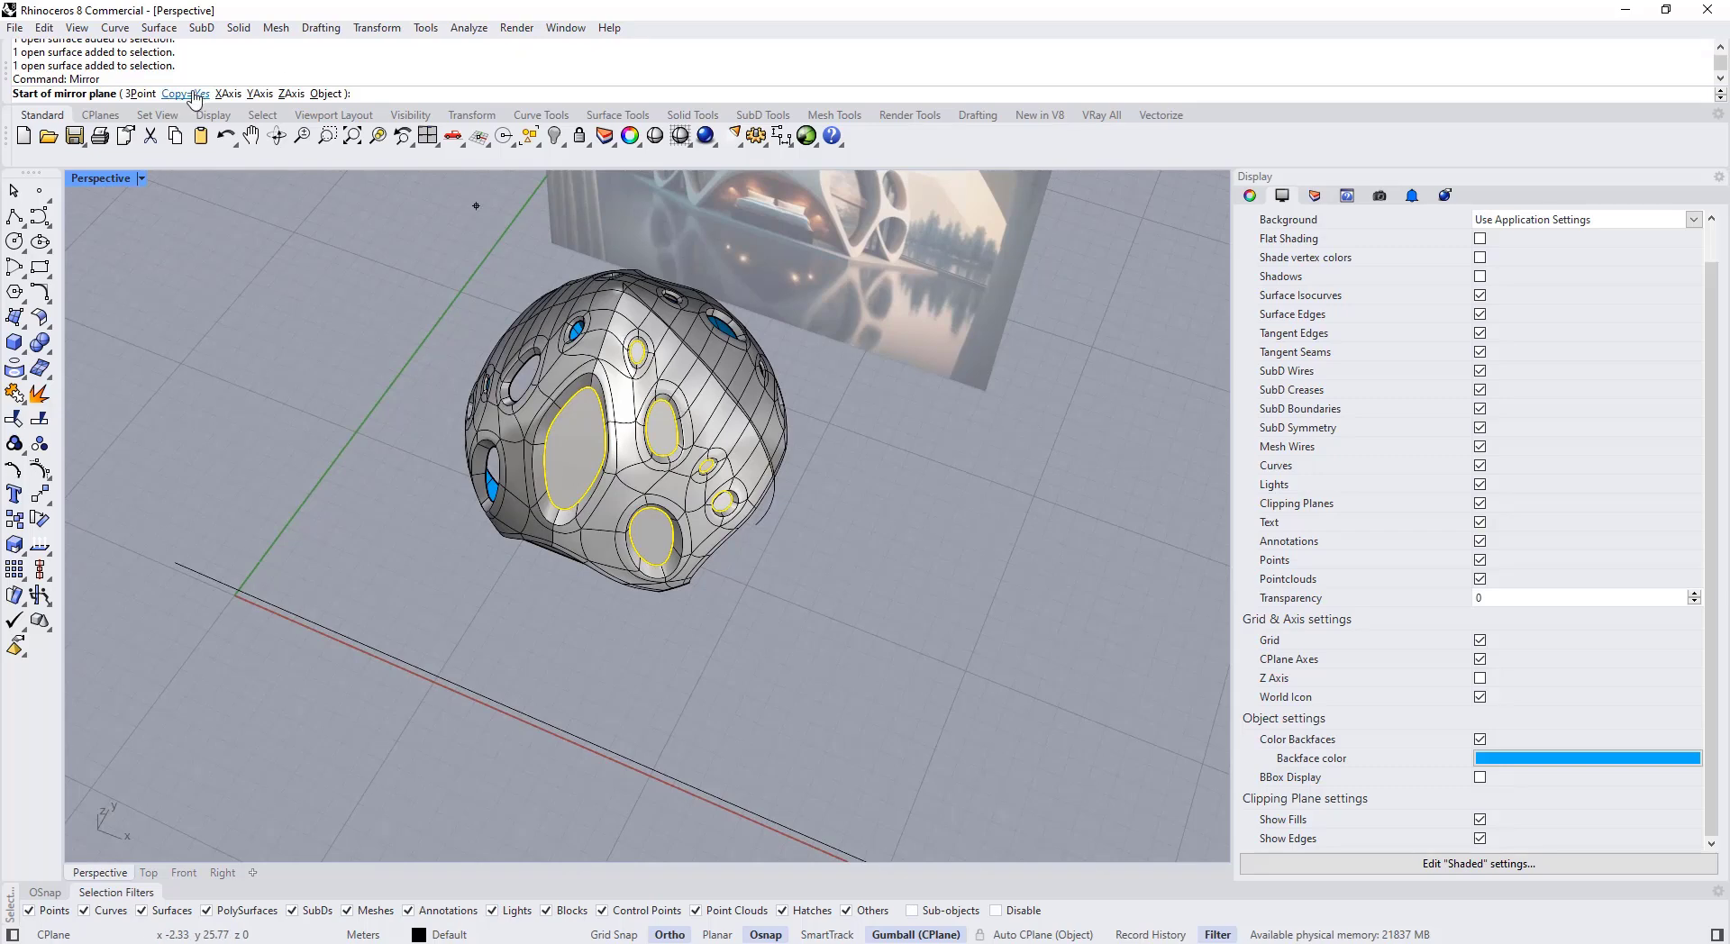
pyautogui.scroll(4, 584, 242)
pyautogui.click(622, 194)
pyautogui.scroll(-4, 622, 194)
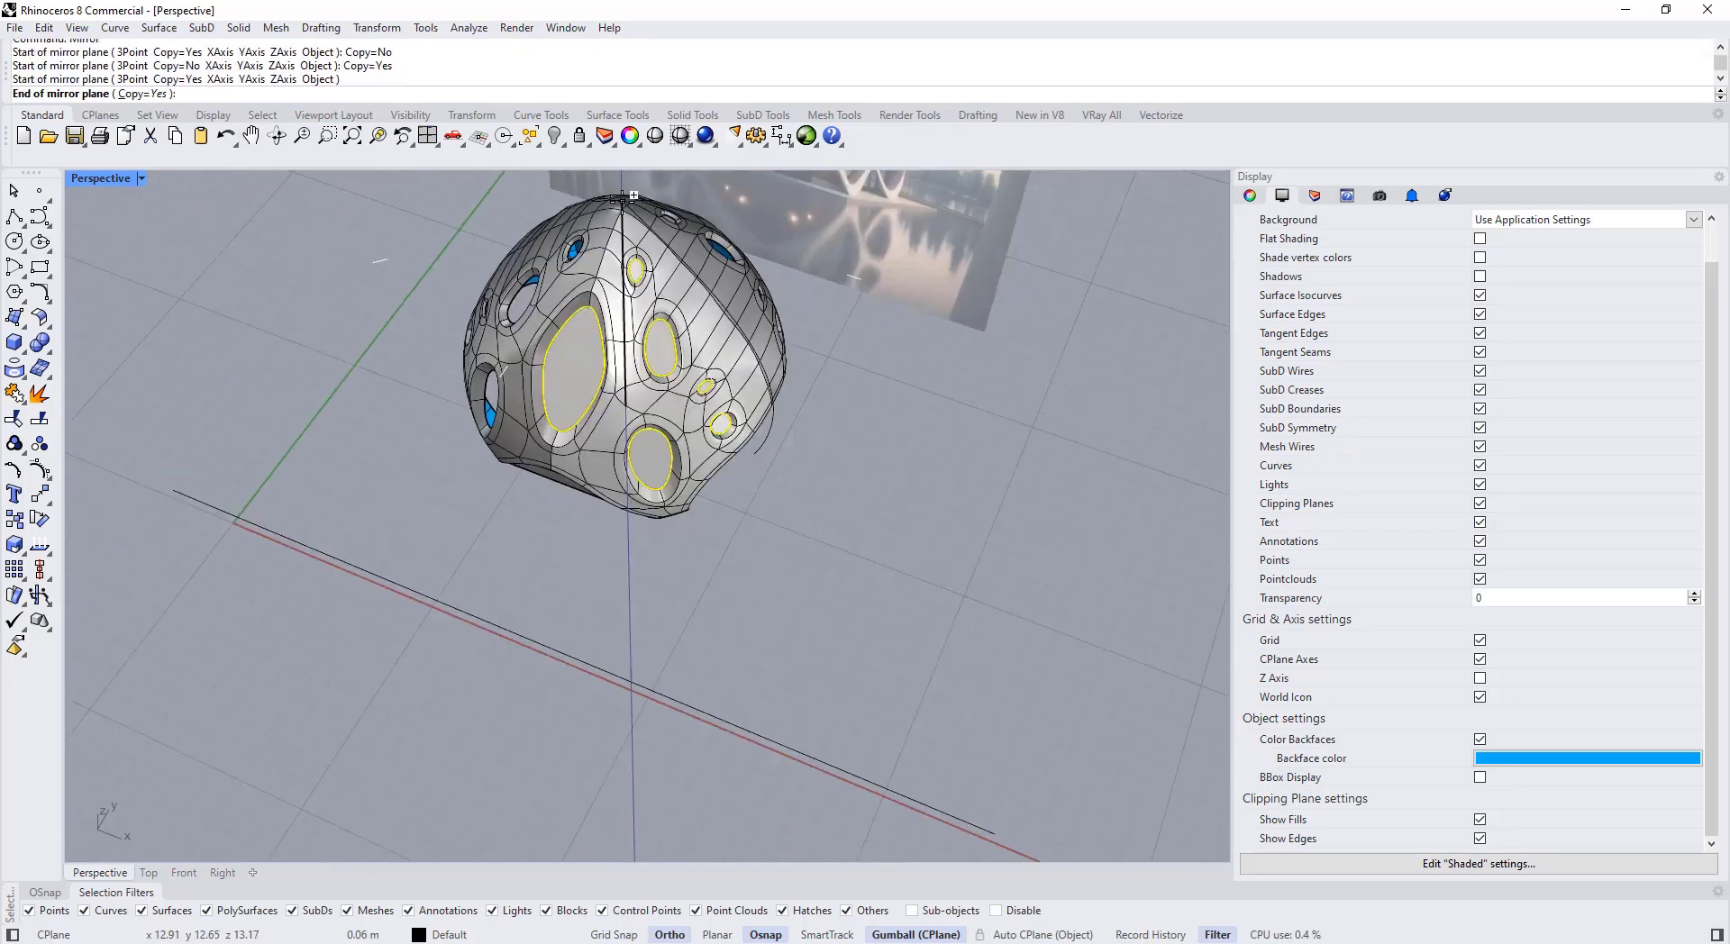
pyautogui.click(487, 527)
# Step: Mirror the side arch's surface to the opposite side from the apex vertex with Copy=Yes
pyautogui.moveTo(610, 488); pyautogui.dragTo(640, 374, button='right')
pyautogui.click(739, 475)
pyautogui.moveTo(739, 469); pyautogui.dragTo(703, 541, button='right')
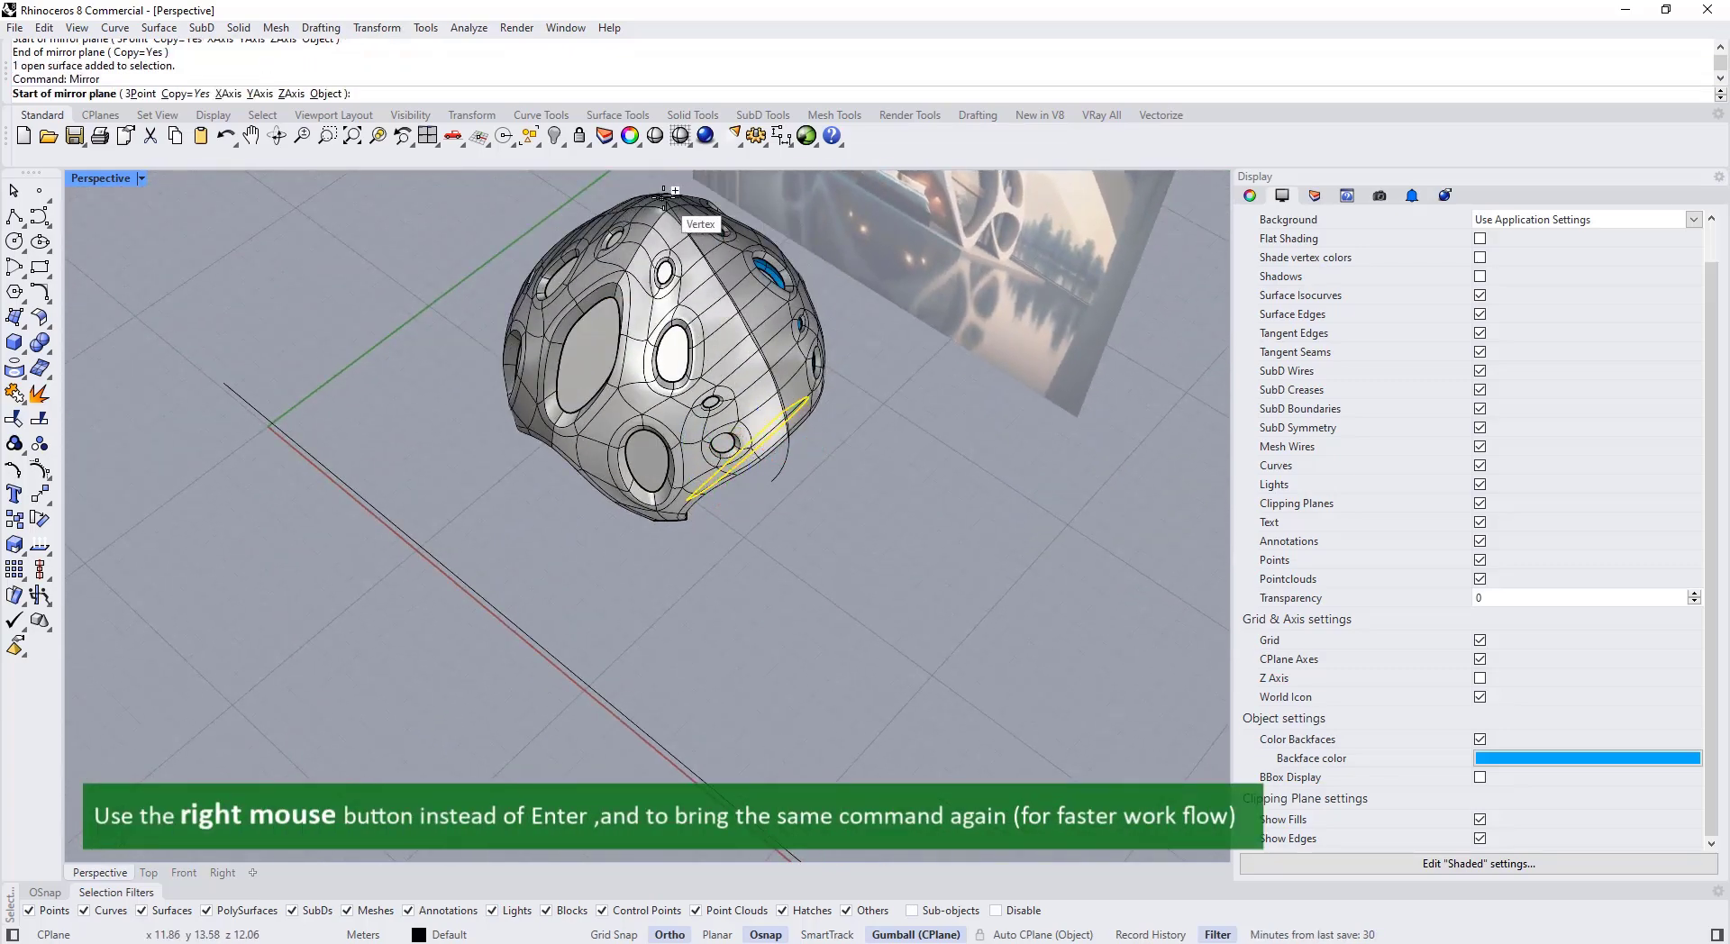
pyautogui.moveTo(390, 387); pyautogui.dragTo(721, 311, button='right')
pyautogui.click(793, 360)
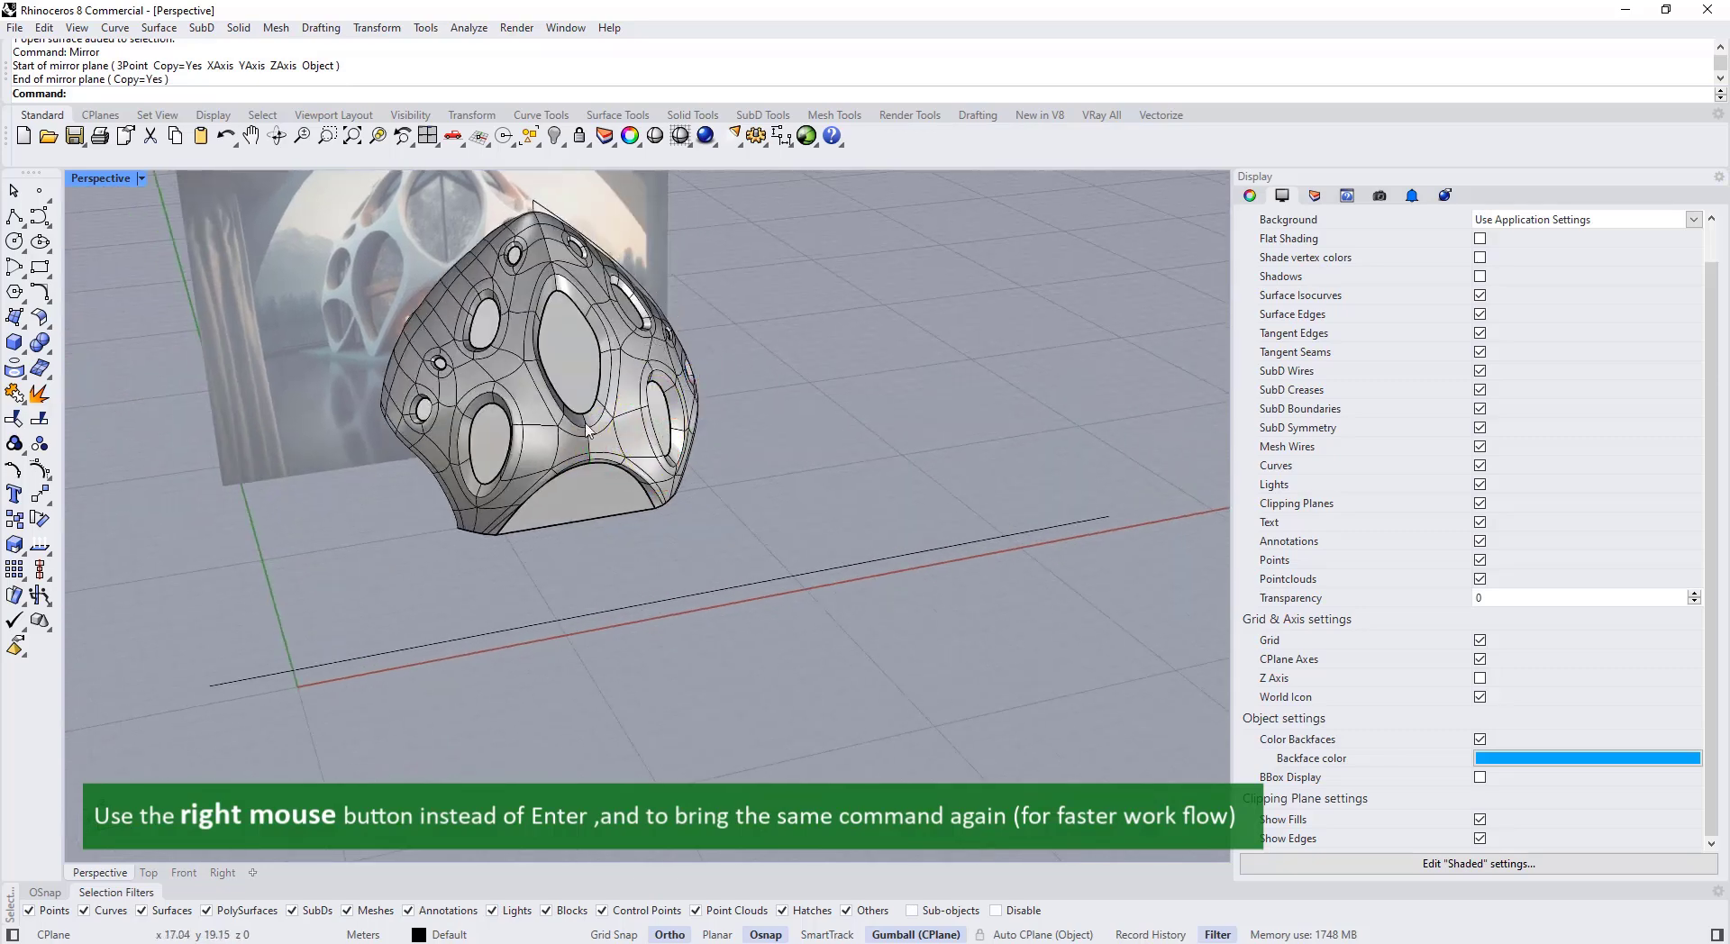
pyautogui.moveTo(811, 369); pyautogui.dragTo(636, 430, button='right')
pyautogui.scroll(2, 636, 430)
pyautogui.click(636, 426)
pyautogui.keyDown('shift'); pyautogui.click(580, 452); pyautogui.keyUp('shift')
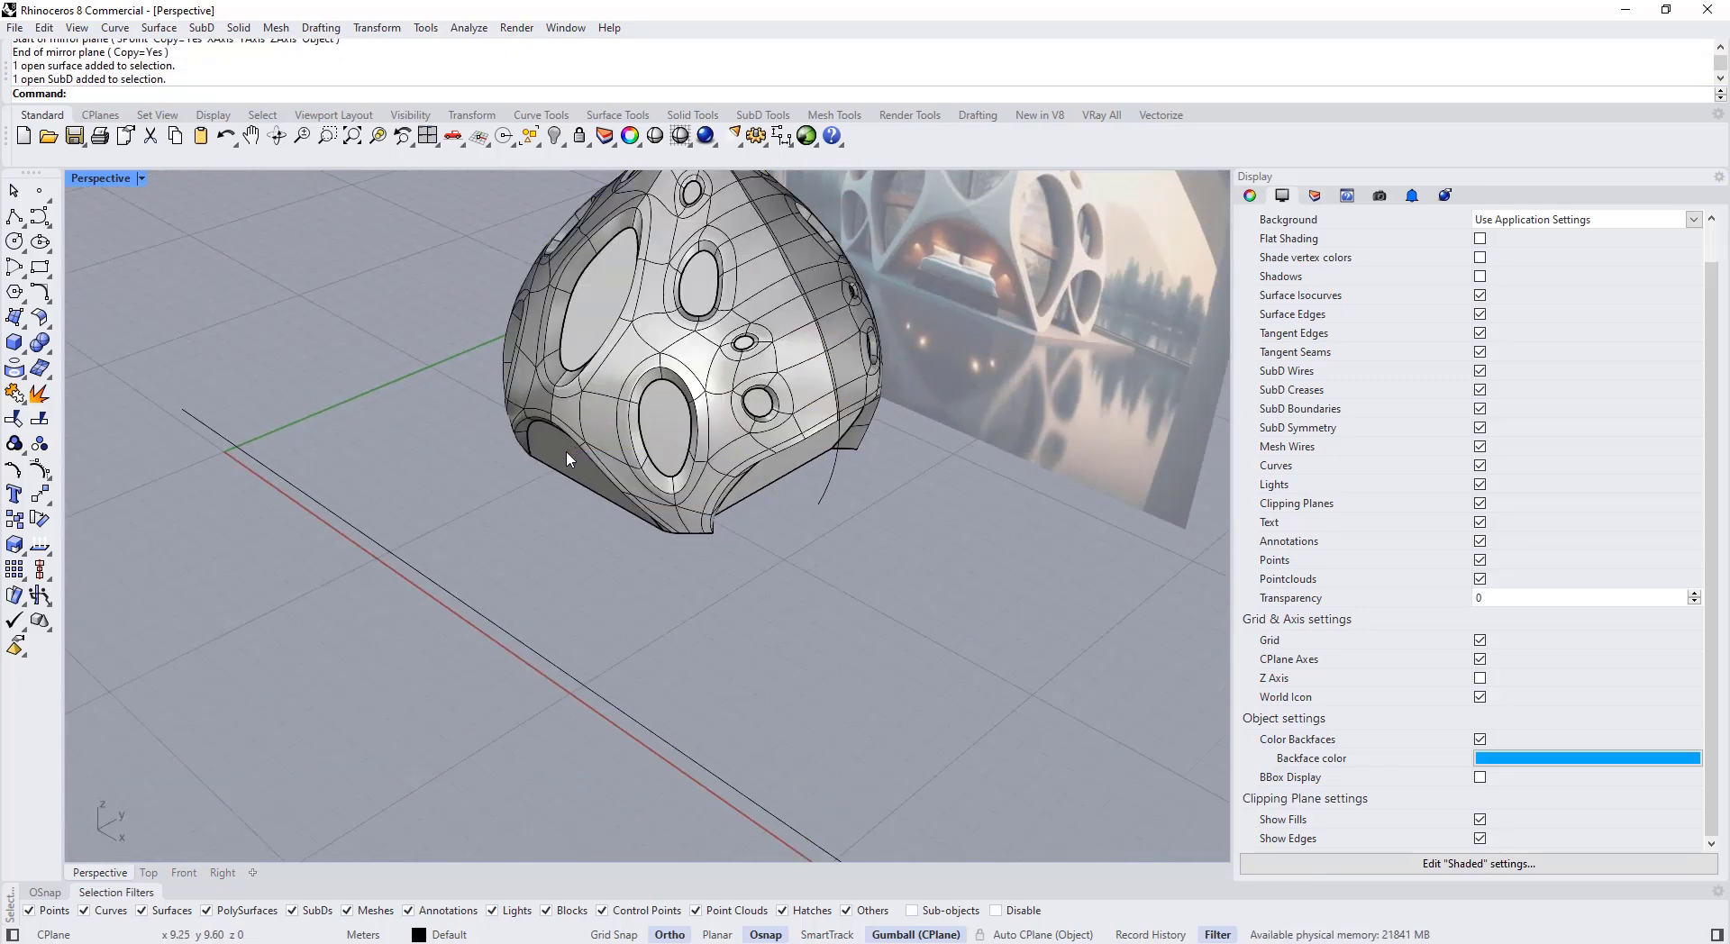
pyautogui.scroll(4, 566, 452)
pyautogui.click(567, 453)
pyautogui.keyDown('shift'); pyautogui.click(688, 389); pyautogui.keyUp('shift')
pyautogui.keyDown('shift'); pyautogui.moveTo(644, 388); pyautogui.dragTo(569, 545, button='right'); pyautogui.keyUp('shift')
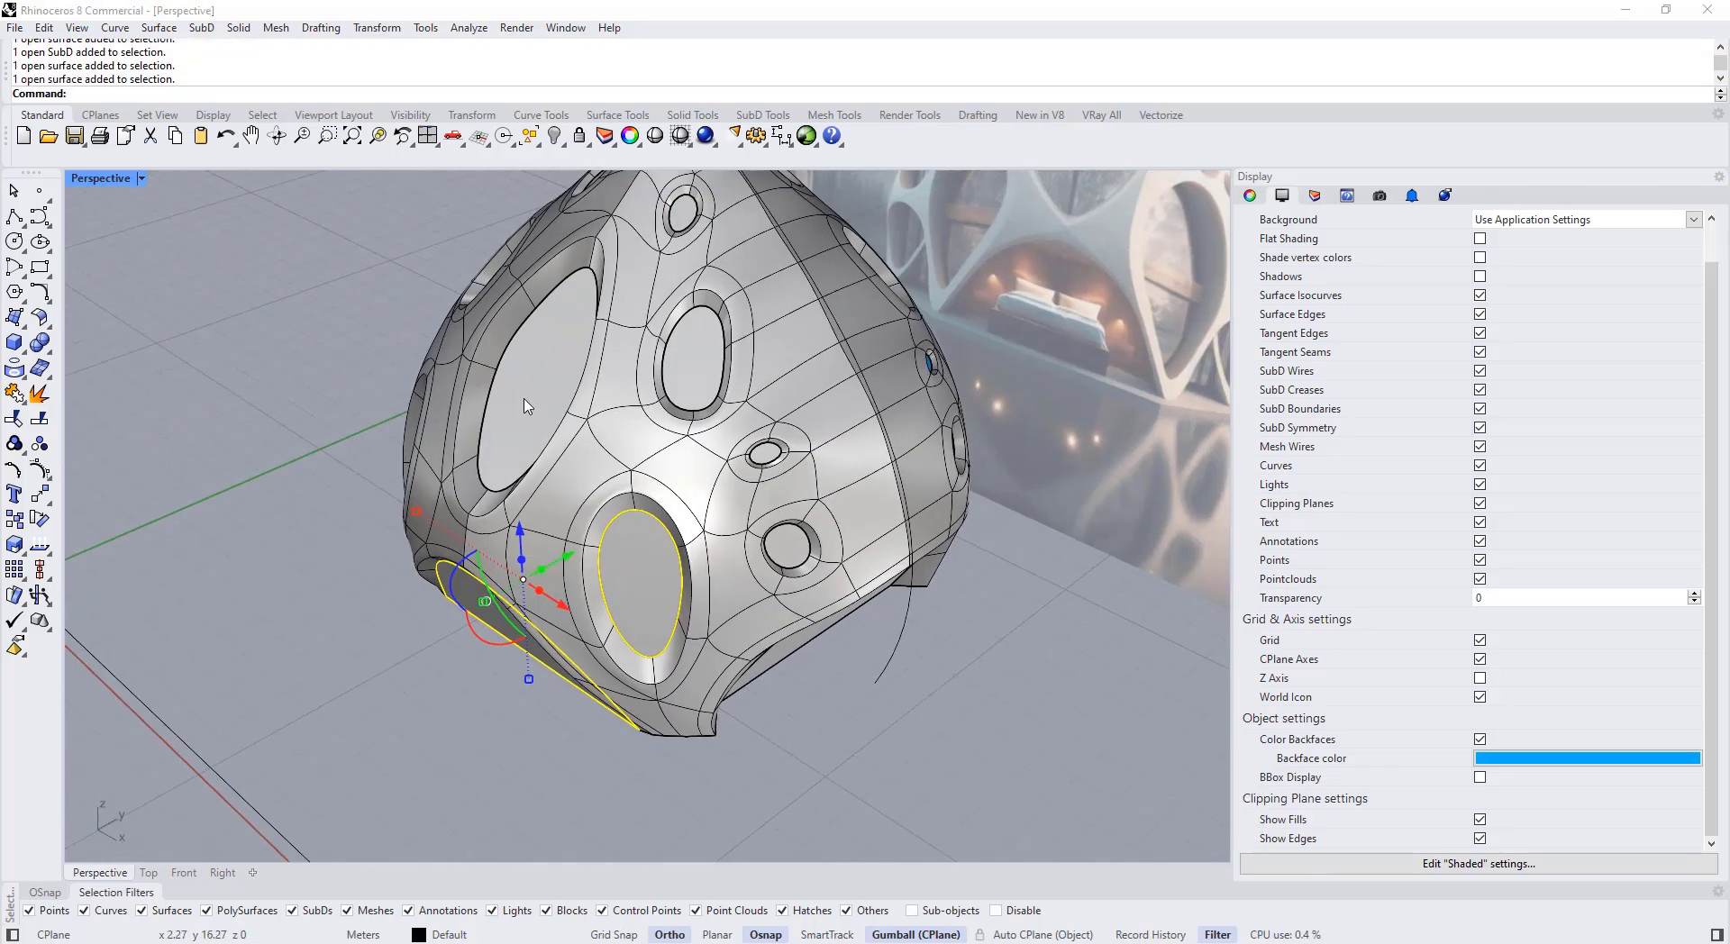
# Step: Delete the duplicate glazing surface in the central opening
pyautogui.keyDown('shift'); pyautogui.click(527, 400); pyautogui.keyUp('shift')
pyautogui.scroll(6, 546, 400)
pyautogui.keyDown('shift'); pyautogui.click(528, 380); pyautogui.keyUp('shift')
pyautogui.click(587, 433)
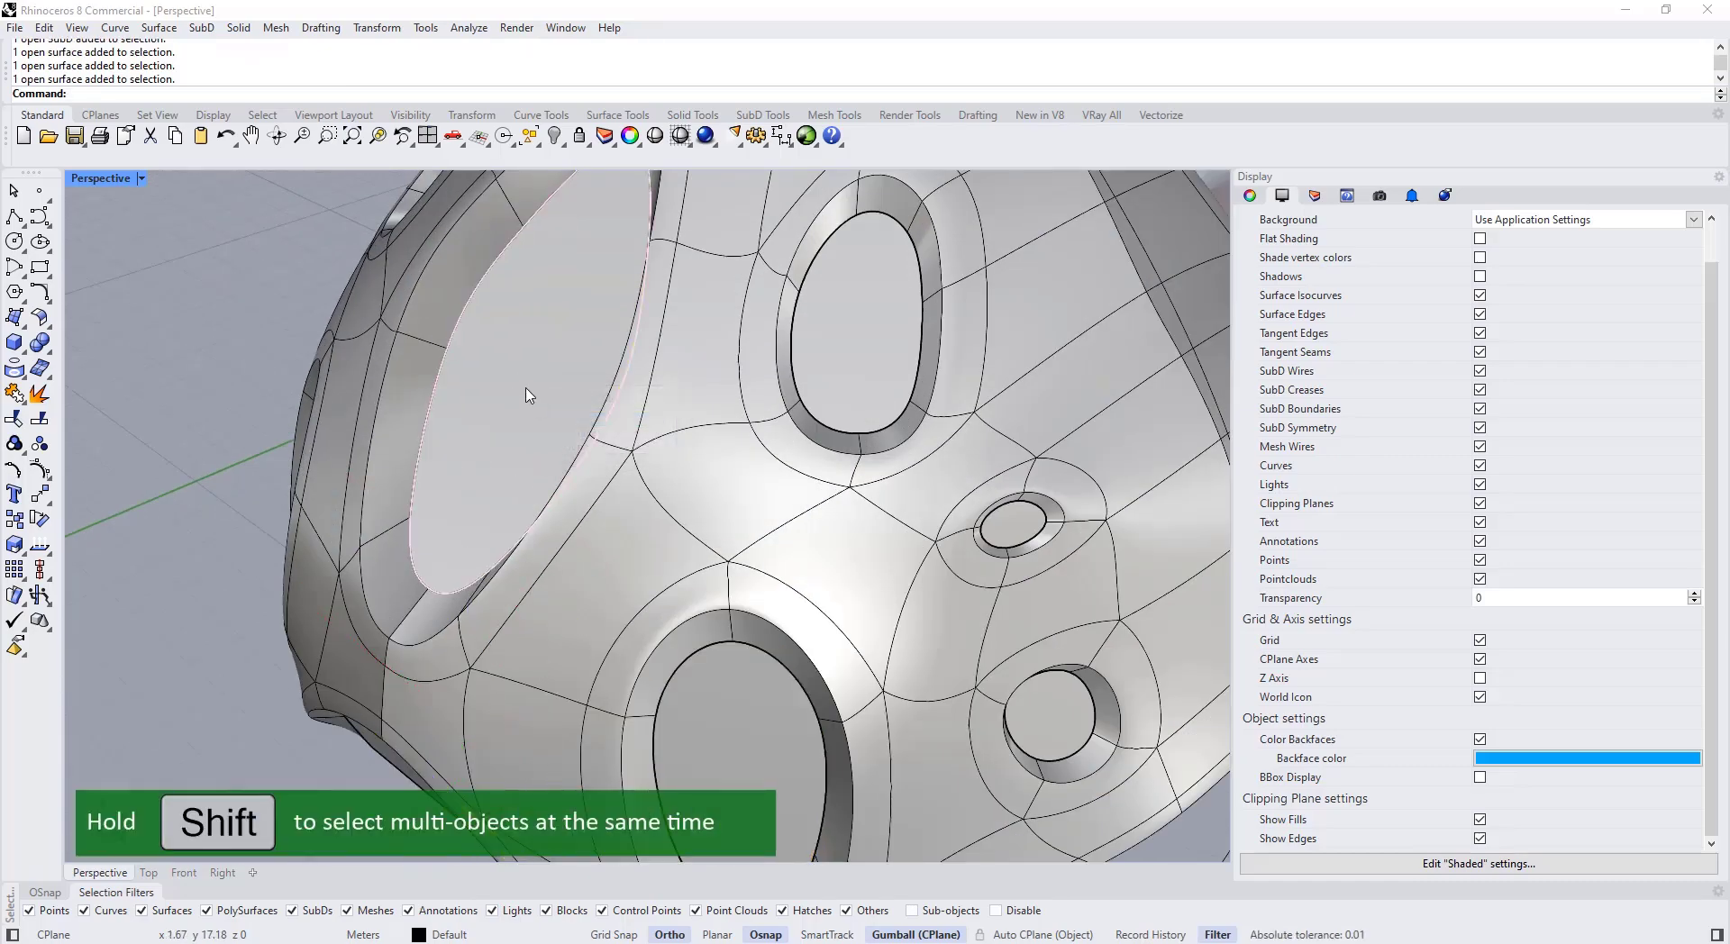
pyautogui.press('Delete')
# Step: Select the front arch surface and all front opening glazing surfaces and mirror them to the rear half with Copy=Yes
pyautogui.scroll(-5, 532, 390)
pyautogui.scroll(6, 744, 462)
pyautogui.keyDown('shift'); pyautogui.click(759, 444); pyautogui.keyUp('shift')
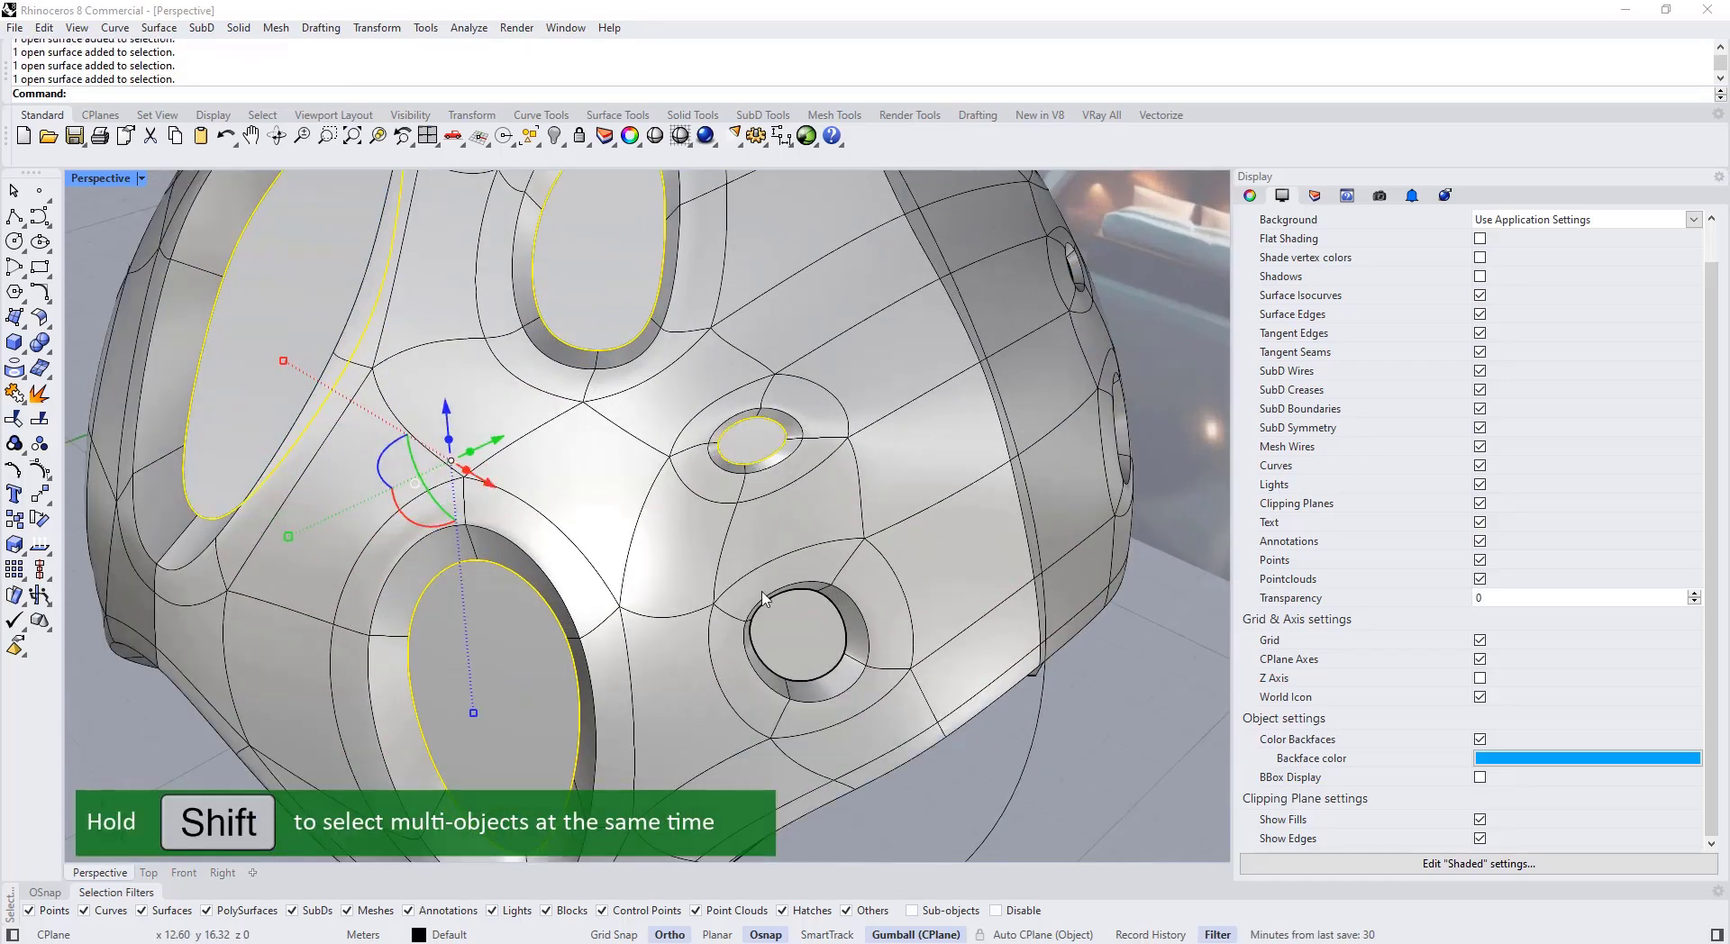
pyautogui.keyDown('shift'); pyautogui.click(799, 636); pyautogui.keyUp('shift')
pyautogui.scroll(-7, 797, 635)
pyautogui.scroll(7, 687, 326)
pyautogui.keyDown('shift'); pyautogui.click(728, 398); pyautogui.keyUp('shift')
pyautogui.scroll(-6, 726, 402)
pyautogui.moveTo(674, 392); pyautogui.dragTo(756, 433, button='right')
pyautogui.scroll(2, 622, 369)
pyautogui.keyDown('shift'); pyautogui.click(623, 368); pyautogui.keyUp('shift')
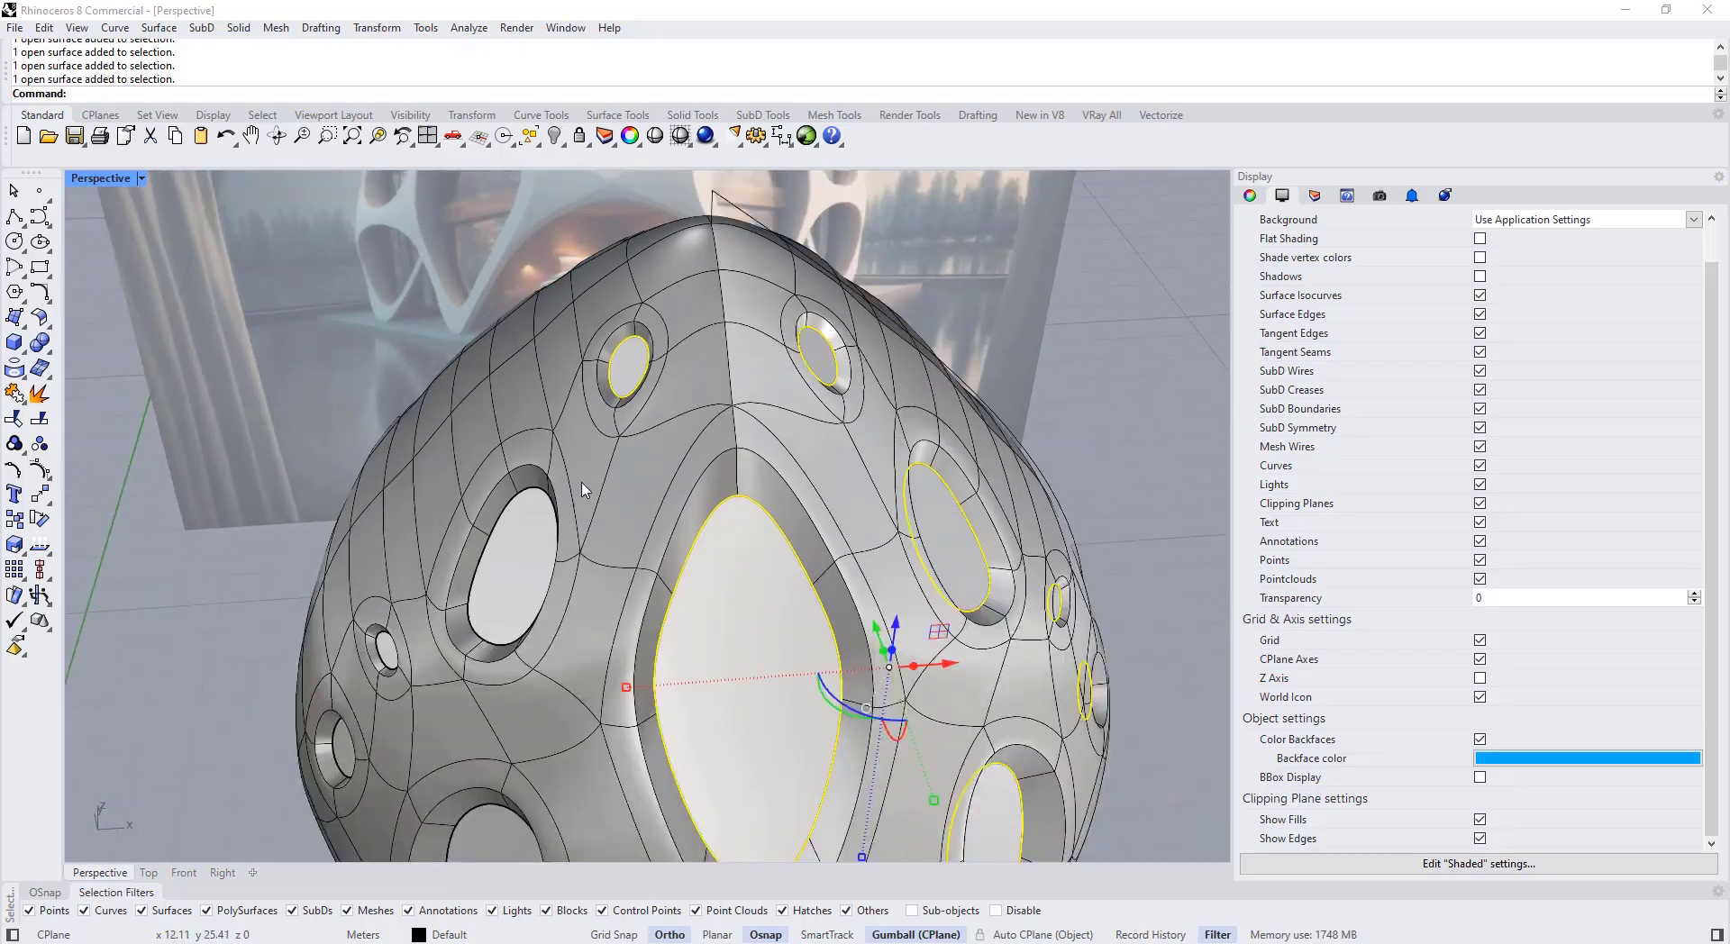
pyautogui.keyDown('shift'); pyautogui.click(521, 506); pyautogui.keyUp('shift')
pyautogui.scroll(-6, 518, 510)
pyautogui.moveTo(425, 556); pyautogui.dragTo(483, 536, button='right')
pyautogui.keyDown('shift'); pyautogui.click(560, 635); pyautogui.keyUp('shift')
pyautogui.scroll(7, 483, 536)
pyautogui.keyDown('shift'); pyautogui.click(520, 654); pyautogui.keyUp('shift')
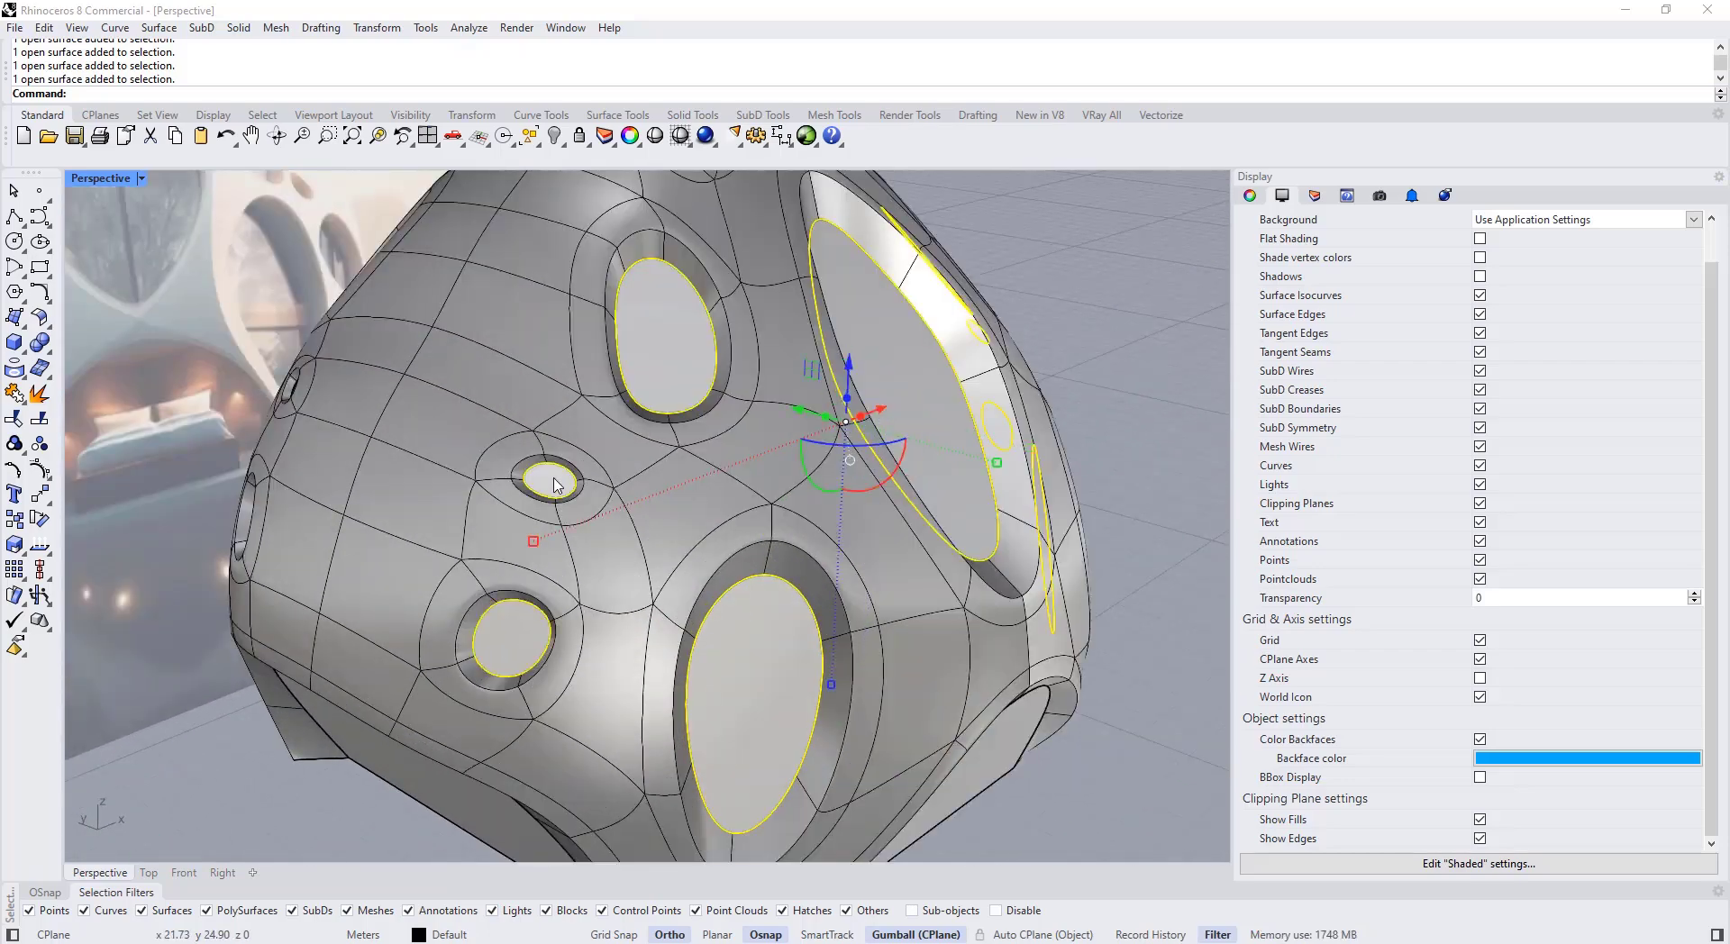
pyautogui.scroll(-7, 556, 485)
pyautogui.moveTo(556, 487); pyautogui.dragTo(512, 501, button='right')
pyautogui.keyDown('shift'); pyautogui.click(676, 597); pyautogui.keyUp('shift')
pyautogui.moveTo(687, 557); pyautogui.dragTo(669, 341, button='right')
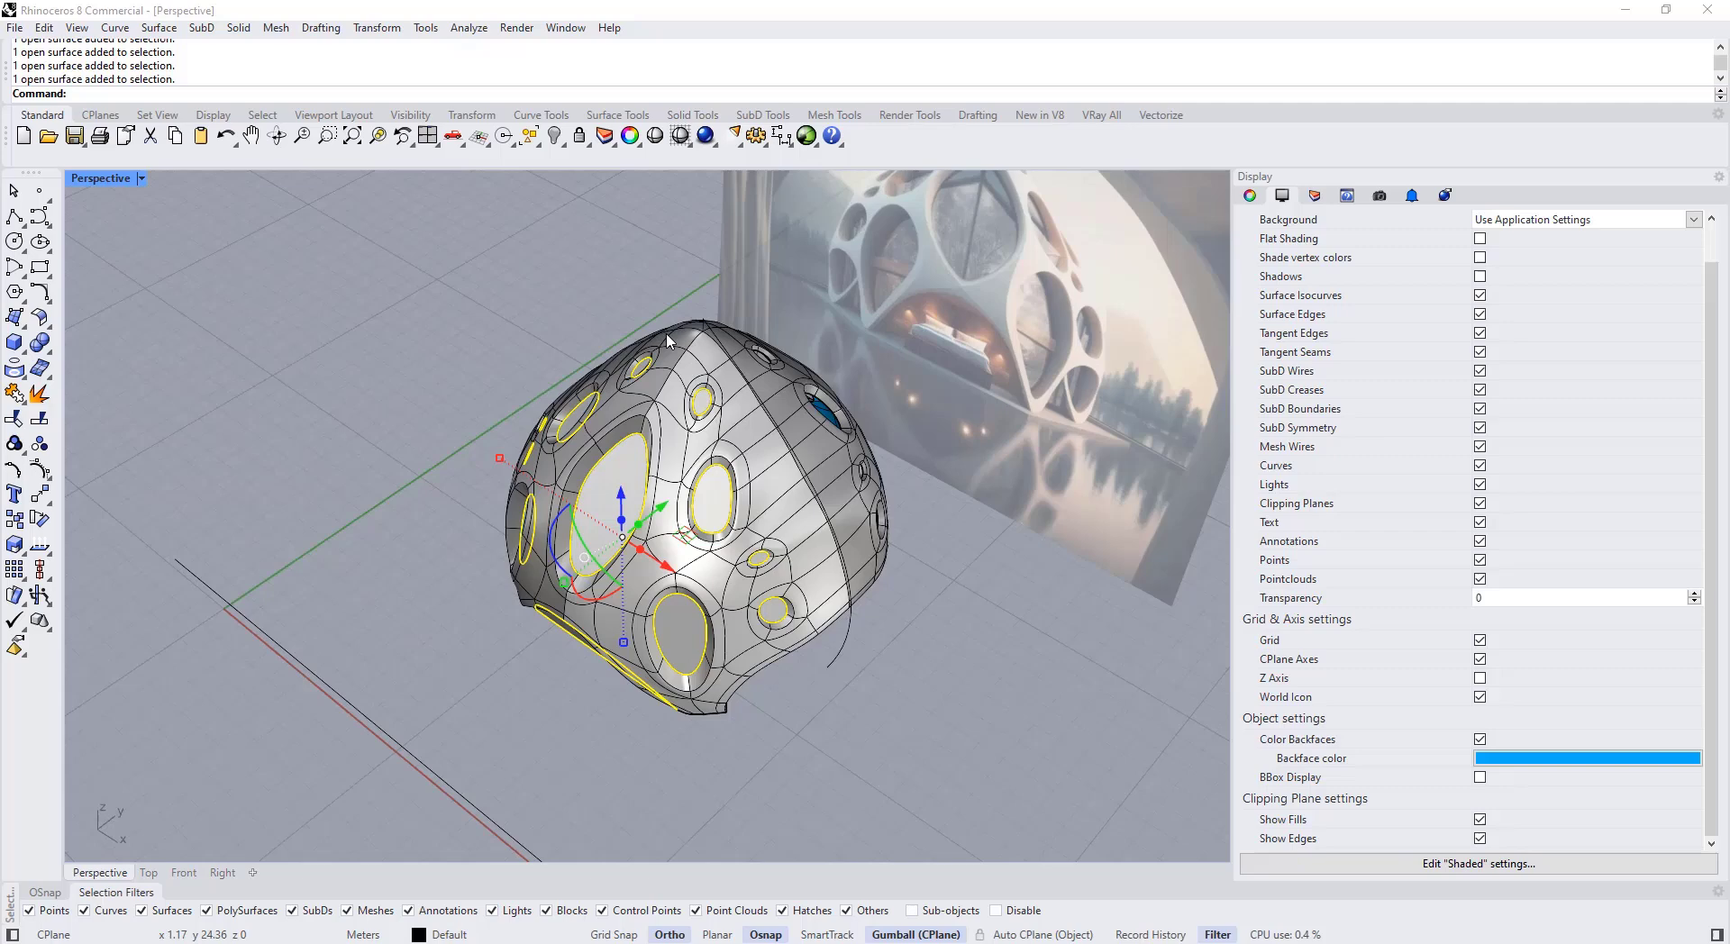
pyautogui.click(713, 313)
pyautogui.click(622, 272)
pyautogui.scroll(-2, 631, 310)
pyautogui.click(833, 604)
pyautogui.moveTo(811, 577); pyautogui.dragTo(186, 244, button='right')
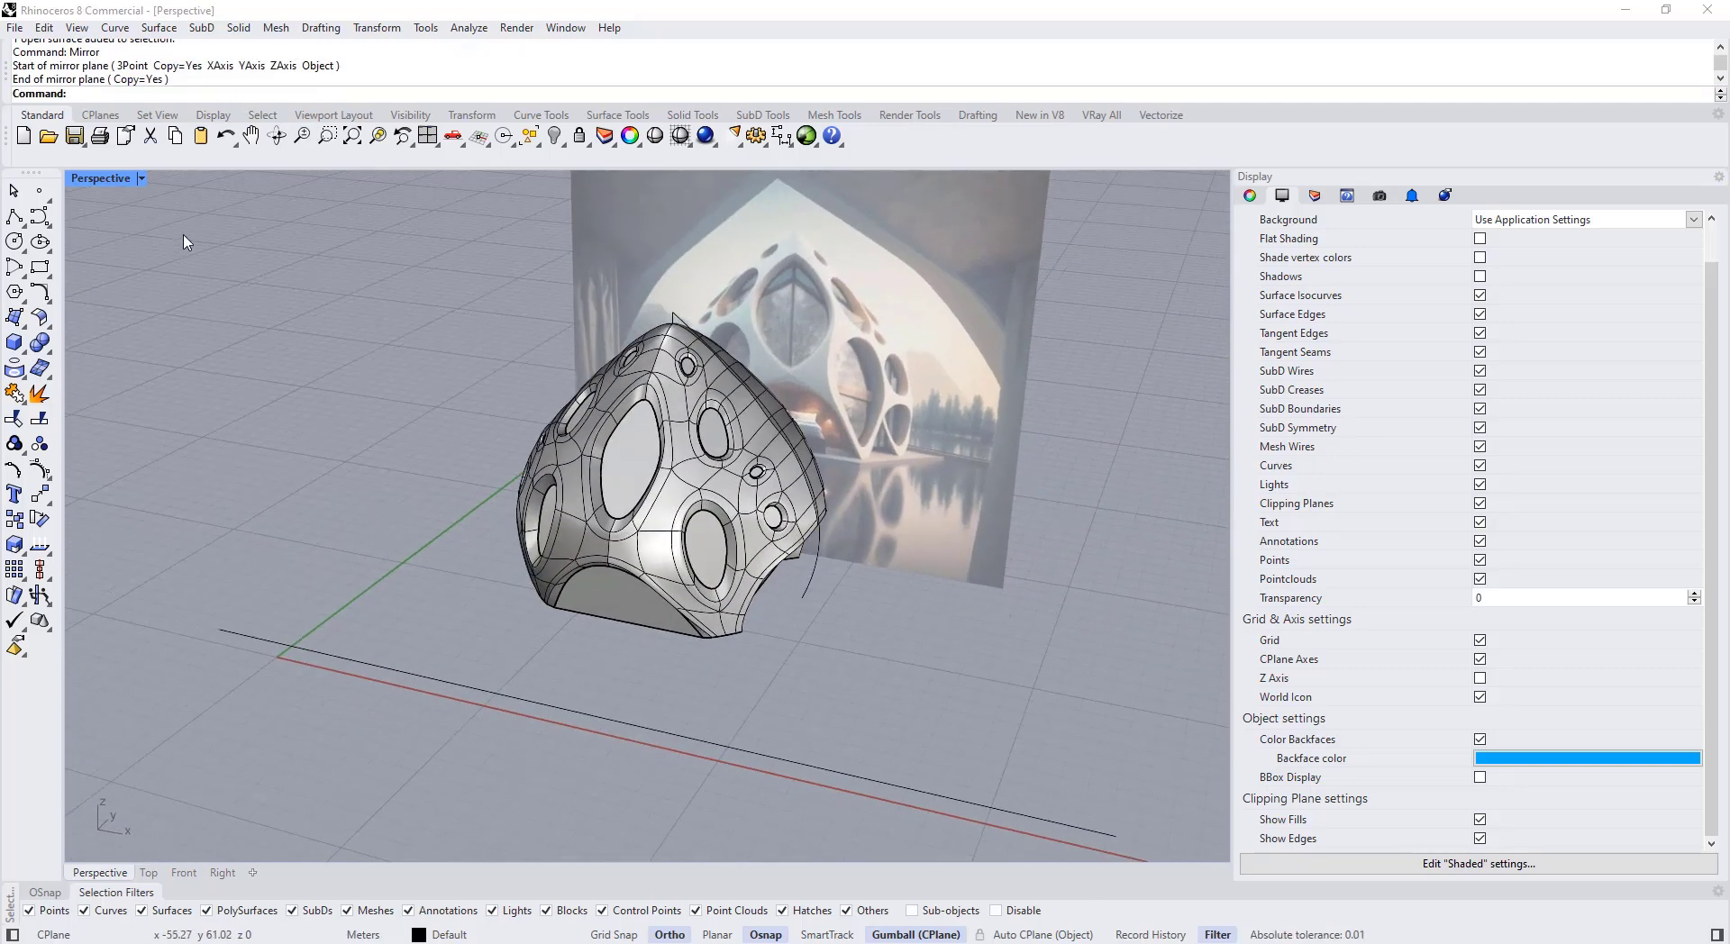
# Step: Set the Perspective viewport's display mode to Arctic
pyautogui.click(141, 178)
pyautogui.click(243, 367)
pyautogui.moveTo(444, 436); pyautogui.dragTo(379, 378, button='right')
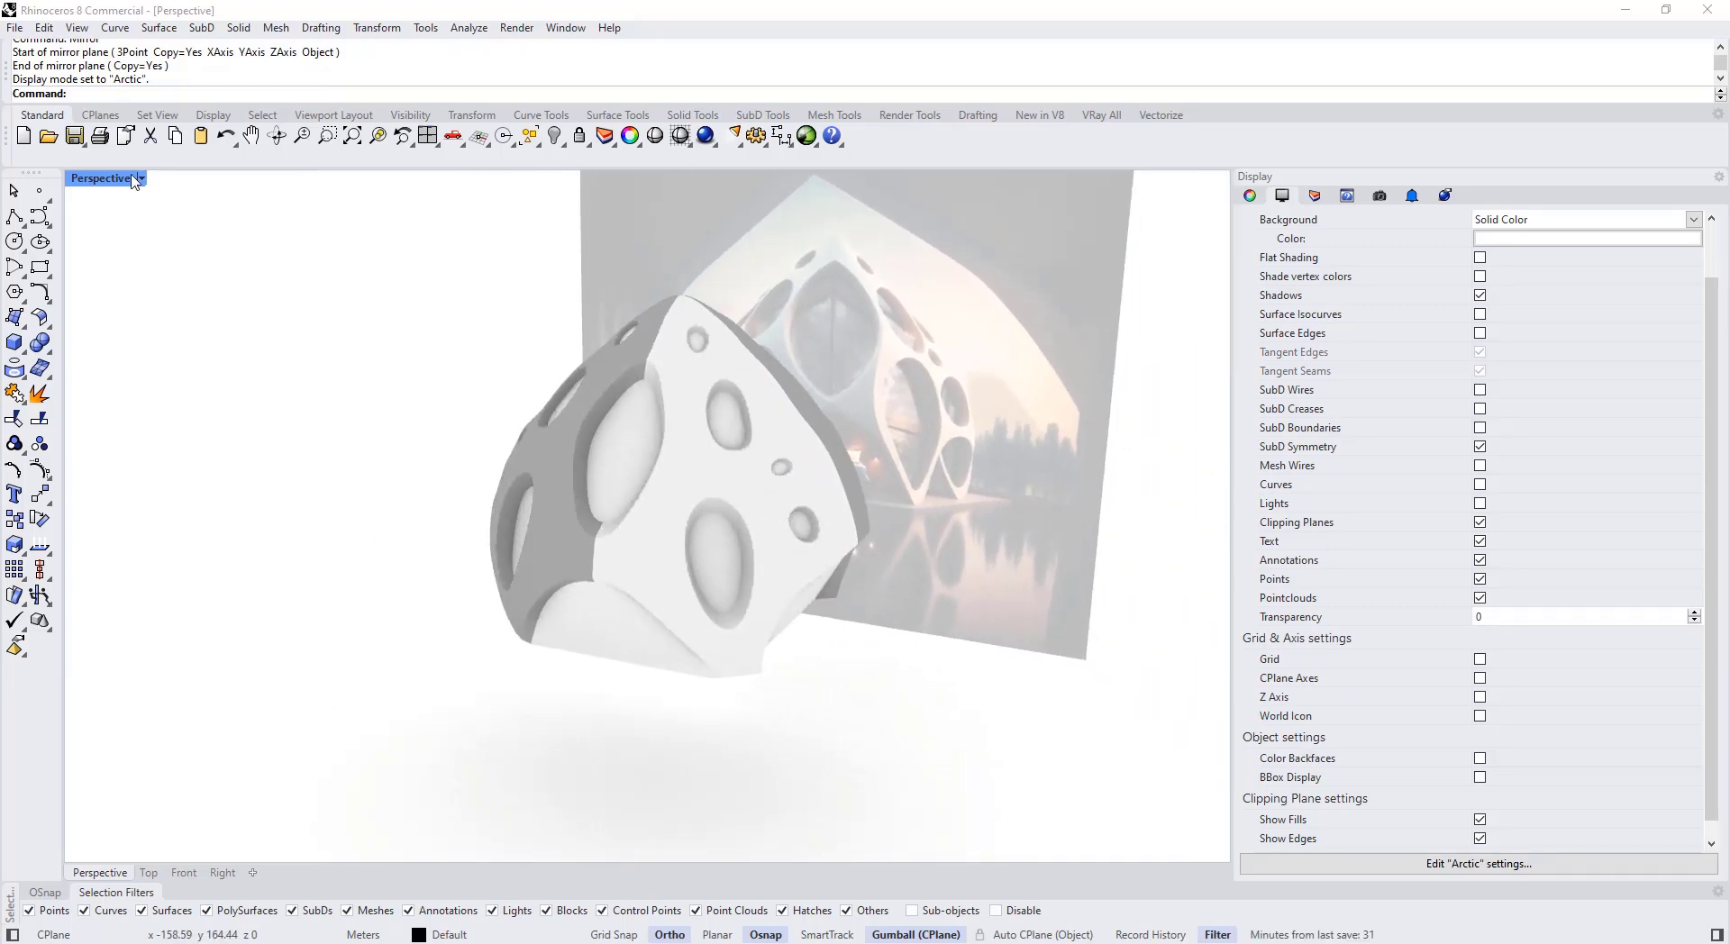
# Step: Set the Perspective viewport's display mode to Shaded
pyautogui.click(140, 177)
pyautogui.click(169, 209)
pyautogui.moveTo(865, 397)
pyautogui.mouseDown(button='right')
pyautogui.moveTo(793, 451)
pyautogui.moveTo(847, 379)
pyautogui.mouseUp(button='right')
pyautogui.press('Tab')
pyautogui.press('Tab')
# Step: Select a SubD component at the shell's side edge and move it slightly upward
pyautogui.scroll(8, 813, 451)
pyautogui.keyDown('ctrl'); pyautogui.keyDown('shift'); pyautogui.click(813, 451); pyautogui.keyUp('shift'); pyautogui.keyUp('ctrl')
pyautogui.moveTo(847, 374); pyautogui.dragTo(848, 349)
pyautogui.press('Escape')
pyautogui.scroll(-8, 827, 378)
pyautogui.moveTo(827, 378); pyautogui.dragTo(811, 472, button='right')
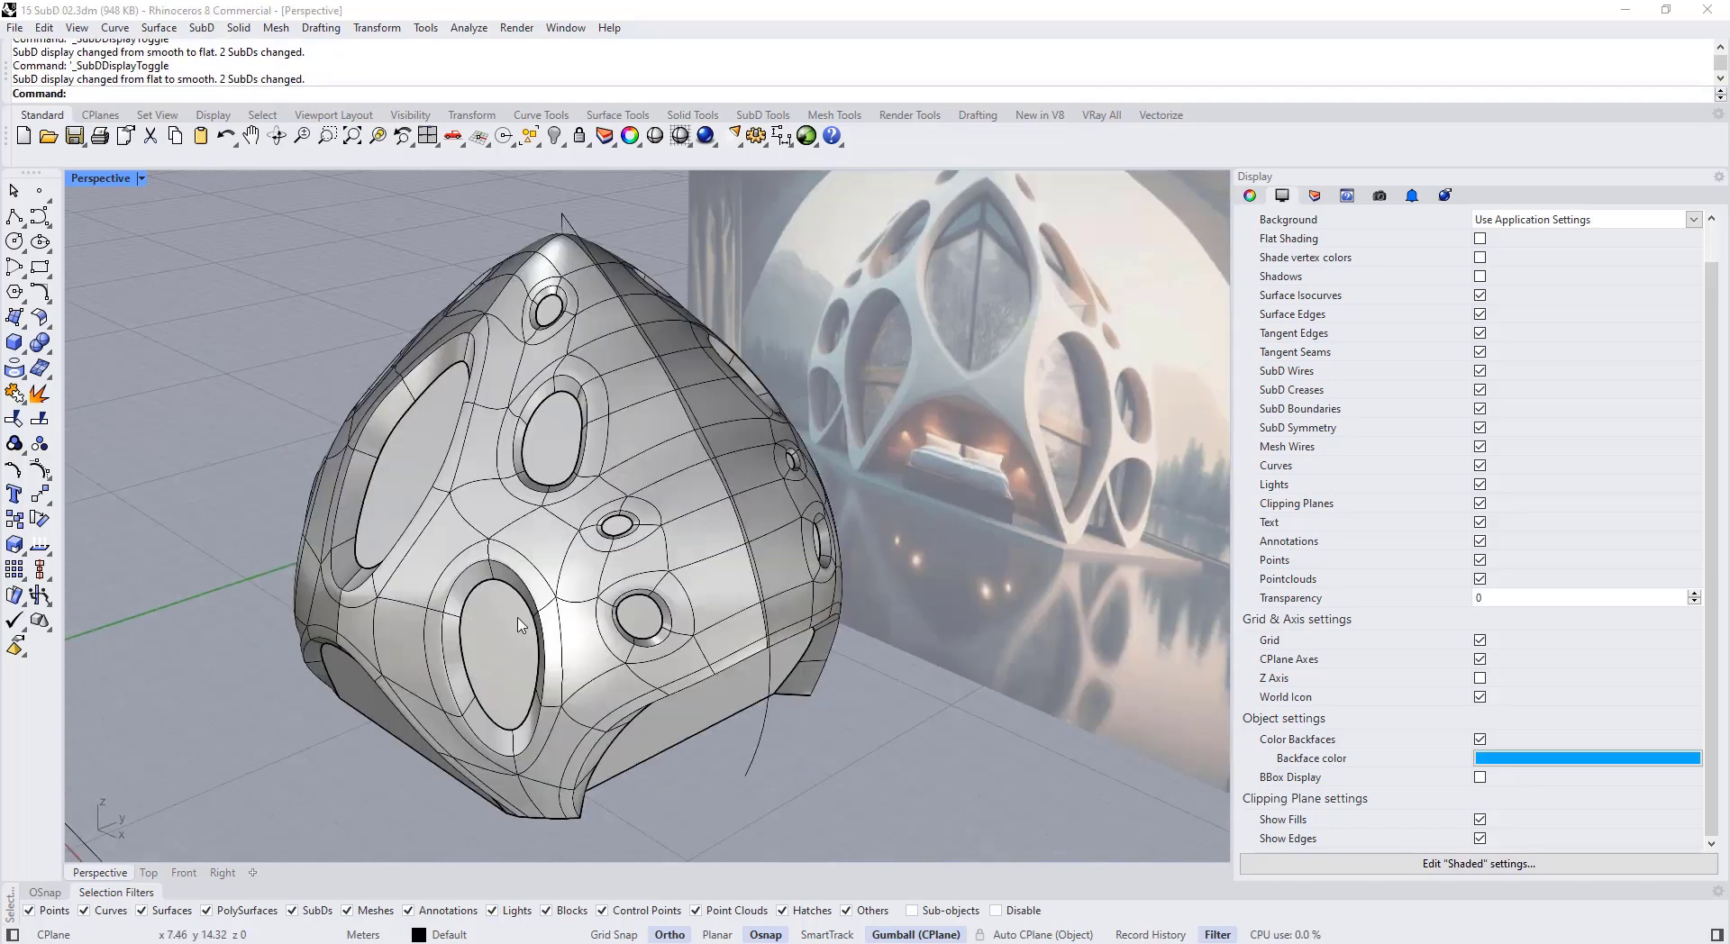
# Step: Show the SubD flat and use InsertPoint to outline half of a new opening beside the shell's side ridge
pyautogui.scroll(3, 521, 624)
pyautogui.scroll(5, 635, 463)
pyautogui.press('Tab')
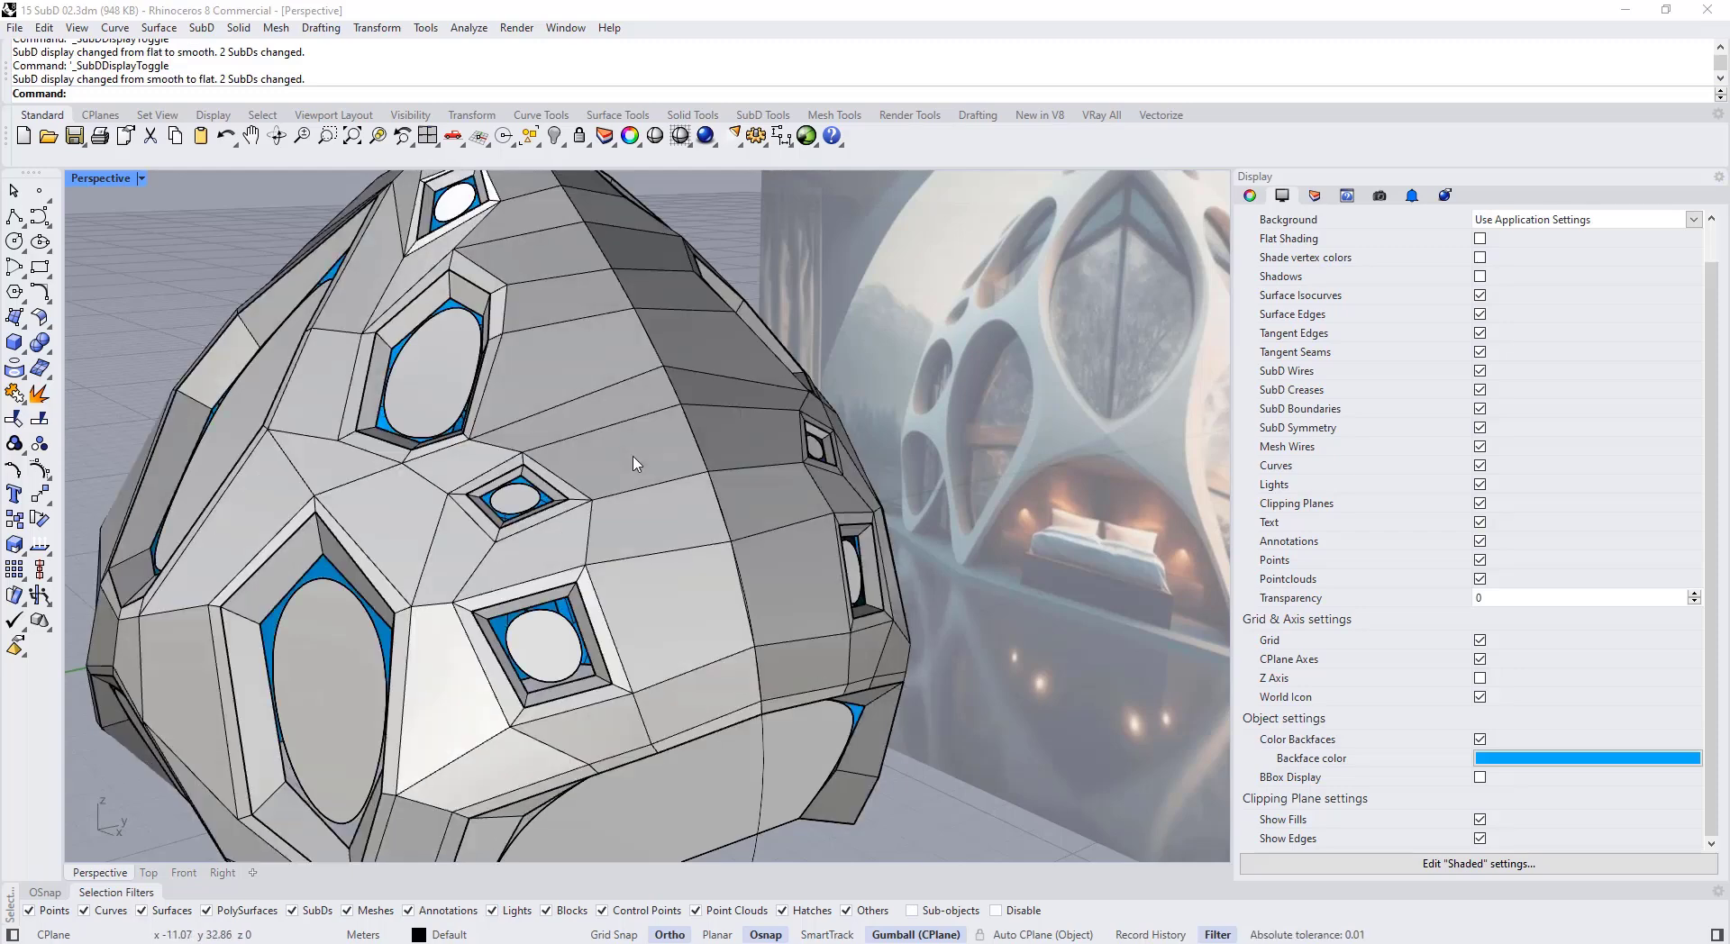
pyautogui.moveTo(635, 463); pyautogui.dragTo(616, 482, button='right')
pyautogui.click(763, 114)
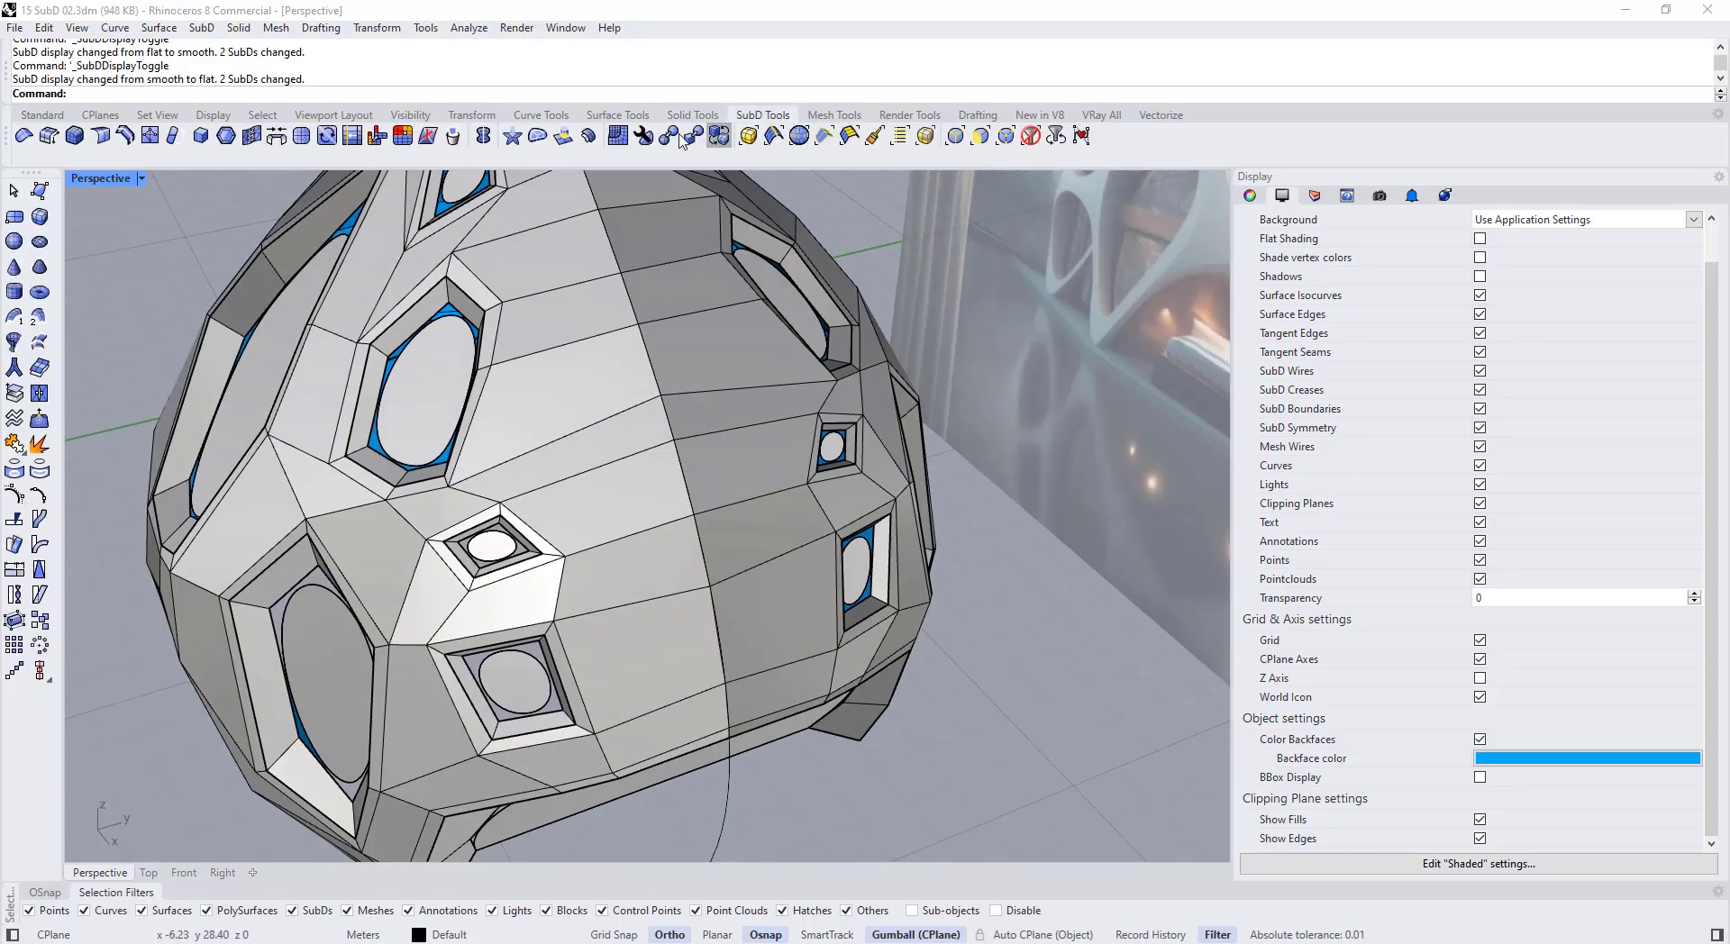
pyautogui.click(151, 136)
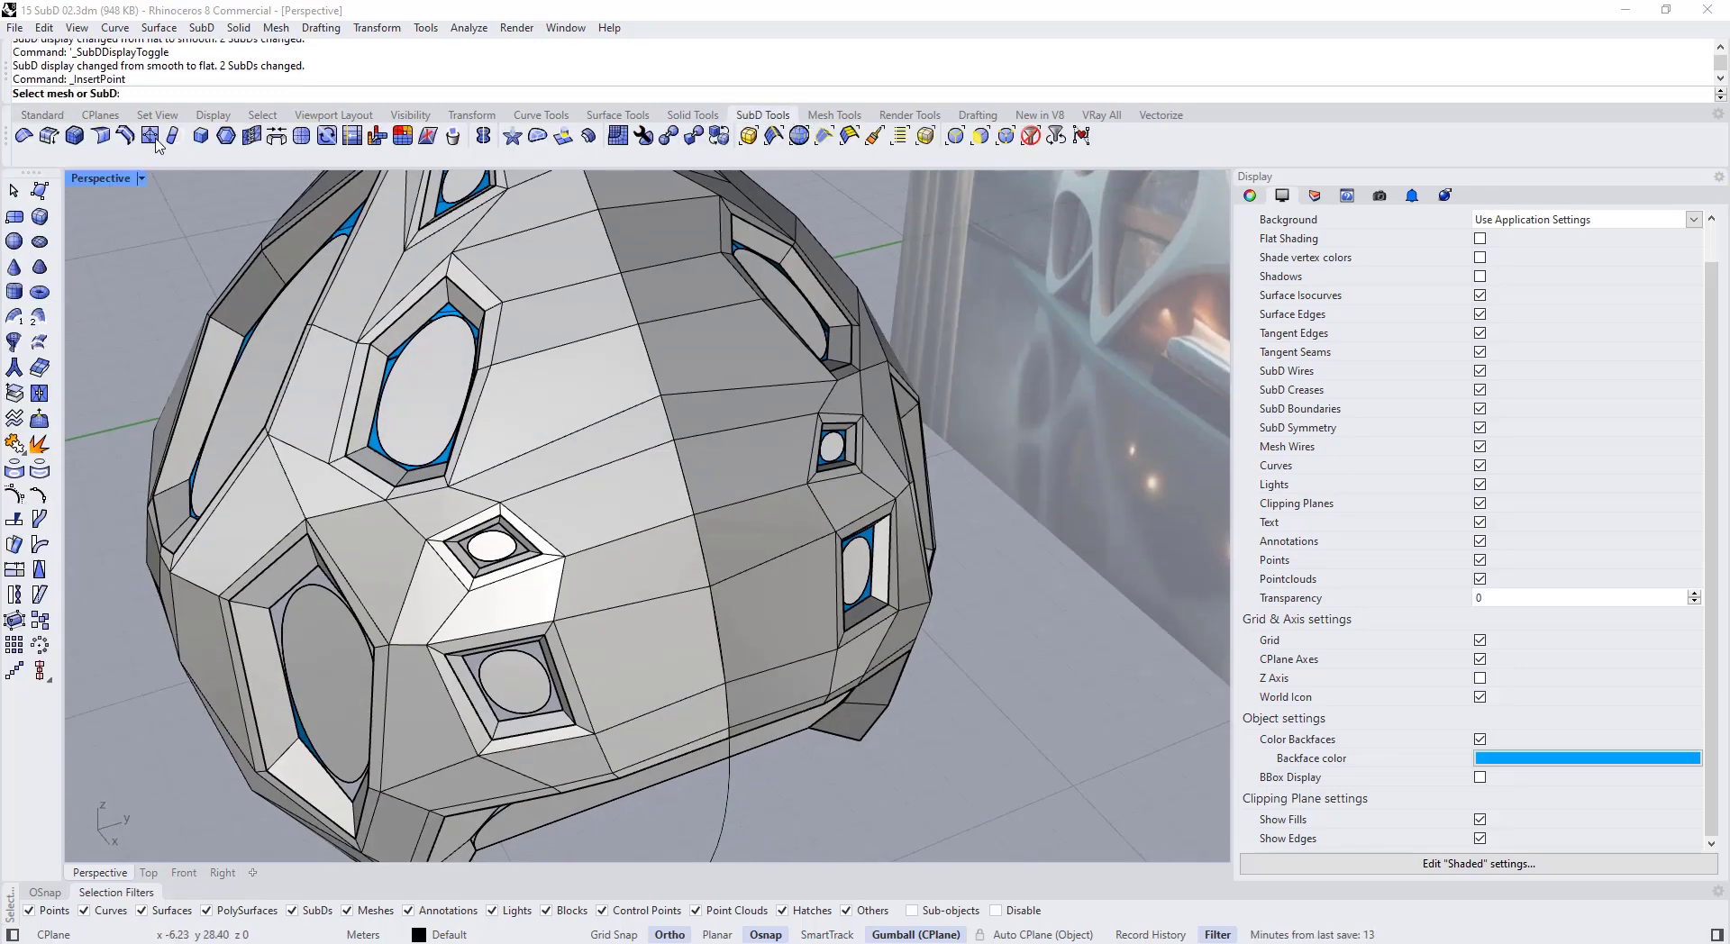
pyautogui.moveTo(663, 647); pyautogui.dragTo(670, 597, button='right')
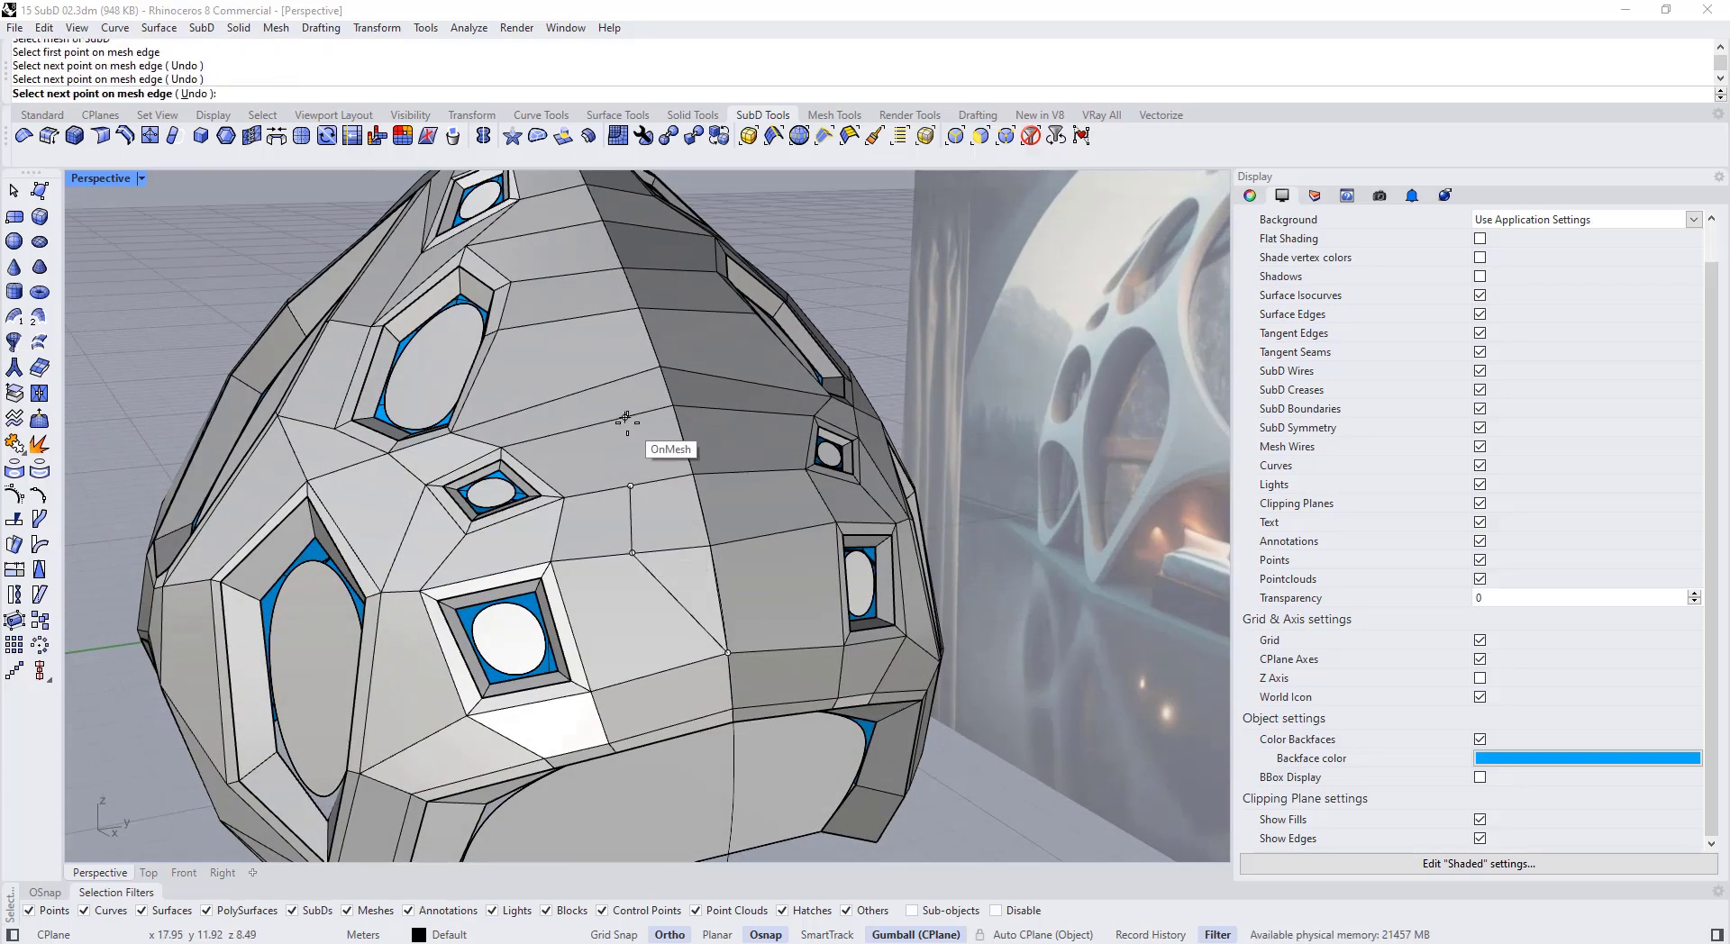
pyautogui.press('Return')
pyautogui.press('Tab')
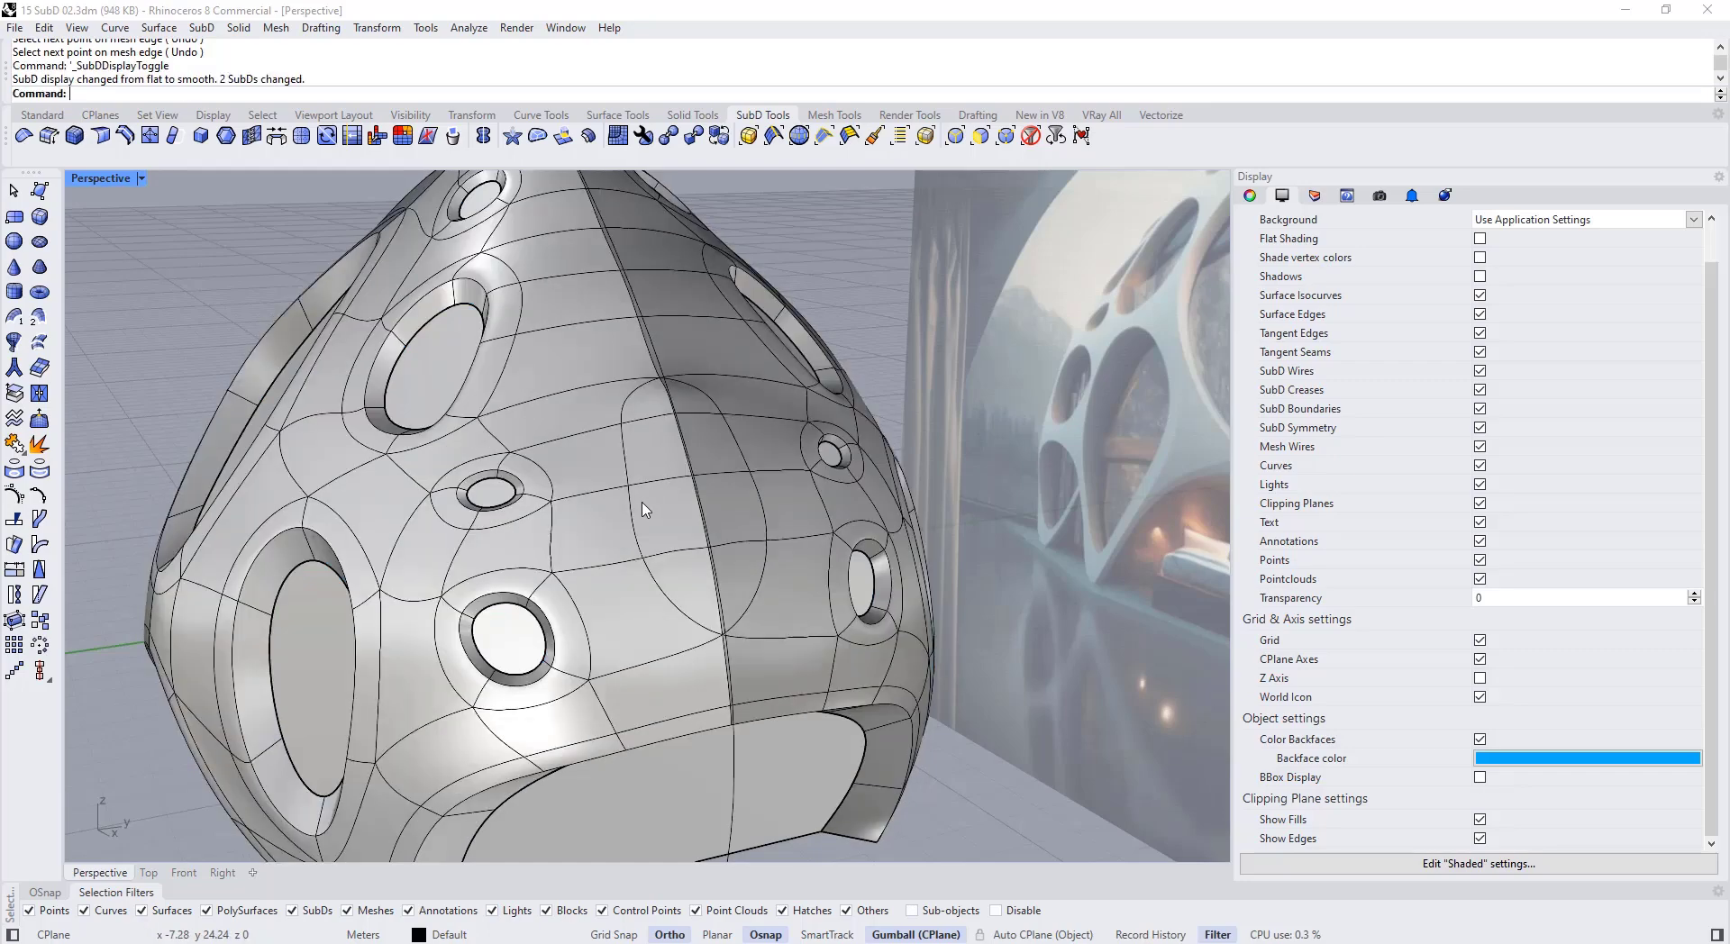
# Step: Shift the inserted vertices of the outline sideways to shape the planned ridge opening
pyautogui.press('Tab')
pyautogui.moveTo(629, 491); pyautogui.dragTo(669, 508, button='right')
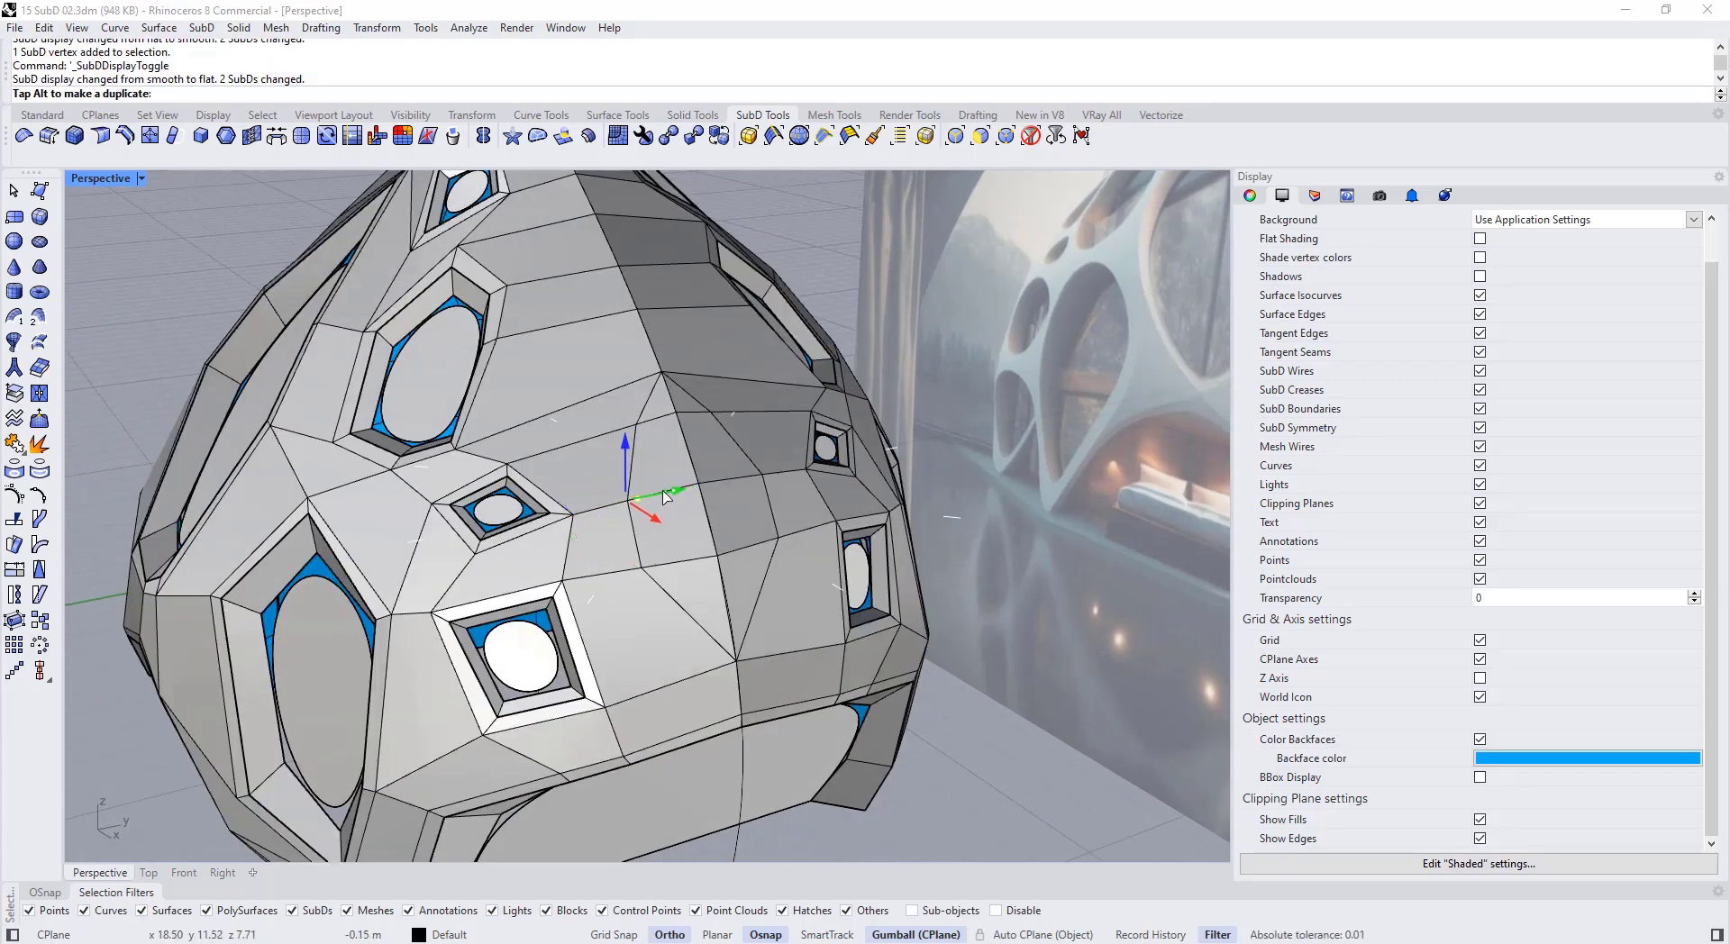
pyautogui.moveTo(663, 497); pyautogui.dragTo(660, 497)
pyautogui.press('Tab')
pyautogui.moveTo(674, 568); pyautogui.dragTo(652, 477, button='right')
pyautogui.click(643, 462)
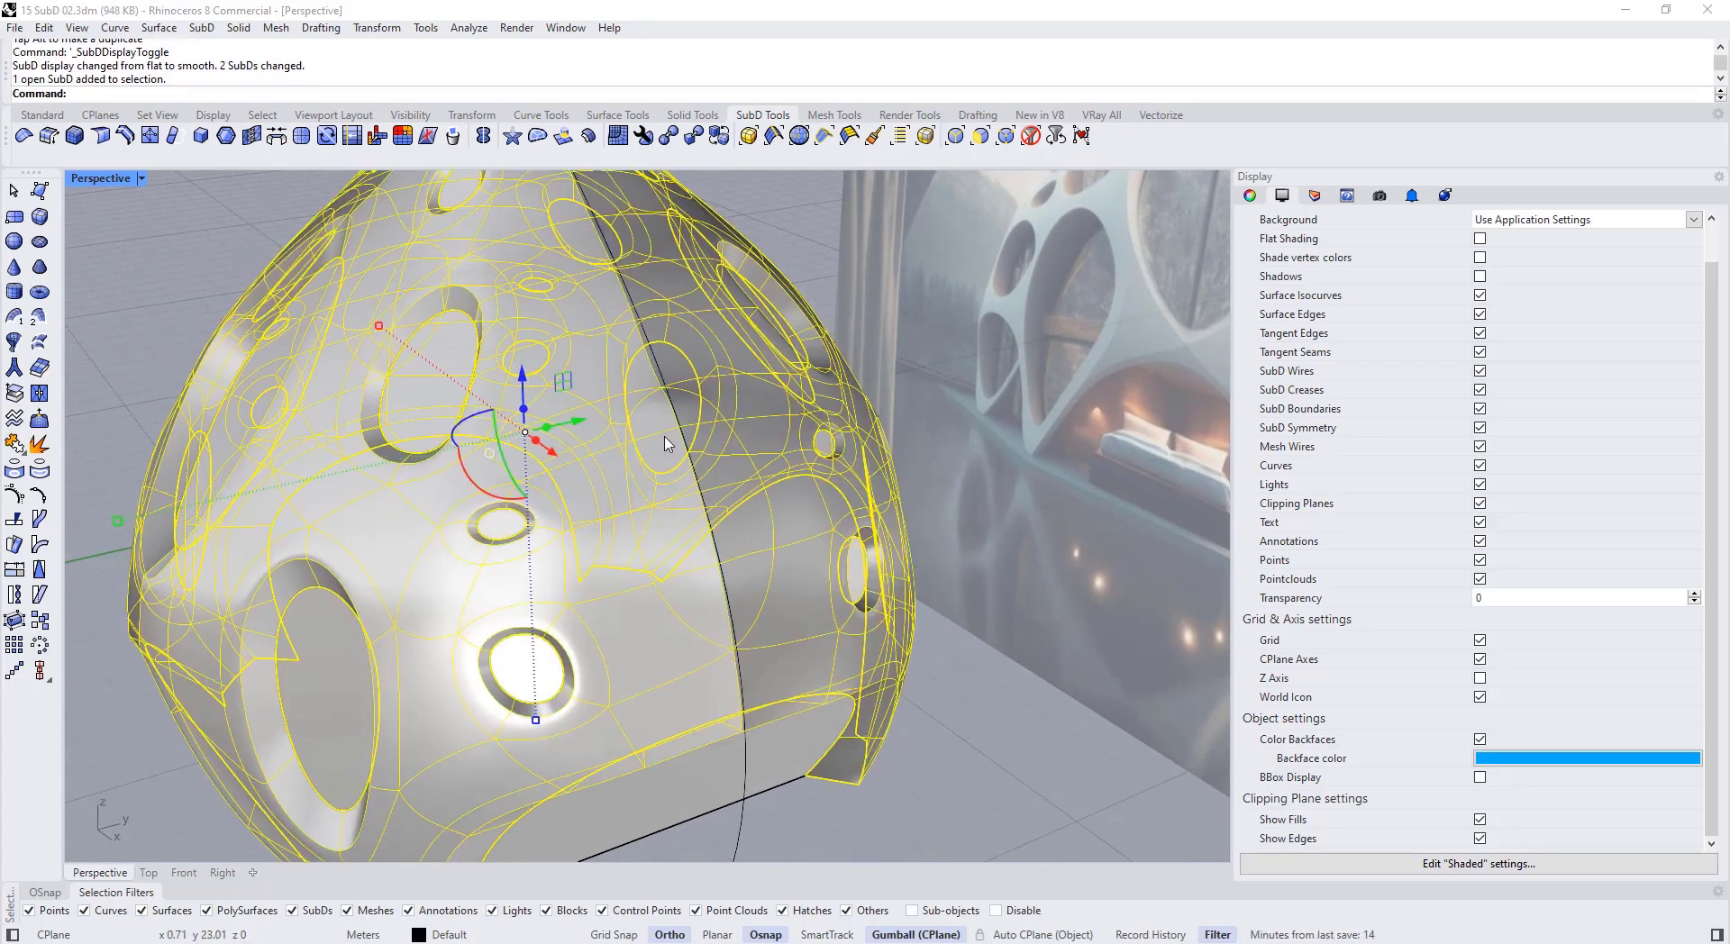
pyautogui.press('Escape')
pyautogui.moveTo(687, 432); pyautogui.dragTo(680, 434)
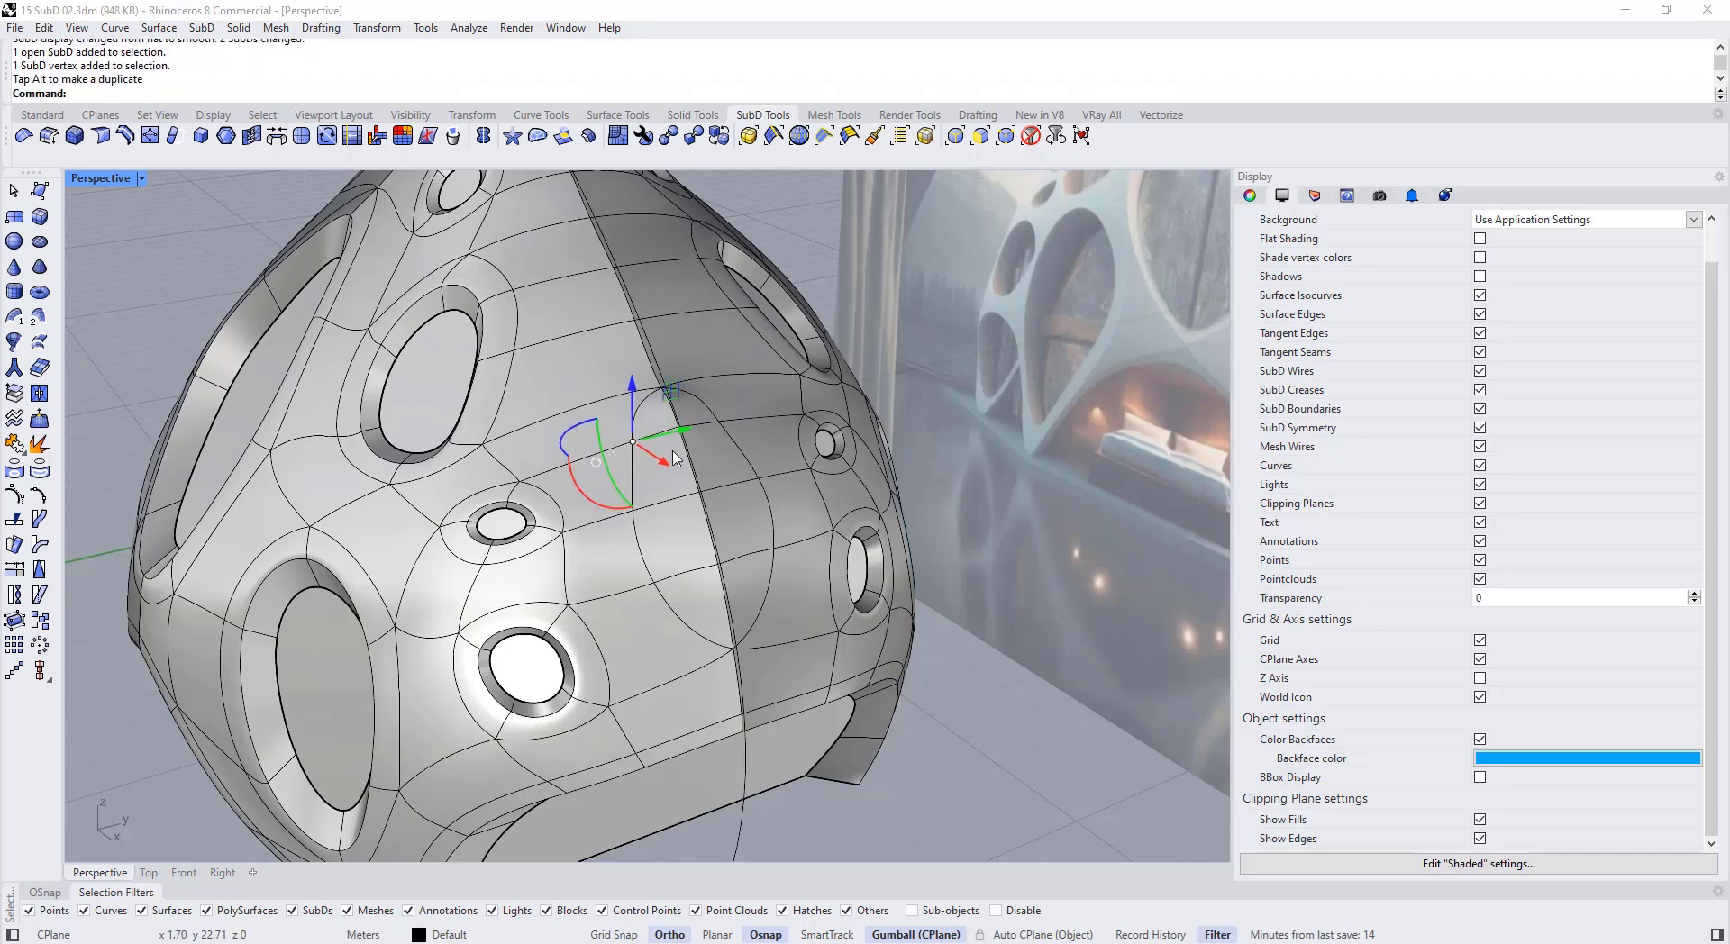
pyautogui.press('Escape')
# Step: Try deleting an edge at the outline's top, and undo the edits back to before the point insertion
pyautogui.moveTo(671, 455); pyautogui.dragTo(626, 469, button='right')
pyautogui.press('Tab')
pyautogui.press('Tab')
pyautogui.keyDown('ctrl'); pyautogui.keyDown('shift'); pyautogui.click(640, 410); pyautogui.keyUp('shift'); pyautogui.keyUp('ctrl')
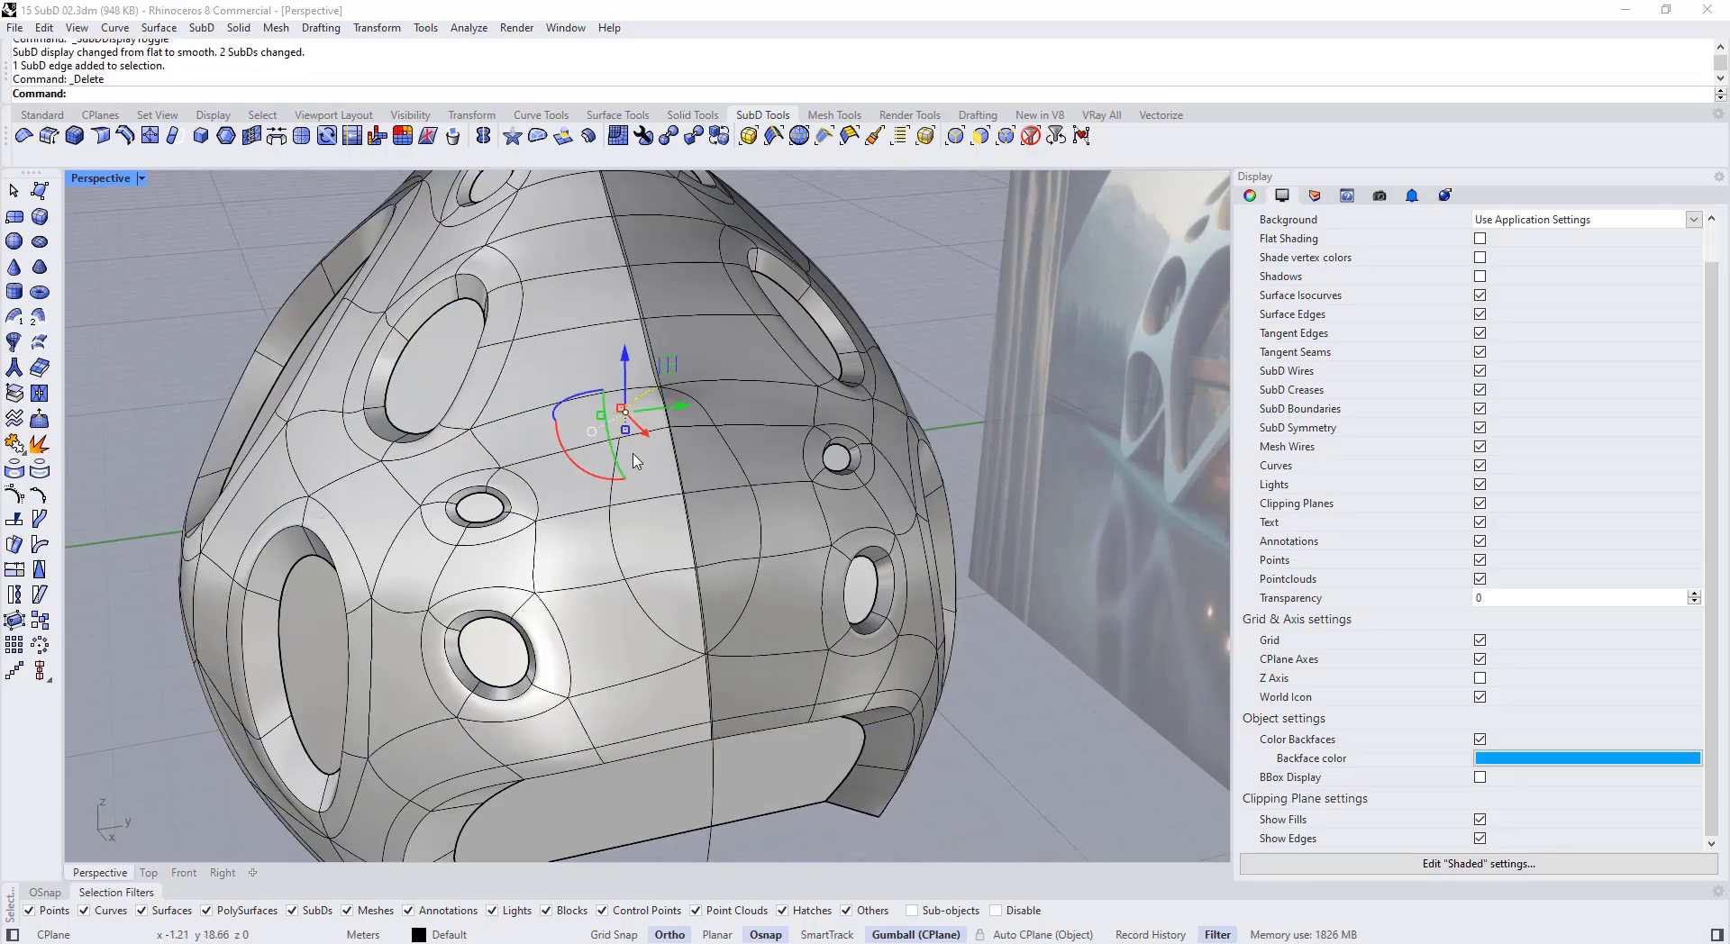
pyautogui.hotkey('ctrl', 'z')
pyautogui.hotkey('ctrl', 'z')
pyautogui.hotkey('ctrl', 'z')
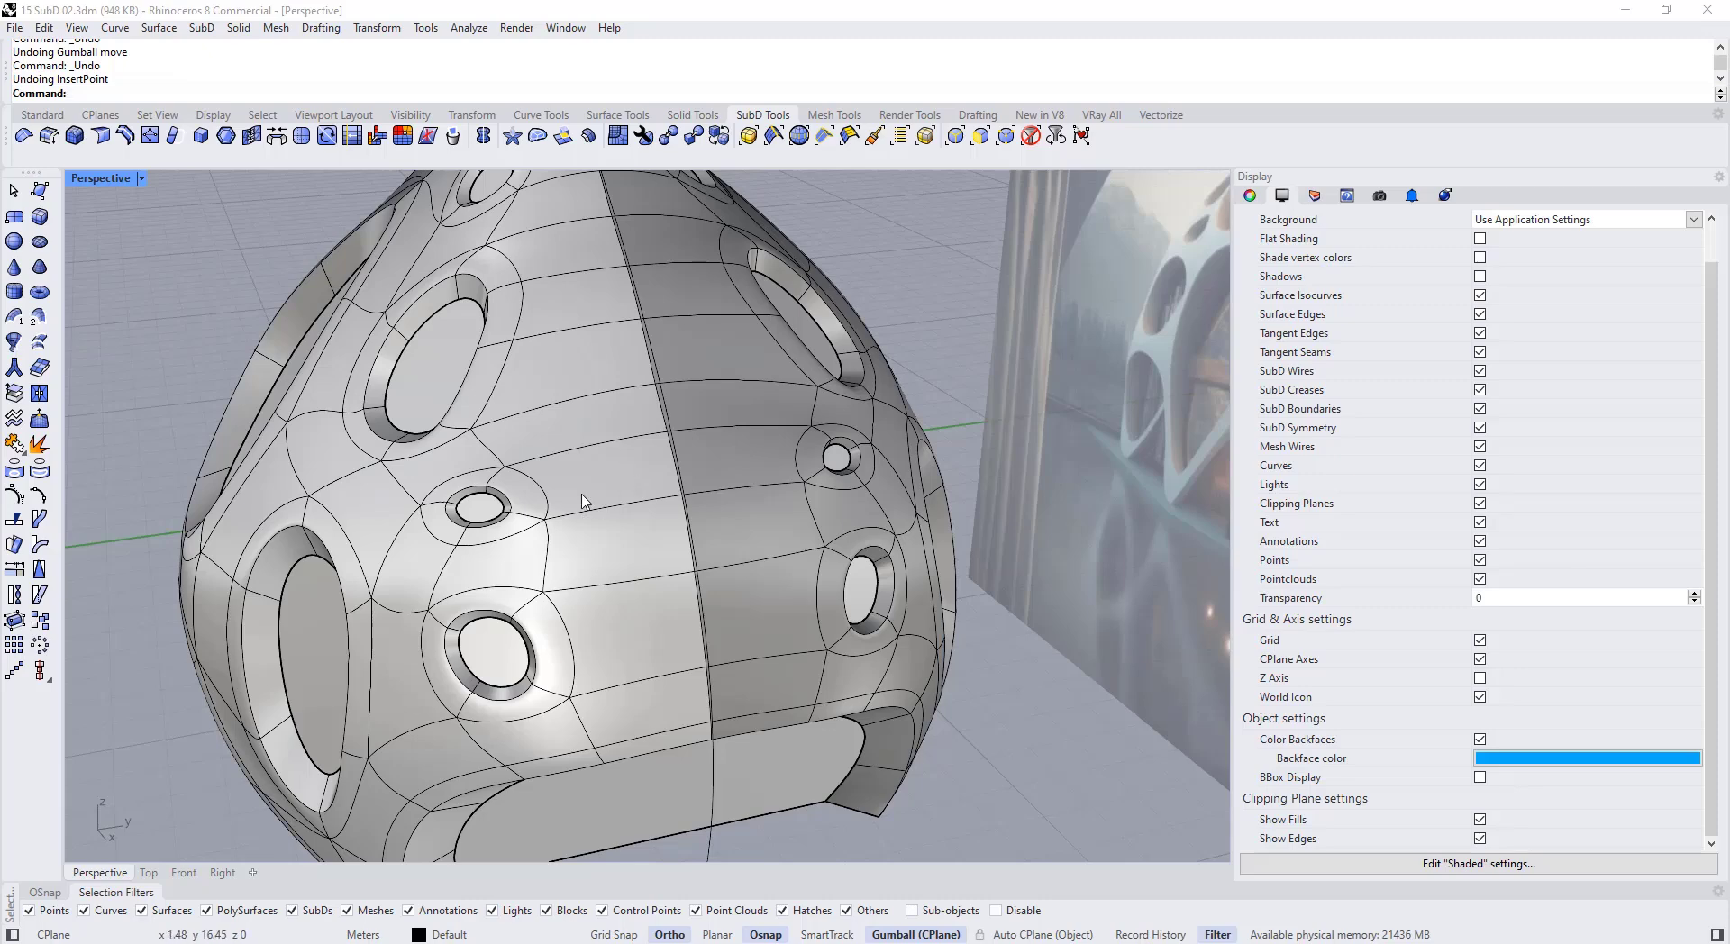
# Step: Insert points across the edges beside the side ridge, ending on the ridge vertex, to outline a taller opening
pyautogui.click(509, 455)
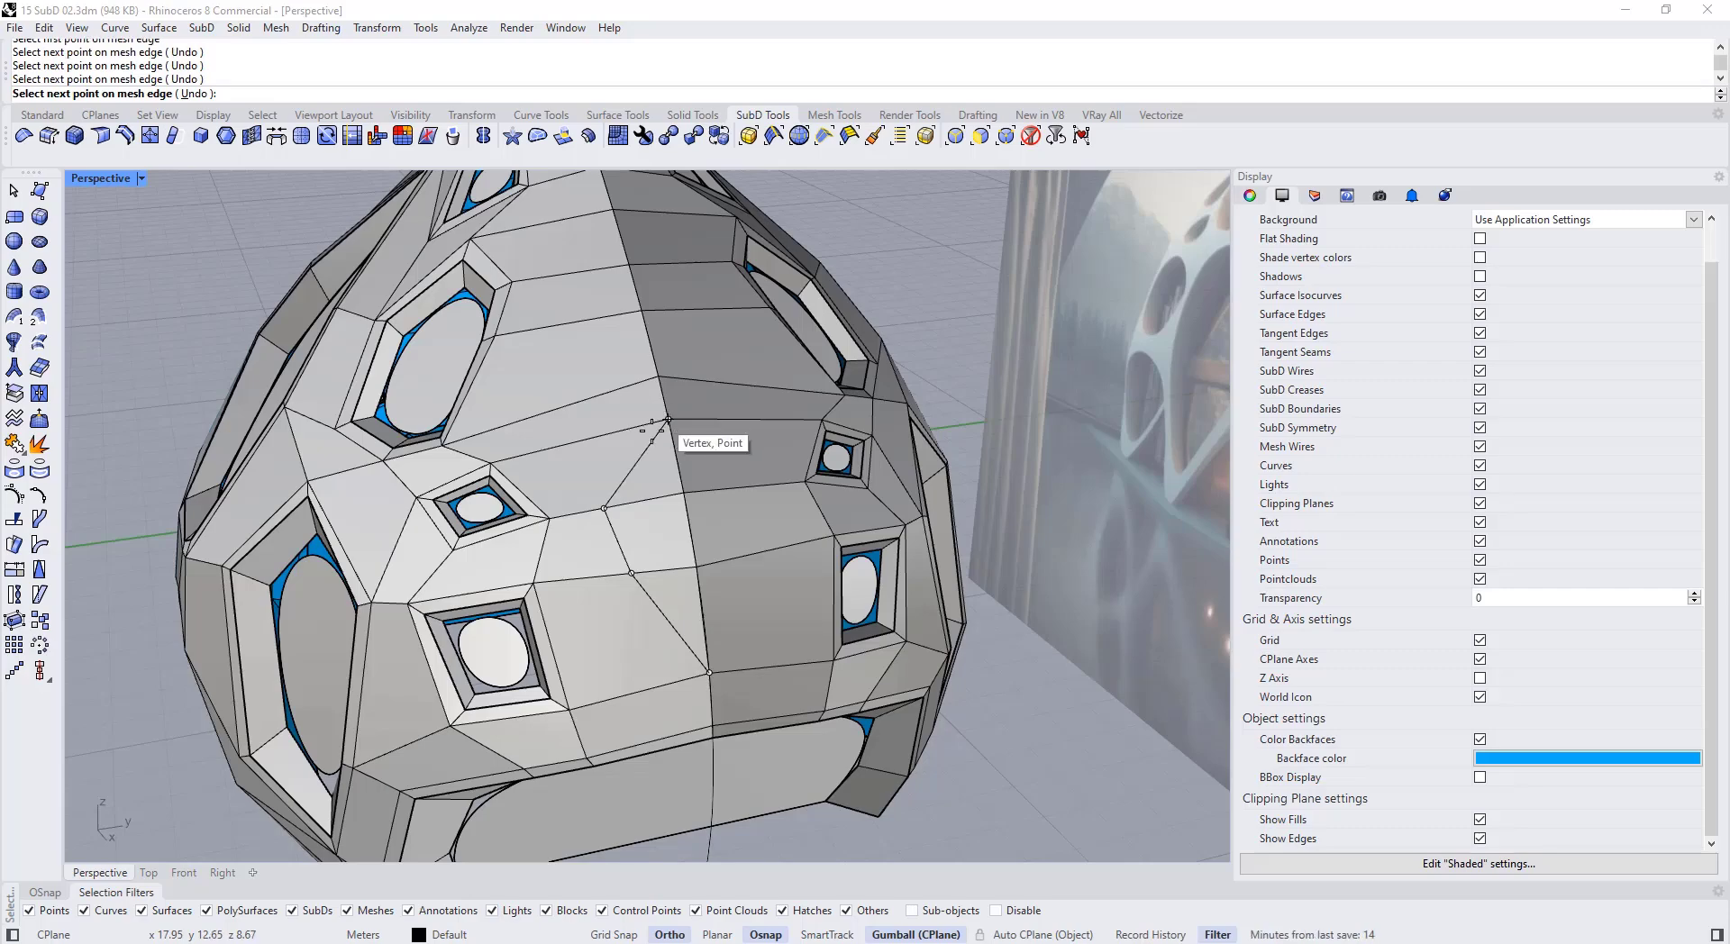
pyautogui.press('Tab')
pyautogui.moveTo(694, 510); pyautogui.dragTo(652, 478, button='right')
pyautogui.press('Tab')
pyautogui.press('Tab')
# Step: Select the faces inside the outline and delete them to open a hole on the ridge
pyautogui.scroll(2, 695, 608)
pyautogui.keyDown('ctrl'); pyautogui.keyDown('shift'); pyautogui.click(694, 608); pyautogui.keyUp('shift'); pyautogui.keyUp('ctrl')
pyautogui.keyDown('ctrl'); pyautogui.keyDown('shift'); pyautogui.click(665, 535); pyautogui.keyUp('shift'); pyautogui.keyUp('ctrl')
pyautogui.keyDown('ctrl'); pyautogui.keyDown('shift'); pyautogui.click(661, 474); pyautogui.keyUp('shift'); pyautogui.keyUp('ctrl')
pyautogui.scroll(-2, 661, 475)
pyautogui.press('Delete')
pyautogui.scroll(-2, 680, 520)
pyautogui.press('Tab')
pyautogui.press('Tab')
# Step: Select the ridge opening's top vertex and set the gumball alignment to Object
pyautogui.scroll(4, 662, 464)
pyautogui.keyDown('ctrl'); pyautogui.keyDown('shift'); pyautogui.click(674, 450); pyautogui.keyUp('shift'); pyautogui.keyUp('ctrl')
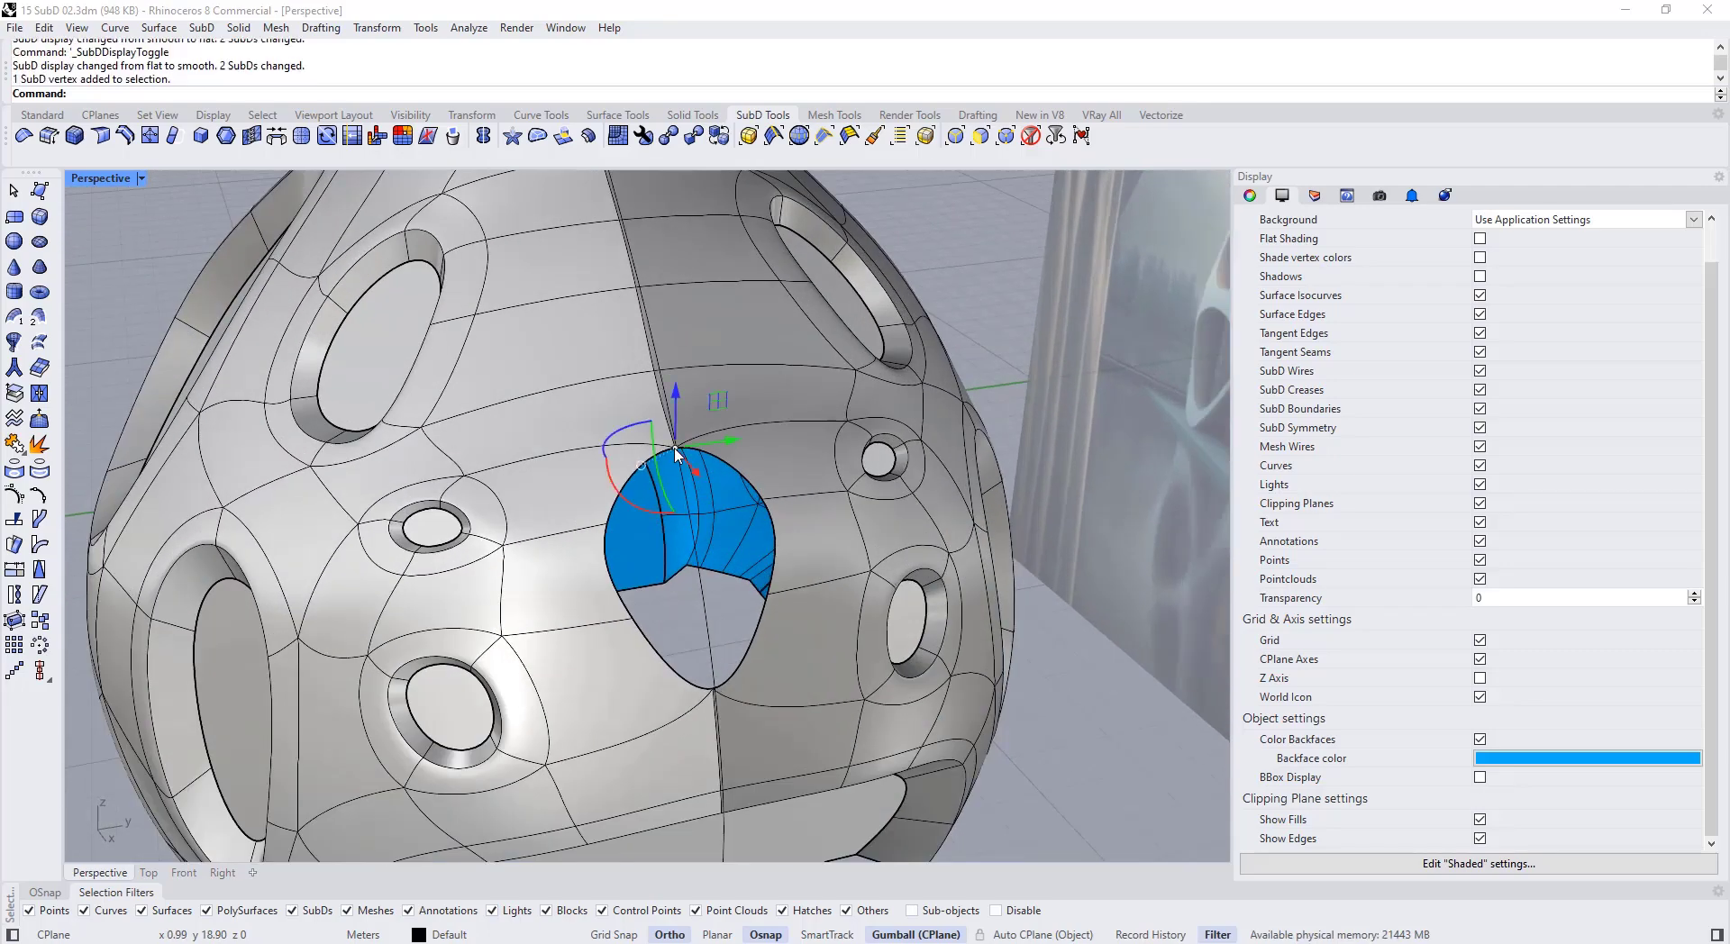
pyautogui.scroll(2, 711, 440)
pyautogui.moveTo(739, 433); pyautogui.dragTo(744, 427, button='right')
pyautogui.click(671, 454)
pyautogui.click(697, 592)
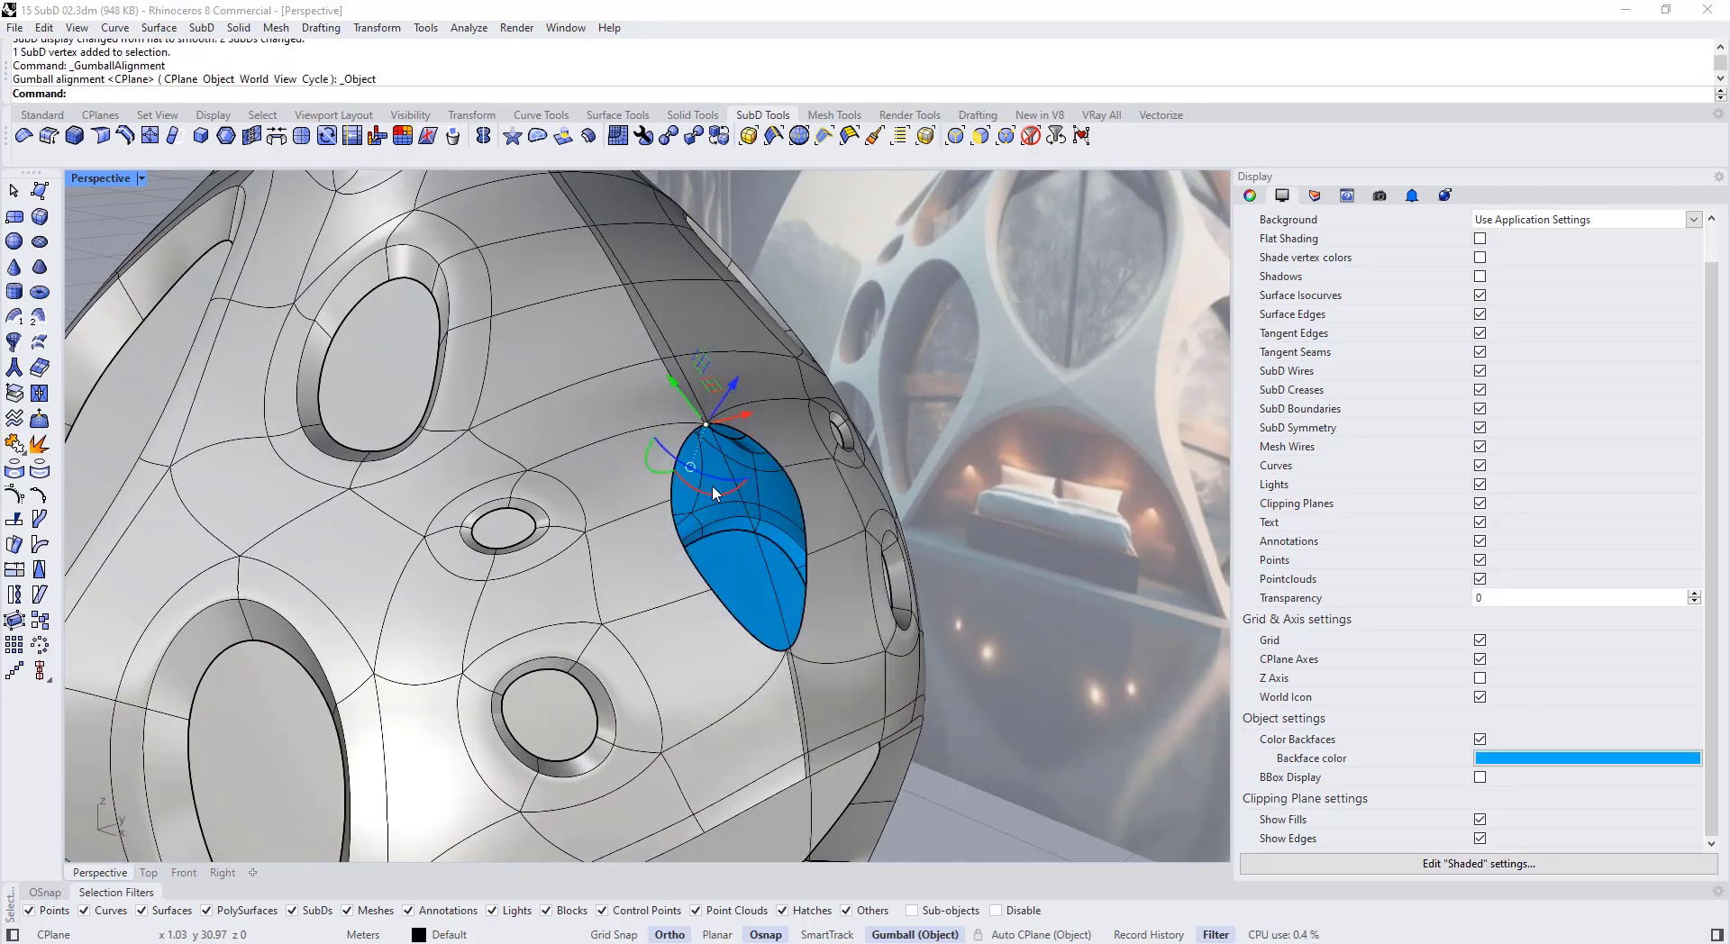
pyautogui.moveTo(716, 491); pyautogui.dragTo(732, 454, button='right')
pyautogui.press('Escape')
# Step: Build a rim around the ridge opening from its boundary edge loop and push the inner edges inward as a recess
pyautogui.moveTo(668, 371); pyautogui.dragTo(639, 596, button='right')
pyautogui.moveTo(755, 560); pyautogui.dragTo(731, 554)
pyautogui.doubleClick(746, 569)
pyautogui.moveTo(731, 554); pyautogui.dragTo(748, 502, button='right')
pyautogui.press('Escape')
pyautogui.moveTo(784, 481); pyautogui.dragTo(768, 496)
pyautogui.moveTo(799, 482); pyautogui.dragTo(747, 450, button='right')
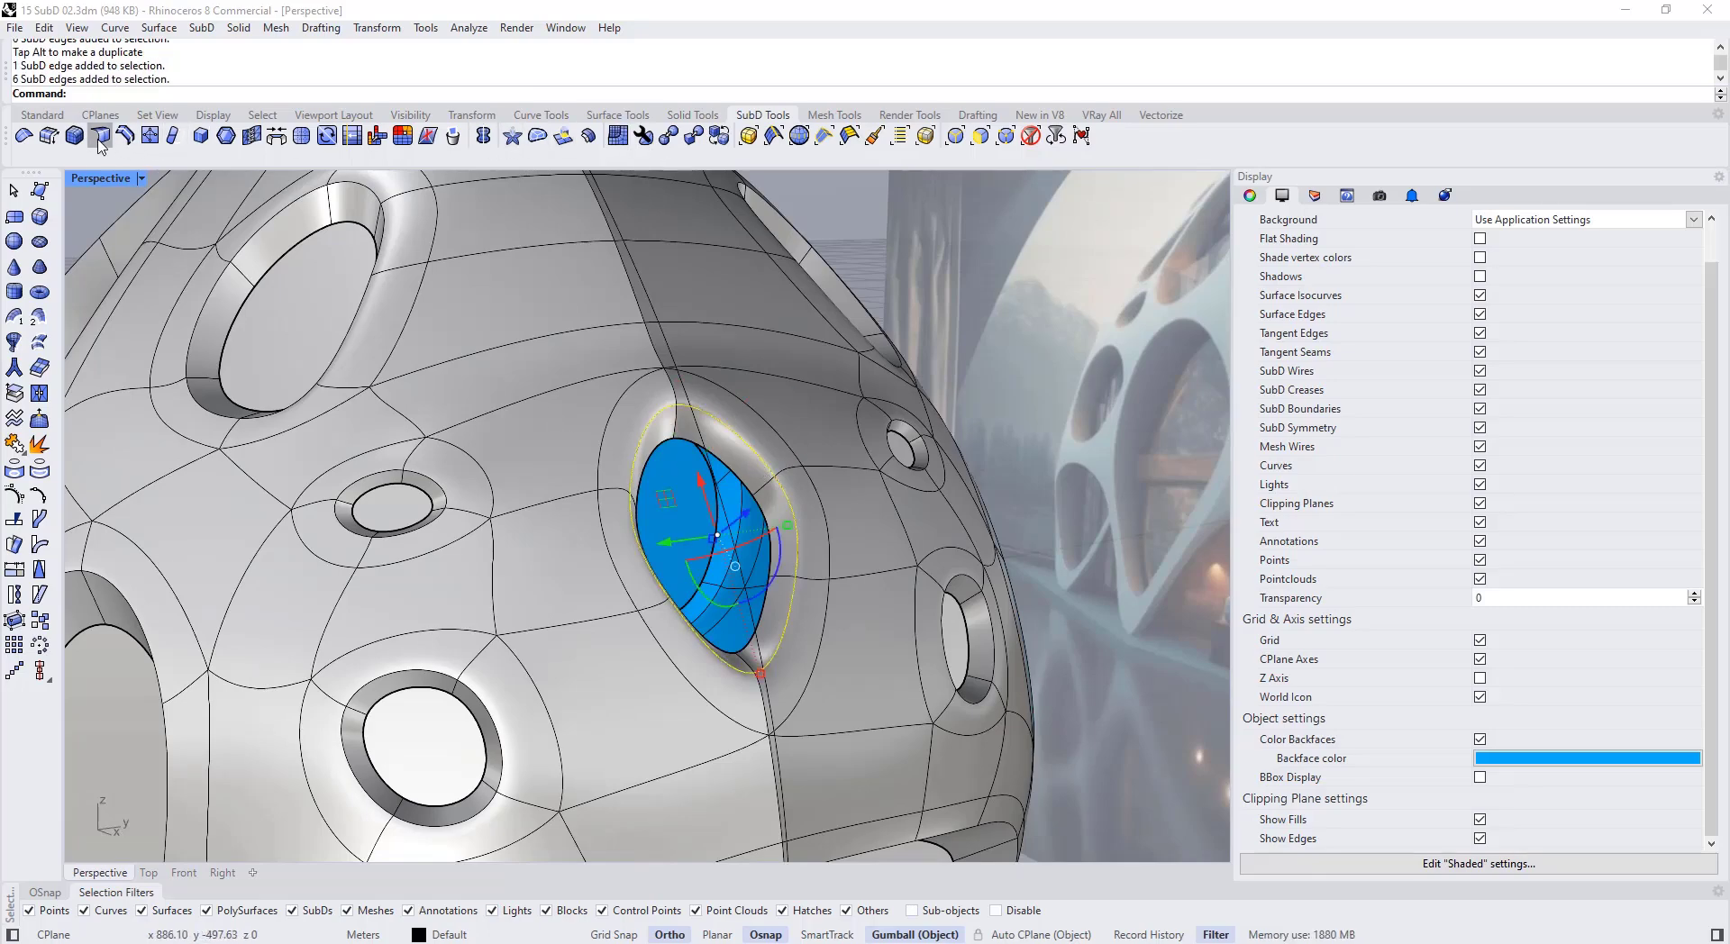
# Step: Crease the outer rim edge loop of the new ridge opening
pyautogui.scroll(-3, 684, 495)
pyautogui.press('Tab')
pyautogui.press('Tab')
pyautogui.moveTo(703, 501)
pyautogui.mouseDown(button='right')
pyautogui.moveTo(662, 496)
pyautogui.moveTo(721, 531)
pyautogui.moveTo(707, 498)
pyautogui.mouseUp(button='right')
pyautogui.press('Escape')
pyautogui.scroll(-5, 716, 523)
pyautogui.scroll(4, 708, 496)
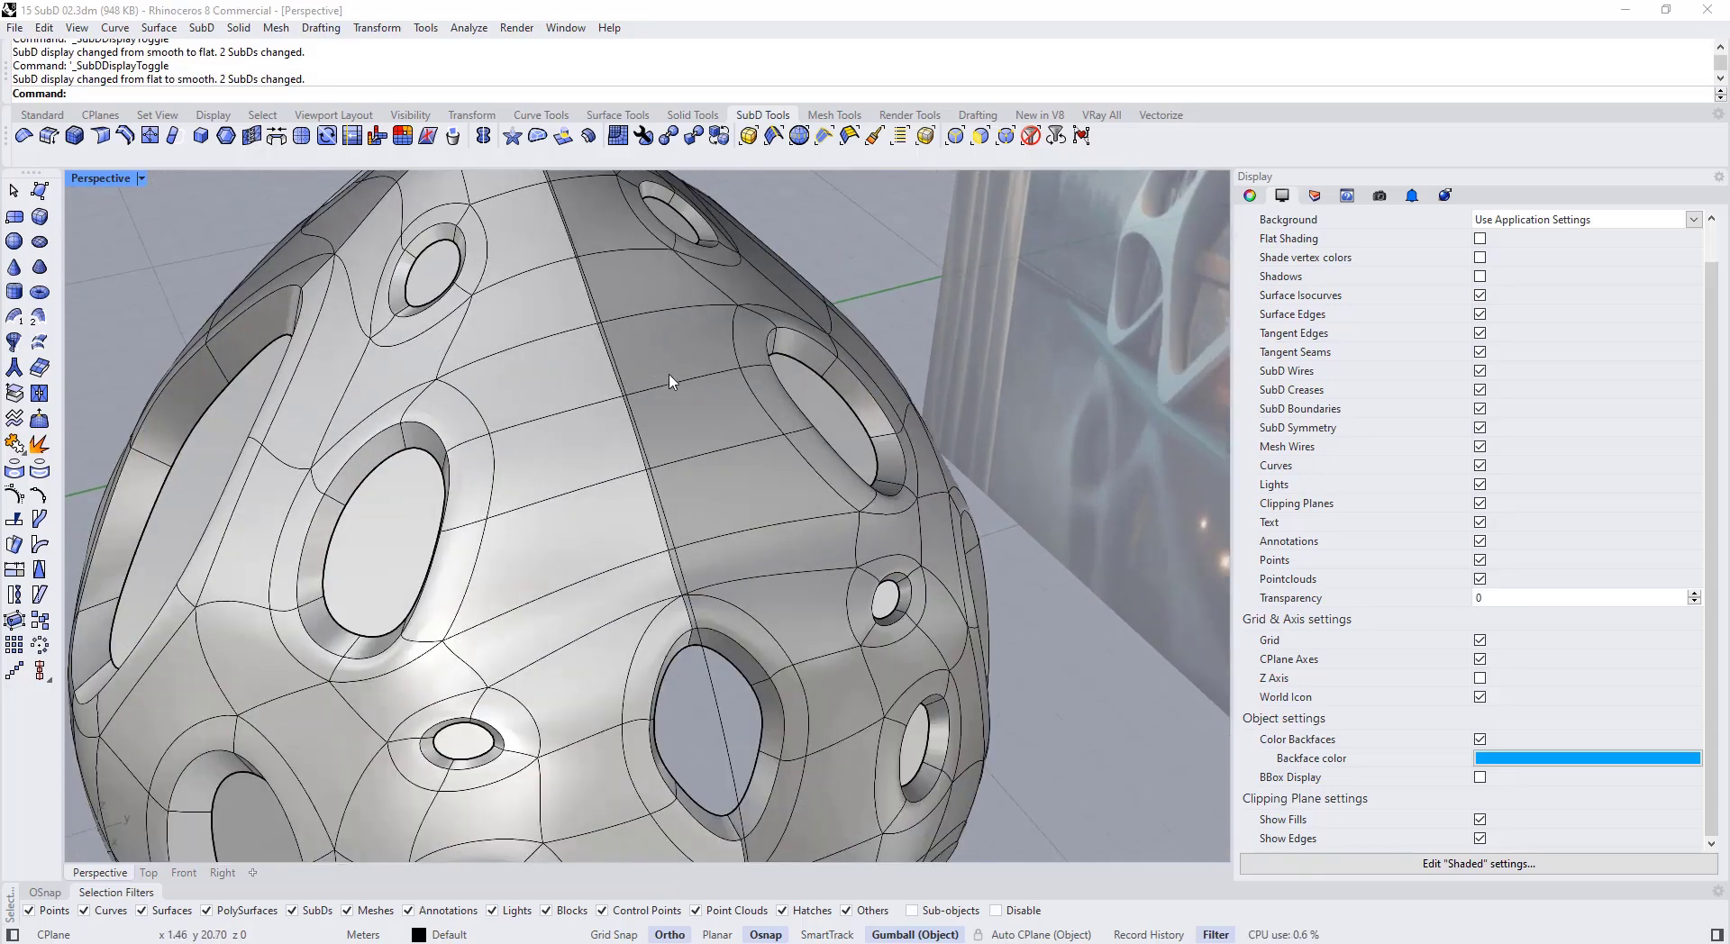
# Step: Insert points outlining a second ridge opening above the first and delete the faces inside it
pyautogui.click(147, 136)
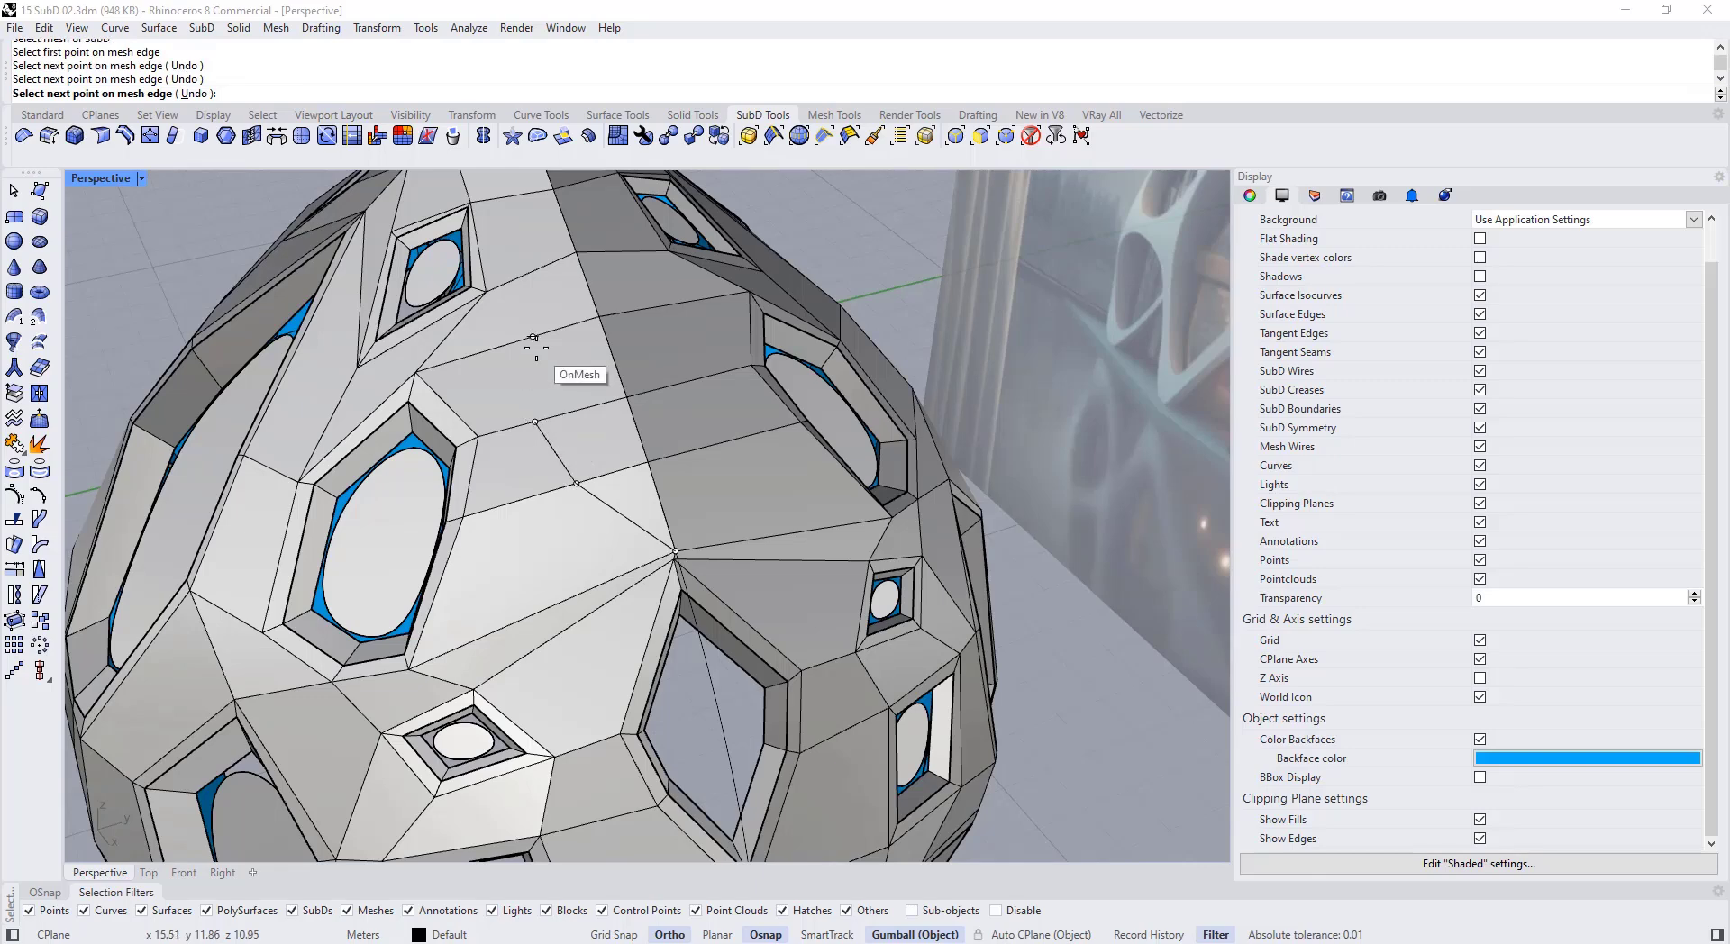
pyautogui.rightClick(575, 254)
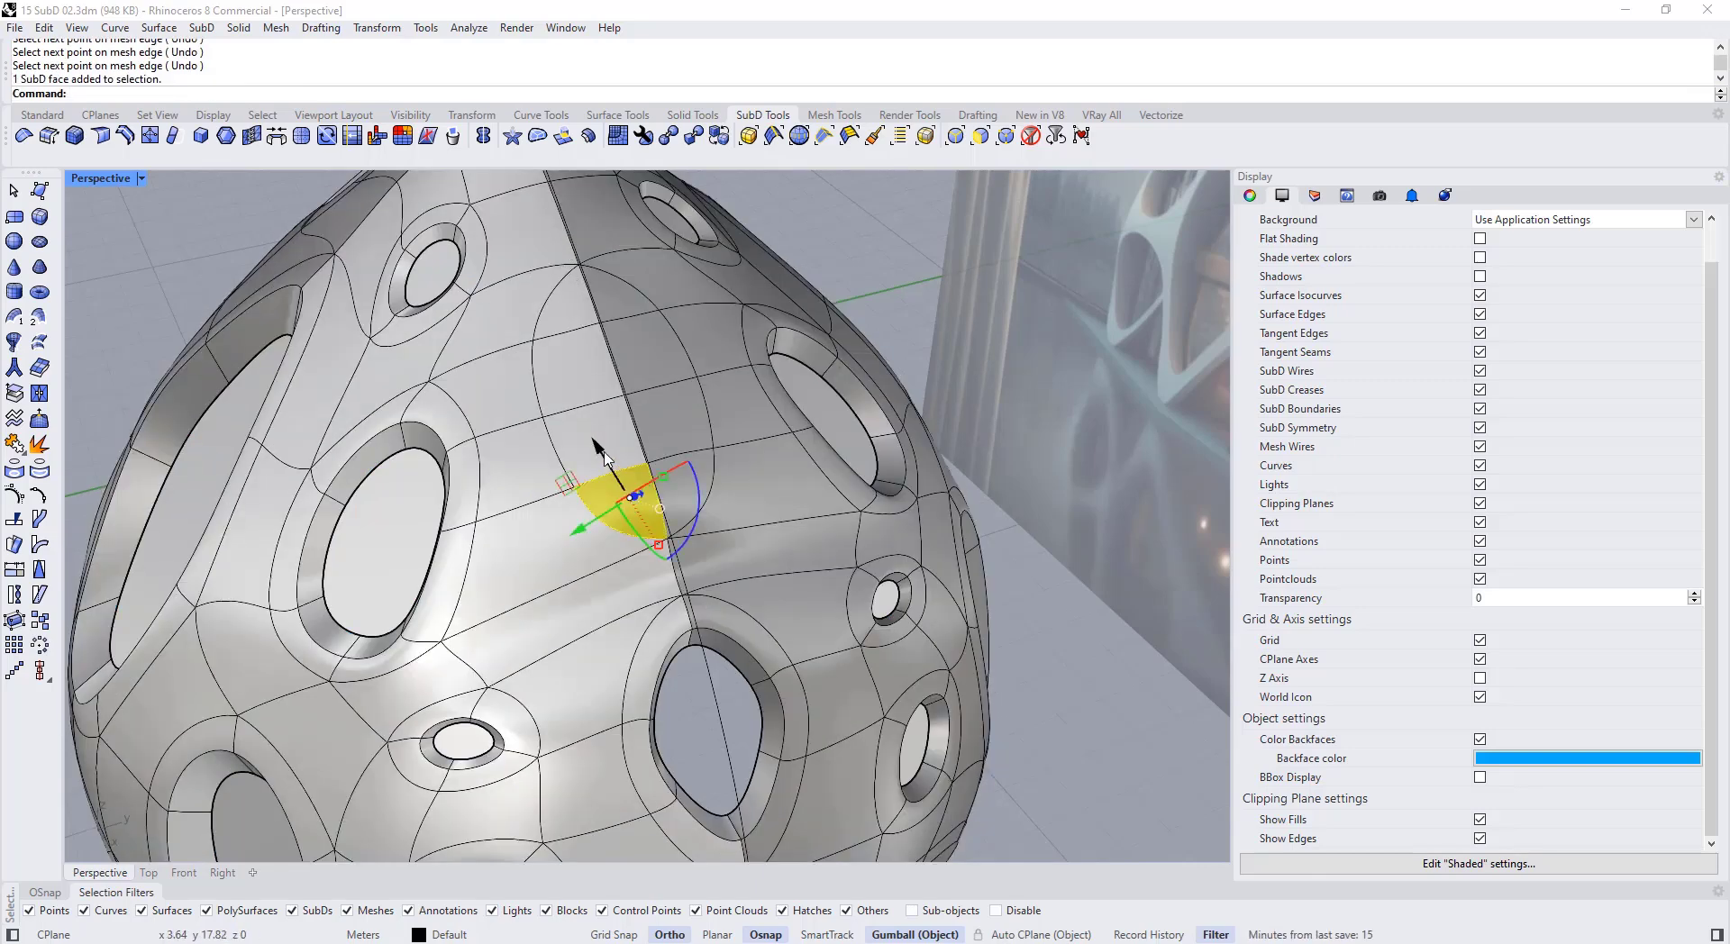
pyautogui.scroll(5, 584, 395)
pyautogui.keyDown('ctrl'); pyautogui.keyDown('shift'); pyautogui.click(593, 442); pyautogui.keyUp('shift'); pyautogui.keyUp('ctrl')
pyautogui.keyDown('ctrl'); pyautogui.keyDown('shift'); pyautogui.click(590, 370); pyautogui.keyUp('shift'); pyautogui.keyUp('ctrl')
pyautogui.keyDown('ctrl'); pyautogui.keyDown('shift'); pyautogui.click(579, 239); pyautogui.keyUp('shift'); pyautogui.keyUp('ctrl')
pyautogui.scroll(-5, 577, 266)
pyautogui.press('Delete')
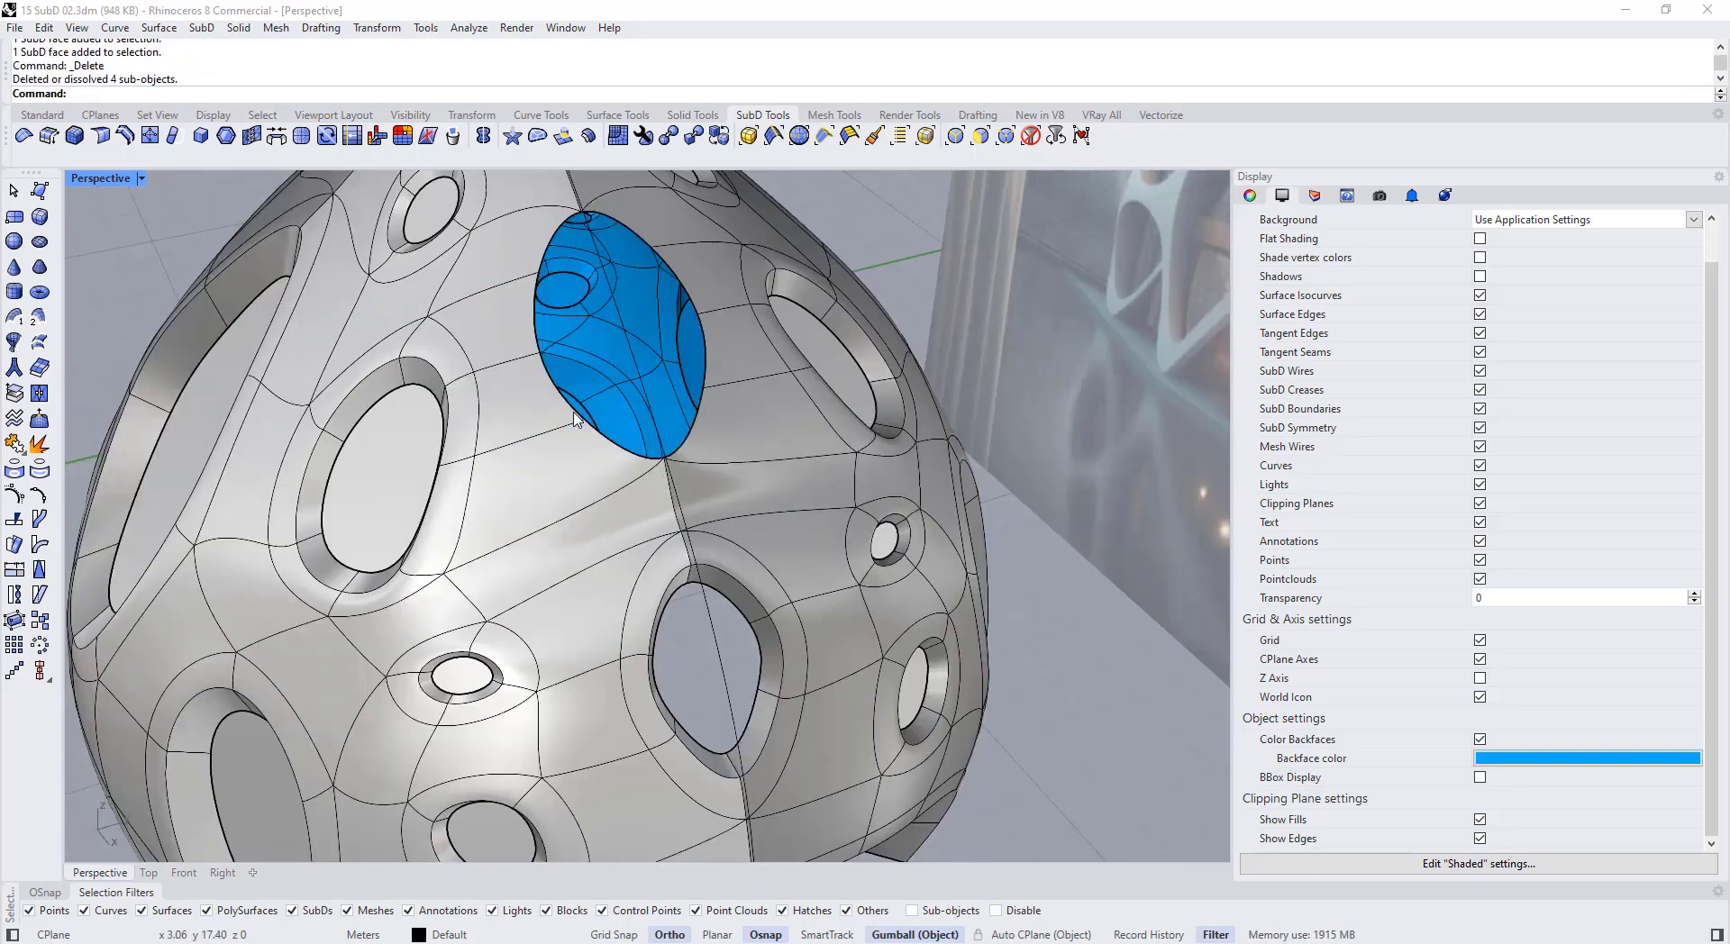
# Step: Scale the upper ridge opening's boundary loop inward to form a rim band
pyautogui.moveTo(607, 452); pyautogui.dragTo(559, 402, button='right')
pyautogui.press('Tab')
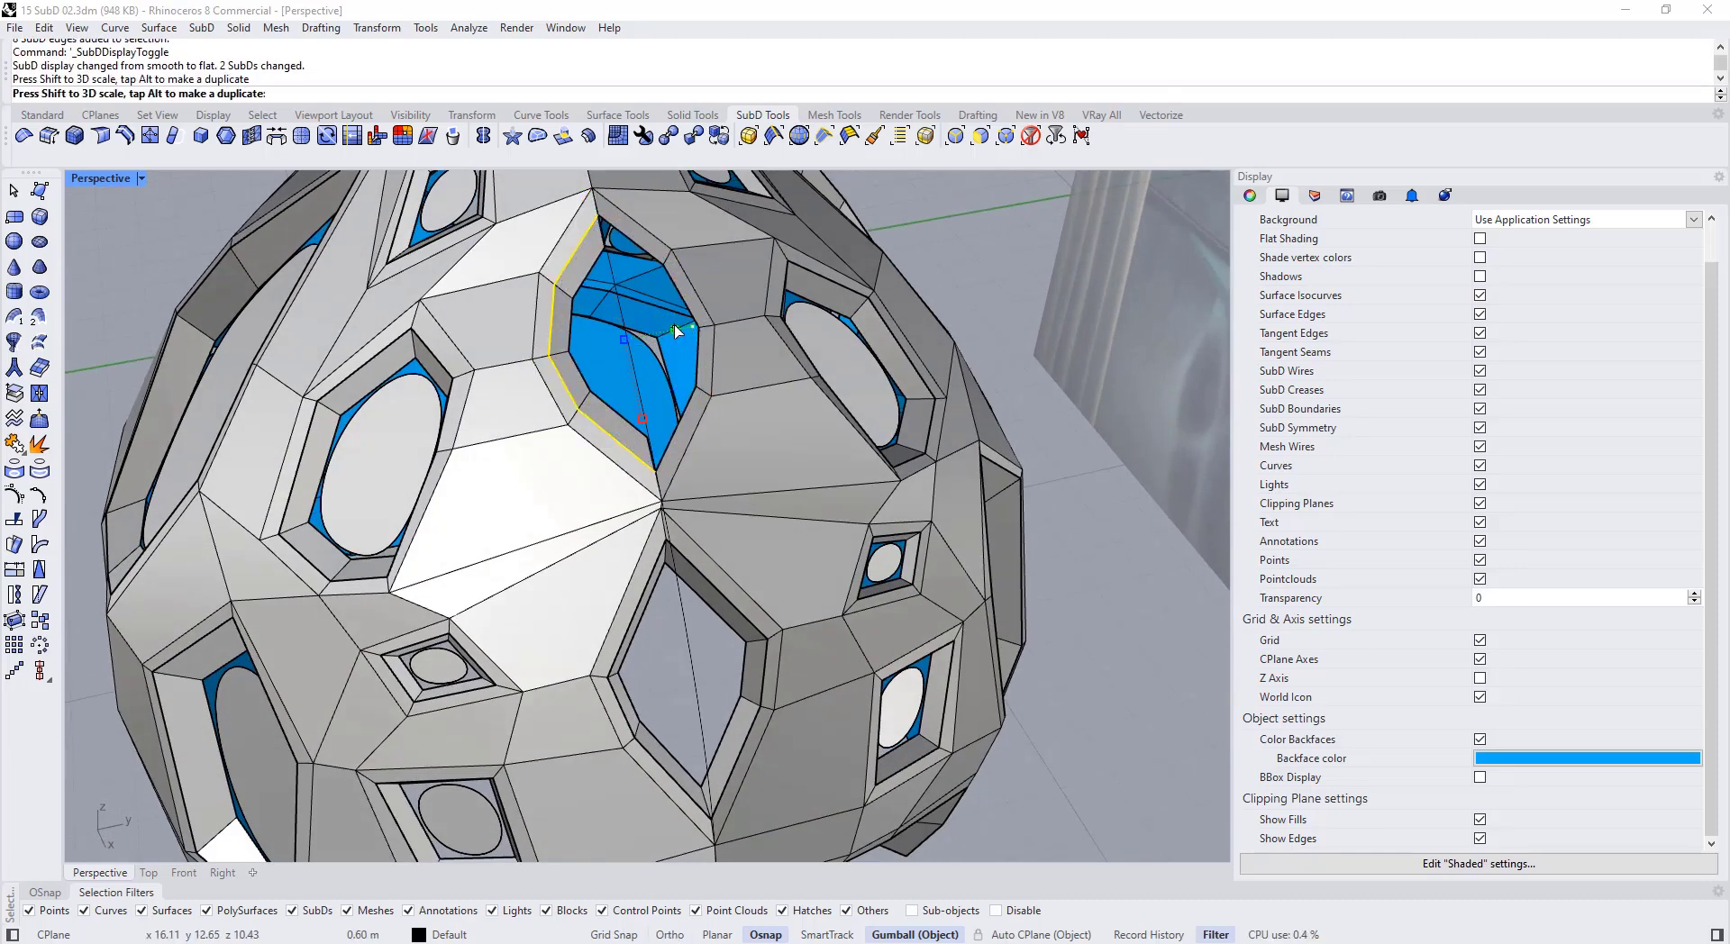
pyautogui.moveTo(677, 330); pyautogui.dragTo(679, 330)
pyautogui.press('Escape')
pyautogui.moveTo(681, 309); pyautogui.dragTo(633, 383, button='right')
# Step: Select the upper opening's inner boundary loop, scale it down uniformly and push it inward to recess it
pyautogui.scroll(3, 692, 457)
pyautogui.keyDown('ctrl'); pyautogui.keyDown('shift'); pyautogui.doubleClick(684, 421); pyautogui.keyUp('shift'); pyautogui.keyUp('ctrl')
pyautogui.scroll(-5, 683, 433)
pyautogui.scroll(4, 632, 383)
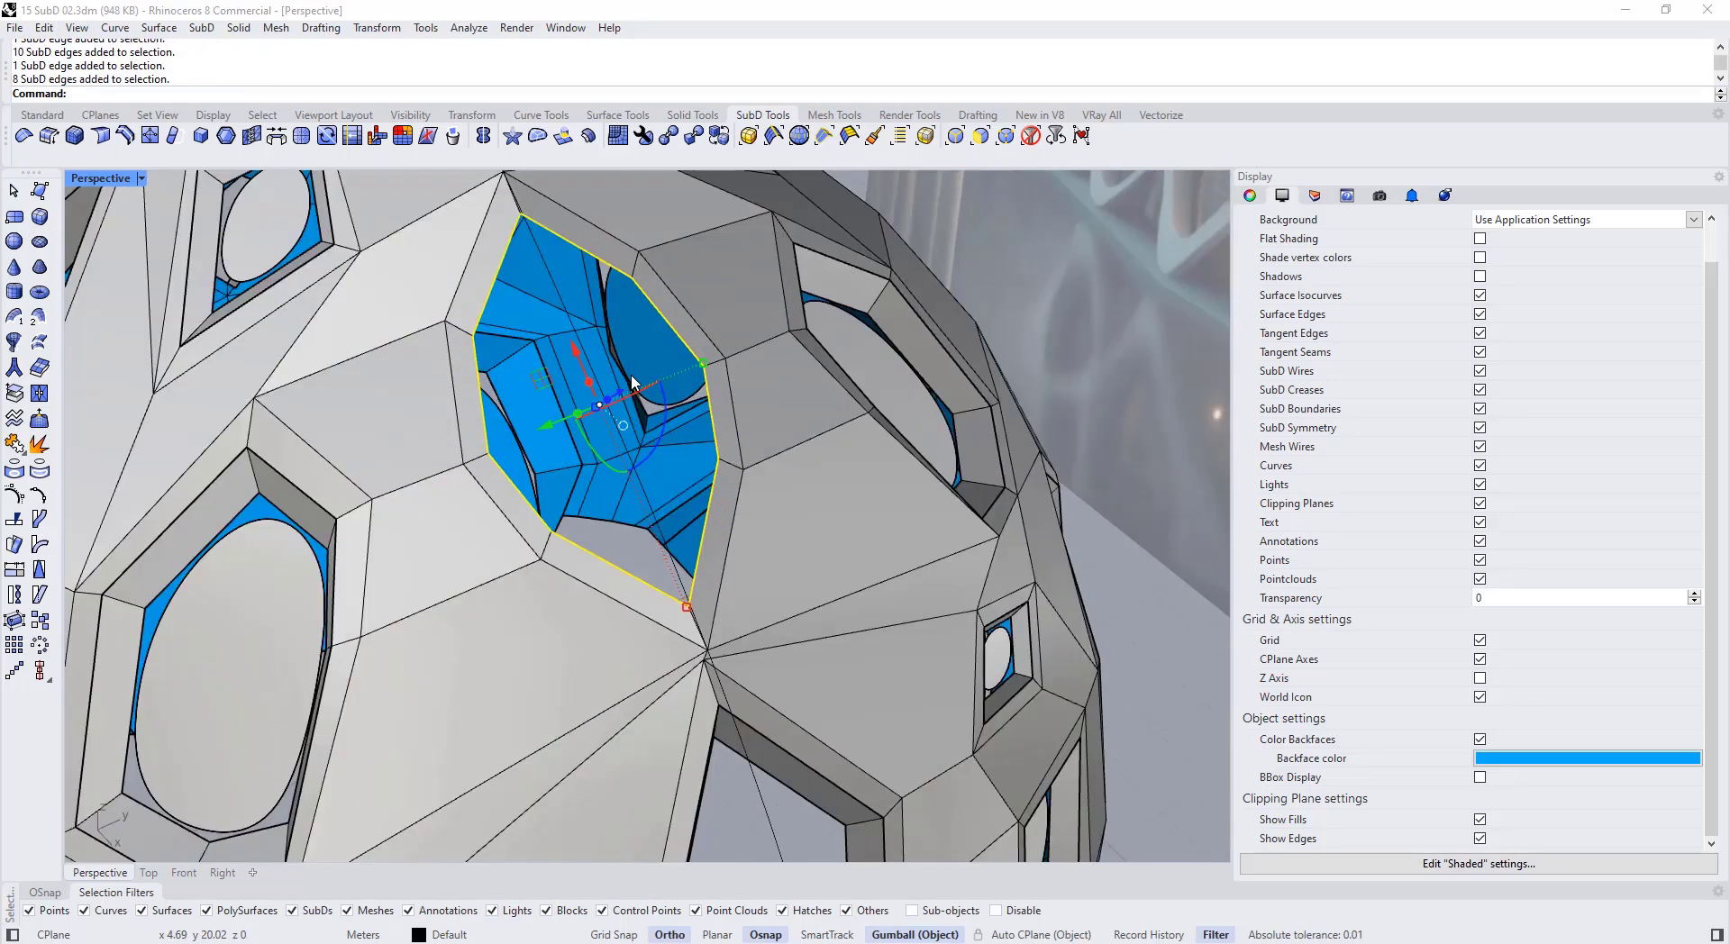
pyautogui.keyDown('shift'); pyautogui.moveTo(704, 365); pyautogui.dragTo(681, 375); pyautogui.keyUp('shift')
pyautogui.moveTo(675, 372); pyautogui.dragTo(633, 321, button='right')
pyautogui.moveTo(635, 323); pyautogui.dragTo(628, 338)
pyautogui.press('Escape')
# Step: Select the upper ridge opening's outer rim edge loop and crease it
pyautogui.keyDown('ctrl'); pyautogui.keyDown('shift'); pyautogui.doubleClick(677, 313); pyautogui.keyUp('shift'); pyautogui.keyUp('ctrl')
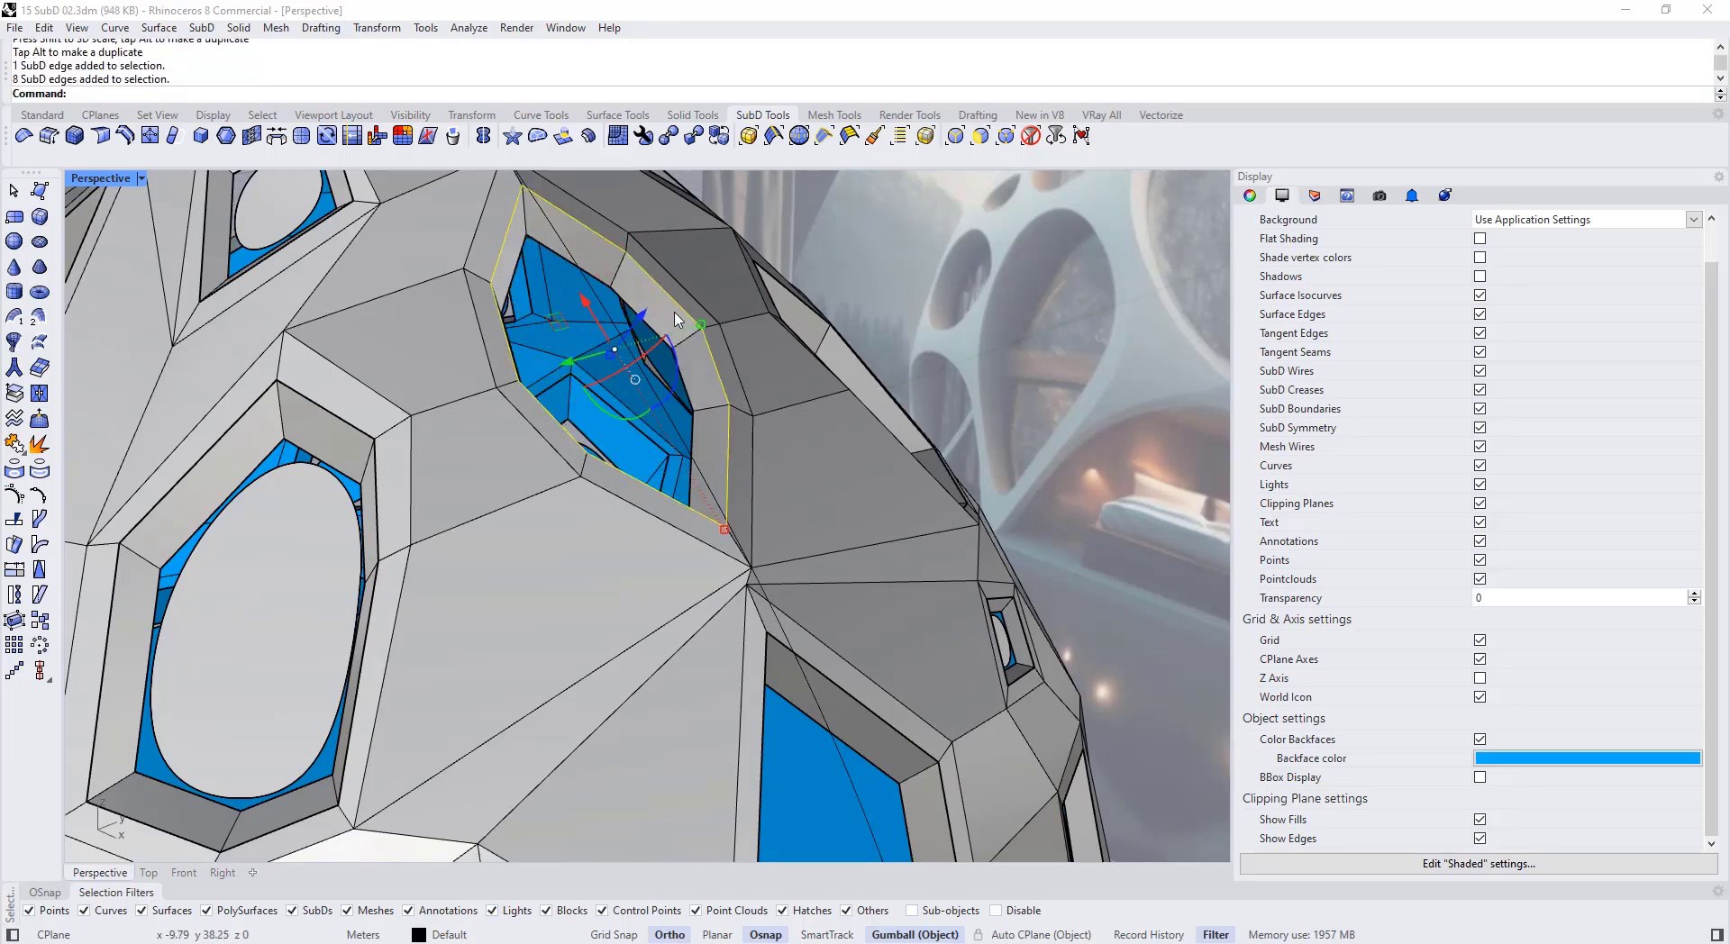
pyautogui.moveTo(677, 314); pyautogui.dragTo(638, 346, button='right')
pyautogui.click(100, 135)
pyautogui.scroll(-6, 527, 313)
pyautogui.press('Escape')
pyautogui.press('Tab')
# Step: Try moving the ridge vertex between the two new openings along the object-aligned gumball, and undo the move
pyautogui.moveTo(532, 353); pyautogui.dragTo(680, 428, button='right')
pyautogui.press('Tab')
pyautogui.scroll(5, 700, 441)
pyautogui.scroll(5, 542, 473)
pyautogui.keyDown('ctrl'); pyautogui.keyDown('shift'); pyautogui.click(536, 445); pyautogui.keyUp('shift'); pyautogui.keyUp('ctrl')
pyautogui.moveTo(816, 306)
pyautogui.mouseDown()
pyautogui.moveTo(780, 333)
pyautogui.moveTo(792, 321)
pyautogui.mouseUp()
pyautogui.moveTo(792, 321); pyautogui.dragTo(474, 471, button='right')
pyautogui.hotkey('ctrl', 'z')
pyautogui.scroll(-4, 667, 481)
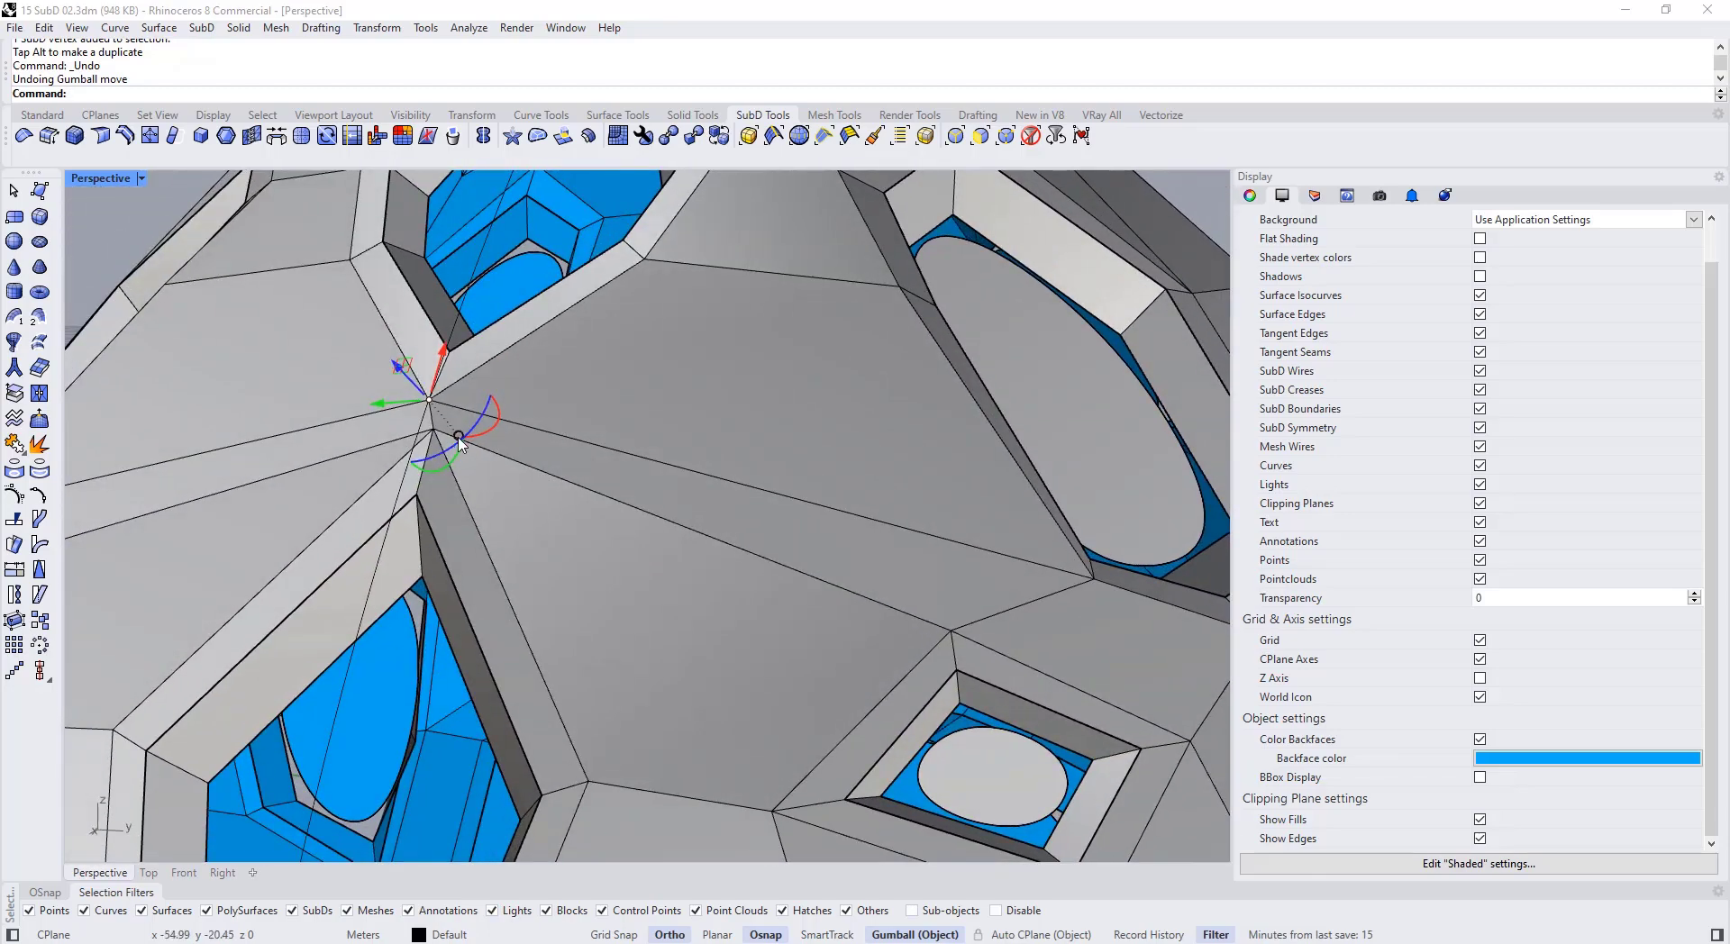
# Step: Set the gumball alignment to CPlane and move the ridge vertex between the two new openings
pyautogui.click(458, 437)
pyautogui.click(520, 563)
pyautogui.moveTo(514, 566); pyautogui.dragTo(735, 492, button='right')
pyautogui.moveTo(819, 441); pyautogui.dragTo(789, 442)
pyautogui.moveTo(796, 490); pyautogui.dragTo(659, 477, button='right')
# Step: Adjust the neighbouring vertices between the two ridge openings and return the SubD to smooth display
pyautogui.moveTo(551, 358); pyautogui.dragTo(552, 366)
pyautogui.moveTo(564, 439); pyautogui.dragTo(732, 421, button='right')
pyautogui.moveTo(734, 421); pyautogui.dragTo(701, 411)
pyautogui.press('Escape')
pyautogui.scroll(-8, 677, 455)
pyautogui.scroll(8, 677, 416)
pyautogui.scroll(-6, 721, 451)
pyautogui.press('Tab')
pyautogui.moveTo(745, 506); pyautogui.dragTo(676, 491, button='right')
pyautogui.press('Escape')
pyautogui.scroll(-4, 680, 540)
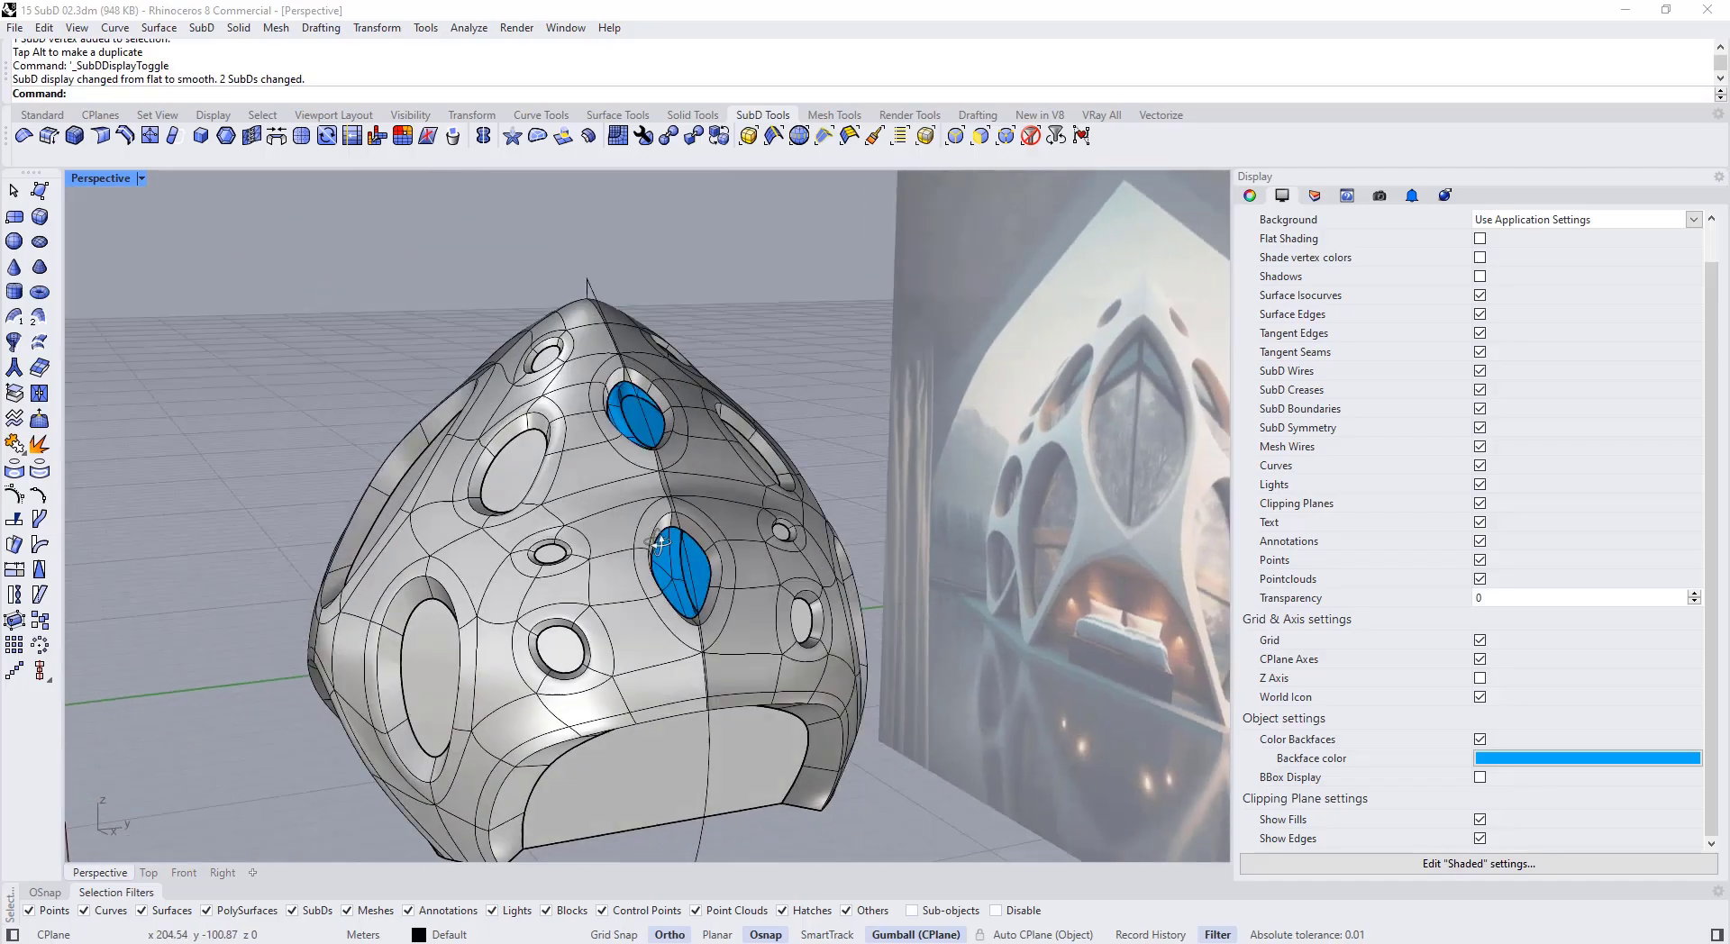
# Step: Select the lower ridge opening's inner edge loop and flatten it with Align ToFitPlane
pyautogui.scroll(5, 694, 577)
pyautogui.moveTo(721, 586); pyautogui.dragTo(692, 616, button='right')
pyautogui.scroll(-5, 692, 615)
pyautogui.moveTo(671, 531); pyautogui.dragTo(655, 472, button='right')
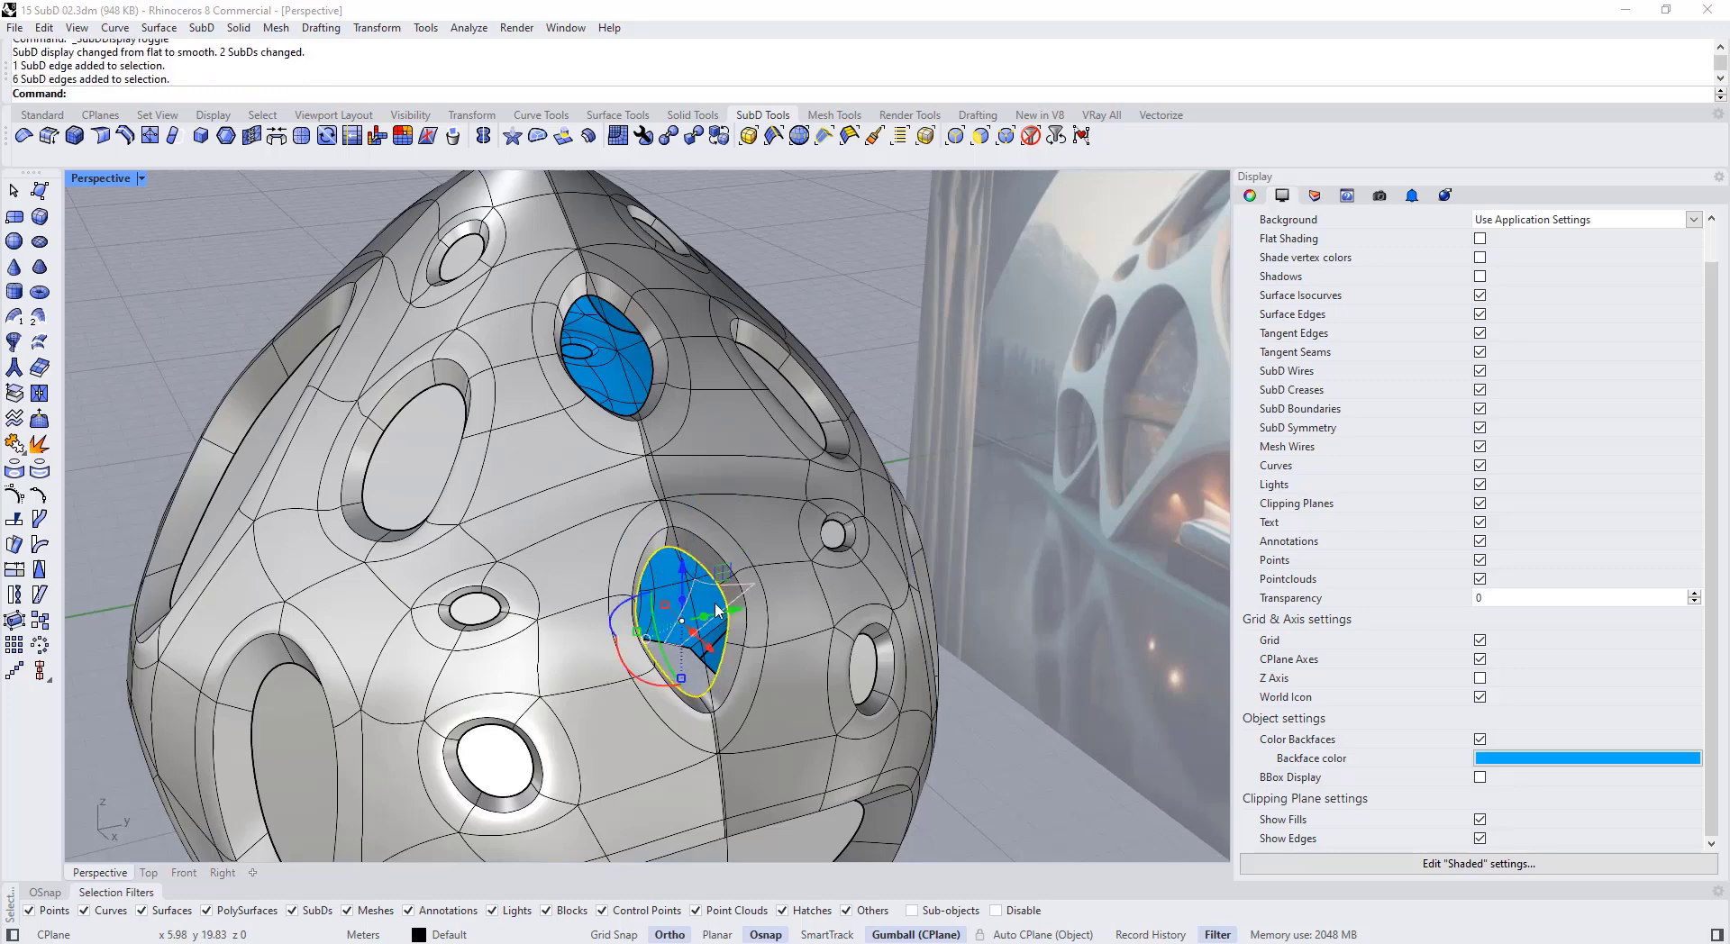
pyautogui.click(584, 94)
pyautogui.scroll(5, 641, 449)
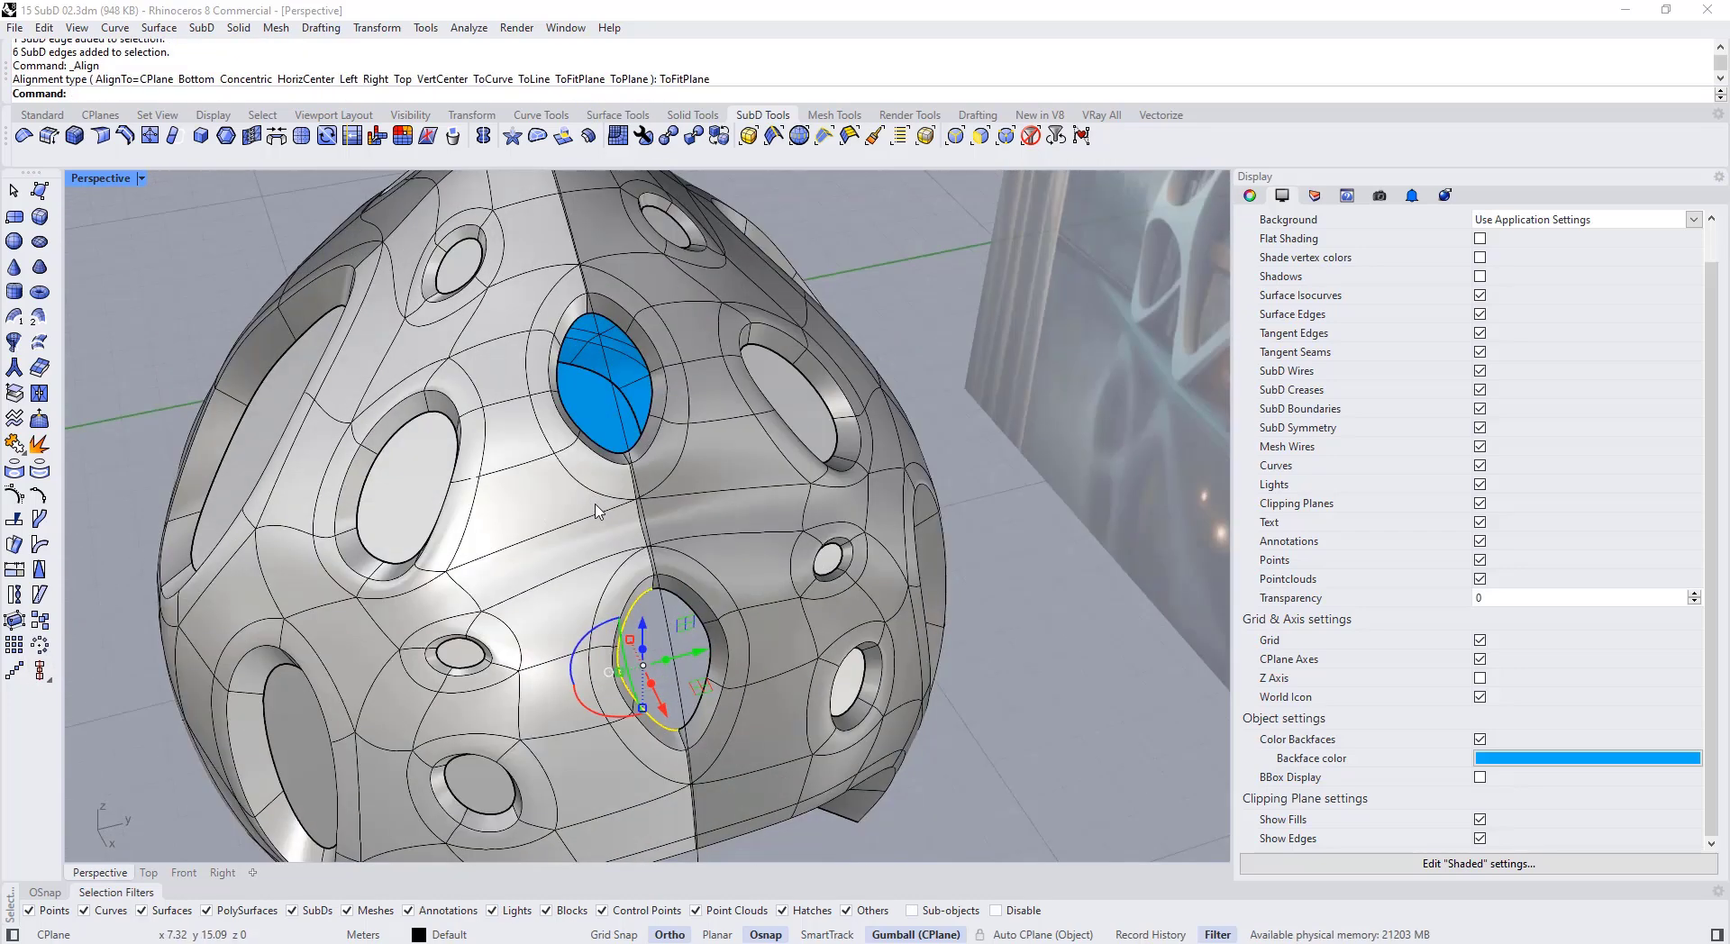
# Step: Select the upper ridge opening's inner edge loop and flatten it with Align ToFitPlane
pyautogui.keyDown('ctrl'); pyautogui.keyDown('shift'); pyautogui.doubleClick(655, 421); pyautogui.keyUp('shift'); pyautogui.keyUp('ctrl')
pyautogui.rightClick(652, 419)
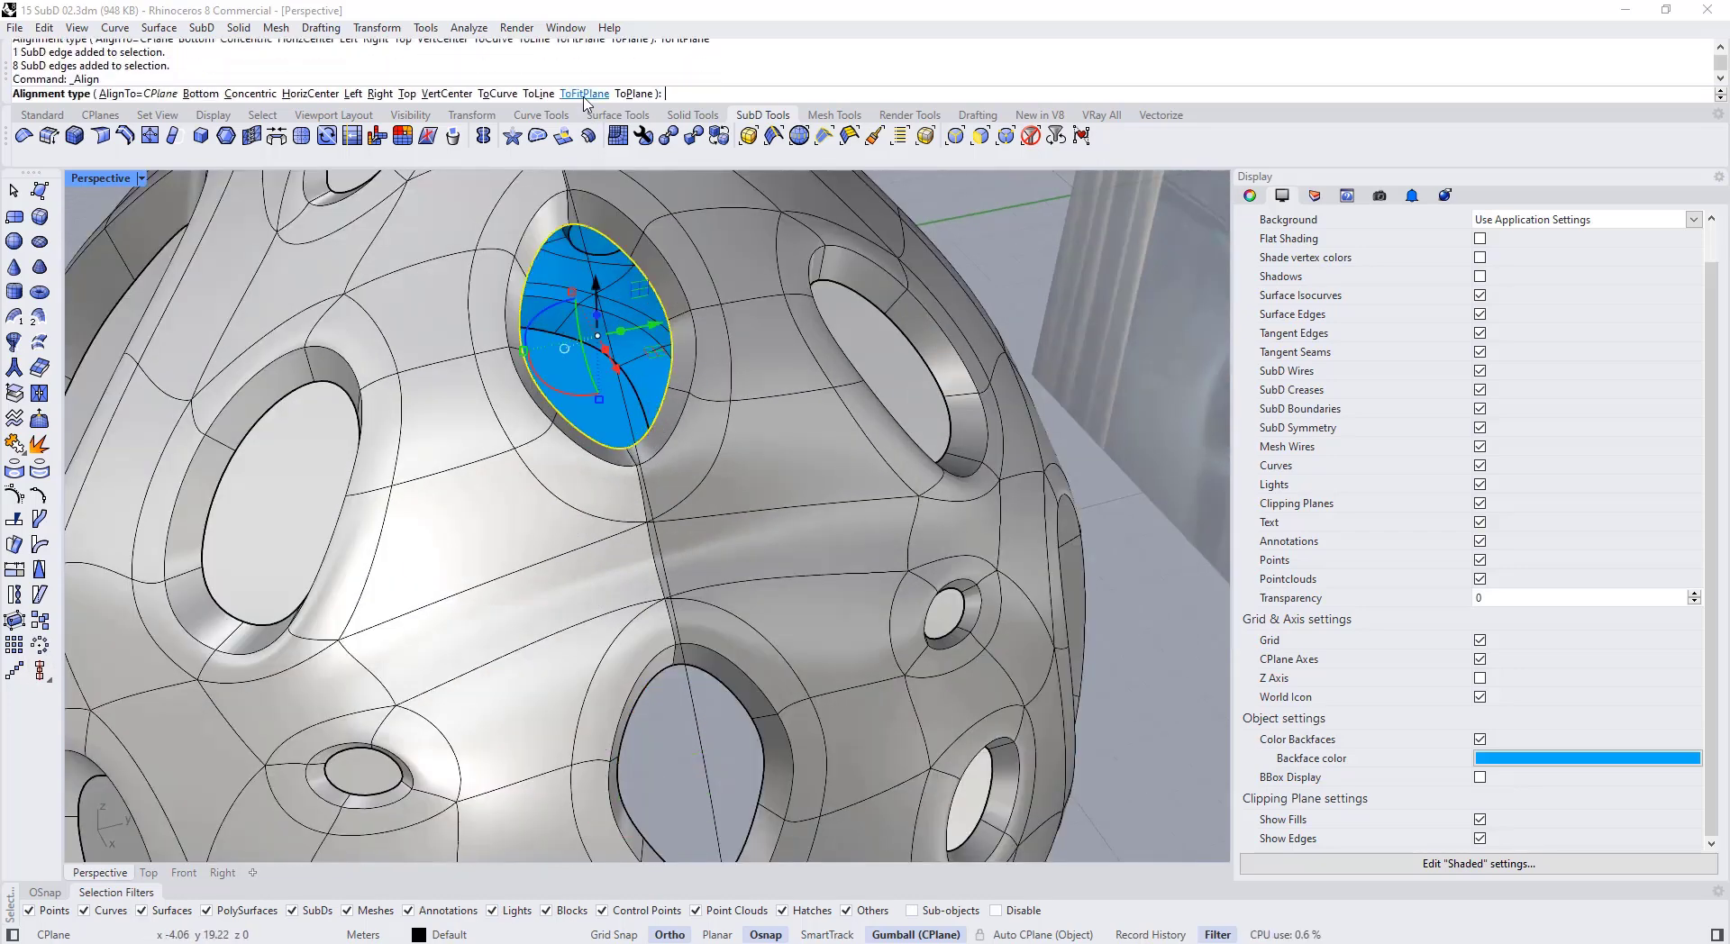
pyautogui.click(586, 93)
pyautogui.scroll(-2, 614, 290)
pyautogui.press('Escape')
# Step: Select the inner edge loops of both ridge openings and fill them with planar surfaces
pyautogui.scroll(2, 694, 632)
pyautogui.doubleClick(705, 604)
pyautogui.keyDown('shift'); pyautogui.click(644, 306); pyautogui.keyUp('shift')
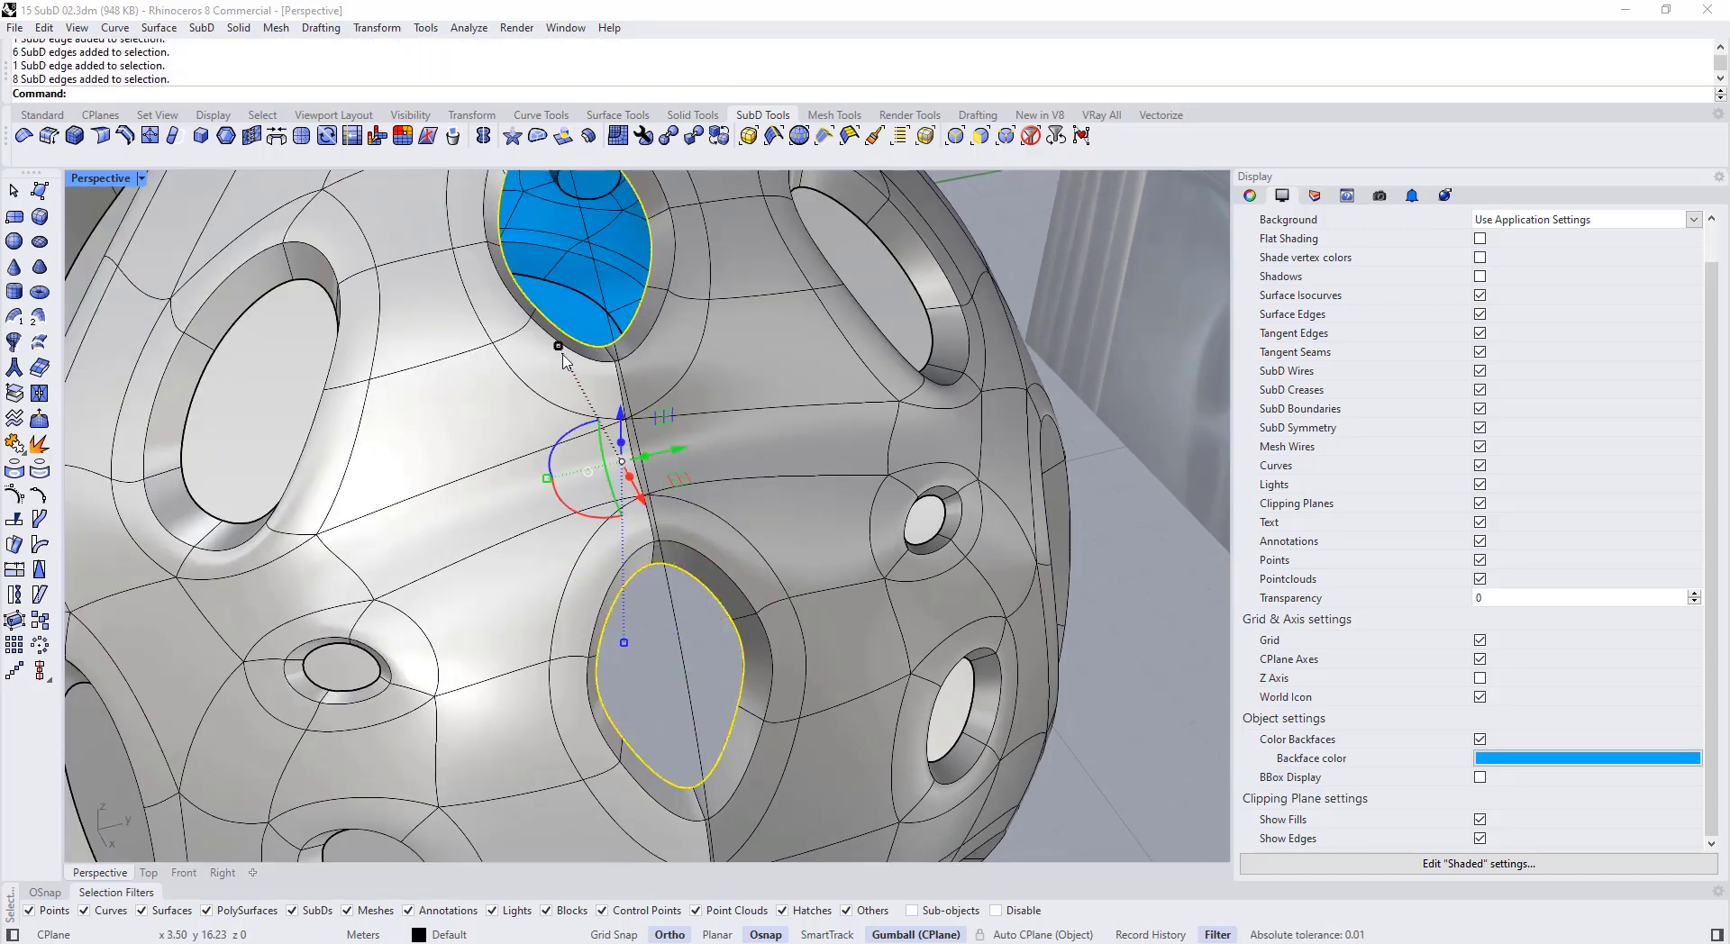
pyautogui.click(38, 117)
pyautogui.click(24, 325)
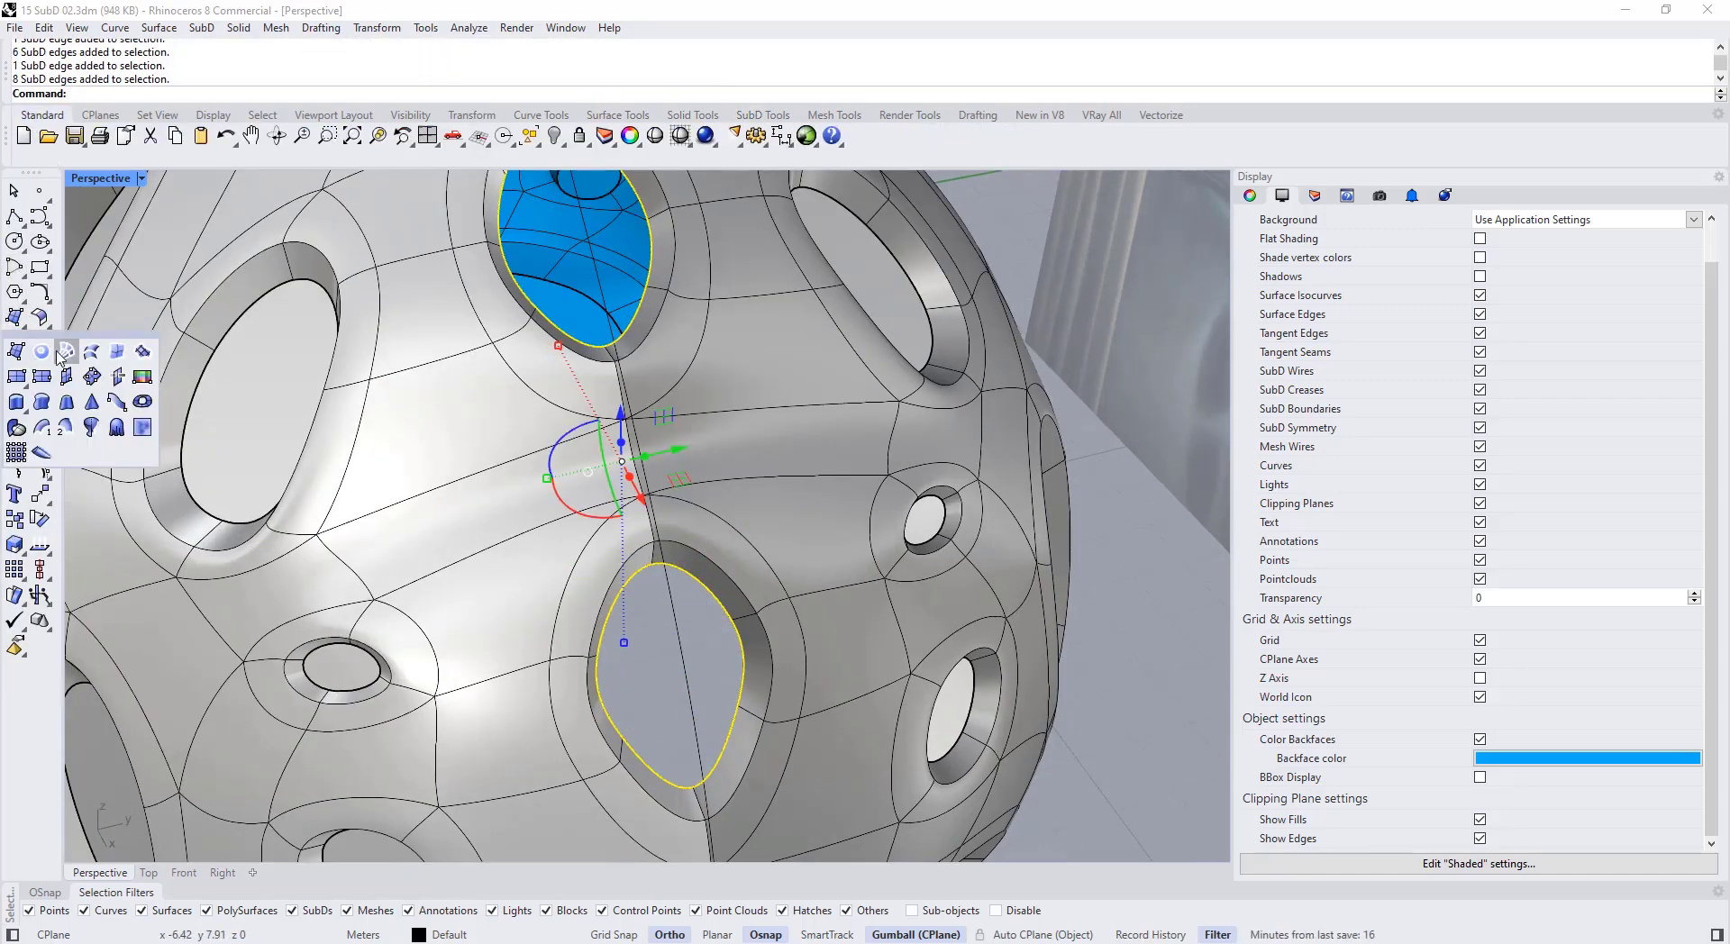
pyautogui.click(59, 353)
pyautogui.scroll(-4, 631, 387)
pyautogui.press('Escape')
# Step: Select the two new ridge glazing surfaces and mirror them to the opposite side from the apex with Copy=Yes
pyautogui.moveTo(623, 382); pyautogui.dragTo(663, 316, button='right')
pyautogui.scroll(2, 671, 513)
pyautogui.click(674, 503)
pyautogui.scroll(-5, 674, 501)
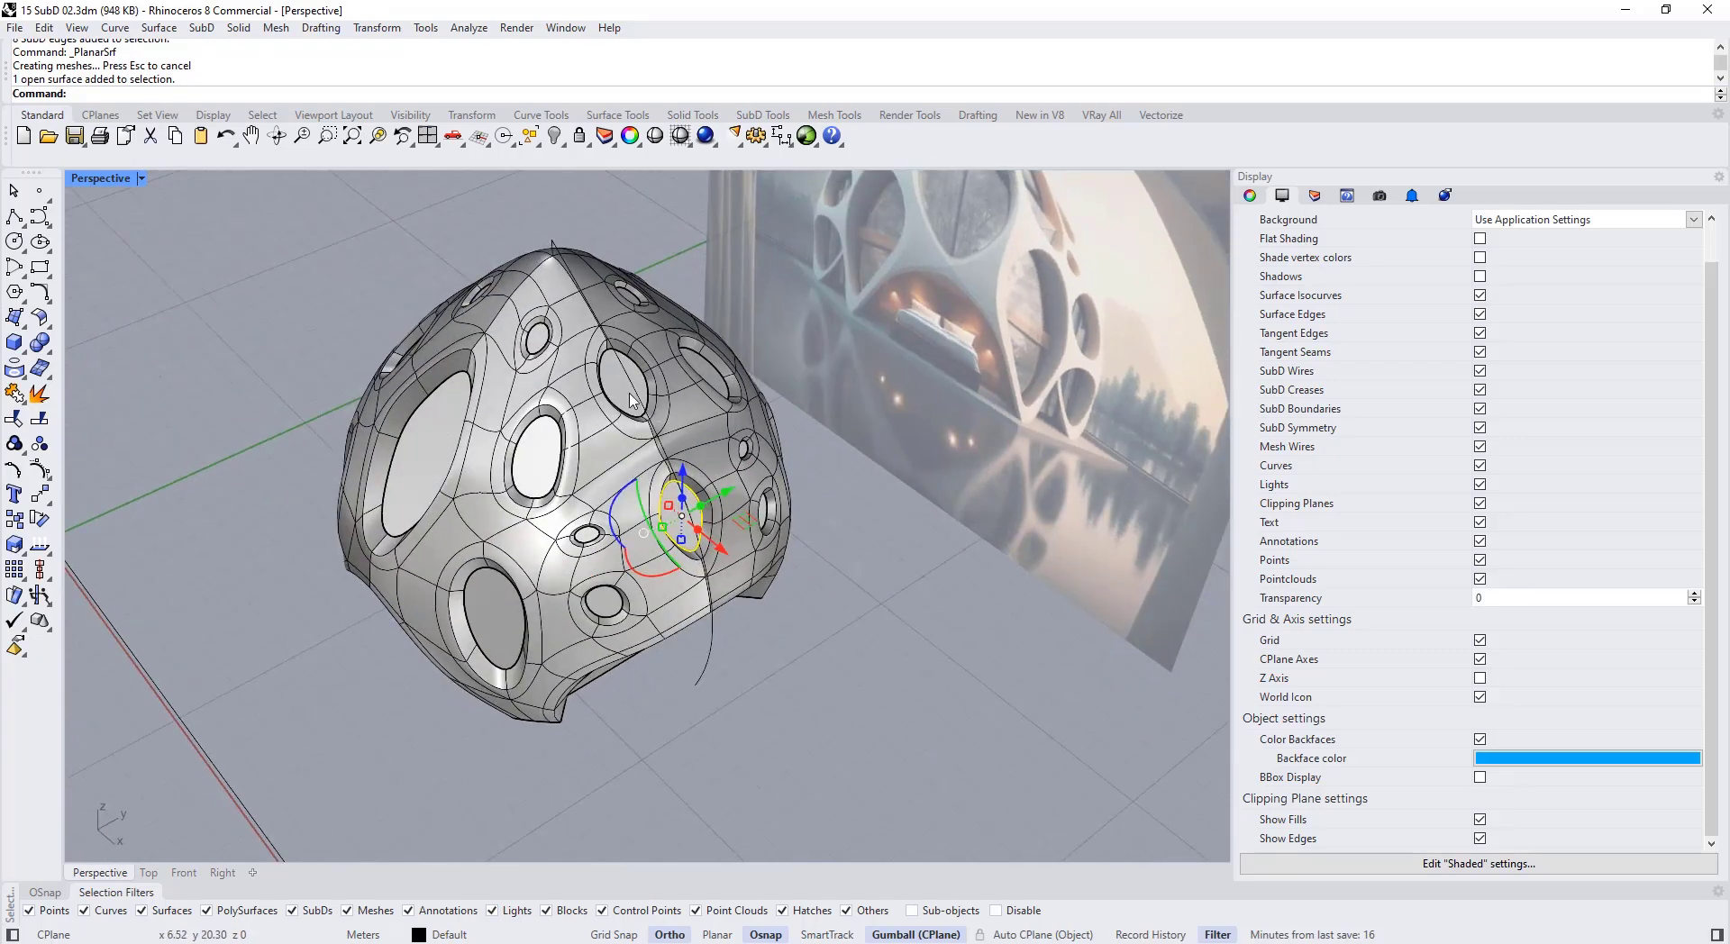
pyautogui.moveTo(552, 304); pyautogui.dragTo(531, 277, button='right')
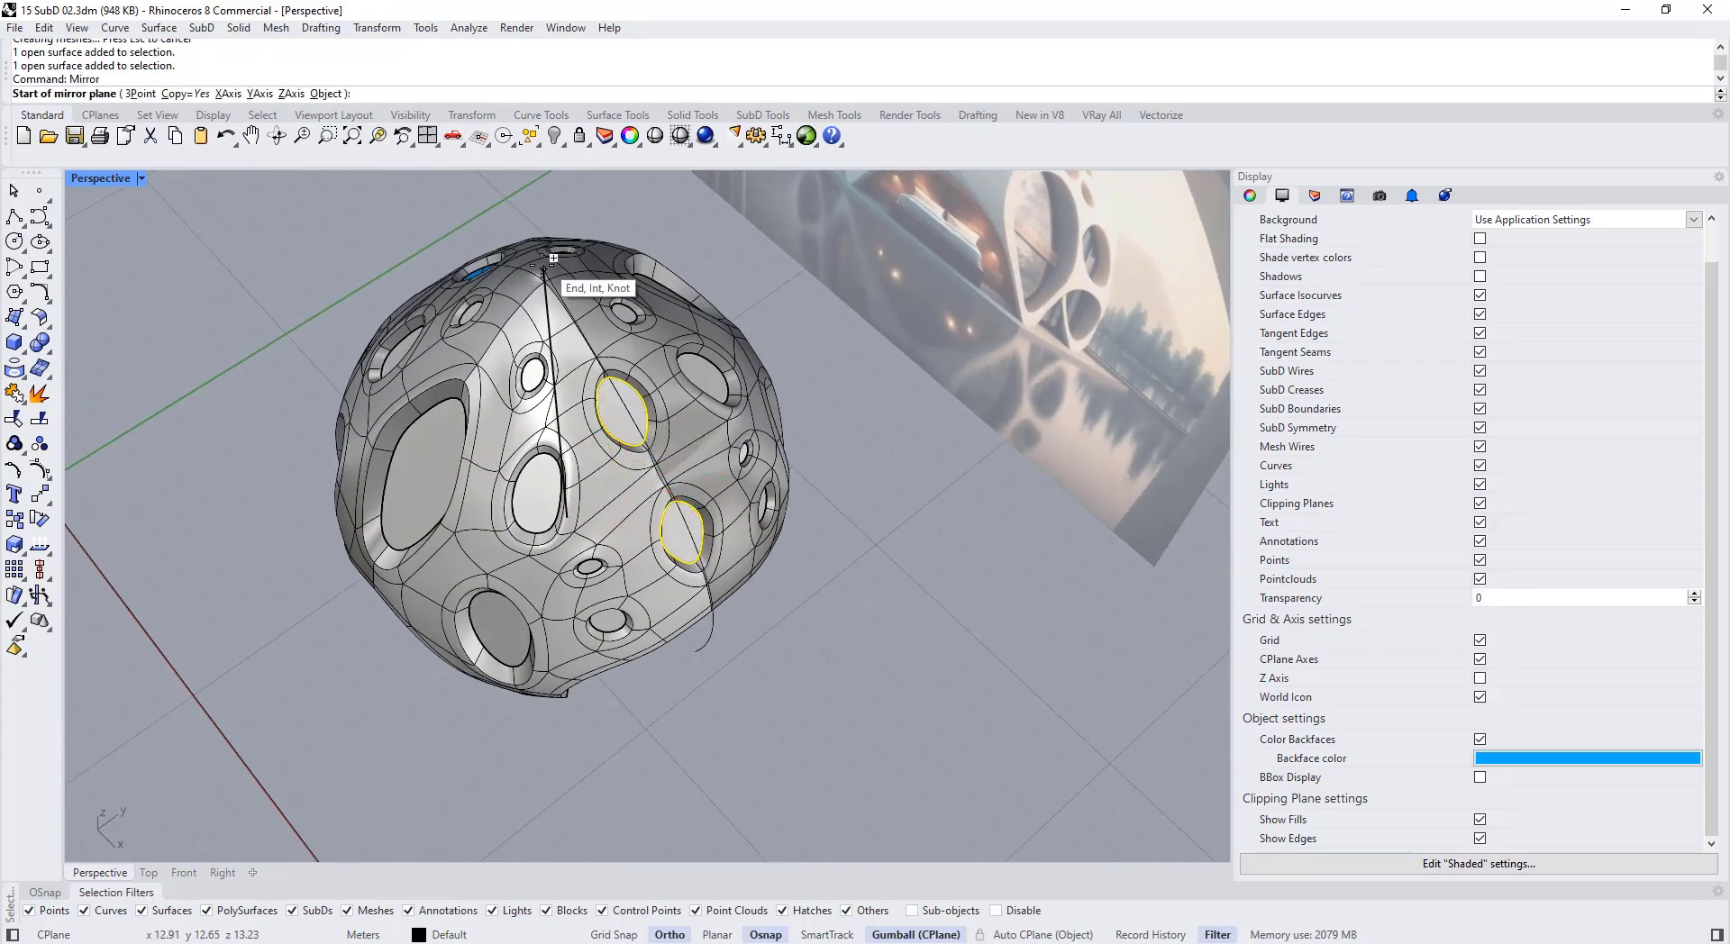
pyautogui.click(545, 259)
# Step: Switch the SubD display to flat and select the edge vertex just above the lower large opening, where several faces converge
pyautogui.scroll(-3, 545, 261)
pyautogui.moveTo(289, 480); pyautogui.dragTo(543, 411, button='right')
pyautogui.scroll(4, 543, 411)
pyautogui.press('Tab')
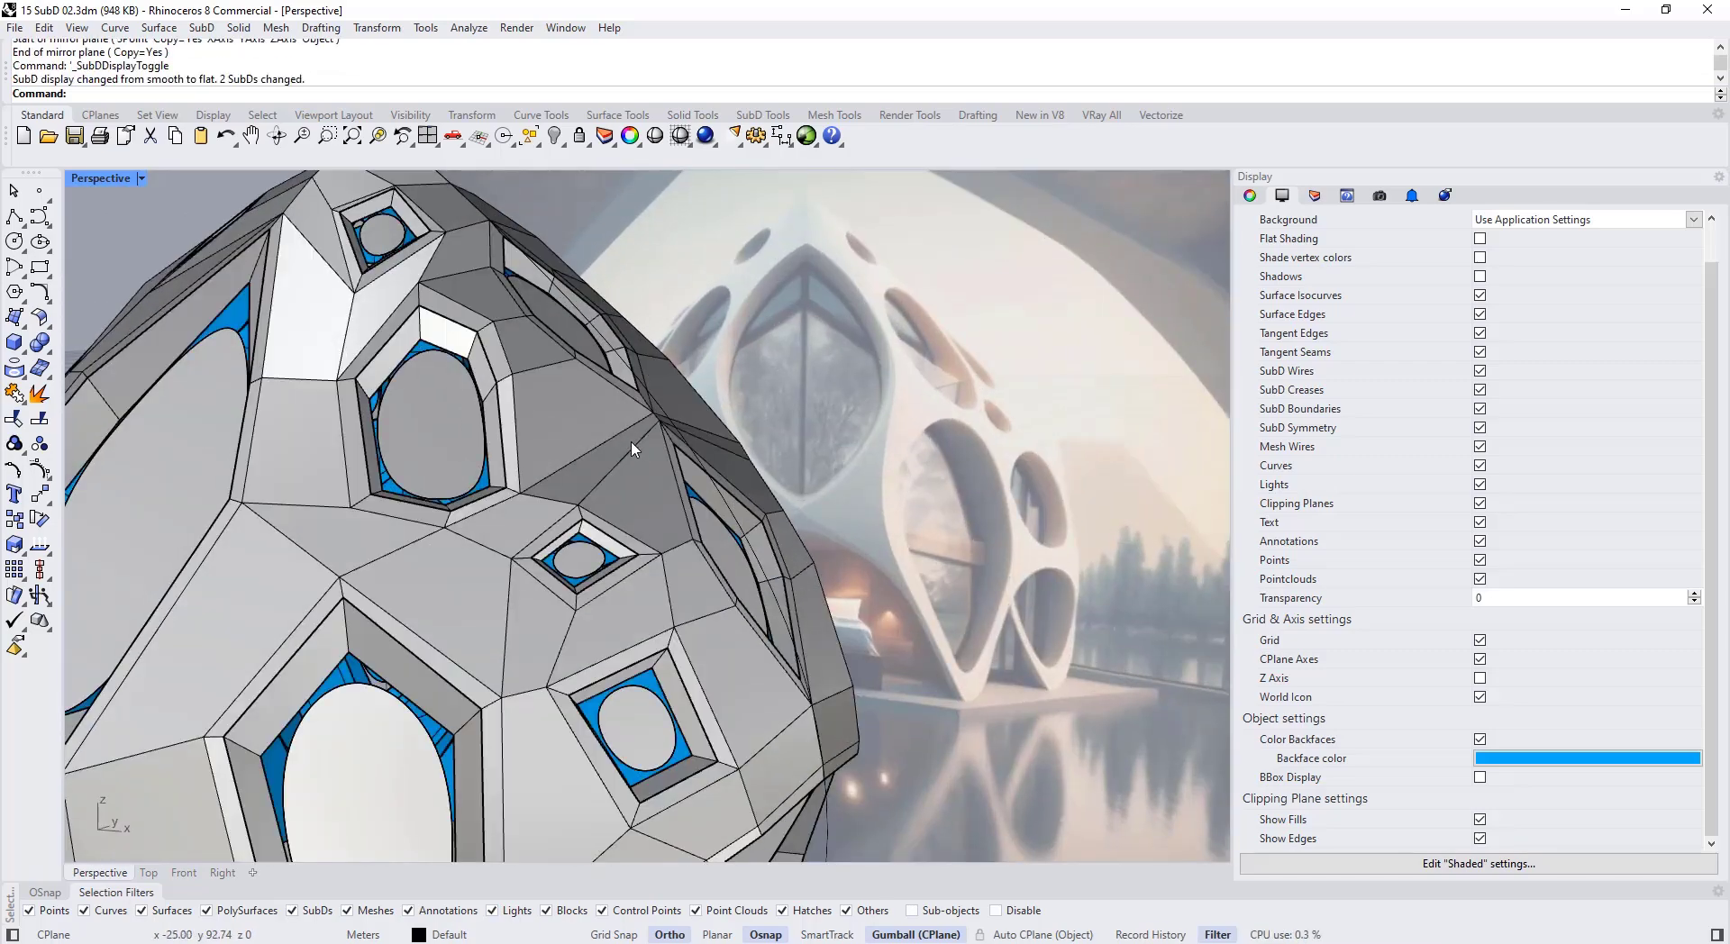
pyautogui.scroll(5, 635, 433)
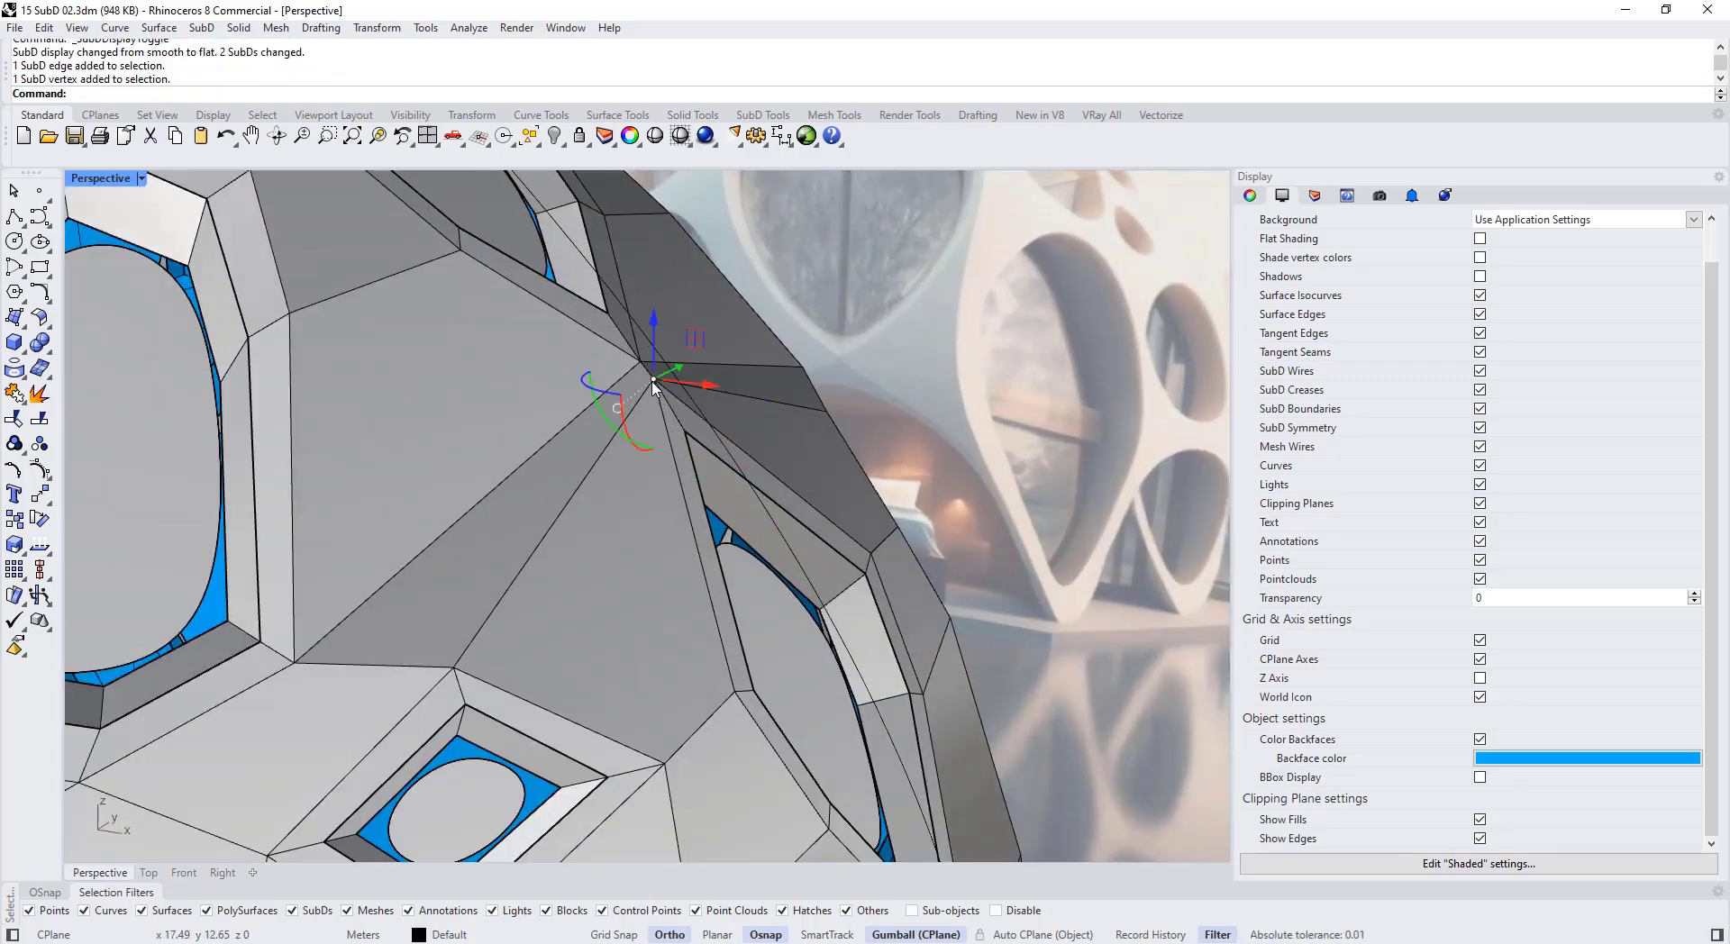
pyautogui.scroll(5, 620, 410)
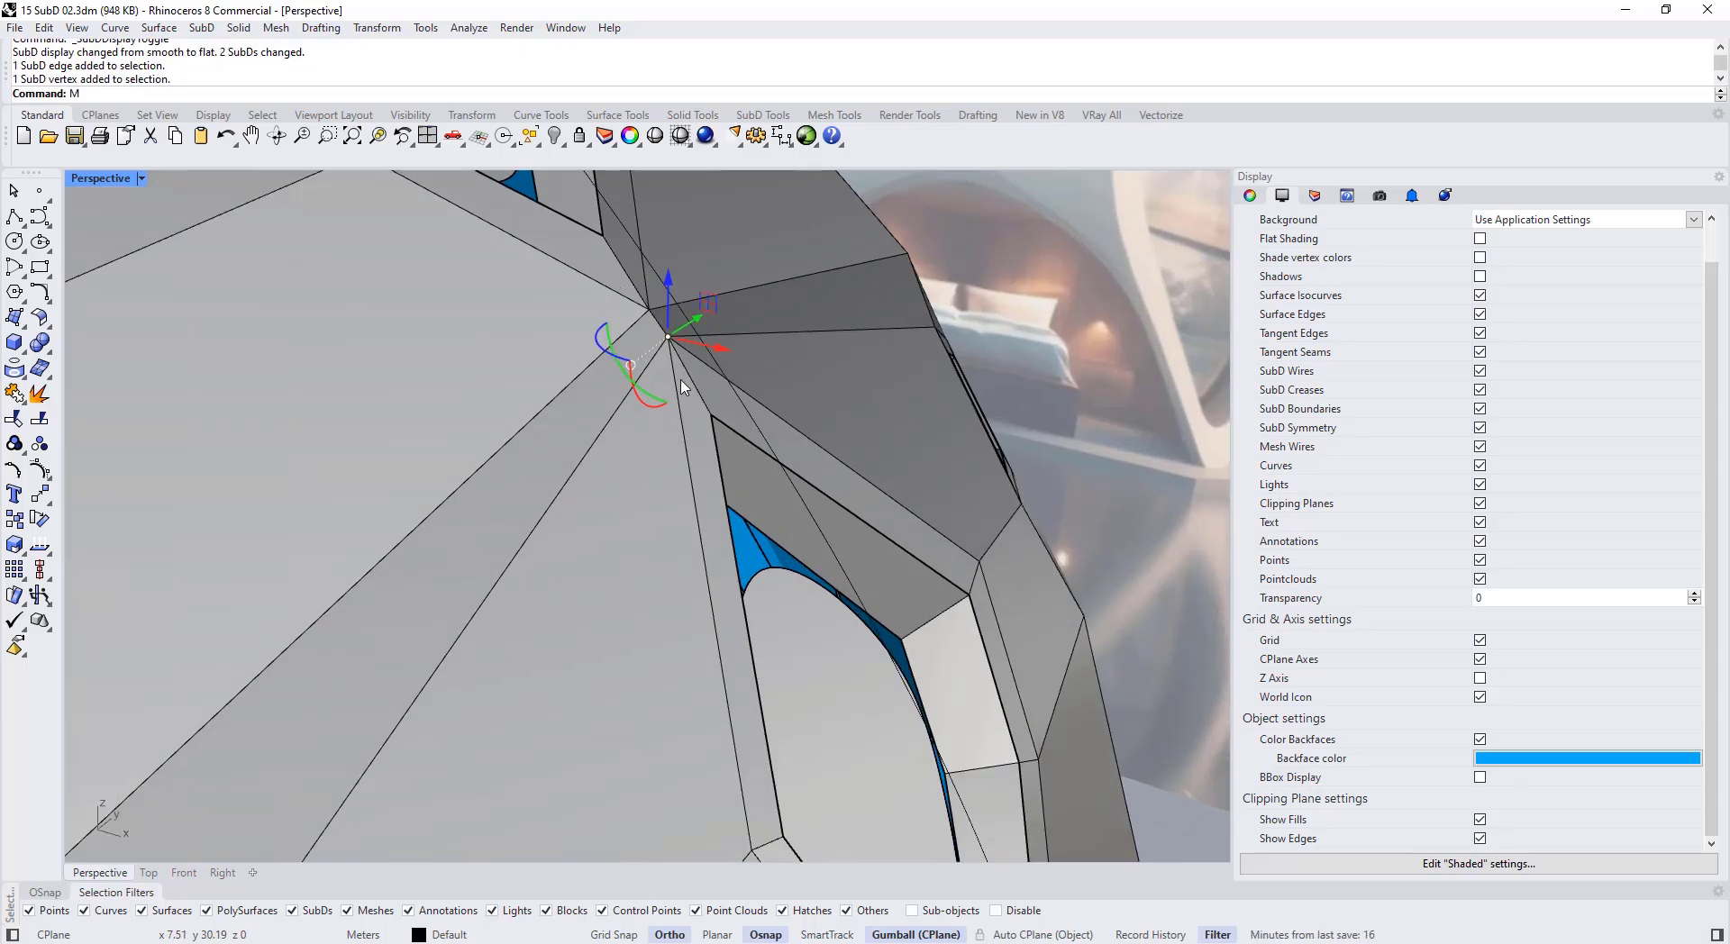
# Step: Try to move the selected vertex about 0.31 m toward the lower large opening, and undo the move
pyautogui.write('m')
pyautogui.press('Return')
pyautogui.scroll(2, 667, 378)
pyautogui.click(685, 341)
pyautogui.click(685, 344)
pyautogui.scroll(-5, 672, 450)
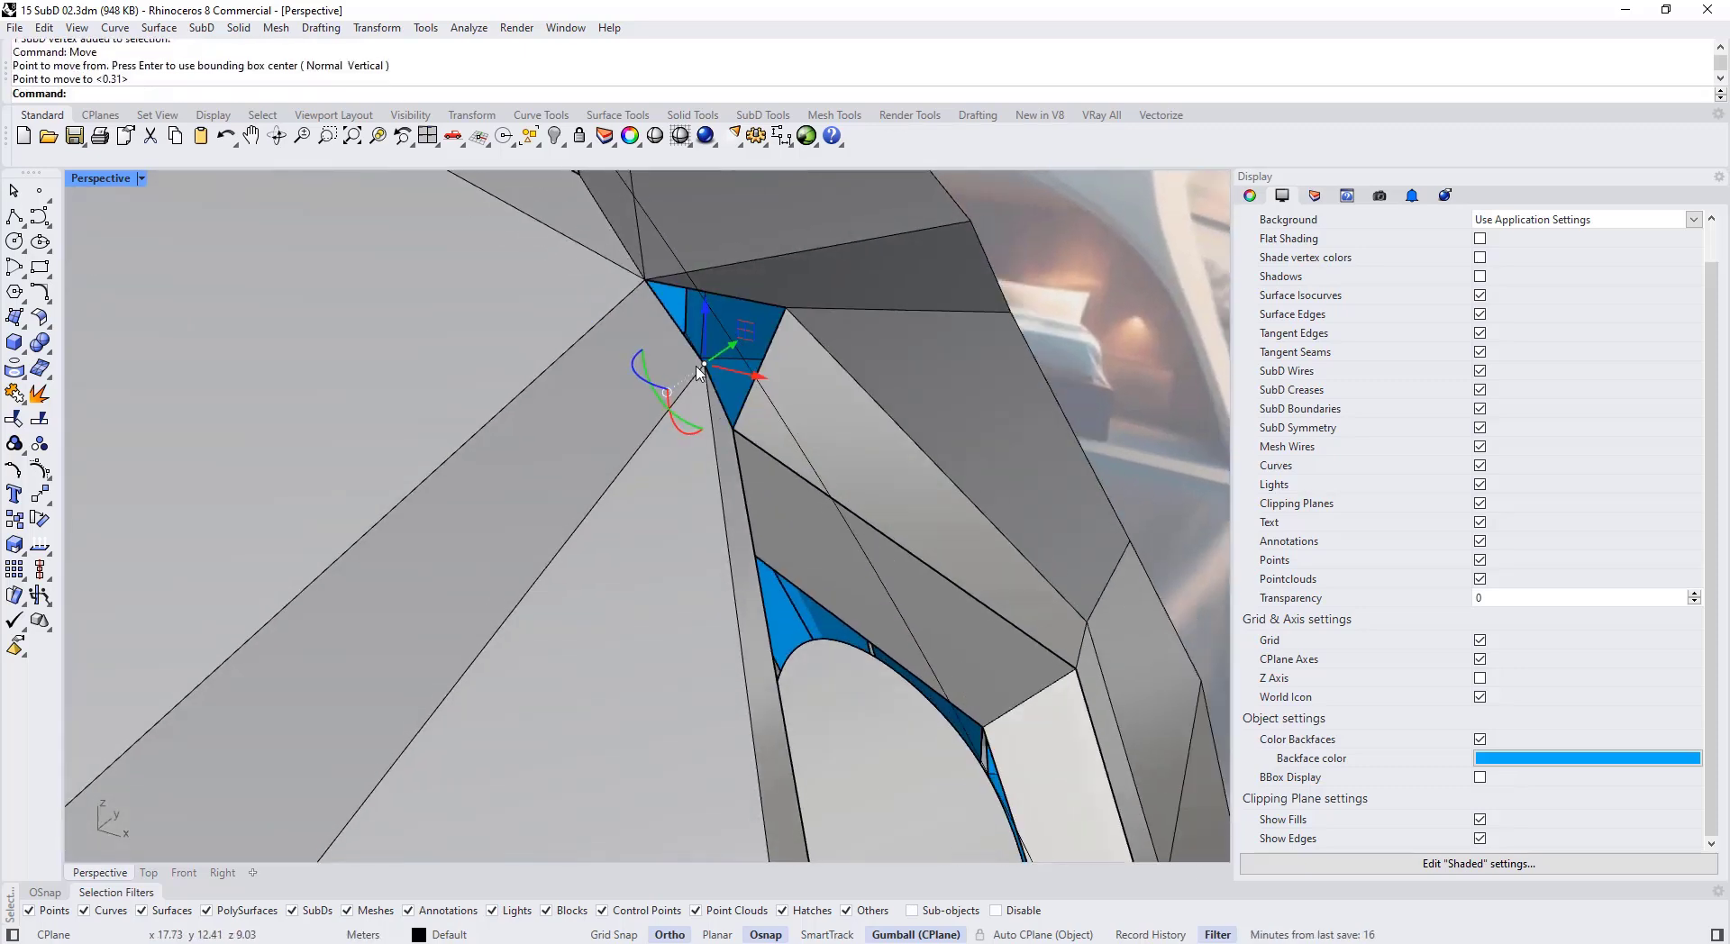
pyautogui.hotkey('ctrl', 'z')
# Step: Move the selected vertex about 0.34 m down along its edge toward the lower large opening, using the Near snap
pyautogui.press('Return')
pyautogui.scroll(5, 775, 415)
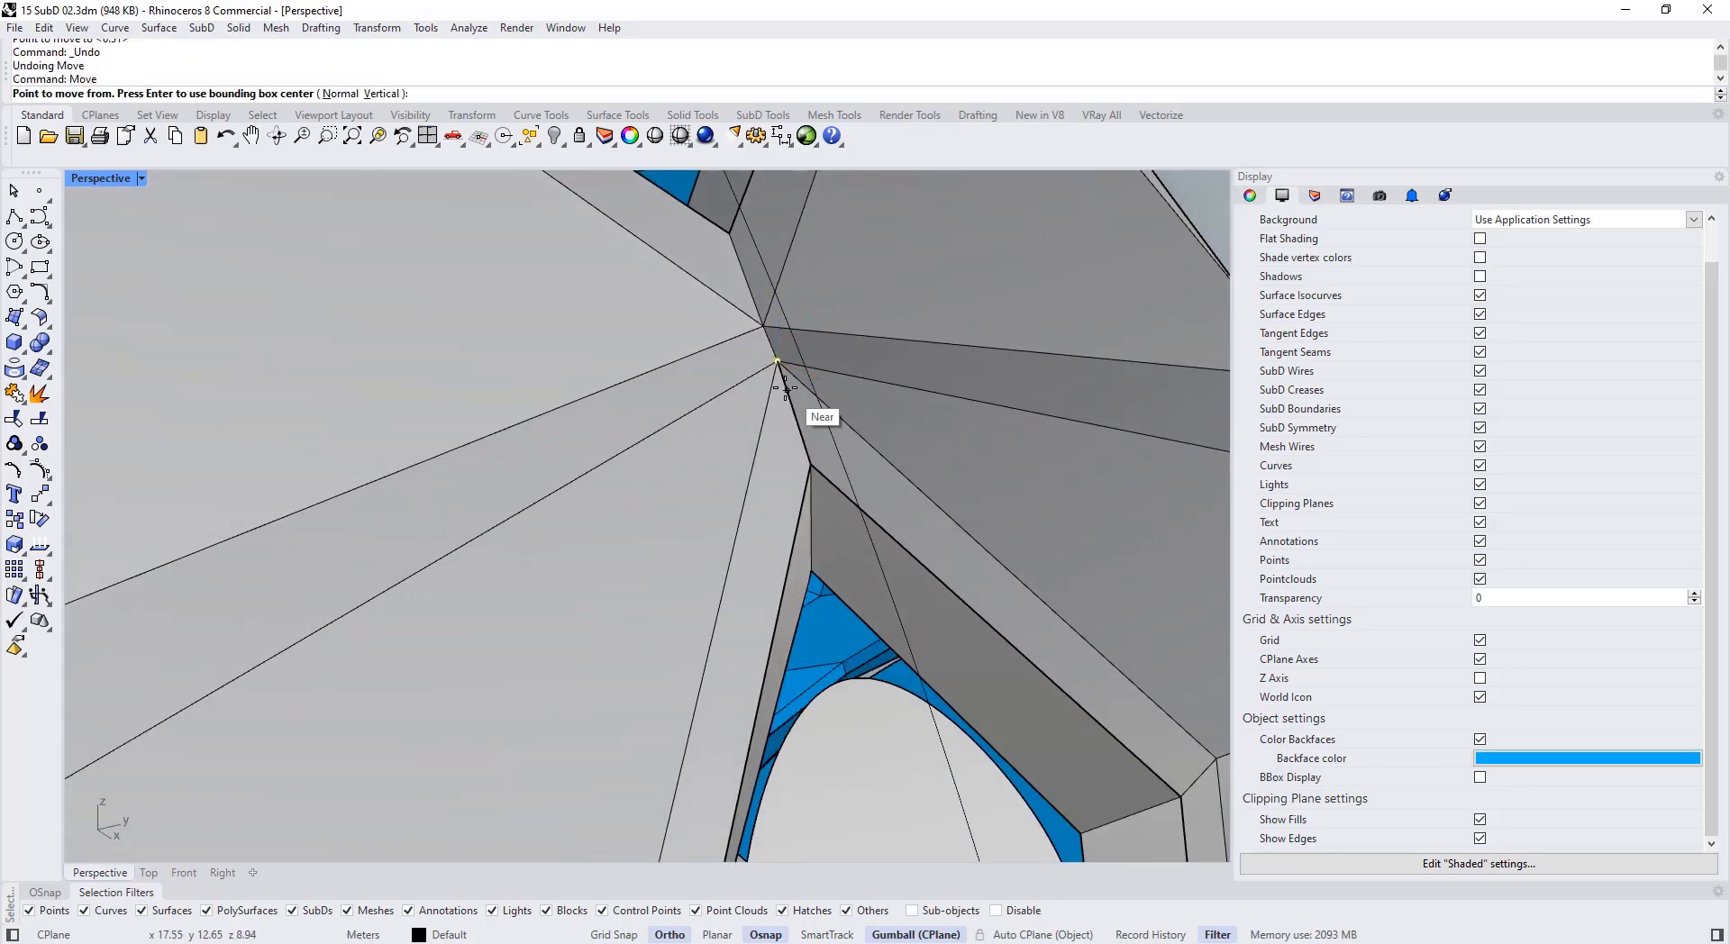
pyautogui.click(776, 361)
pyautogui.click(794, 411)
pyautogui.scroll(-5, 775, 423)
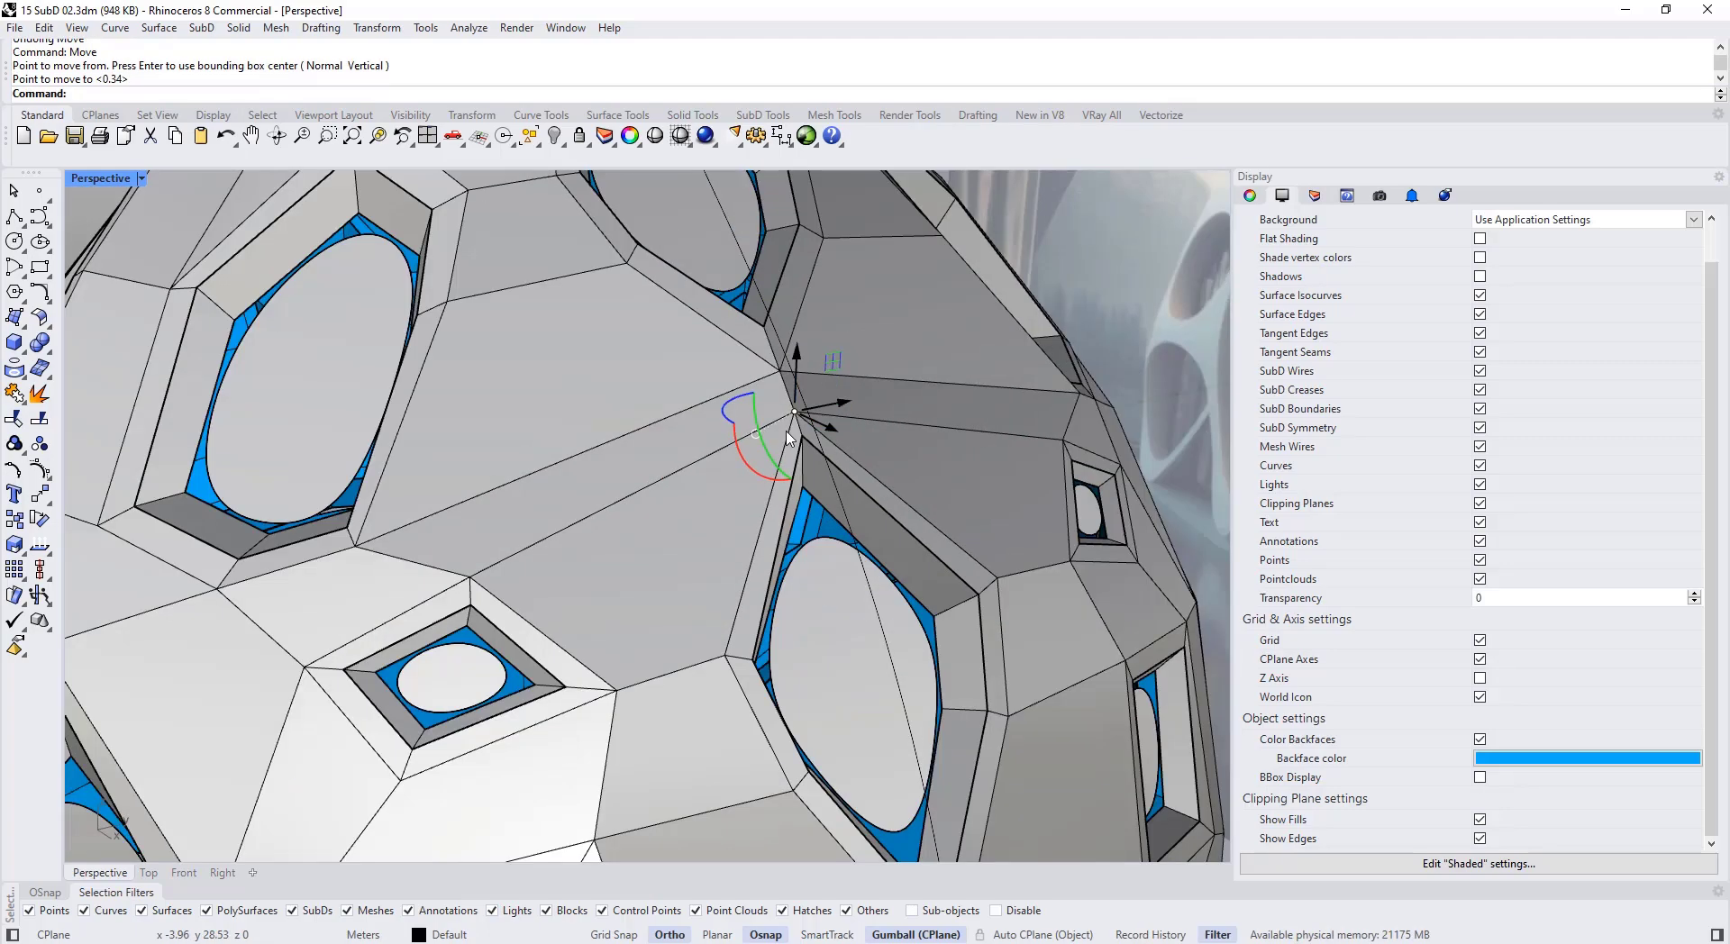
# Step: Return the SubD display to smooth, set the Perspective view to Arctic display mode and inspect the whole pavilion from different angles
pyautogui.press('Tab')
pyautogui.scroll(-3, 757, 459)
pyautogui.moveTo(752, 474); pyautogui.dragTo(617, 532, button='right')
pyautogui.click(143, 179)
pyautogui.click(208, 368)
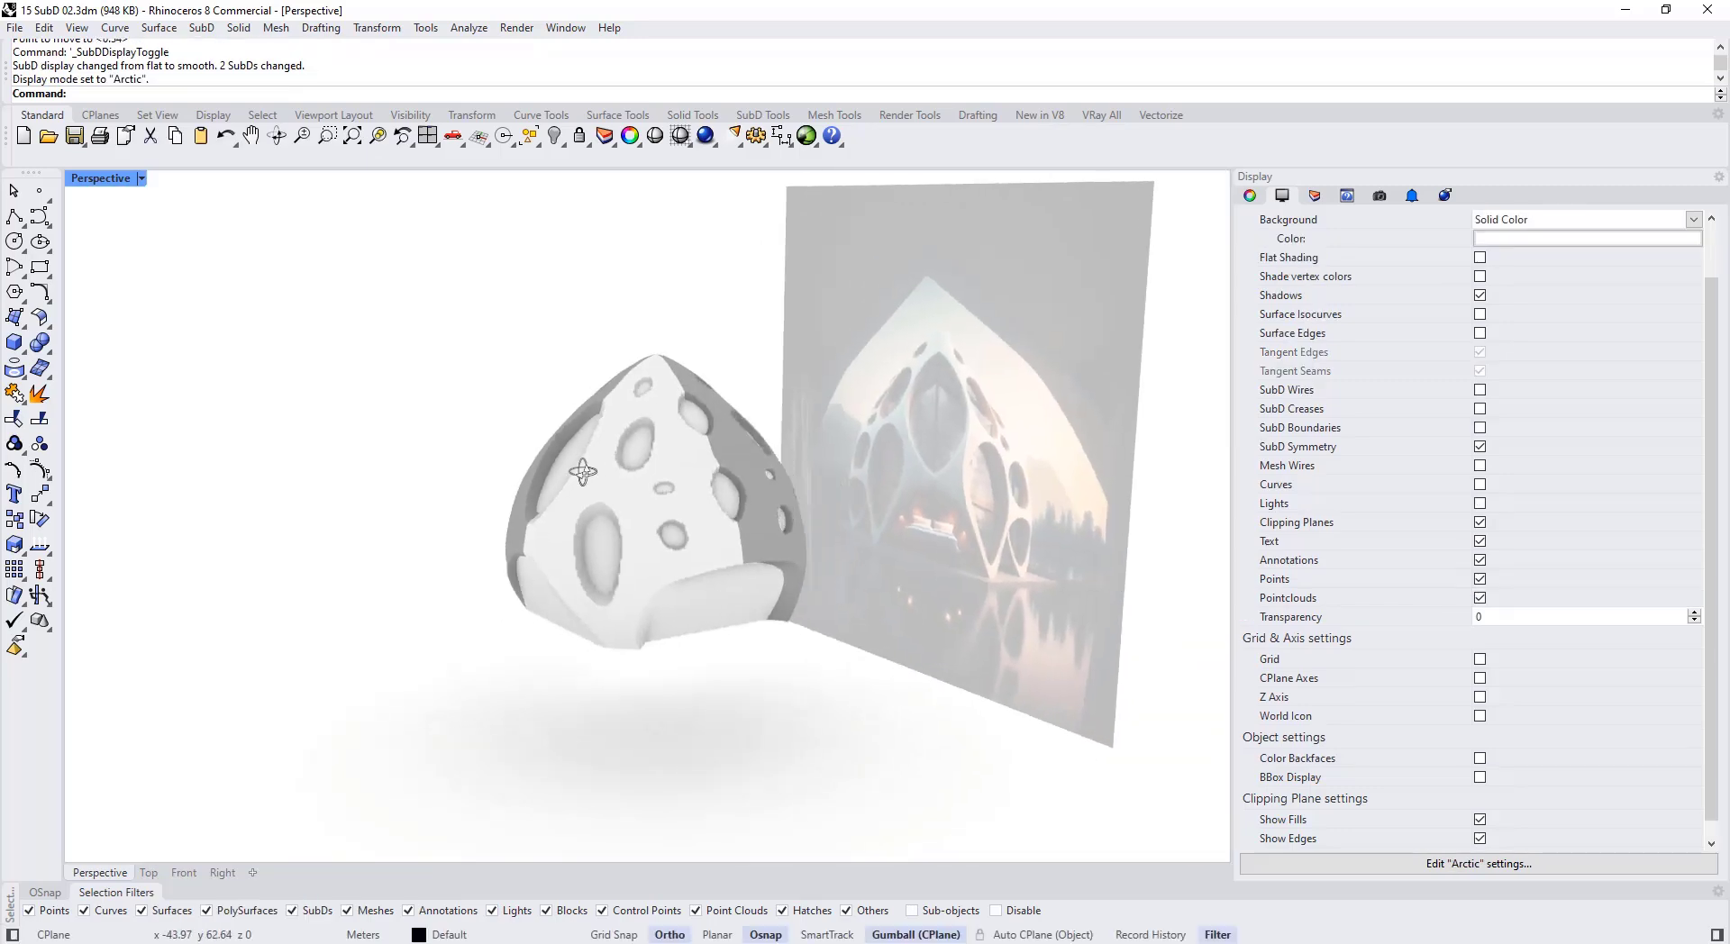
pyautogui.moveTo(577, 464); pyautogui.dragTo(608, 564, button='right')
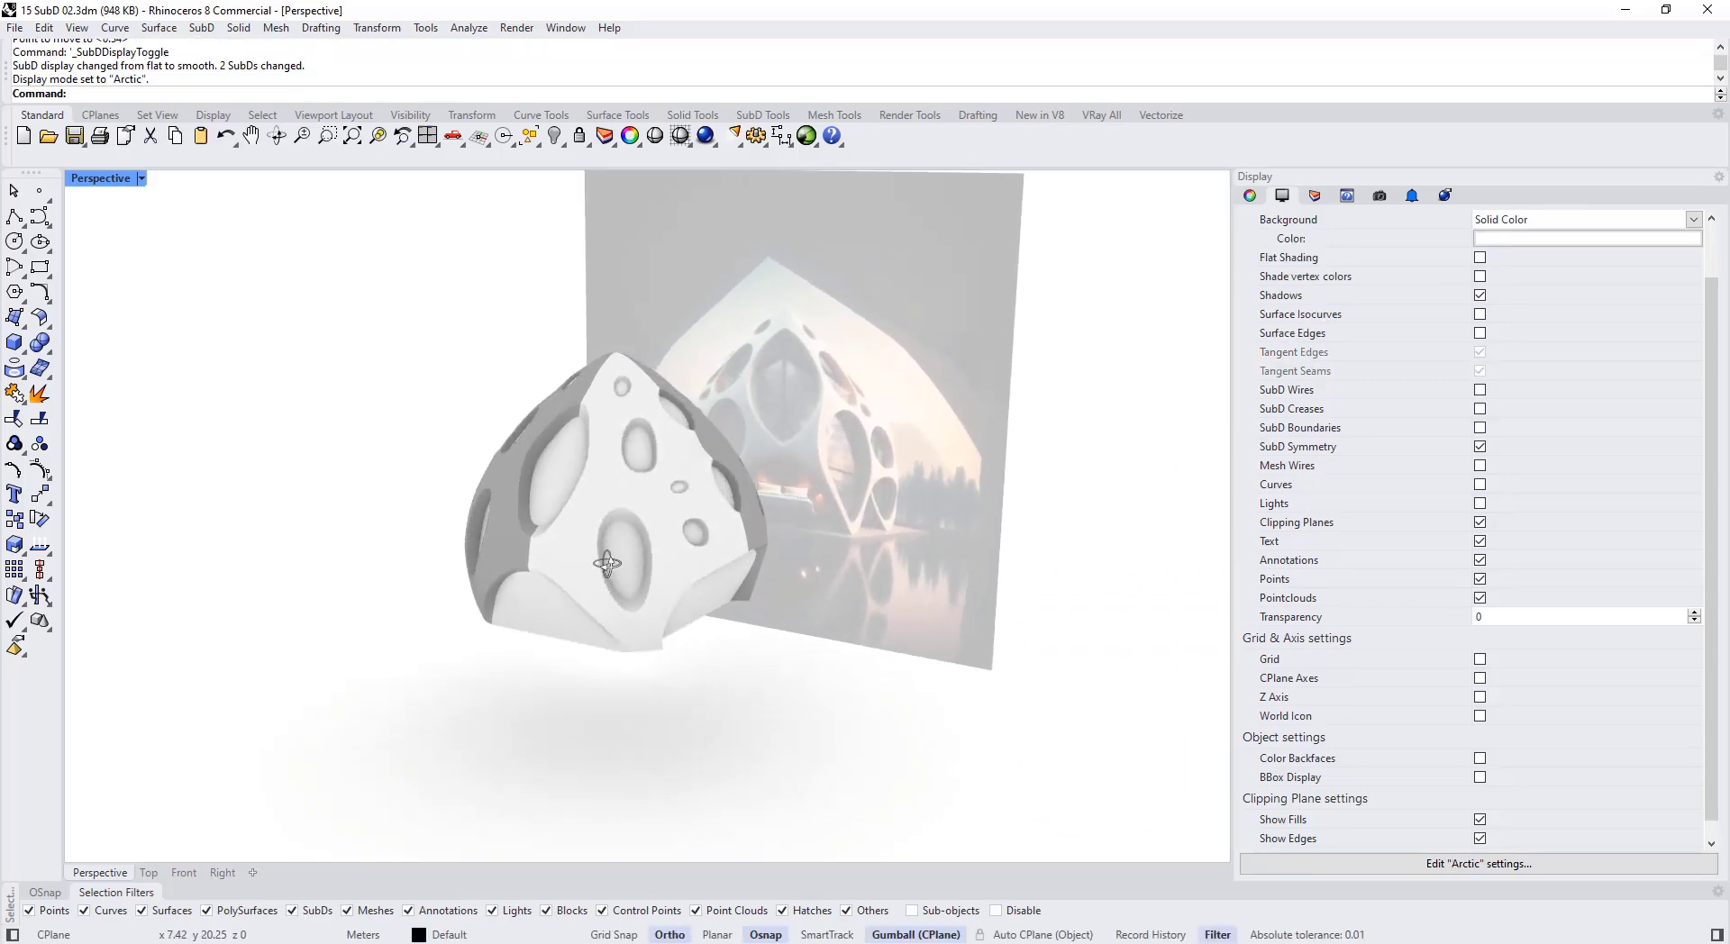